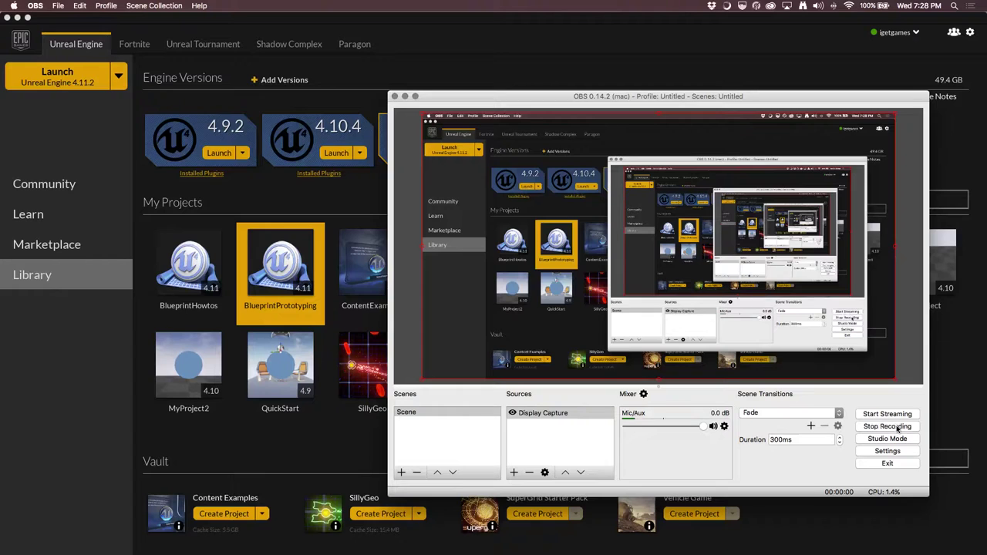
# Minimize the OBS window to reveal the Epic Games Launcher library
pyautogui.click(404, 97)
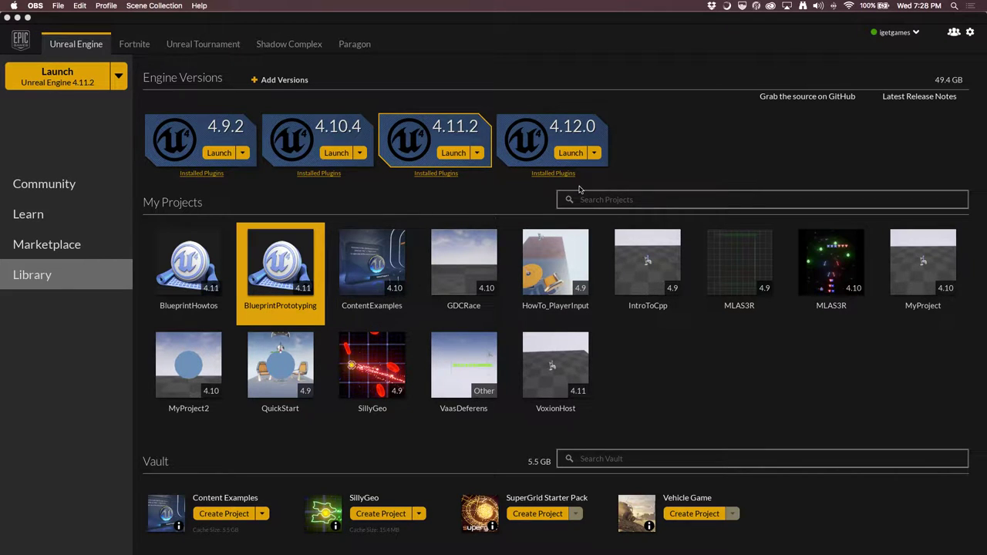
pyautogui.click(459, 155)
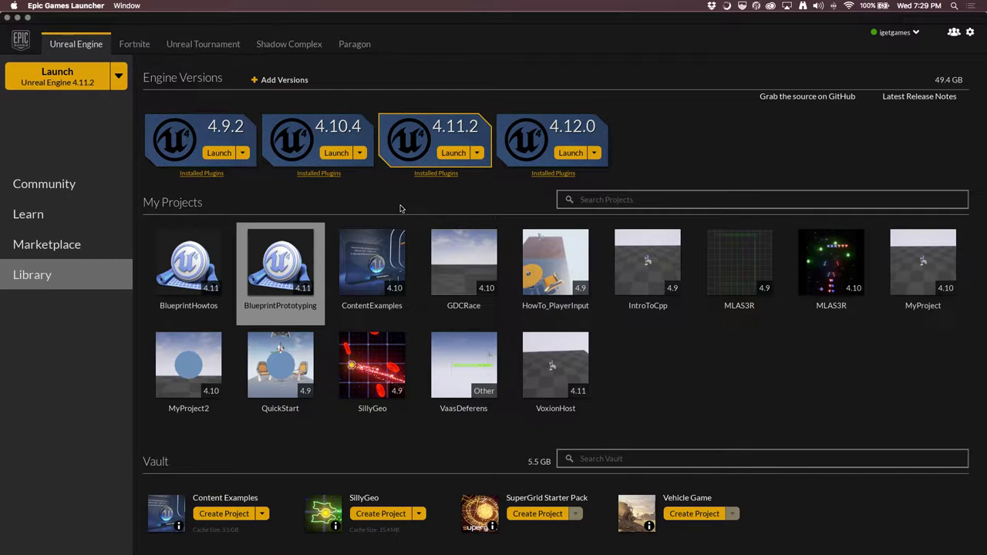
pyautogui.moveTo(574, 548)
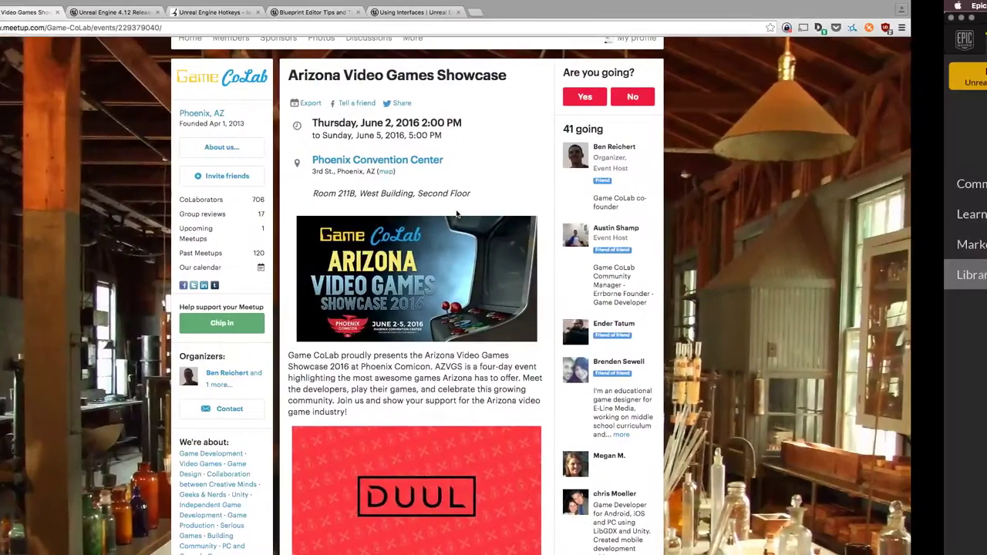
pyautogui.moveTo(627, 546)
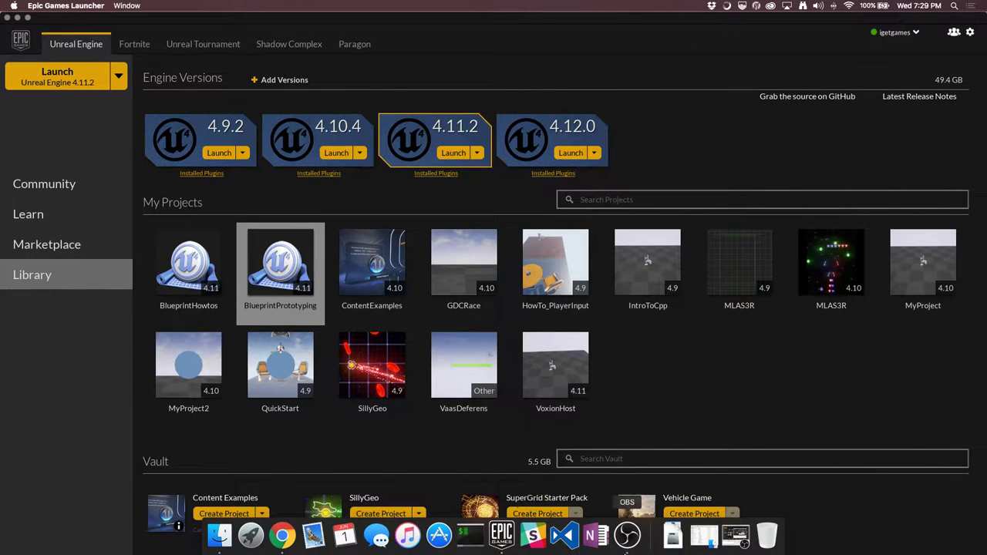
# Launch Unreal Engine 4.11.2 and wait for the Project Browser
pyautogui.click(453, 153)
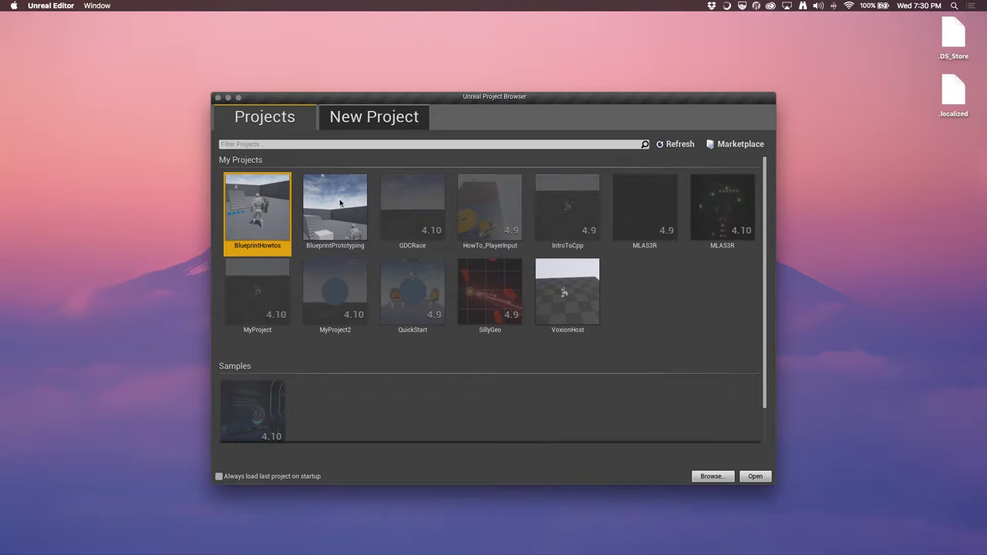
# Start a new project from the Third Person Blueprint template
pyautogui.click(344, 143)
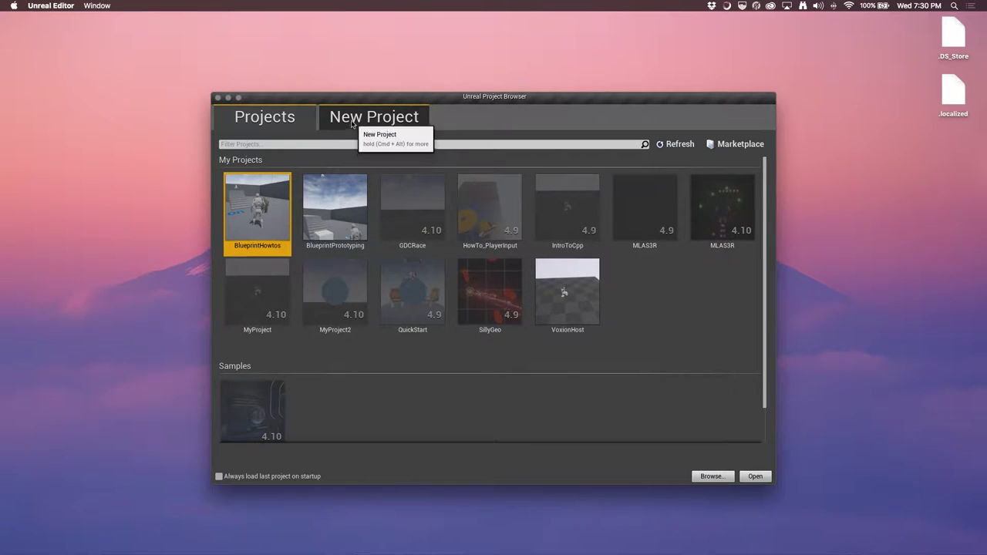
pyautogui.click(343, 122)
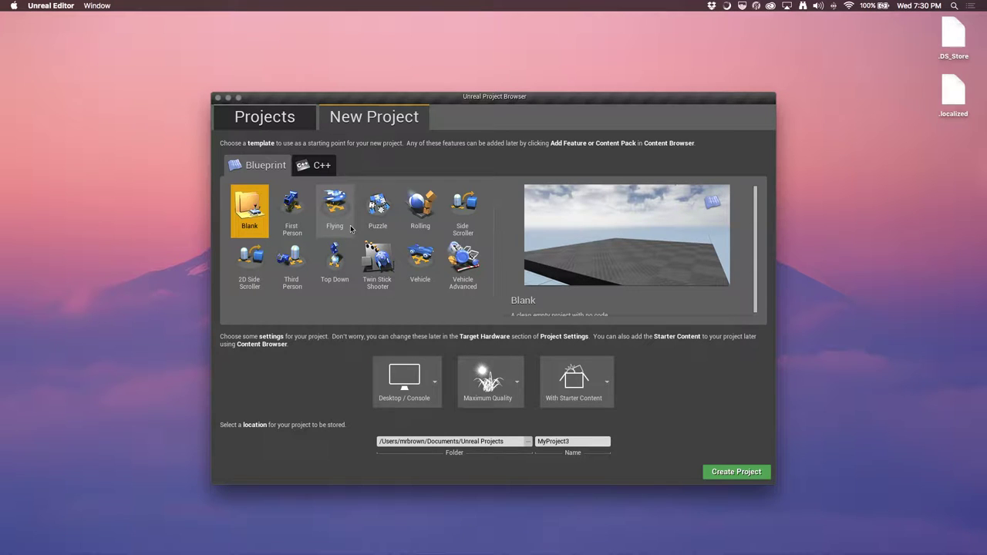
pyautogui.click(298, 267)
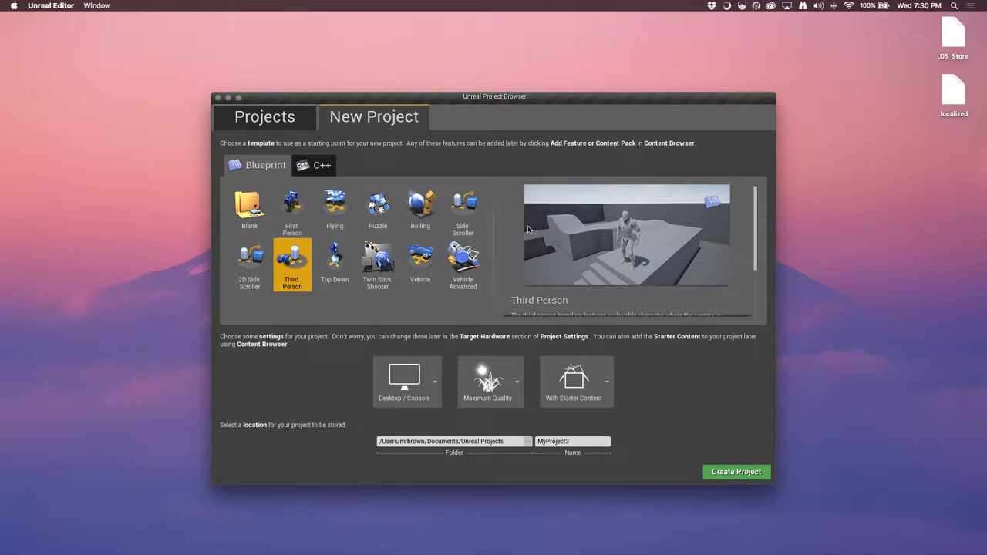
# Name the project FastPrototyping and create it
pyautogui.click(591, 439)
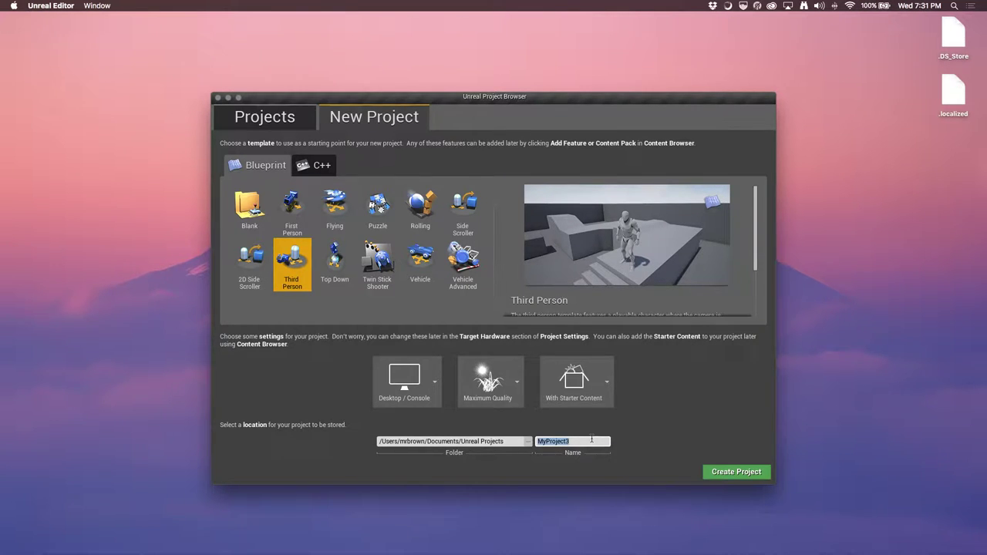
pyautogui.press('BackSpace')
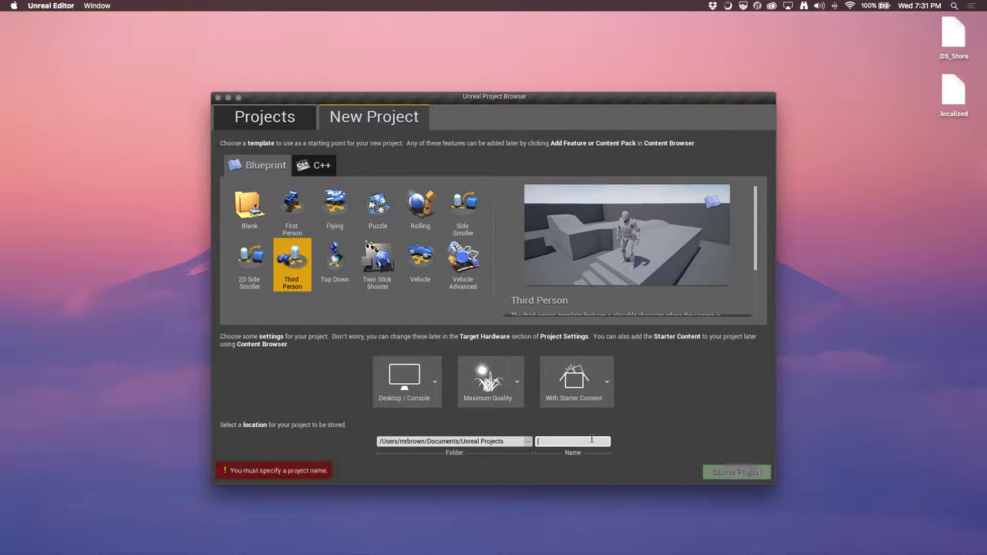
pyautogui.write('My')
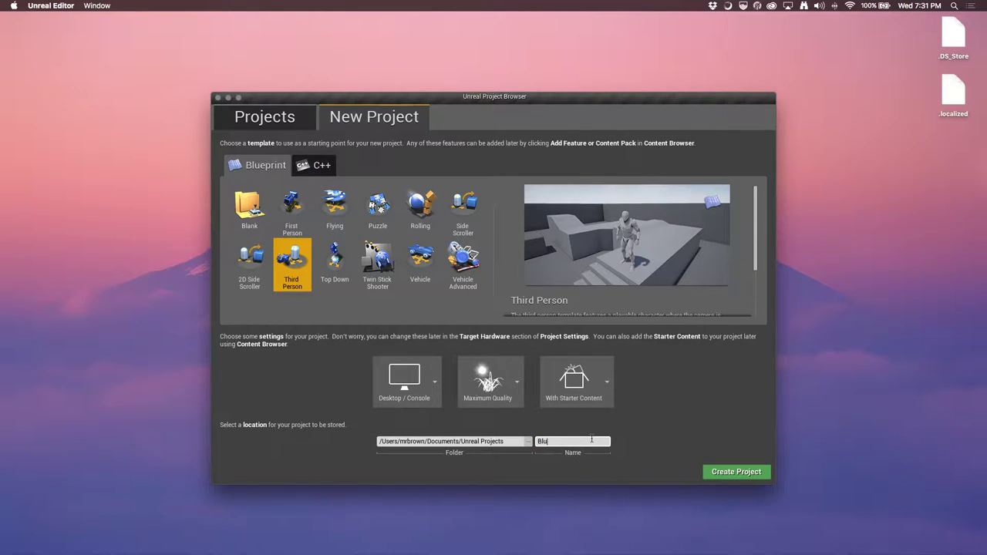
pyautogui.press('BackSpace')
pyautogui.press('BackSpace')
pyautogui.write('Fa')
pyautogui.write('stPl')
pyautogui.press('BackSpace')
pyautogui.press('BackSpace')
pyautogui.write('typing')
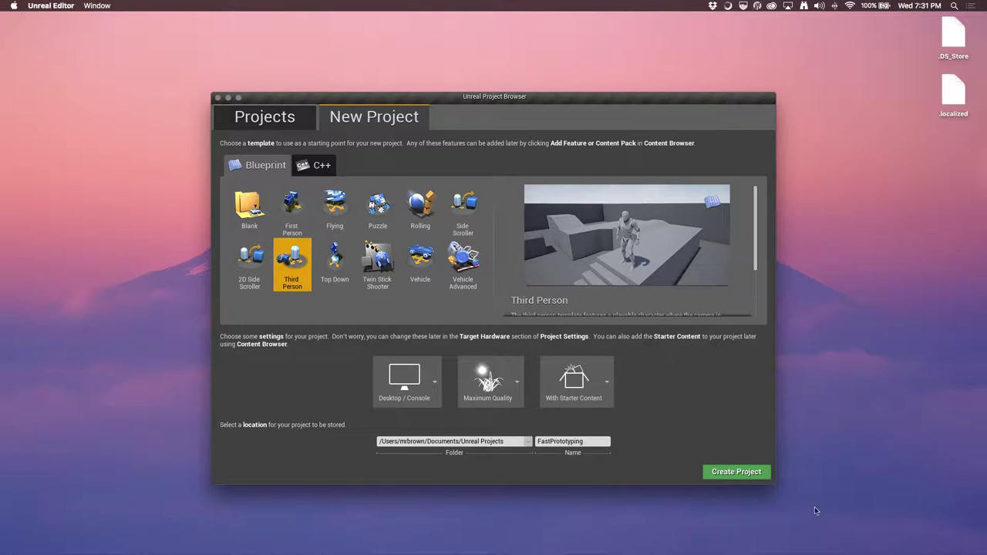
pyautogui.click(736, 471)
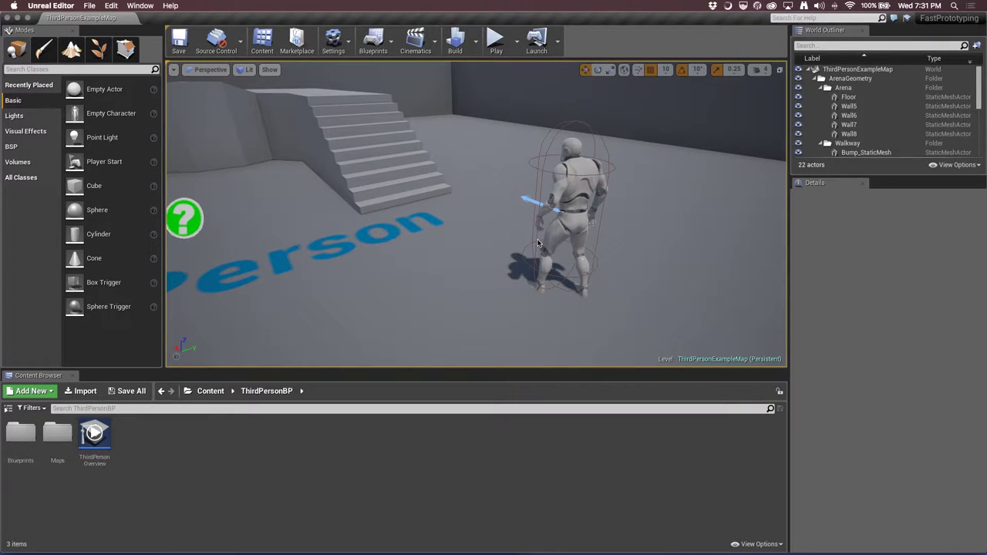
# Switch Spaces with Ctrl+Left to the Chrome meetup page
pyautogui.hotkey('ctrl', 'Left')
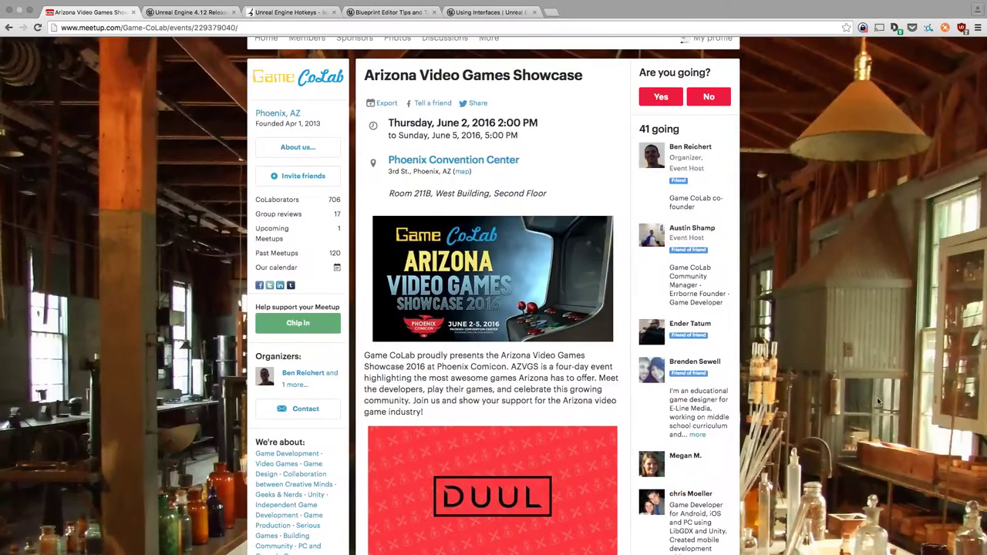
# Read the Blueprint Editor Tips and Tricks cheat sheet, then return to Unreal Editor
pyautogui.click(365, 14)
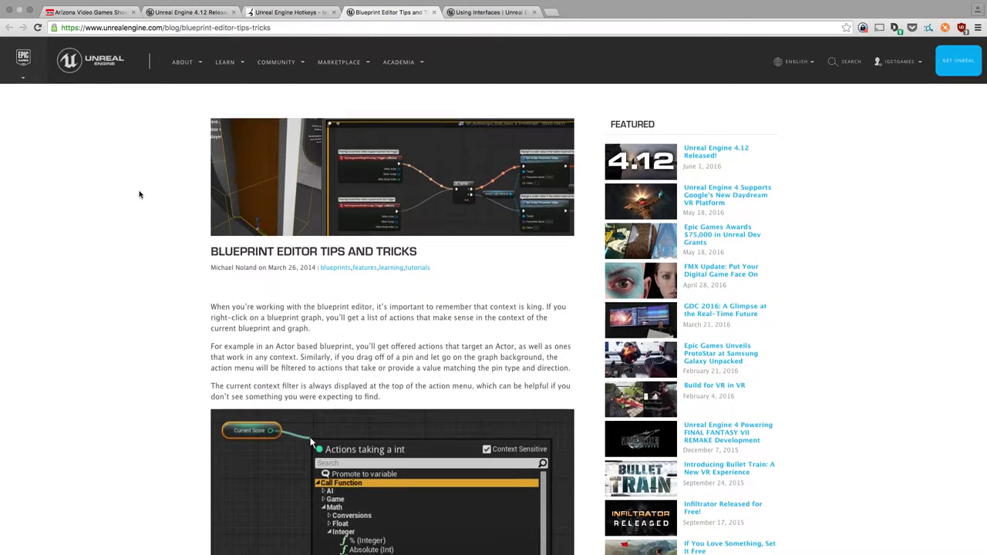
pyautogui.scroll(-5, 137, 196)
pyautogui.scroll(-4, 137, 196)
pyautogui.scroll(-5, 136, 193)
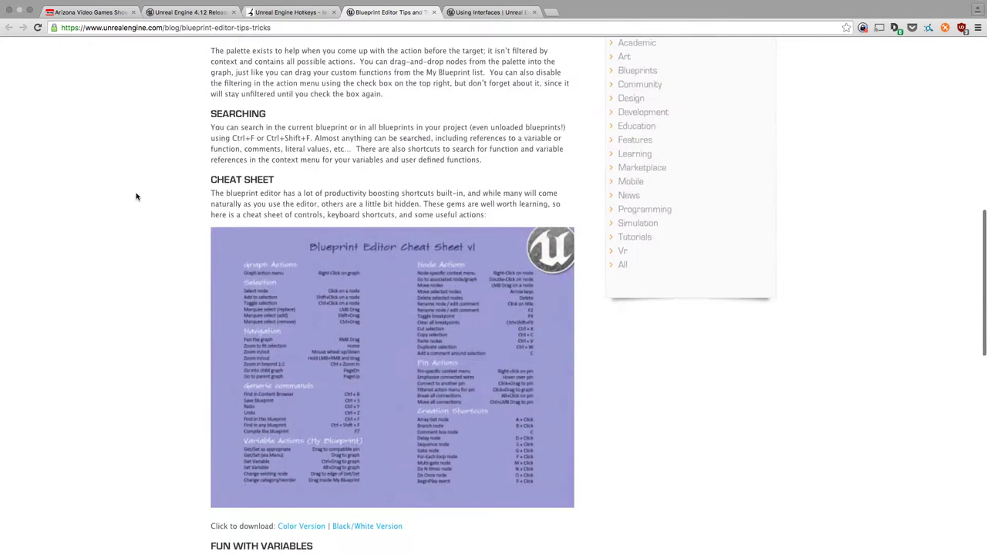
pyautogui.scroll(-1, 430, 239)
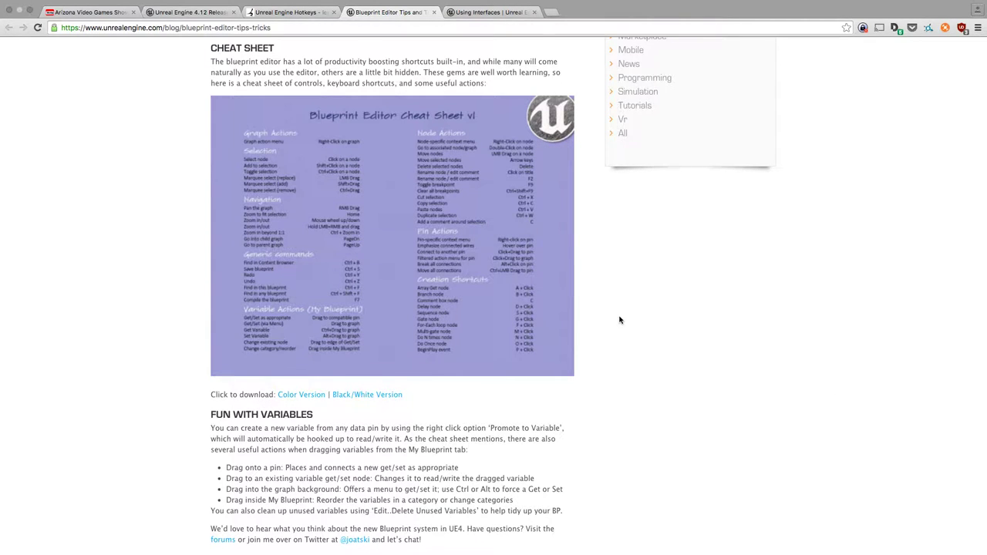
pyautogui.scroll(2, 591, 344)
pyautogui.scroll(5, 591, 339)
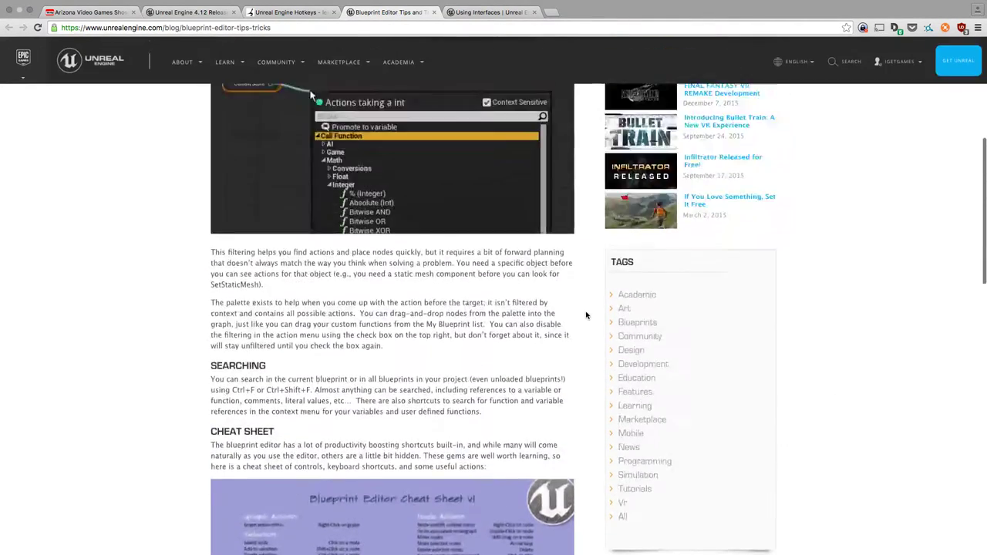
pyautogui.scroll(5, 590, 332)
pyautogui.scroll(-2, 589, 316)
pyautogui.hotkey('ctrl', 'Right')
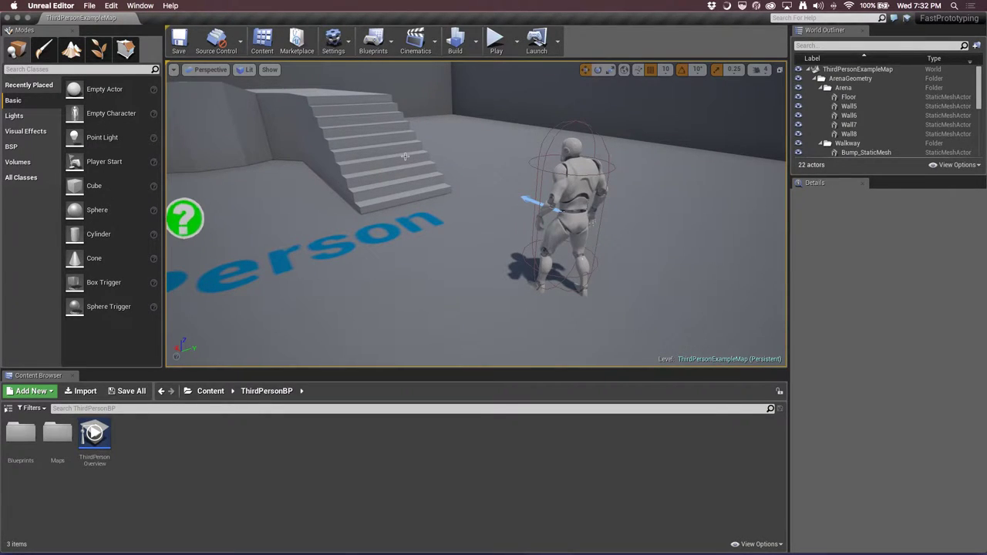
# Play the level in the editor and run the character up the stairs, jumping
pyautogui.click(496, 38)
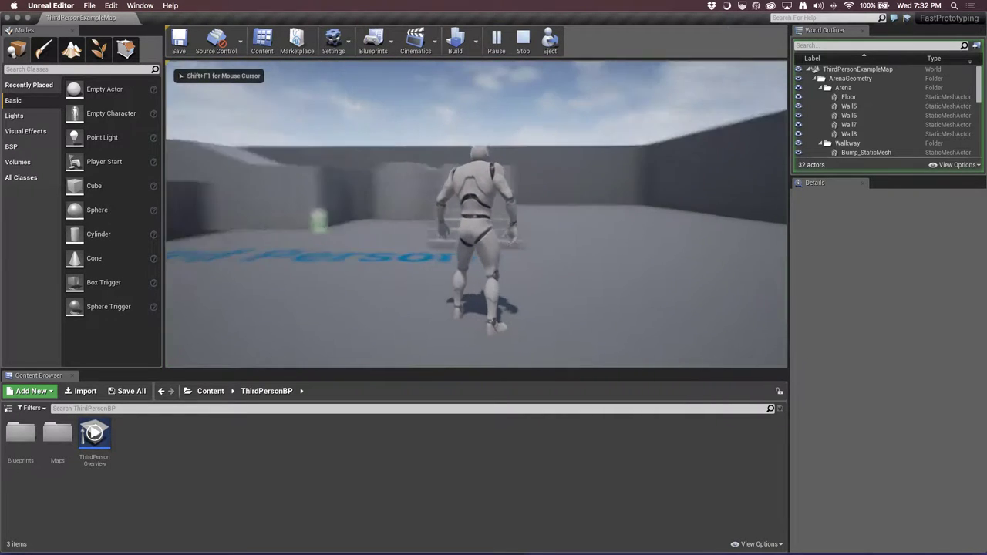
pyautogui.press('w')
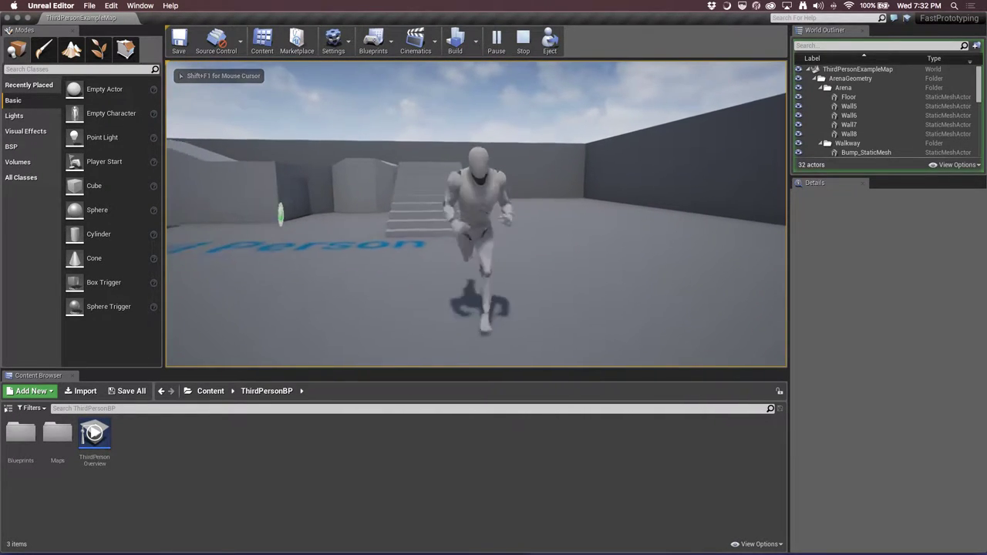
pyautogui.press('space')
pyautogui.press('s')
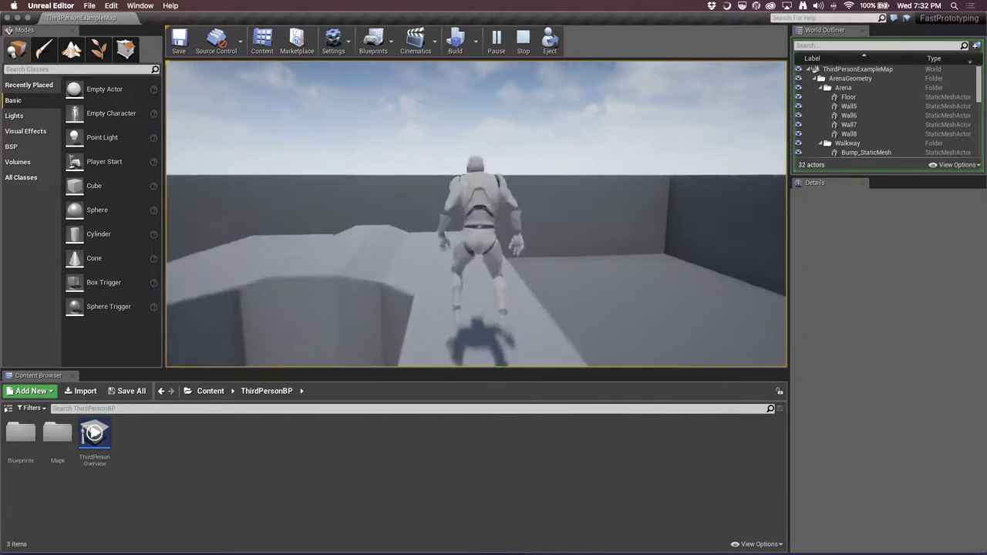
pyautogui.press('space')
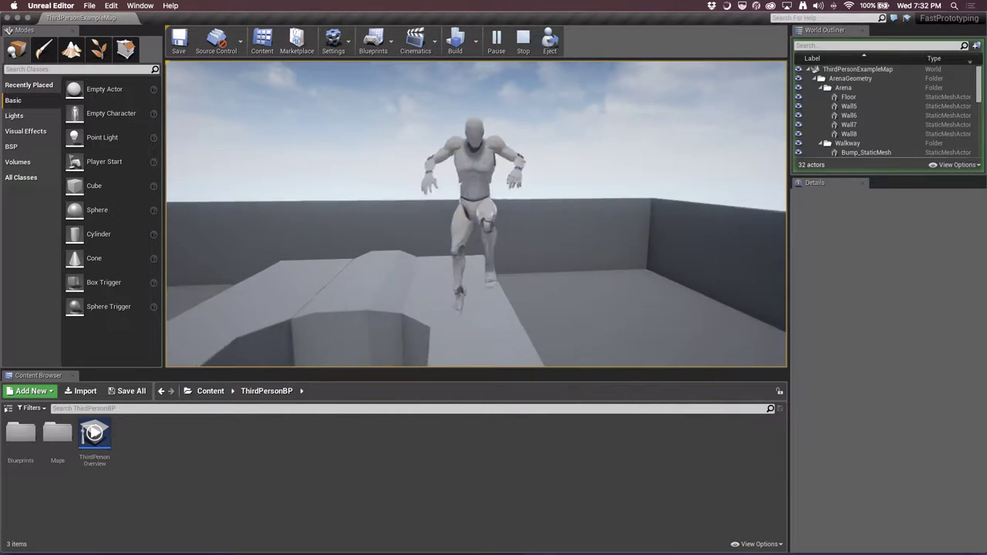
pyautogui.press('w')
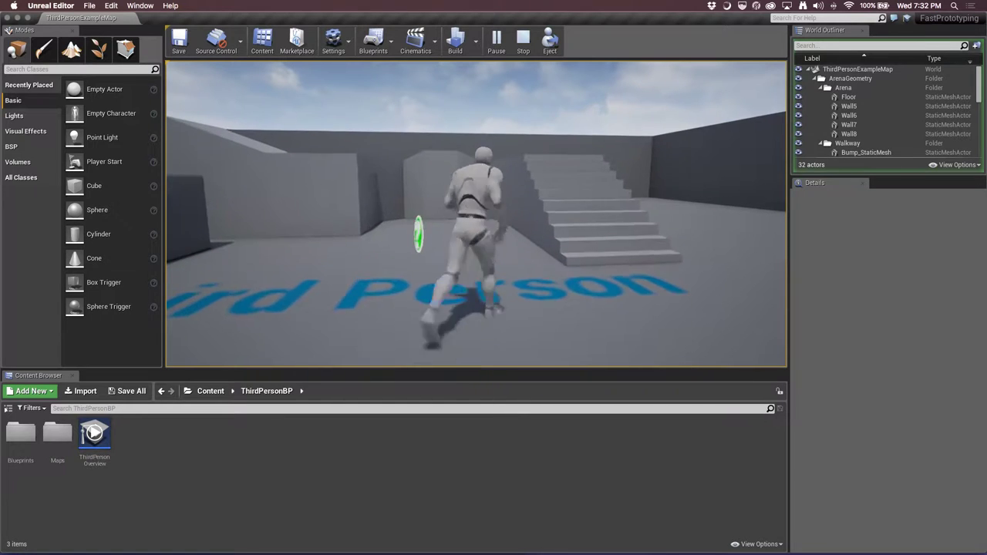
pyautogui.press('d')
pyautogui.press('w')
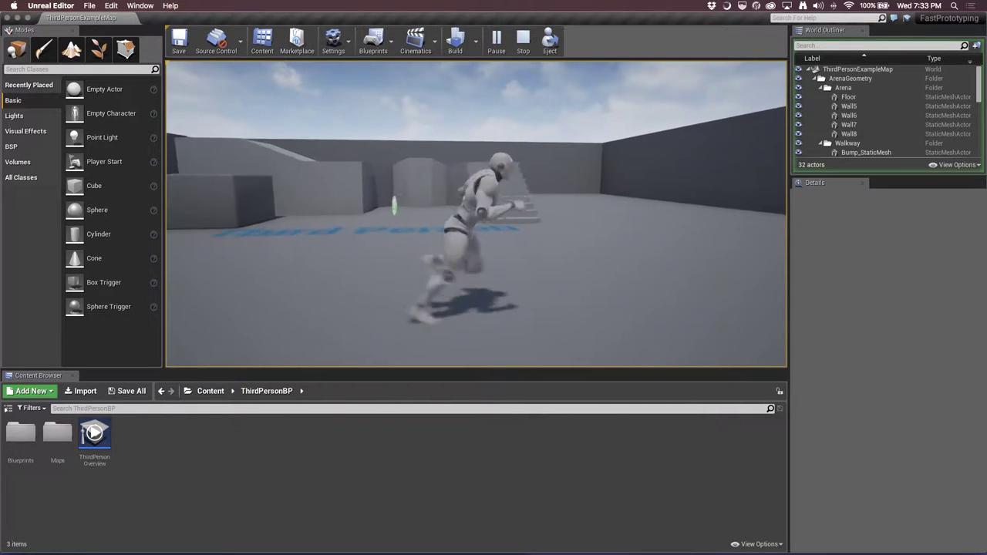
pyautogui.press('d')
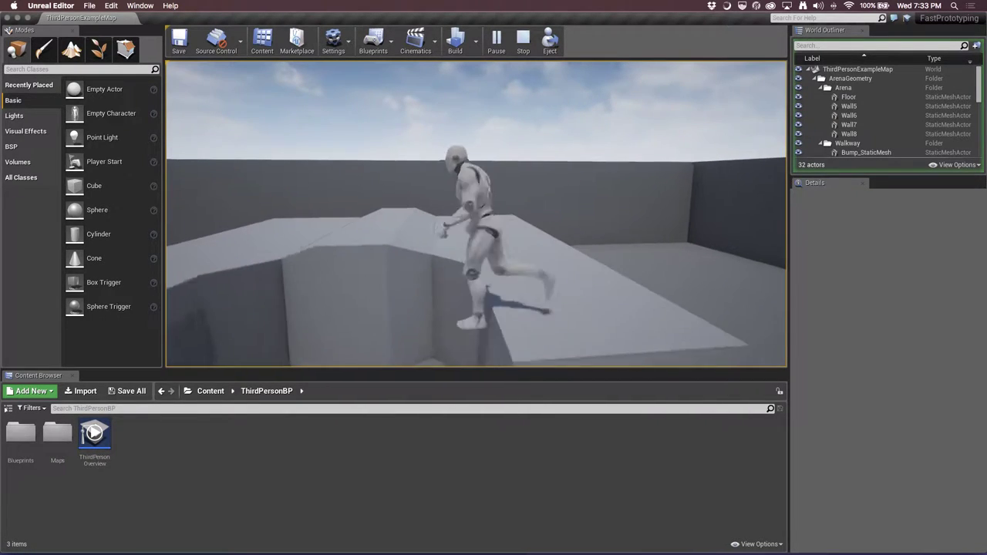
# Run the character around the arena, then stop the preview with Esc
pyautogui.press('s')
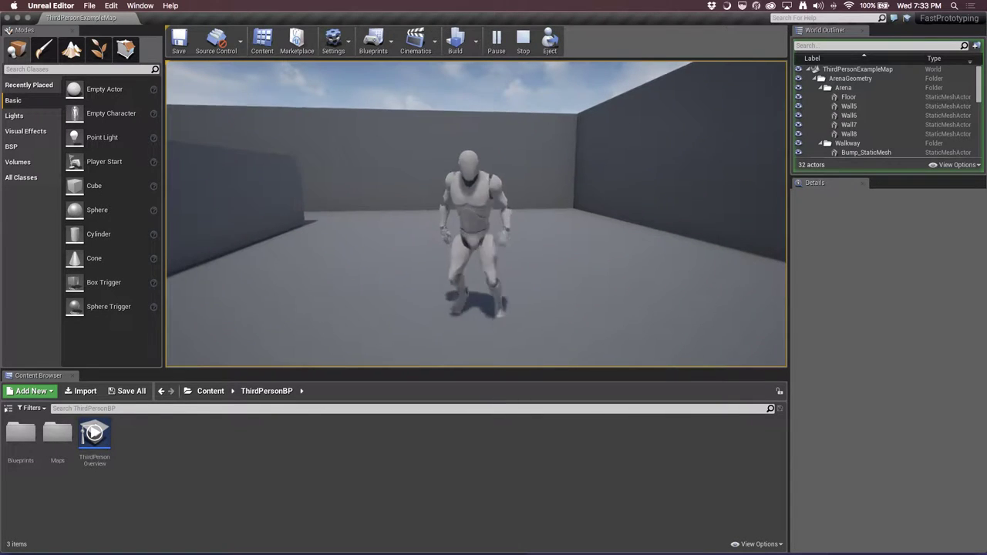
pyautogui.press('d')
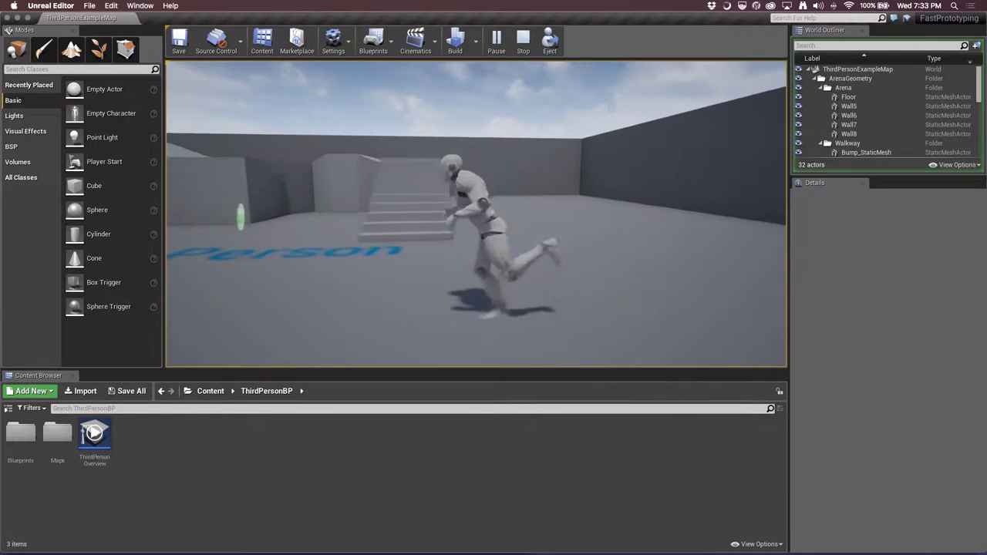
pyautogui.press('w')
pyautogui.press('a')
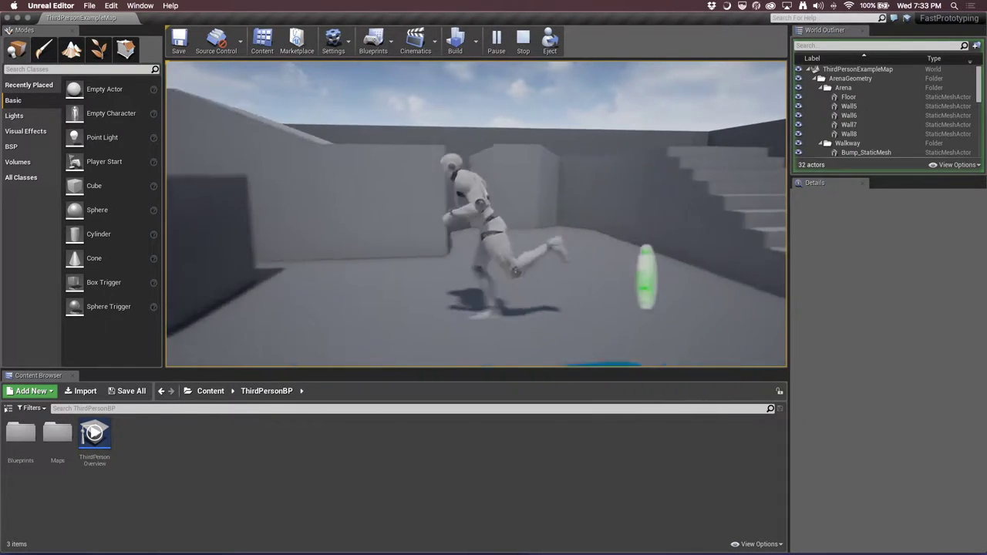
pyautogui.press('s')
pyautogui.press('d')
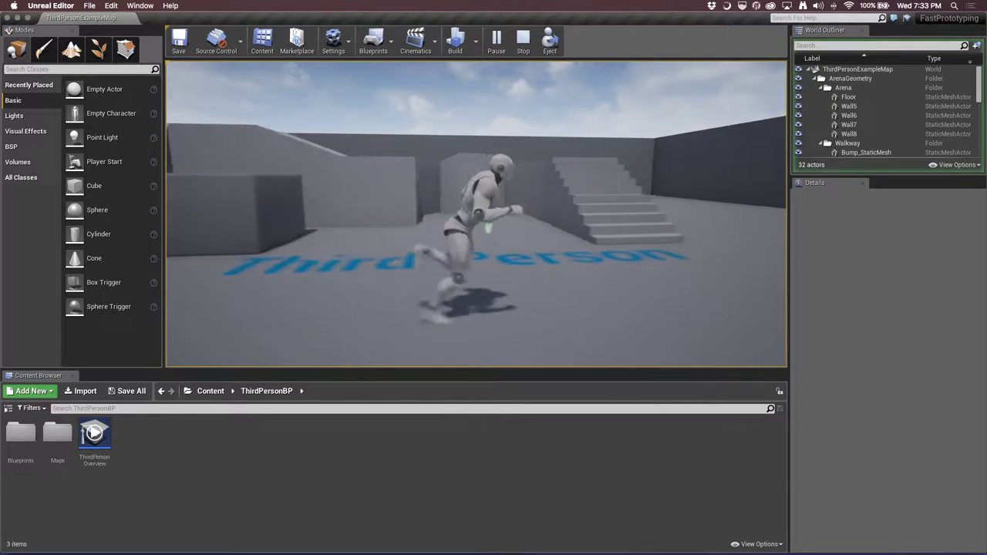
pyautogui.press('w')
pyautogui.press('s')
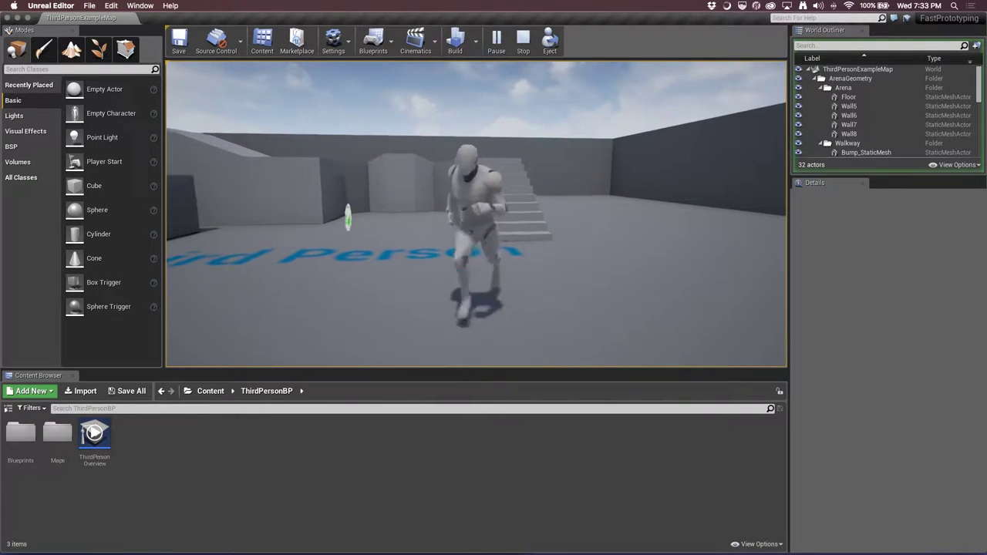
pyautogui.press('a')
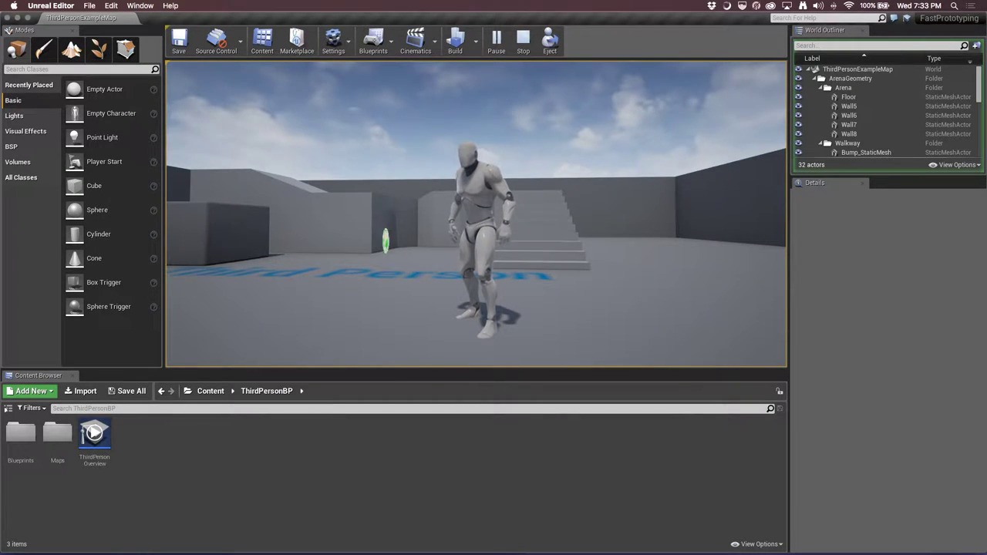
pyautogui.press('Escape')
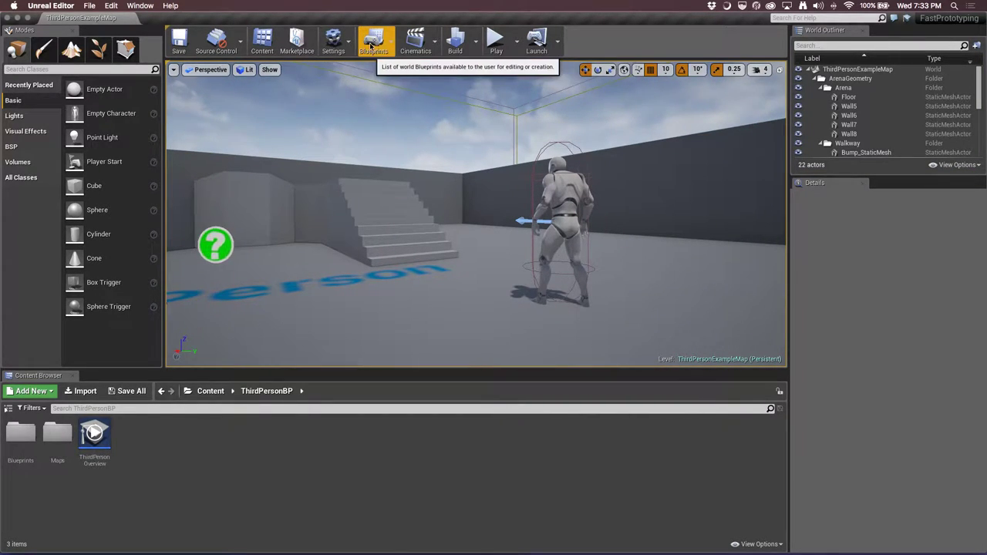
# Open the Level Blueprint and dock it as a second tab
pyautogui.click(394, 49)
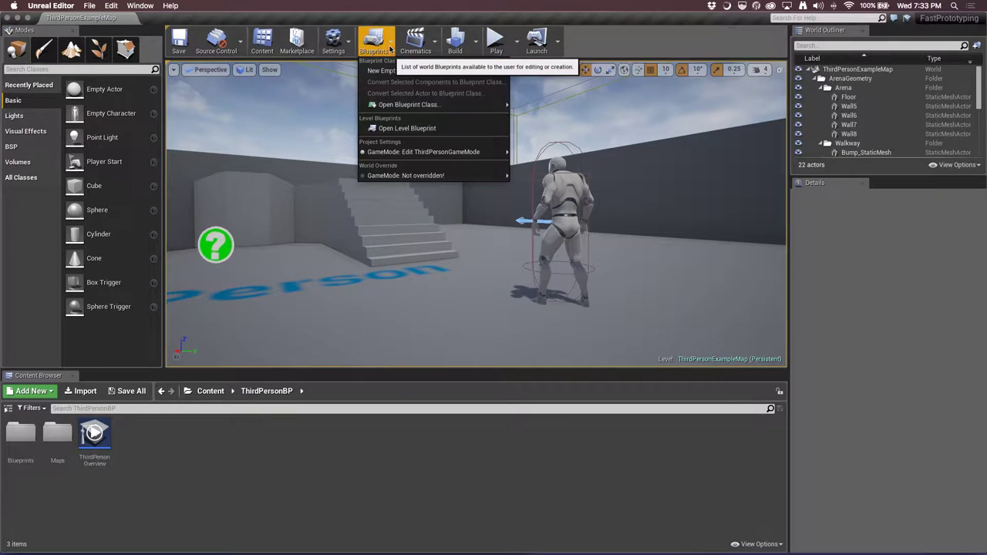
pyautogui.click(420, 129)
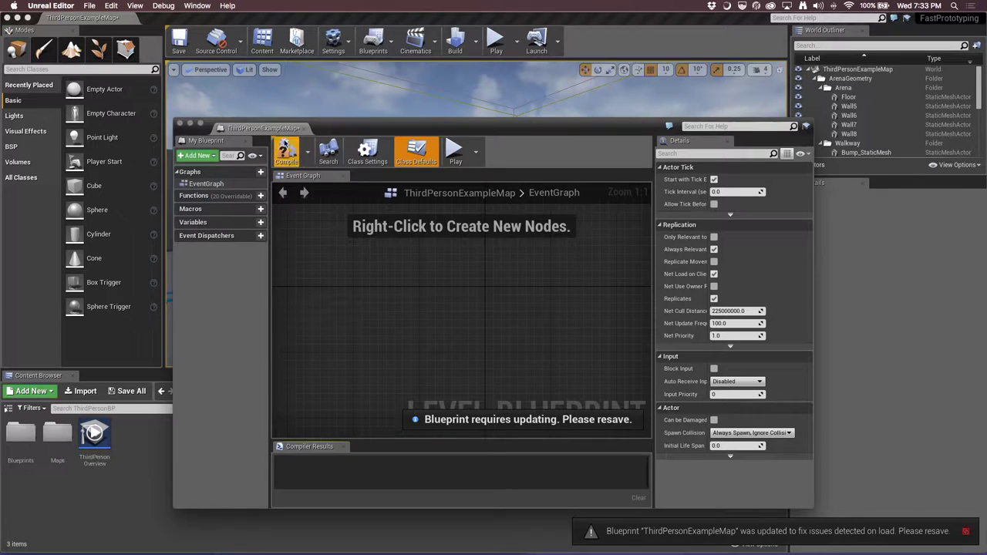
pyautogui.moveTo(283, 133); pyautogui.dragTo(185, 17)
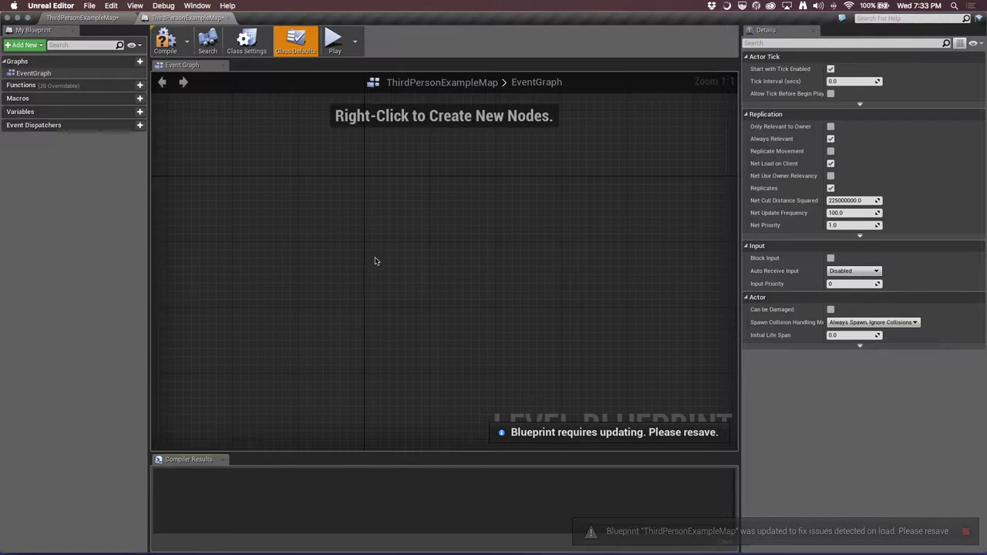
# Add an Event BeginPlay node to the EventGraph by searching 'begin'
pyautogui.moveTo(394, 226); pyautogui.dragTo(402, 219, button='right')
pyautogui.rightClick(398, 214)
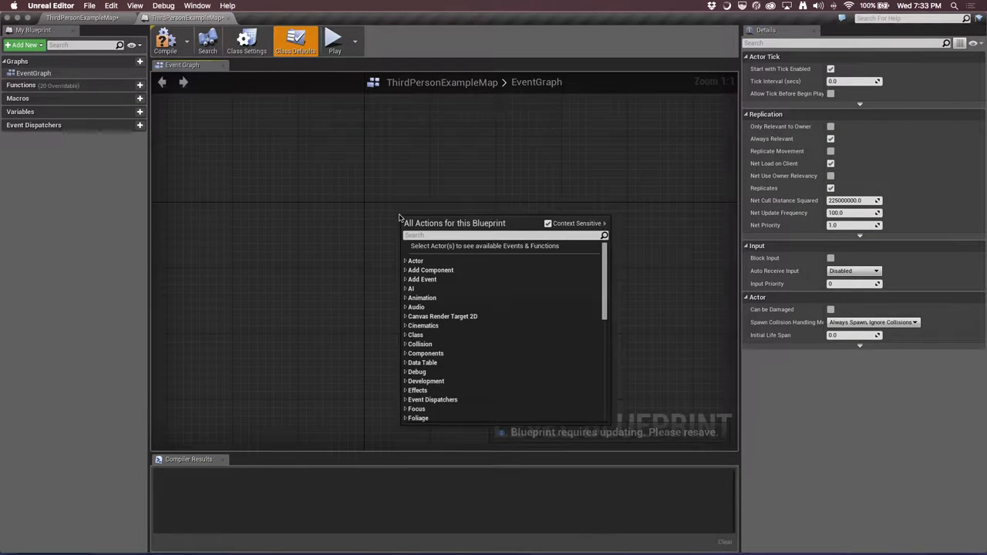
pyautogui.click(285, 176)
pyautogui.rightClick(216, 163)
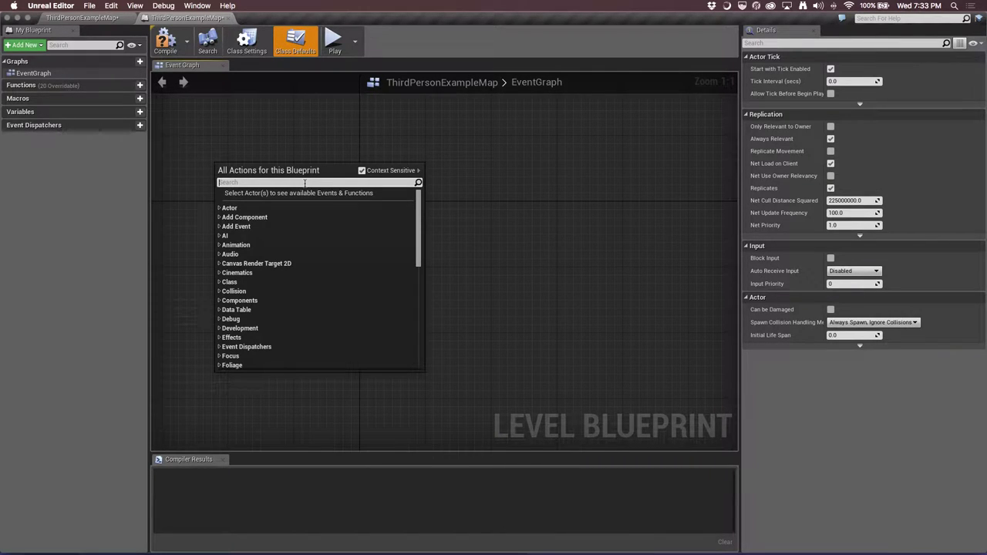
pyautogui.write('b')
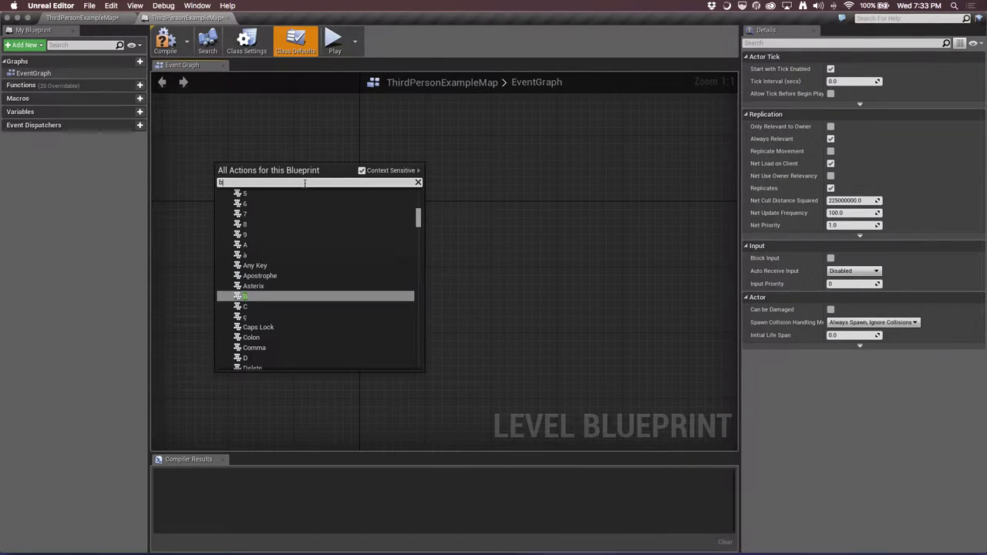
pyautogui.write('wg')
pyautogui.press('BackSpace')
pyautogui.write('g')
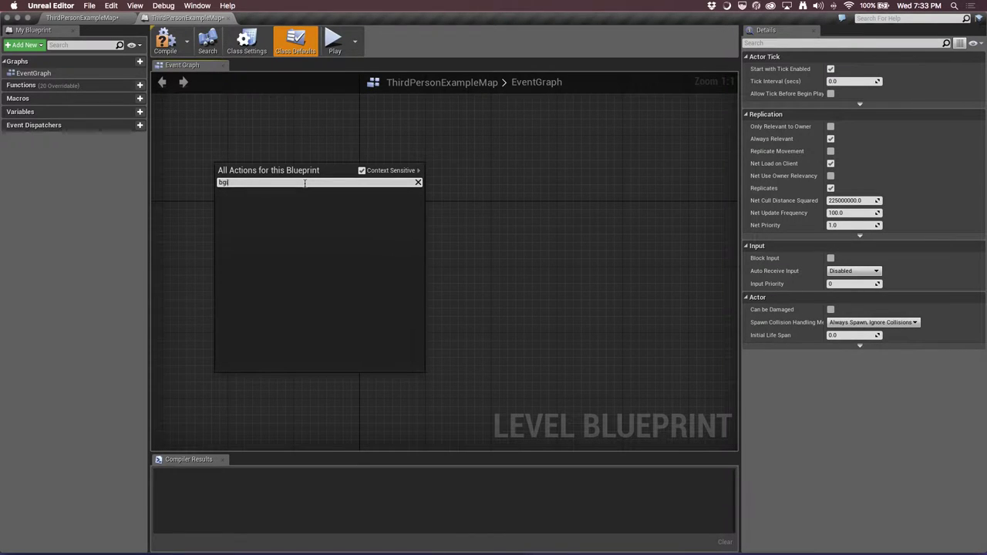
pyautogui.press('BackSpace')
pyautogui.press('BackSpace')
pyautogui.press('BackSpace')
pyautogui.press('BackSpace')
pyautogui.write('b')
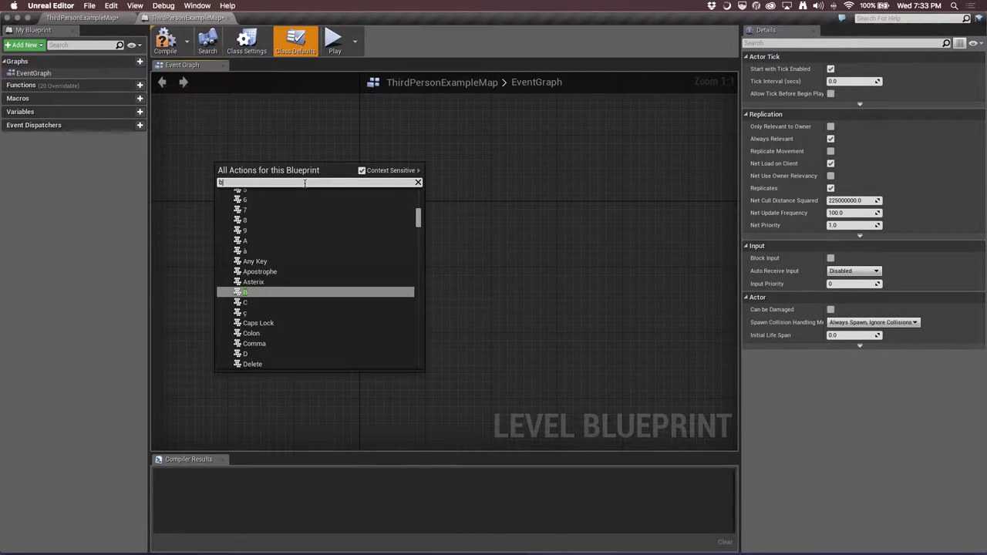
pyautogui.write('egin')
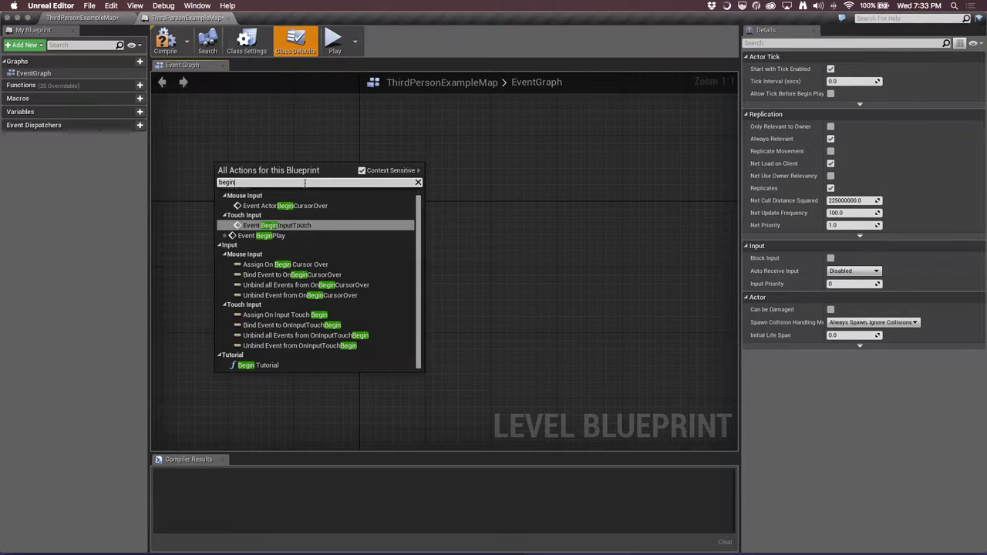
pyautogui.press('Down')
pyautogui.press('Return')
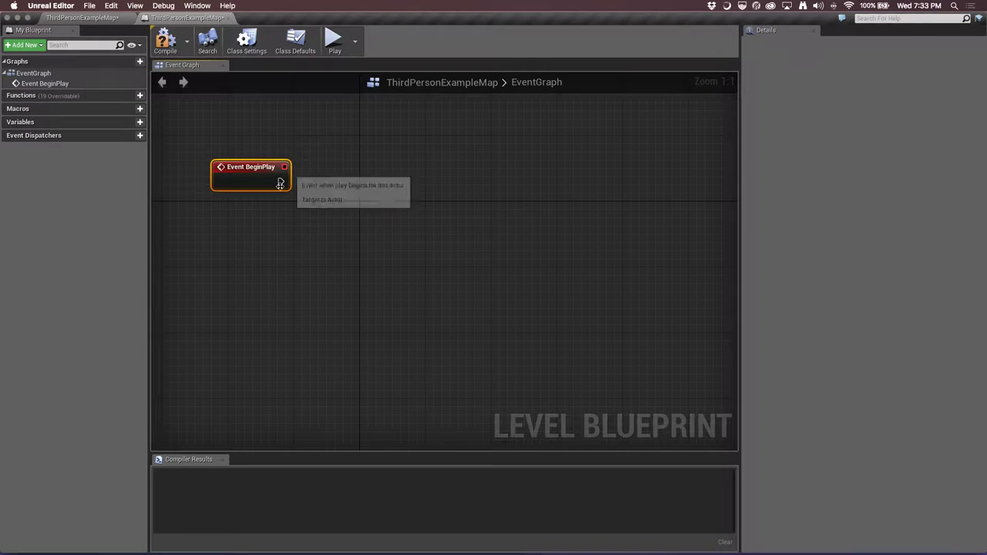
pyautogui.moveTo(281, 181); pyautogui.dragTo(419, 190)
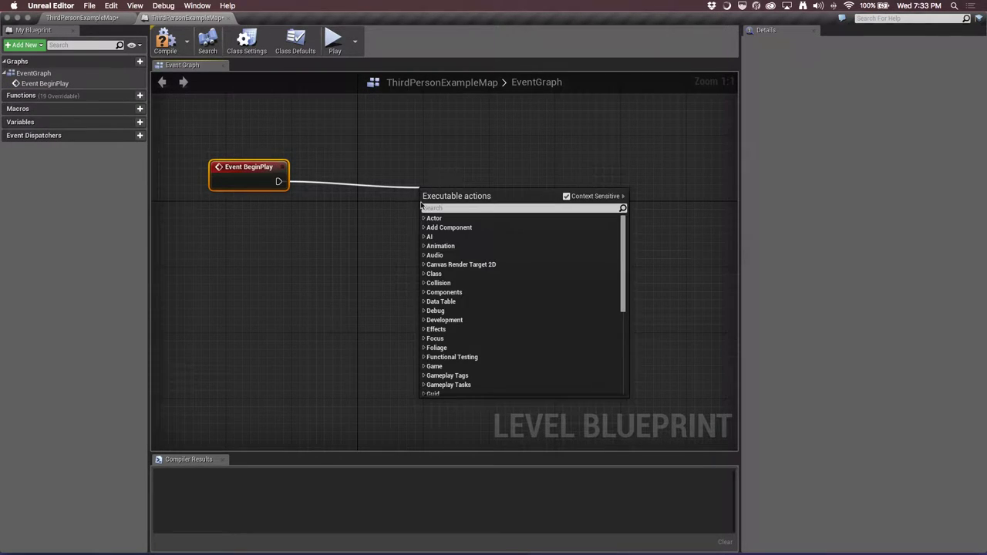
# Delete Event BeginPlay, respawn it, and move it toward the graph's upper left
pyautogui.press('Escape')
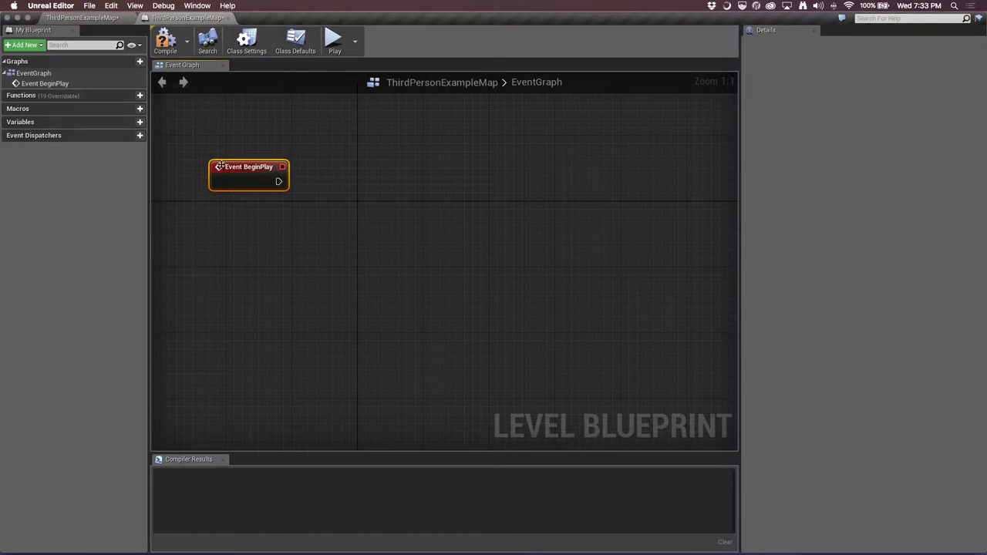
pyautogui.press('Delete')
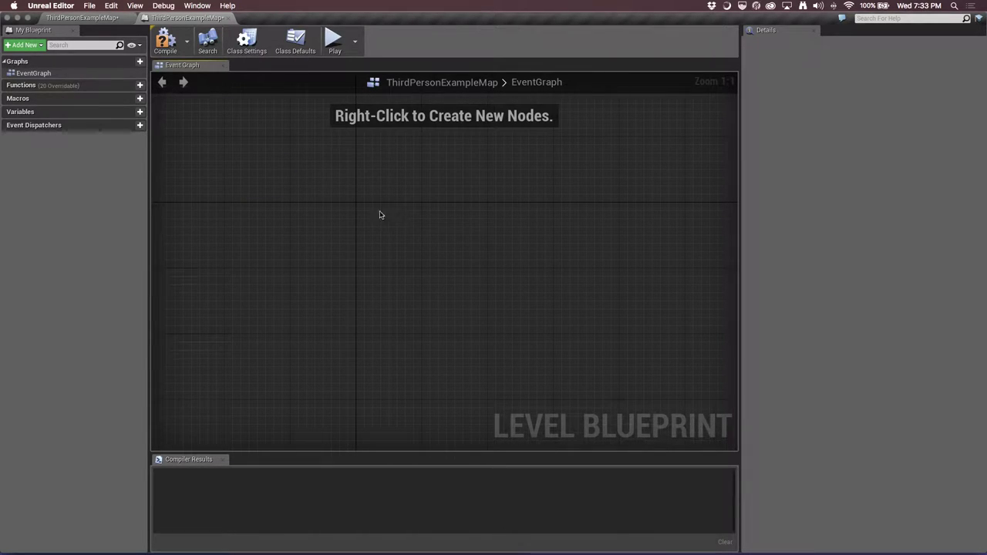
pyautogui.moveTo(274, 165); pyautogui.dragTo(273, 169, button='right')
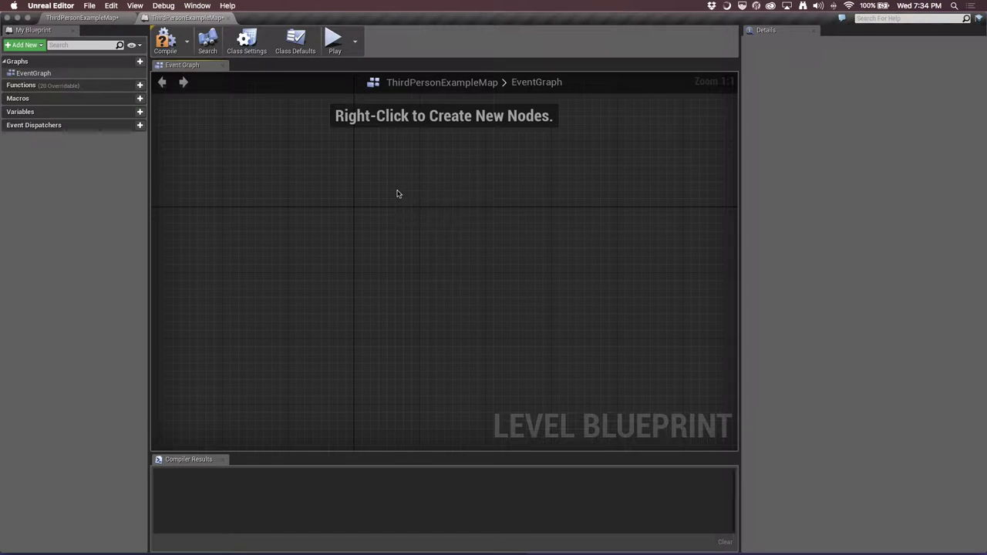
pyautogui.hotkey('ctrl', 'v')
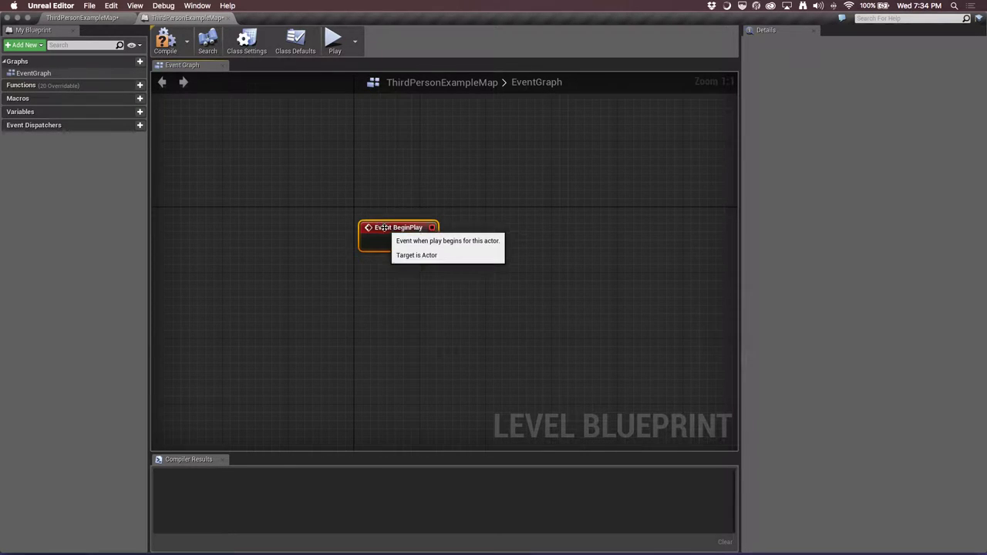
pyautogui.moveTo(378, 225)
pyautogui.mouseDown()
pyautogui.moveTo(332, 179)
pyautogui.moveTo(317, 185)
pyautogui.mouseUp()
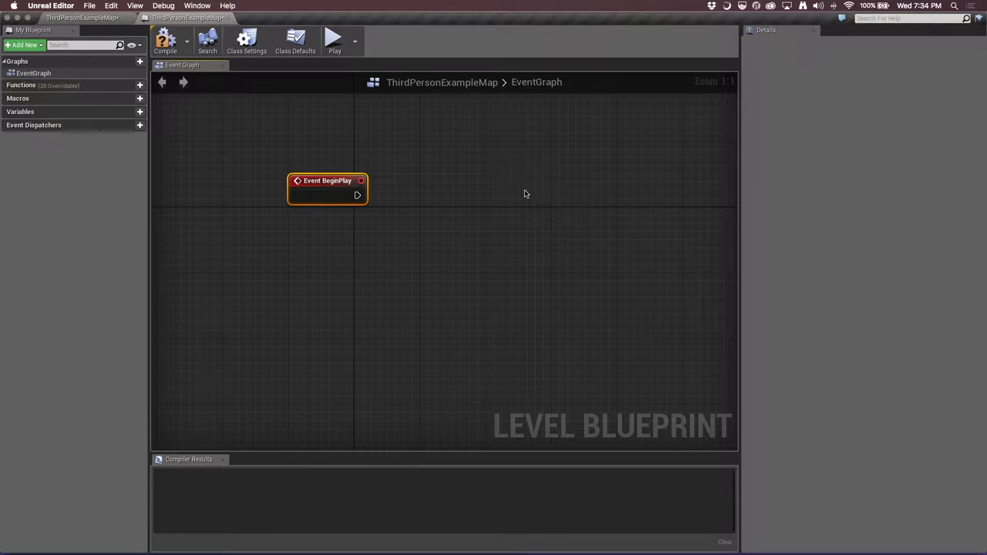
# Spawn a Branch node, then delete it and Event BeginPlay, leaving the graph empty
pyautogui.click(552, 227)
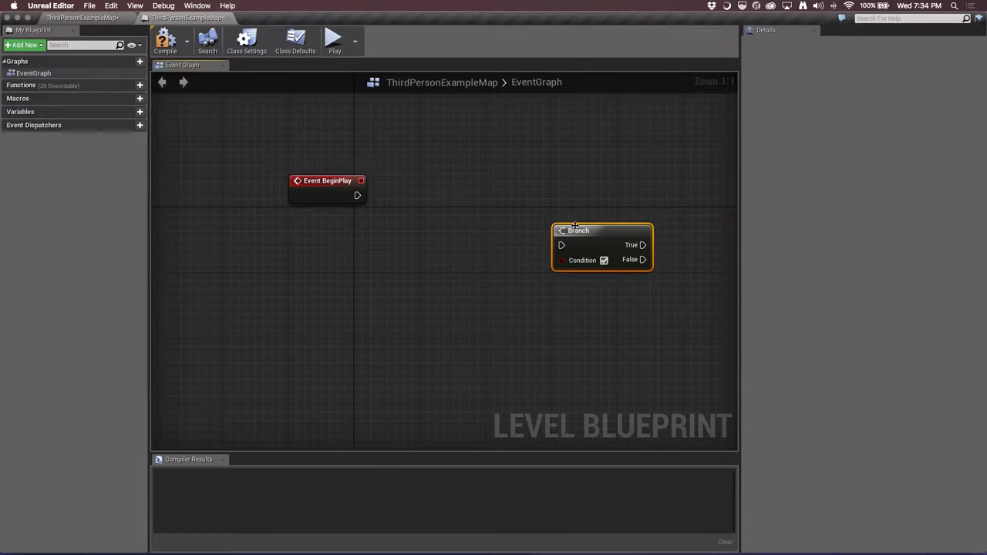
pyautogui.moveTo(586, 230); pyautogui.dragTo(470, 155)
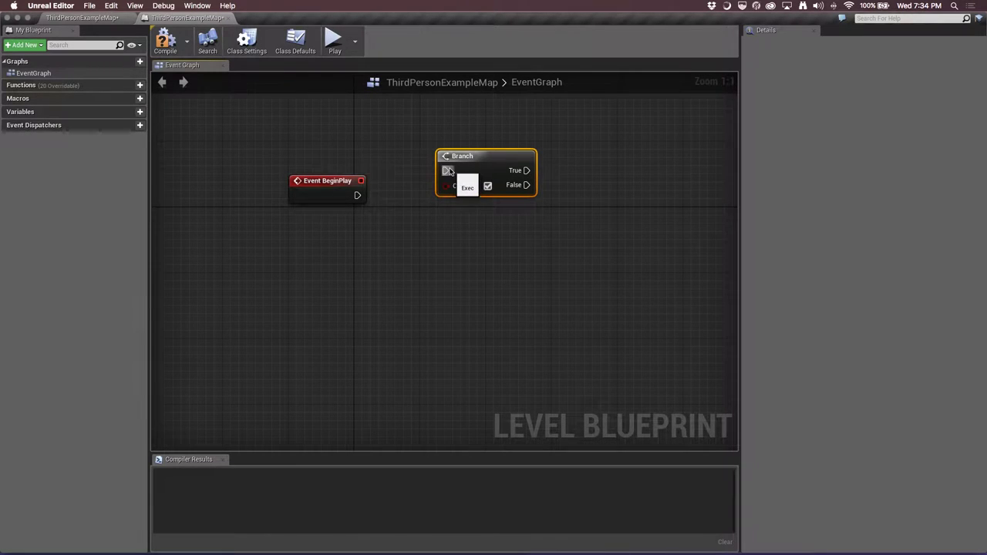
pyautogui.press('Delete')
pyautogui.click(339, 180)
pyautogui.press('Delete')
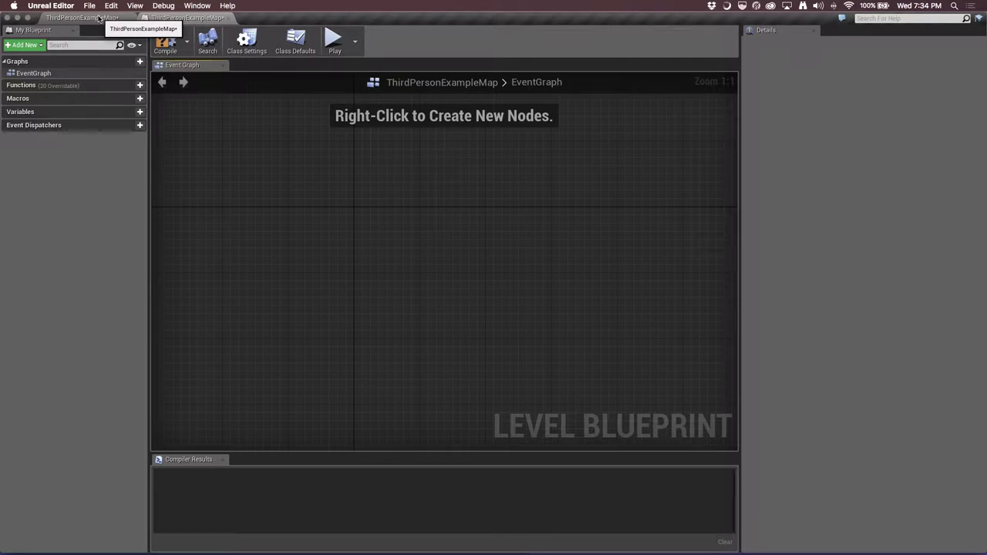
# Return to the level editor tab
pyautogui.click(99, 17)
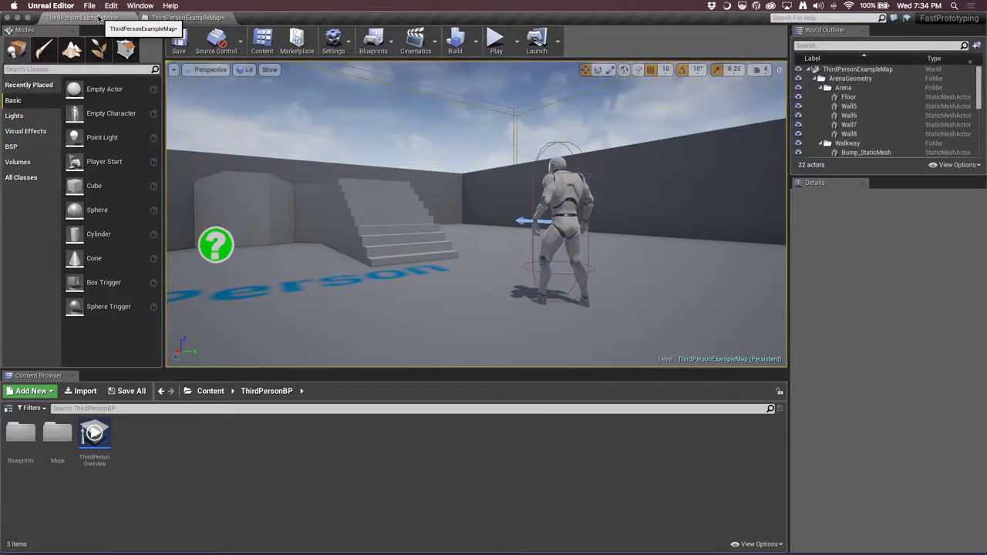
pyautogui.click(154, 17)
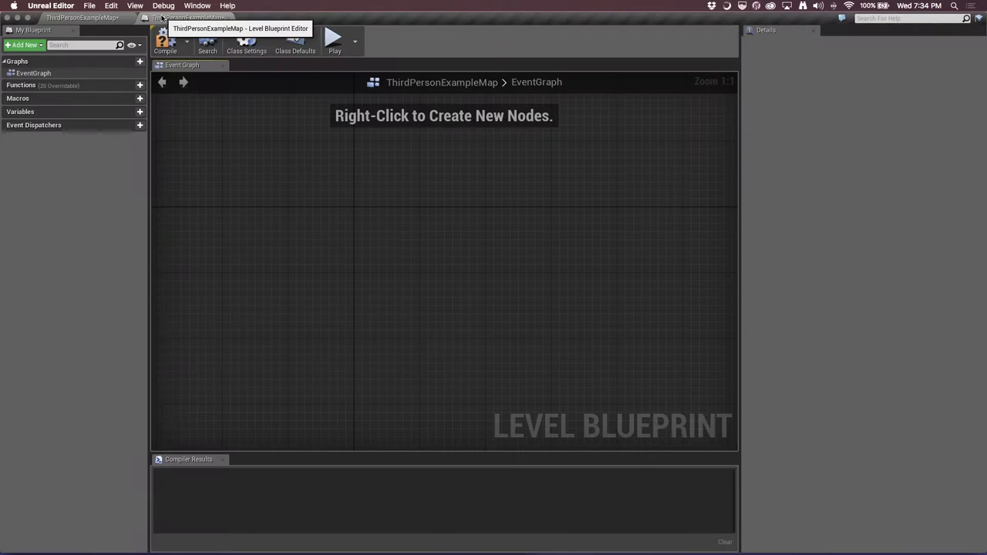
pyautogui.click(93, 17)
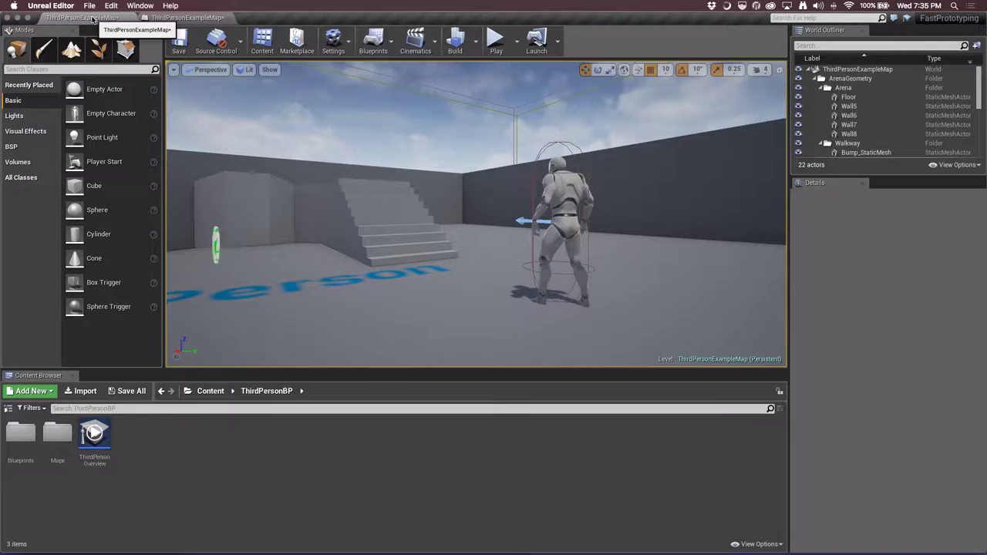
# Show Editor Preferences' Keyboard Shortcuts page in a repositioned, enlarged window
pyautogui.click(44, 5)
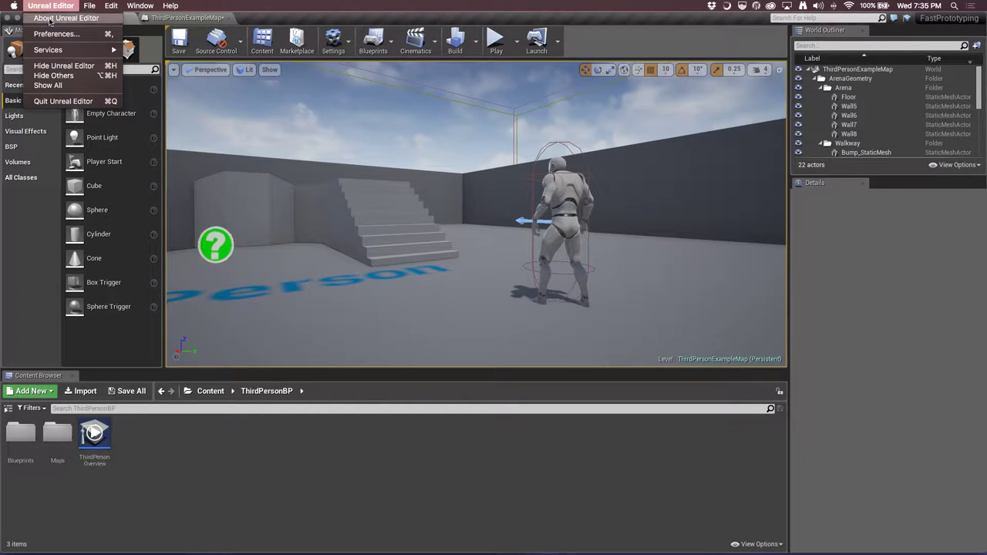
pyautogui.click(59, 34)
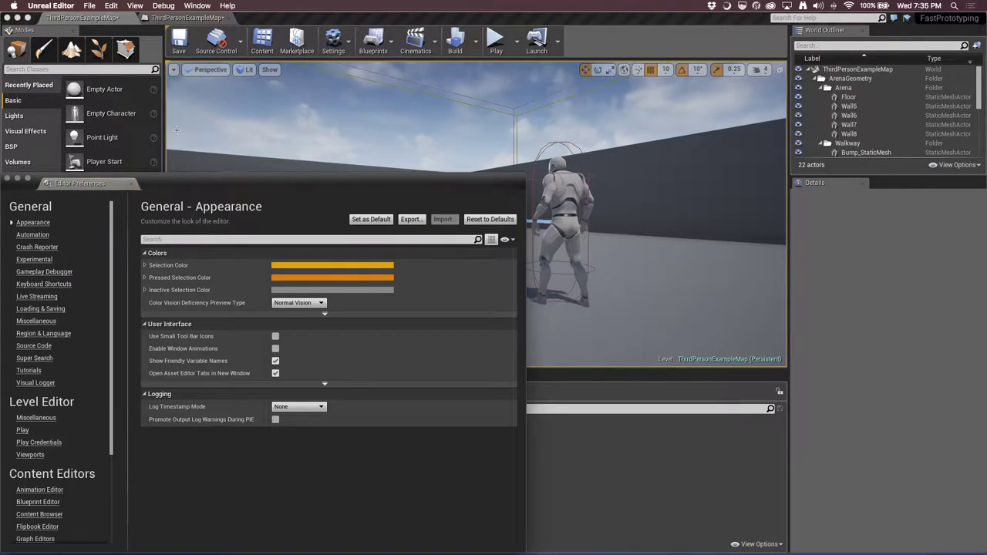
pyautogui.moveTo(222, 182); pyautogui.dragTo(362, 78)
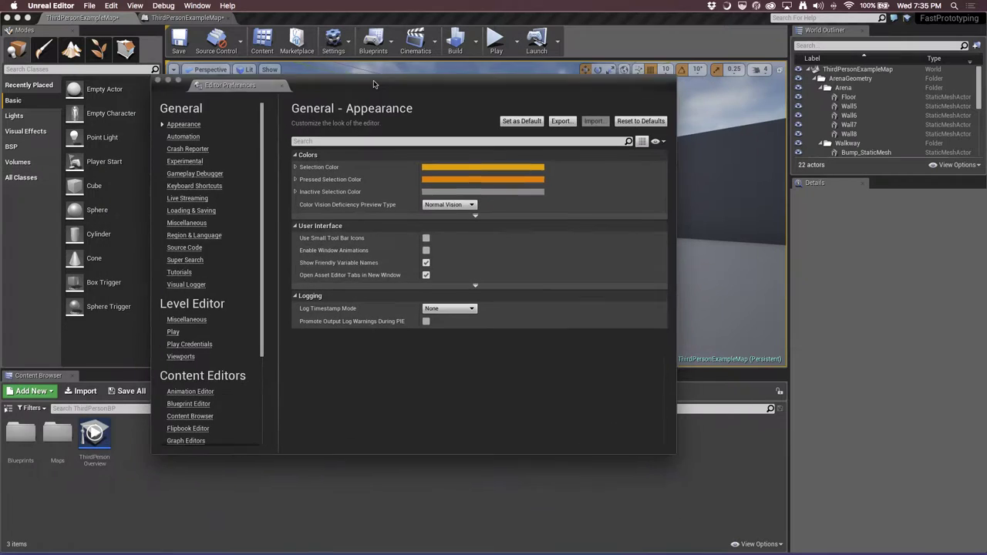
pyautogui.click(200, 180)
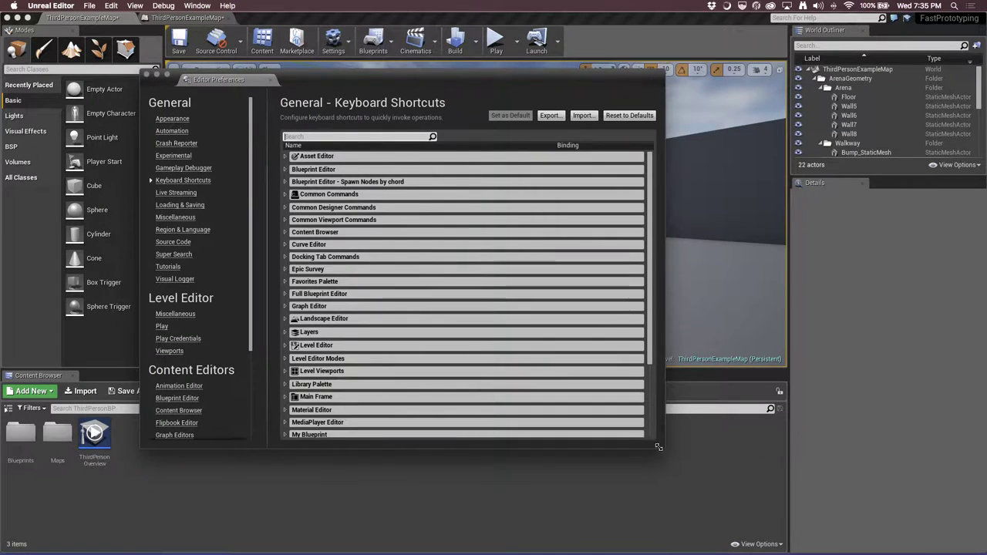
pyautogui.moveTo(663, 449); pyautogui.dragTo(760, 488)
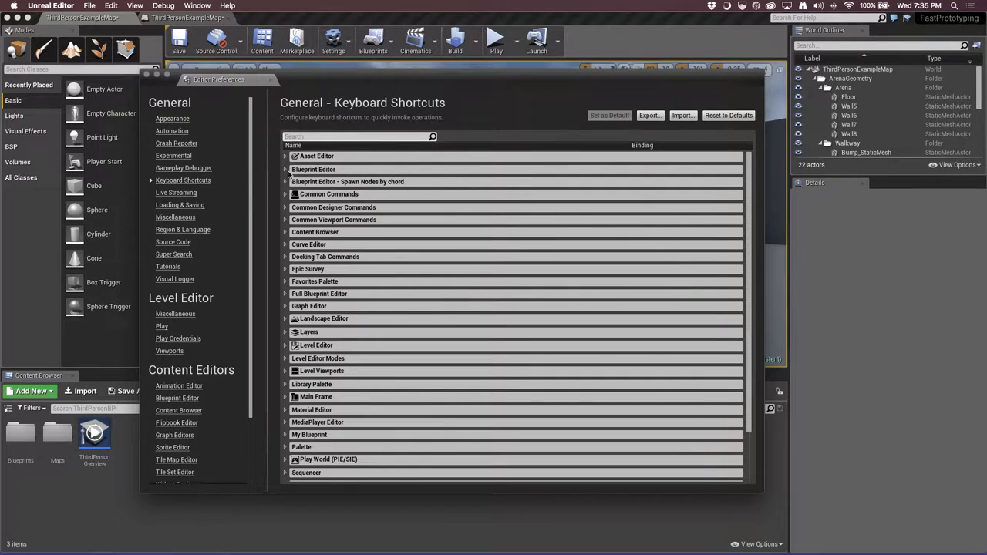
# Expand and re-collapse the Spawn Nodes by chord and Blueprint Editor shortcut categories
pyautogui.click(285, 182)
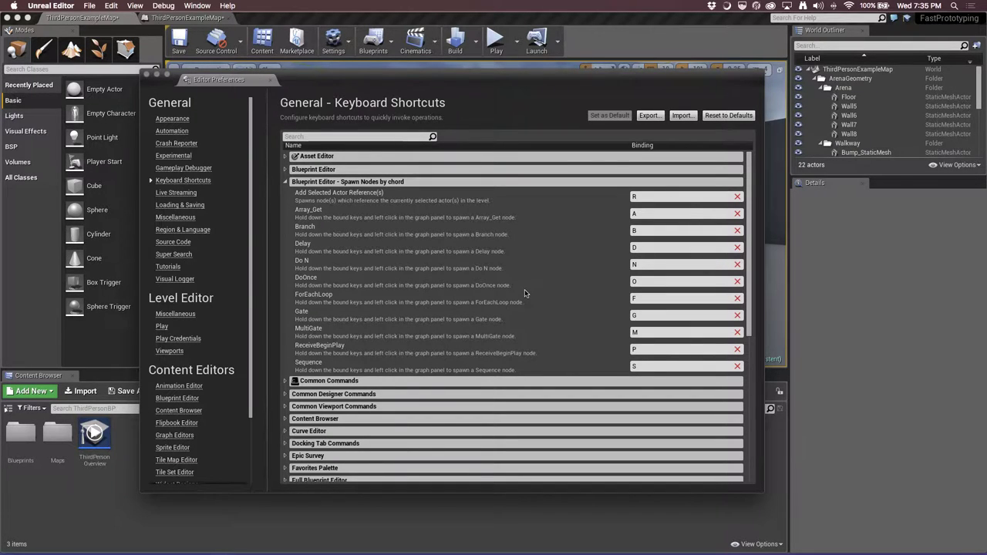
pyautogui.click(285, 182)
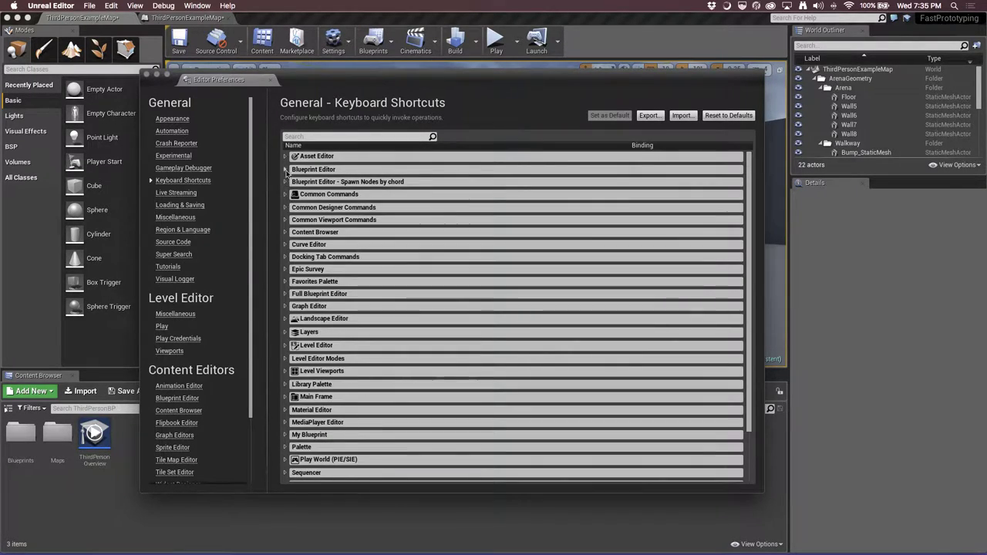
pyautogui.click(285, 169)
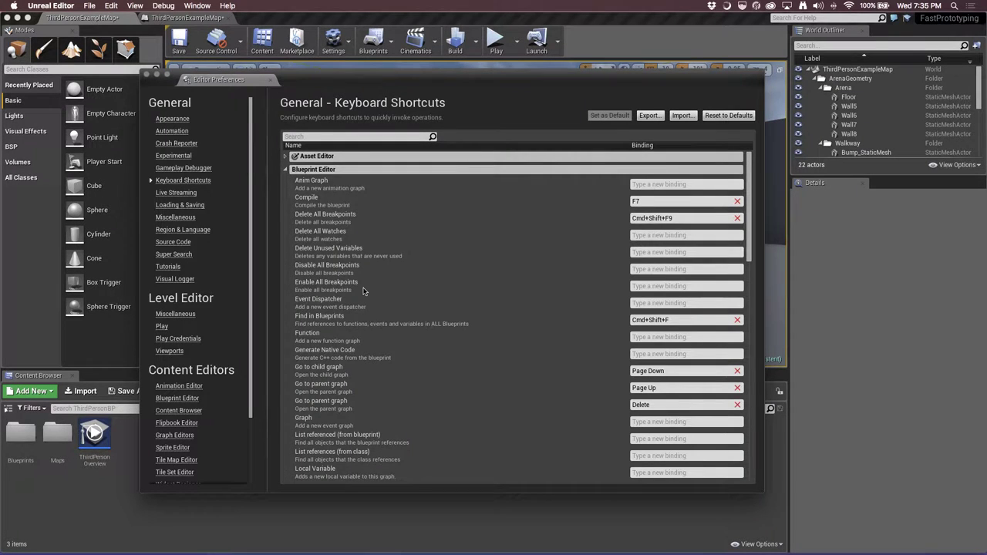
pyautogui.scroll(-5, 363, 291)
pyautogui.scroll(-3, 370, 298)
pyautogui.scroll(4, 370, 298)
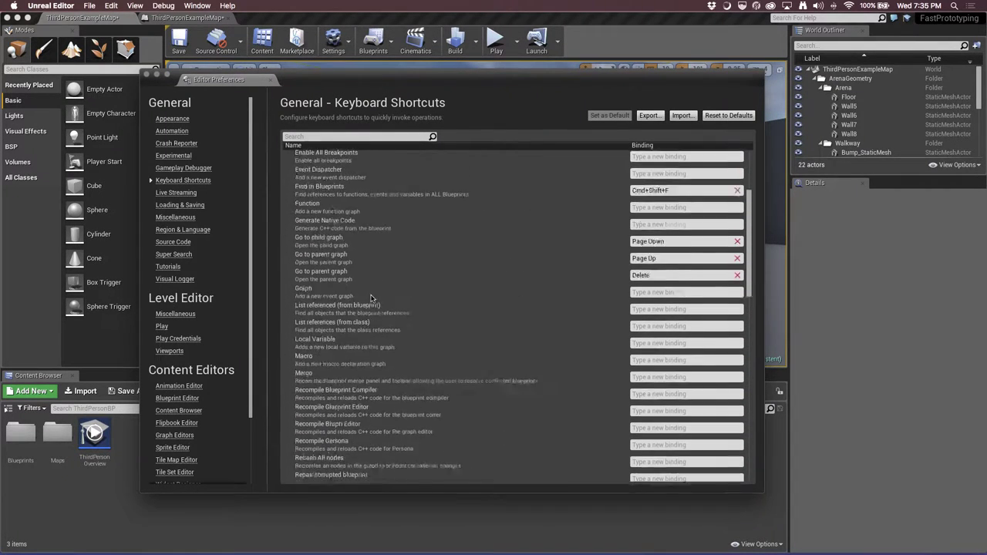
pyautogui.scroll(5, 370, 298)
pyautogui.scroll(3, 290, 170)
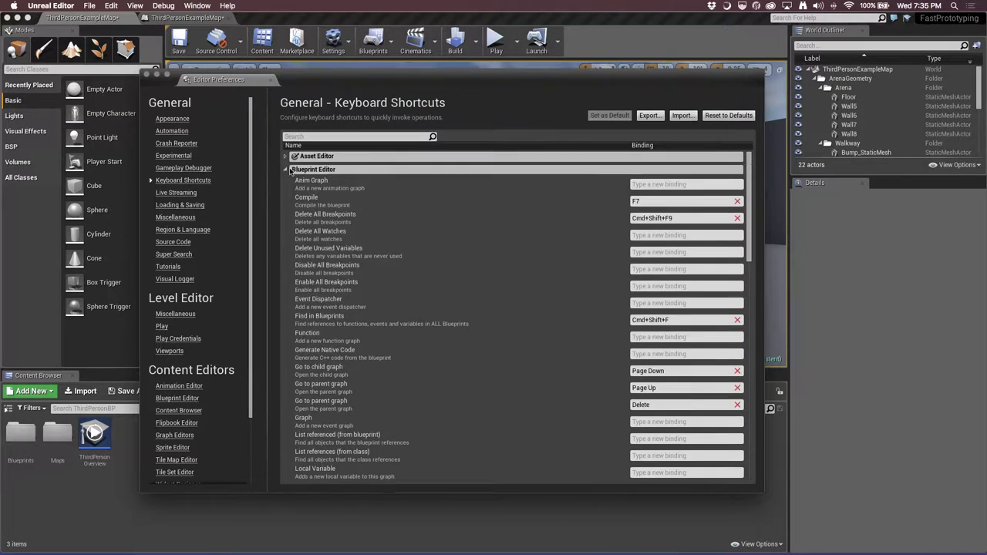
pyautogui.click(286, 169)
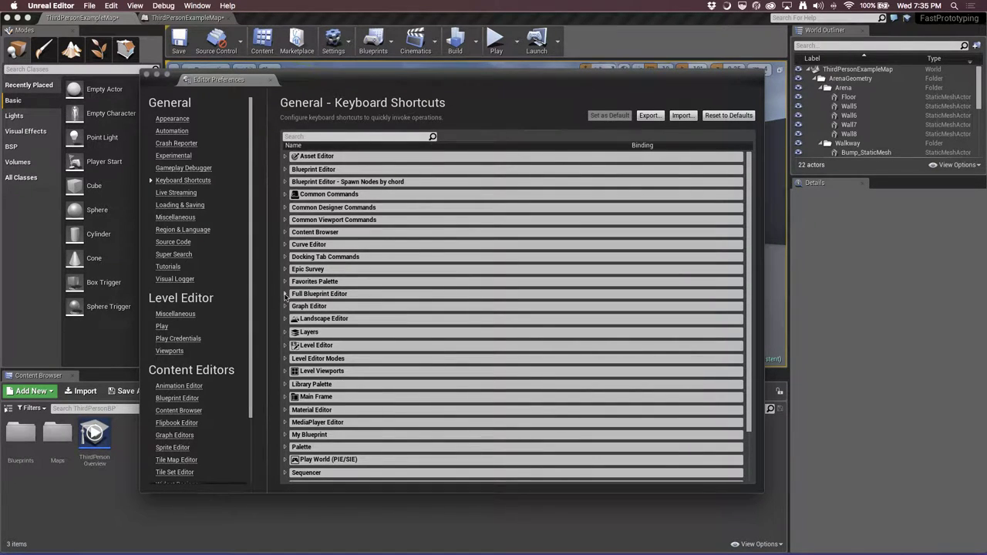
# Expand the Full Blueprint Editor shortcut category and browse its commands
pyautogui.click(284, 293)
pyautogui.scroll(-2, 308, 305)
pyautogui.scroll(-4, 310, 308)
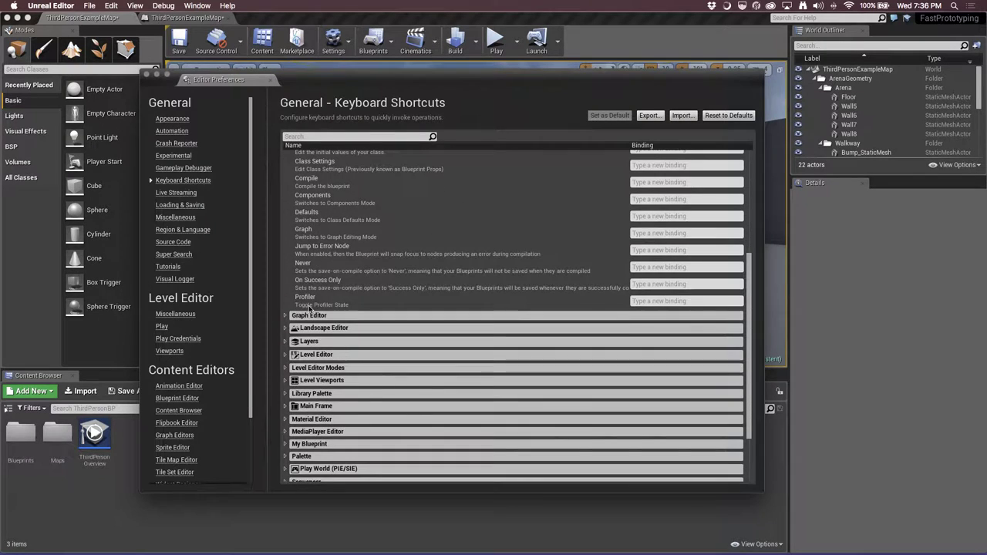
pyautogui.scroll(2, 310, 309)
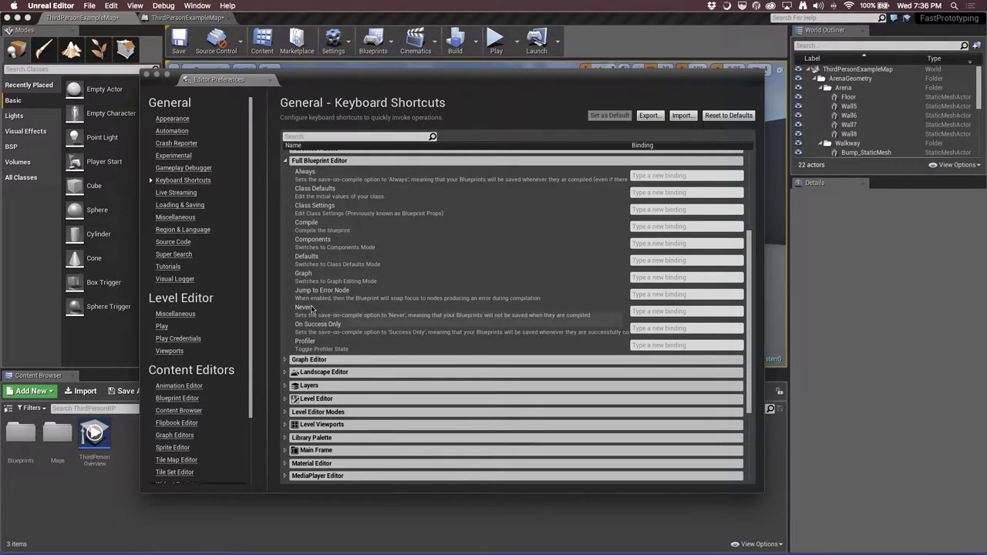
pyautogui.scroll(-2, 319, 300)
pyautogui.scroll(-1, 385, 309)
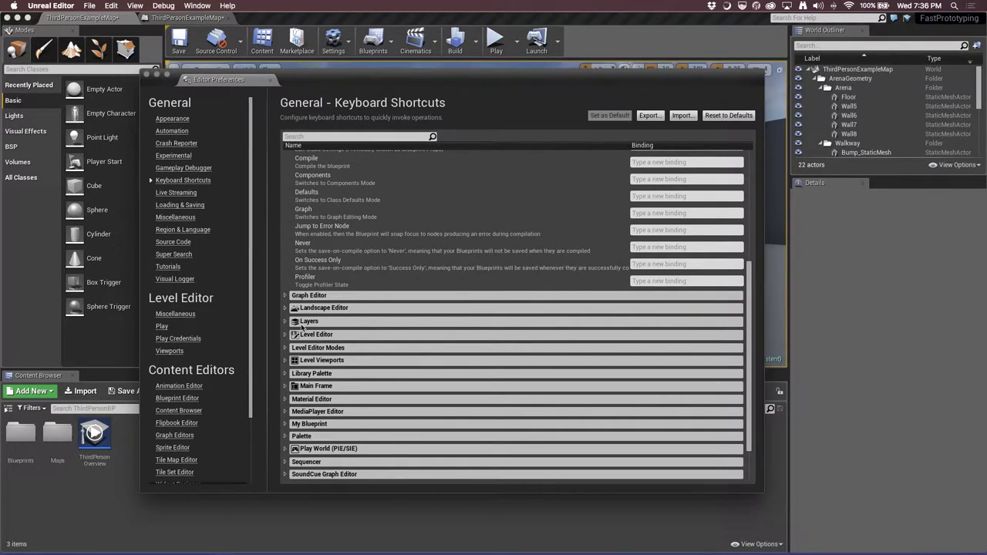
pyautogui.scroll(-3, 305, 328)
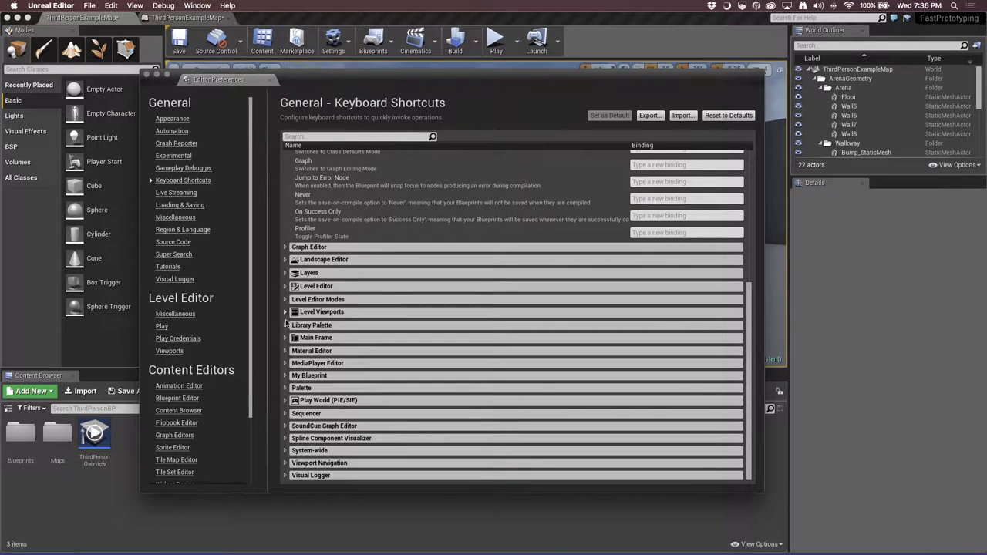
pyautogui.scroll(3, 285, 314)
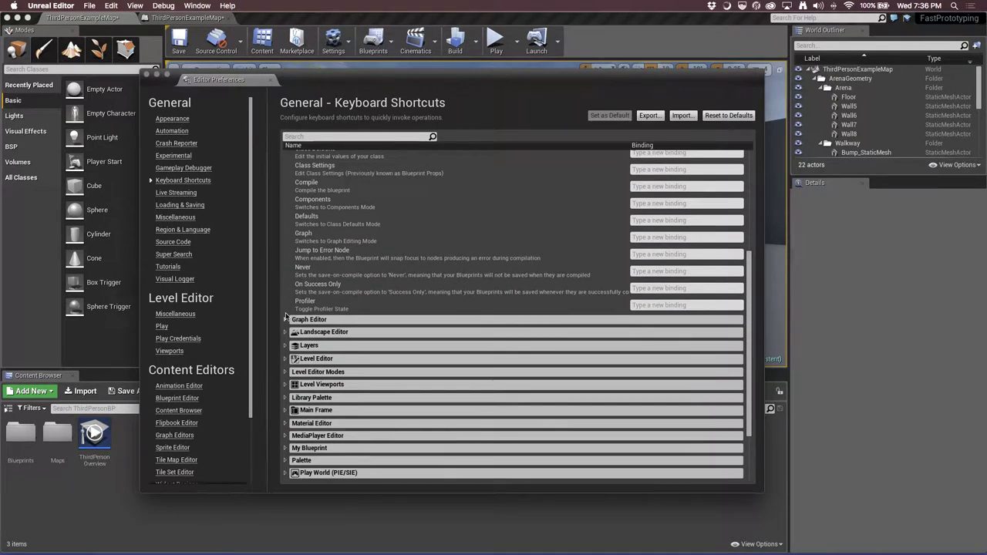
pyautogui.scroll(-3, 285, 316)
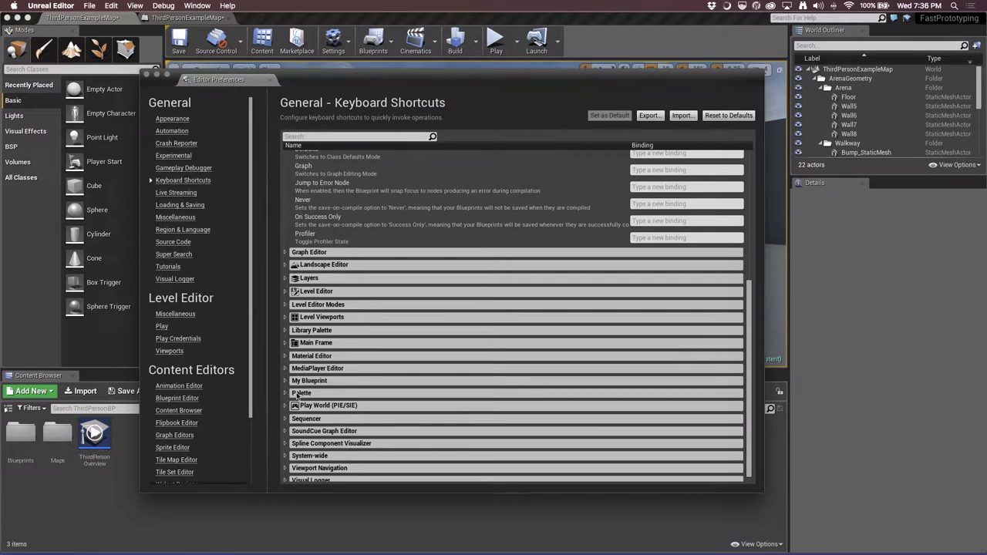
# Expand the My Blueprint shortcut category and scroll through its commands
pyautogui.click(286, 381)
pyautogui.scroll(-5, 285, 383)
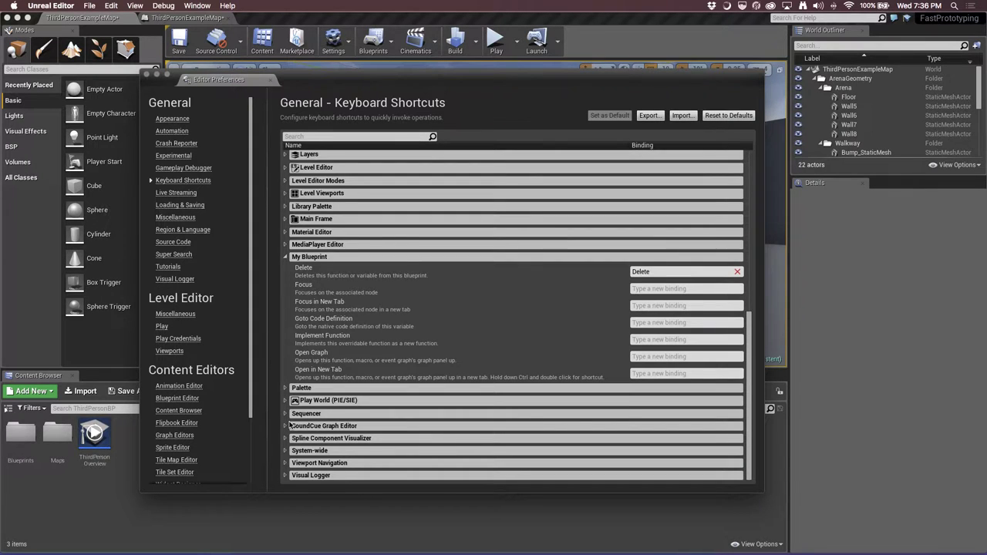
pyautogui.scroll(3, 286, 426)
pyautogui.scroll(6, 292, 423)
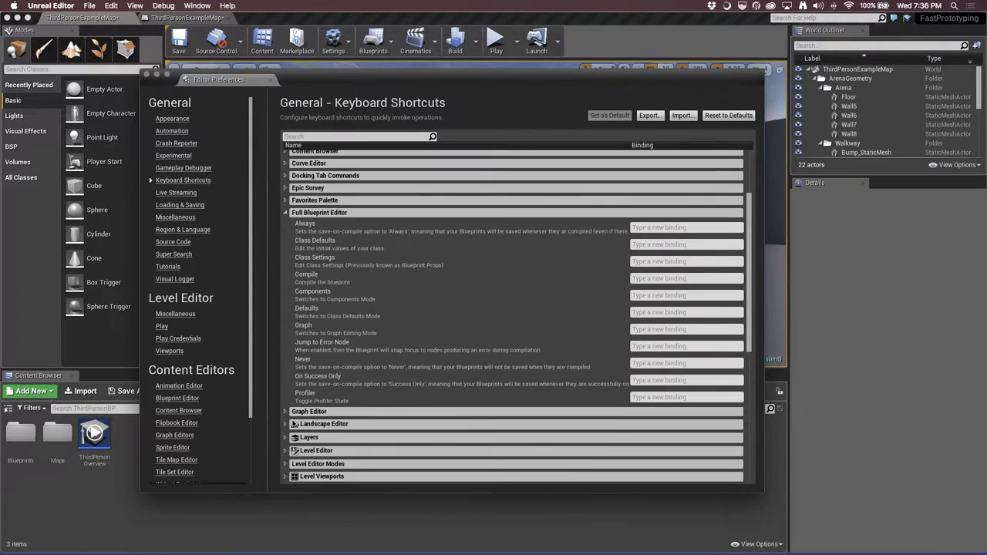
pyautogui.scroll(3, 343, 276)
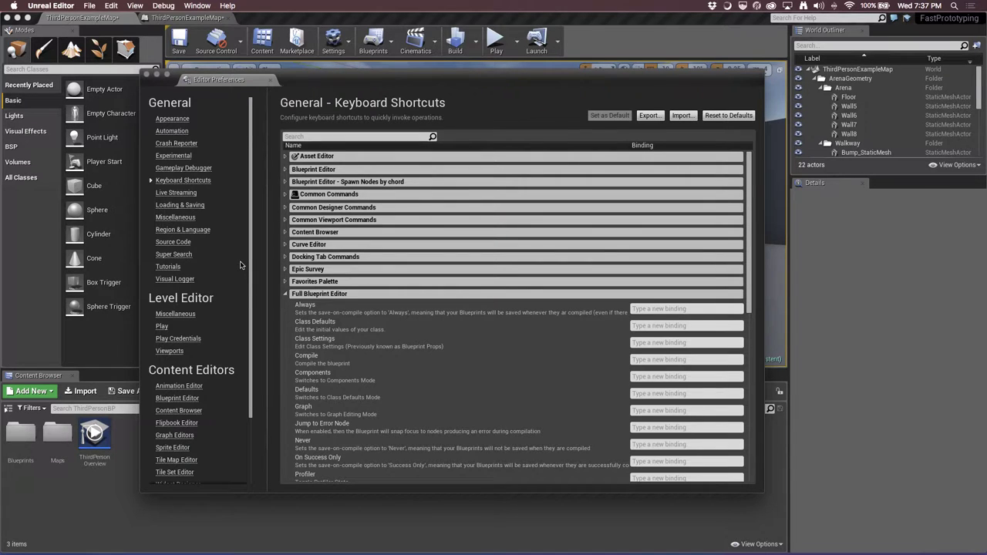
pyautogui.scroll(-1, 200, 347)
pyautogui.scroll(-3, 199, 347)
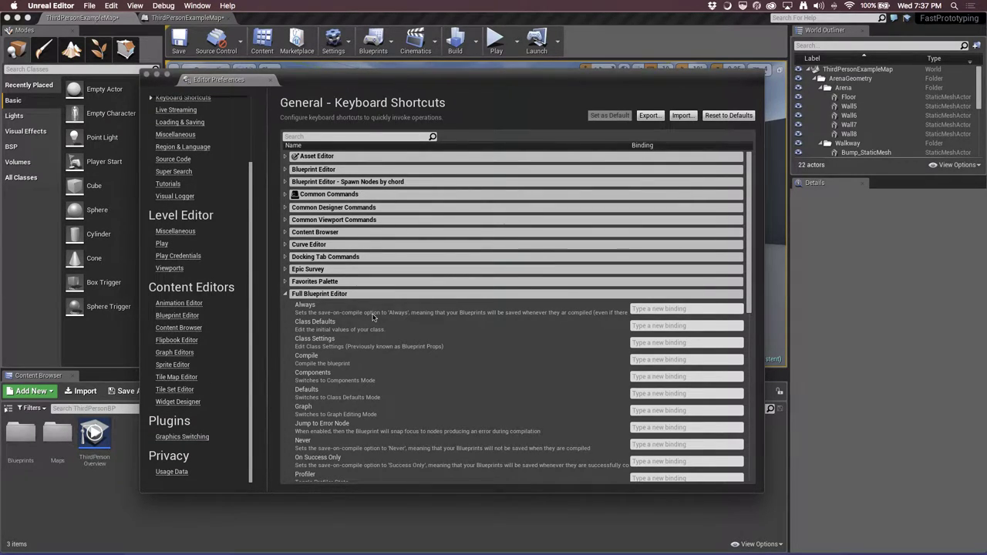
# Collapse Full Blueprint Editor, then bind Cmd+Alt+S to Graph Editor's Straighten Connection(s)
pyautogui.click(284, 293)
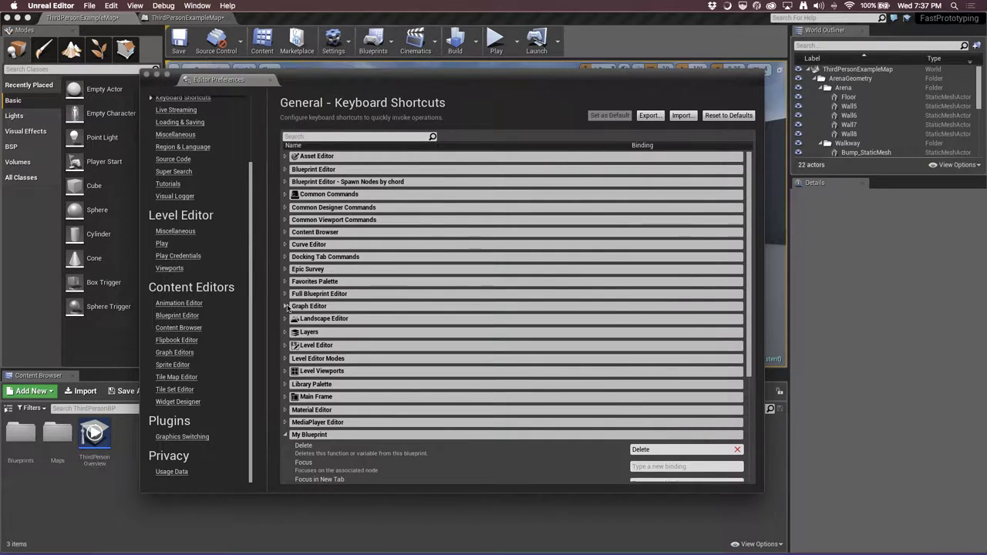
pyautogui.click(284, 306)
pyautogui.scroll(-2, 380, 350)
pyautogui.scroll(-2, 380, 350)
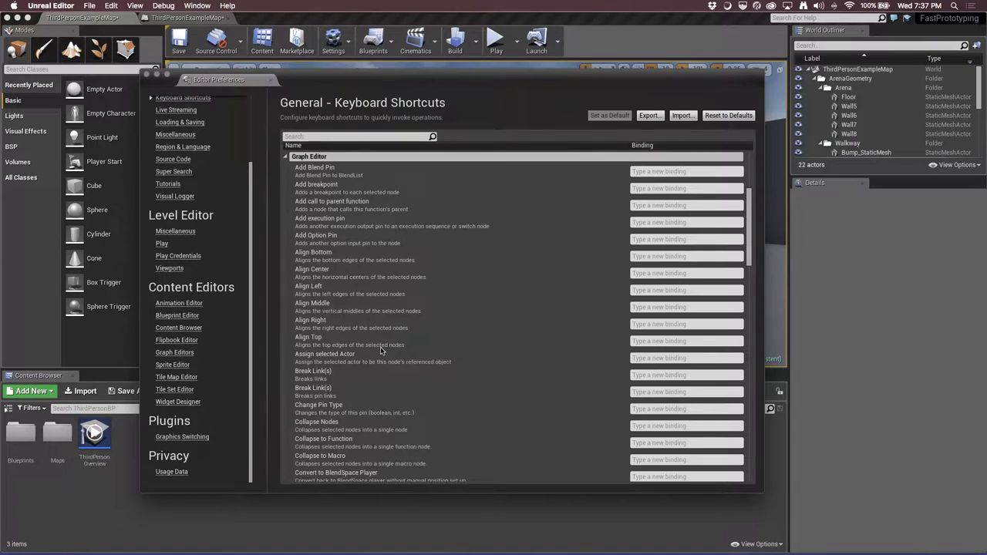
pyautogui.scroll(-3, 380, 351)
pyautogui.scroll(-3, 380, 350)
pyautogui.scroll(-3, 380, 351)
pyautogui.scroll(-3, 380, 350)
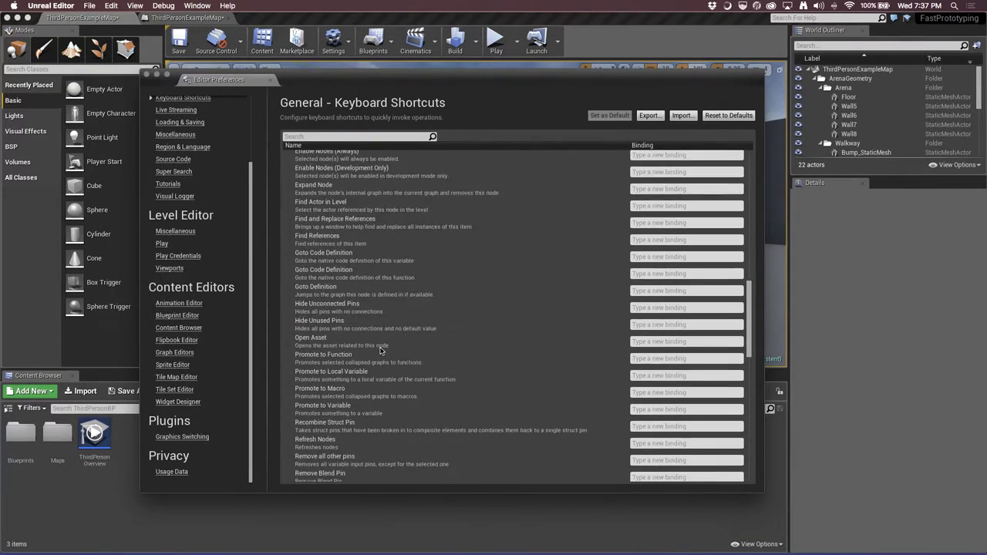
pyautogui.scroll(-3, 380, 351)
pyautogui.scroll(-3, 380, 350)
pyautogui.scroll(-3, 380, 351)
pyautogui.scroll(-3, 380, 350)
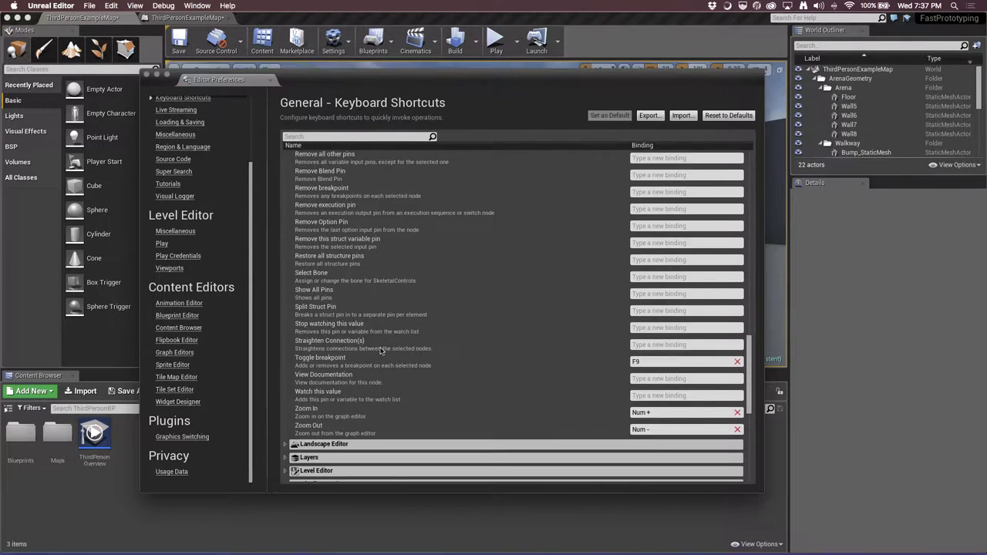
pyautogui.click(657, 345)
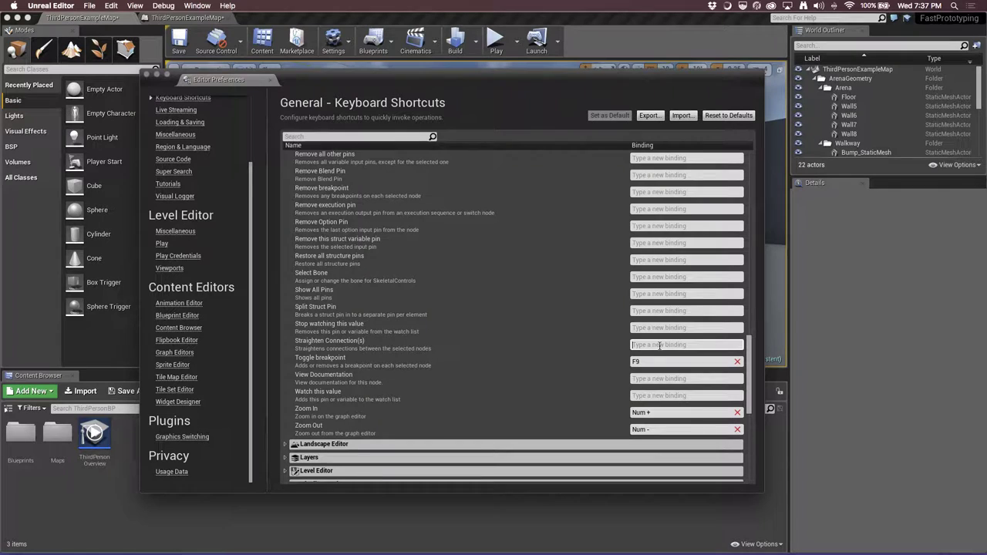
pyautogui.press('super')
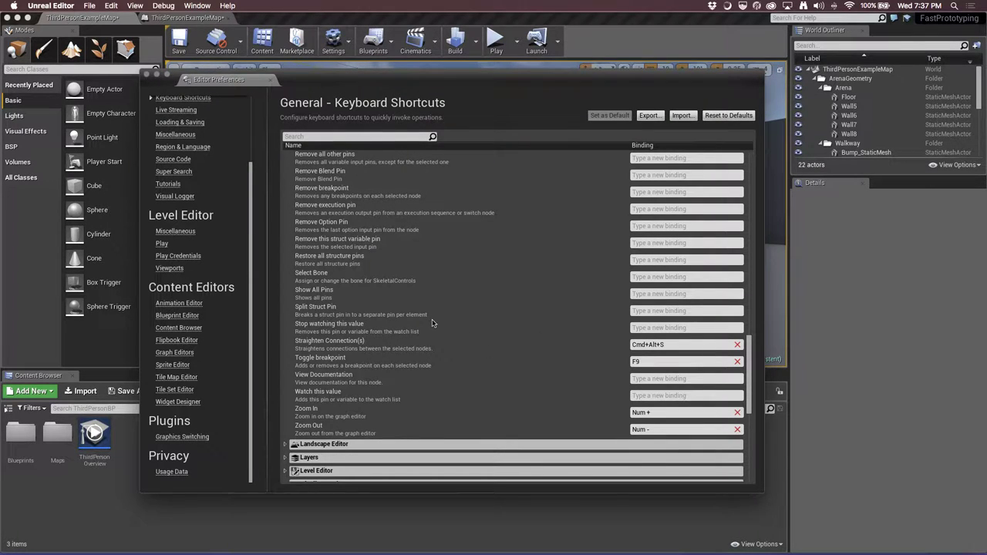
# Try binding C to Align Bottom, then cancel the conflicting assignment
pyautogui.scroll(1, 440, 312)
pyautogui.scroll(5, 463, 289)
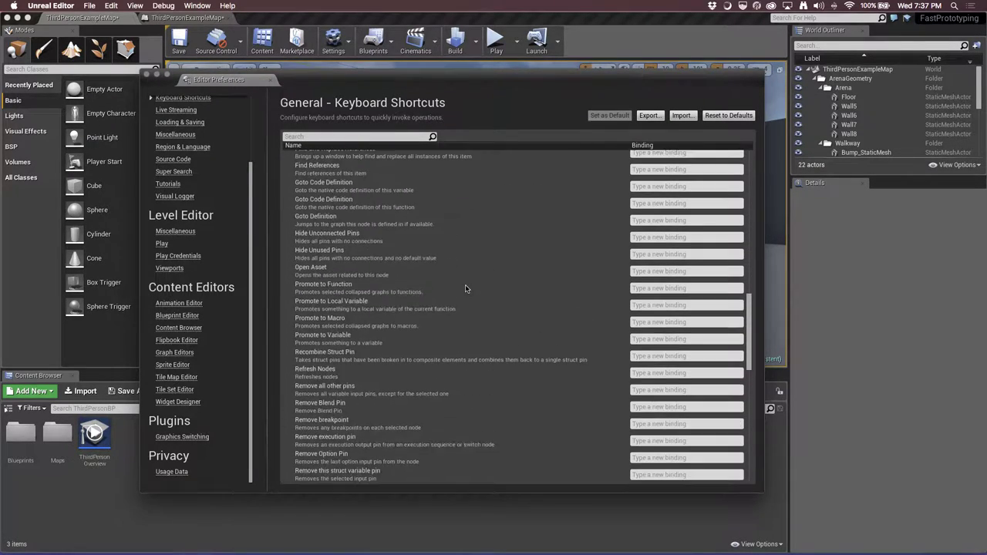
pyautogui.scroll(3, 465, 288)
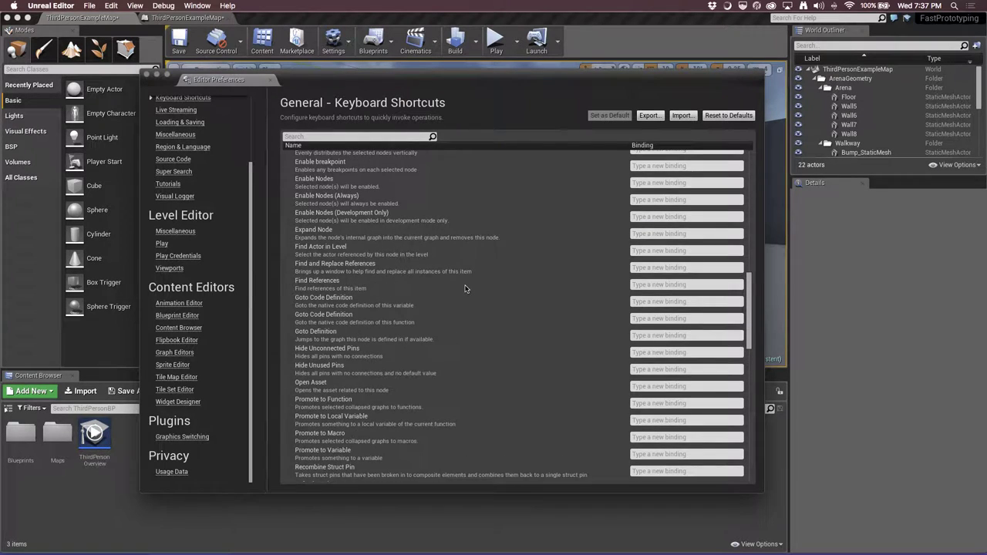
pyautogui.scroll(3, 465, 289)
pyautogui.scroll(3, 465, 289)
pyautogui.scroll(2, 465, 289)
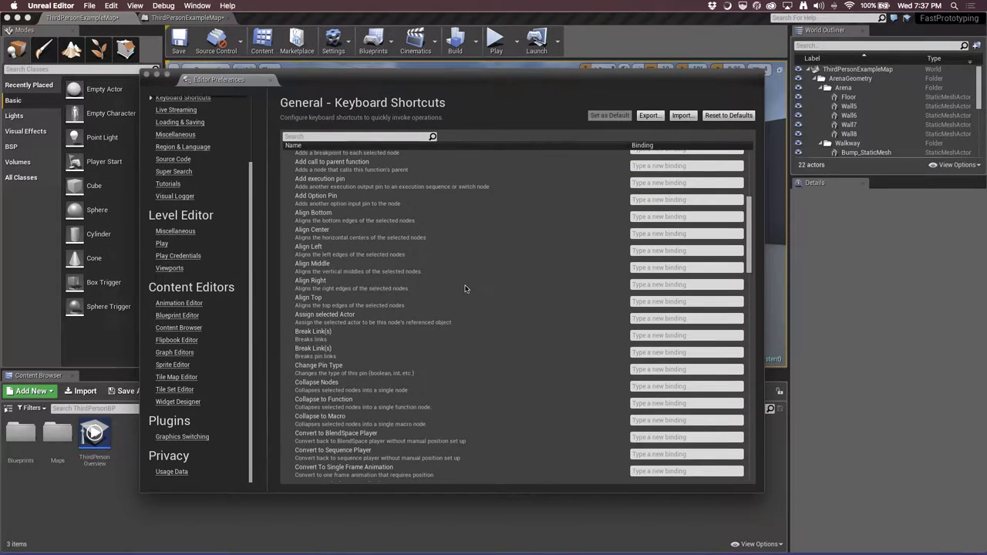
pyautogui.scroll(1, 465, 288)
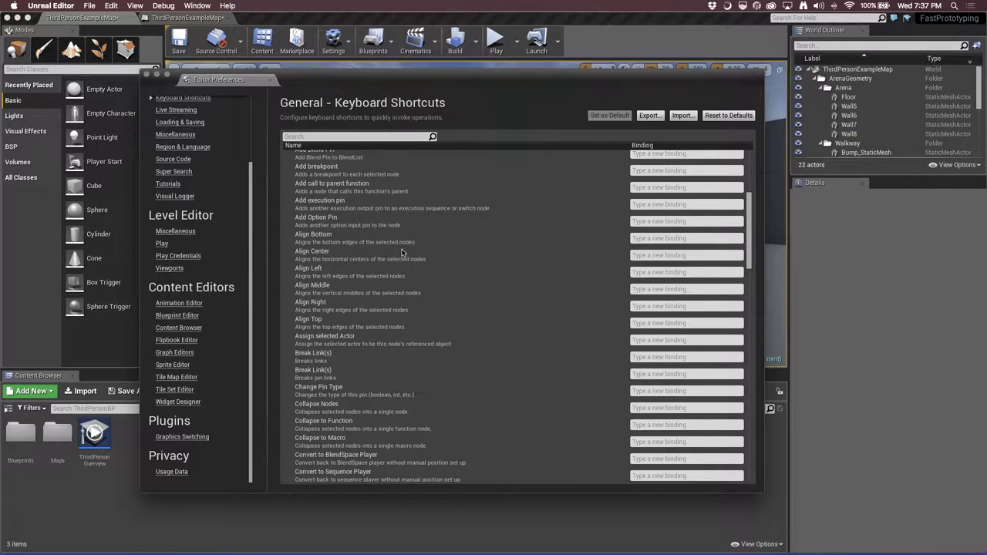
pyautogui.click(649, 238)
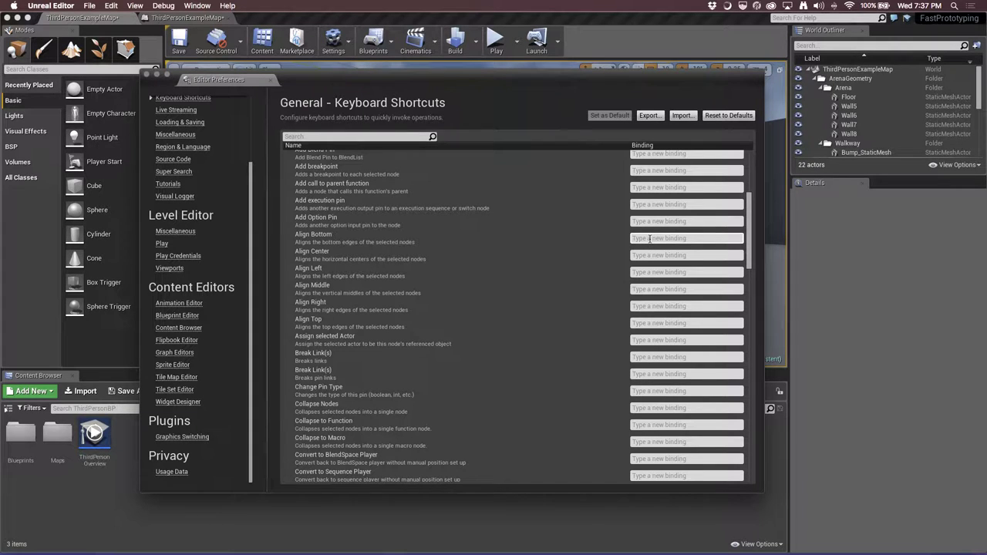
pyautogui.click(683, 252)
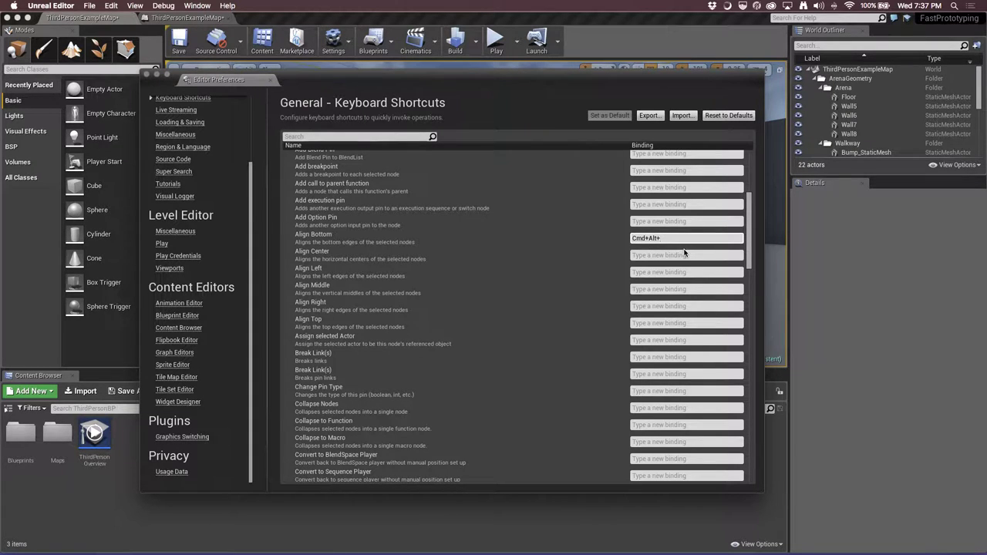
pyautogui.press('c')
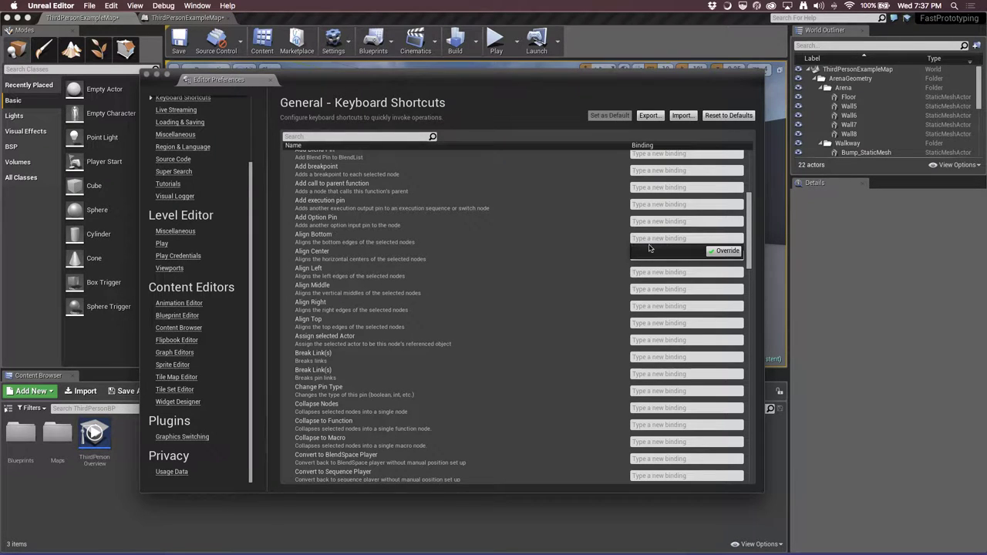
pyautogui.press('Escape')
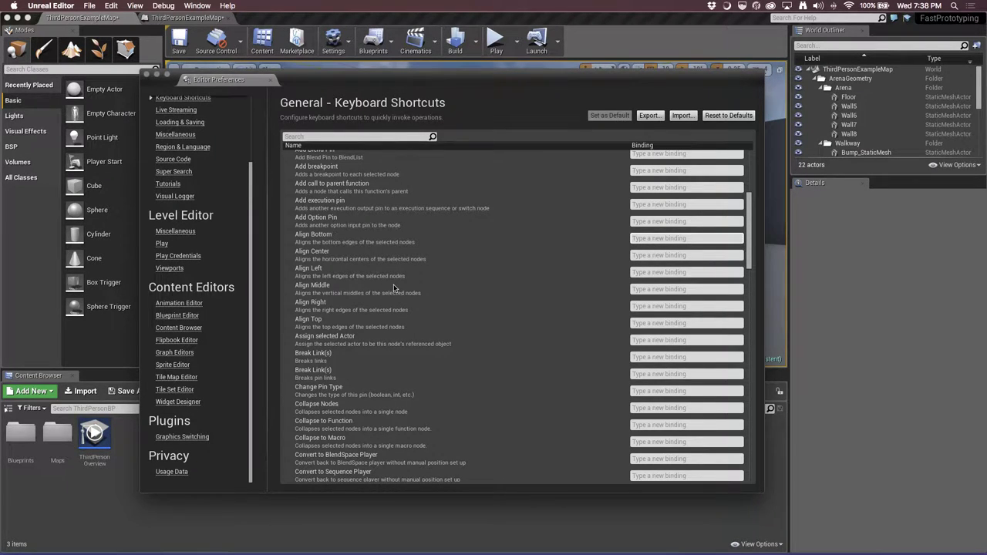
# Bind Cmd+Alt+T to Align Top and Cmd+Alt+B to Align Bottom
pyautogui.click(642, 323)
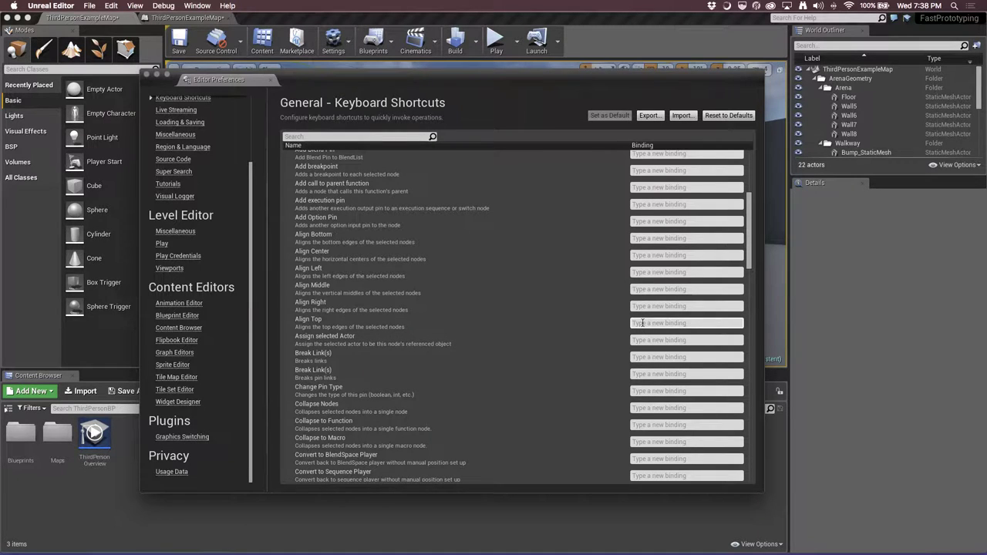
pyautogui.press('ctrl')
pyautogui.press('super+alt+t')
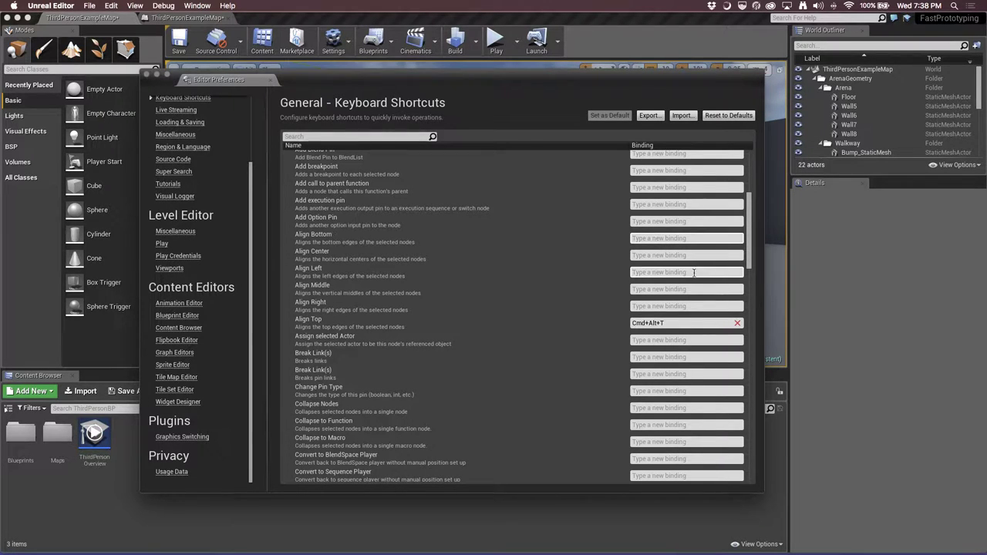
pyautogui.press('super+alt')
pyautogui.press('super+alt+b')
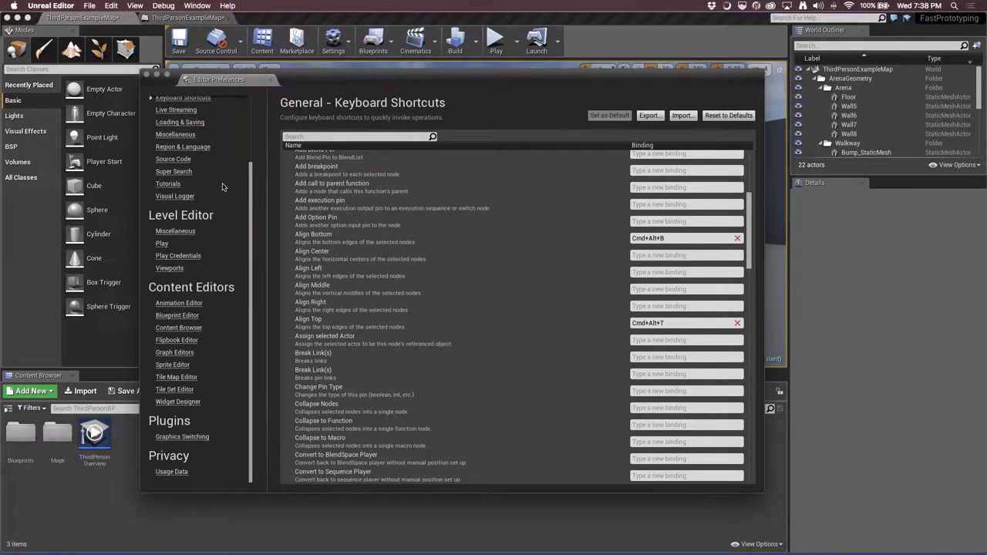
pyautogui.scroll(3, 219, 189)
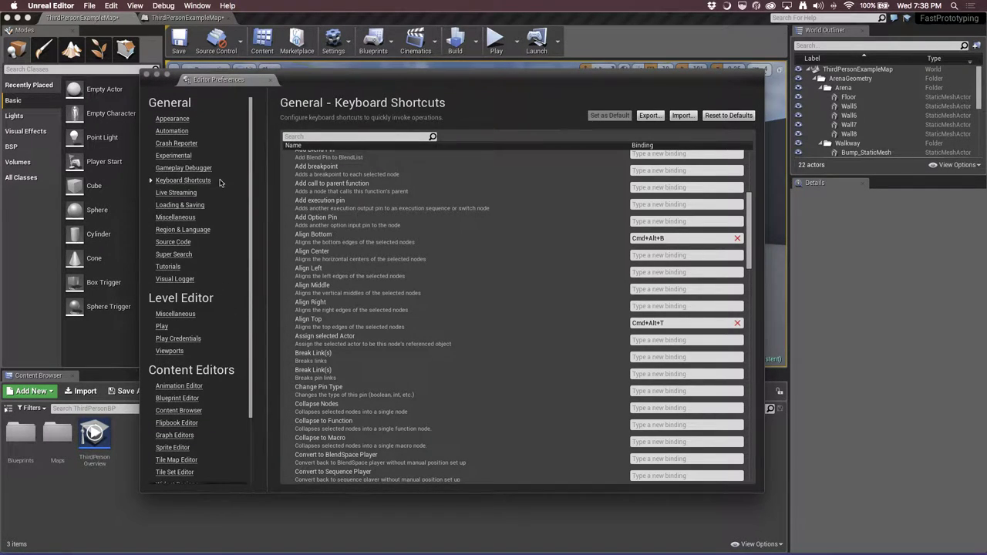
# Close preferences and wire a Spawn Actor from Class node off Event BeginPlay via 'spawn ac'
pyautogui.click(147, 77)
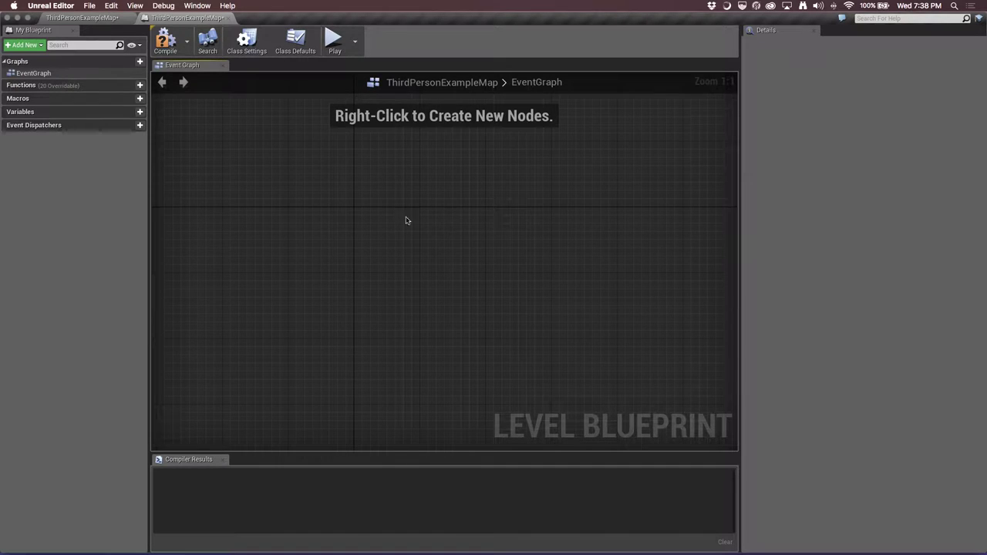
pyautogui.click(376, 215)
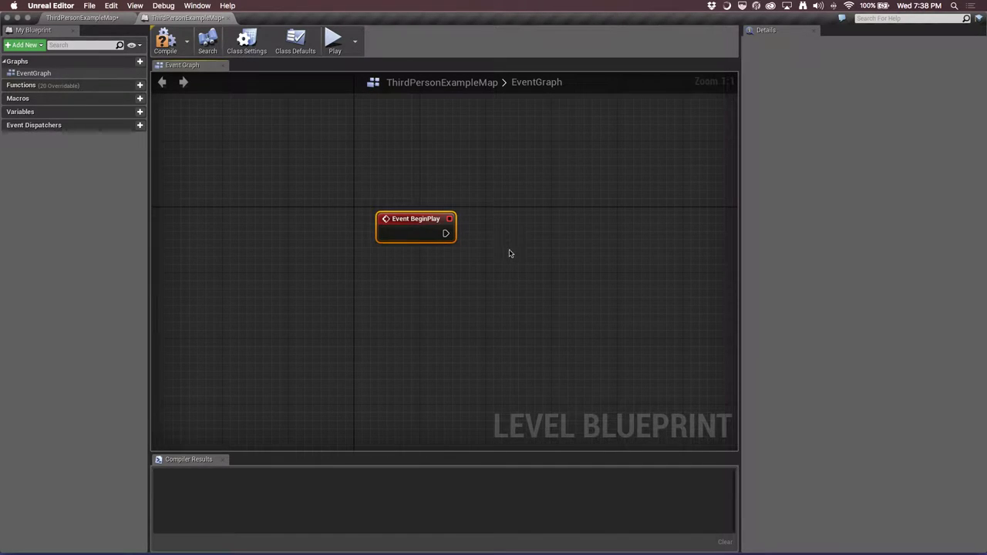
pyautogui.moveTo(445, 233); pyautogui.dragTo(521, 198)
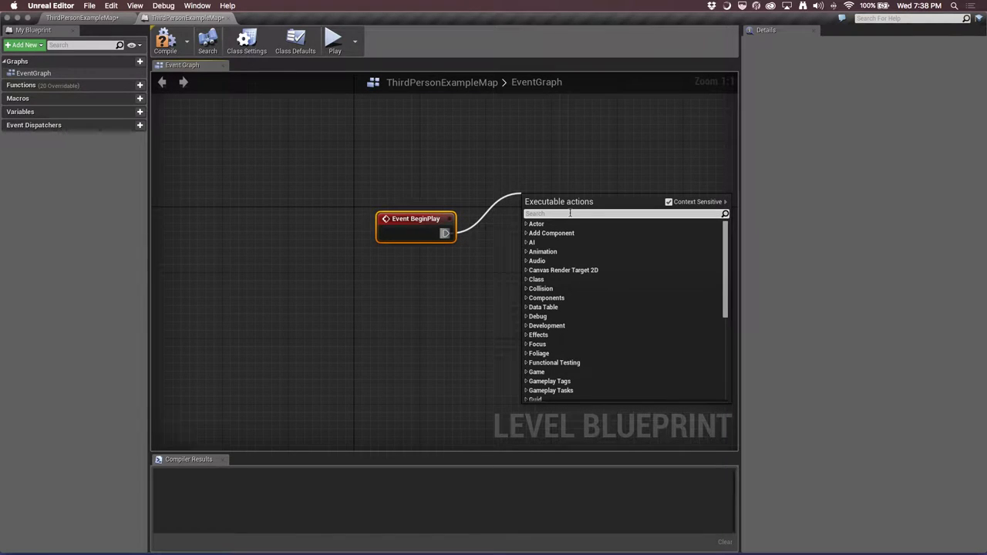
pyautogui.write('spawn')
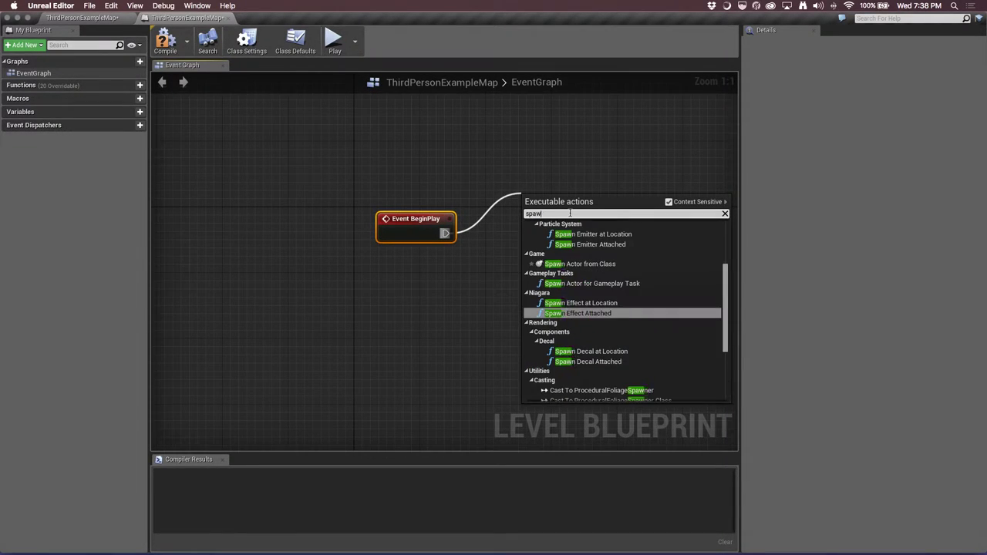
pyautogui.write(' ac')
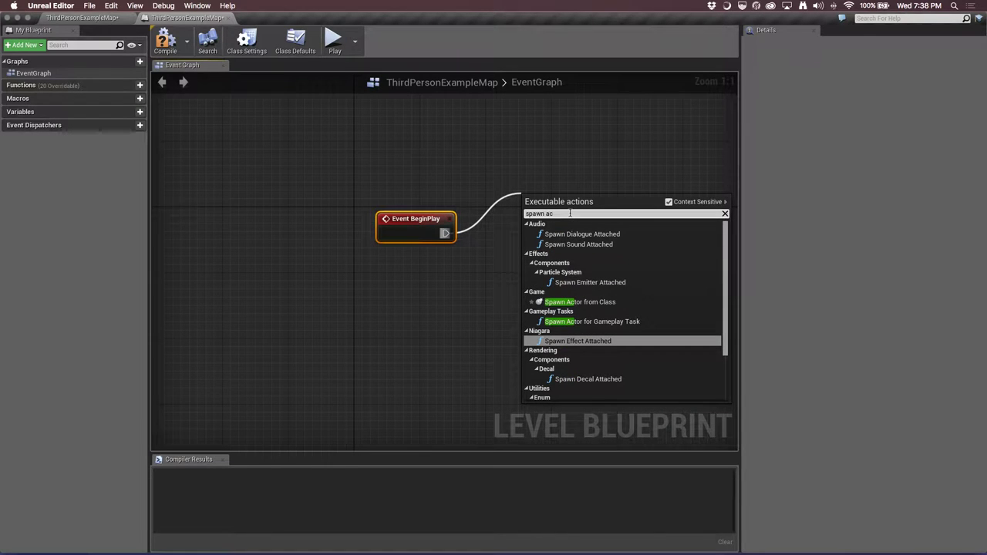
pyautogui.press('Up')
pyautogui.press('Up')
pyautogui.press('Up')
pyautogui.press('Down')
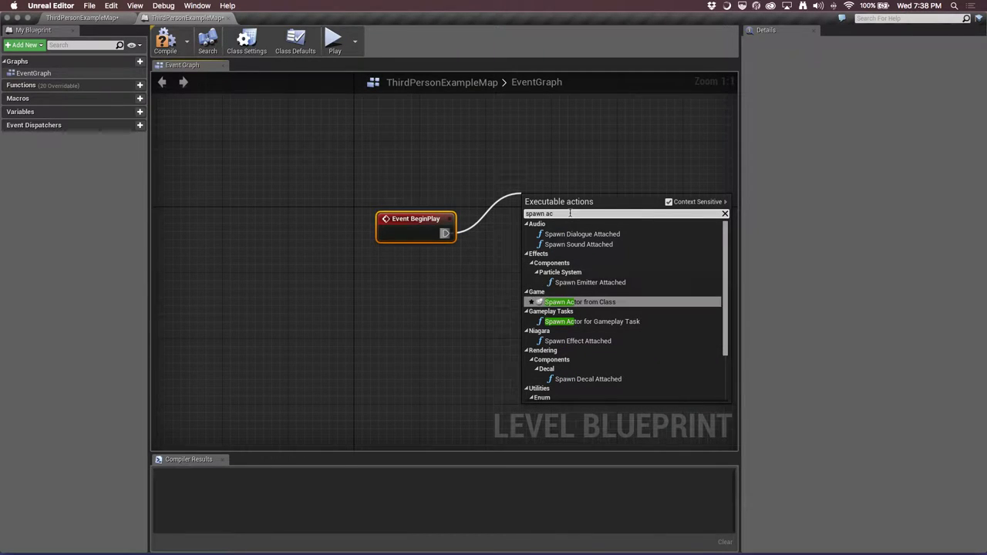
pyautogui.press('Return')
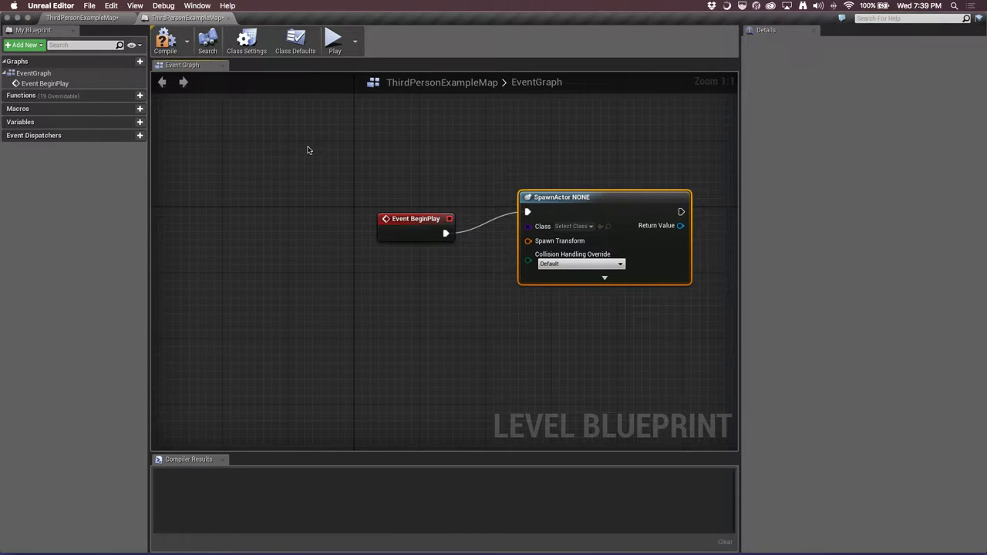
# Compile, delete the failing SpawnActor node, and recompile the level blueprint with F7
pyautogui.press('F7')
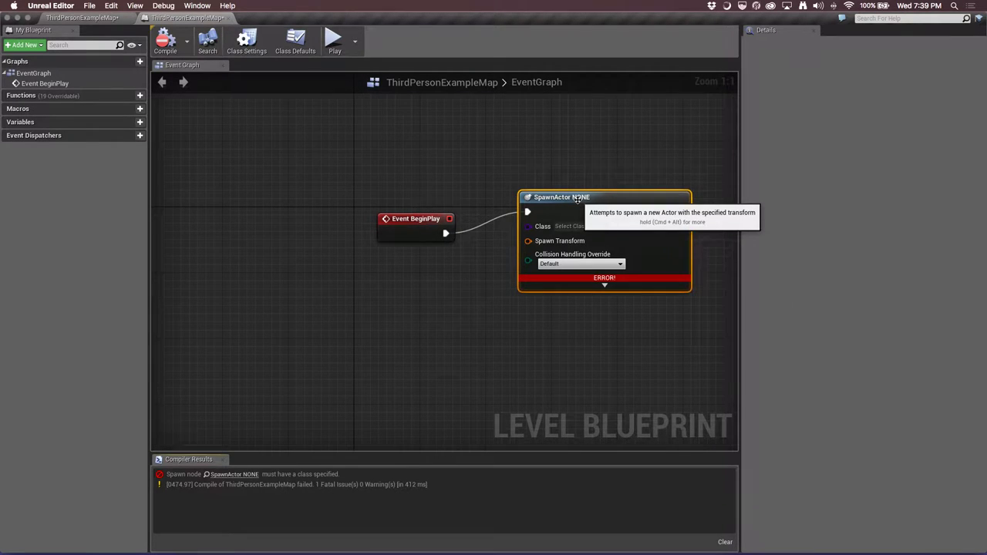
pyautogui.press('Delete')
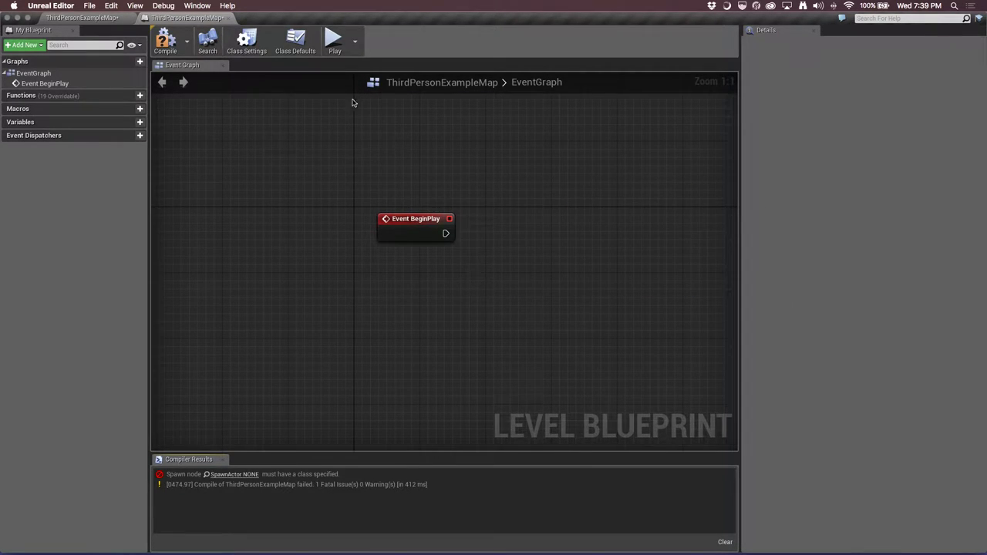
pyautogui.press('F7')
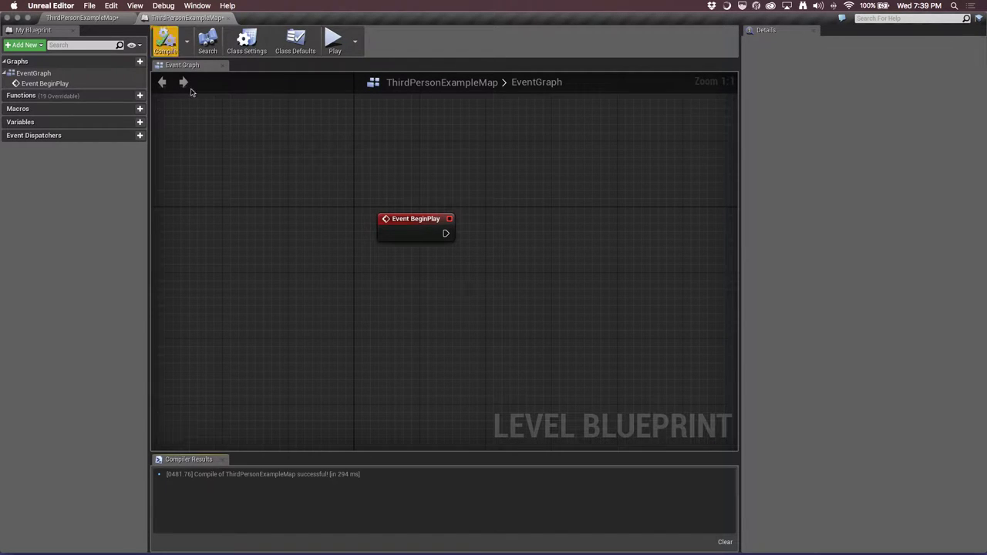
# Set Blueprint Editor preference Save on Compile to Always
pyautogui.click(68, 4)
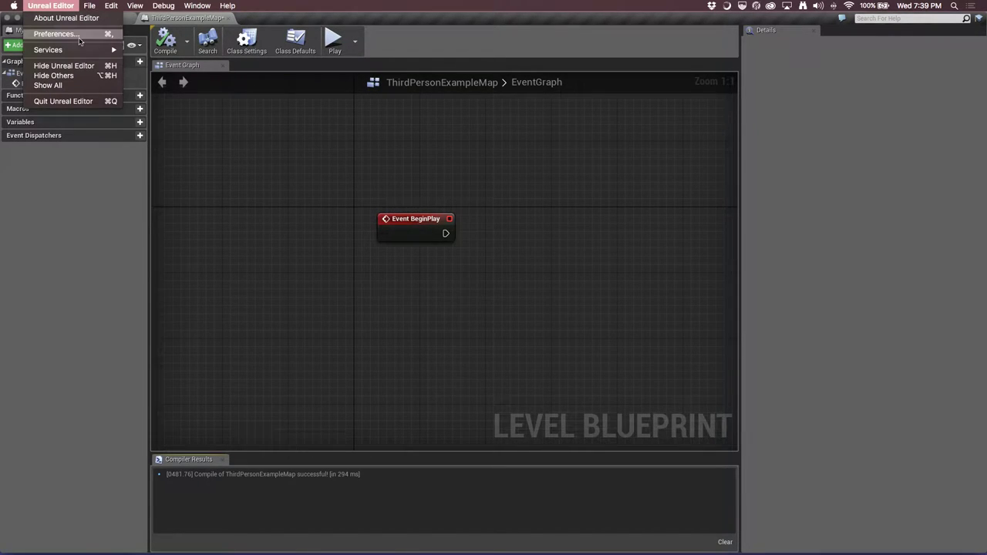
pyautogui.click(81, 35)
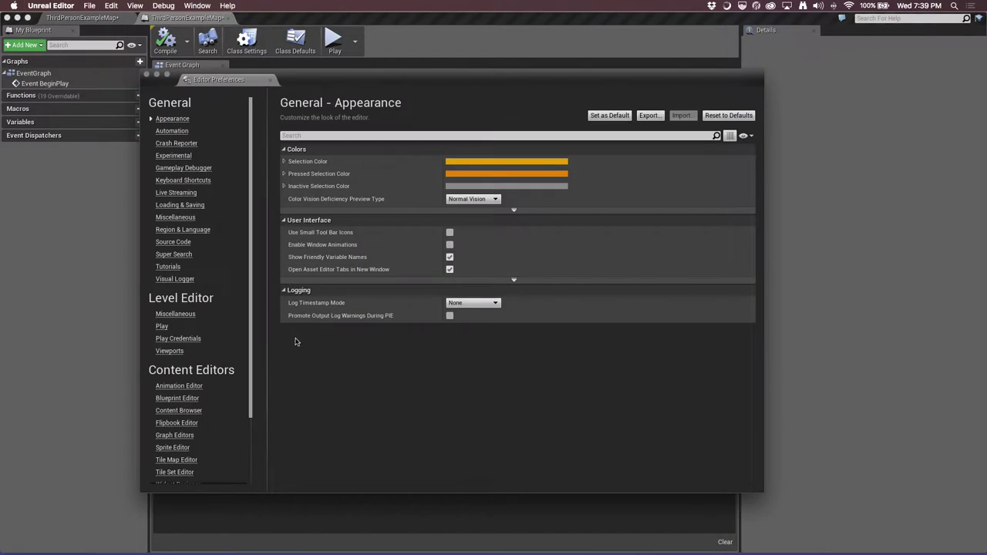
pyautogui.click(191, 398)
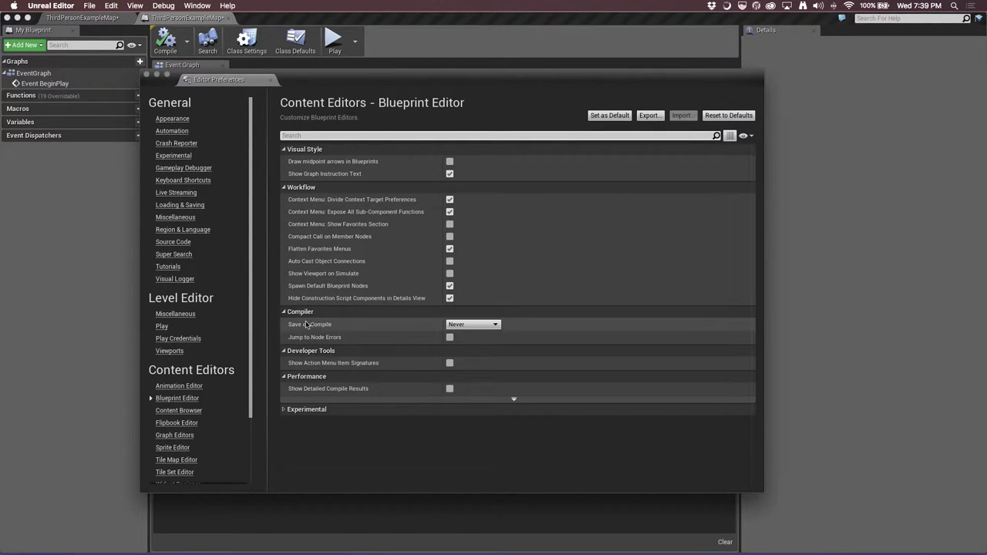
pyautogui.moveTo(325, 328)
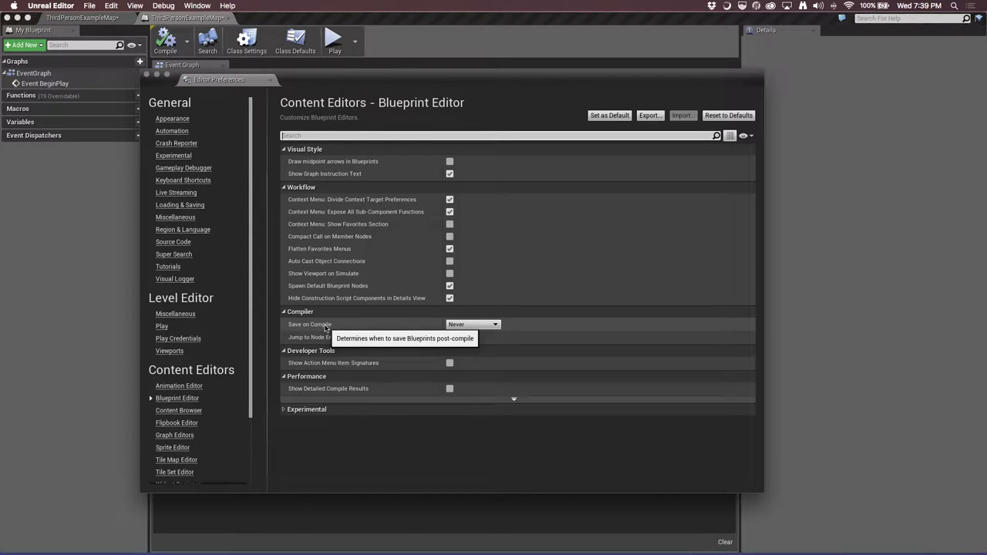
pyautogui.click(497, 325)
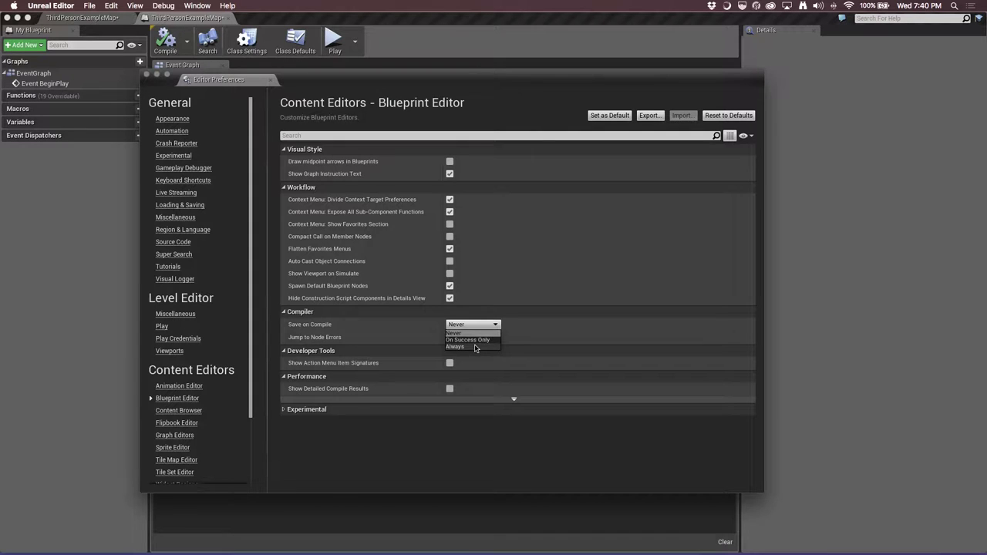
pyautogui.click(476, 347)
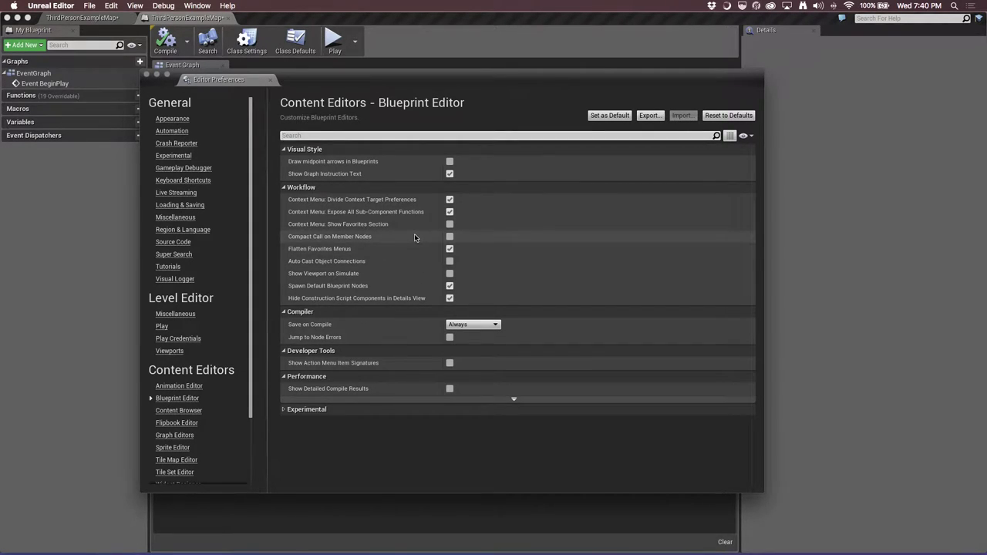
pyautogui.click(147, 74)
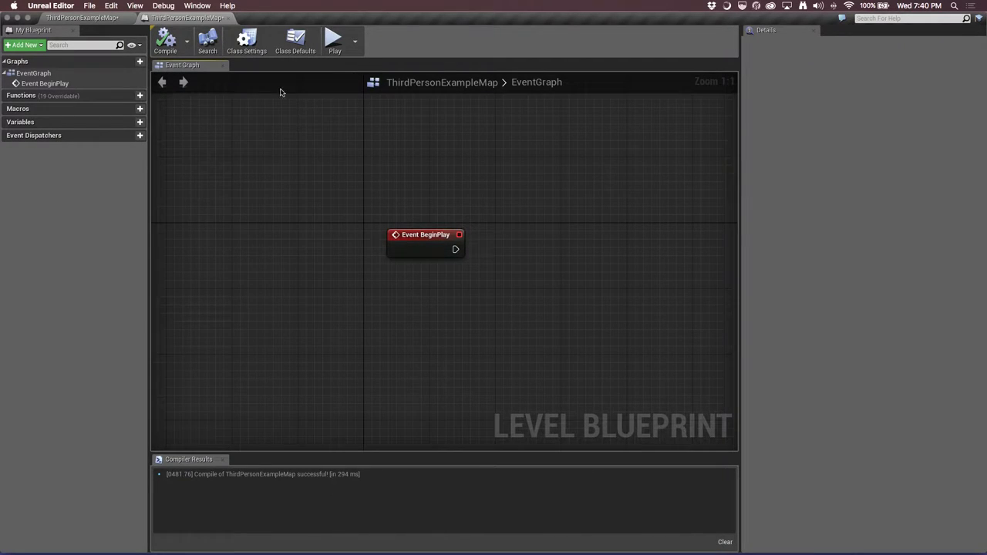
# Check the Save on Compile choices in the Compile button's options
pyautogui.click(186, 39)
pyautogui.click(186, 48)
pyautogui.moveTo(209, 66)
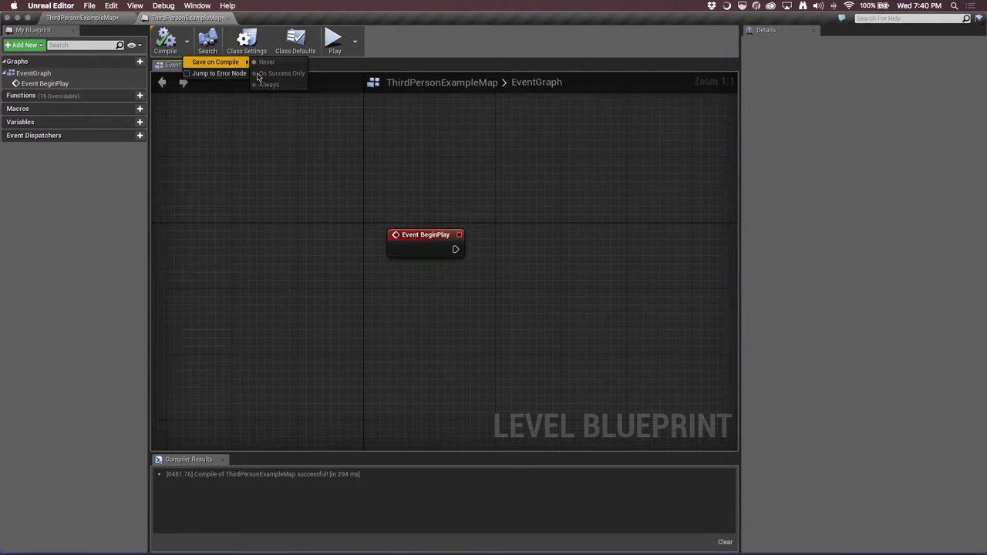
pyautogui.click(190, 59)
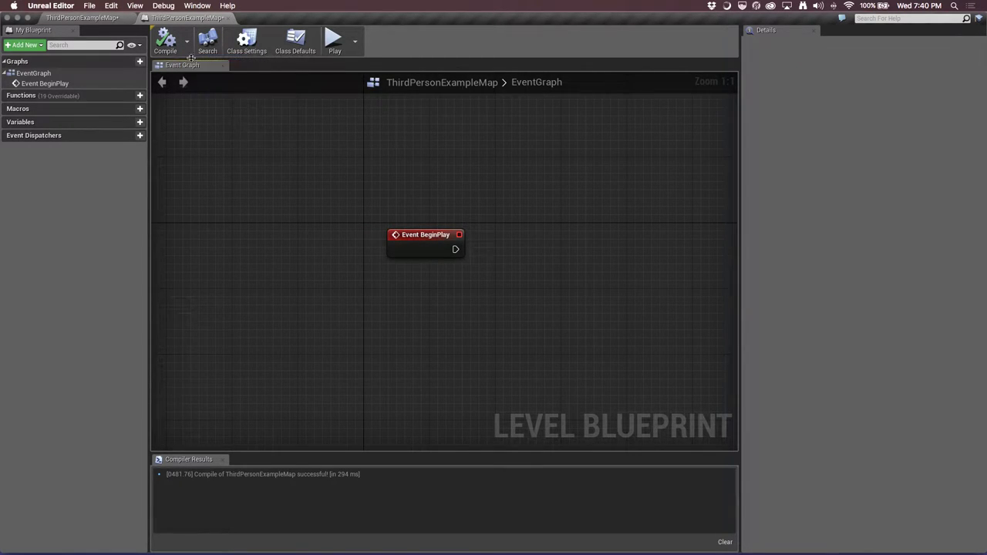
# Confirm Save on Compile is still Always in preferences, then compile the level blueprint
pyautogui.click(50, 5)
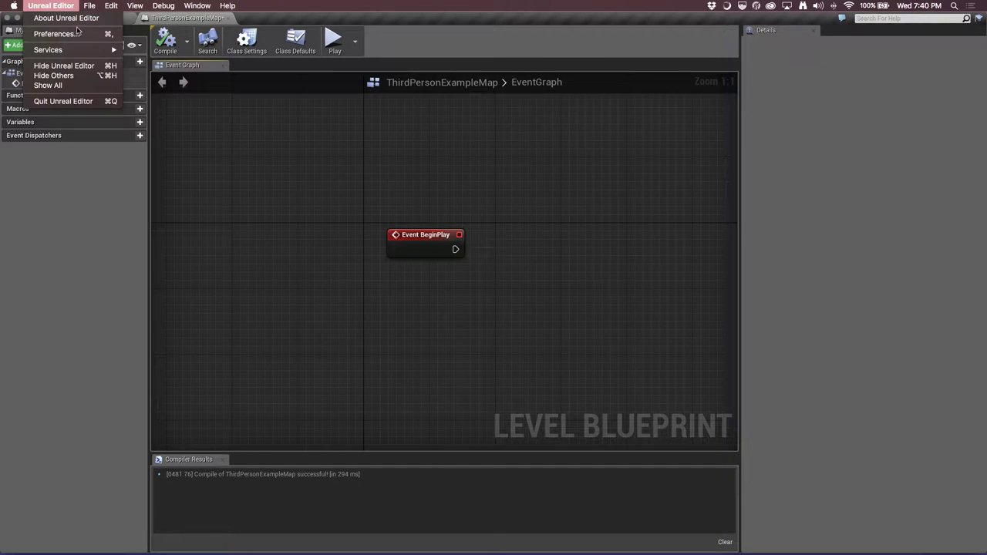
pyautogui.click(79, 32)
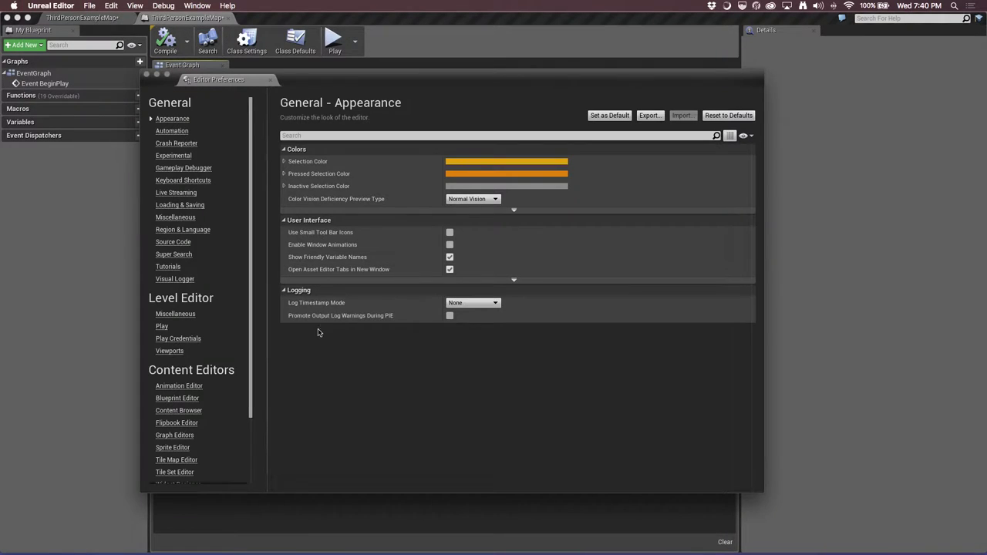
pyautogui.click(174, 398)
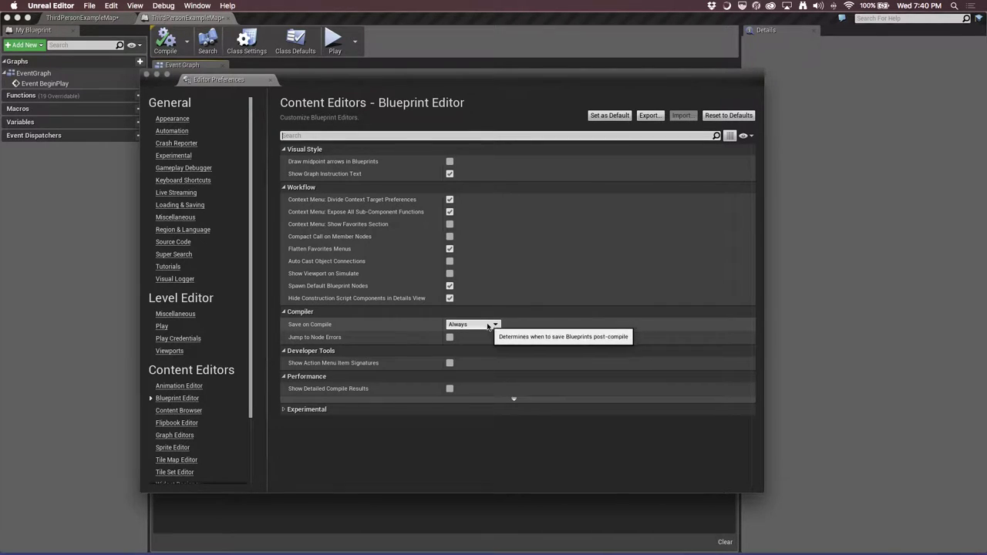
pyautogui.click(483, 326)
pyautogui.click(468, 347)
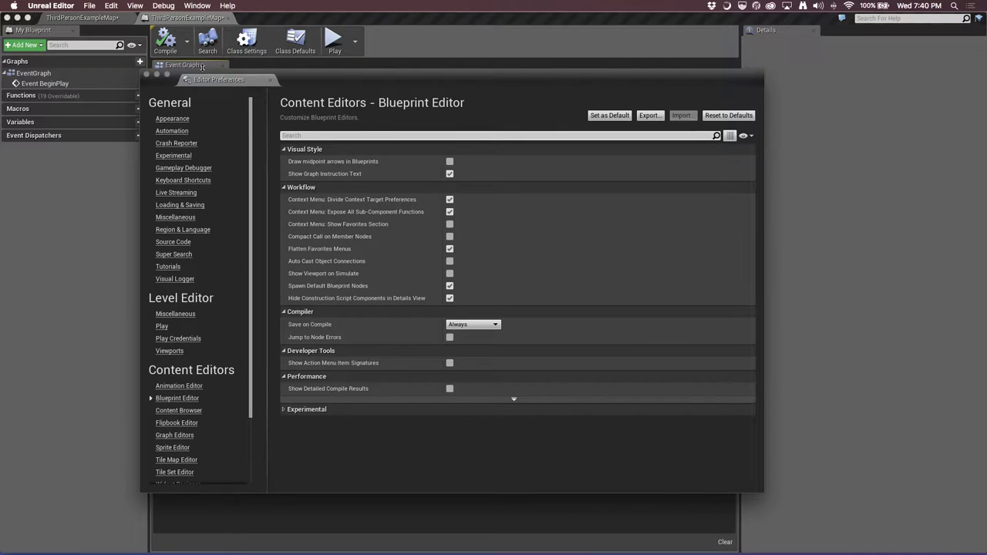
pyautogui.click(167, 45)
pyautogui.click(146, 74)
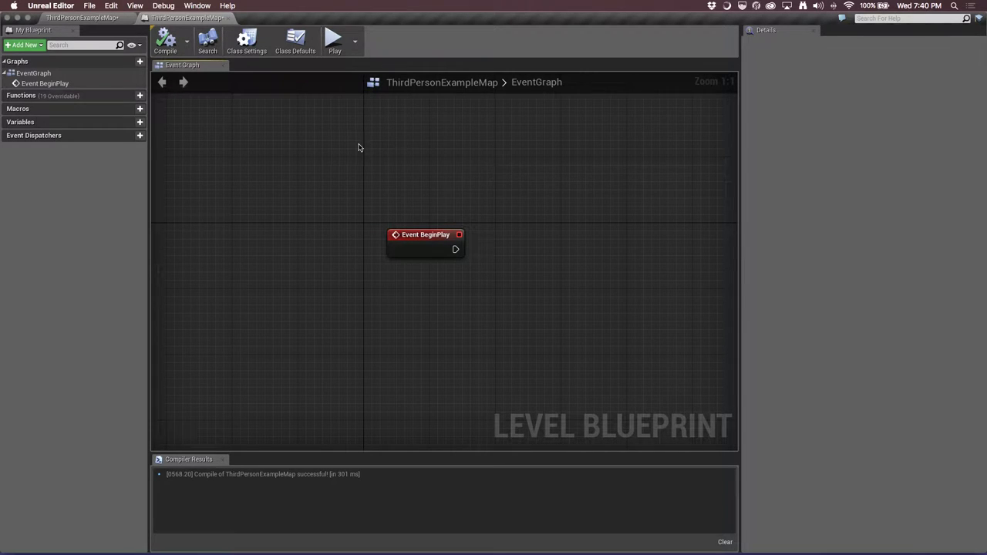
# Delete the Event BeginPlay node, recompile with F7, and review the Save on Compile submenu
pyautogui.click(452, 250)
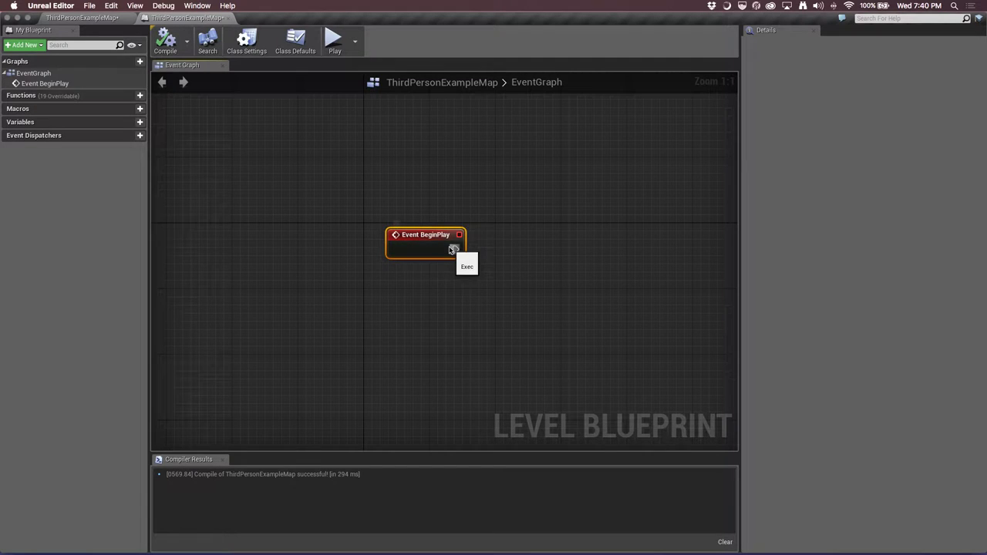
pyautogui.press('Delete')
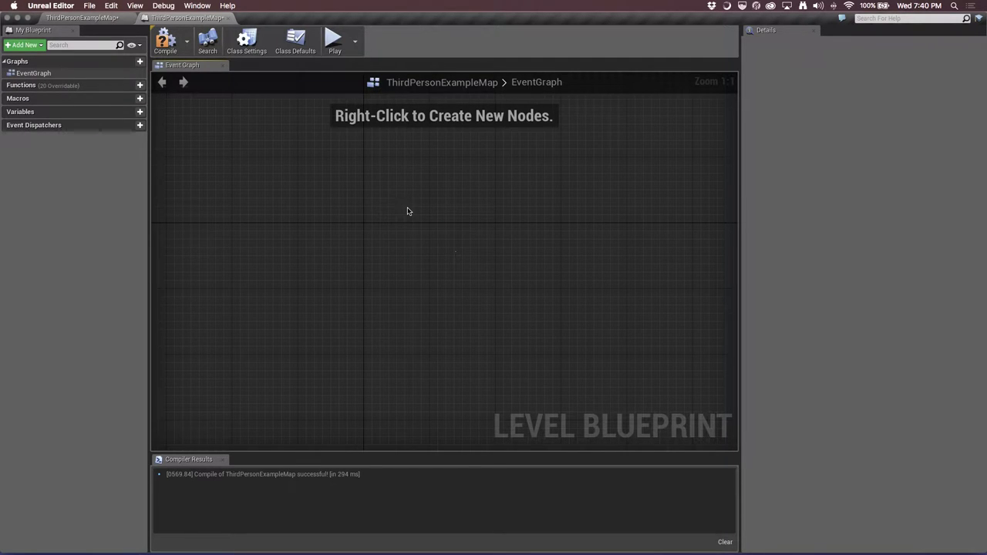
pyautogui.press('F7')
pyautogui.click(190, 47)
pyautogui.moveTo(231, 62)
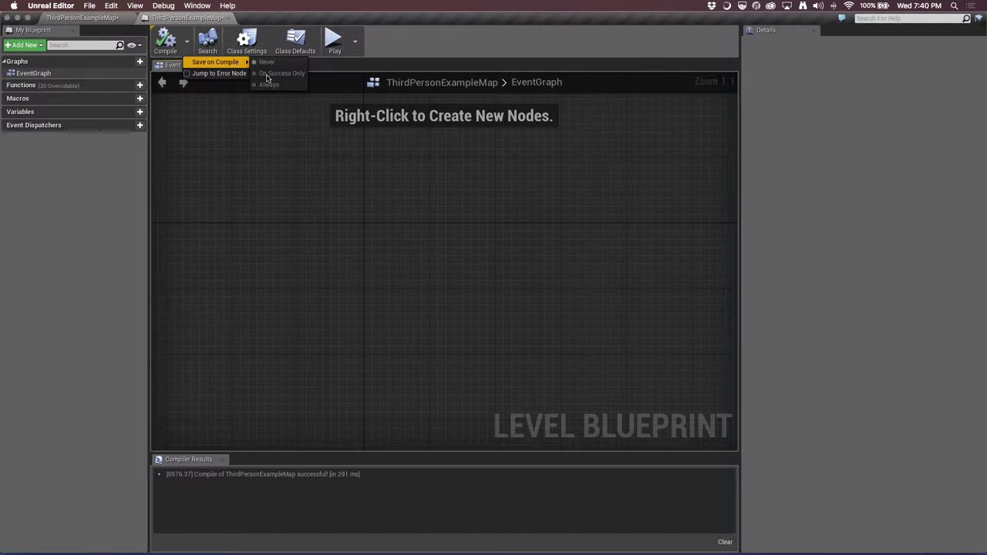
pyautogui.click(242, 149)
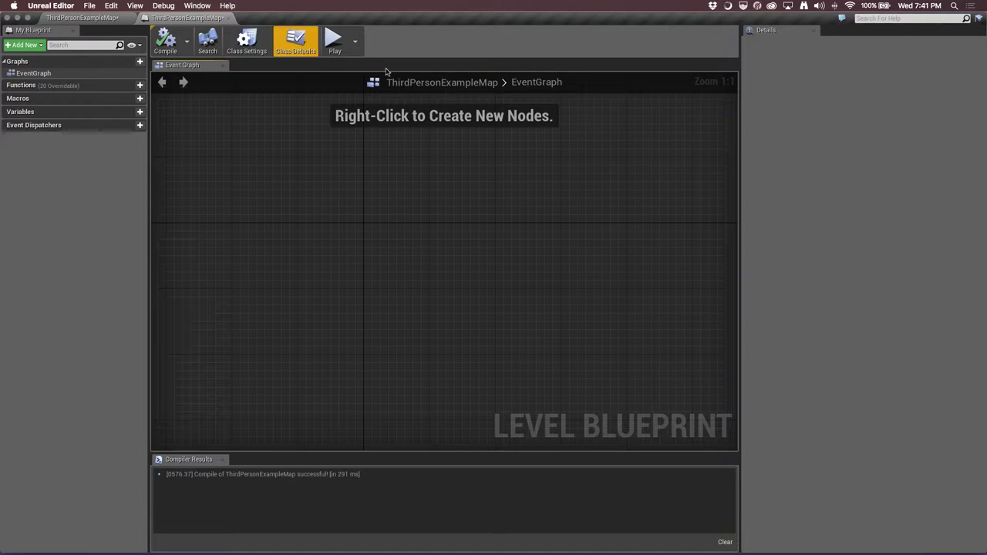
# Close the level blueprint, save the level, and open ThirdPersonCharacter from ThirdPersonBP/Blueprints
pyautogui.click(228, 19)
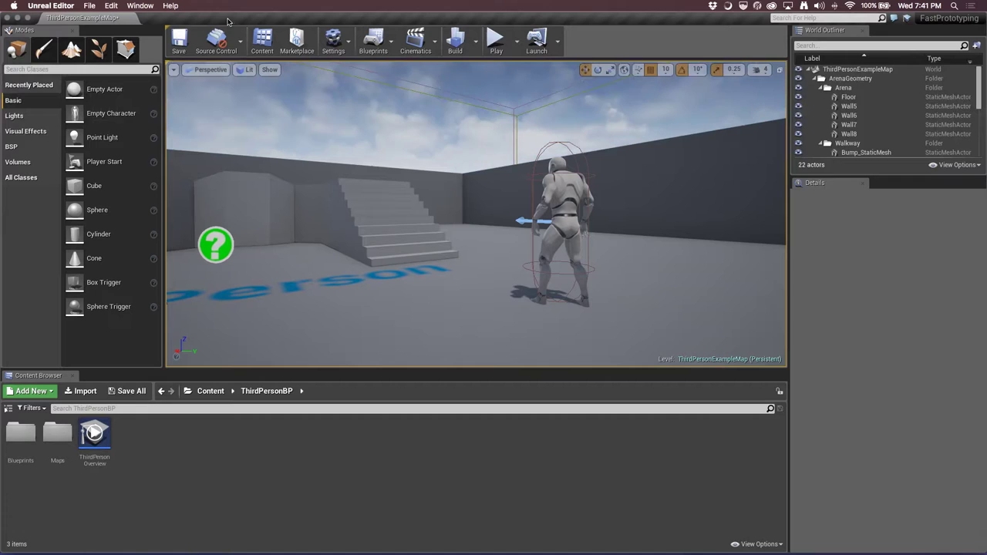
pyautogui.click(179, 43)
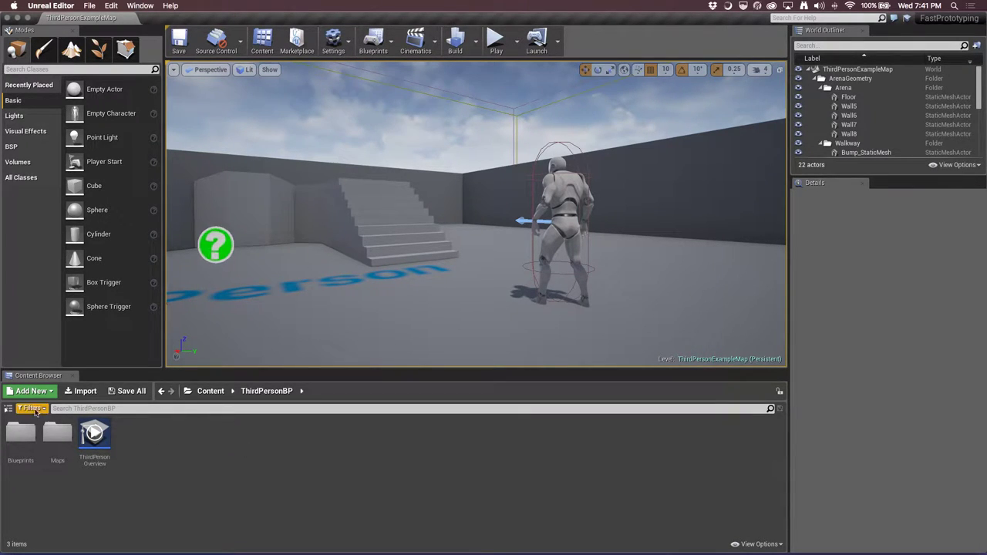
pyautogui.click(8, 408)
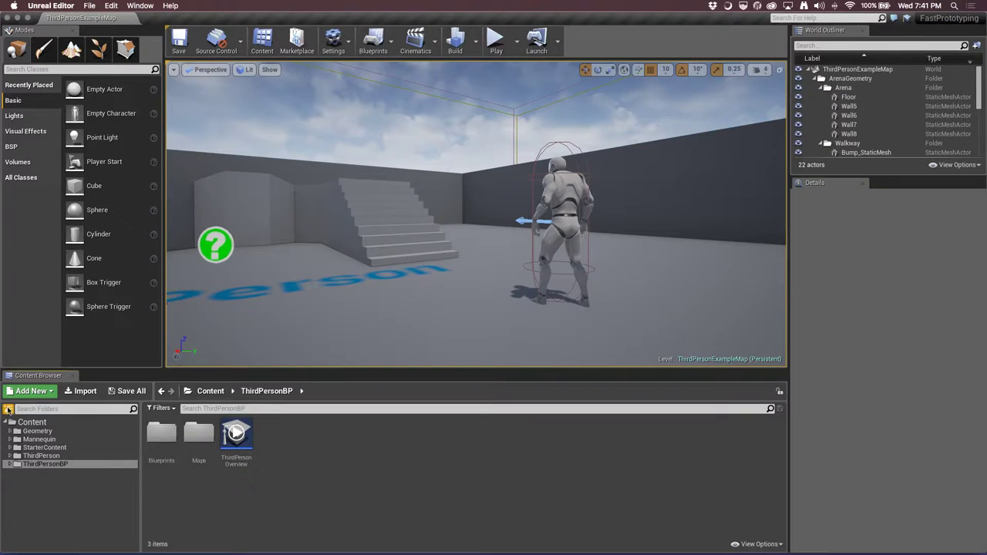
pyautogui.click(9, 464)
pyautogui.click(40, 472)
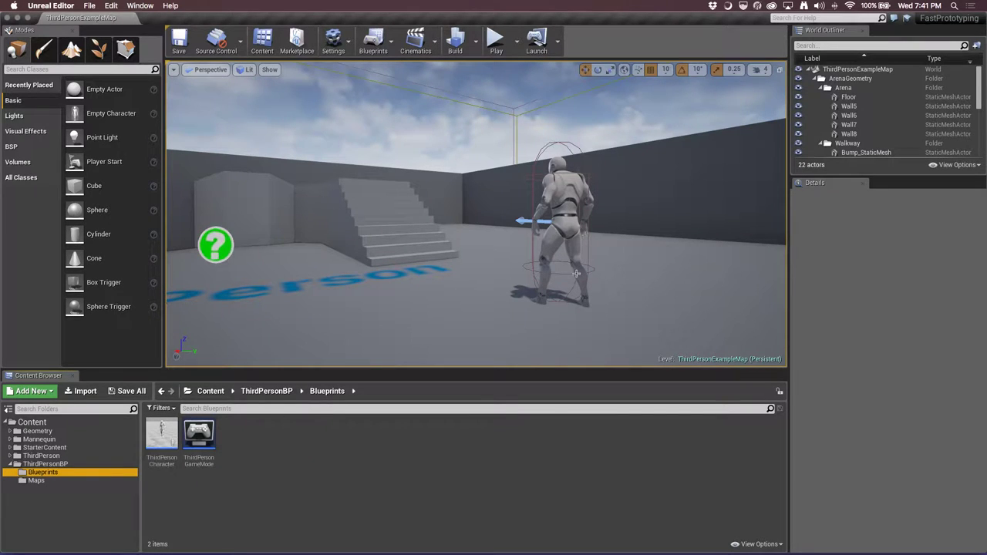
pyautogui.click(165, 426)
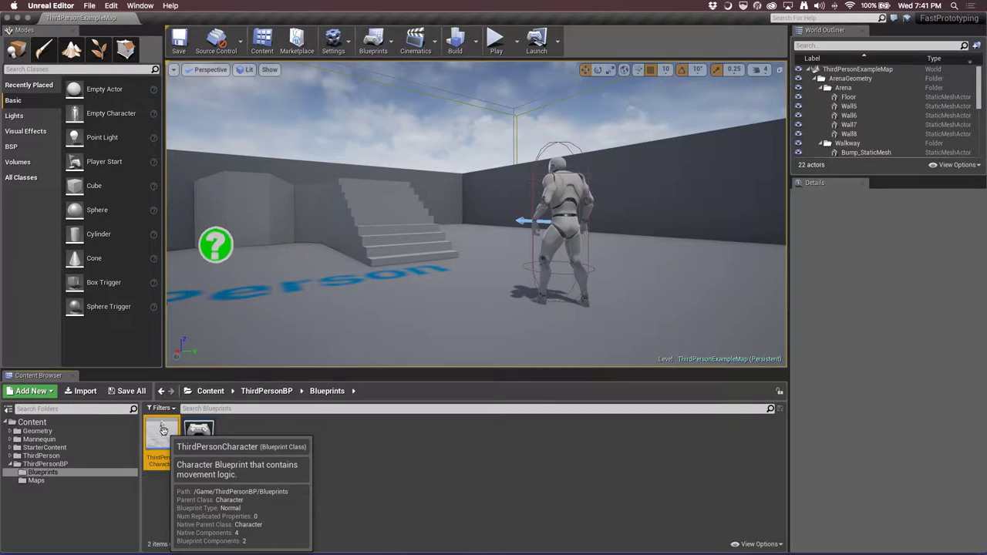
pyautogui.doubleClick(163, 429)
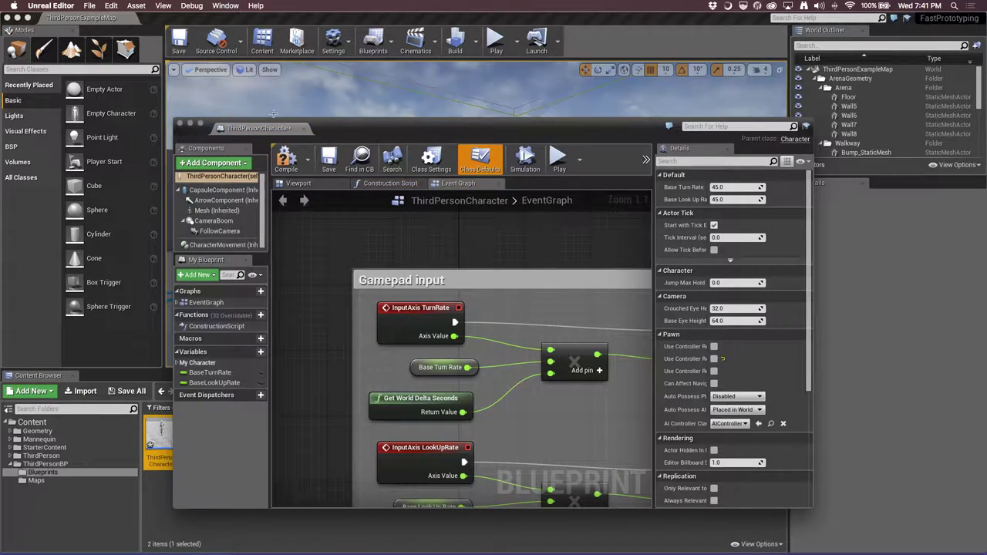
# Dock the ThirdPersonCharacter editor beside ThirdPersonExampleMap and center the Gamepad input nodes
pyautogui.moveTo(262, 128); pyautogui.dragTo(224, 17)
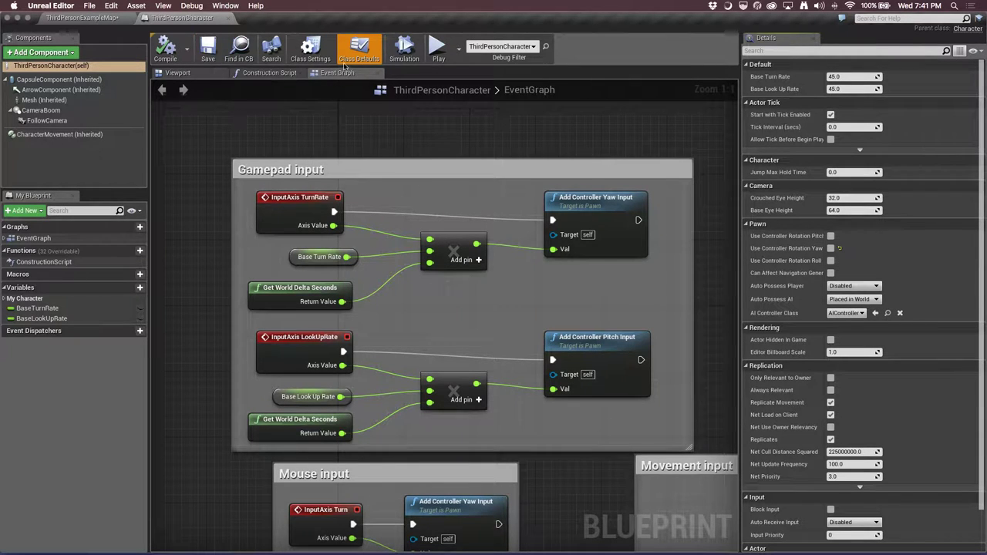
pyautogui.moveTo(472, 135)
pyautogui.mouseDown(button='right')
pyautogui.moveTo(454, 139)
pyautogui.moveTo(462, 134)
pyautogui.mouseUp(button='right')
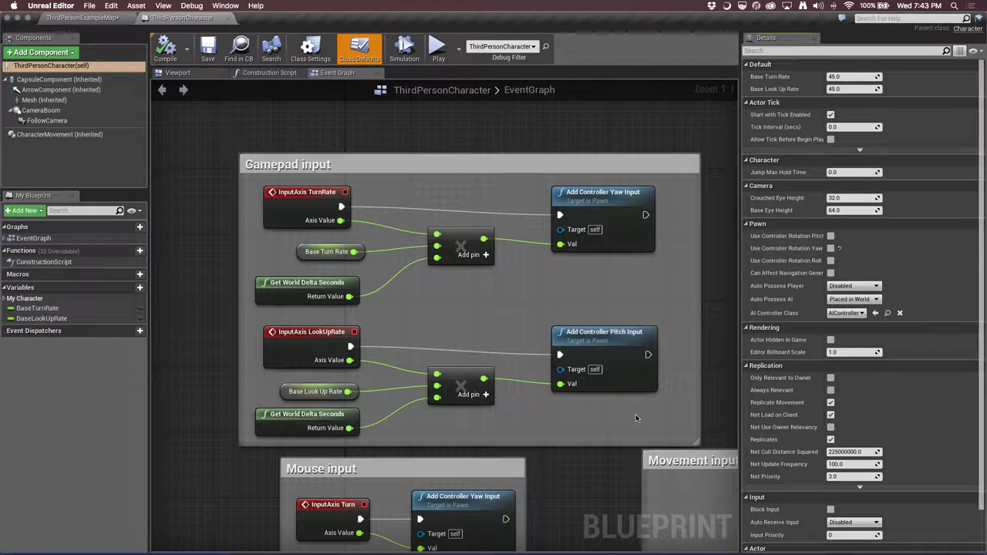
# Collapse Base Look Up Rate, Get World Delta Seconds, the multiply and Add Controller Pitch Input into a new macro
pyautogui.moveTo(636, 416); pyautogui.dragTo(238, 377)
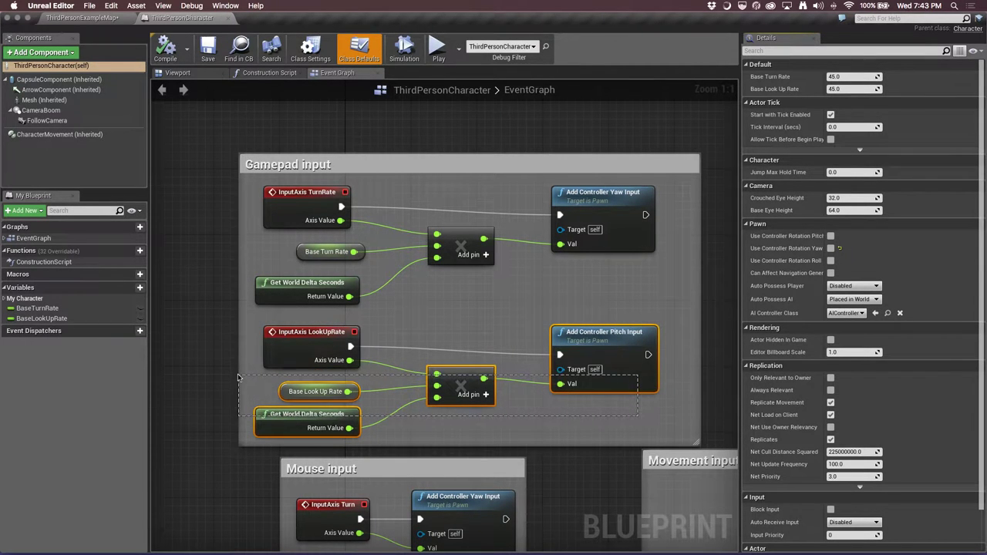
pyautogui.moveTo(528, 309)
pyautogui.mouseDown(button='right')
pyautogui.moveTo(515, 332)
pyautogui.moveTo(526, 285)
pyautogui.moveTo(514, 290)
pyautogui.mouseUp(button='right')
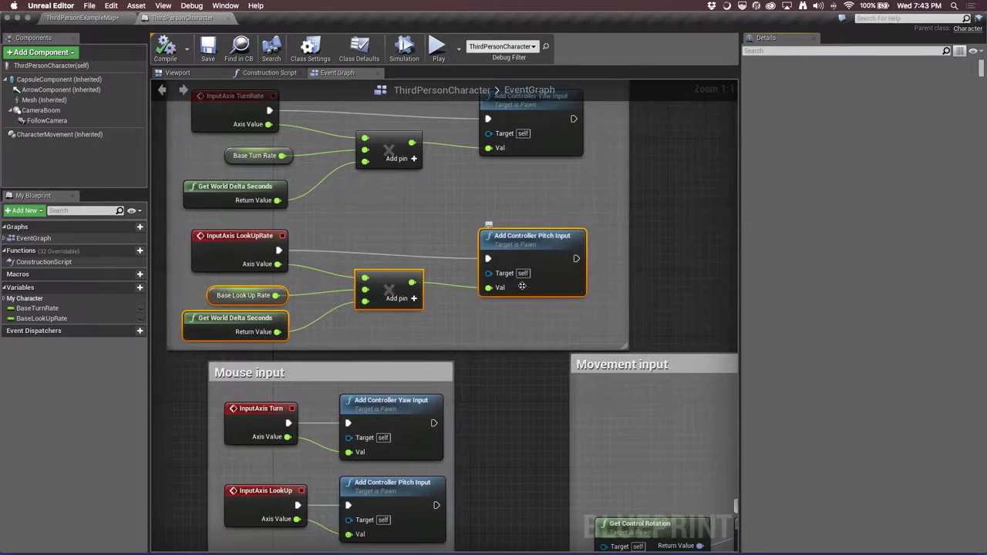
pyautogui.rightClick(386, 289)
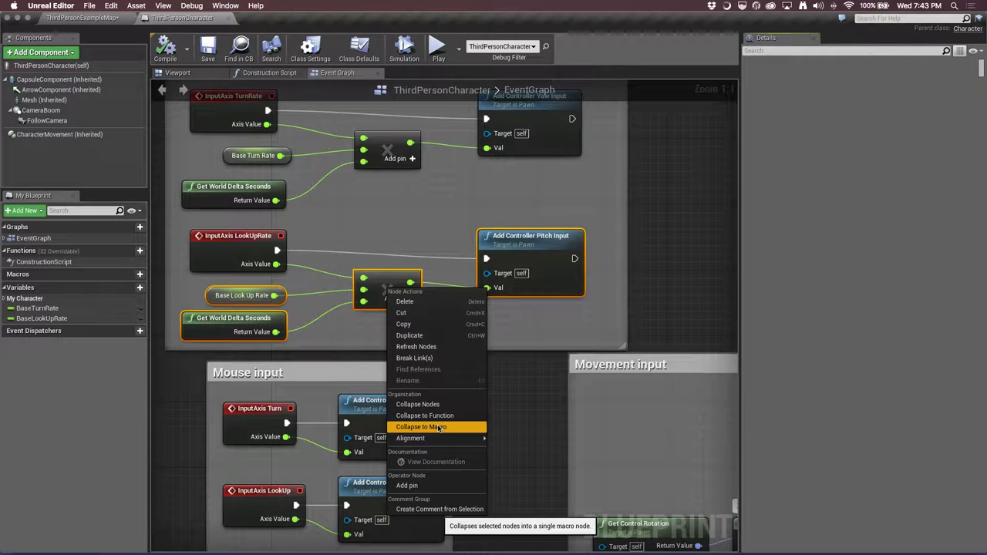
pyautogui.click(439, 428)
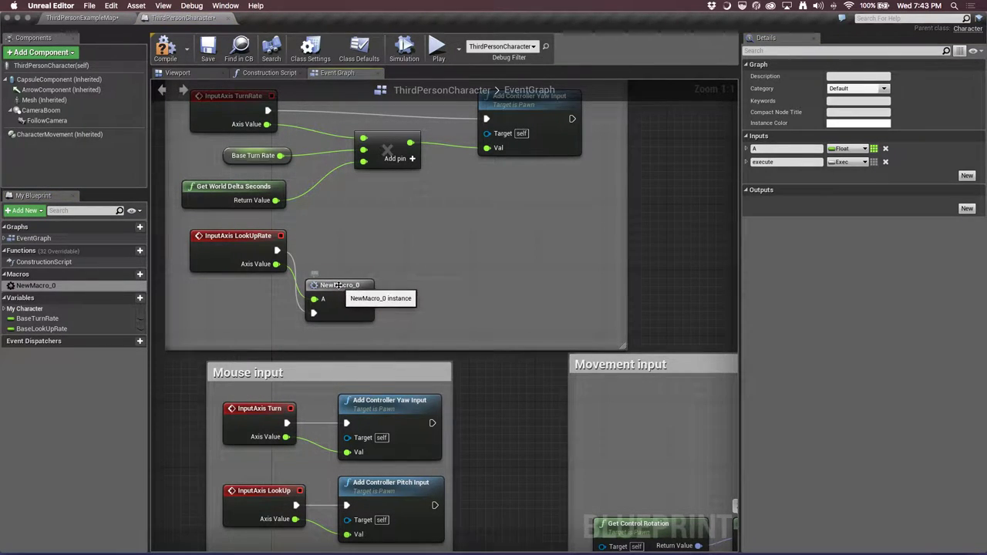
# Open NewMacro_0's inner graph and move its Inputs node up above the other nodes
pyautogui.moveTo(344, 285); pyautogui.dragTo(335, 302, button='right')
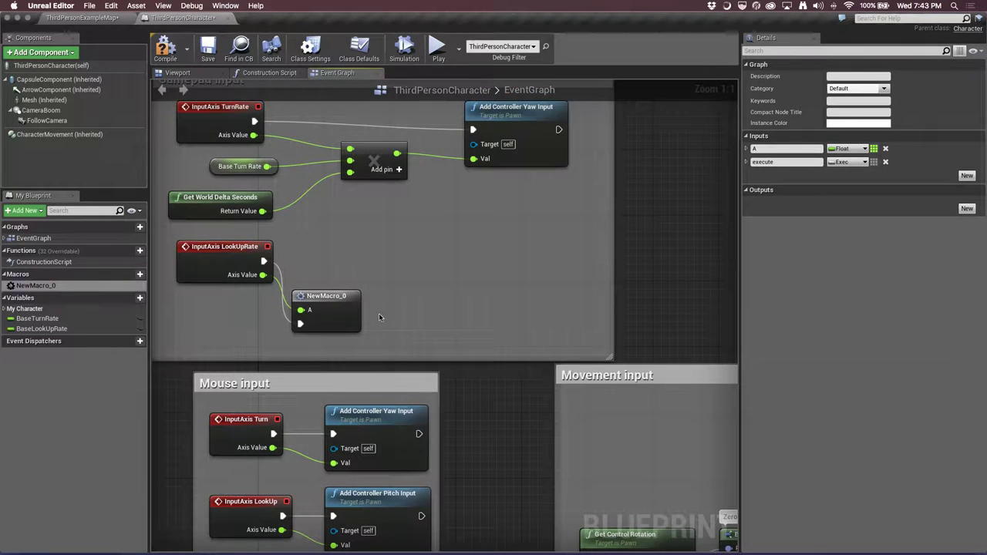
pyautogui.click(327, 295)
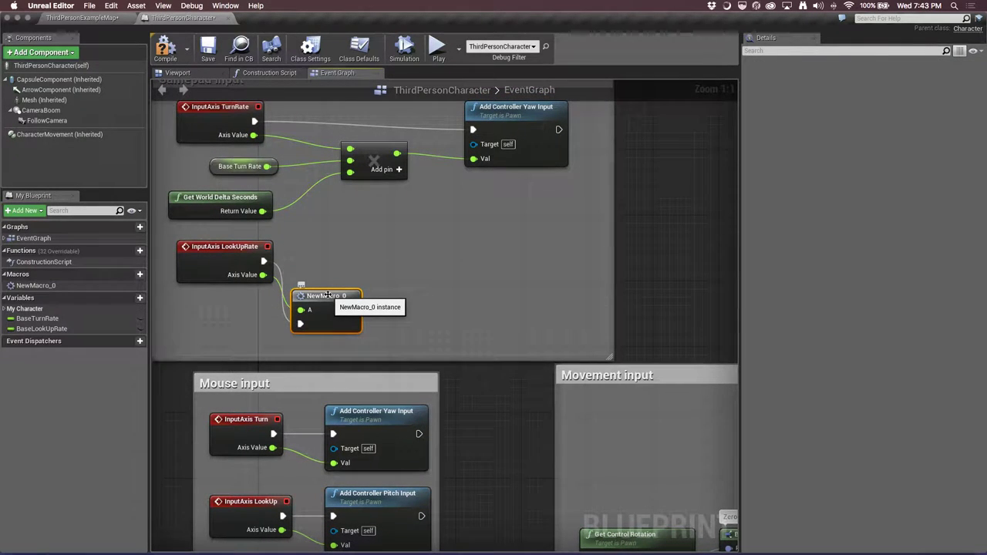
pyautogui.doubleClick(327, 295)
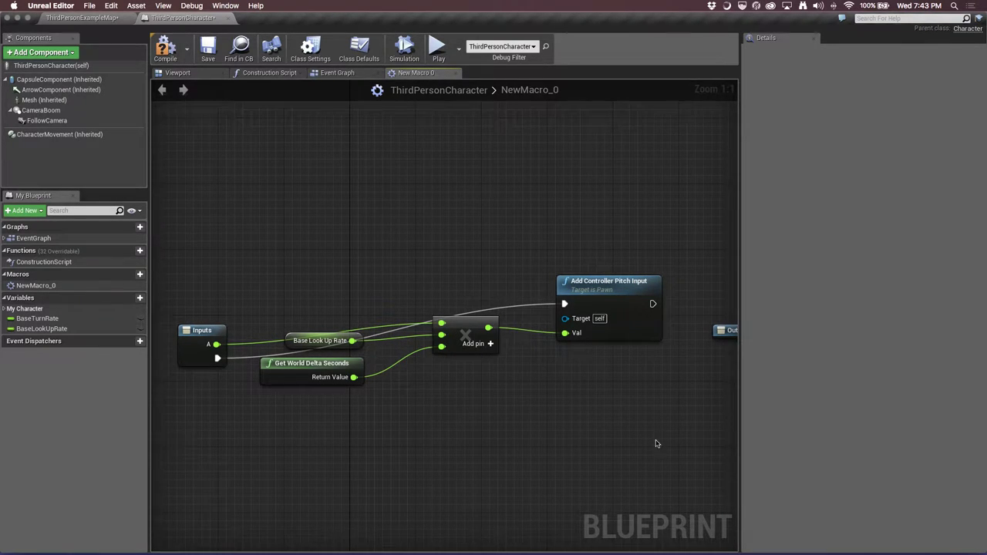
pyautogui.moveTo(656, 443); pyautogui.dragTo(669, 415, button='right')
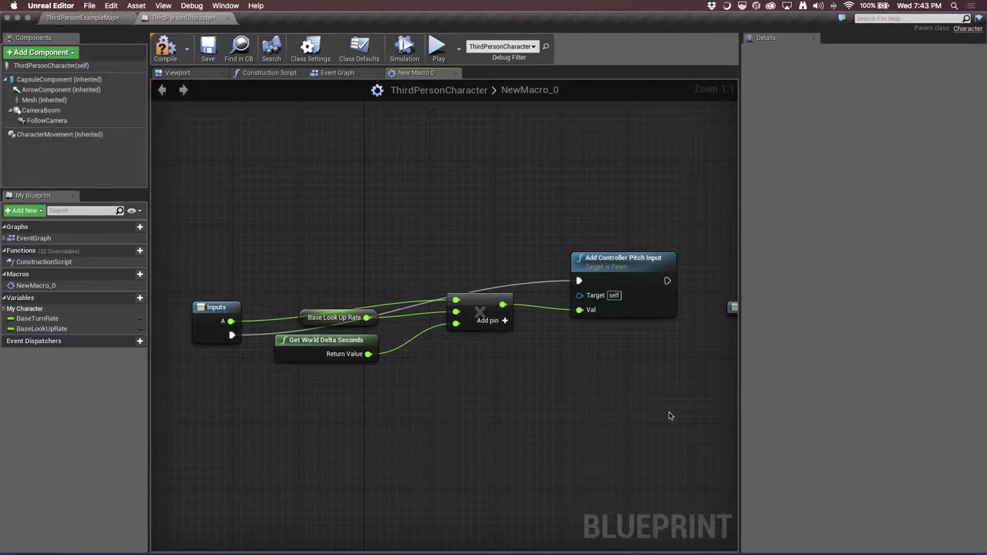
pyautogui.moveTo(205, 309); pyautogui.dragTo(287, 202)
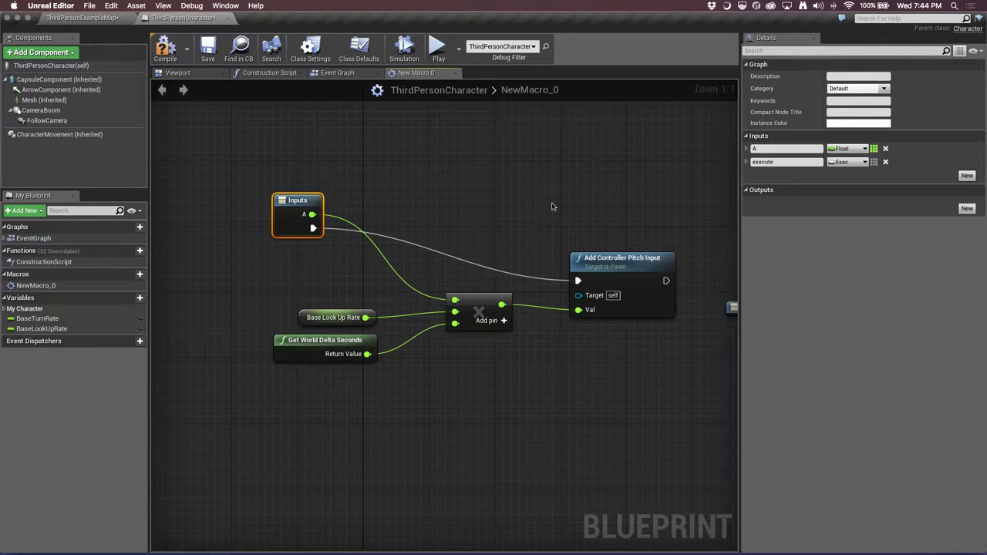
pyautogui.press('Home')
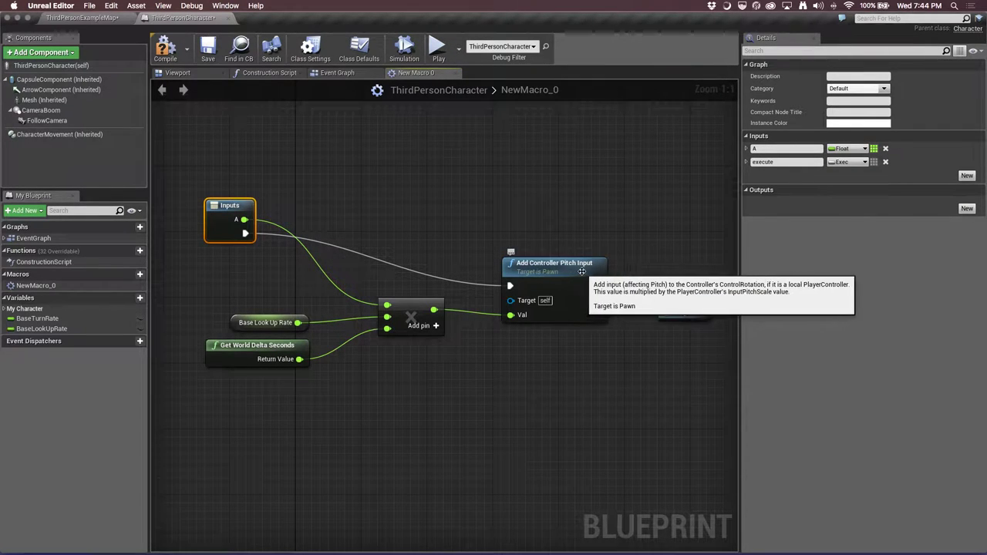
pyautogui.click(337, 72)
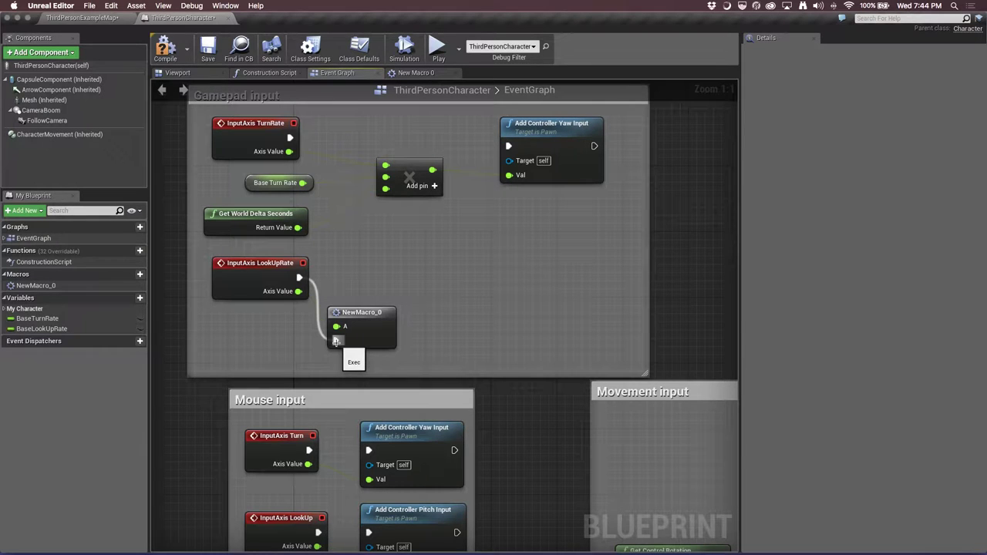
pyautogui.doubleClick(368, 320)
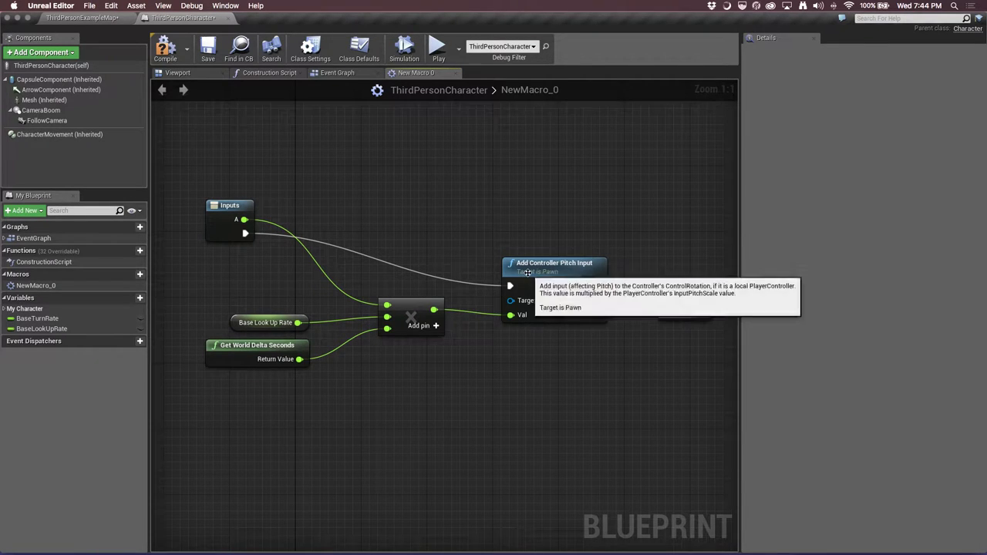
# Rename NewMacro_0 in the My Blueprint Macros list to ControllerLookUp
pyautogui.click(56, 286)
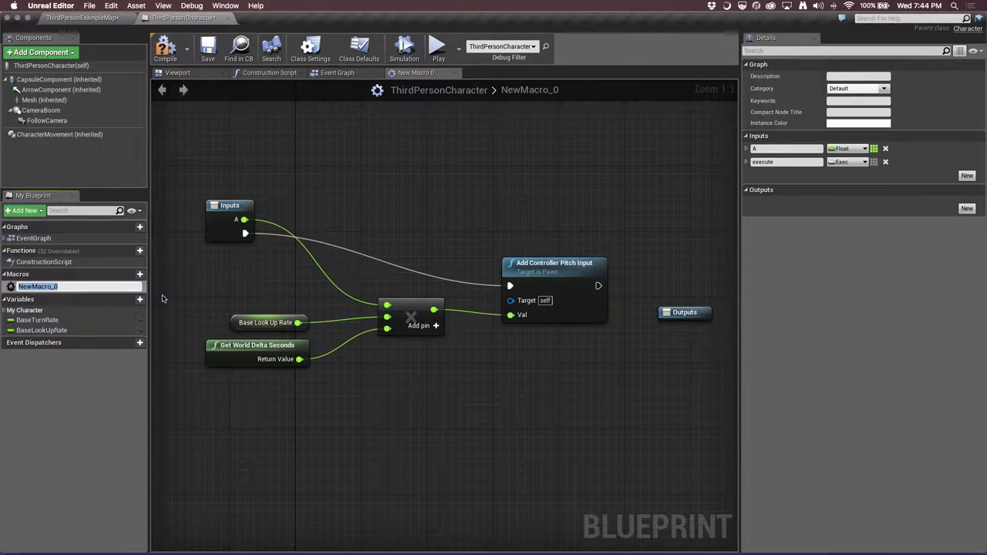
pyautogui.press('F2')
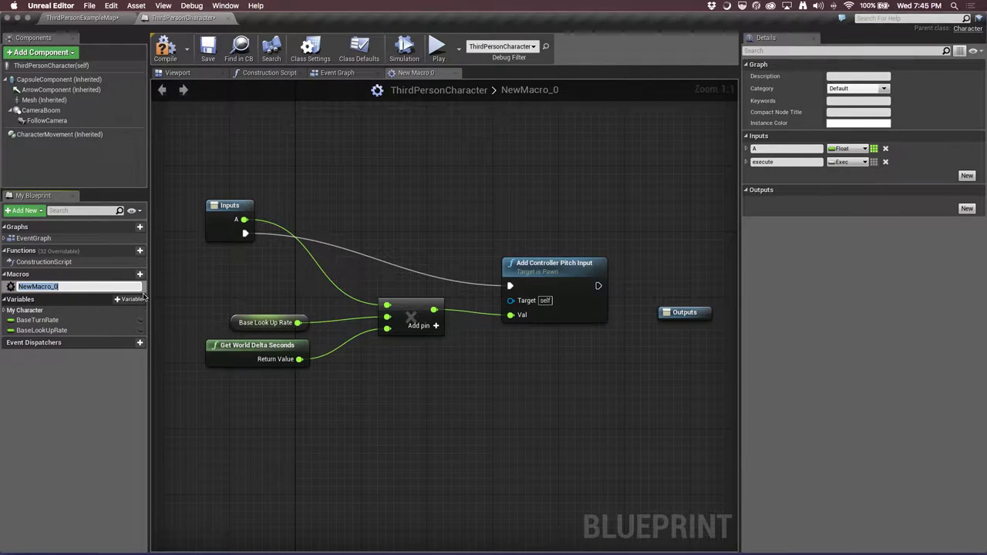
pyautogui.write('ControlerLookU')
pyautogui.write('p')
pyautogui.press('Return')
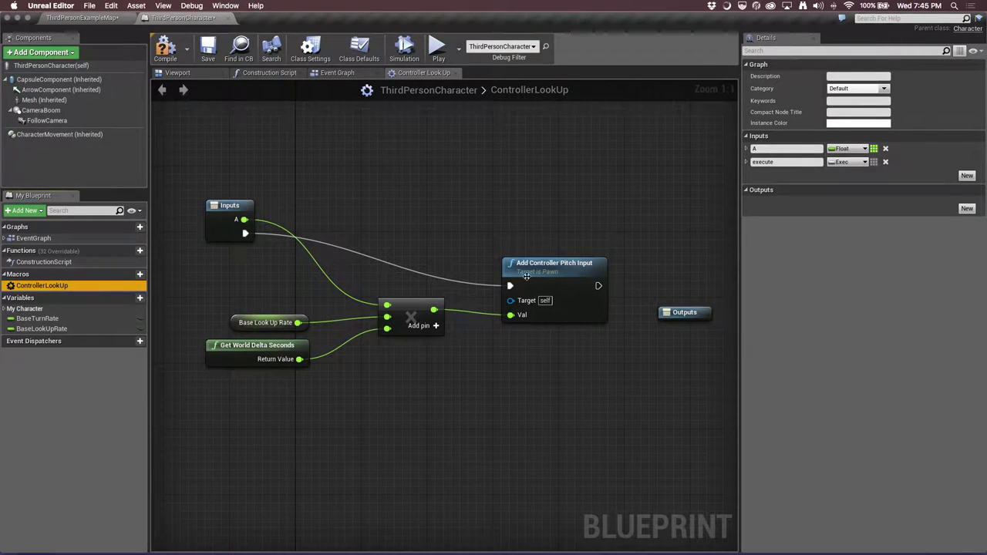
pyautogui.click(338, 73)
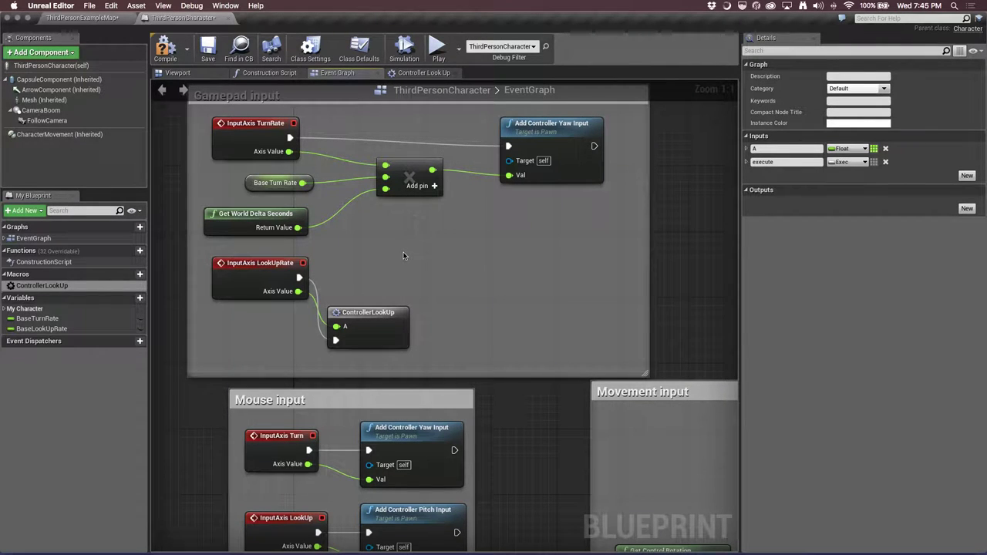
pyautogui.moveTo(405, 257); pyautogui.dragTo(404, 268, button='right')
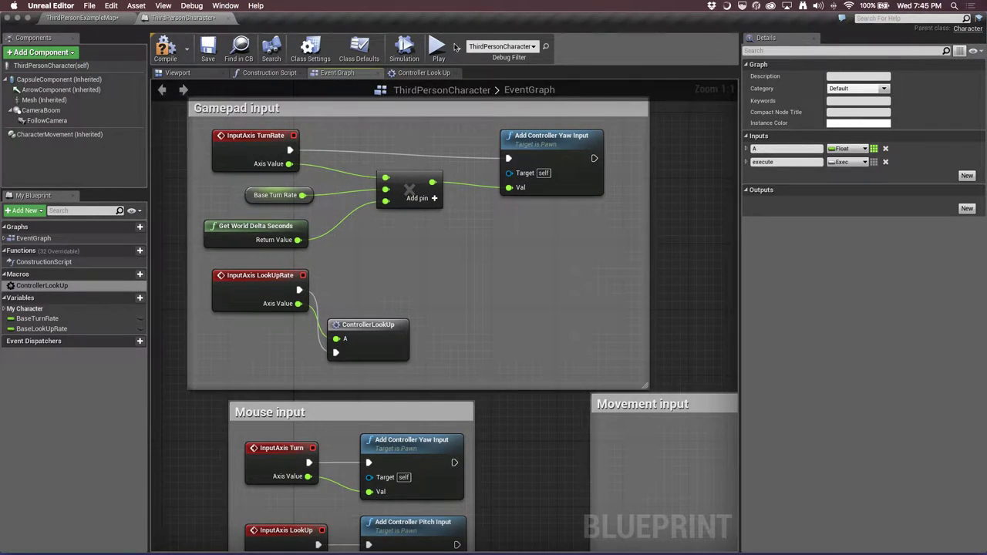
pyautogui.click(425, 72)
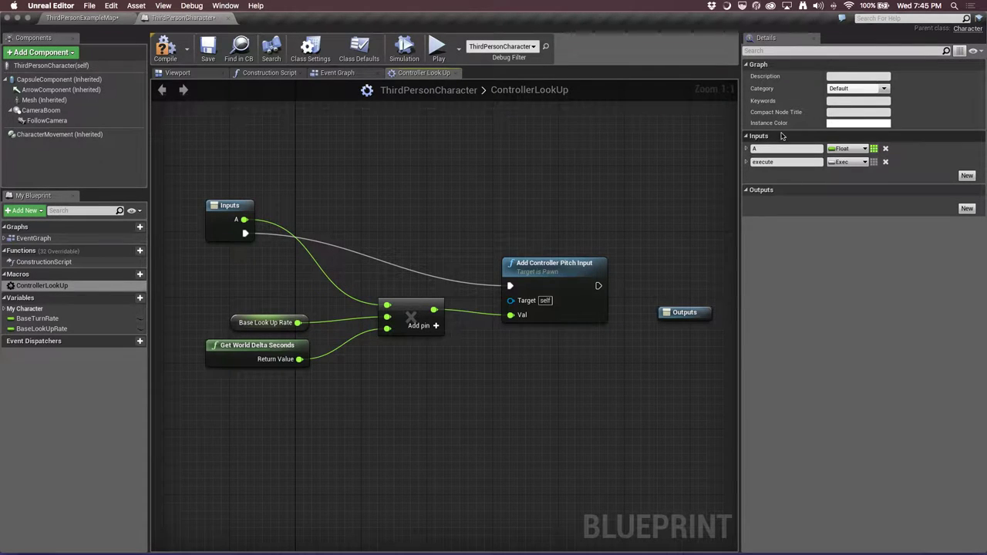
# Add an Exec output named Out to ControllerLookUp, wired from Add Controller Pitch Input's exec pin
pyautogui.click(968, 209)
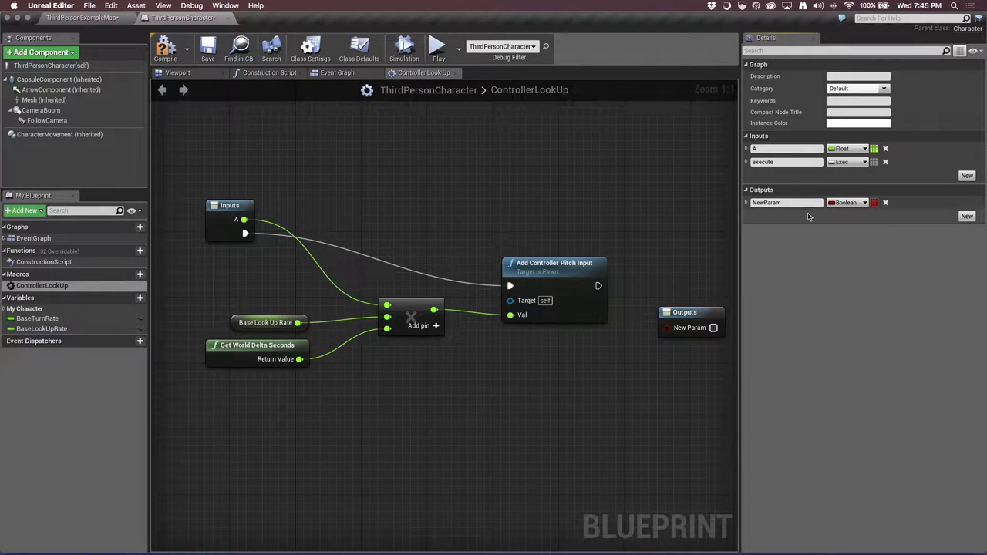
pyautogui.click(835, 204)
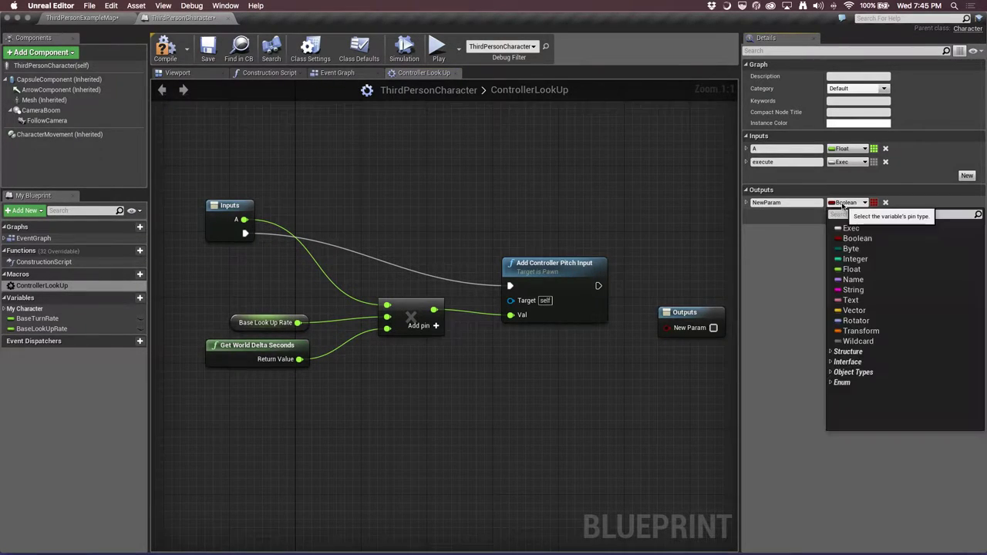
pyautogui.click(858, 229)
pyautogui.click(779, 203)
pyautogui.write('Out')
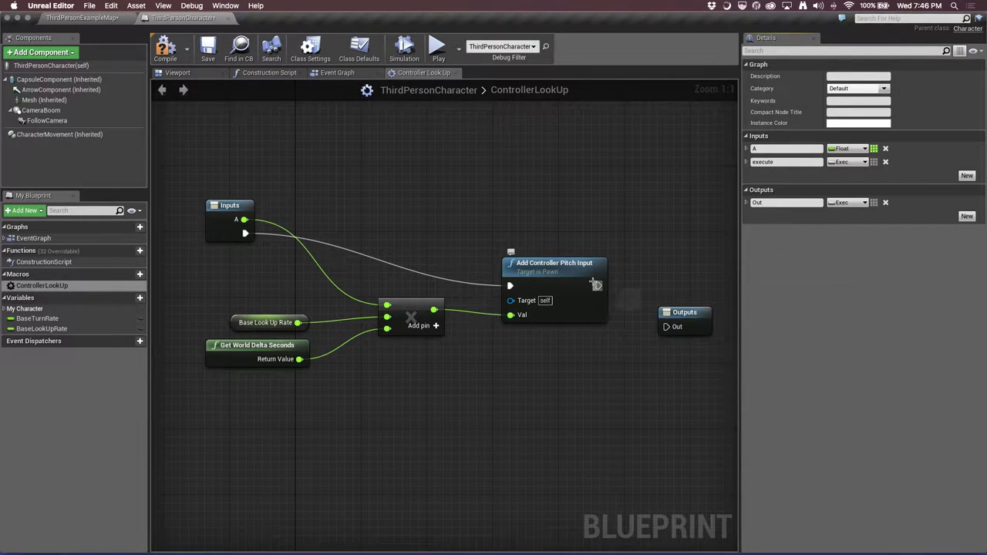
pyautogui.moveTo(596, 285); pyautogui.dragTo(666, 326)
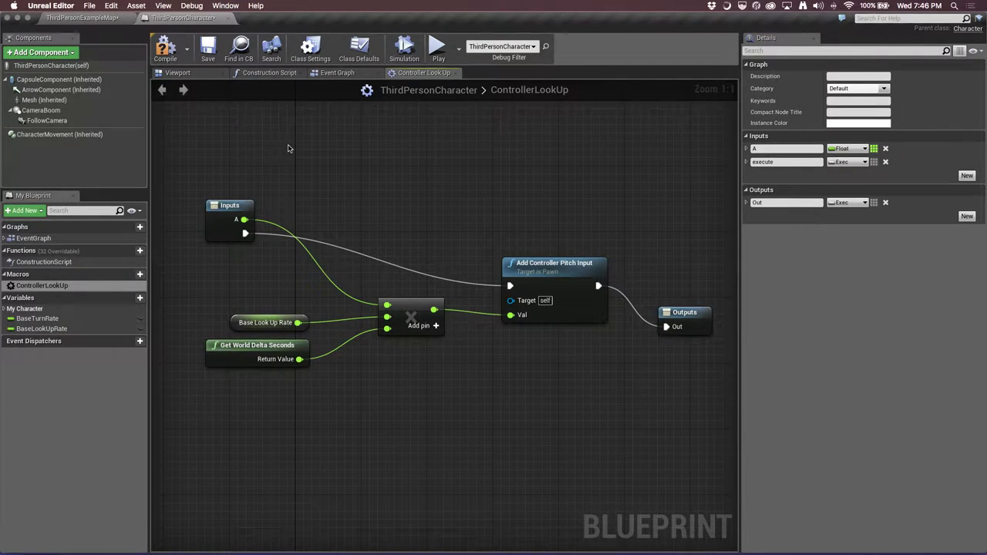
pyautogui.press('Home')
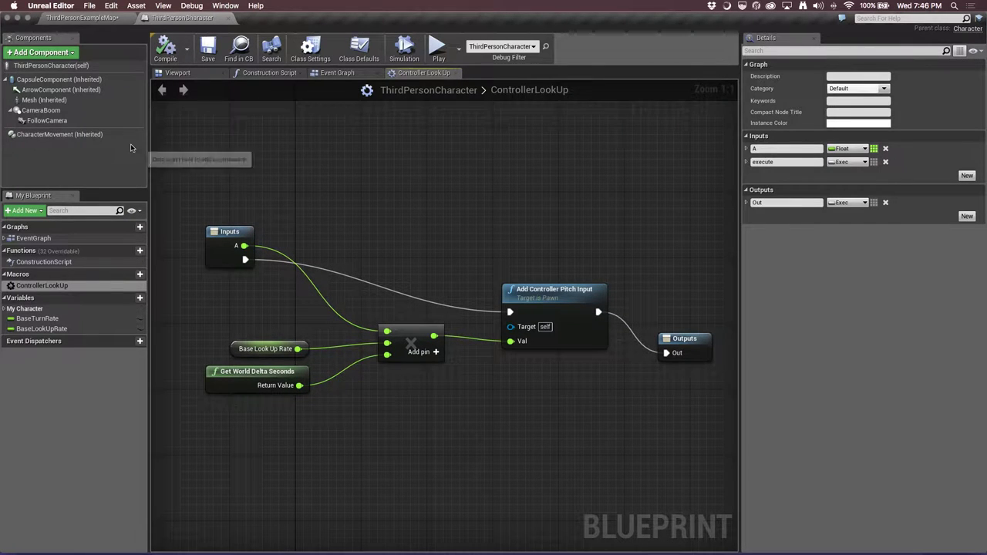
# In the Event Graph, add a Print String after ControllerLookUp with In String 'Looking Up'
pyautogui.click(347, 74)
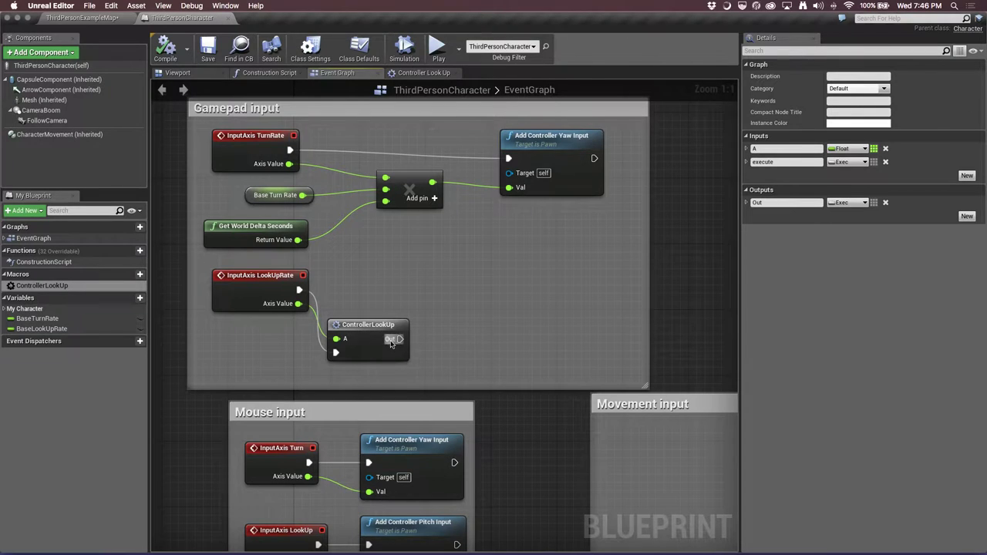
pyautogui.moveTo(383, 332)
pyautogui.mouseDown()
pyautogui.moveTo(423, 283)
pyautogui.moveTo(422, 290)
pyautogui.moveTo(562, 248)
pyautogui.mouseUp()
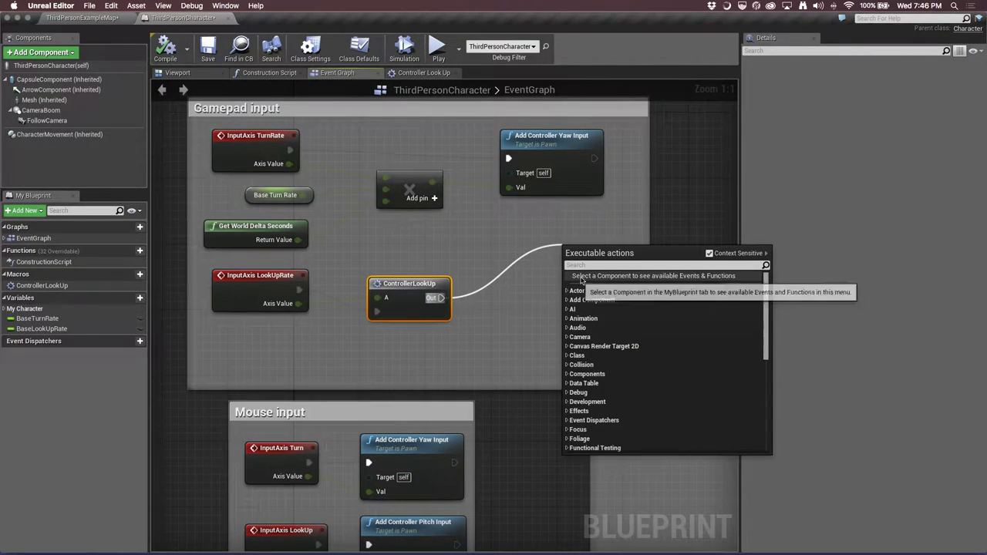
pyautogui.write('print')
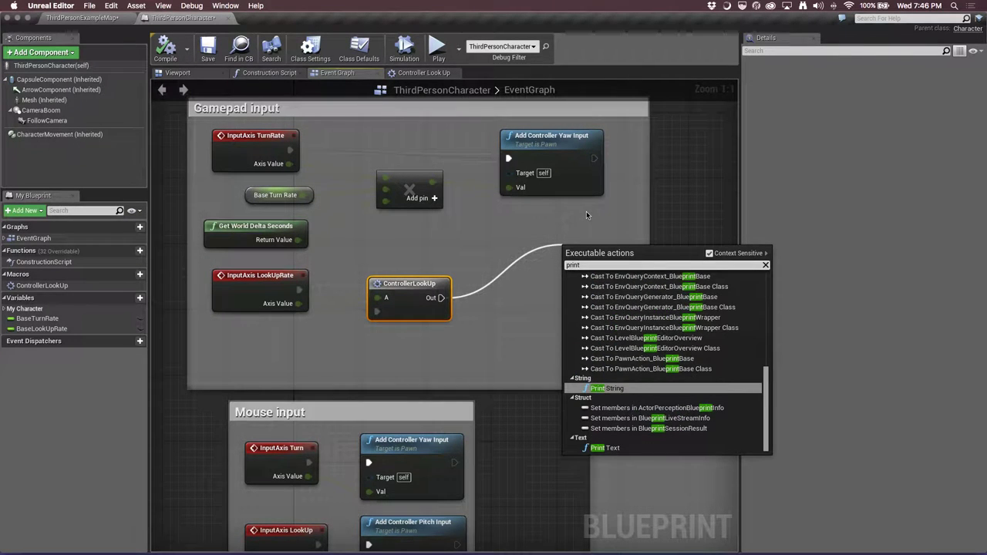
pyautogui.press('Return')
pyautogui.click(619, 280)
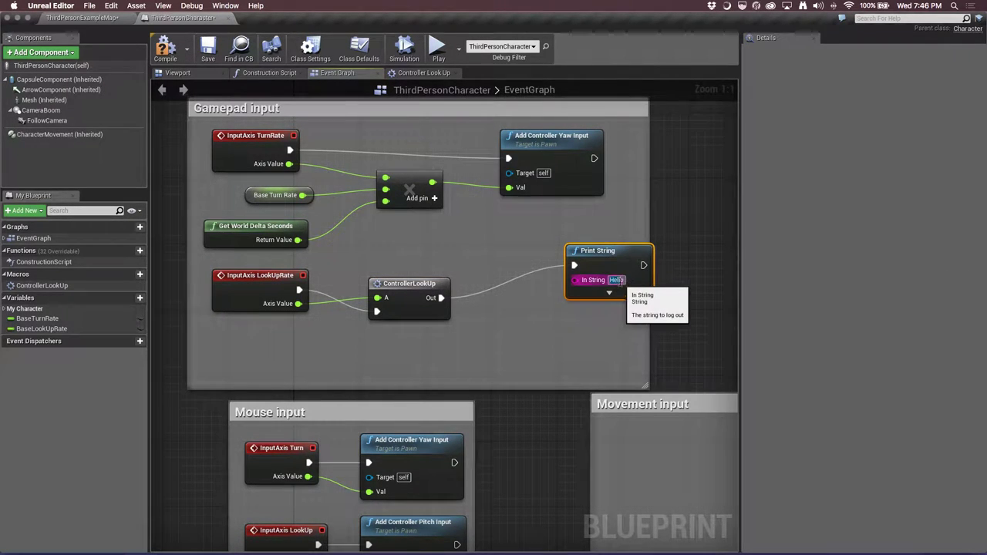
pyautogui.write('Loo')
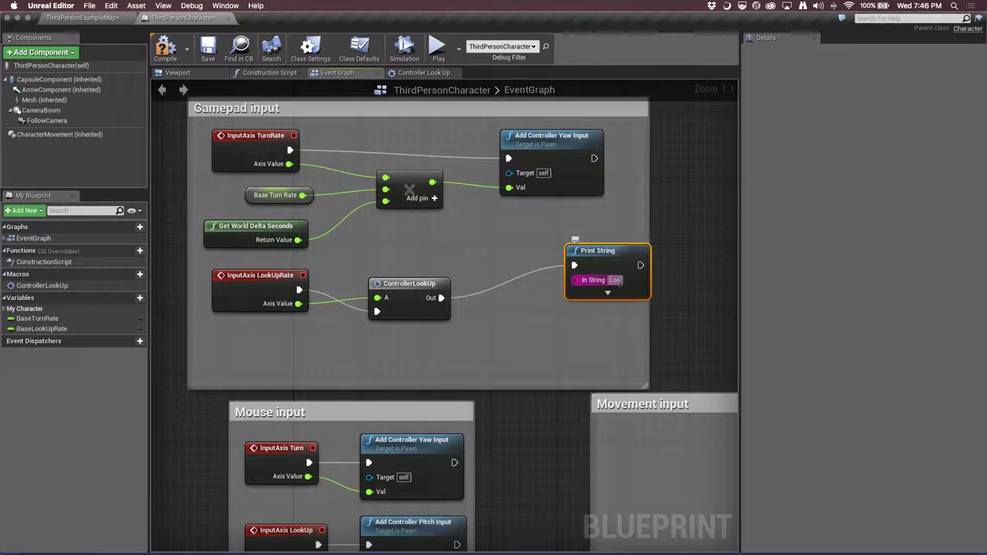
pyautogui.write('king Up')
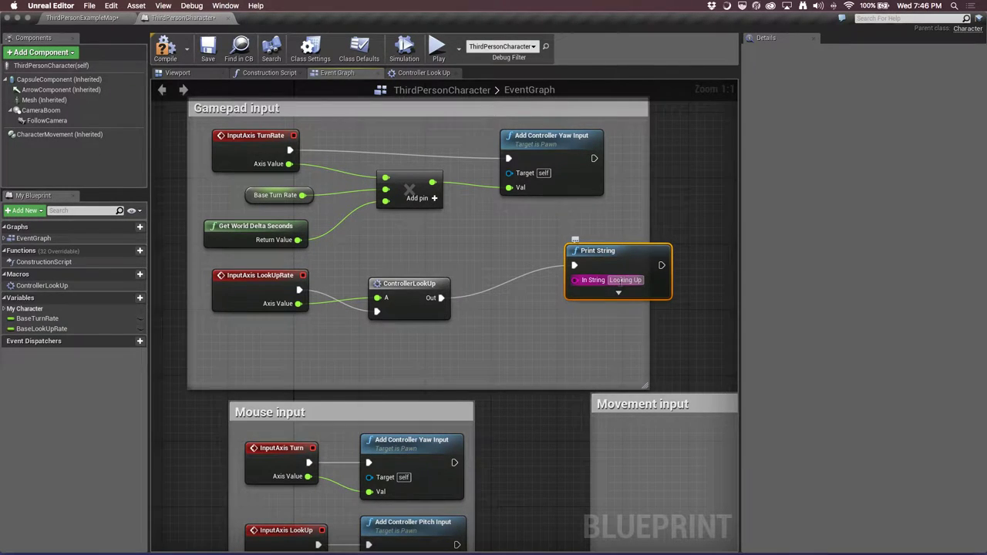
pyautogui.press('Return')
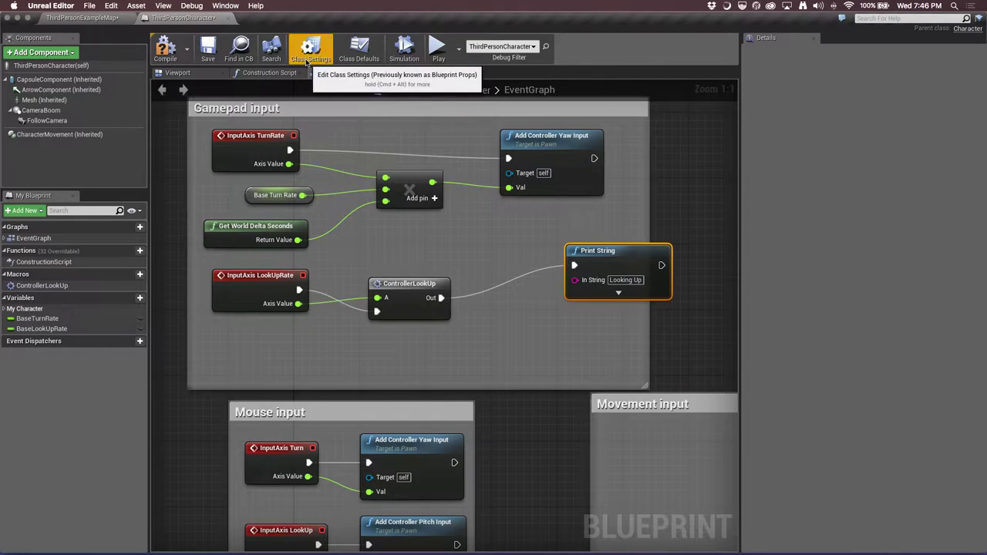
pyautogui.click(405, 54)
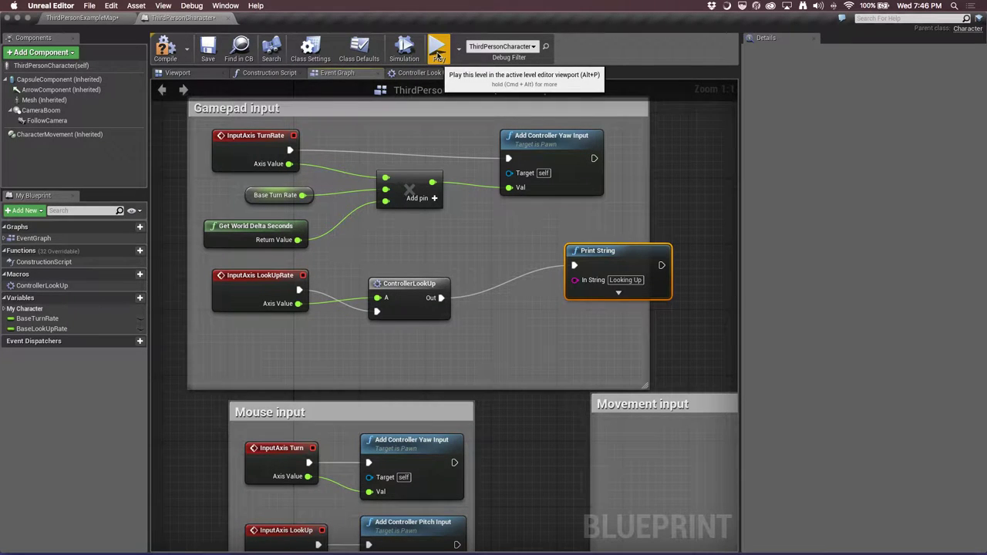
pyautogui.click(438, 56)
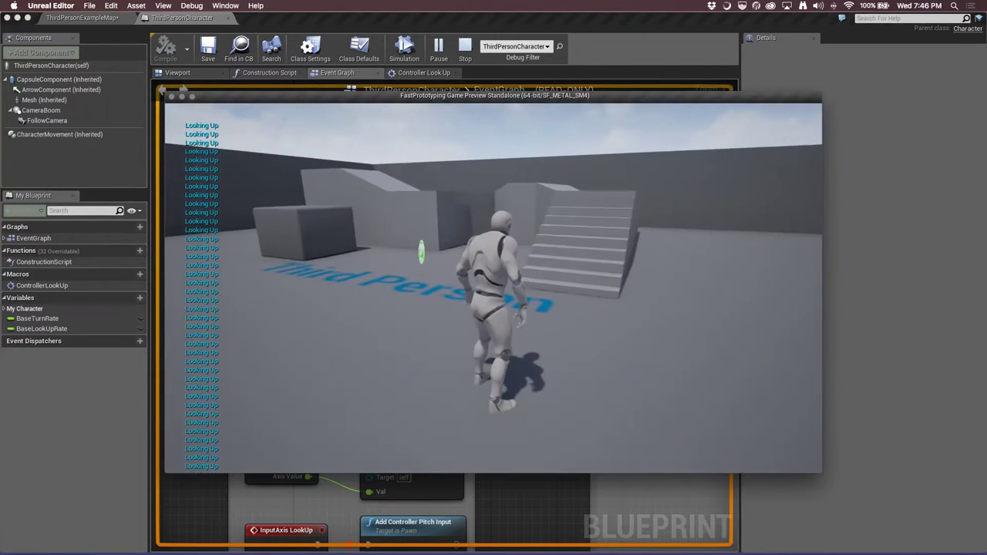
pyautogui.press('Escape')
pyautogui.moveTo(613, 251)
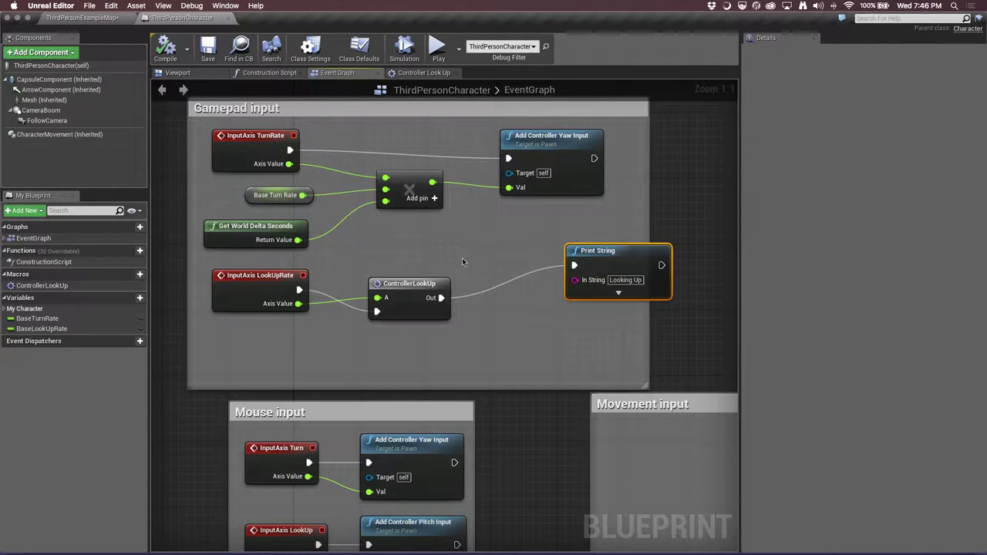
# In the ControllerLookUp macro's Inputs, move the execute input above A
pyautogui.moveTo(398, 288)
pyautogui.mouseDown()
pyautogui.moveTo(423, 252)
pyautogui.moveTo(407, 301)
pyautogui.mouseUp()
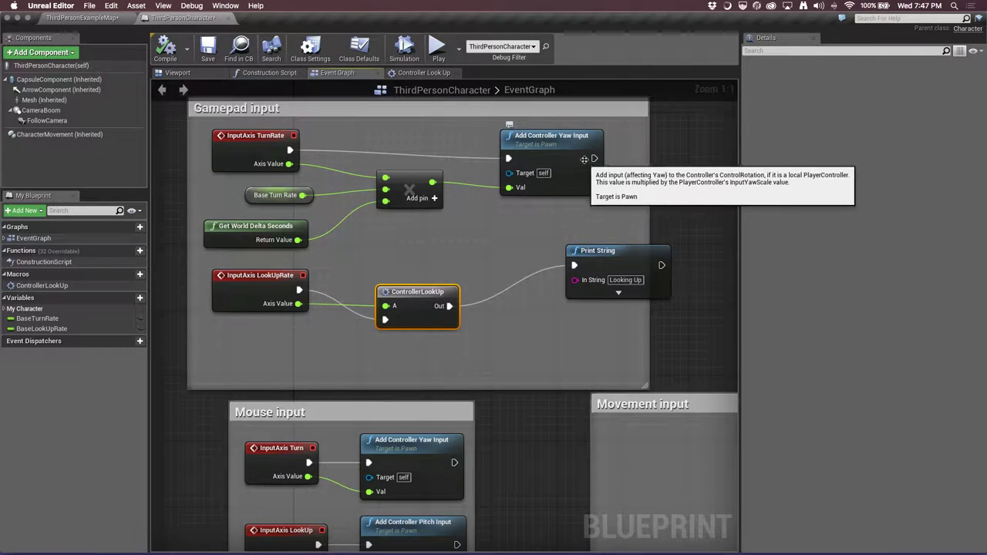
pyautogui.doubleClick(428, 294)
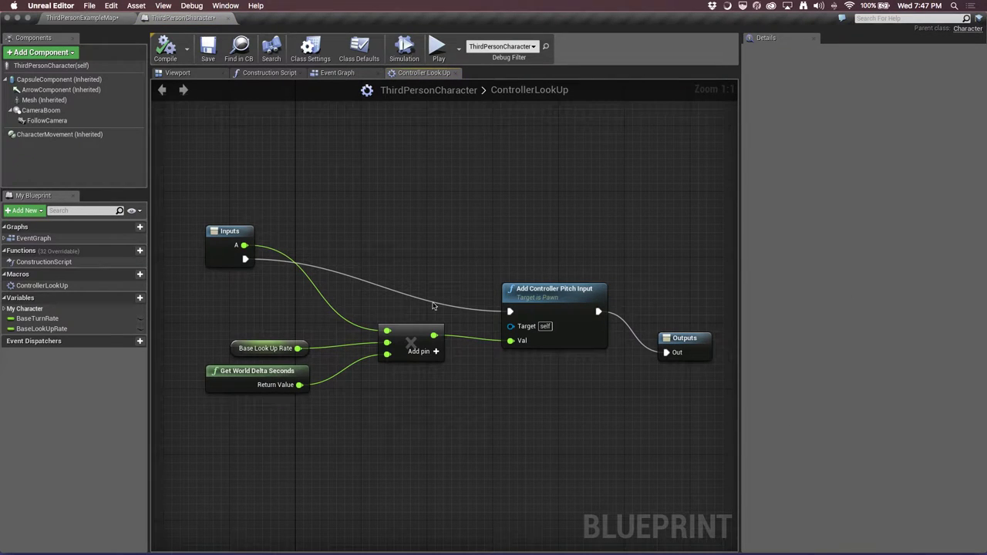
pyautogui.click(208, 243)
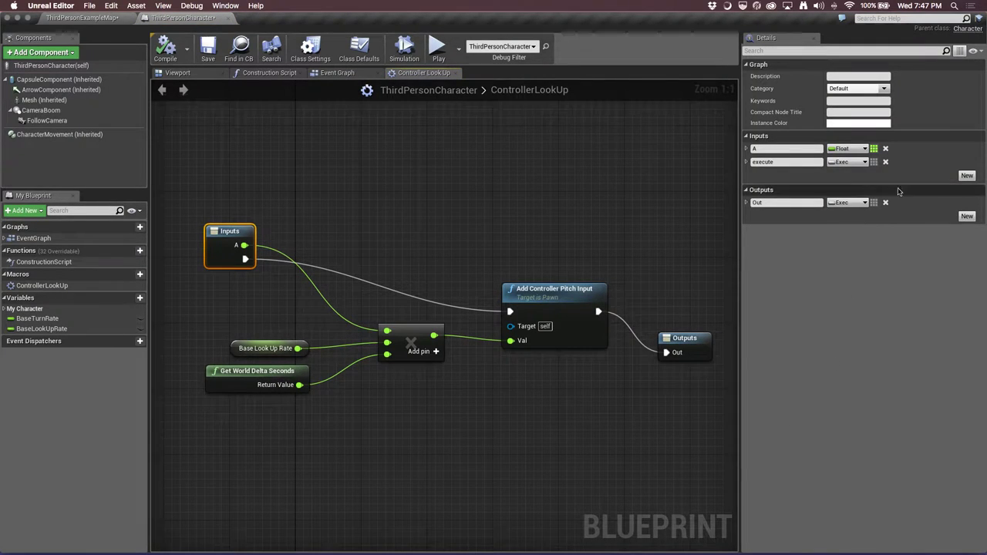
pyautogui.click(747, 162)
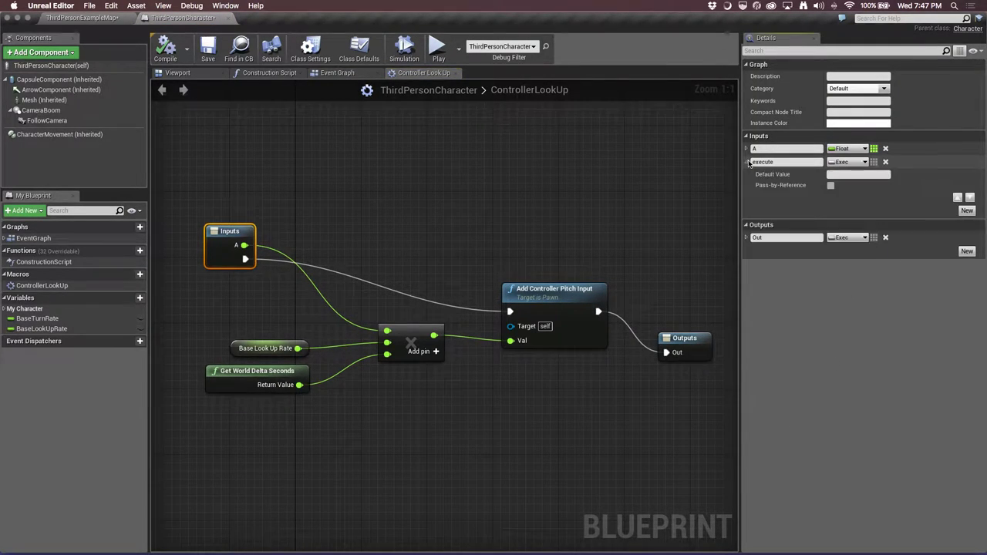
pyautogui.click(957, 198)
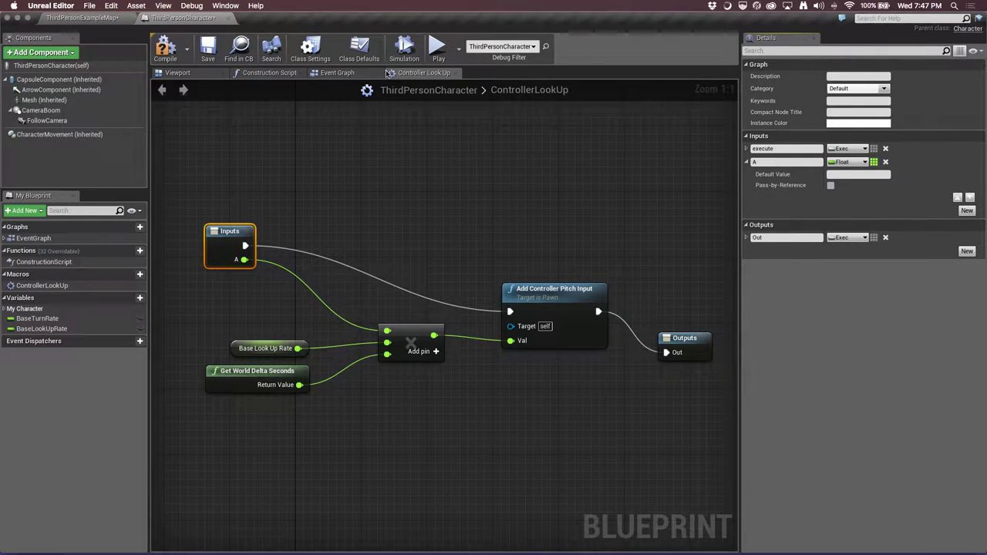
pyautogui.click(337, 73)
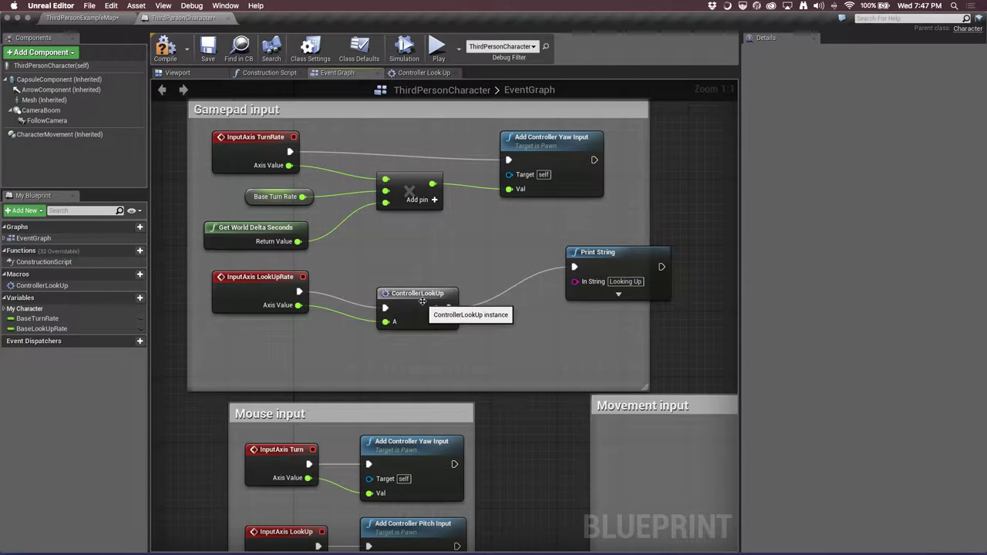
pyautogui.moveTo(421, 301)
pyautogui.mouseDown()
pyautogui.moveTo(413, 293)
pyautogui.moveTo(420, 309)
pyautogui.mouseUp()
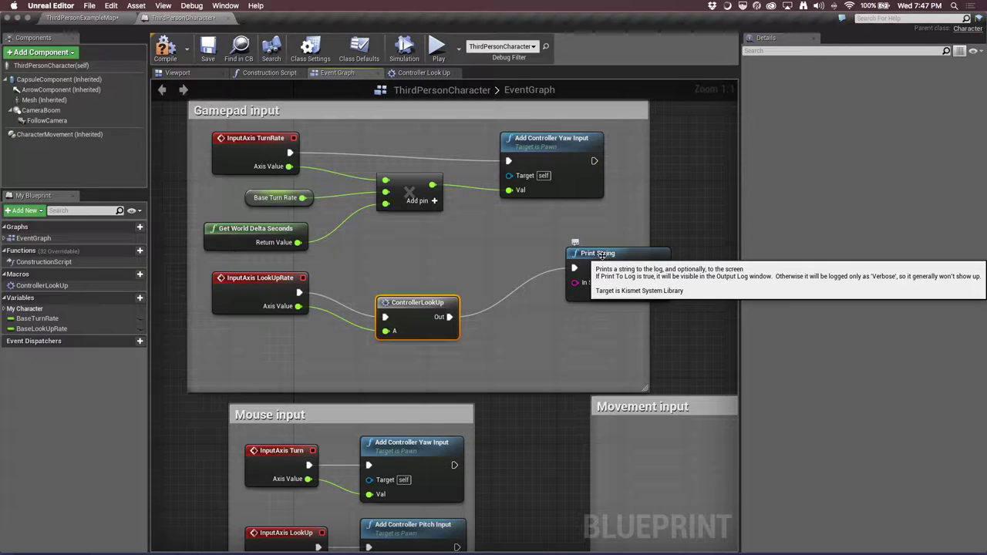
# Select Print String, ControllerLookUp and InputAxis LookUpRate, straighten their connections, then undo it
pyautogui.click(601, 255)
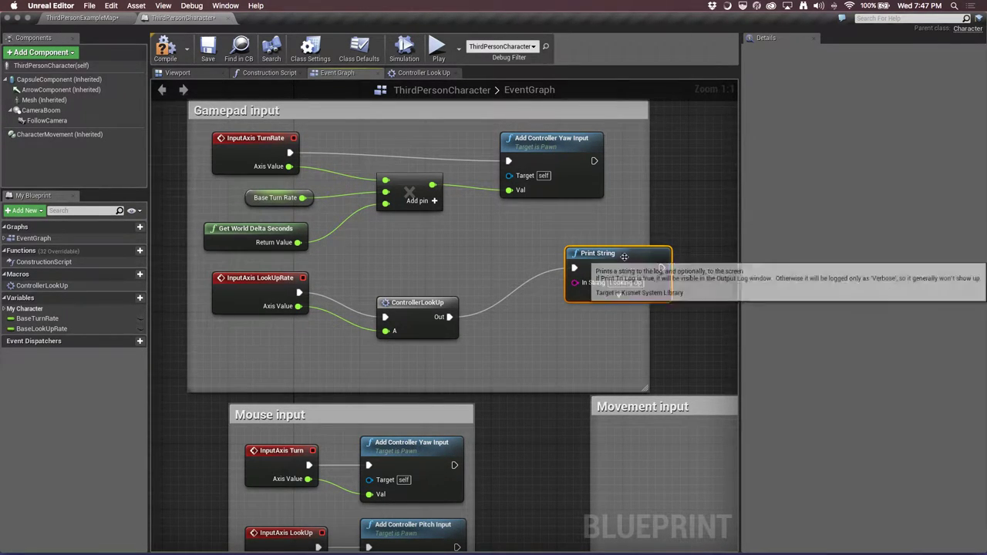
pyautogui.keyDown('shift'); pyautogui.click(426, 306); pyautogui.keyUp('shift')
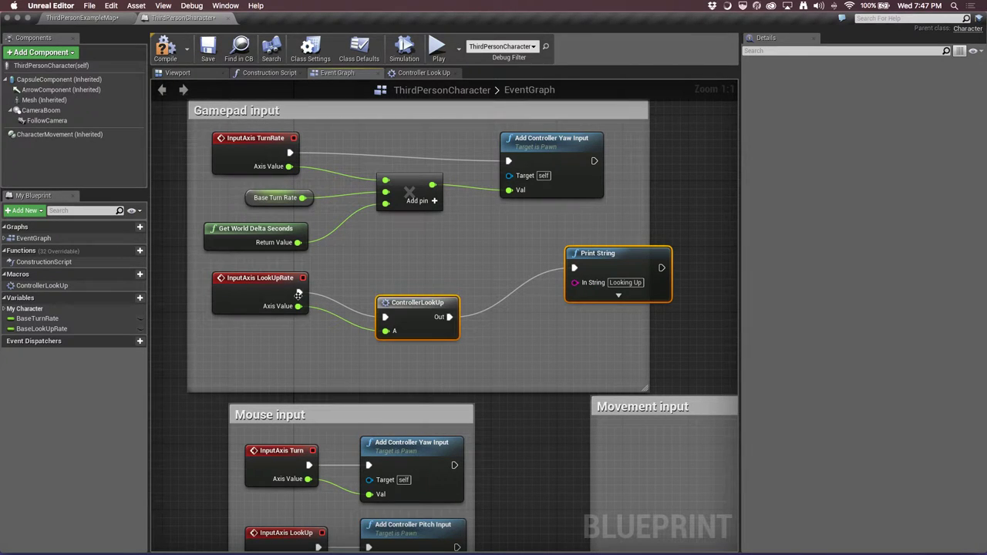
pyautogui.keyDown('shift'); pyautogui.click(271, 287); pyautogui.keyUp('shift')
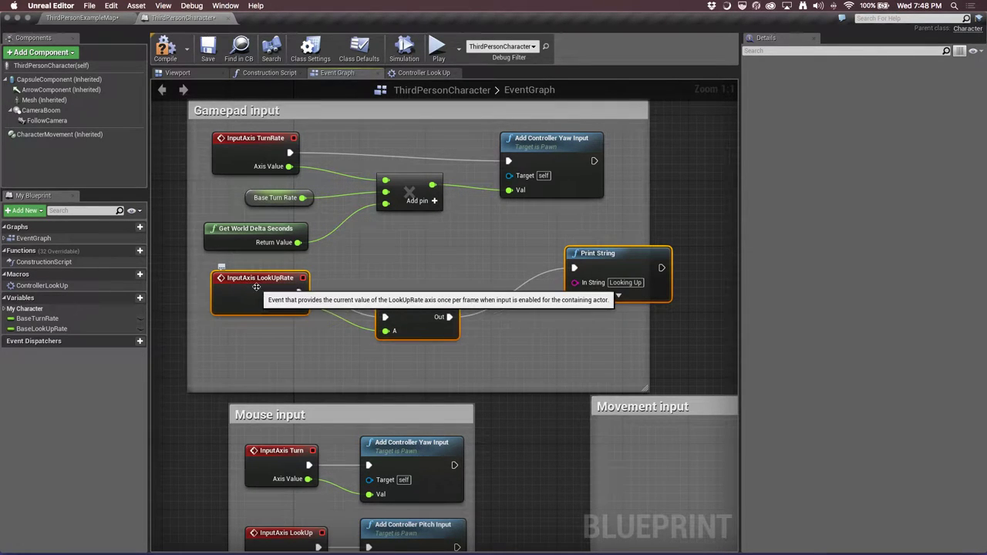
pyautogui.rightClick(256, 286)
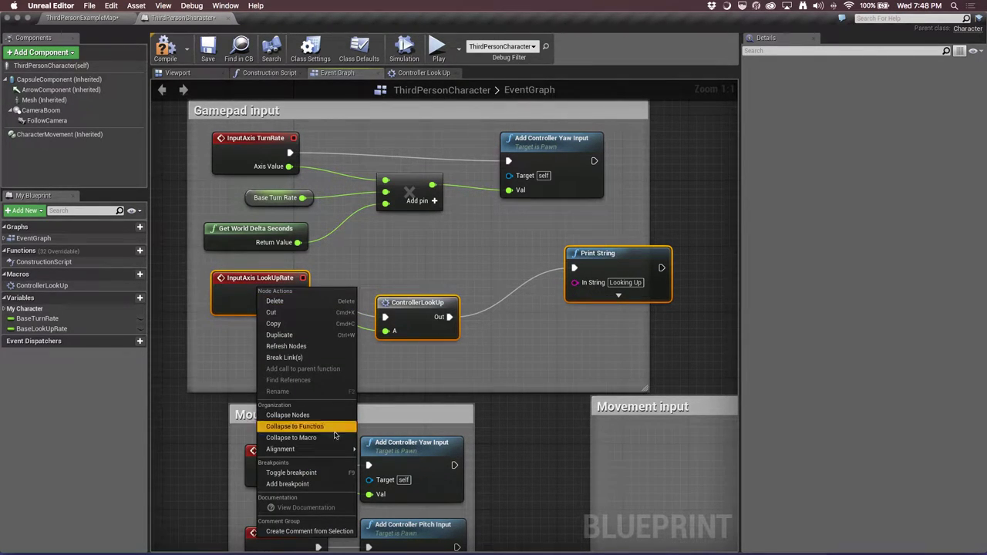
pyautogui.moveTo(336, 452)
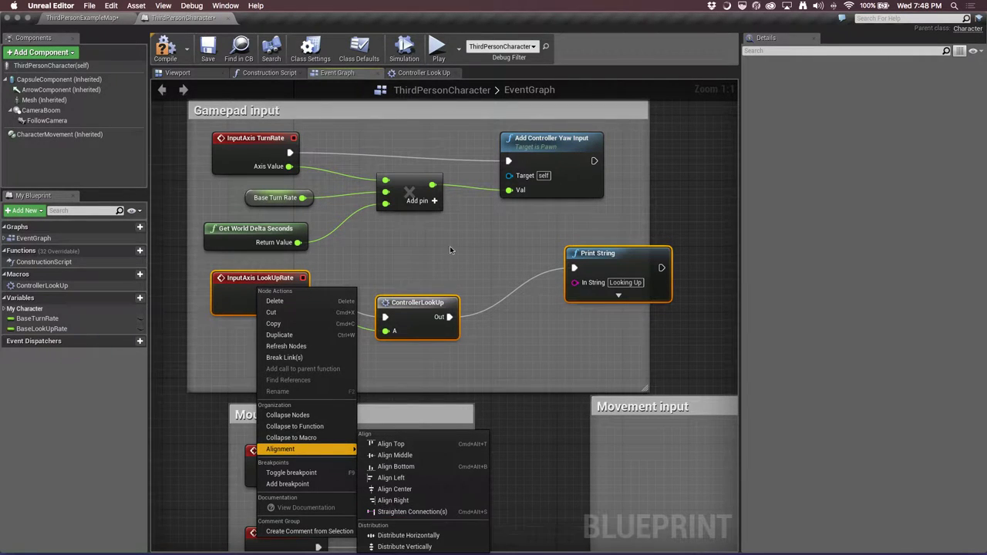
pyautogui.click(472, 512)
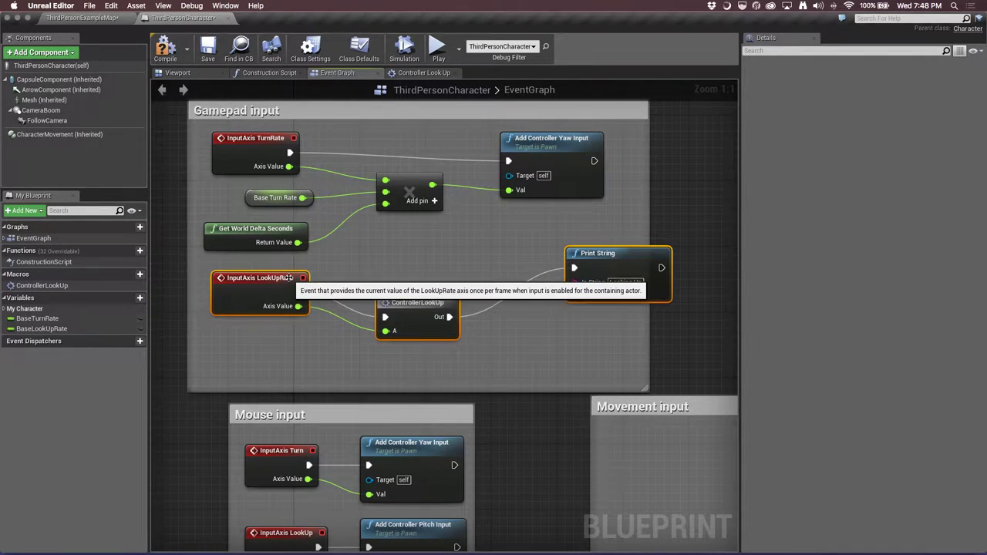
pyautogui.press('q')
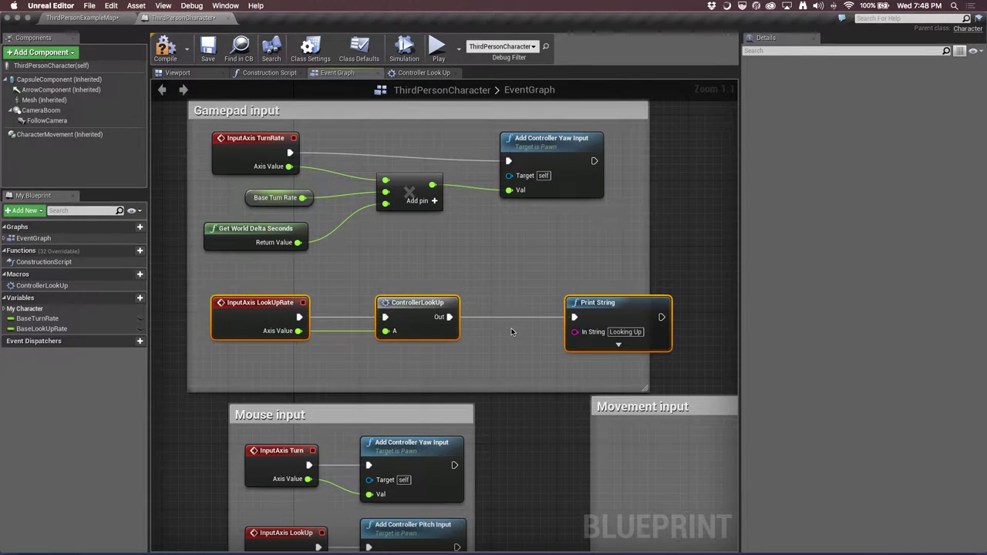
pyautogui.press('super+z')
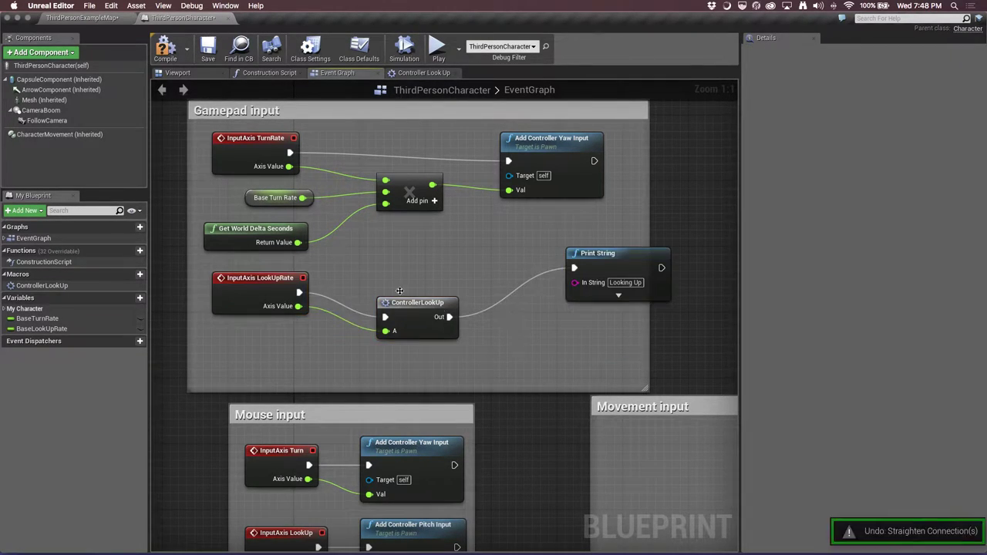
# Reselect the three look-up nodes, straighten the wires again, and undo once more
pyautogui.click(599, 256)
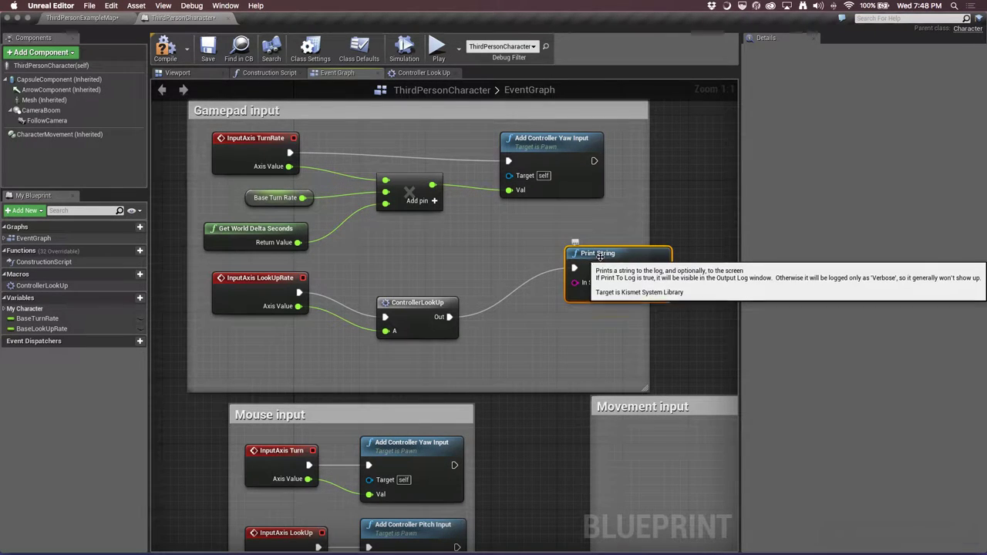
pyautogui.keyDown('shift'); pyautogui.click(408, 303); pyautogui.keyUp('shift')
pyautogui.keyDown('shift'); pyautogui.click(255, 279); pyautogui.keyUp('shift')
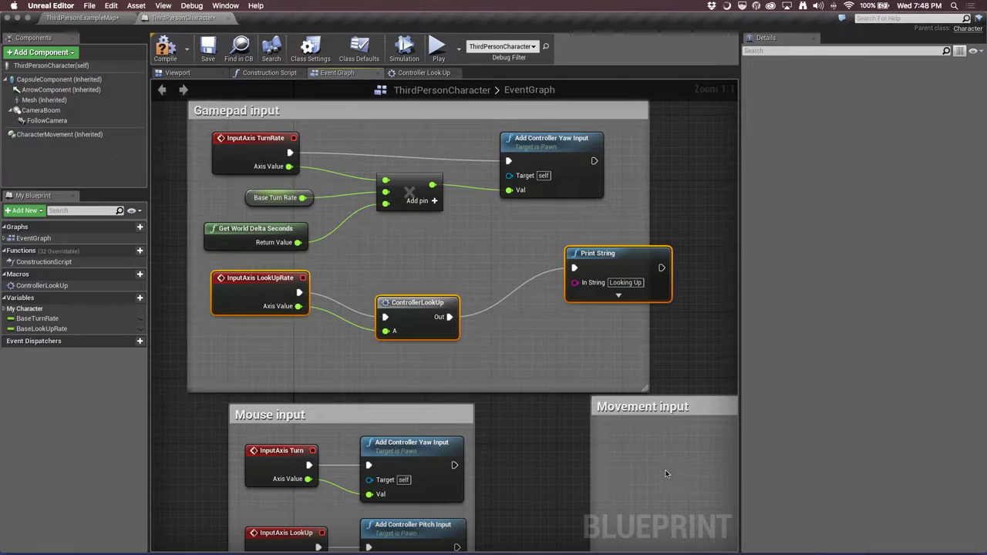
pyautogui.press('q')
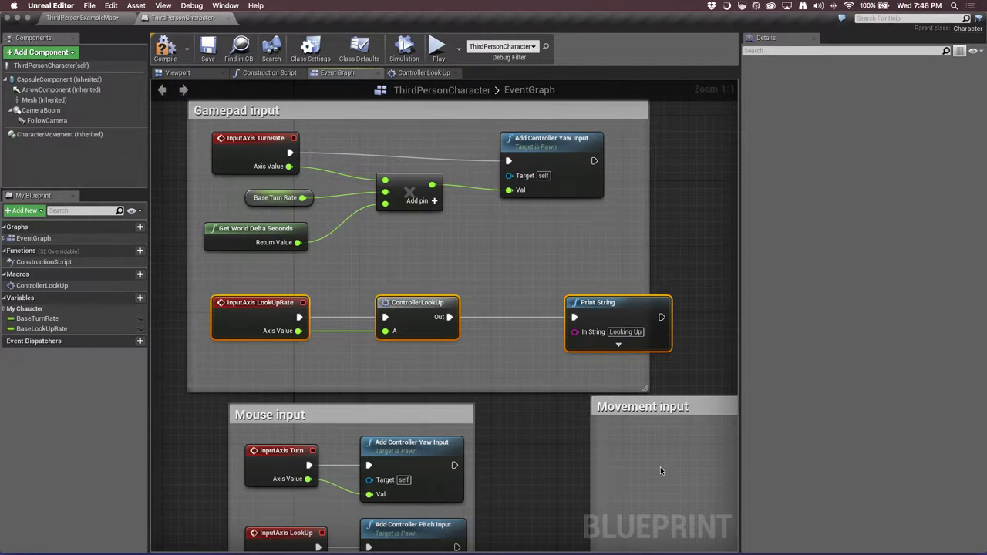
pyautogui.hotkey('ctrl', 'z')
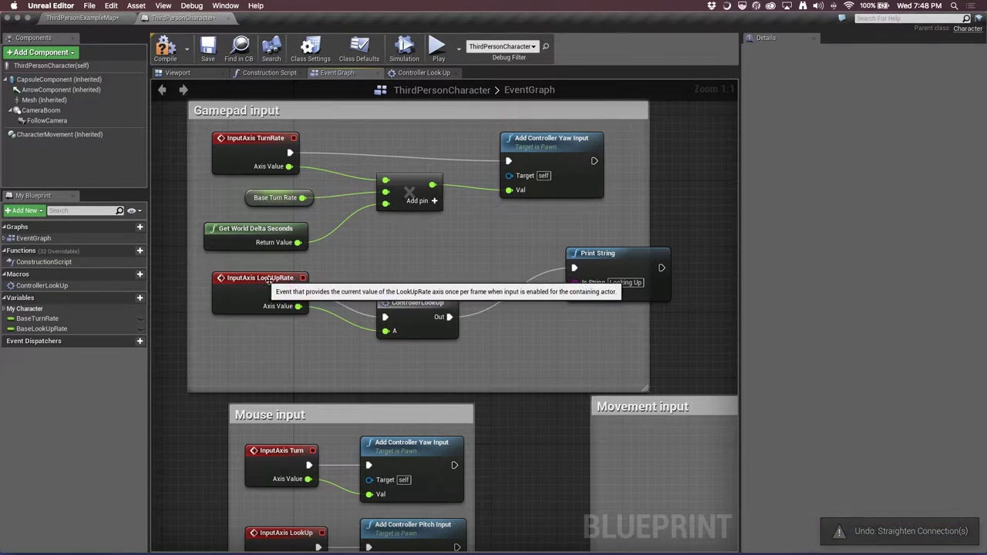
# Select LookUpRate, ControllerLookUp and Print String and press Q to line them up in one row
pyautogui.click(268, 279)
pyautogui.keyDown('shift'); pyautogui.click(416, 309); pyautogui.keyUp('shift')
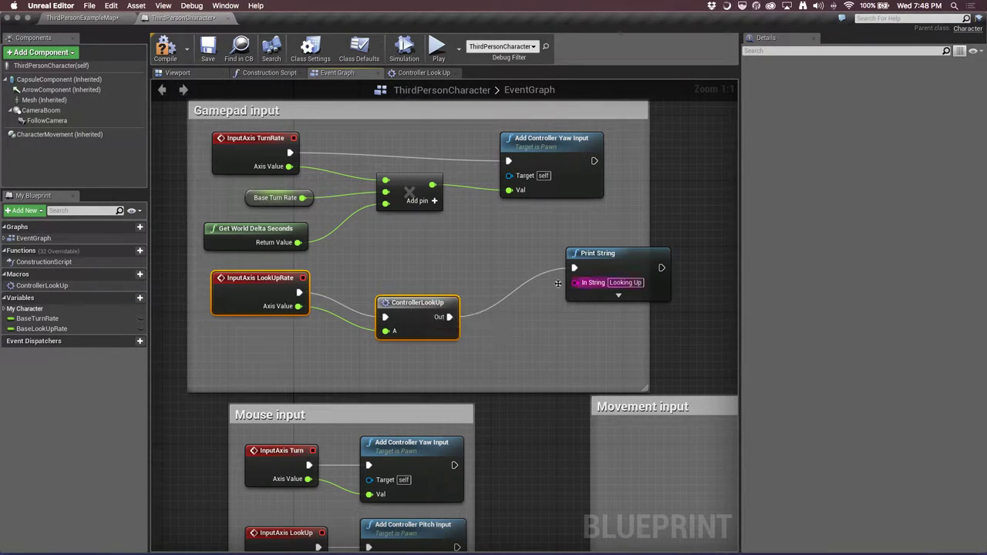
pyautogui.keyDown('shift'); pyautogui.click(601, 270); pyautogui.keyUp('shift')
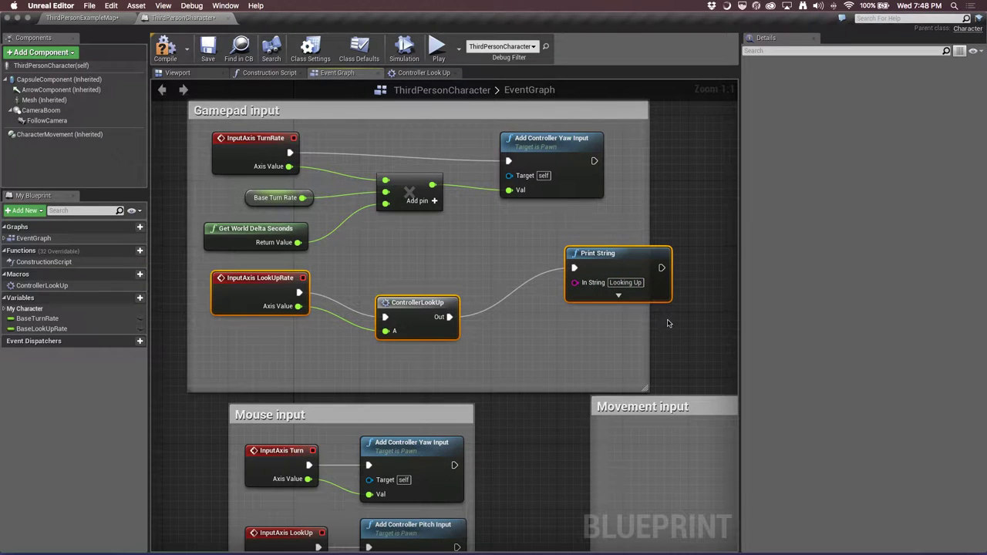
pyautogui.press('q')
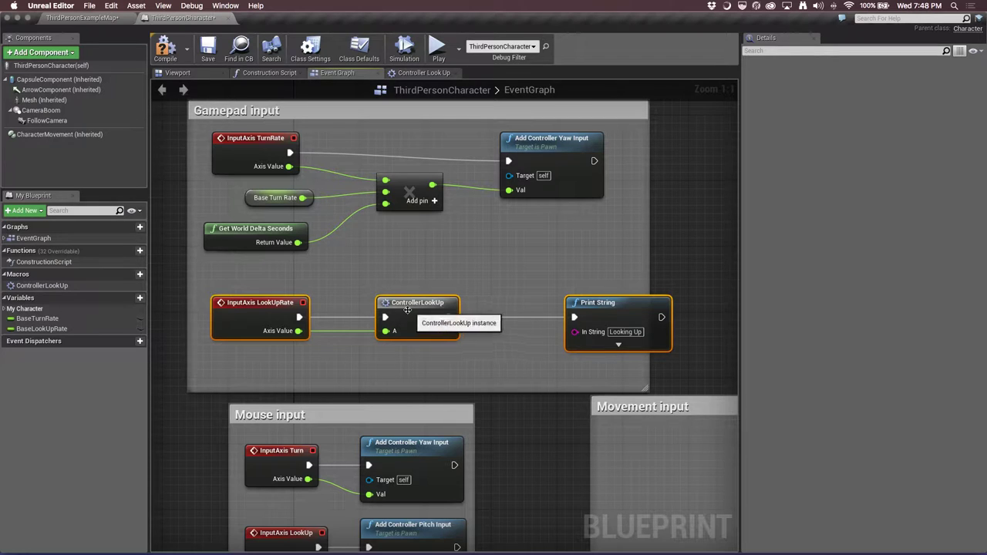
pyautogui.rightClick(299, 317)
pyautogui.rightClick(291, 307)
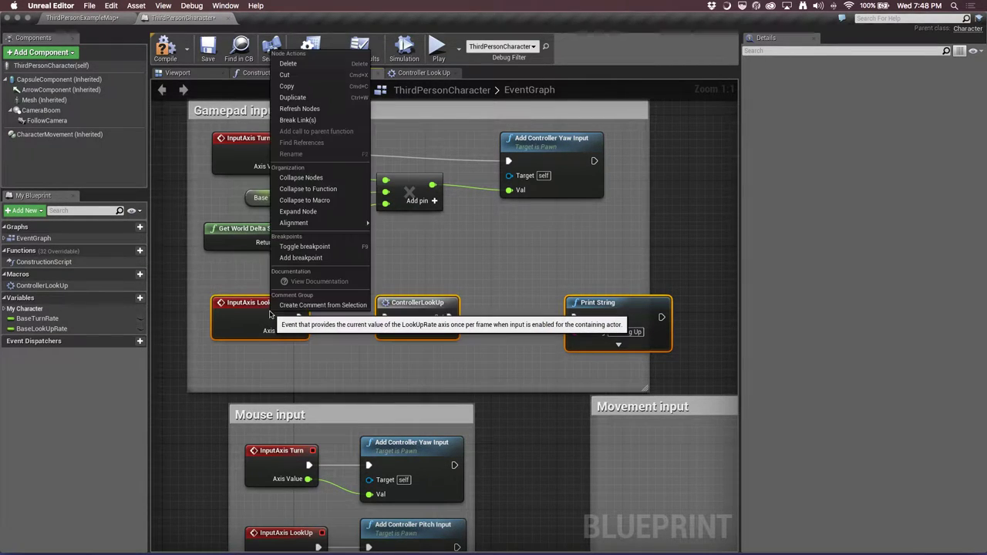
pyautogui.moveTo(324, 224)
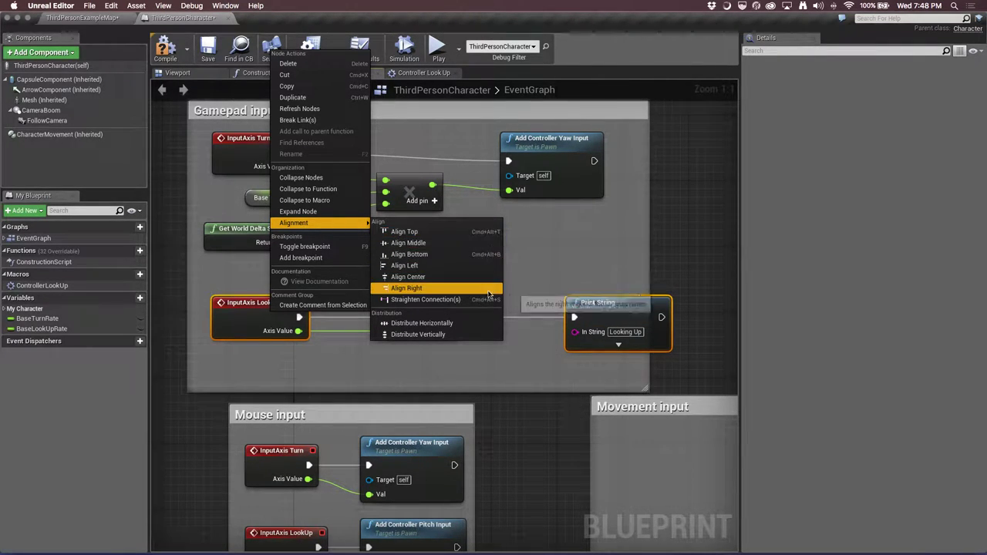
pyautogui.click(540, 258)
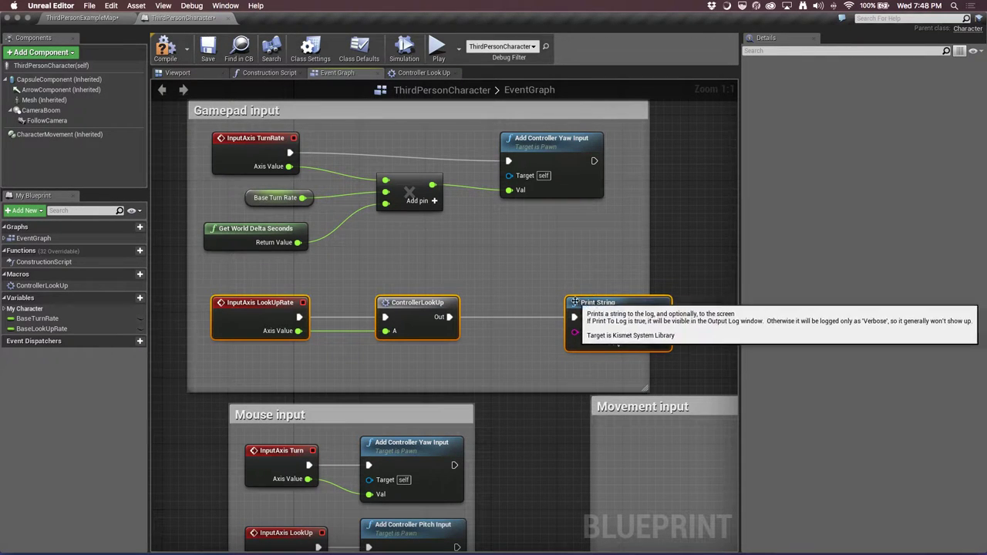
# Undo the last straightening and move Print String down beside ControllerLookUp
pyautogui.click(422, 270)
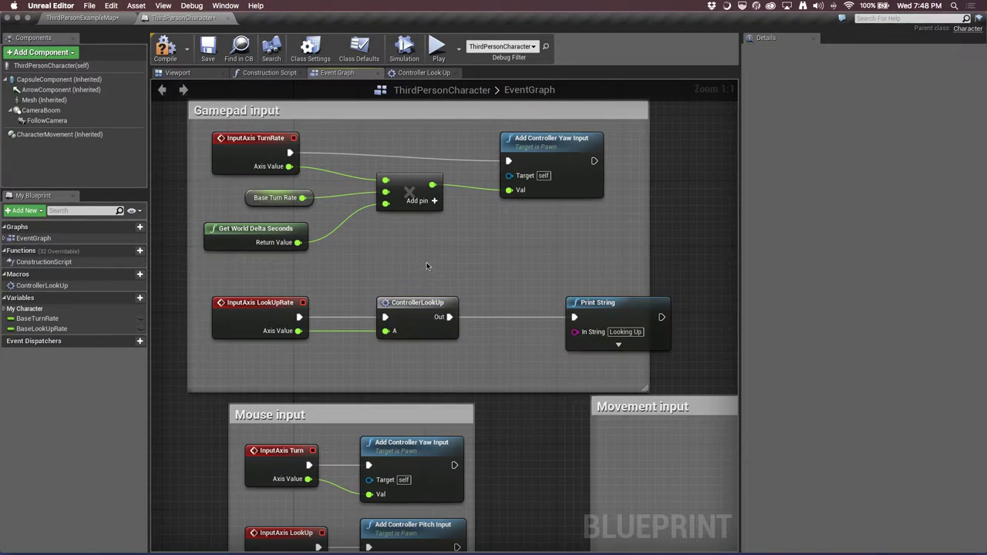
pyautogui.click(271, 313)
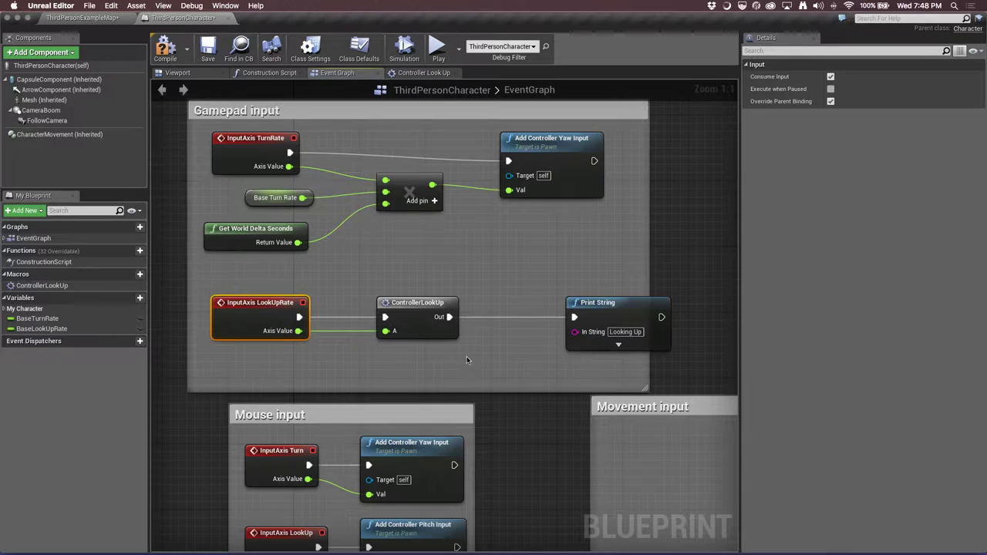
pyautogui.click(437, 307)
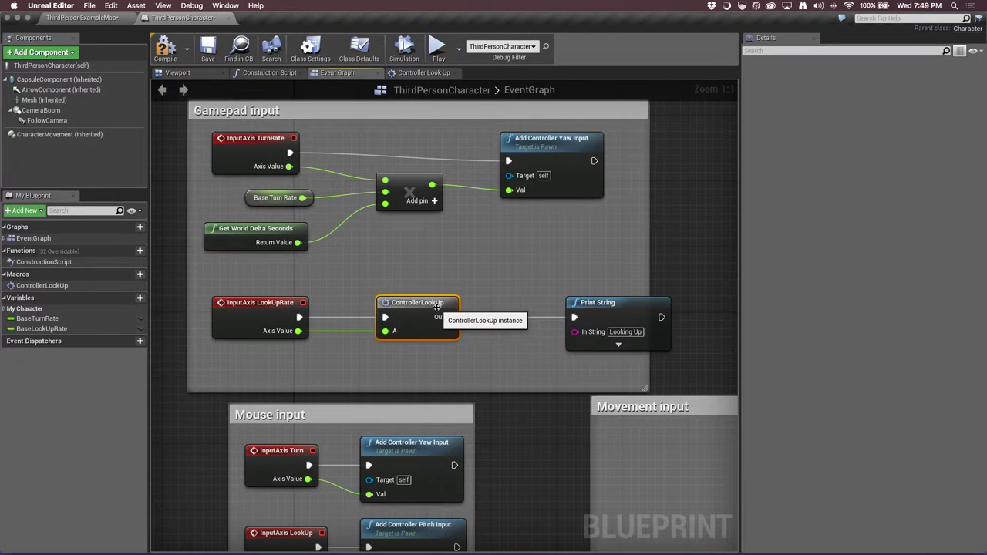
pyautogui.press('super+z')
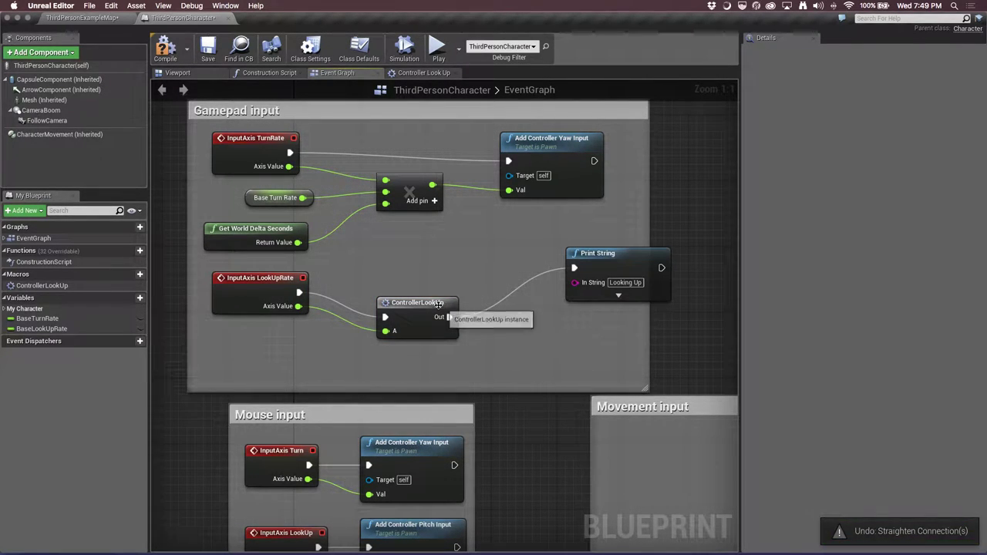
pyautogui.moveTo(583, 257); pyautogui.dragTo(524, 331)
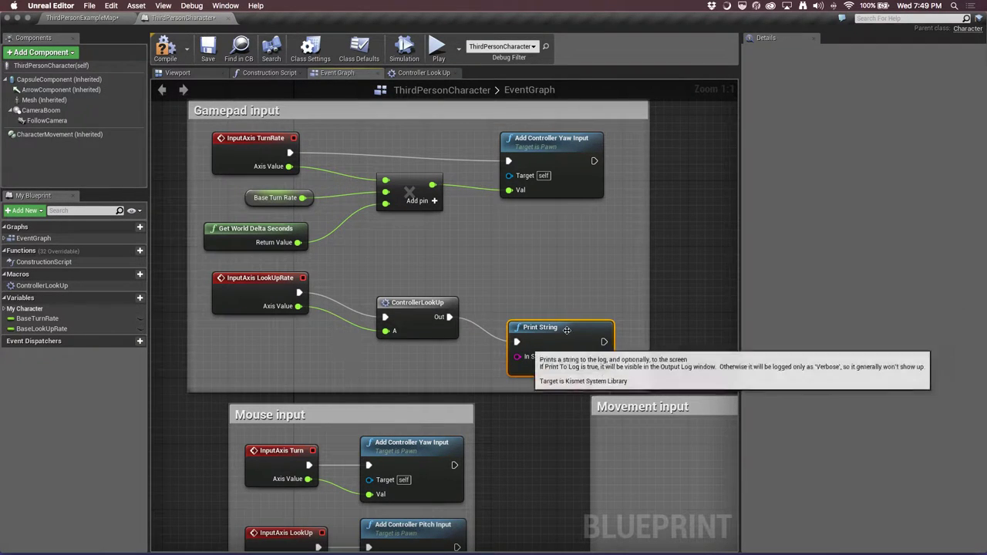
# Straighten ControllerLookUp, InputAxis LookUpRate and Print String into one row, then deselect
pyautogui.click(422, 319)
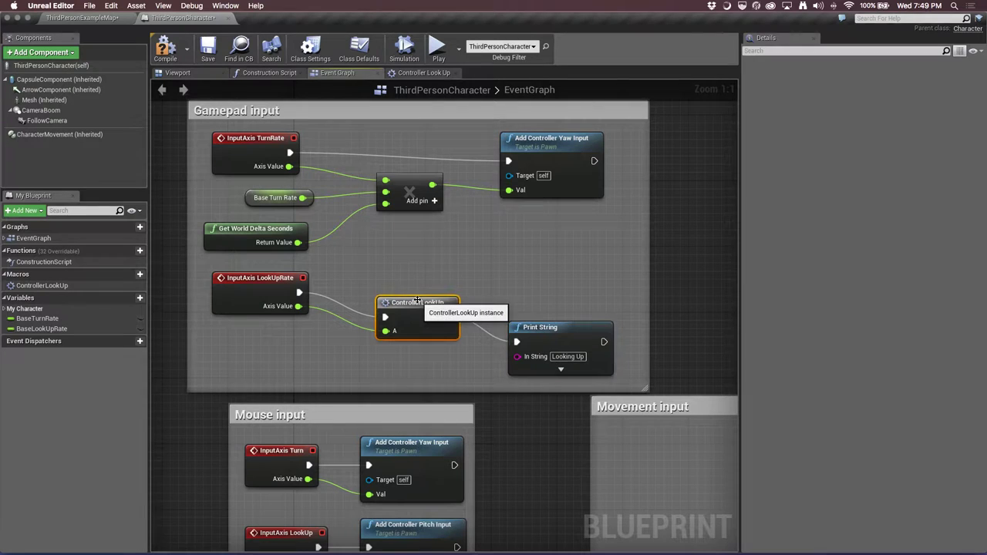
pyautogui.keyDown('shift'); pyautogui.click(269, 285); pyautogui.keyUp('shift')
pyautogui.keyDown('shift'); pyautogui.click(540, 341); pyautogui.keyUp('shift')
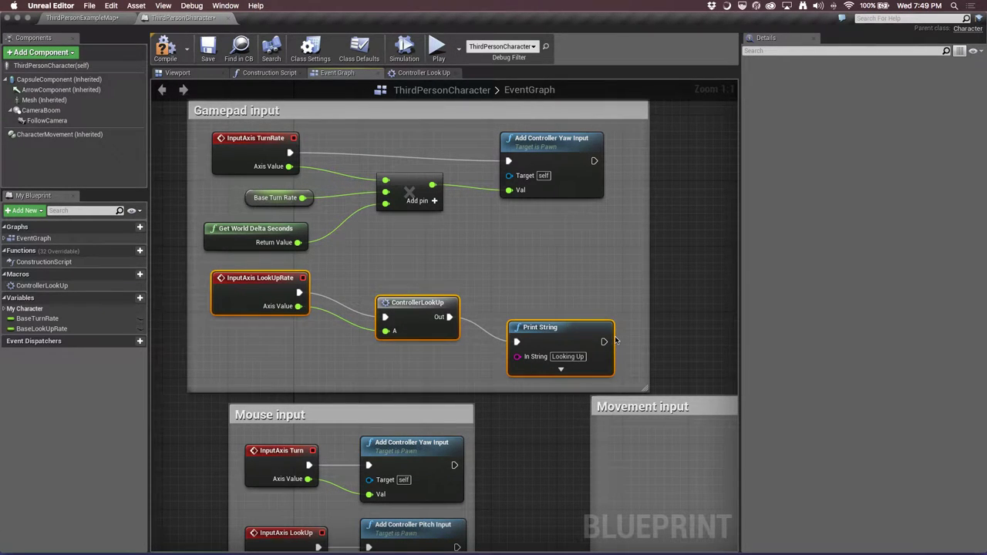
pyautogui.press('q')
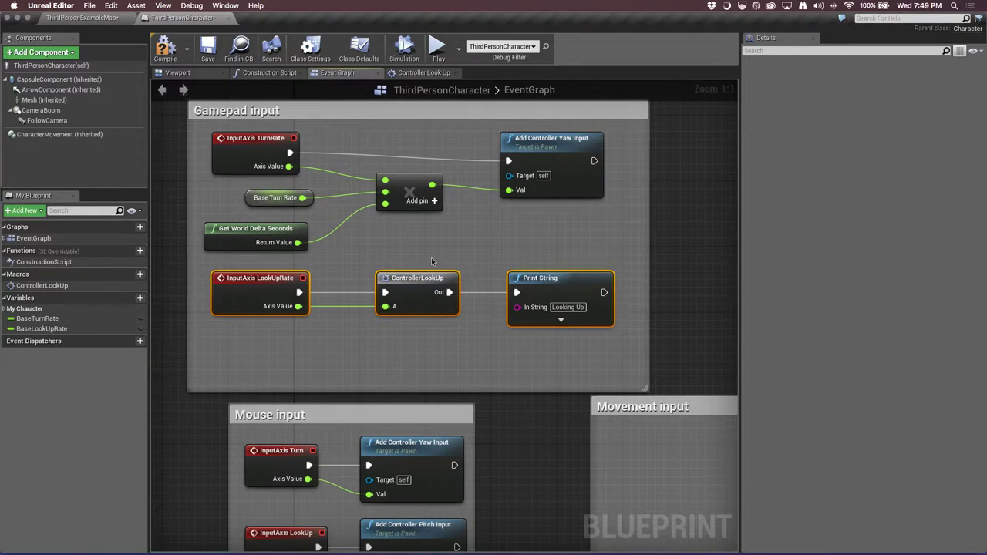
pyautogui.moveTo(559, 280); pyautogui.dragTo(559, 280)
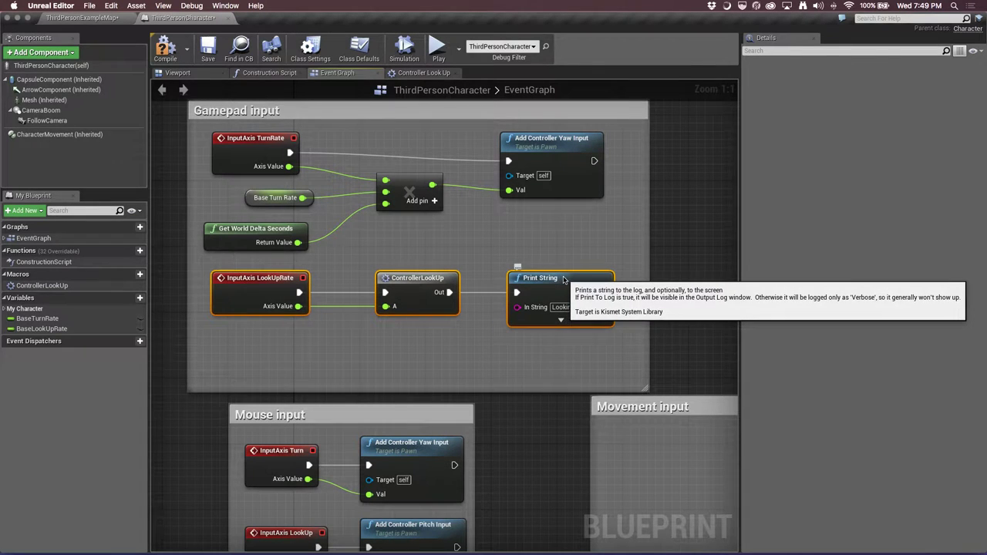
pyautogui.click(419, 342)
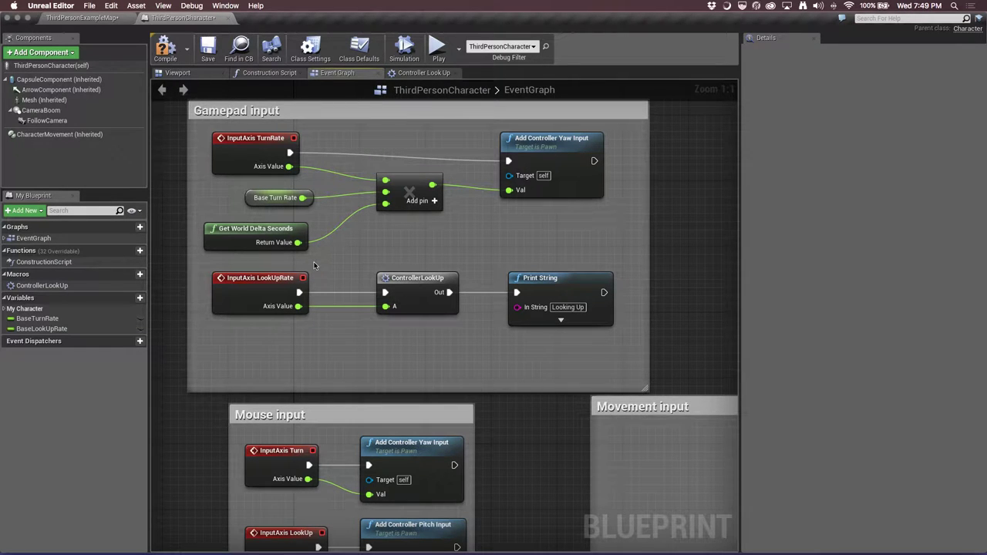
# Pan around the Event Graph to check the layout, then save the ThirdPersonCharacter Blueprint
pyautogui.moveTo(452, 408)
pyautogui.mouseDown(button='right')
pyautogui.moveTo(473, 291)
pyautogui.moveTo(340, 261)
pyautogui.mouseUp(button='right')
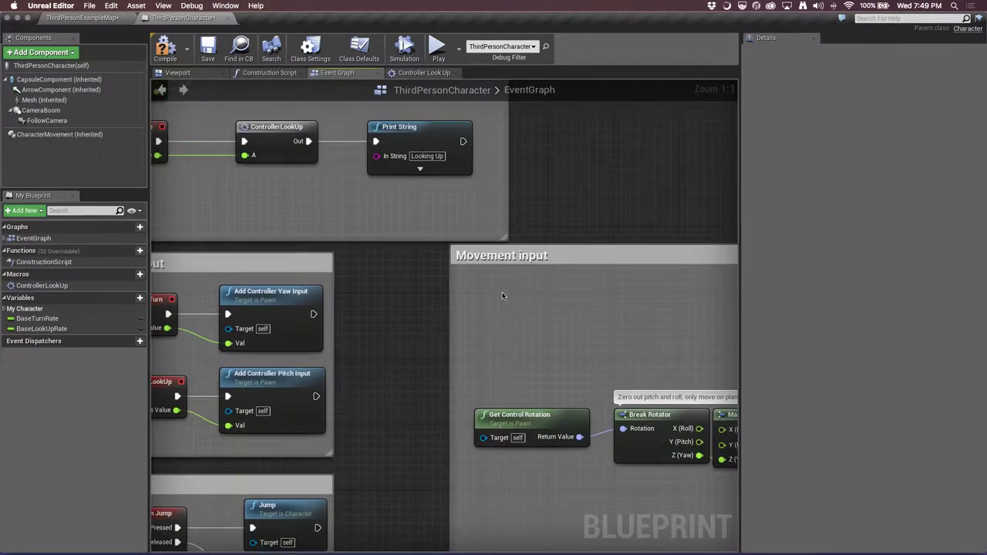
pyautogui.scroll(10, 502, 296)
pyautogui.hscroll(-10, 501, 296)
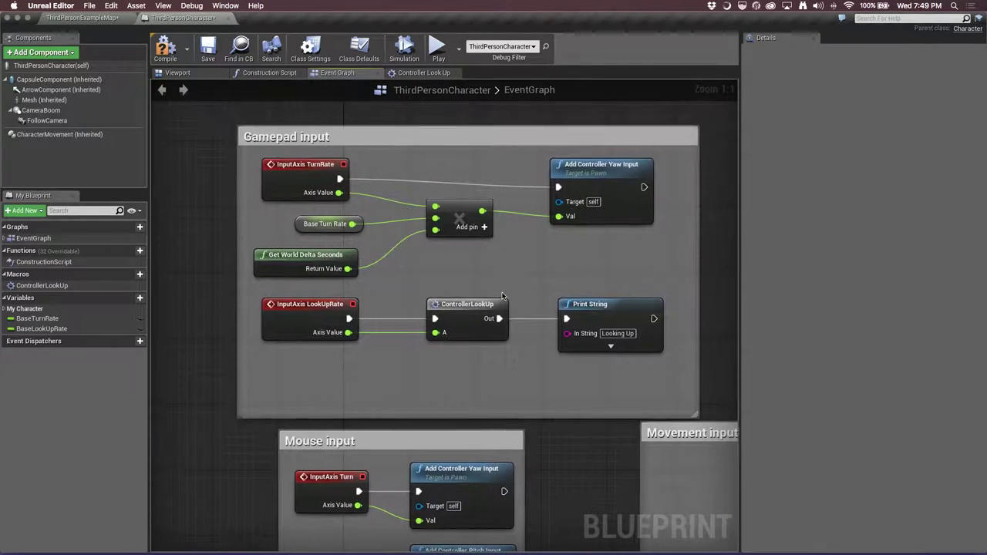
pyautogui.scroll(-1, 501, 296)
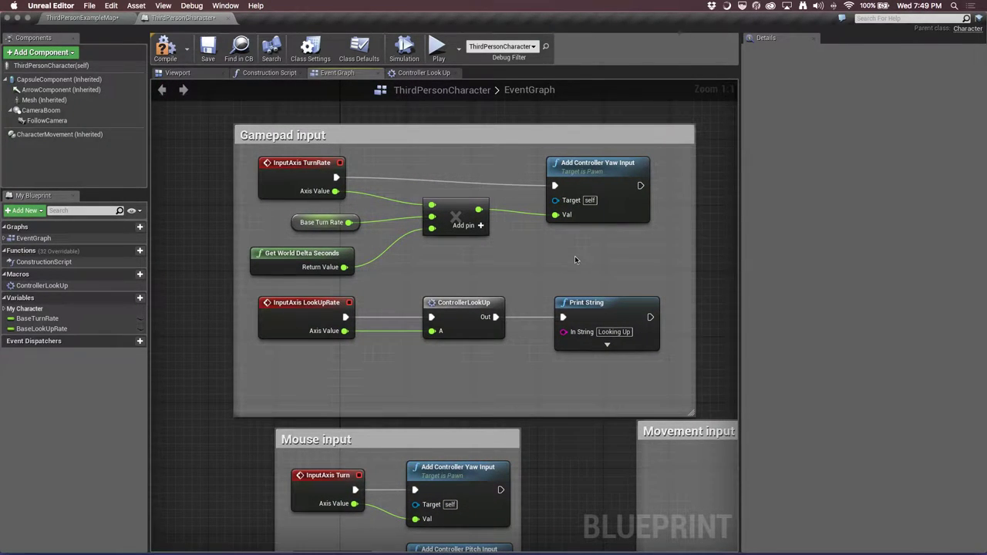
pyautogui.hscroll(5, 574, 256)
pyautogui.hscroll(-5, 574, 255)
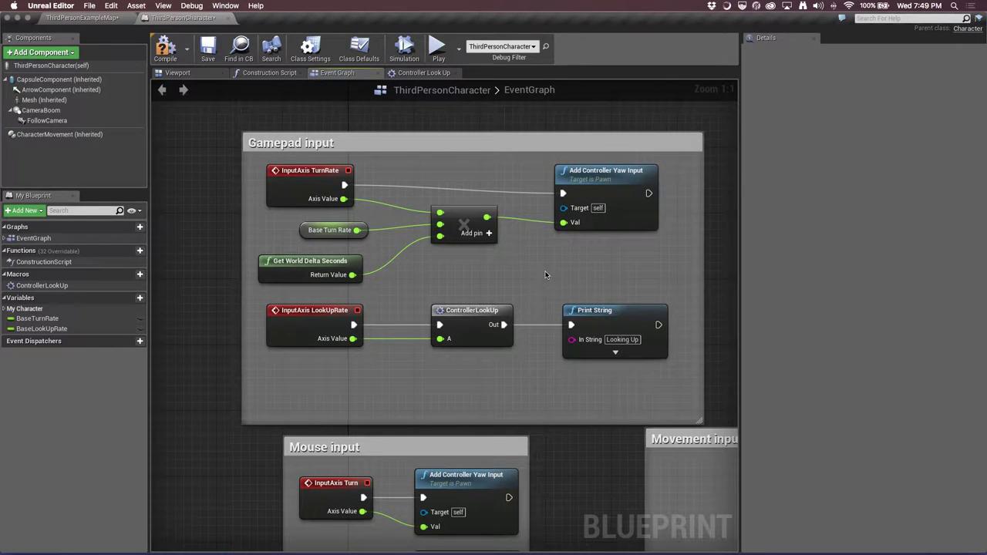
pyautogui.scroll(5, 557, 272)
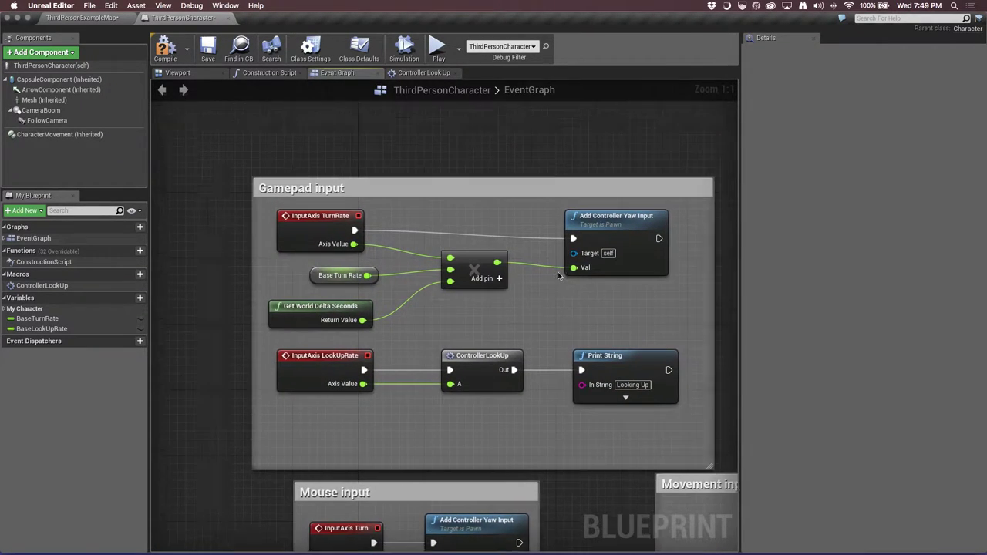
pyautogui.hscroll(-2, 559, 275)
pyautogui.hscroll(5, 558, 275)
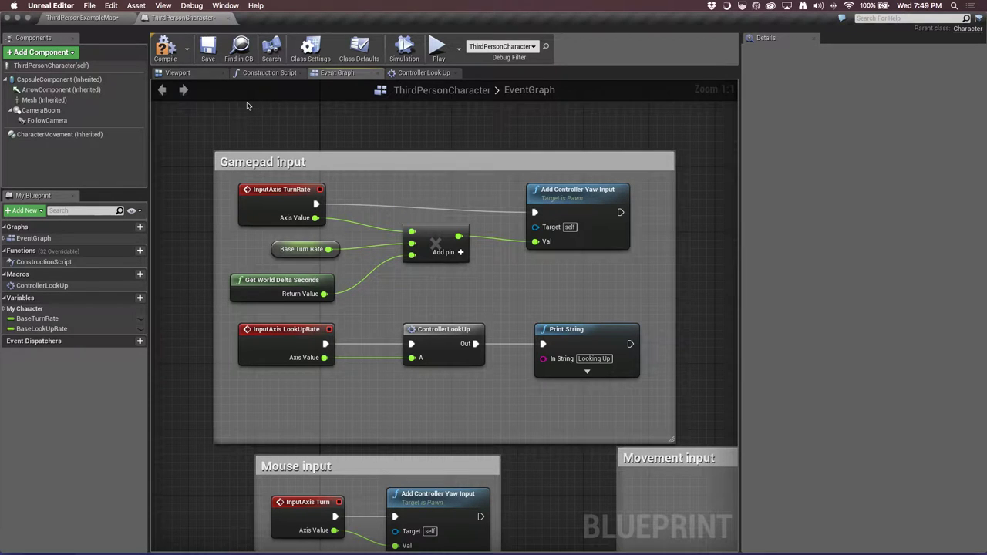
pyautogui.hotkey('ctrl', 's')
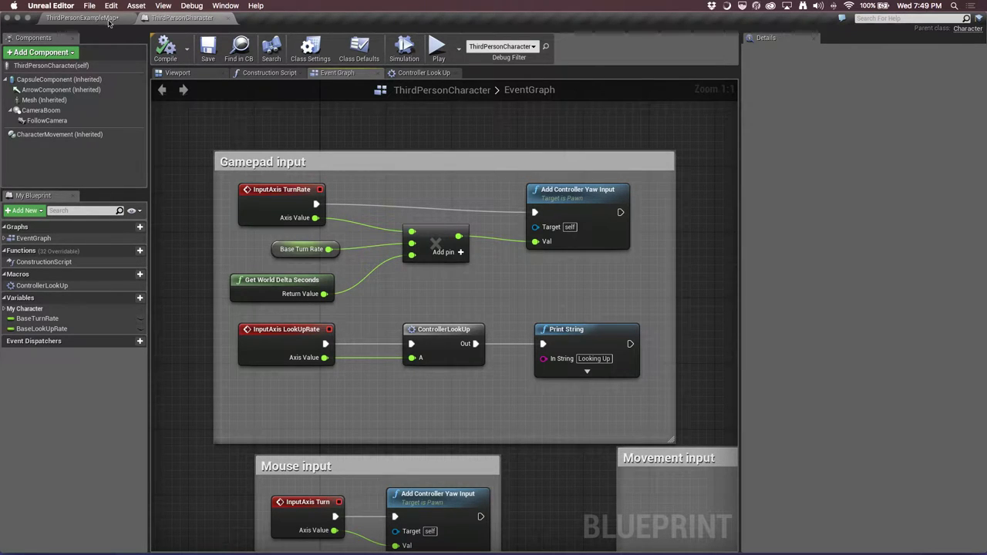
# Back on the ThirdPersonExampleMap tab, create a folder named Blueprints under Content
pyautogui.click(105, 21)
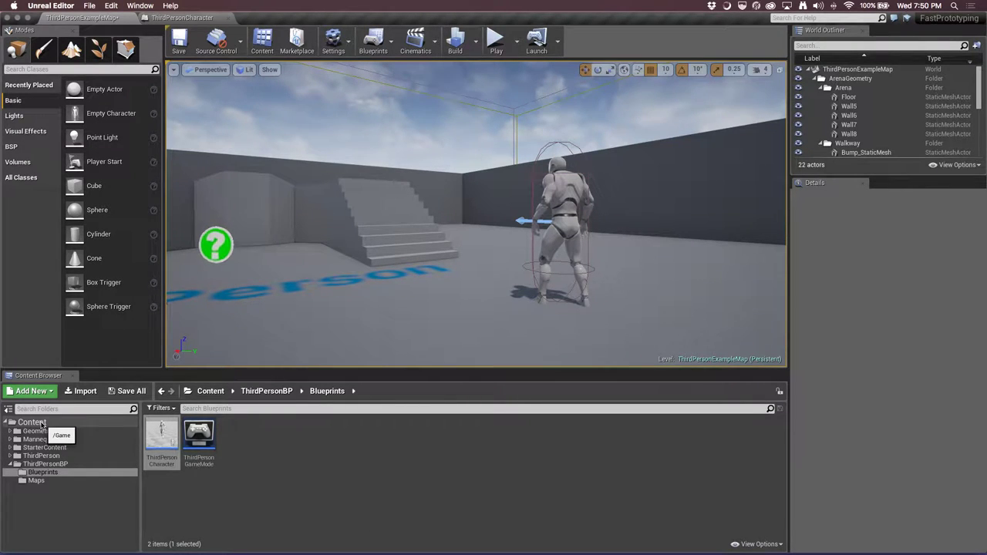
pyautogui.click(42, 422)
pyautogui.rightClick(43, 422)
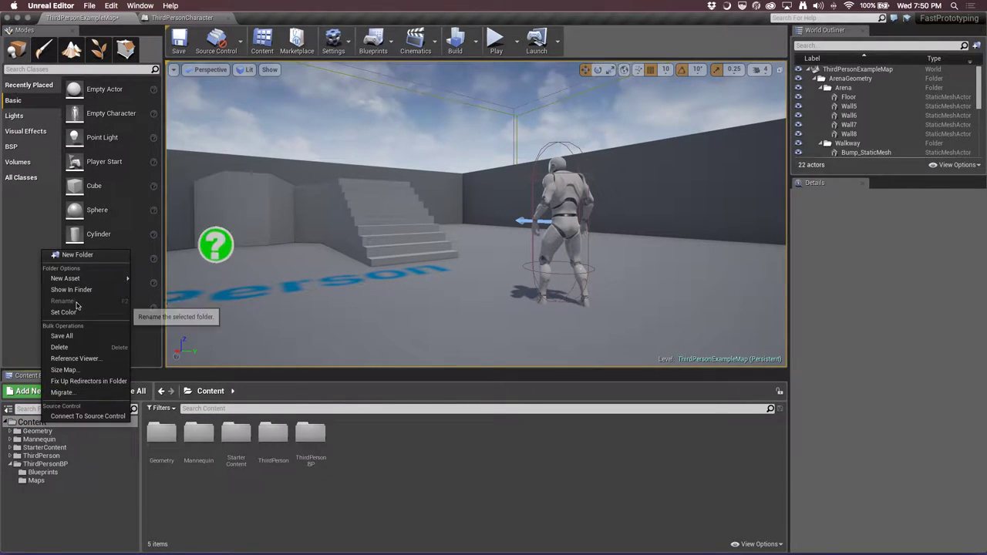
pyautogui.click(98, 256)
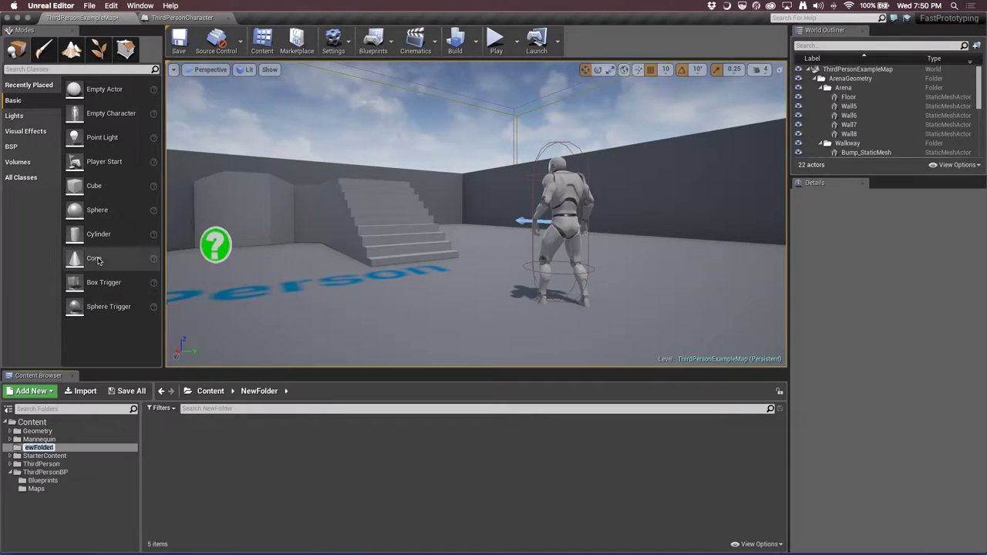
pyautogui.press('Return')
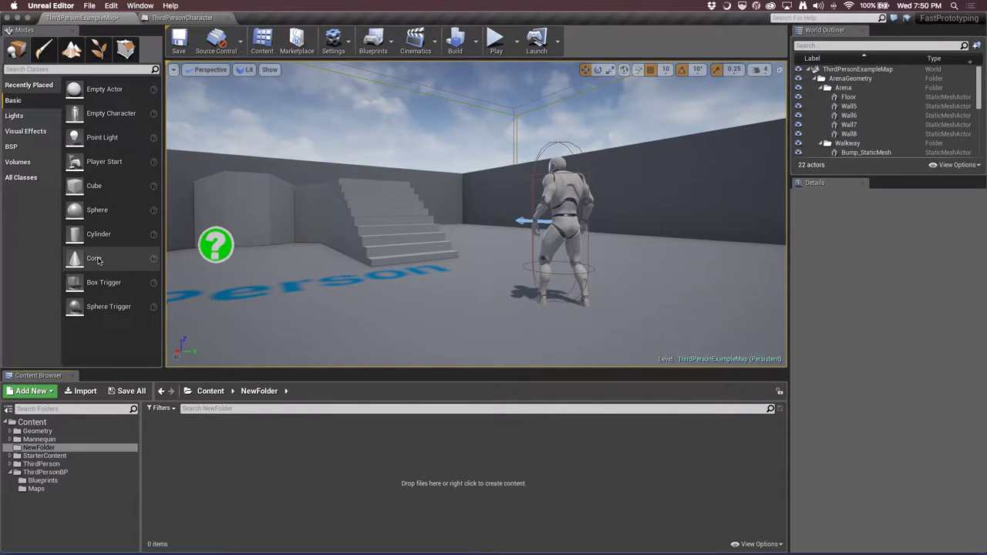
pyautogui.click(57, 447)
pyautogui.click(61, 447)
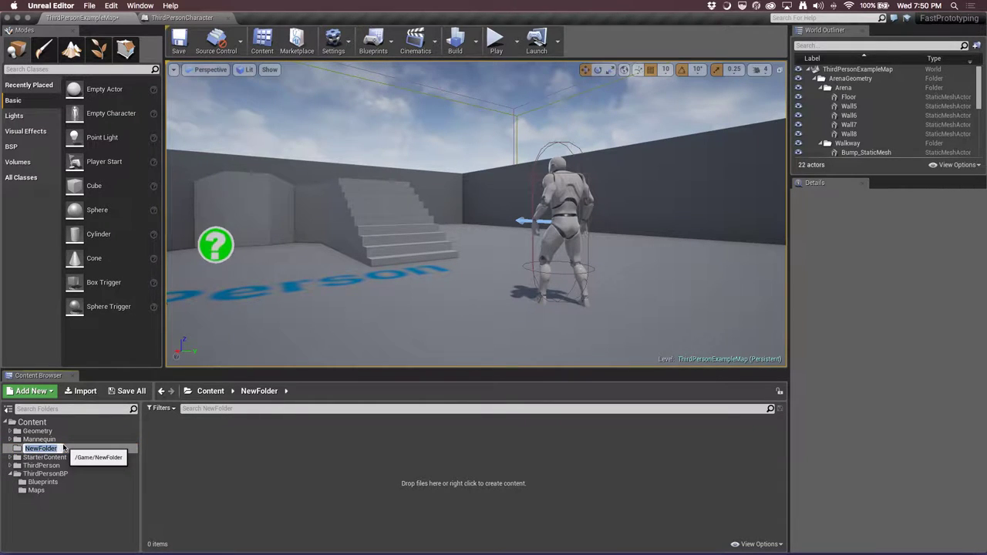
pyautogui.write('Bluepri')
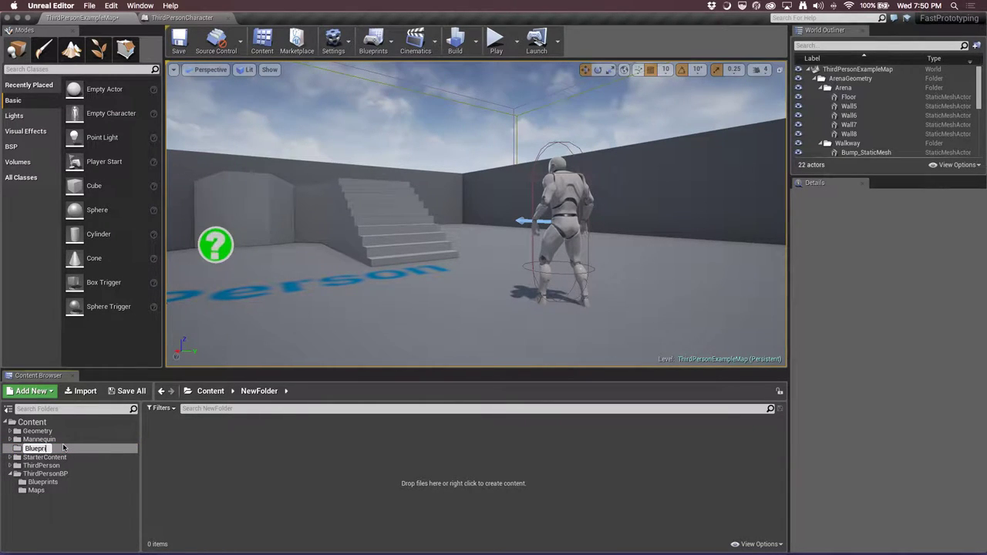
pyautogui.write('nts')
pyautogui.press('Return')
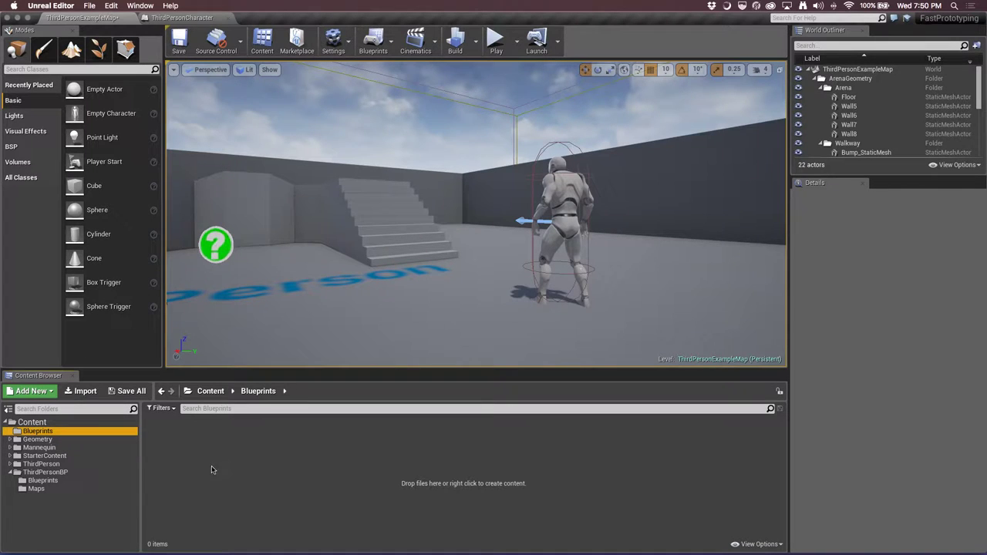
# Create a new Blueprint Macro Library in the Blueprints folder with Actor as its parent class
pyautogui.rightClick(193, 442)
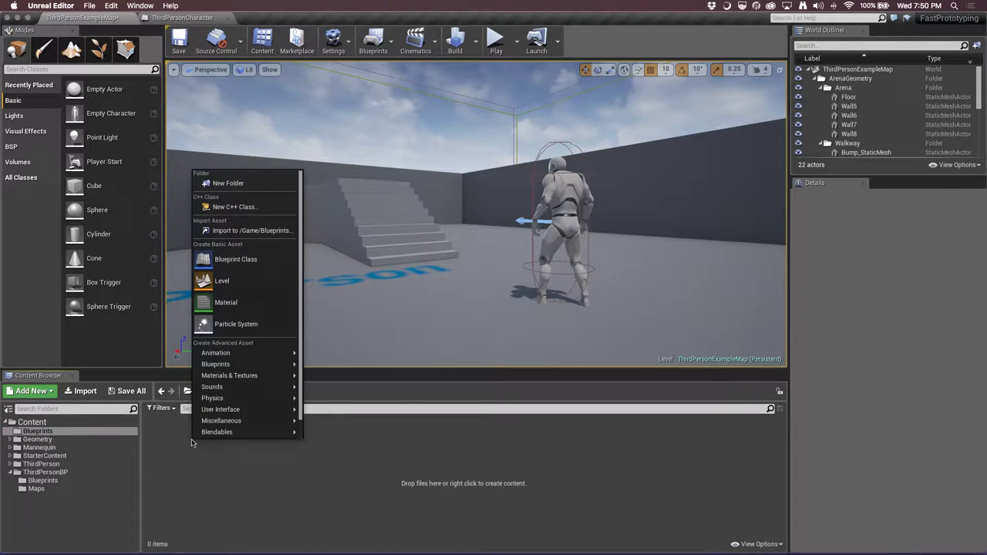
pyautogui.moveTo(245, 364)
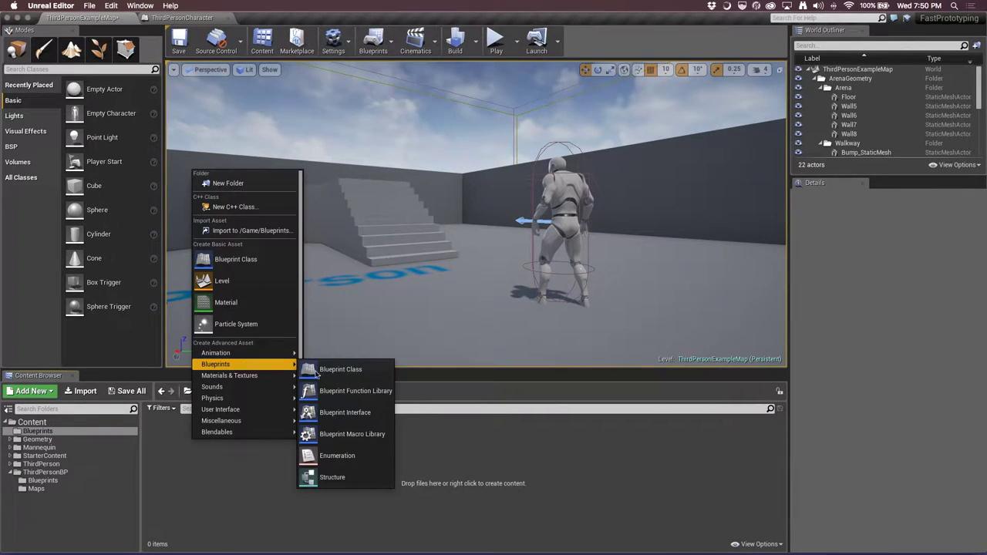
pyautogui.click(311, 434)
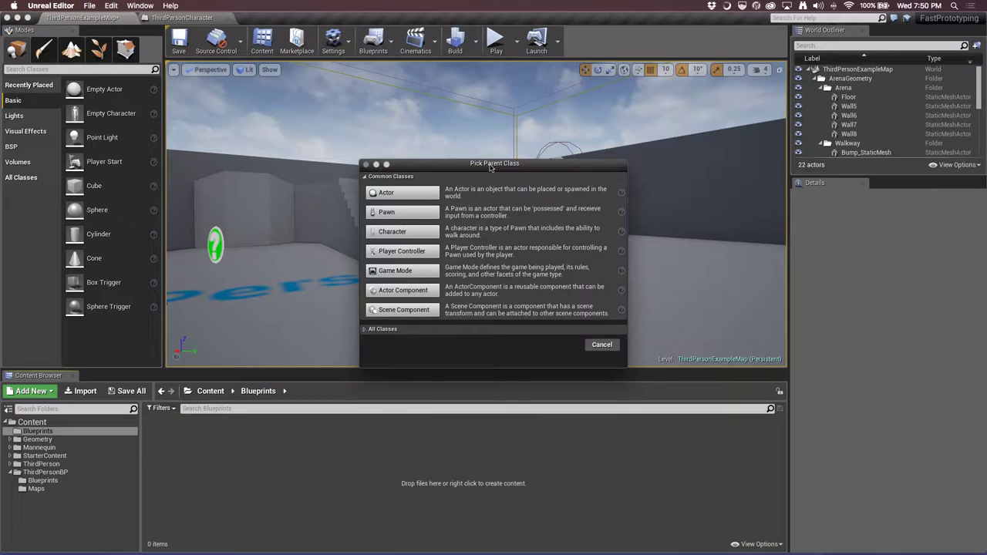
pyautogui.moveTo(492, 164); pyautogui.dragTo(457, 152)
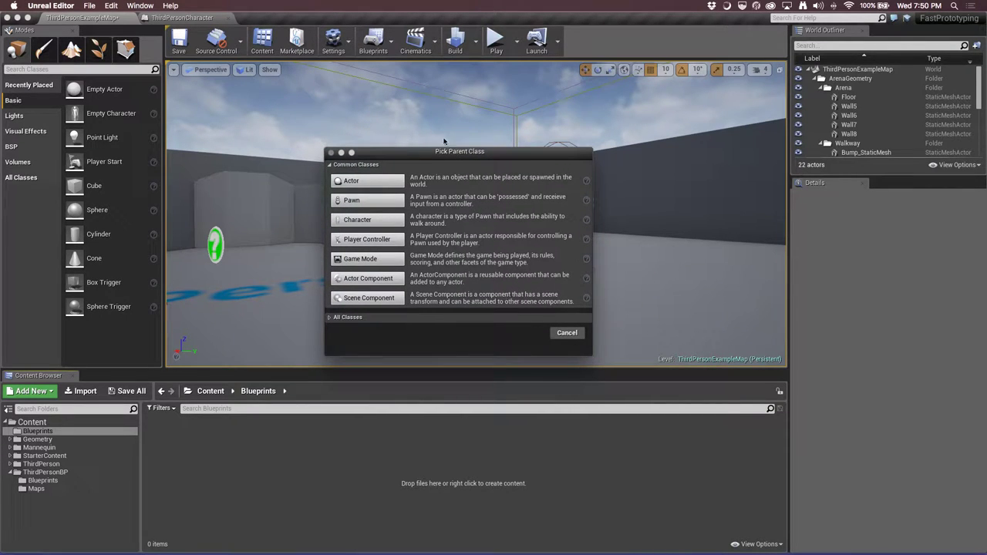
pyautogui.click(367, 180)
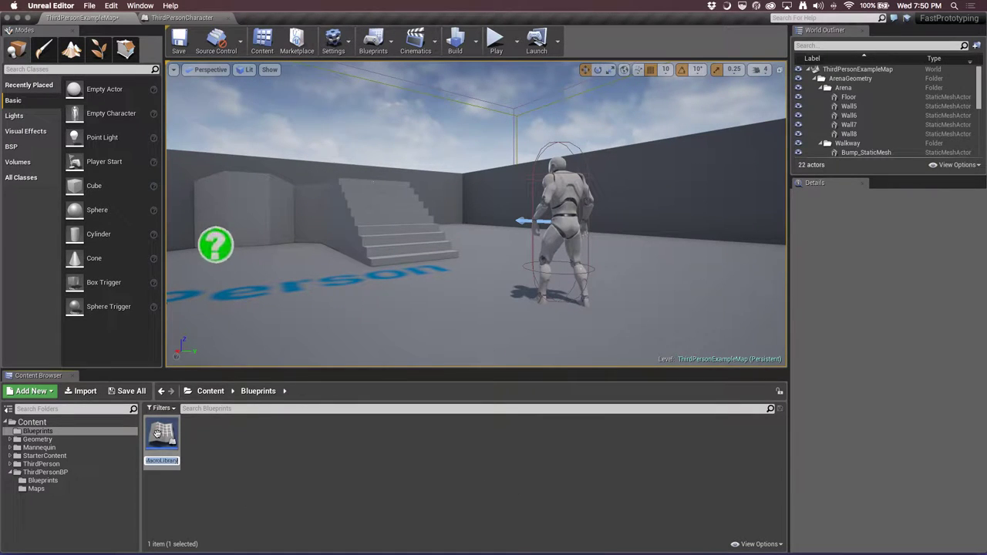
# Name the new macro library 'MyActorMacroLibrary' and open it in the editor
pyautogui.press('Return')
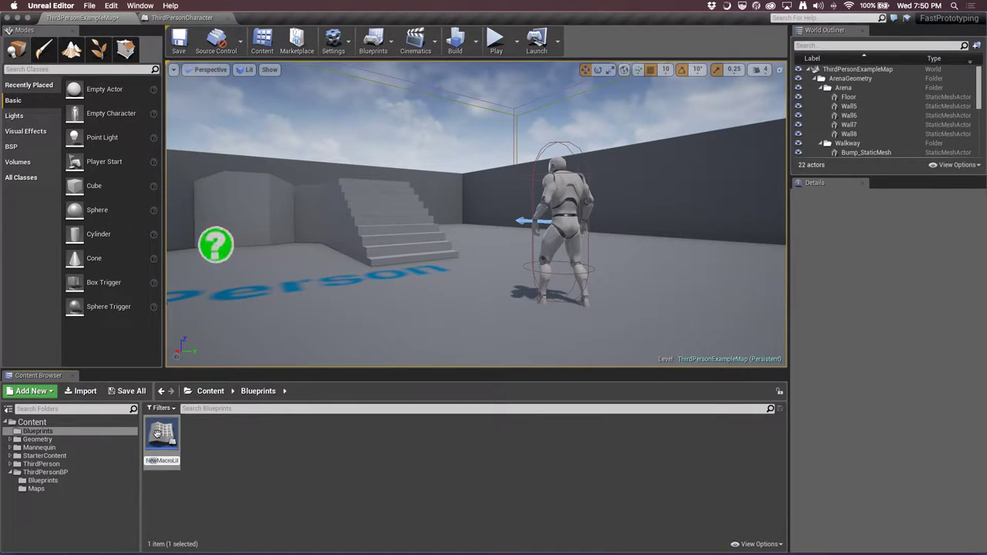
pyautogui.write('MyActorMacroLibrary')
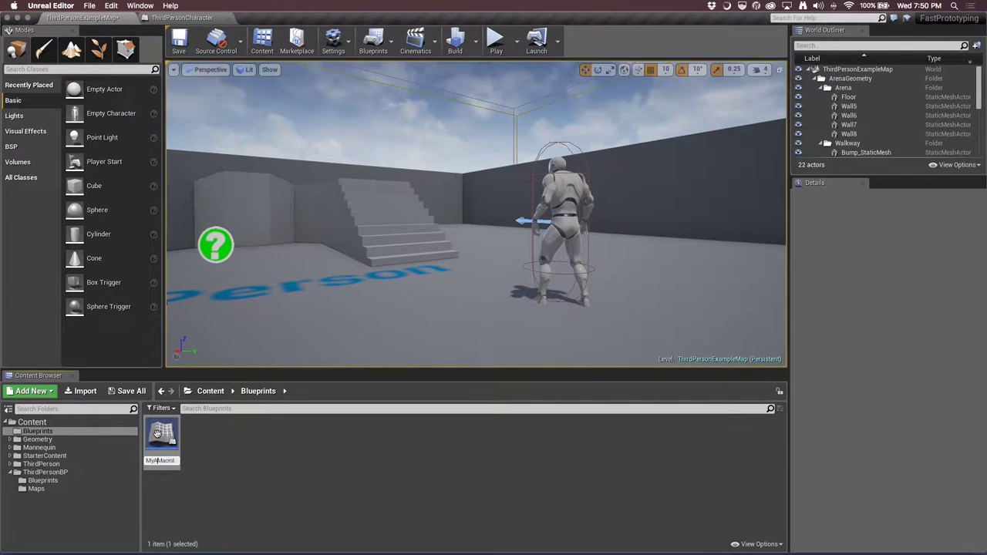
pyautogui.press('Return')
pyautogui.doubleClick(156, 434)
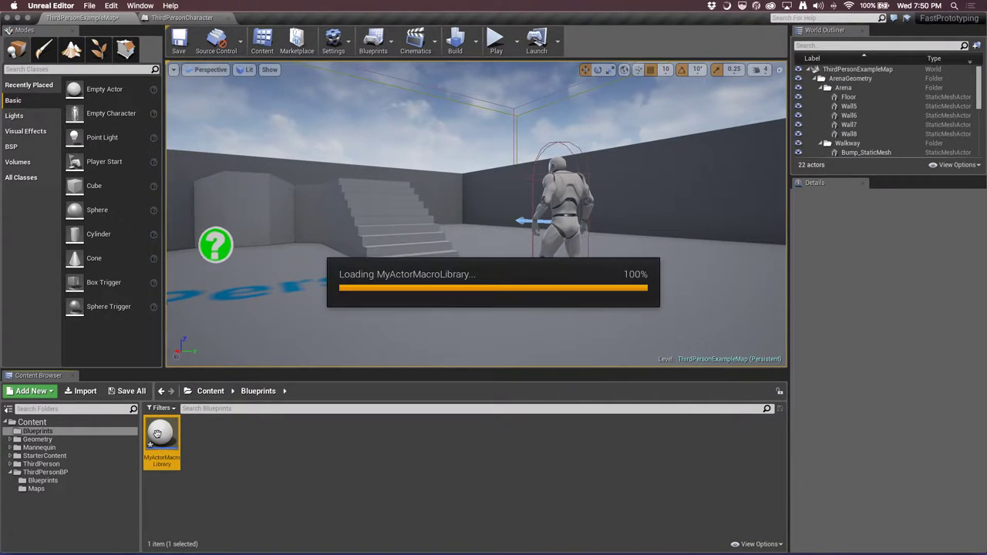
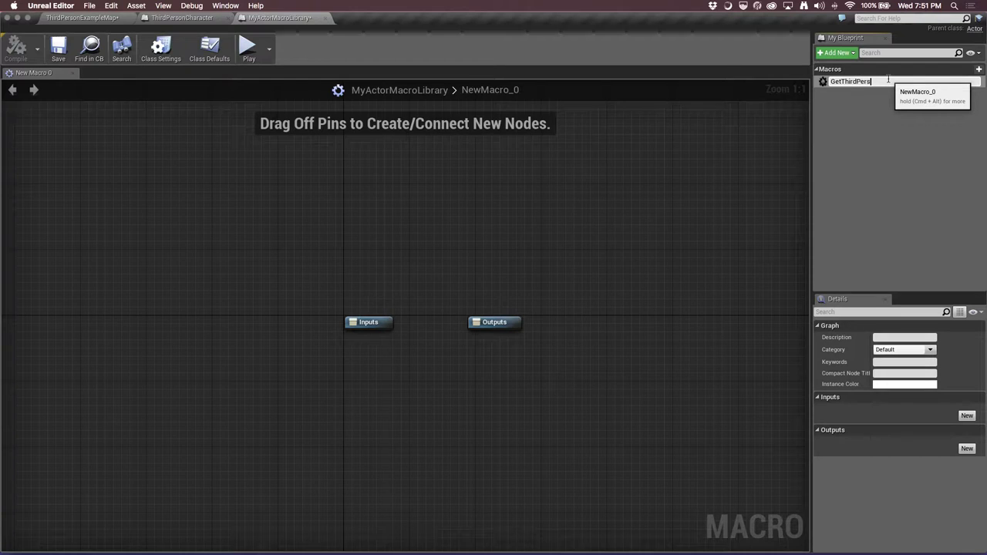
# Name the macro GetThirdPersonCharacter with the description 'Get a reference to the ThirdPersonCharacter'
pyautogui.write('er')
pyautogui.press('Return')
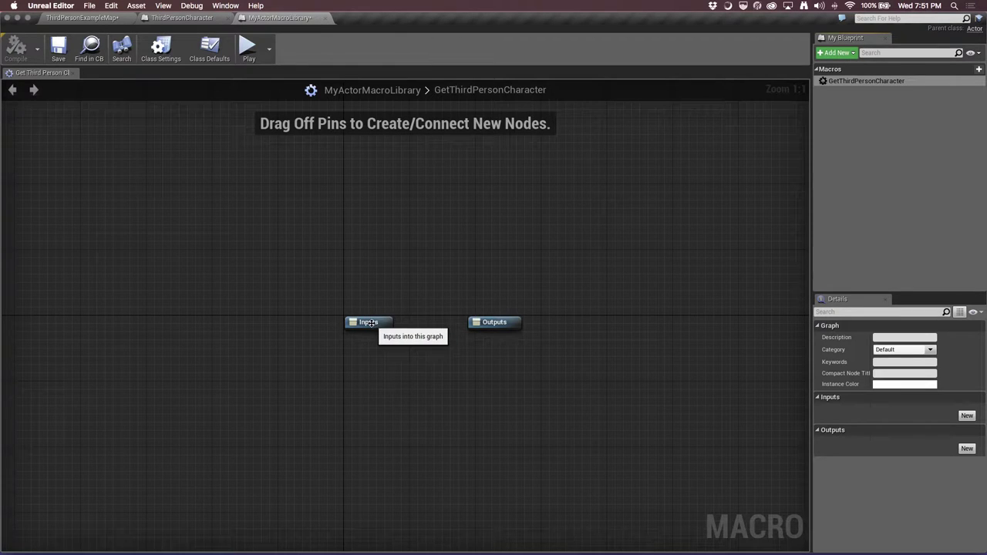
pyautogui.click(878, 337)
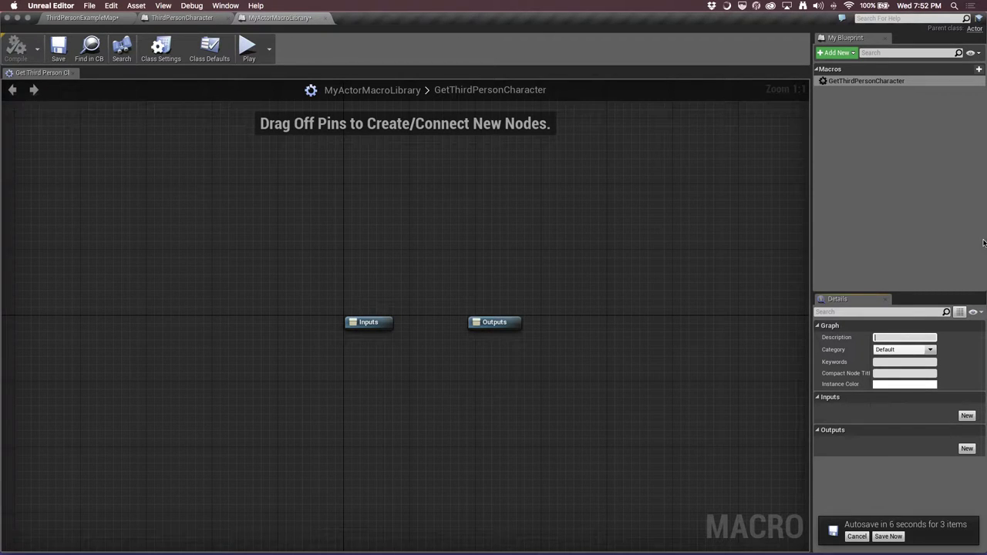
pyautogui.write('Get ')
pyautogui.write('ThirdP')
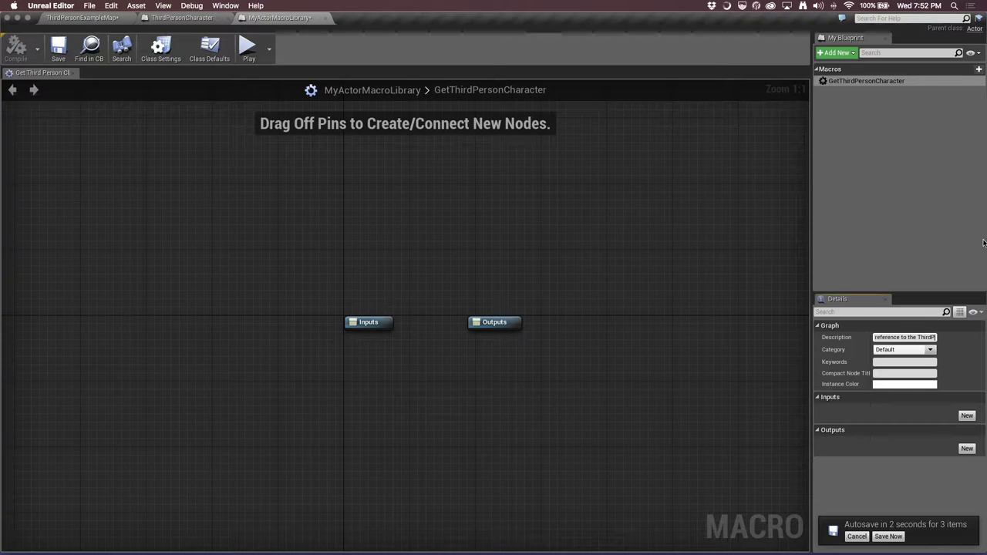
pyautogui.write('c')
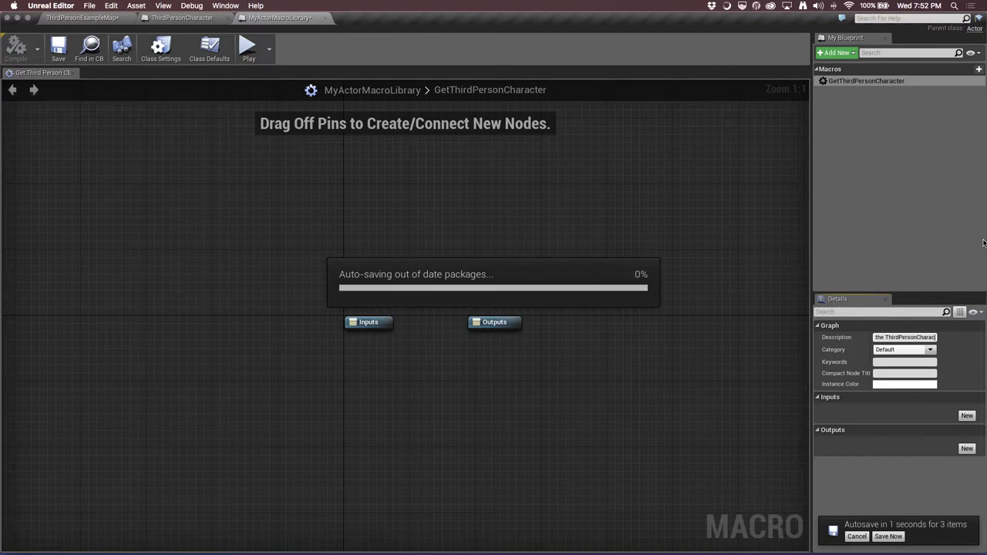
pyautogui.write('ter')
pyautogui.press('Return')
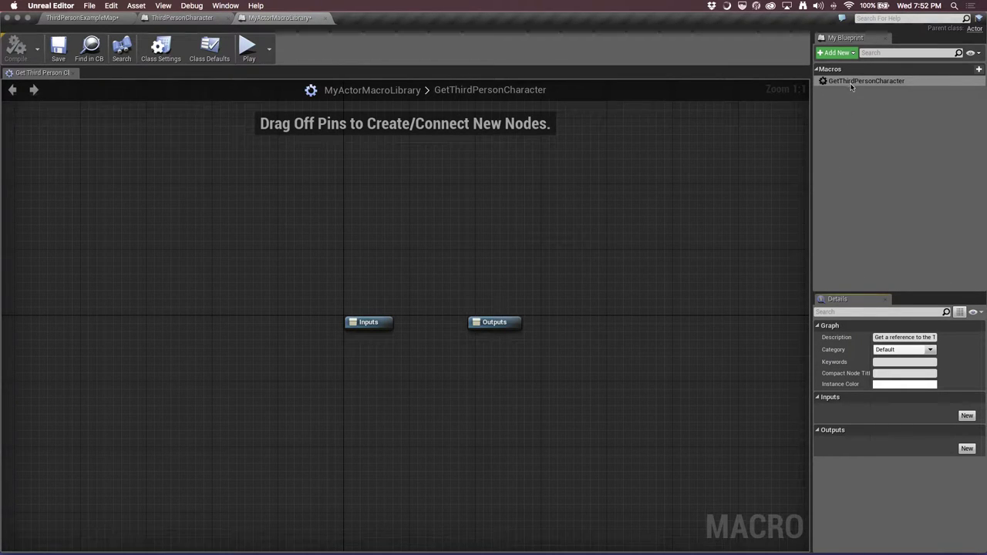
# Add an Exec input pin named In and an Exec output pin named Out to the macro
pyautogui.moveTo(852, 85)
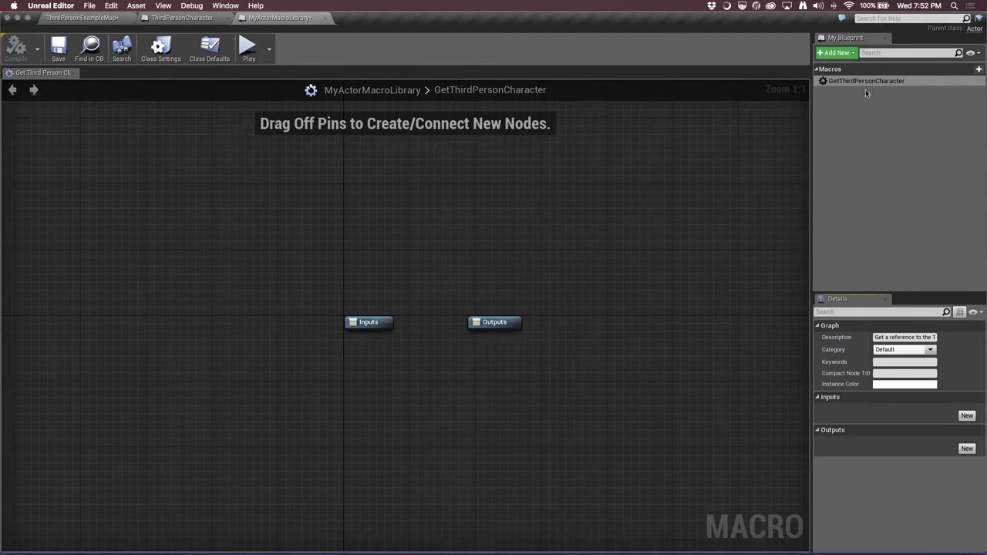
pyautogui.click(965, 415)
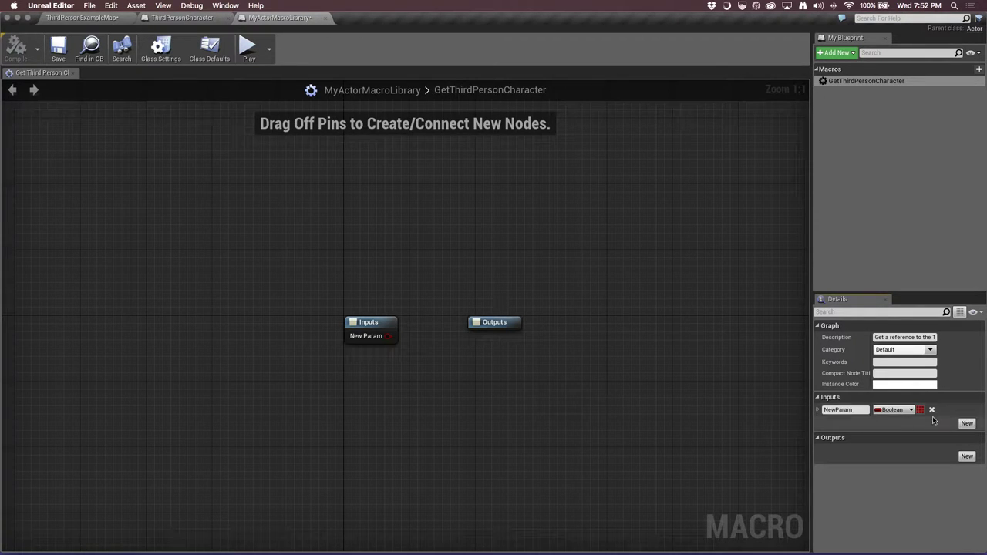
pyautogui.click(879, 409)
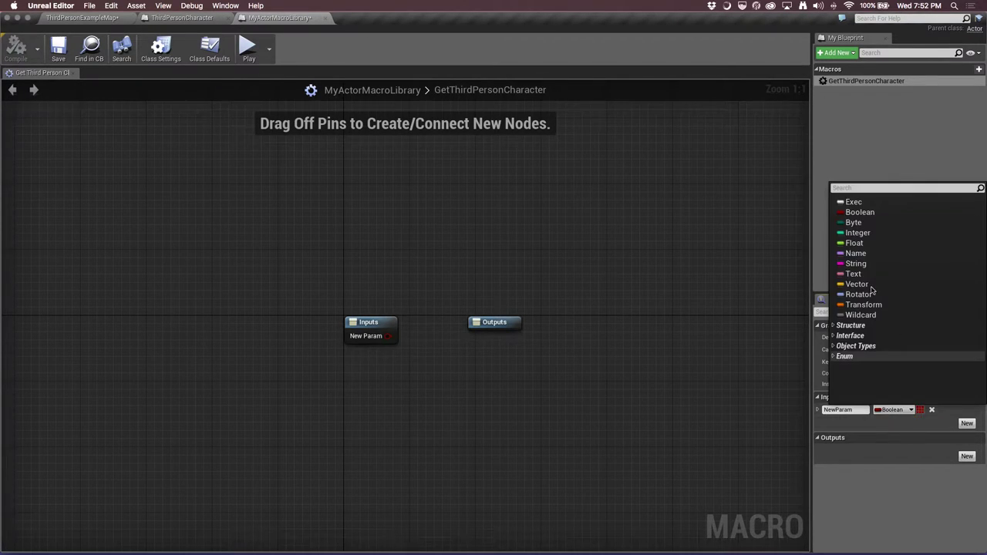
pyautogui.click(848, 203)
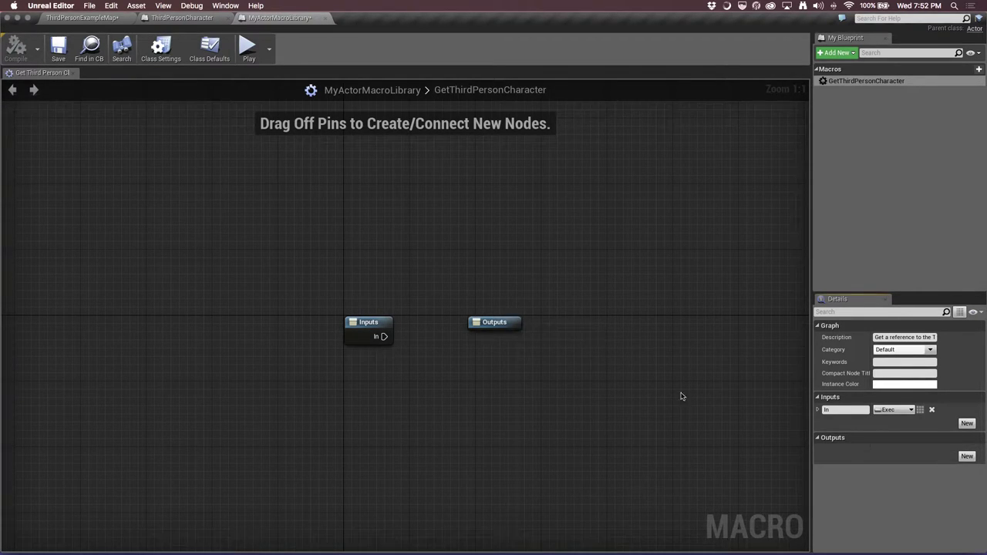
pyautogui.click(963, 456)
pyautogui.write('Out')
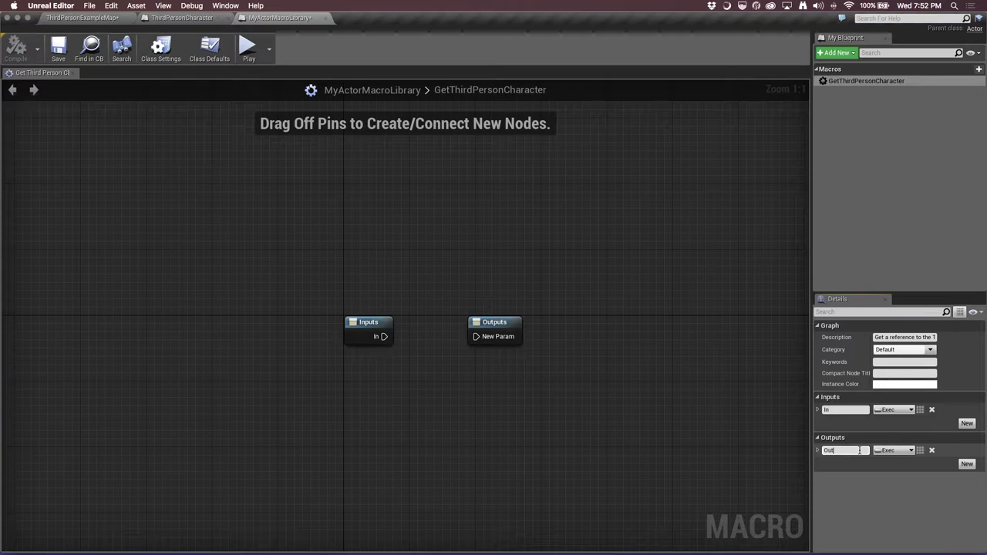
pyautogui.press('Return')
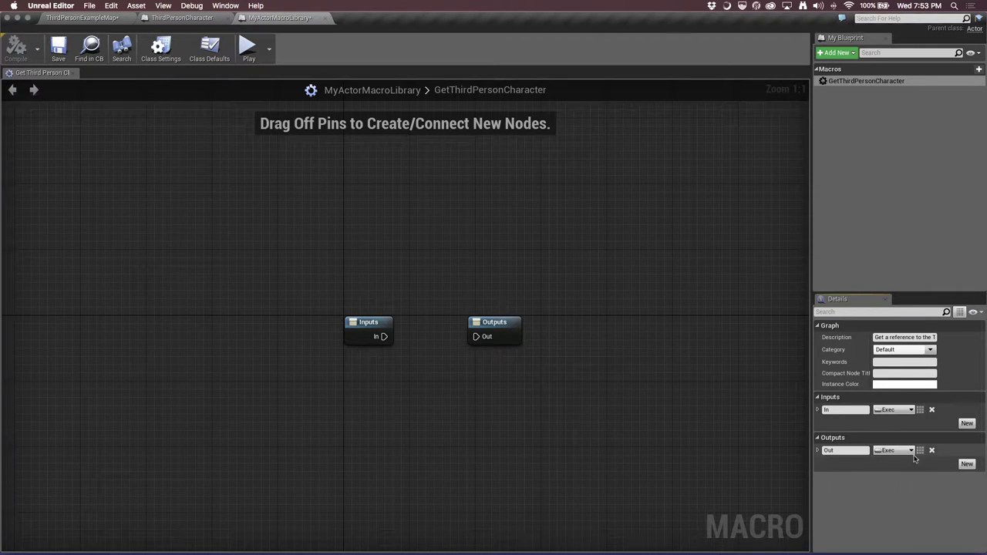
# Add a Get Player Character node from the In pin, with Context Sensitive turned off
pyautogui.moveTo(513, 323); pyautogui.dragTo(586, 323)
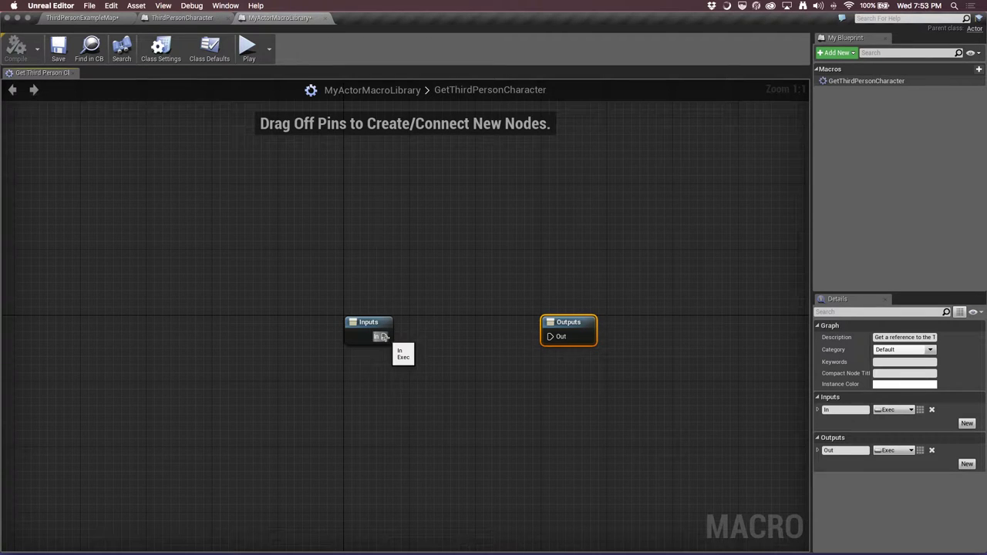
pyautogui.moveTo(384, 337); pyautogui.dragTo(436, 395)
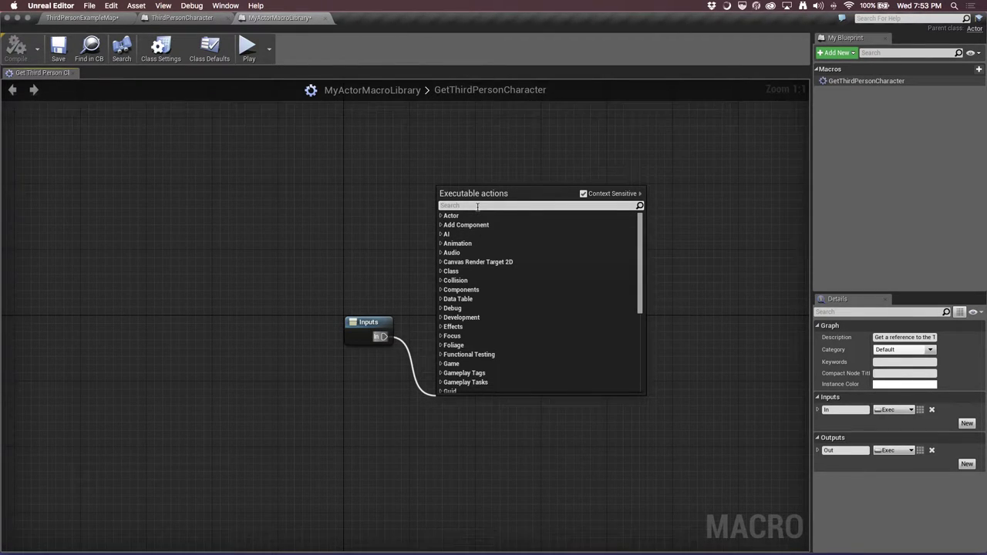
pyautogui.write('get')
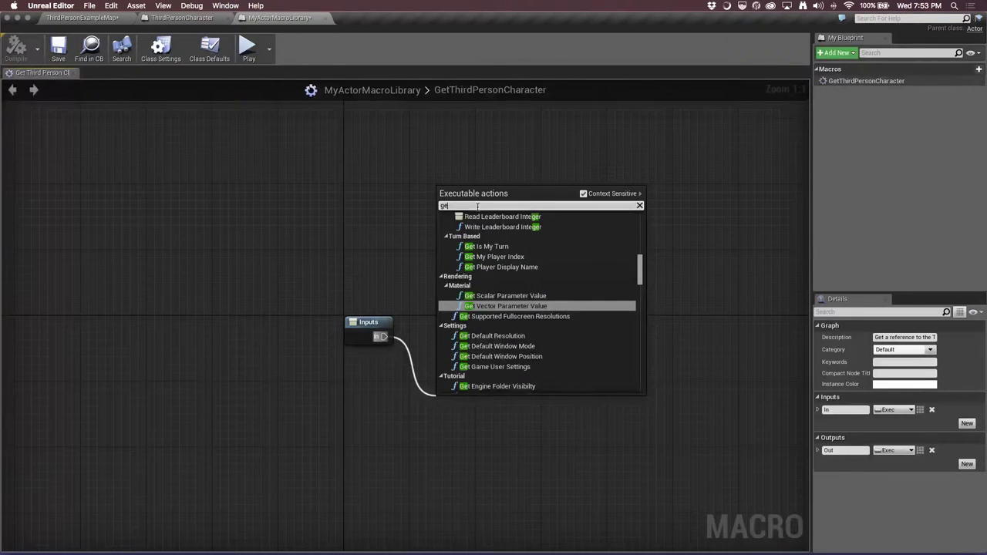
pyautogui.write(' player')
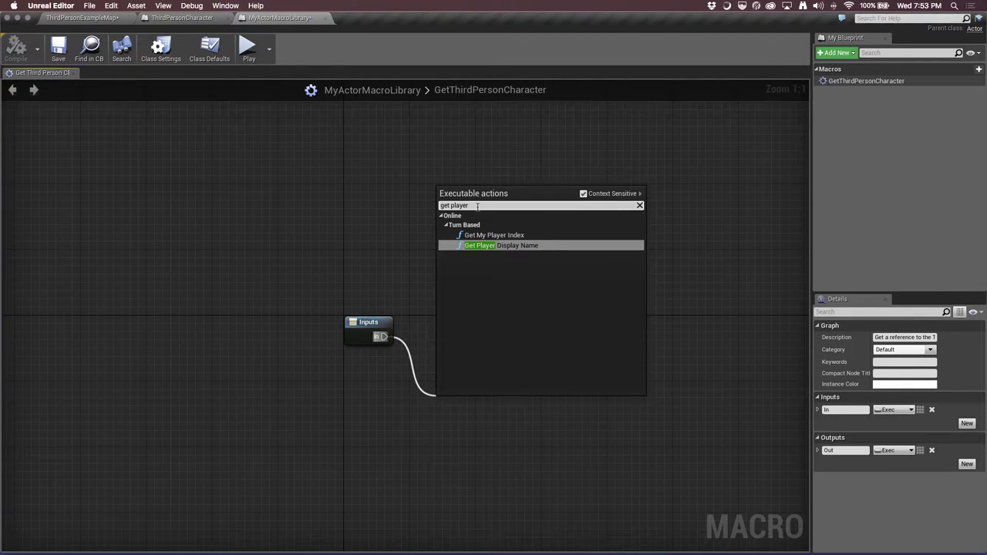
pyautogui.click(582, 194)
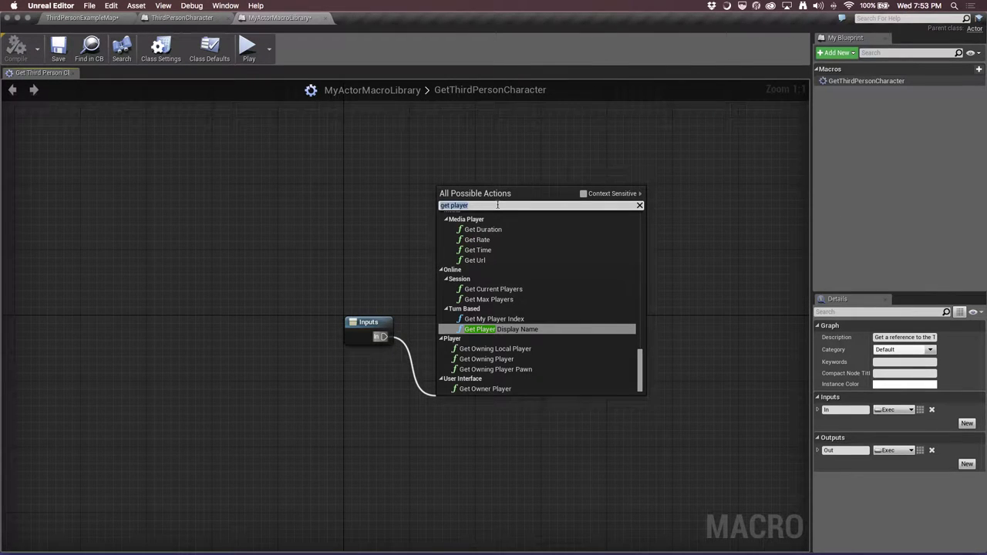
pyautogui.click(497, 205)
pyautogui.write('char')
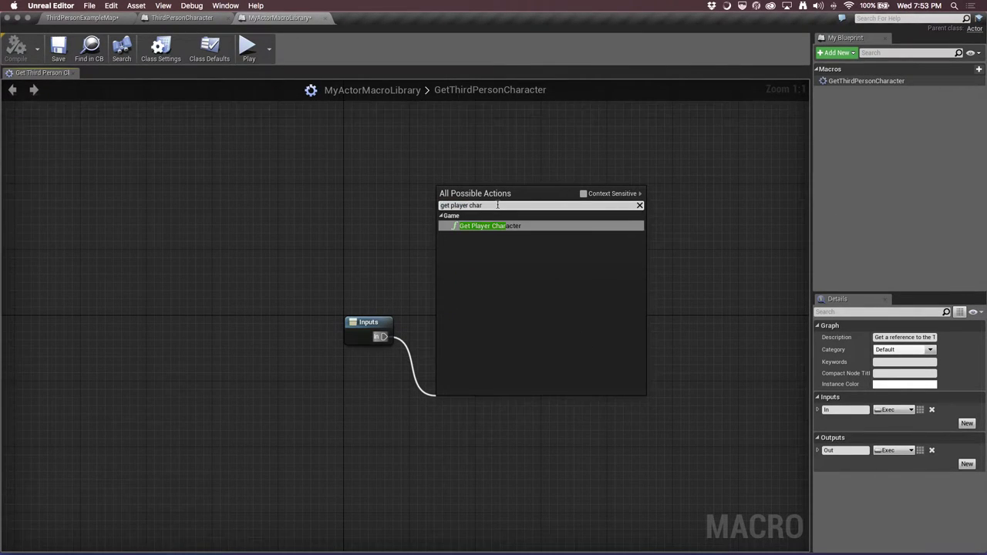
pyautogui.press('Return')
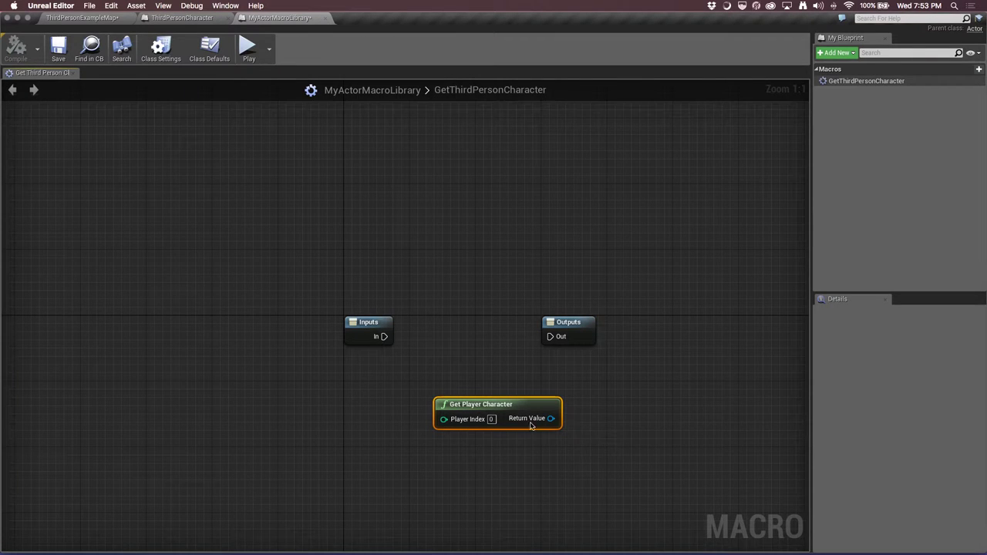
# Move the Get Player Character node to the left, just below the Inputs node
pyautogui.moveTo(470, 400); pyautogui.dragTo(436, 384)
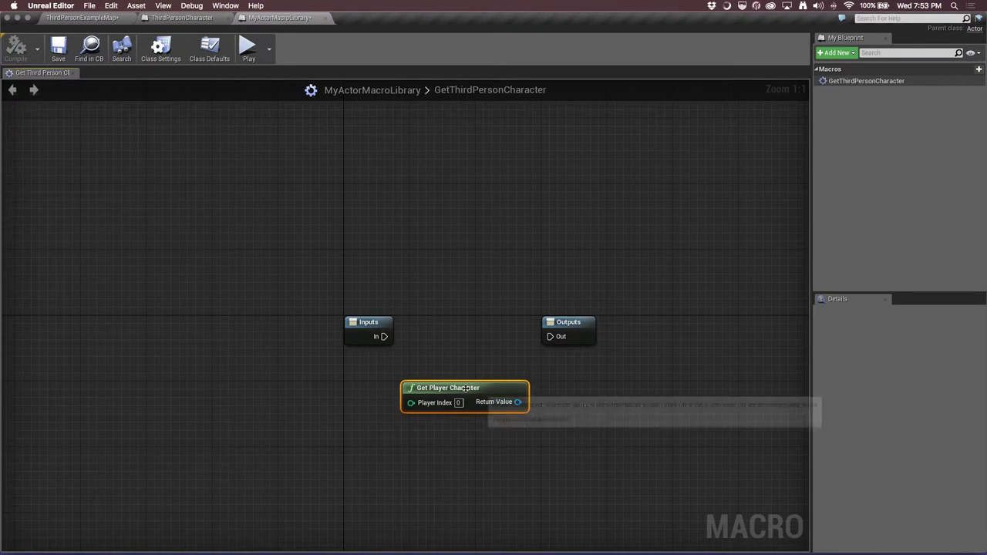
pyautogui.moveTo(468, 388); pyautogui.dragTo(396, 390)
pyautogui.moveTo(499, 222); pyautogui.dragTo(500, 245, button='right')
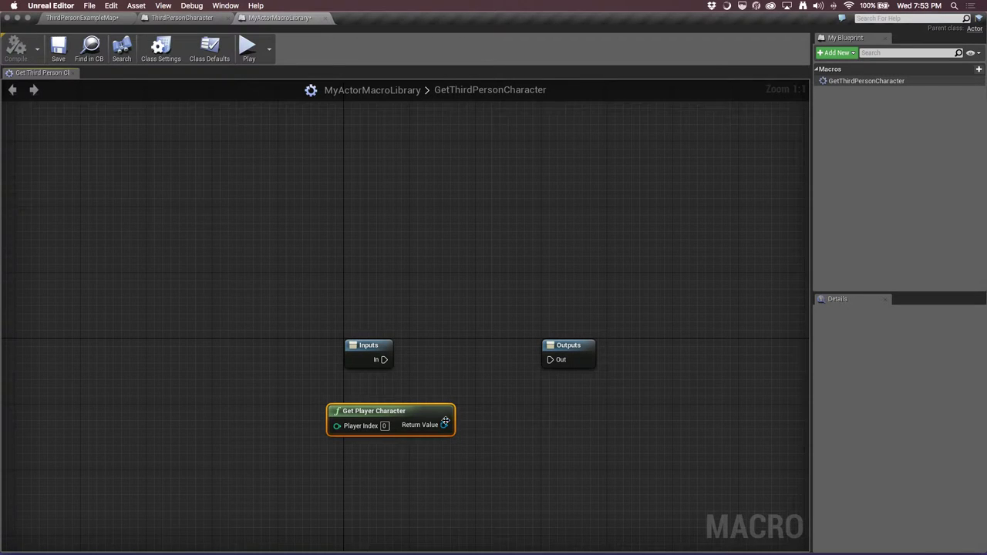
pyautogui.moveTo(445, 424); pyautogui.dragTo(459, 343)
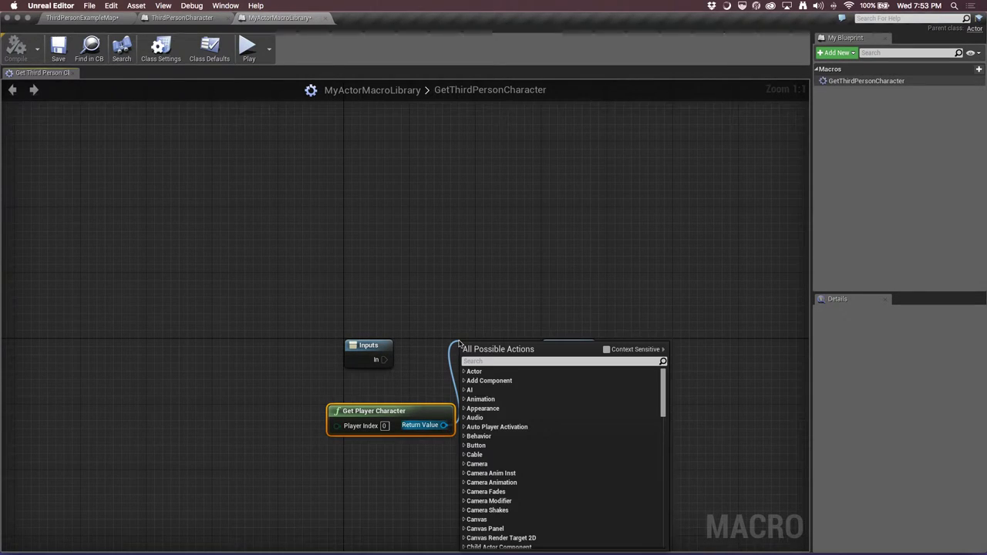
# Add a Cast To ThirdPersonCharacter node and place it between the Inputs and Outputs nodes
pyautogui.write('c')
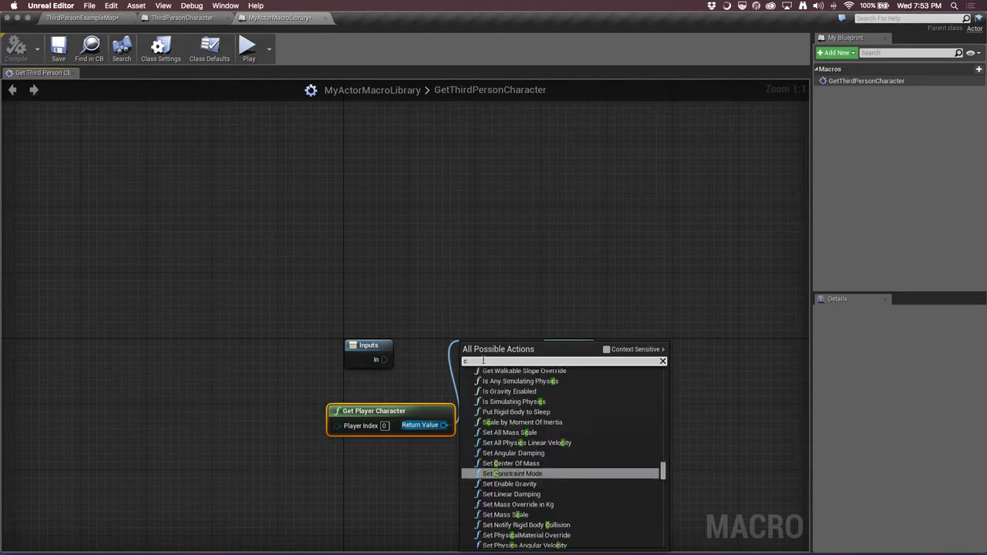
pyautogui.write('ast')
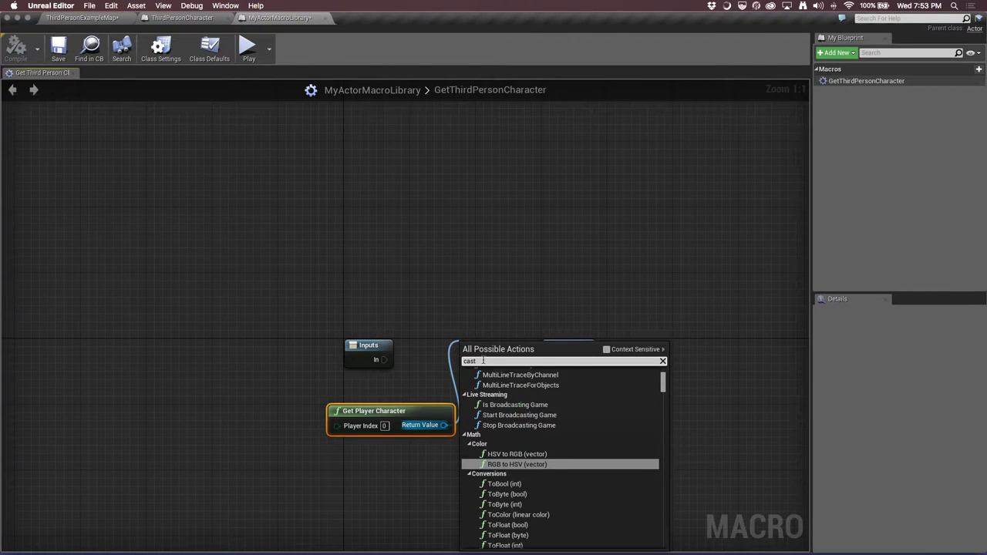
pyautogui.write(' third')
pyautogui.press('Return')
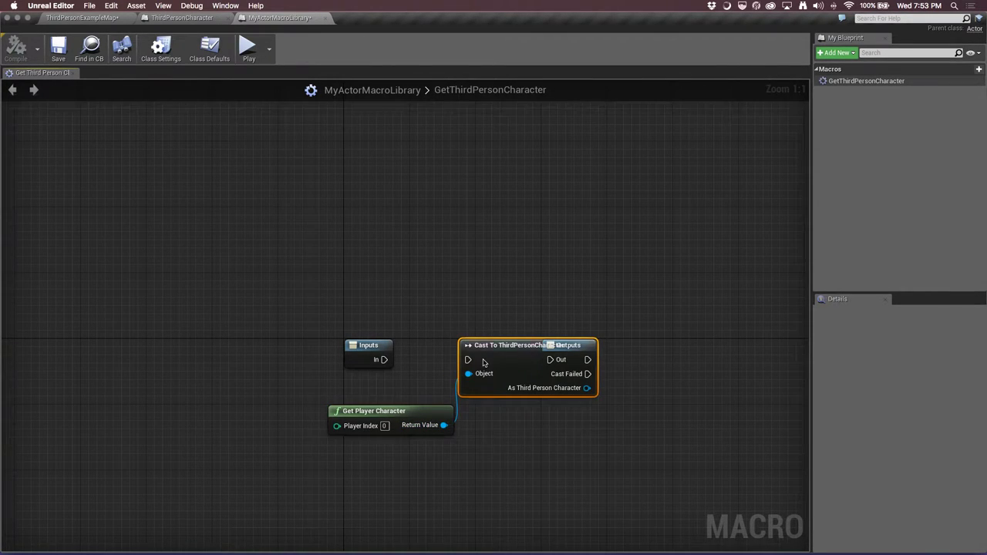
pyautogui.moveTo(497, 347); pyautogui.dragTo(538, 428)
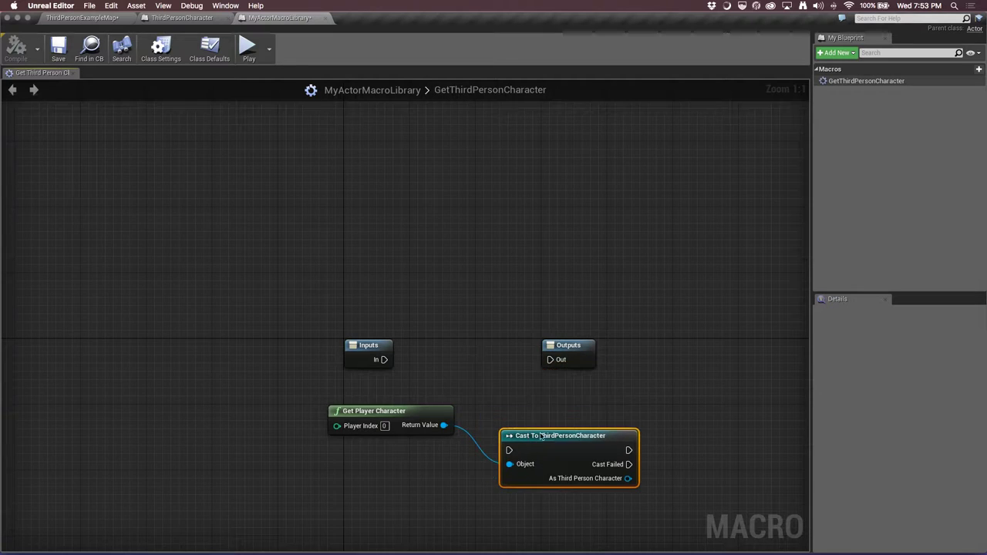
pyautogui.moveTo(569, 347); pyautogui.dragTo(676, 340)
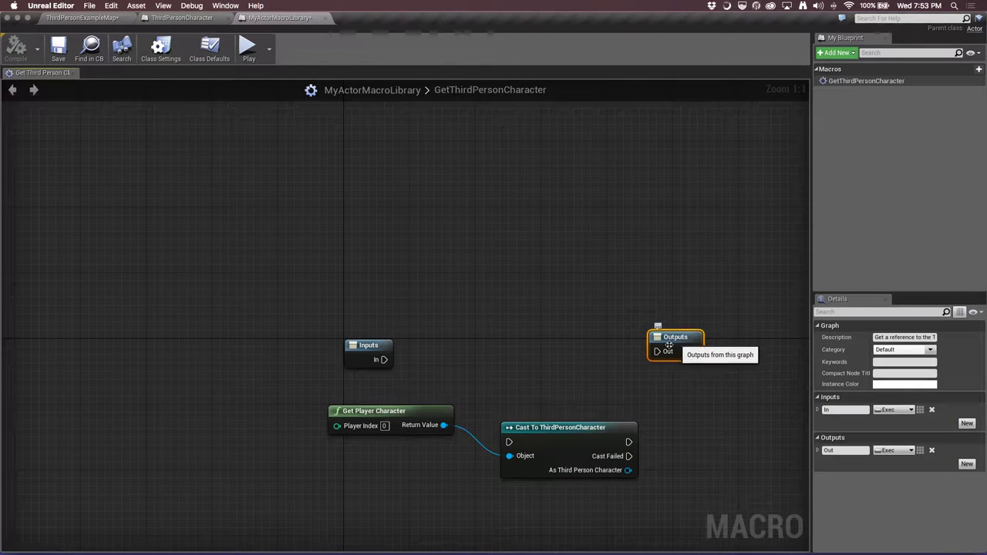
pyautogui.moveTo(551, 429); pyautogui.dragTo(533, 338)
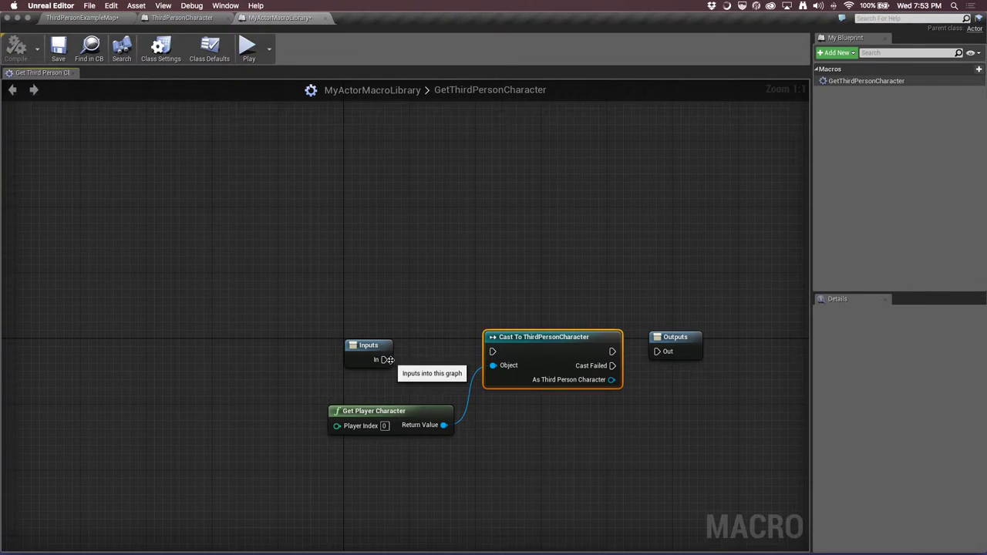
# Wire In into the cast's execution input and the cast's execution output into Out
pyautogui.moveTo(384, 360); pyautogui.dragTo(494, 351)
pyautogui.moveTo(444, 425); pyautogui.dragTo(493, 365)
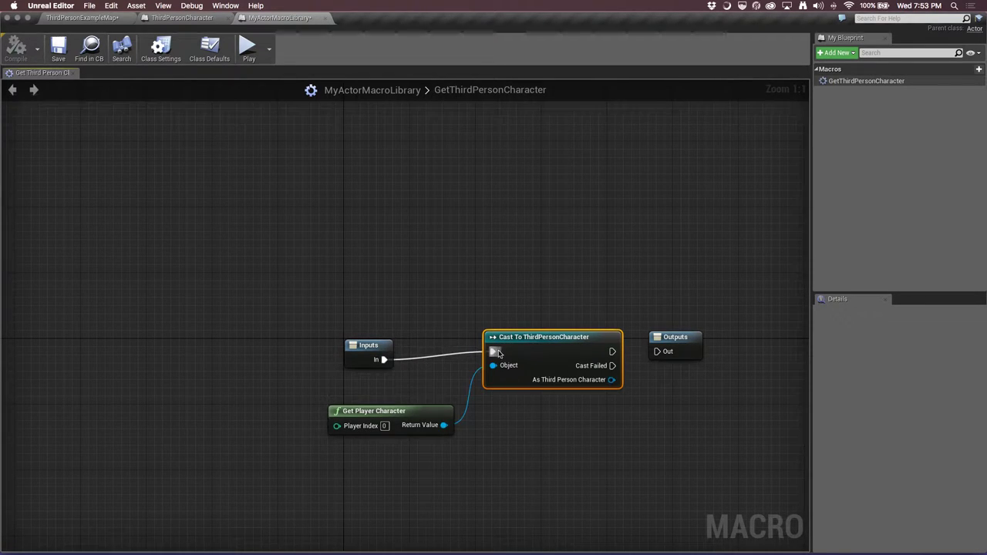
pyautogui.moveTo(613, 352); pyautogui.dragTo(657, 351)
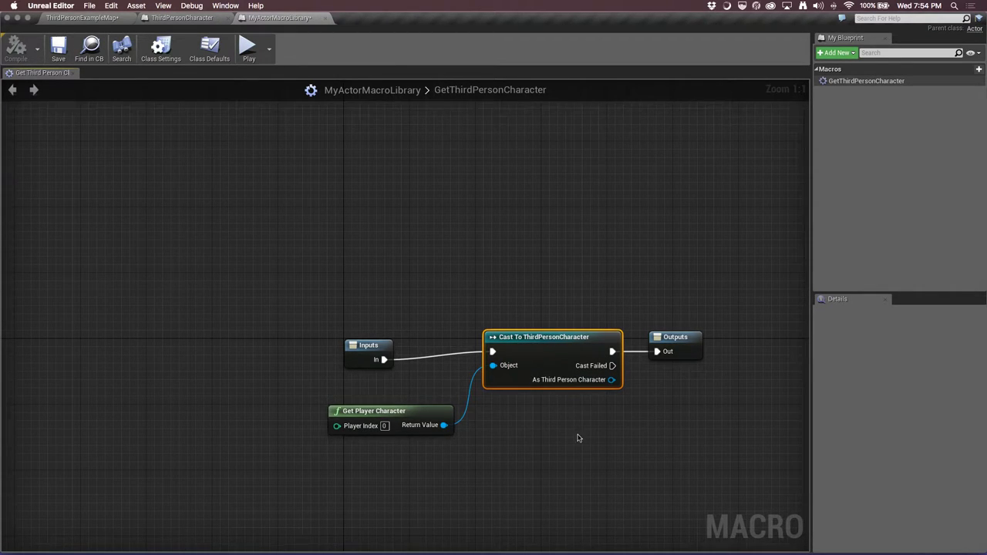
# Add a new macro output typed as a Third Person Character object reference
pyautogui.click(682, 349)
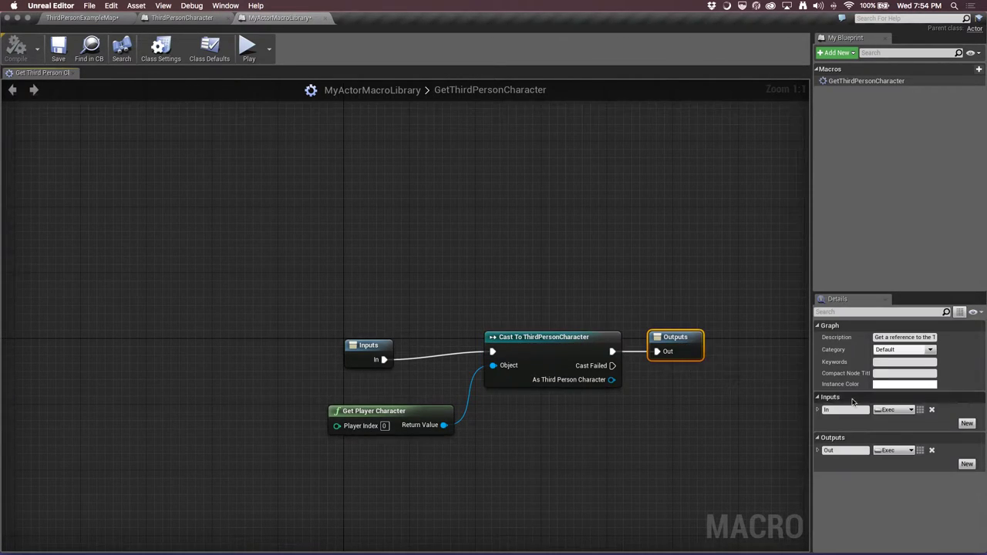
pyautogui.click(965, 463)
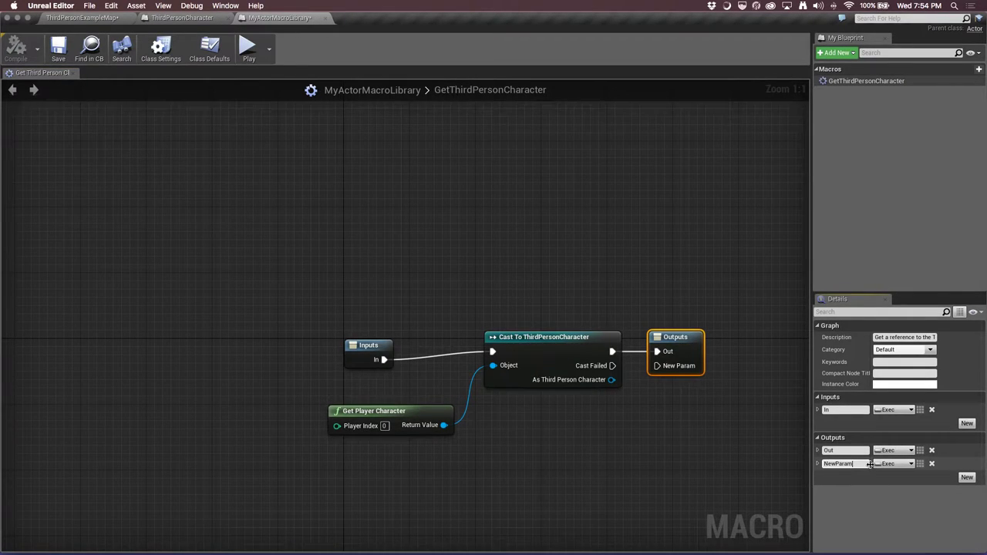
pyautogui.click(892, 464)
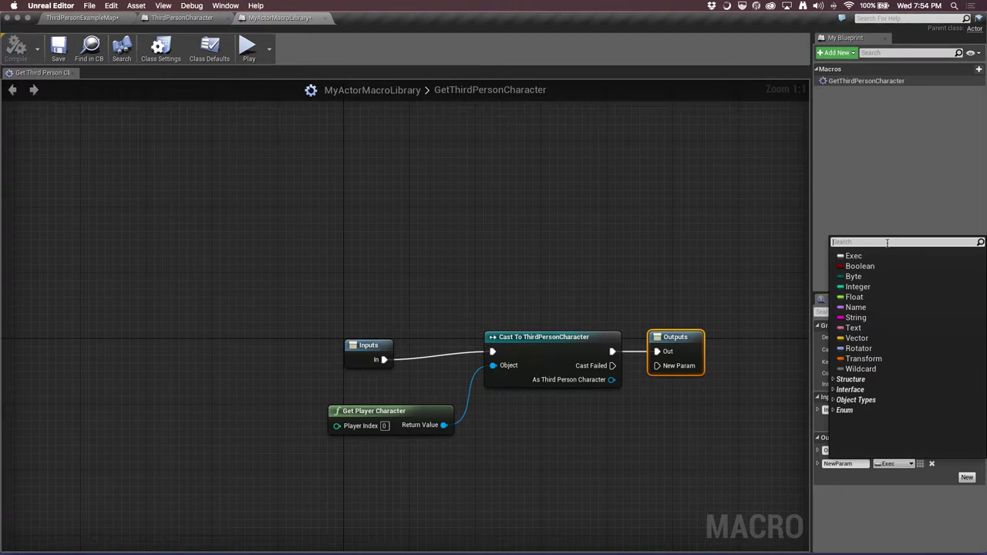
pyautogui.write('thir')
pyautogui.press('Down')
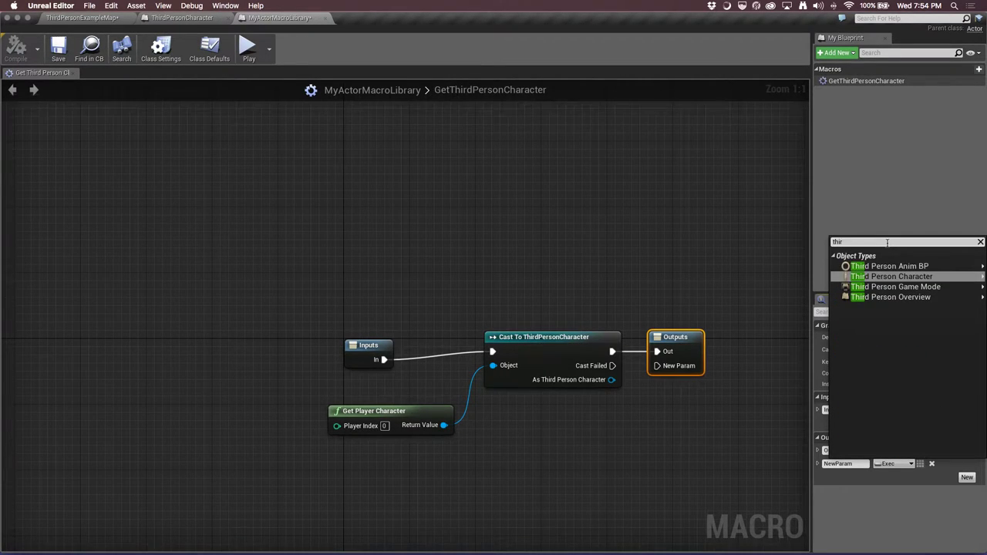
pyautogui.press('Return')
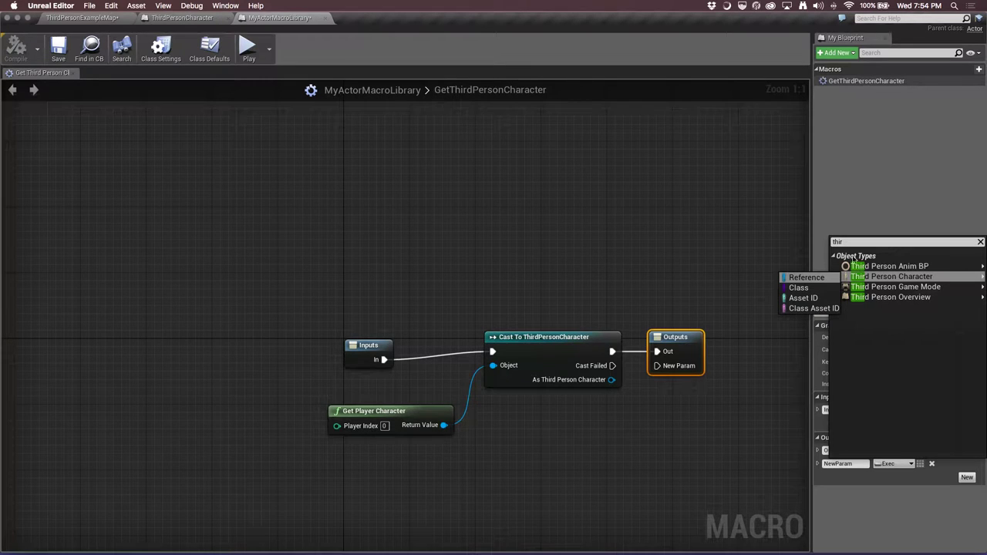
pyautogui.click(819, 277)
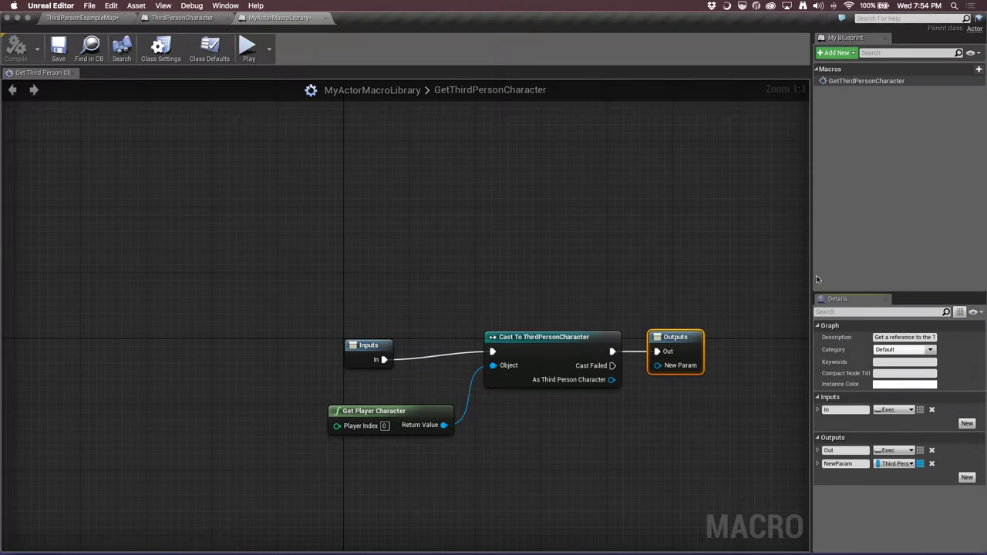
# Rename the output ThirdPersonCharacter and wire the cast's As Third Person Character pin into it
pyautogui.doubleClick(846, 463)
pyautogui.write('ThirdP')
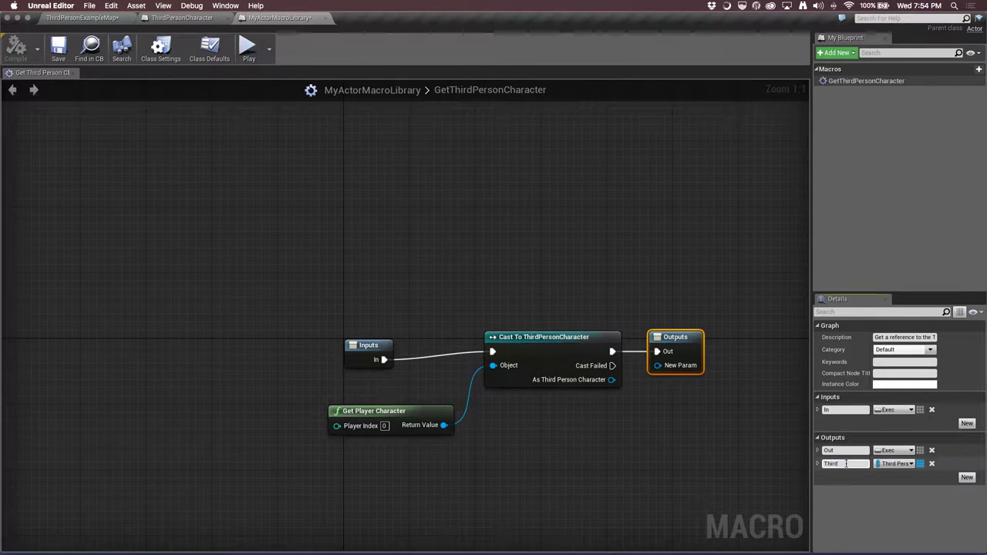
pyautogui.write('ersonChar')
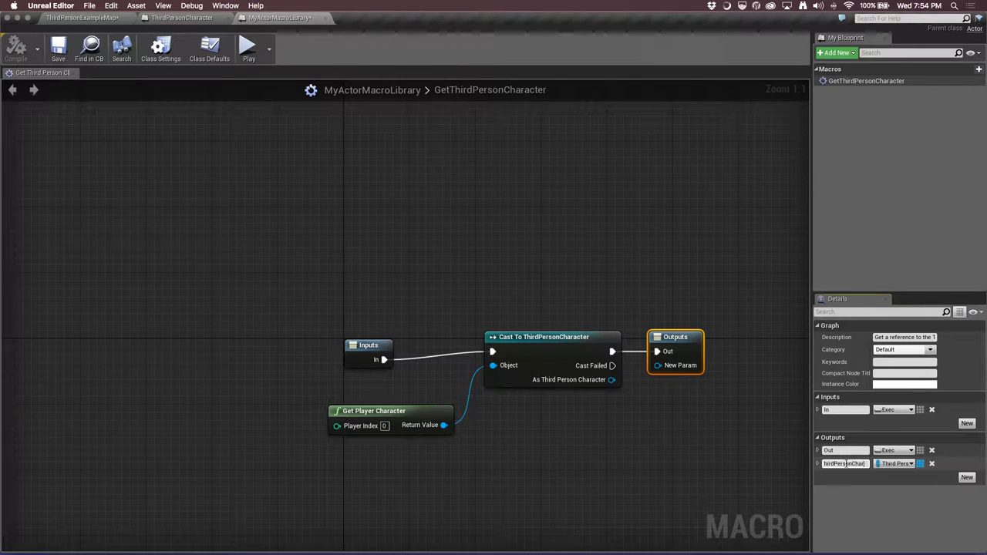
pyautogui.write('acter')
pyautogui.press('Return')
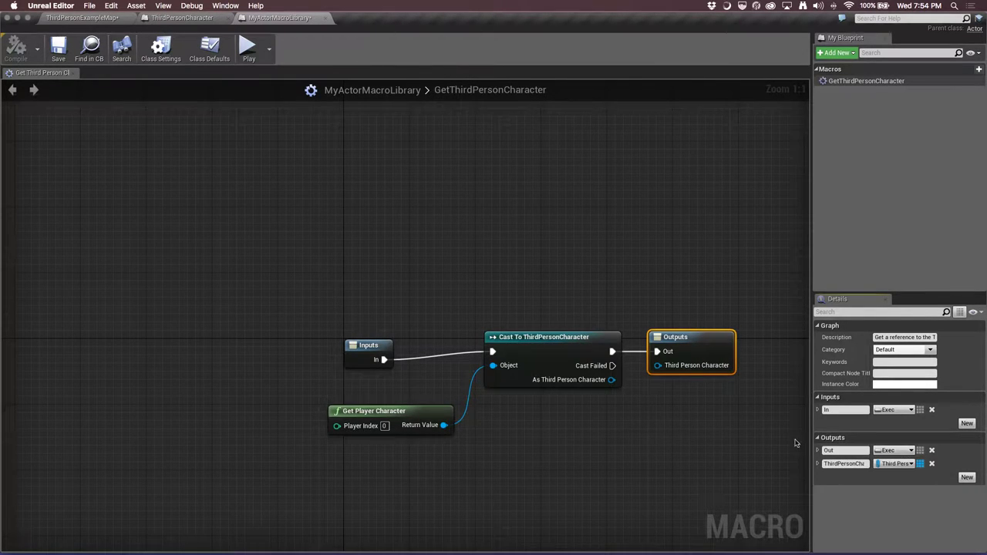
pyautogui.moveTo(611, 379); pyautogui.dragTo(660, 377)
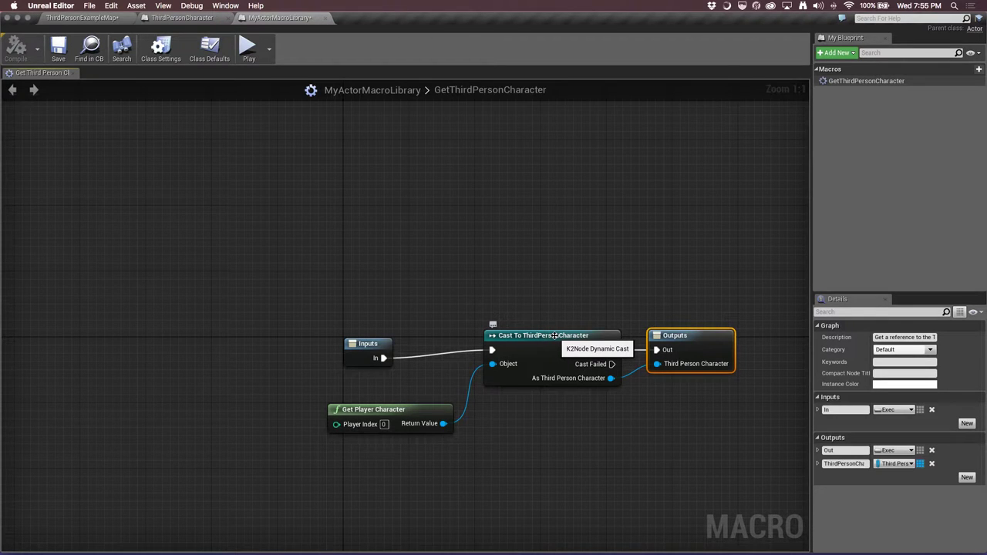
# Raise the Cast To ThirdPersonCharacter and Outputs nodes so they sit level with each other
pyautogui.moveTo(554, 335)
pyautogui.mouseDown()
pyautogui.moveTo(539, 336)
pyautogui.moveTo(547, 318)
pyautogui.mouseUp()
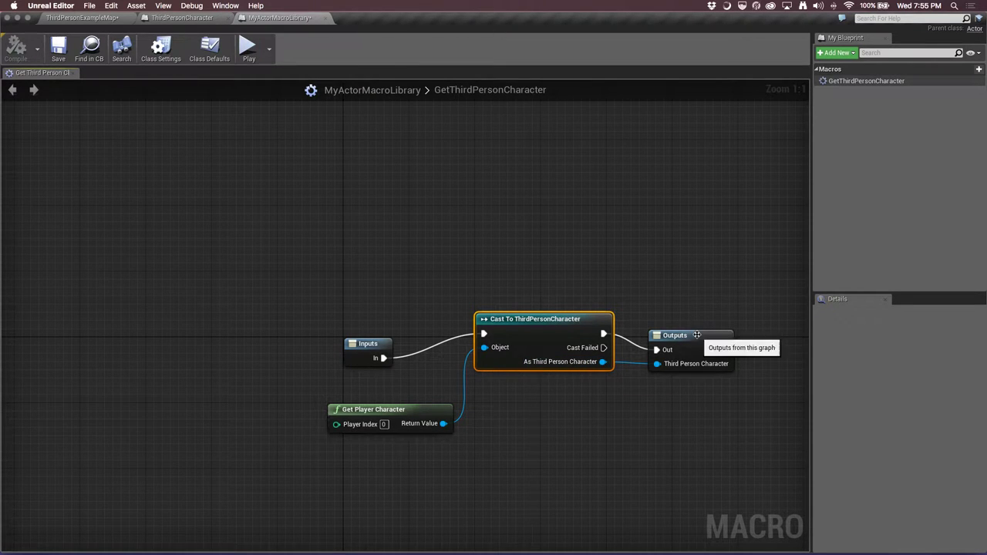
pyautogui.moveTo(698, 339); pyautogui.dragTo(712, 323)
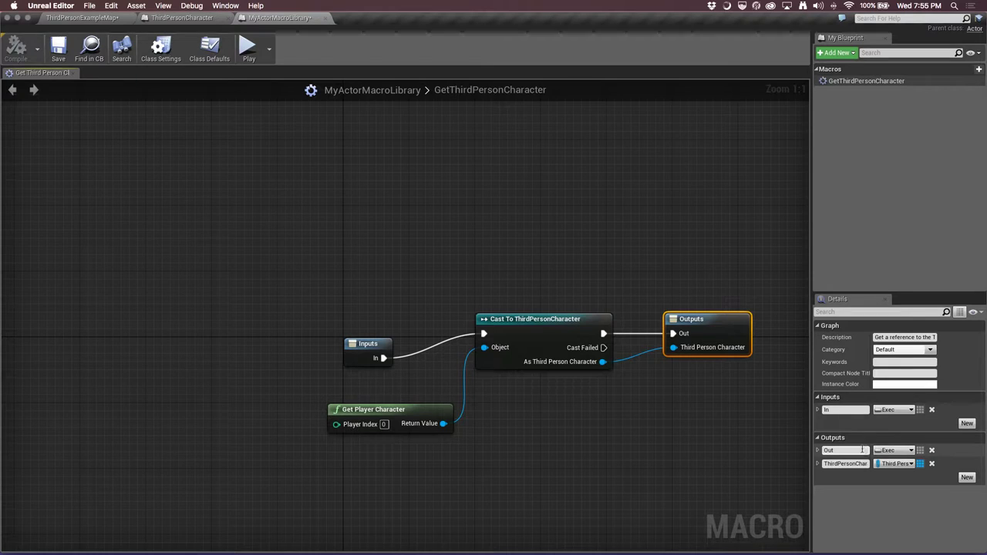
# Add an Exec output named Failed above ThirdPersonCharacter and wire Cast Failed into it
pyautogui.click(966, 479)
pyautogui.write('Failed')
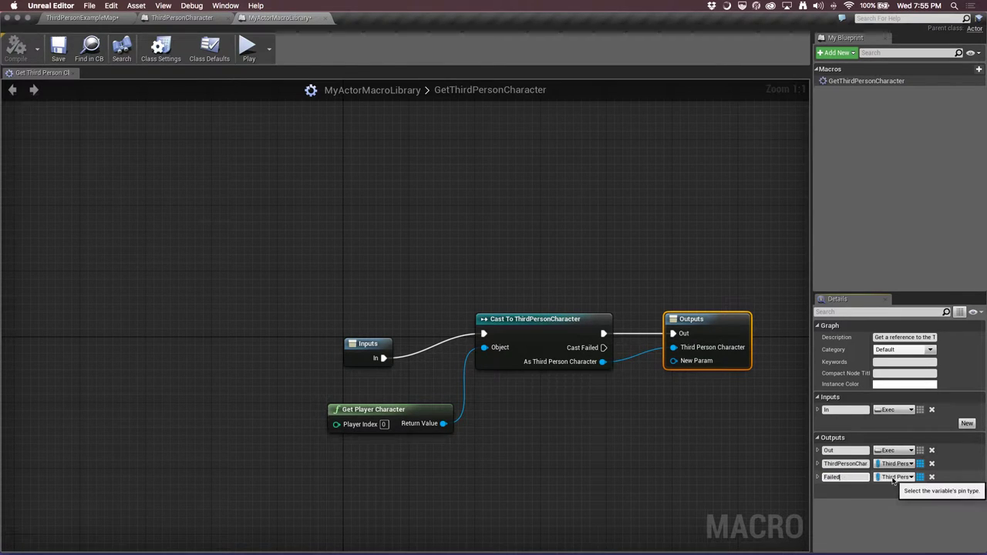
pyautogui.click(894, 476)
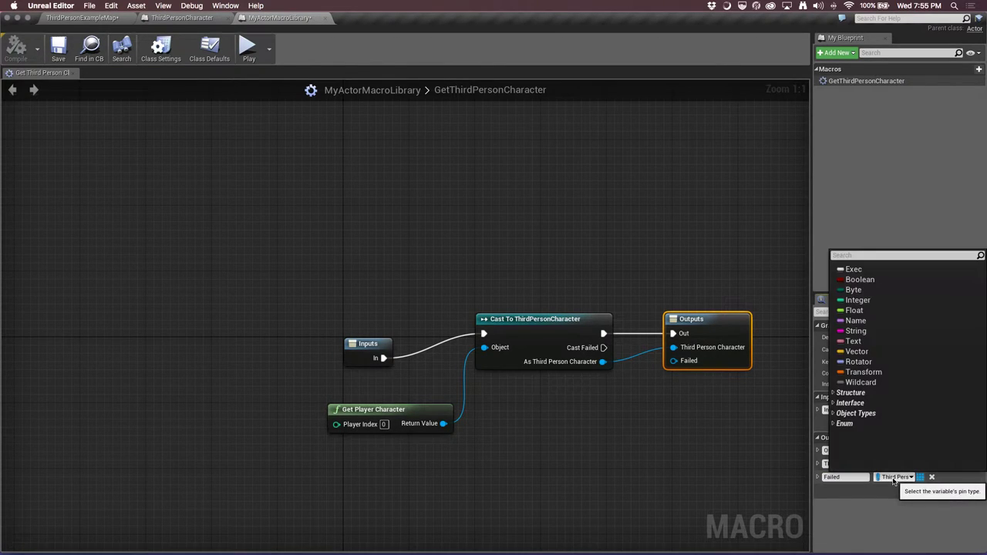
pyautogui.click(862, 270)
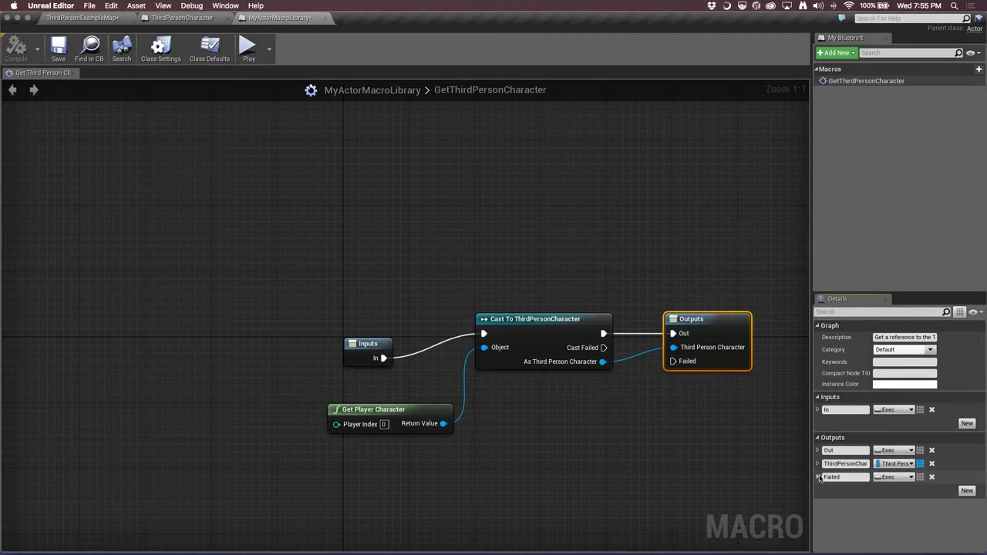
pyautogui.click(942, 478)
pyautogui.click(957, 491)
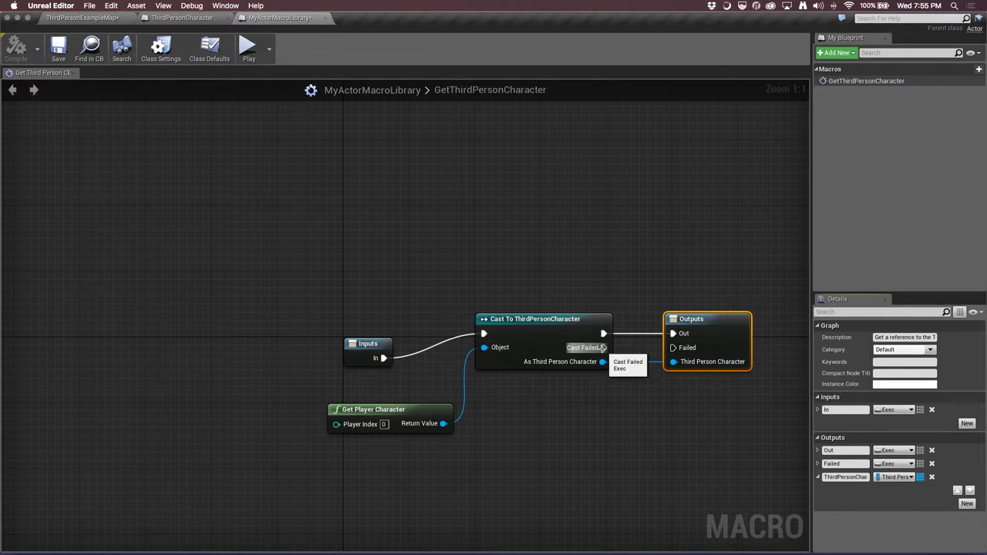
pyautogui.moveTo(602, 348); pyautogui.dragTo(672, 348)
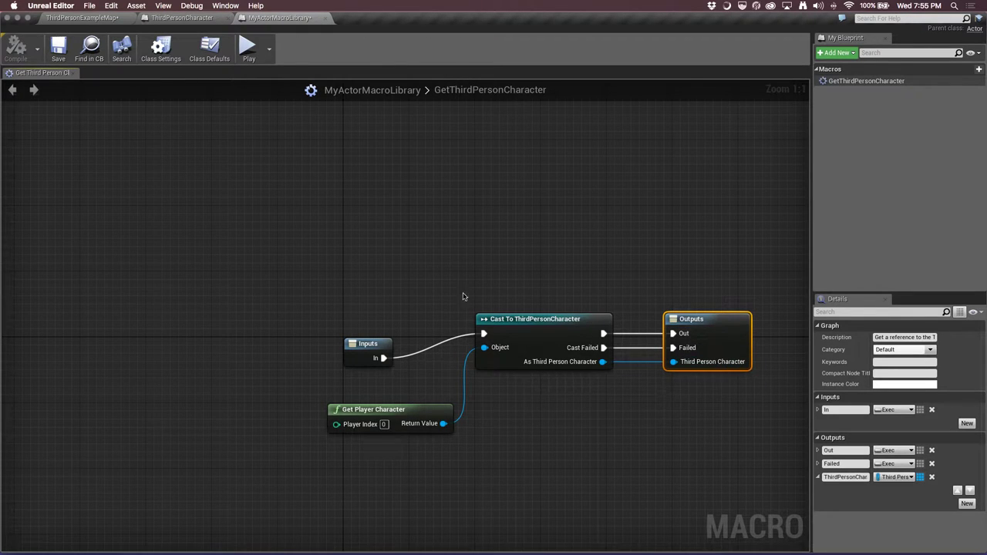
# Save the MyActorMacroLibrary macro library
pyautogui.click(414, 165)
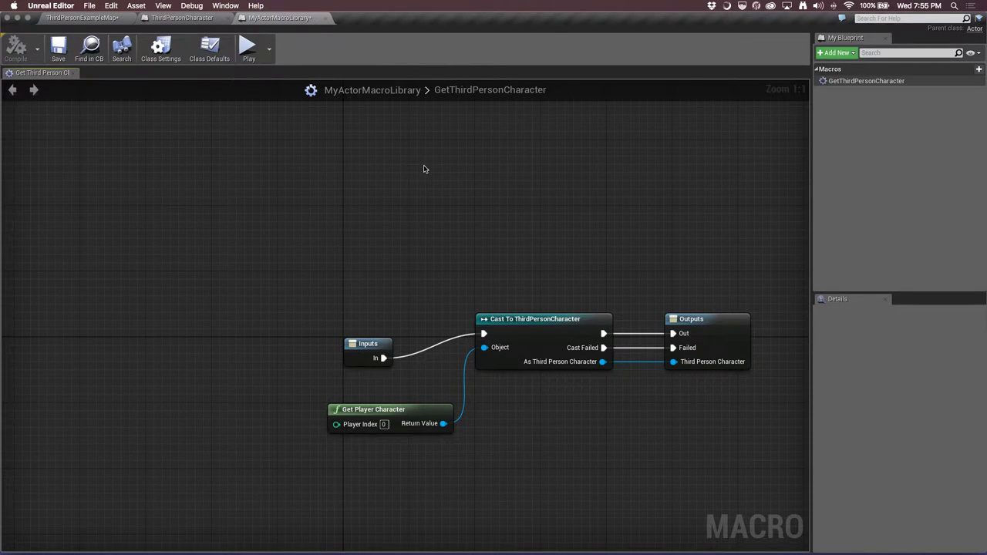
pyautogui.click(59, 48)
pyautogui.click(61, 50)
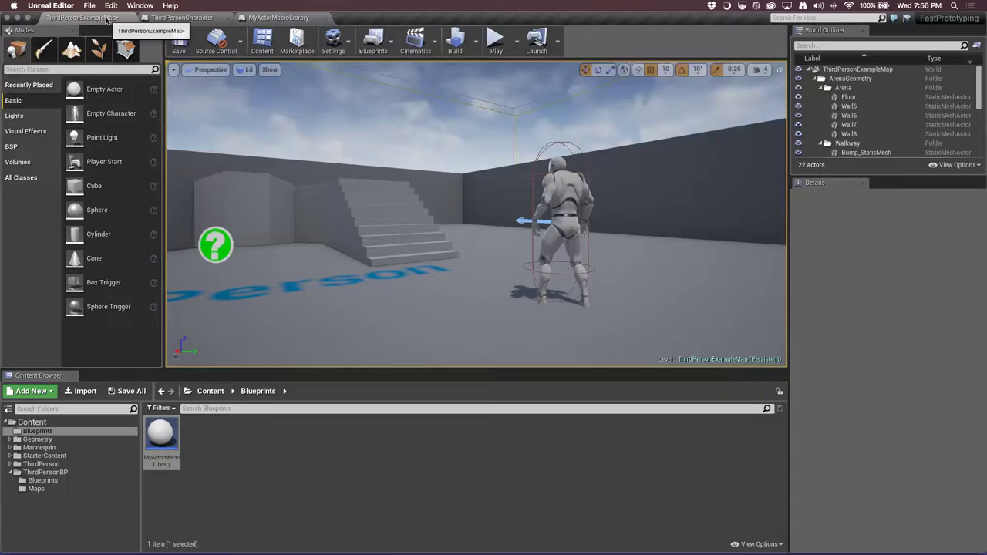
# Return to ThirdPersonExampleMap and open its Level Blueprint from the Blueprints menu
pyautogui.click(116, 17)
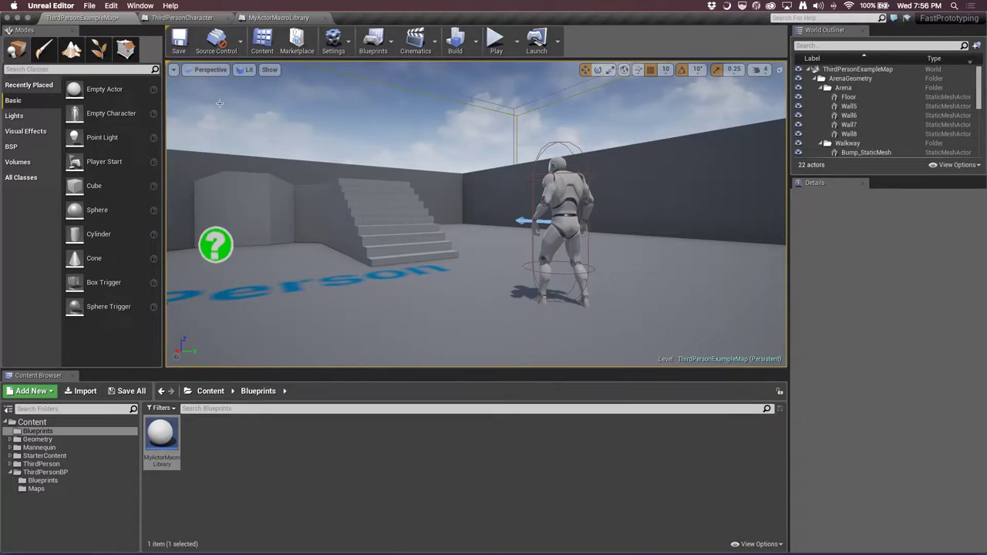
pyautogui.click(392, 48)
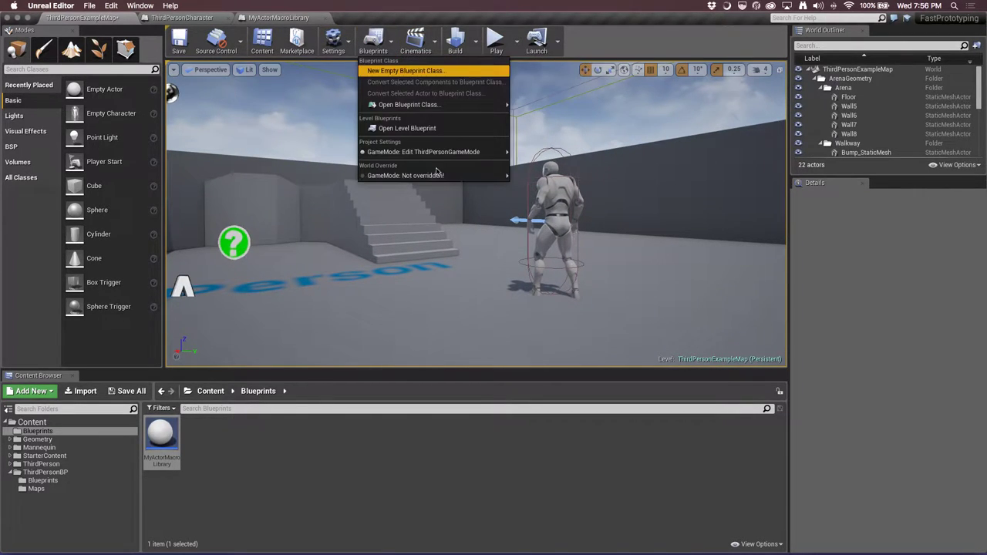
pyautogui.click(439, 129)
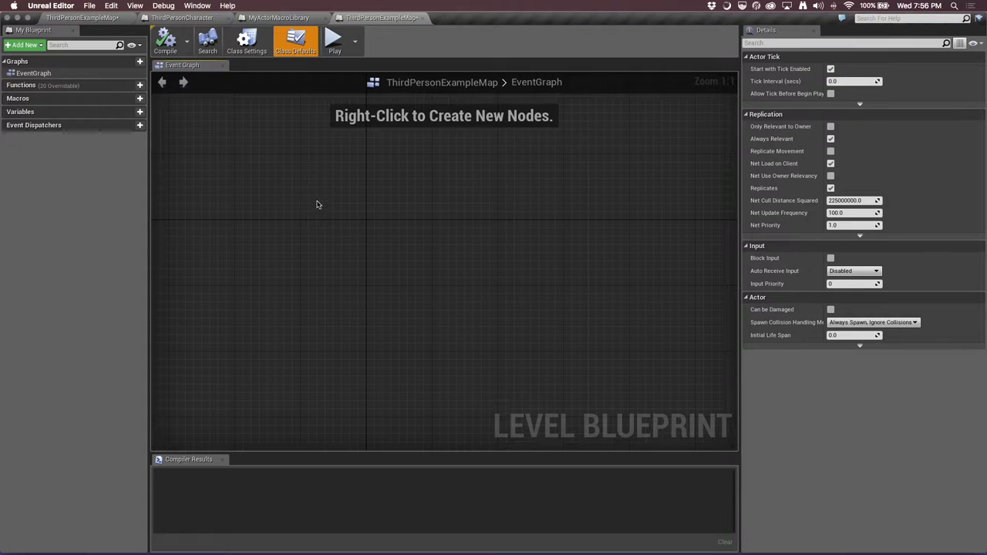
# Paste an Event BeginPlay node and connect it to a GetThirdPersonCharacter macro node
pyautogui.press('super+v')
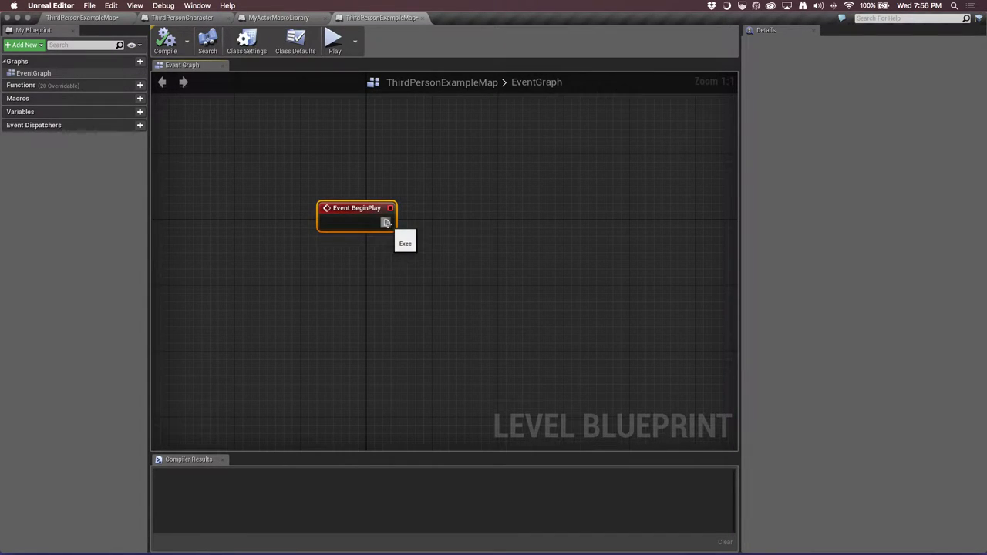
pyautogui.moveTo(385, 223); pyautogui.dragTo(455, 190)
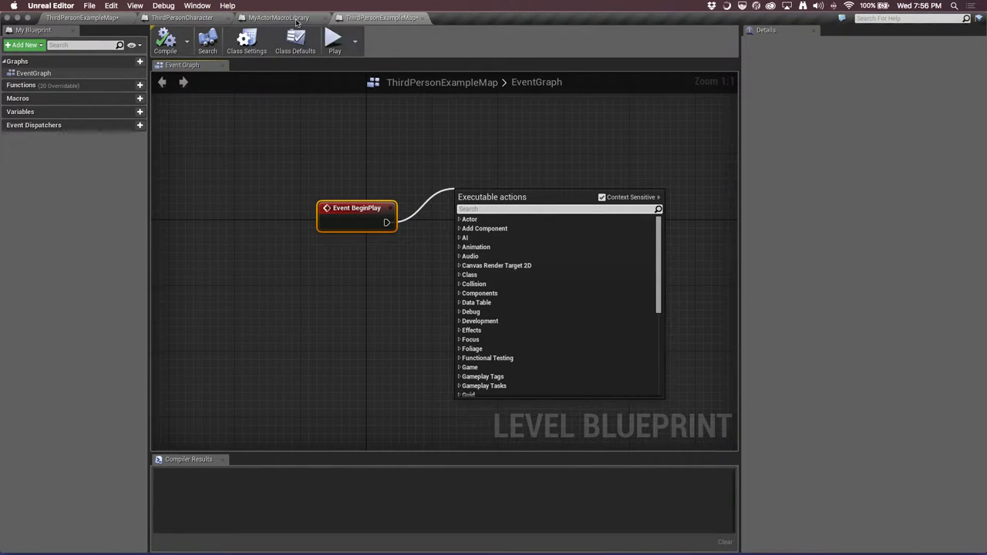
pyautogui.write('g')
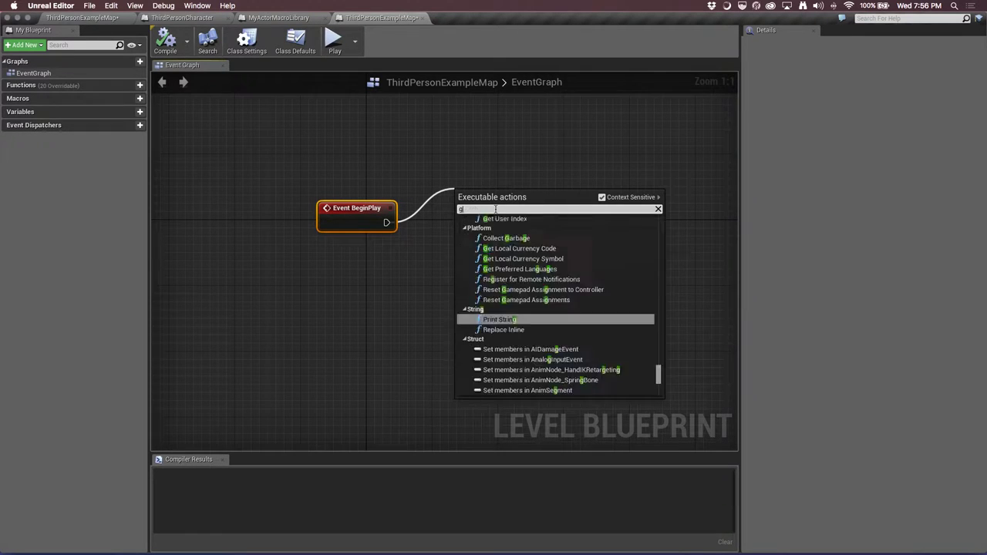
pyautogui.write('et third')
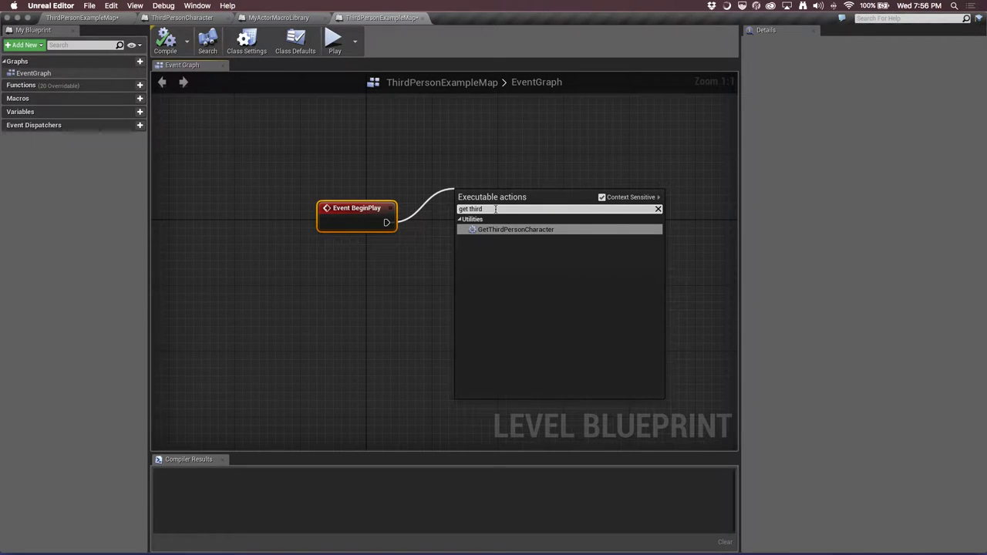
pyautogui.press('Return')
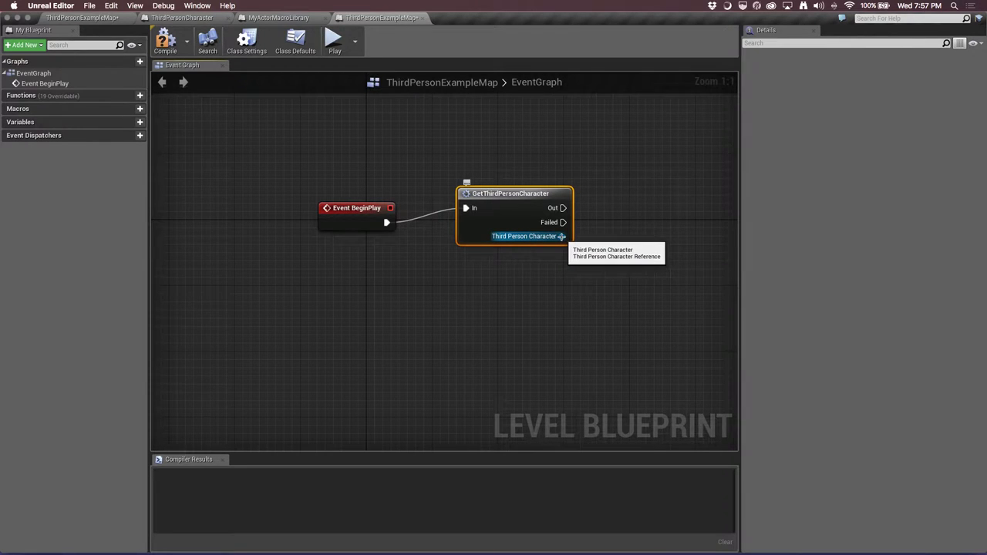
# Add a GetActorTransform node targeting the macro's Third Person Character reference
pyautogui.moveTo(562, 236); pyautogui.dragTo(622, 303)
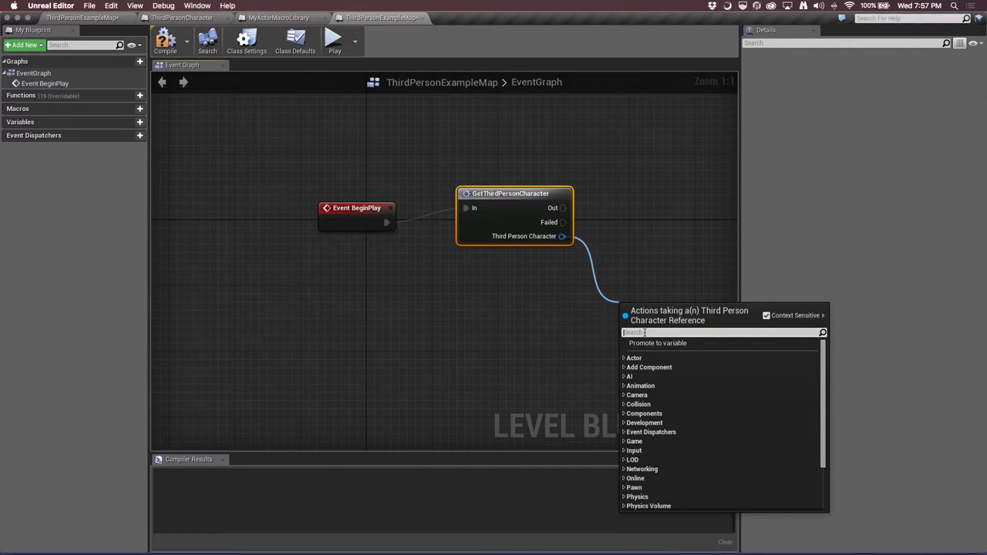
pyautogui.write('get trans')
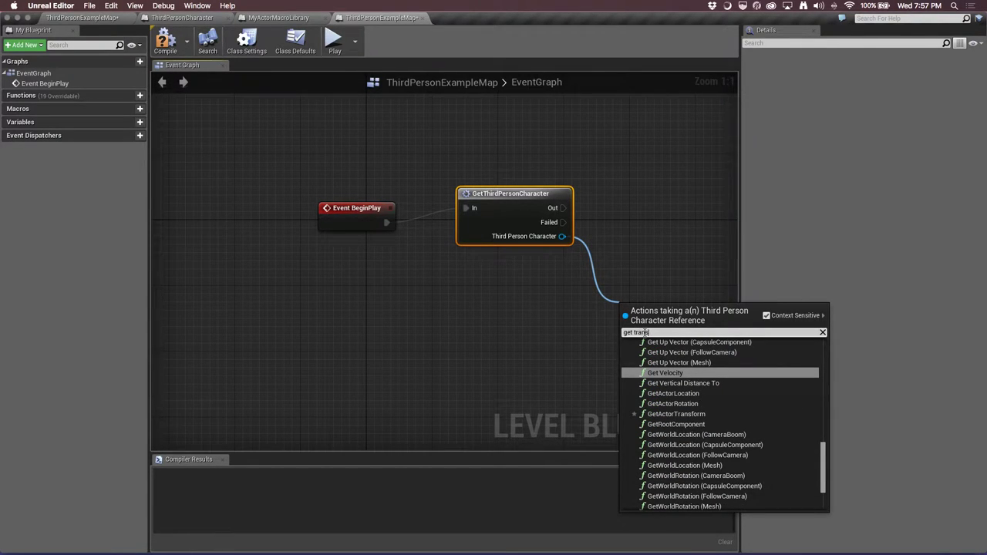
pyautogui.press('BackSpace')
pyautogui.press('BackSpace')
pyautogui.press('BackSpace')
pyautogui.press('BackSpace')
pyautogui.press('BackSpace')
pyautogui.write('actor')
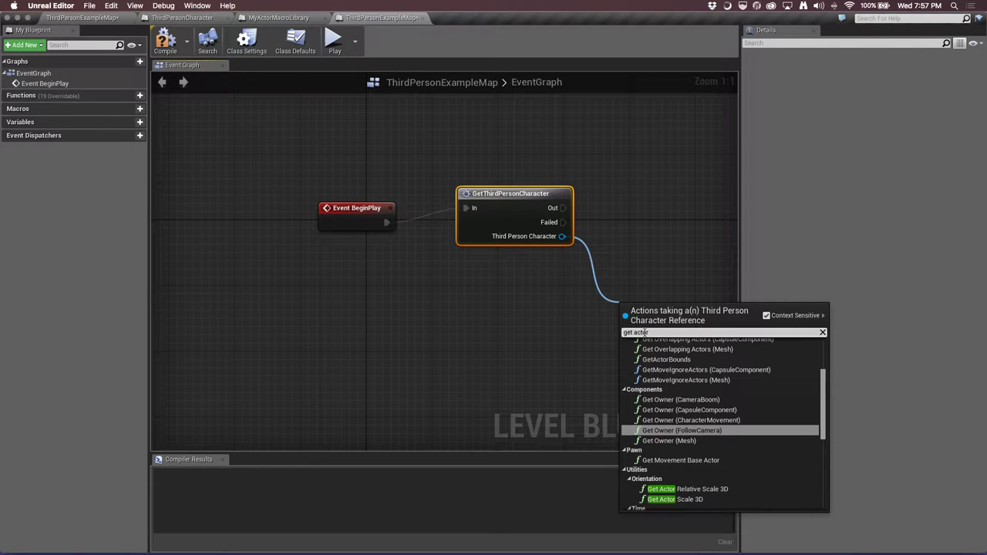
pyautogui.write(' tran')
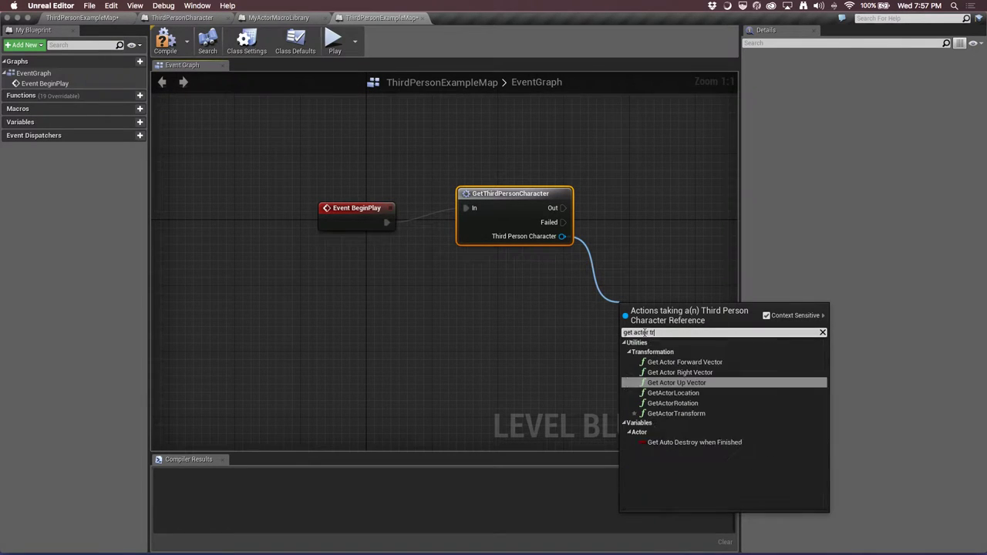
pyautogui.press('Down')
pyautogui.press('Down')
pyautogui.press('Down')
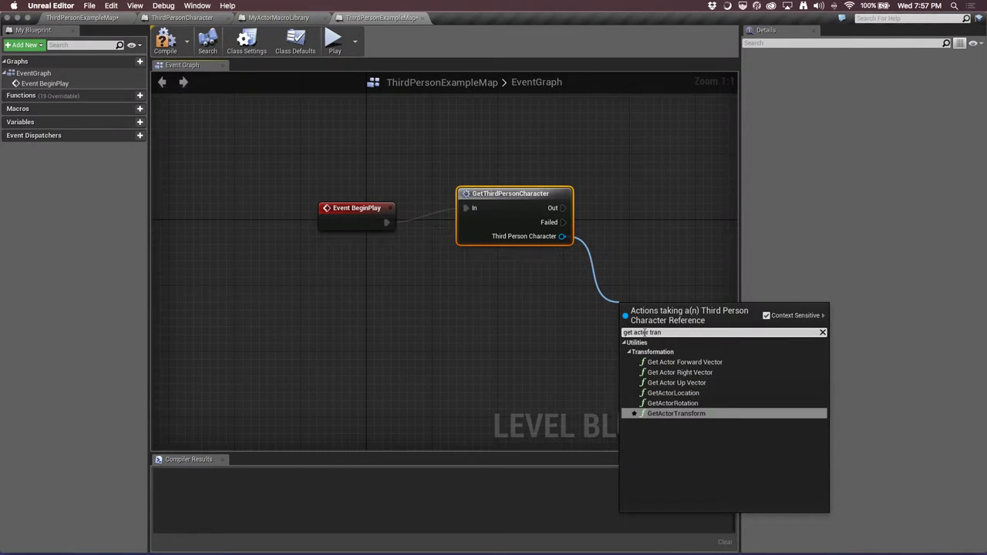
pyautogui.press('Return')
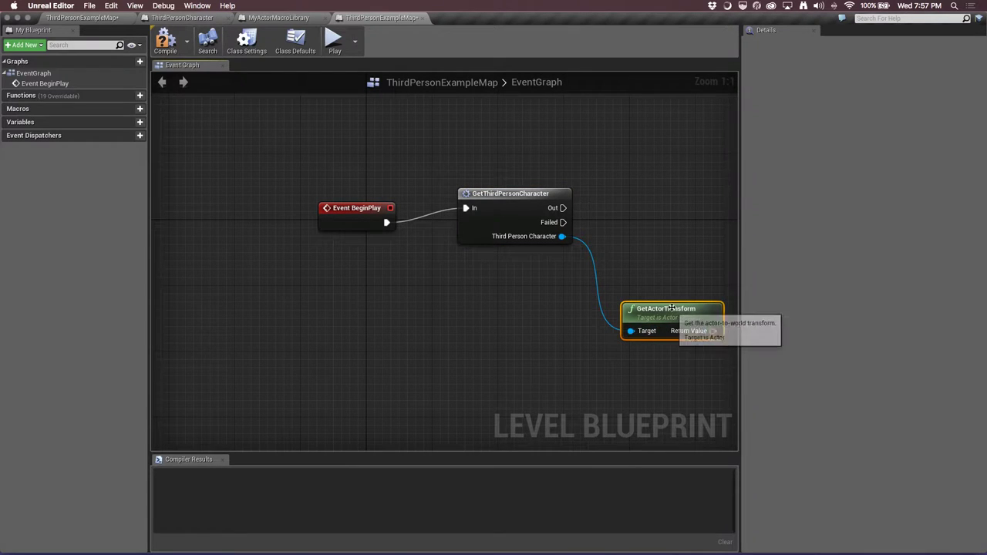
pyautogui.moveTo(673, 309); pyautogui.dragTo(592, 301)
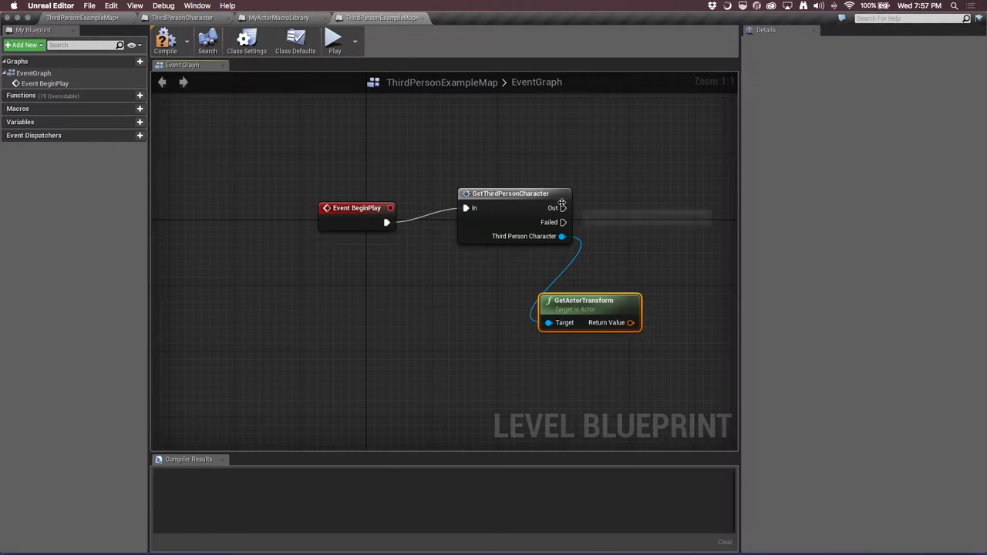
# Print the transform as a string after the macro, arrange the nodes, and compile
pyautogui.moveTo(562, 207); pyautogui.dragTo(649, 187)
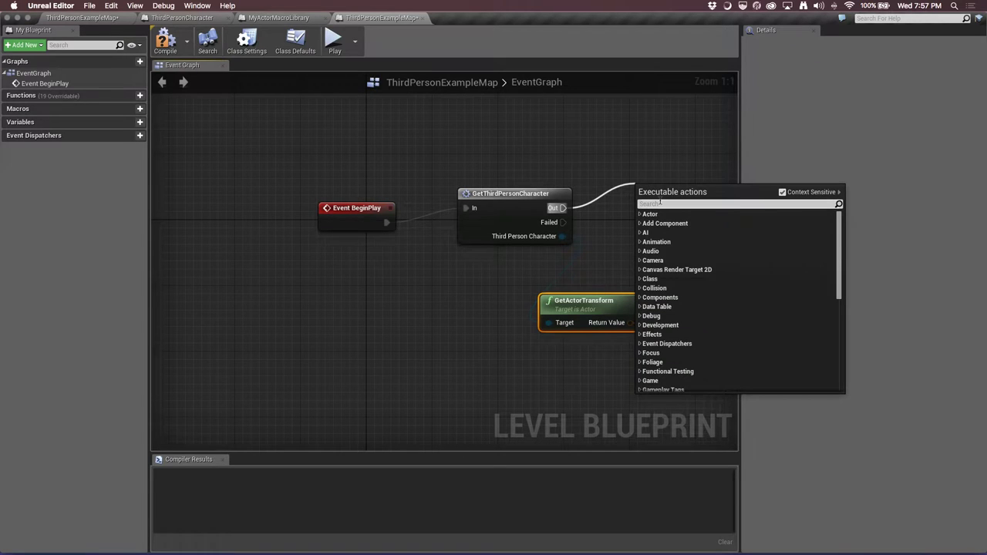
pyautogui.write('print')
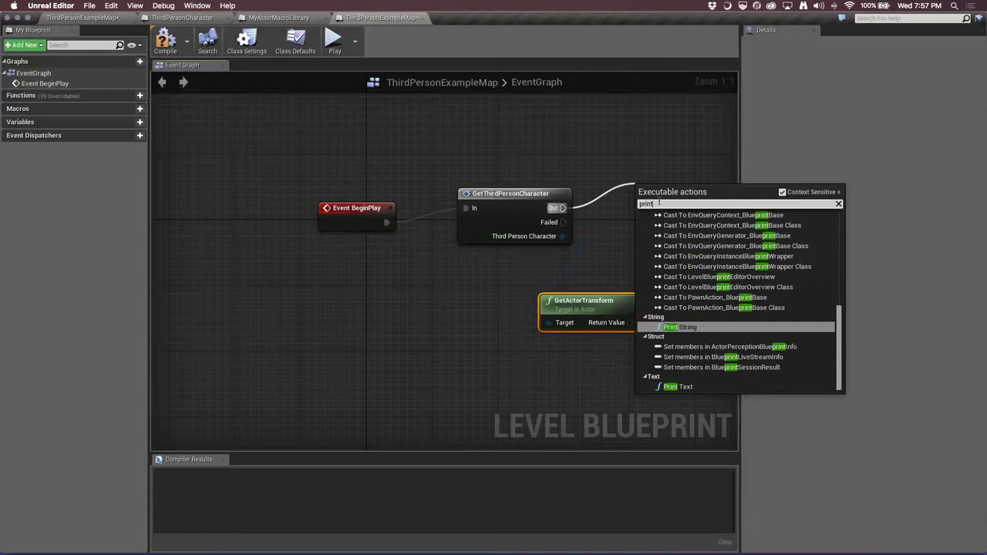
pyautogui.press('Return')
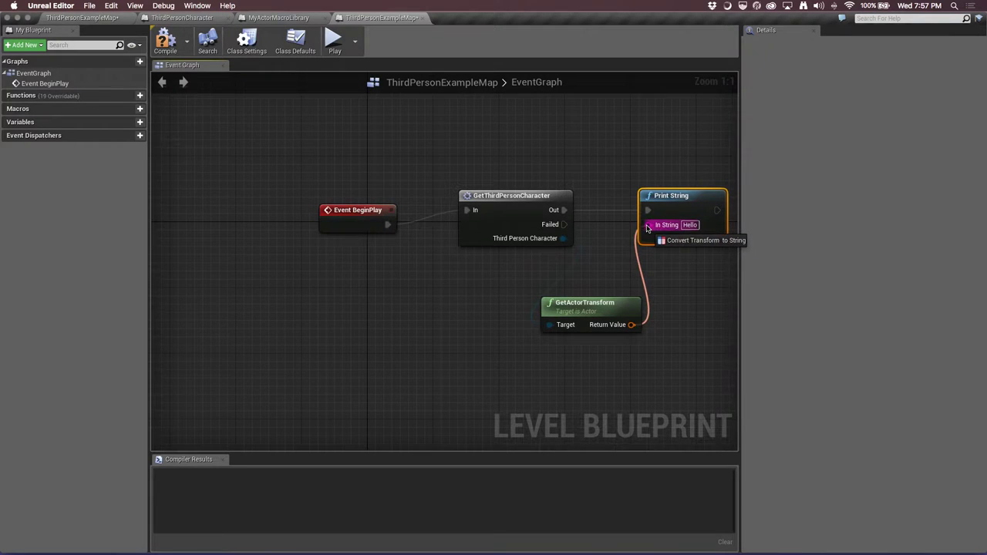
pyautogui.moveTo(632, 321); pyautogui.dragTo(651, 223)
pyautogui.moveTo(566, 315); pyautogui.dragTo(505, 339)
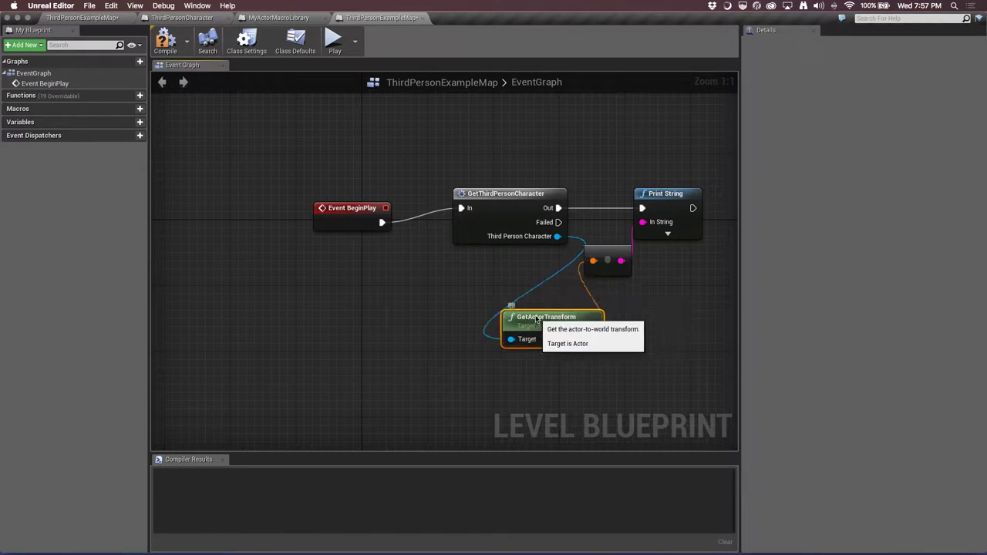
pyautogui.moveTo(607, 261); pyautogui.dragTo(624, 293)
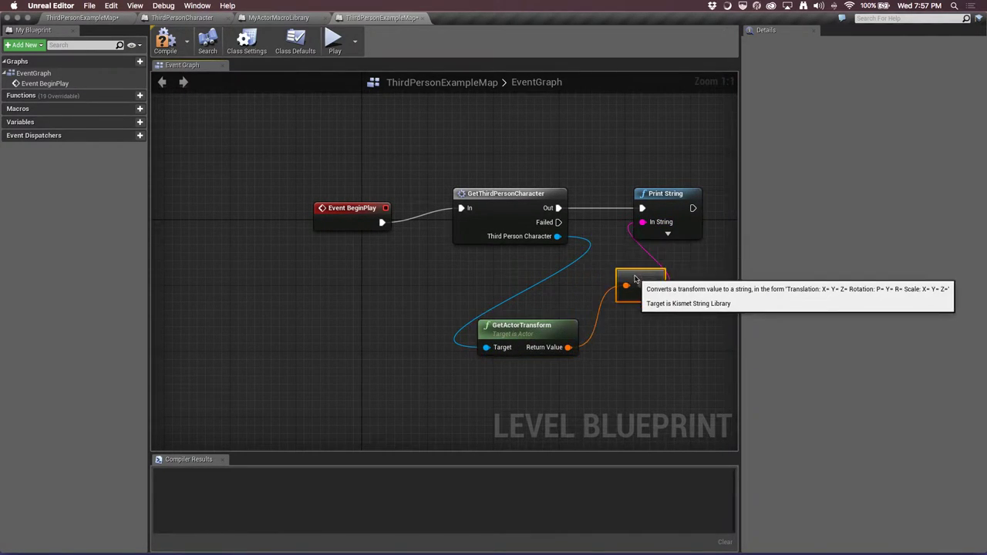
pyautogui.moveTo(684, 189); pyautogui.dragTo(709, 190)
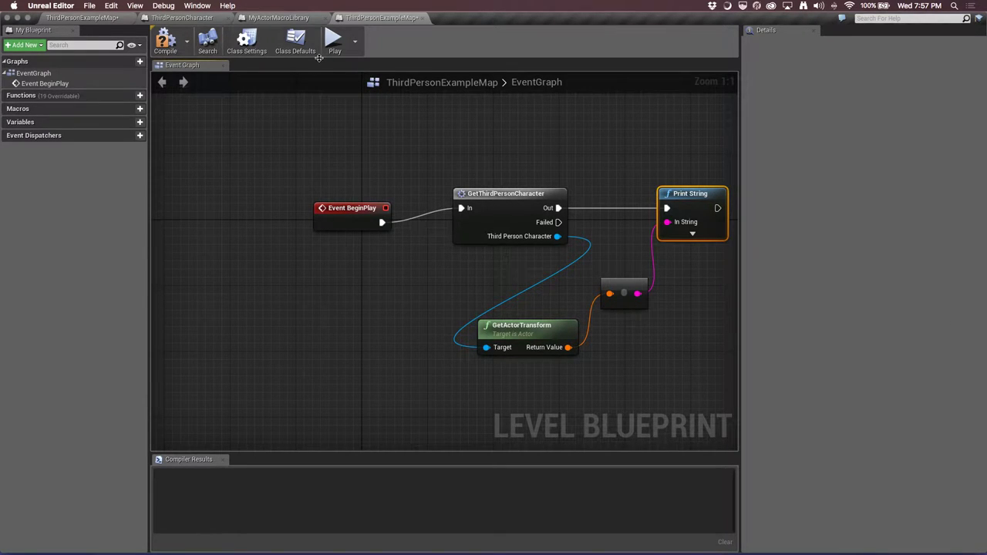
pyautogui.press('F7')
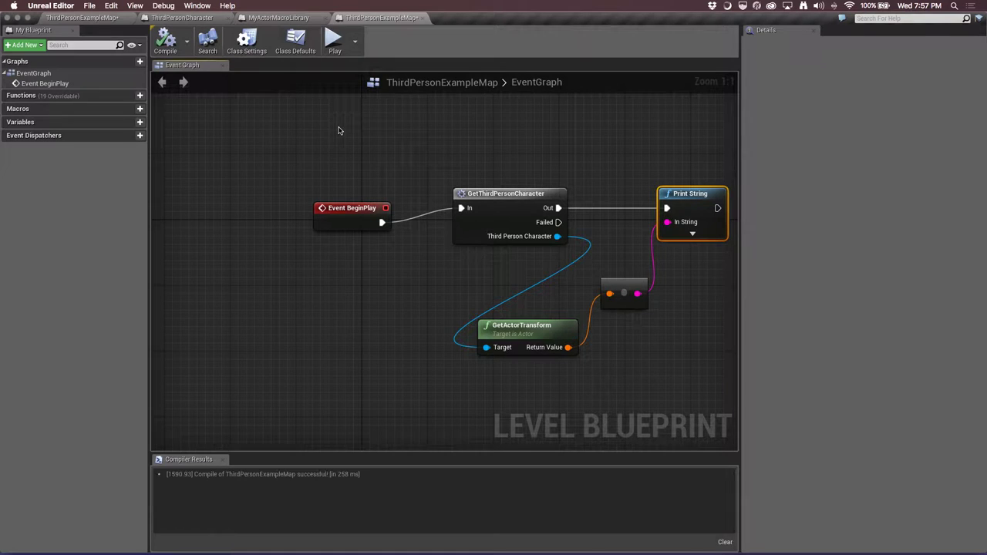
# Playtest the level, then delete ThirdPersonCharacter's Looking Up Print String node and save the blueprint
pyautogui.click(333, 38)
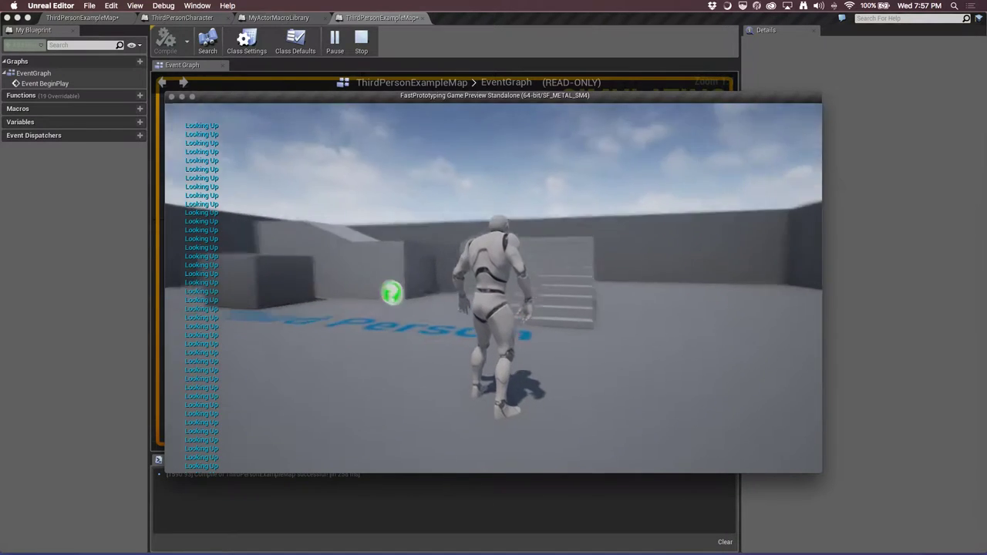
pyautogui.press('Escape')
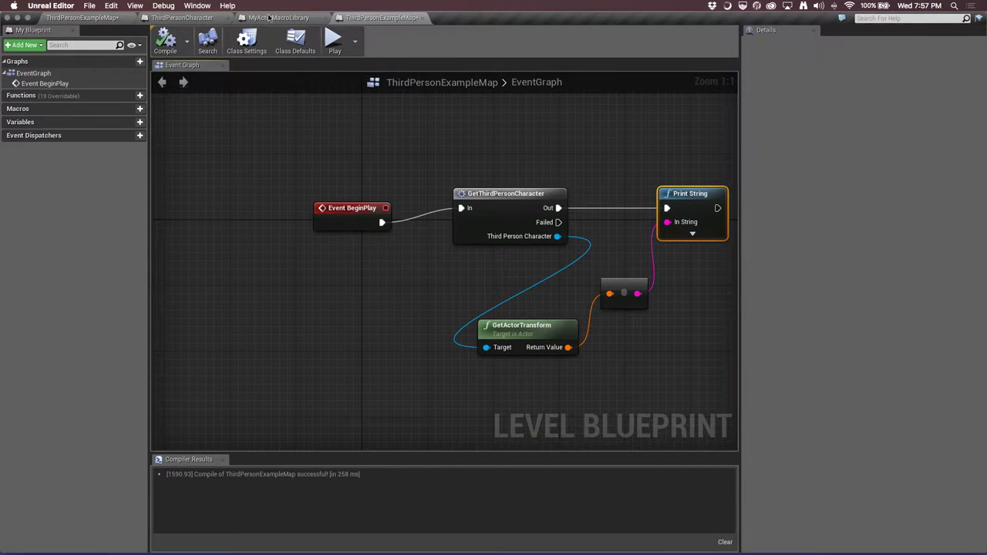
pyautogui.click(165, 18)
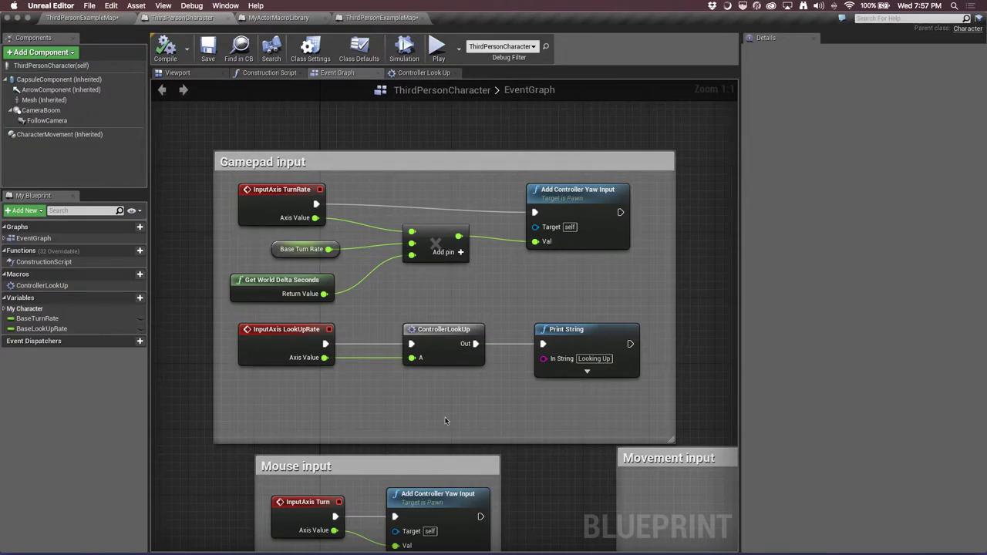
pyautogui.doubleClick(444, 334)
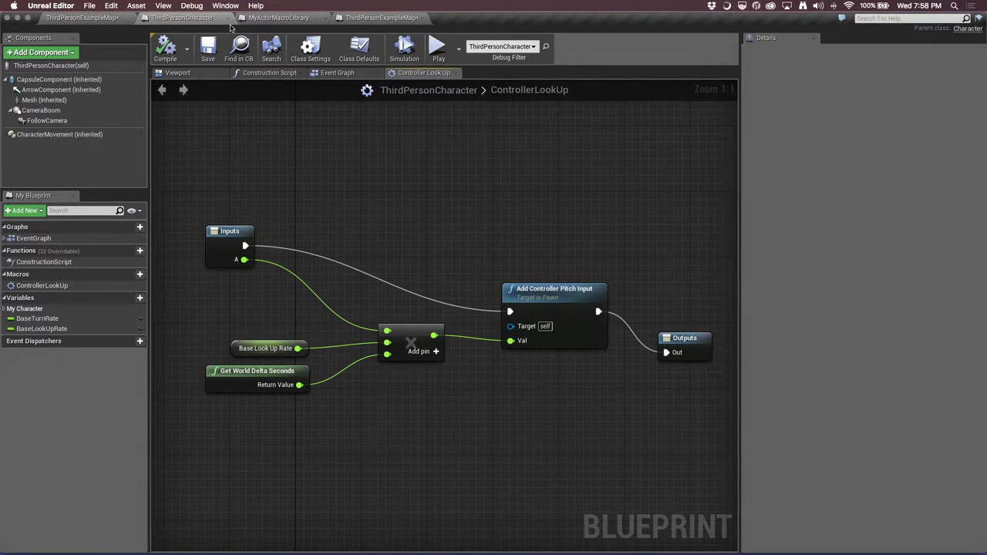
pyautogui.click(336, 73)
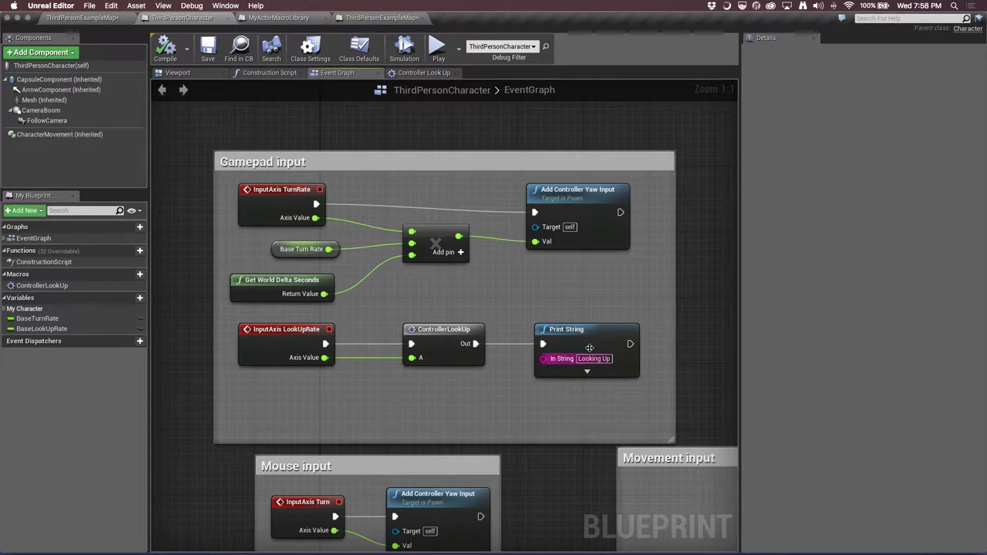
pyautogui.press('Delete')
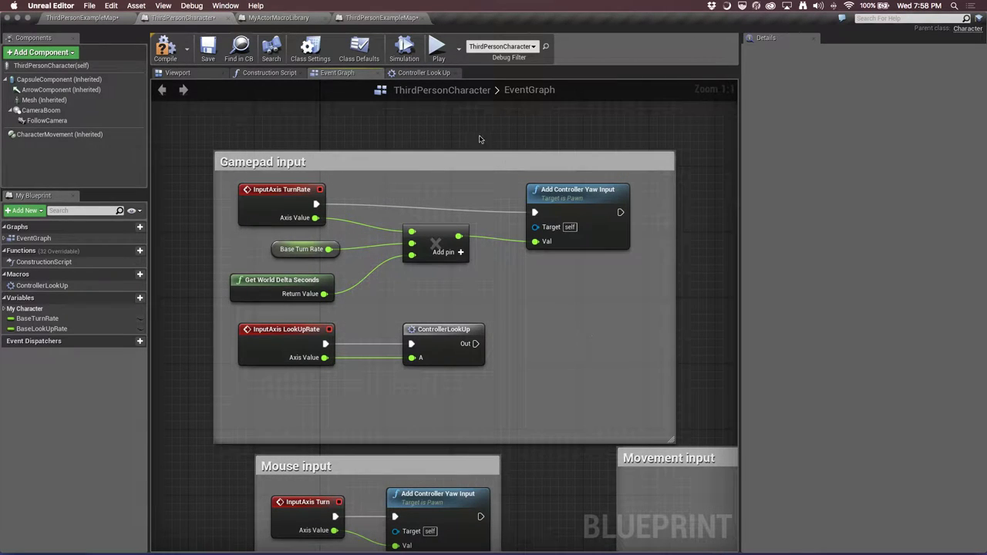
pyautogui.hotkey('ctrl', 's')
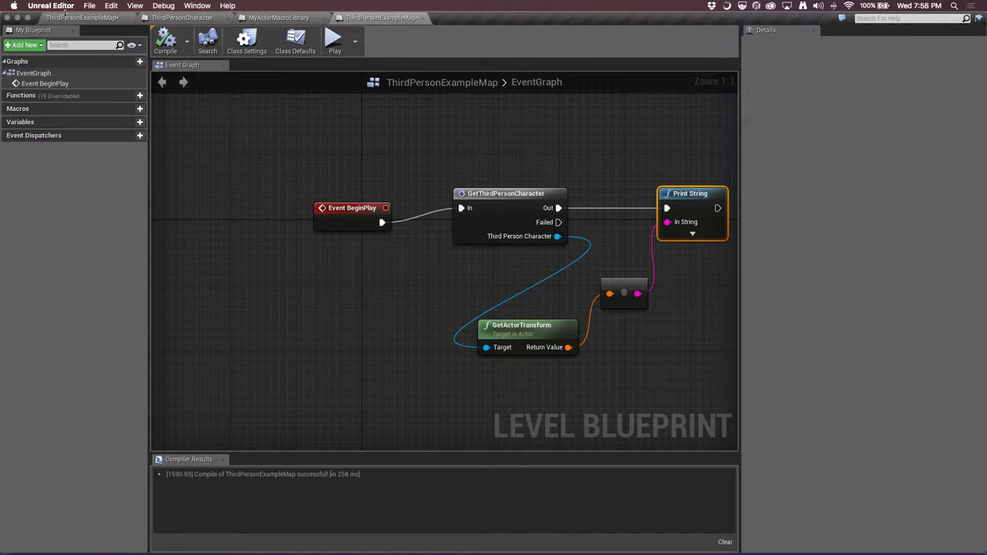
# Play ThirdPersonExampleMap in the editor, walk the character around with W and S, then stop
pyautogui.click(66, 17)
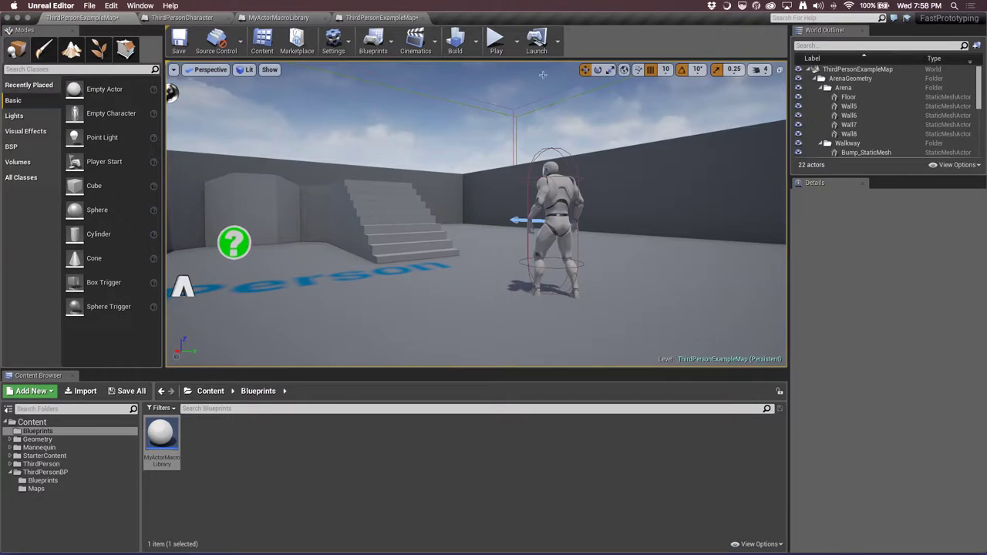
pyautogui.click(497, 46)
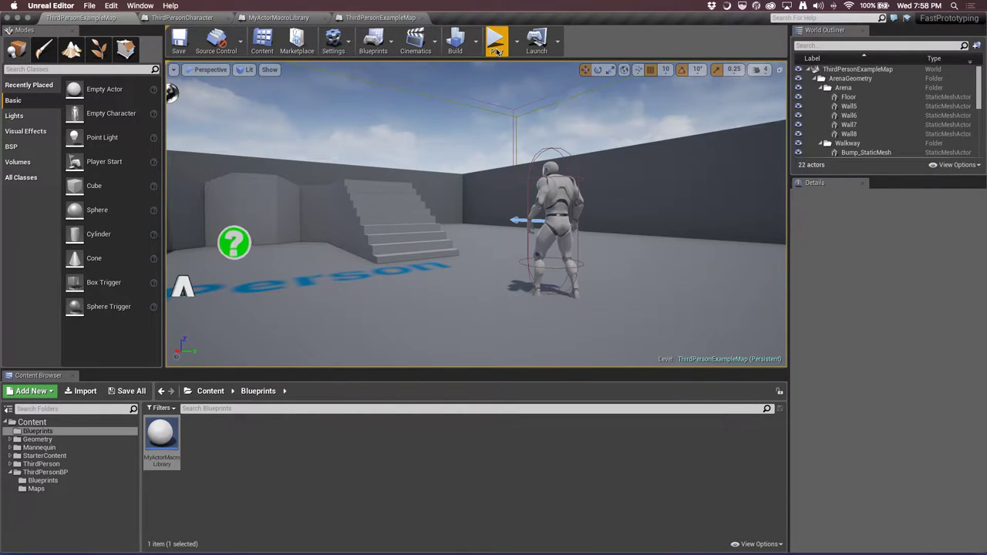
pyautogui.click(497, 43)
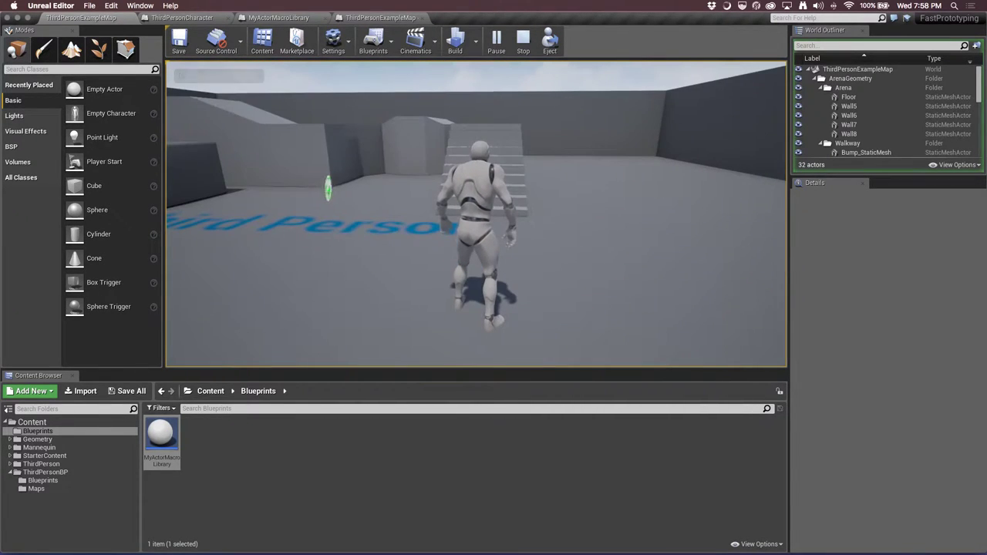
pyautogui.press('w')
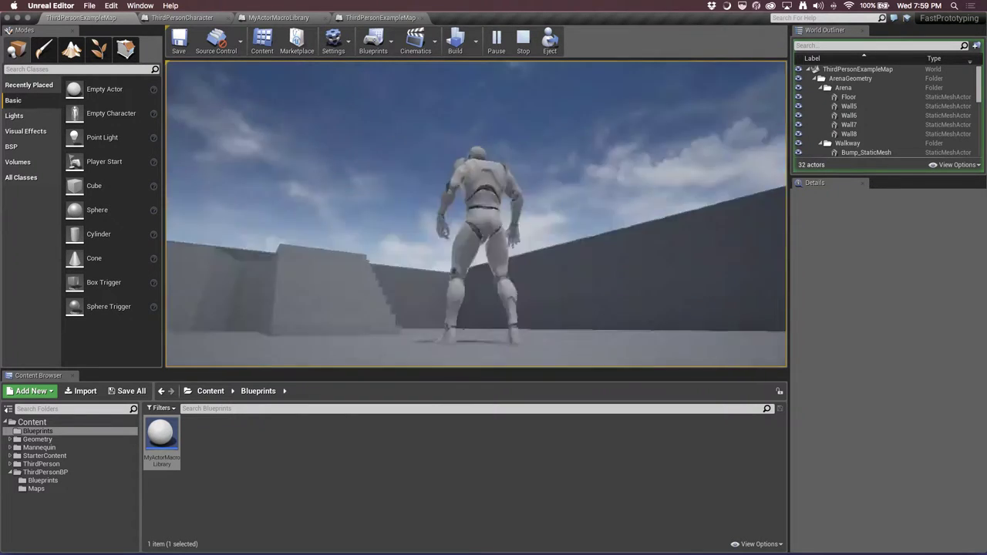
pyautogui.press('s')
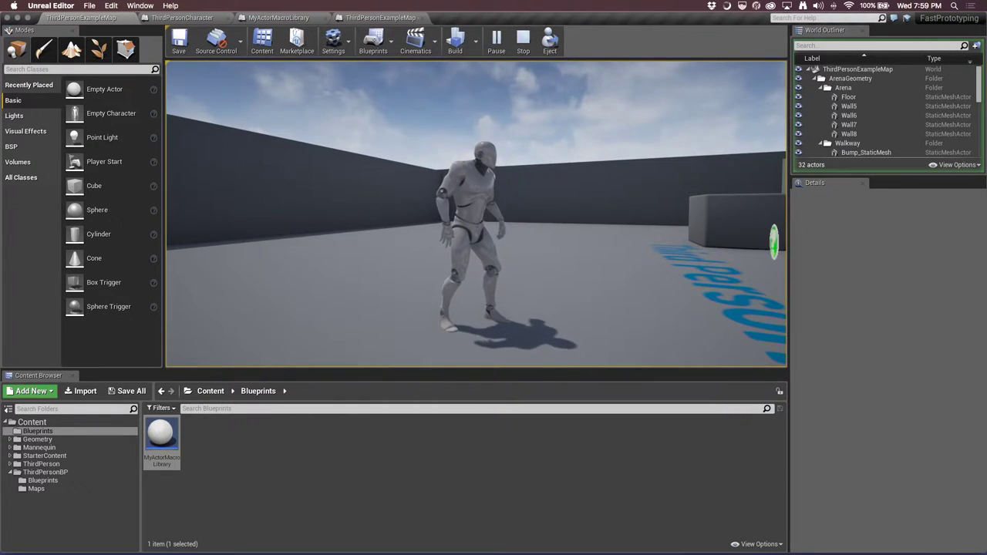
pyautogui.press('Escape')
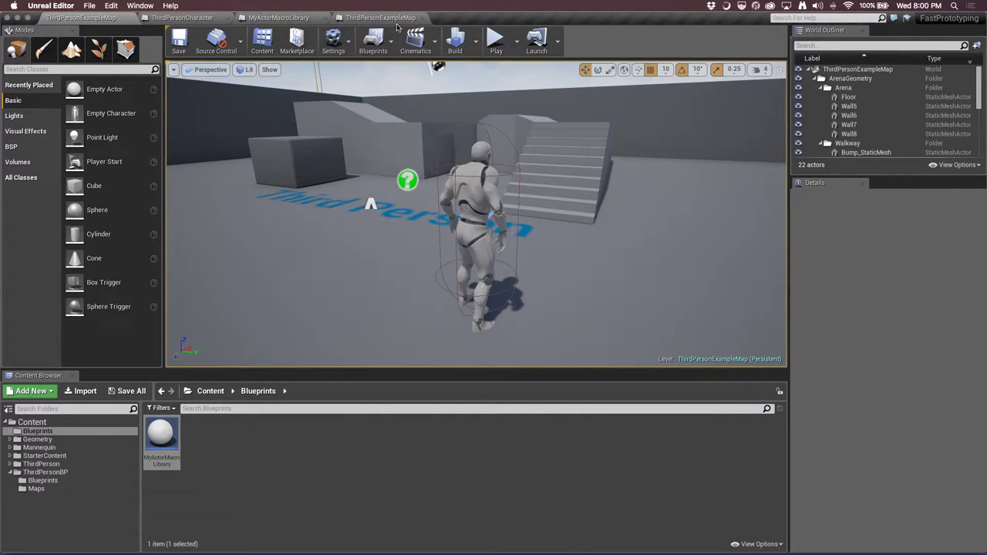
# Bring up the ThirdPersonCharacter event graph and scroll to its Movement input section
pyautogui.click(196, 18)
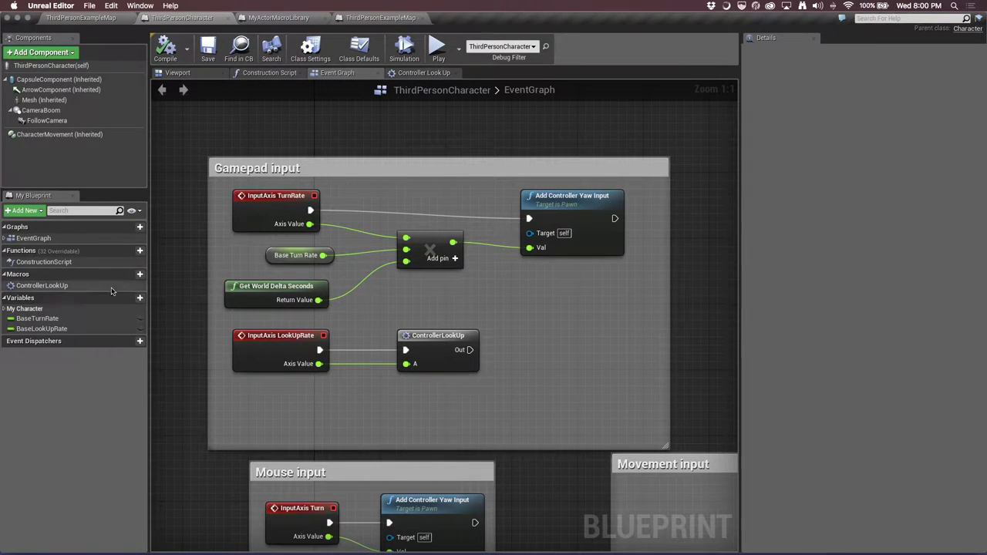
pyautogui.moveTo(133, 255)
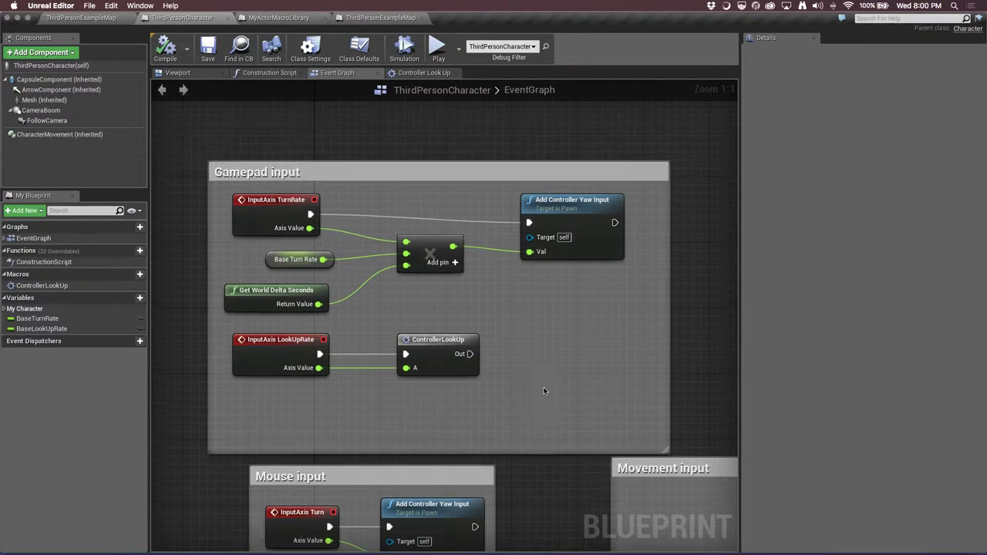
pyautogui.scroll(-5, 543, 389)
pyautogui.scroll(-3, 342, 356)
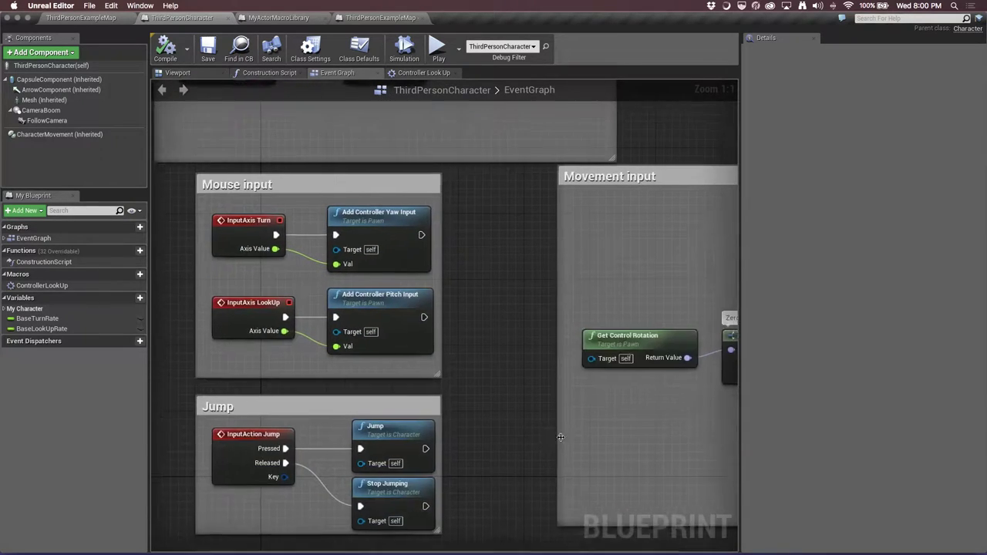
pyautogui.hscroll(8, 590, 428)
pyautogui.hscroll(5, 591, 429)
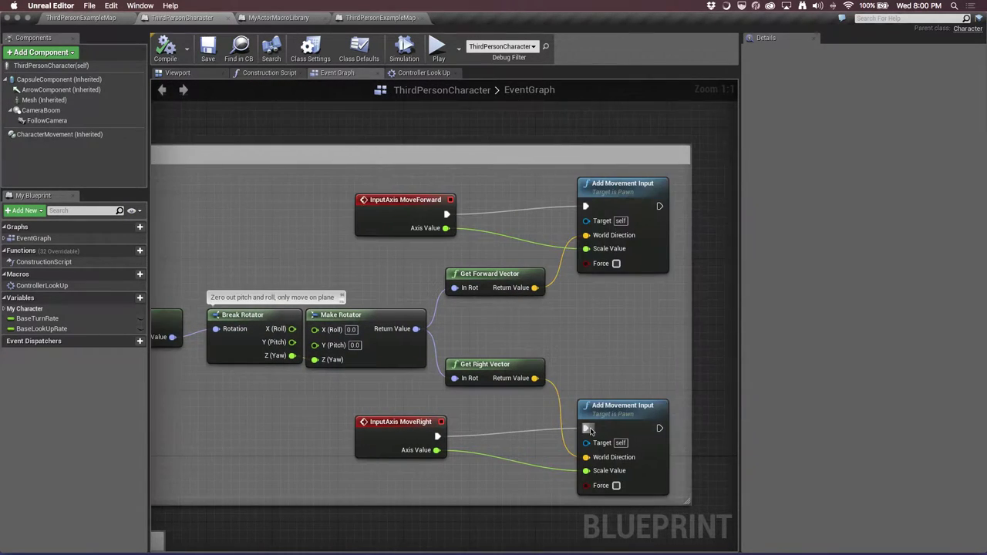
# Marquee-select the rotator, vector and movement input nodes and inspect their context actions
pyautogui.moveTo(343, 264); pyautogui.dragTo(664, 404)
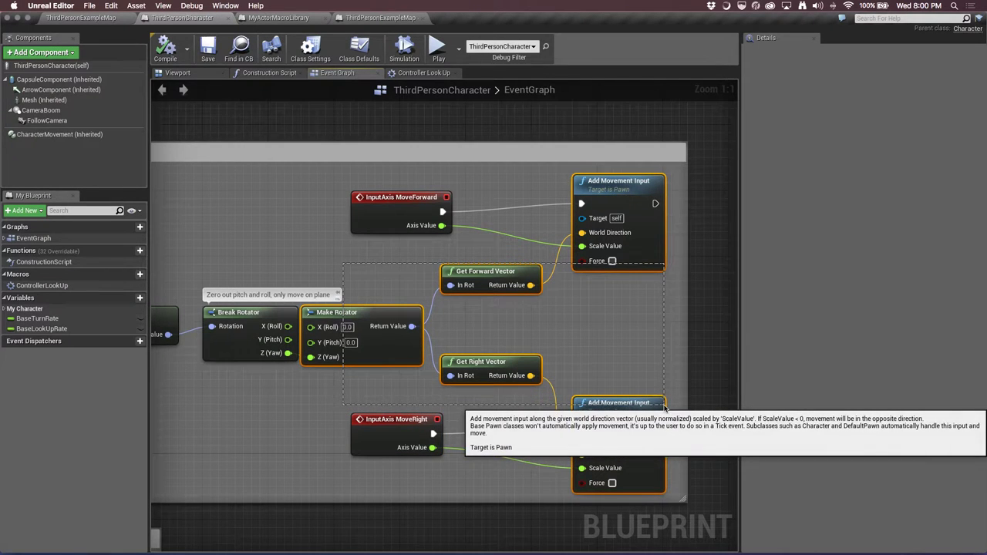
pyautogui.rightClick(521, 282)
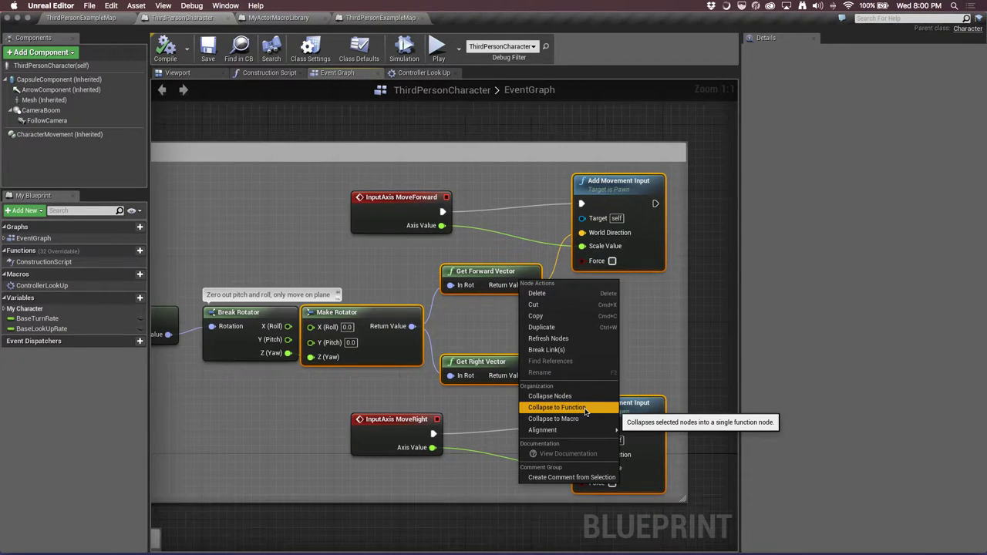
pyautogui.click(226, 119)
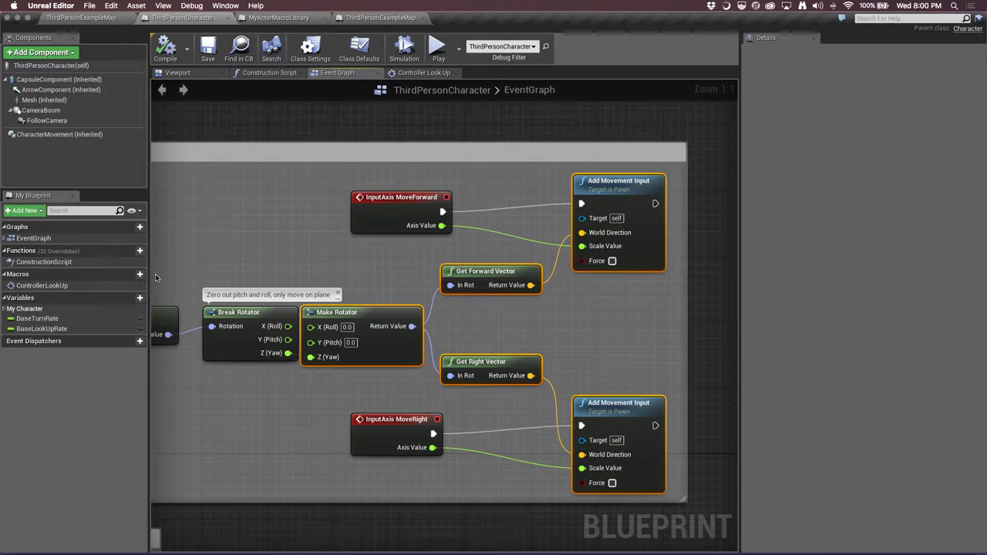
pyautogui.moveTo(218, 237)
pyautogui.mouseDown(button='right')
pyautogui.moveTo(199, 311)
pyautogui.moveTo(261, 313)
pyautogui.moveTo(273, 325)
pyautogui.mouseUp(button='right')
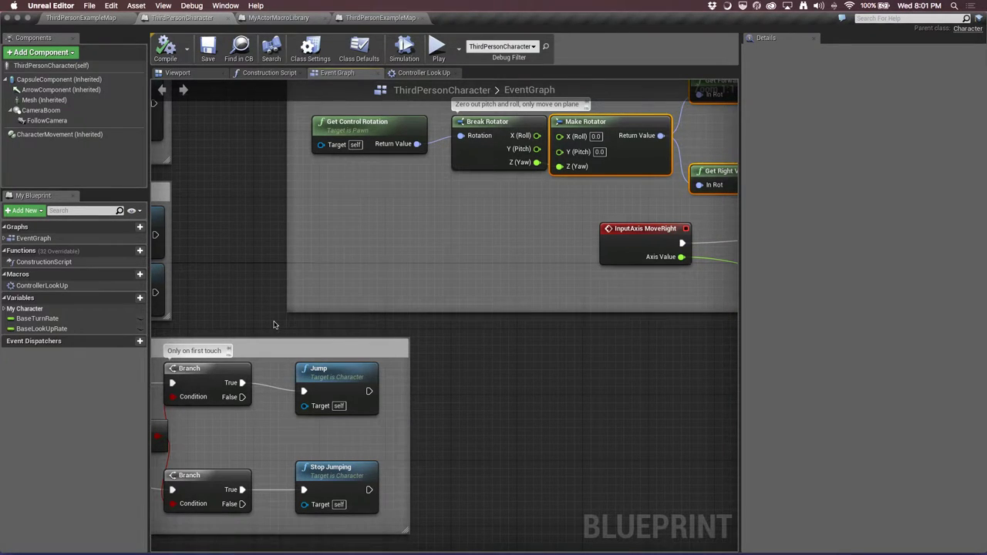
pyautogui.moveTo(273, 324); pyautogui.dragTo(252, 349, button='right')
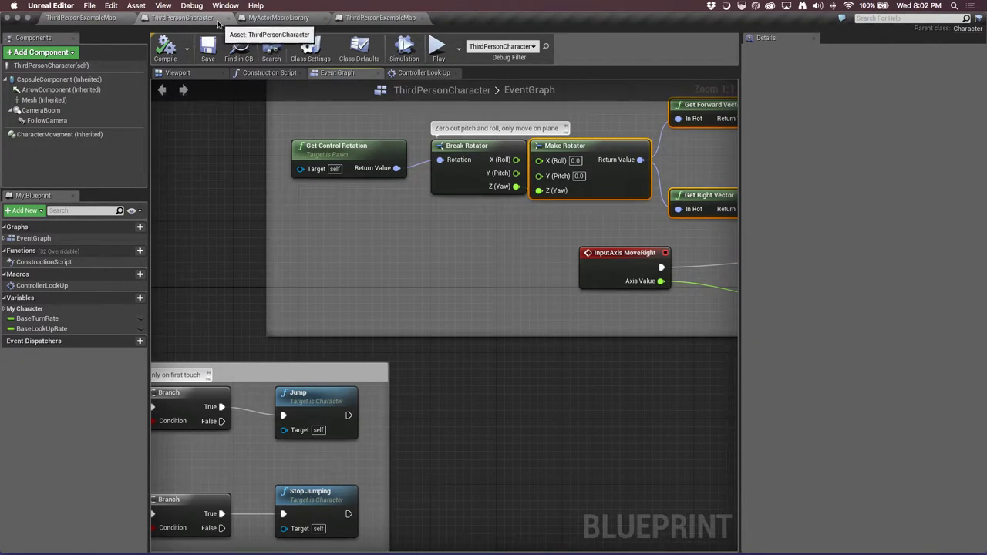
# Check MyActorMacroLibrary, then add a Blueprint Function Library named MyFunctionLibrary in Content/Blueprints
pyautogui.click(261, 19)
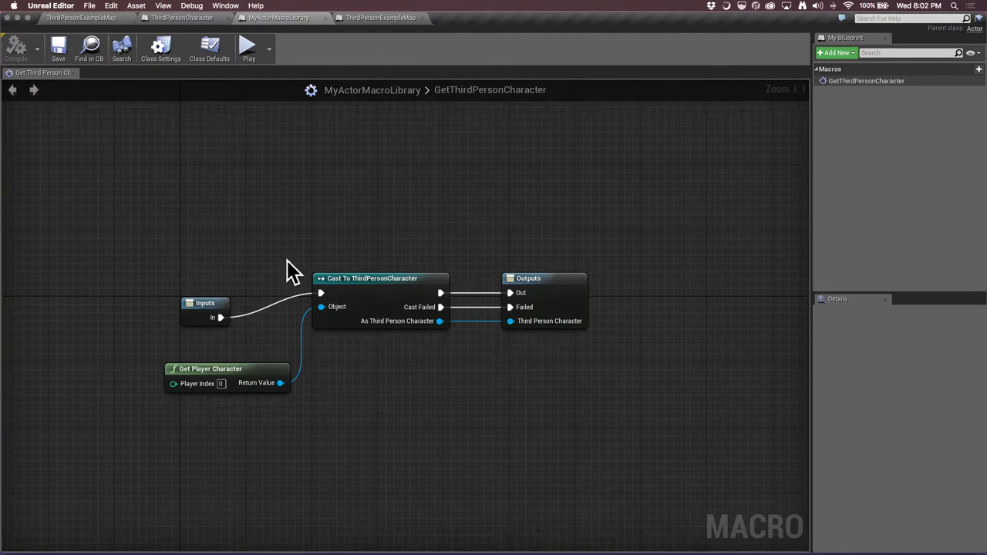
pyautogui.click(78, 16)
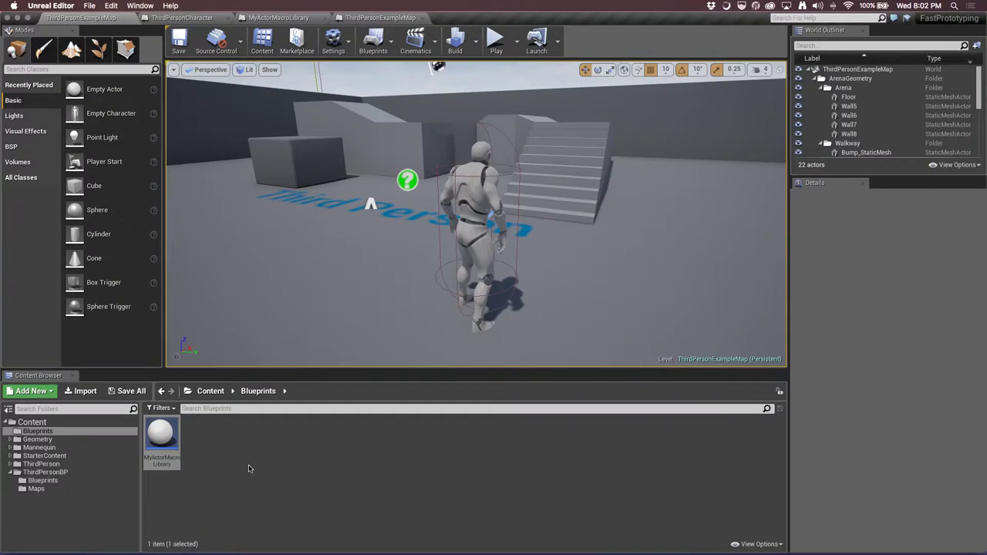
pyautogui.rightClick(243, 472)
pyautogui.moveTo(309, 461)
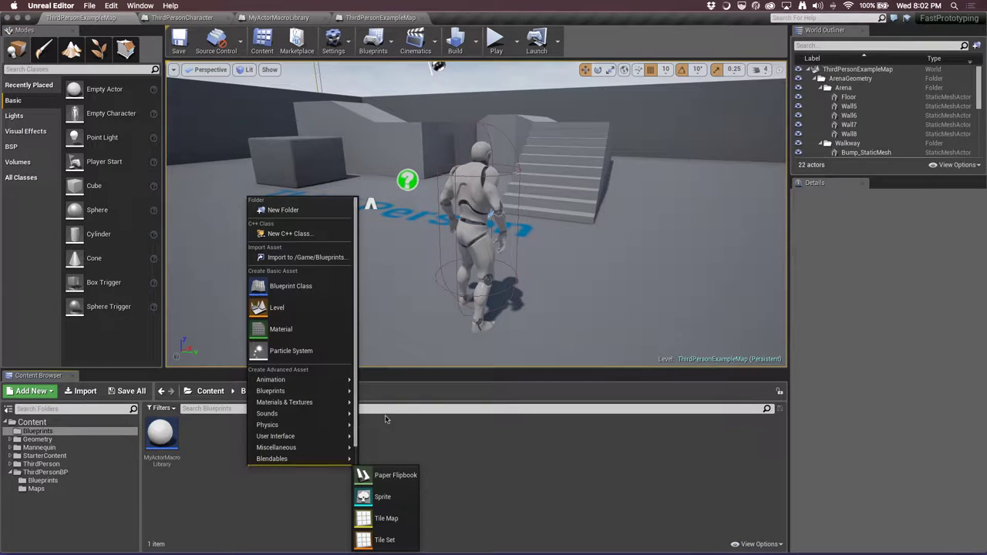
pyautogui.moveTo(336, 392)
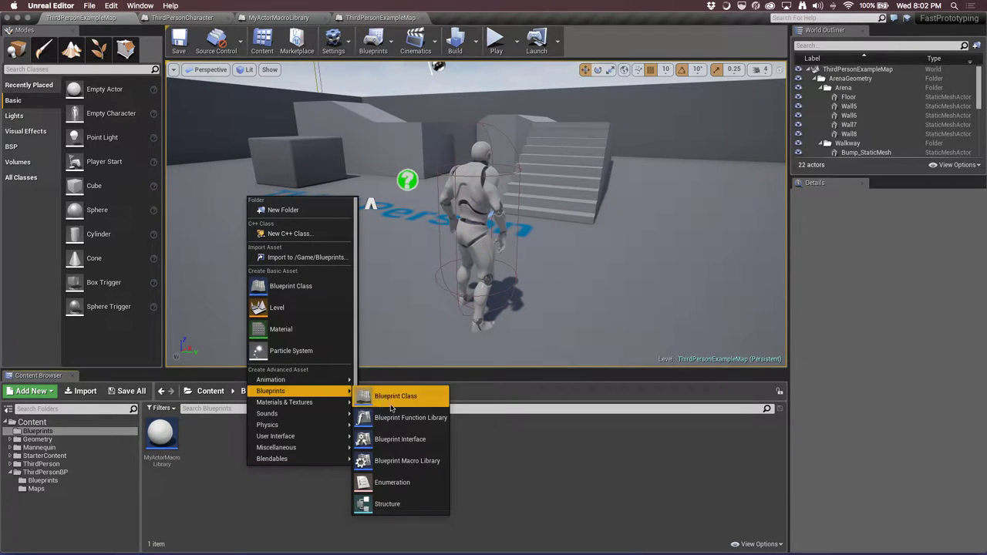
pyautogui.click(418, 421)
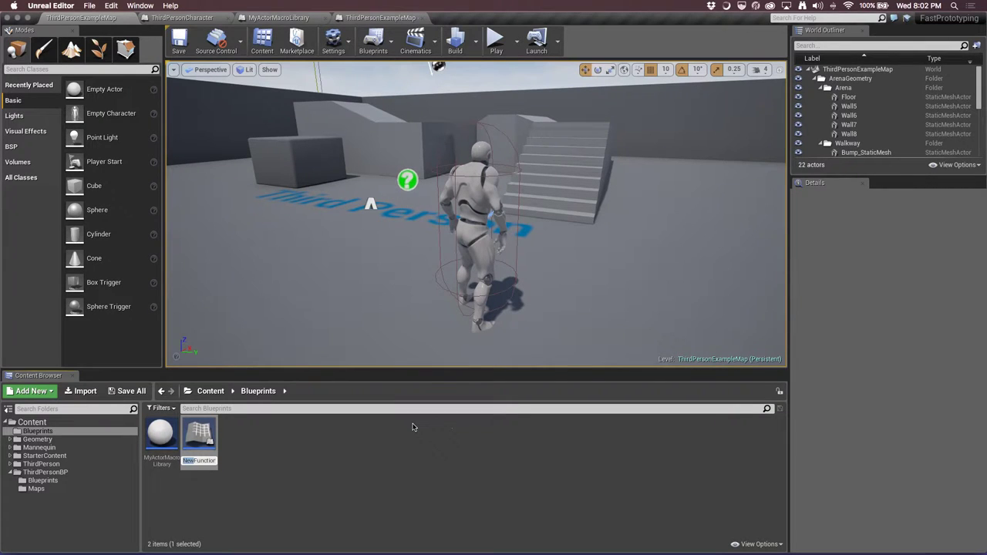
pyautogui.write('My')
pyautogui.press('Return')
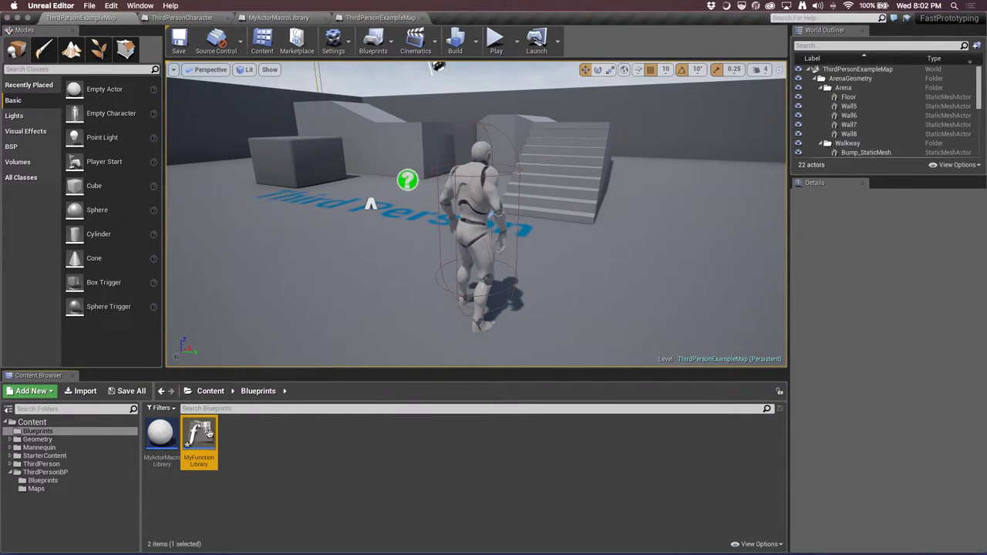
# Open MyFunctionLibrary and rename NewFunction_0 to GetThirdPersonCharacter
pyautogui.doubleClick(198, 441)
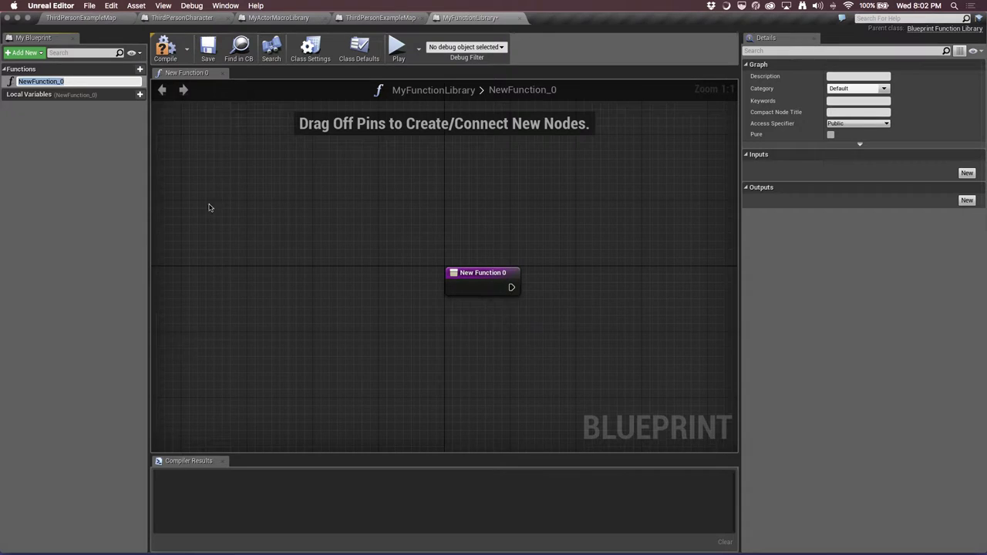
pyautogui.click(78, 81)
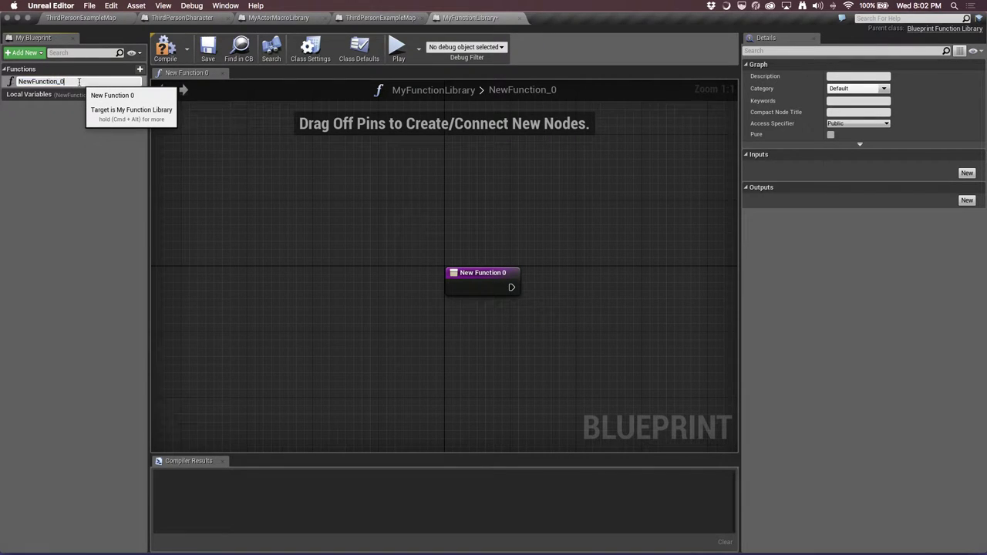
pyautogui.doubleClick(79, 81)
pyautogui.write('Get')
pyautogui.write('rdPa')
pyautogui.write('Charac')
pyautogui.write('ter')
pyautogui.press('Return')
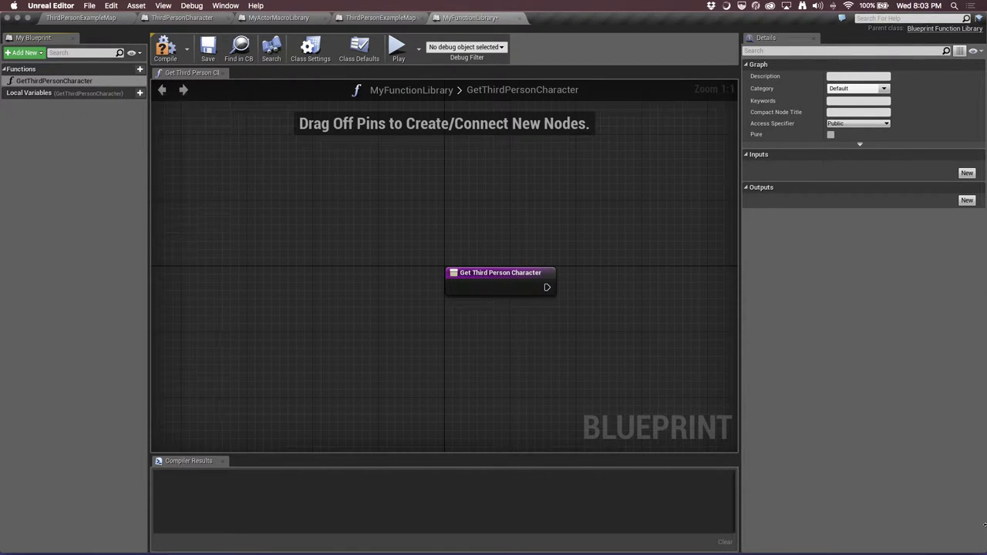
pyautogui.moveTo(614, 256); pyautogui.dragTo(614, 280, button='right')
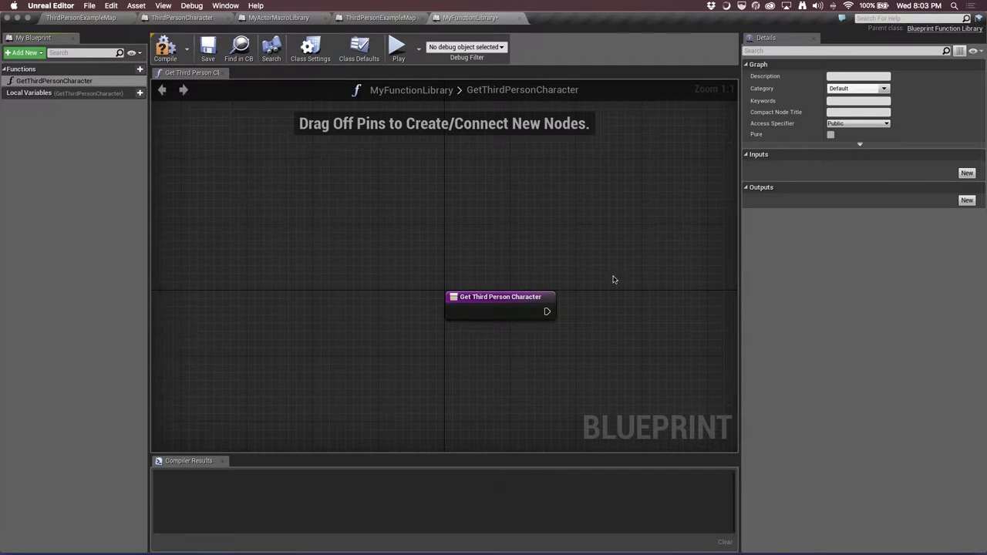
pyautogui.moveTo(504, 310); pyautogui.dragTo(630, 315, button='right')
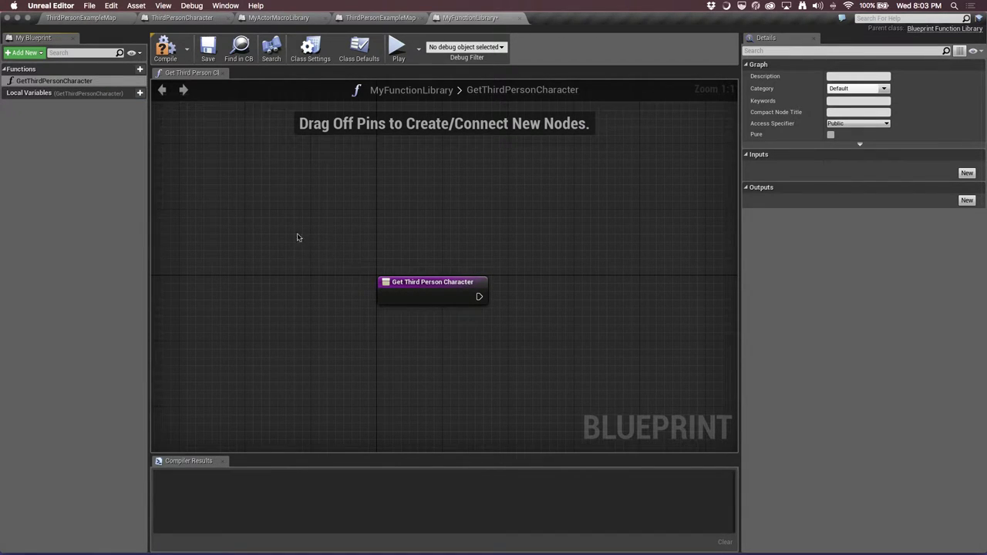
pyautogui.moveTo(82, 99)
pyautogui.moveTo(484, 307); pyautogui.dragTo(465, 309, button='right')
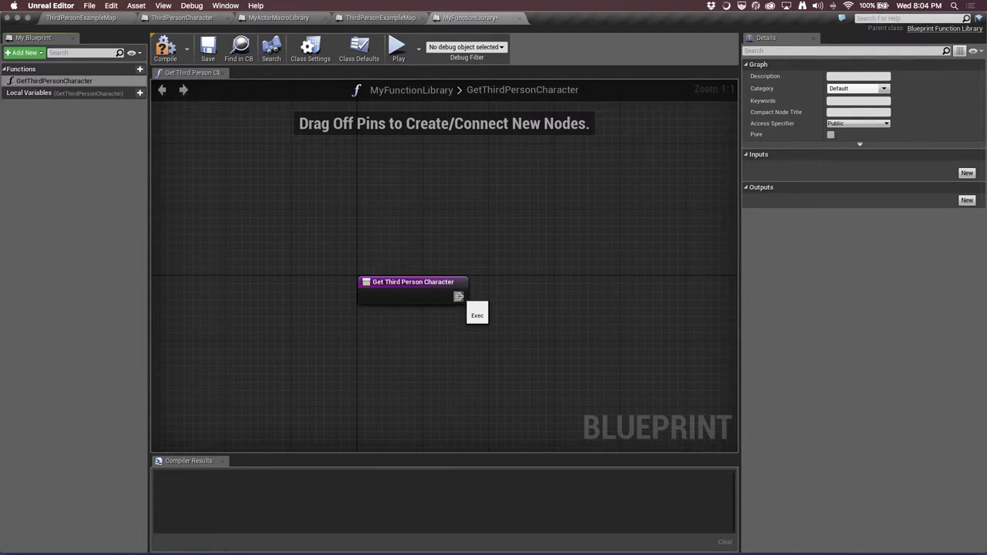
# Add a Get Player Character node below the function's entry node
pyautogui.moveTo(458, 296); pyautogui.dragTo(493, 234)
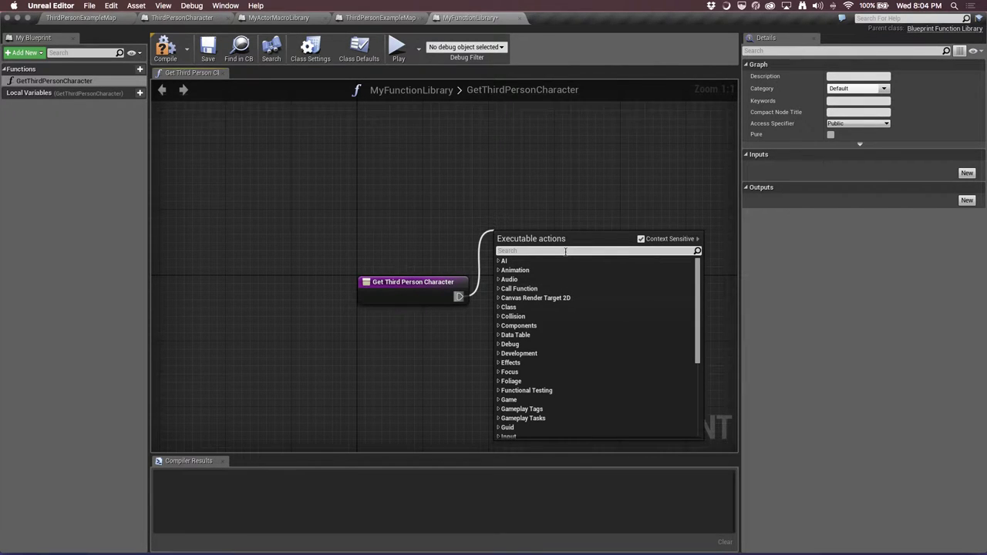
pyautogui.press('Escape')
pyautogui.rightClick(546, 267)
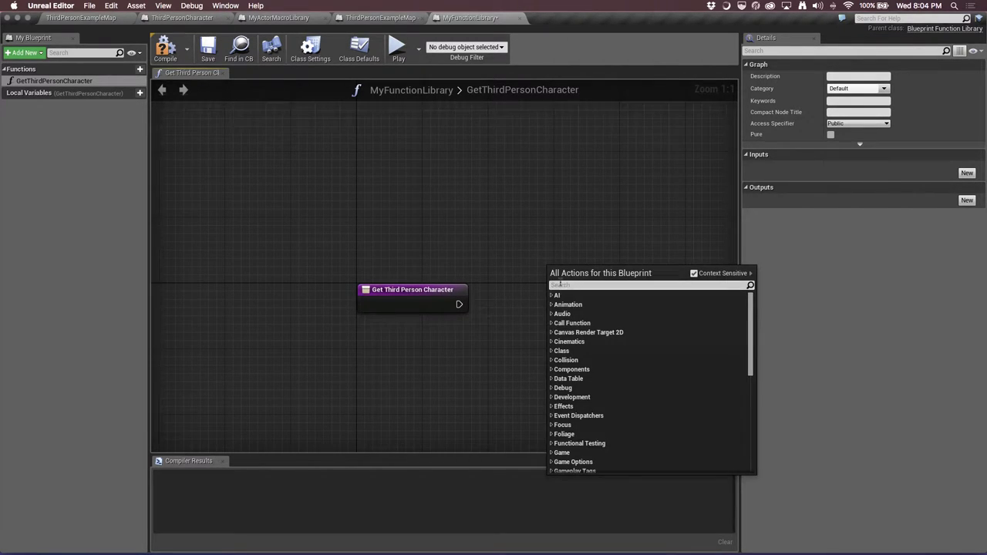
pyautogui.write('get pla')
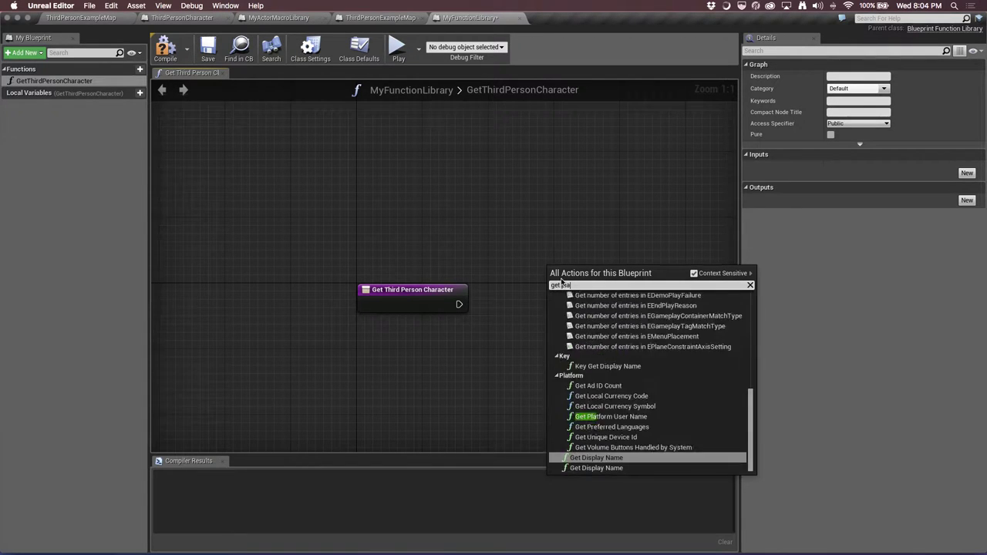
pyautogui.write('yer')
pyautogui.press('Up')
pyautogui.press('Up')
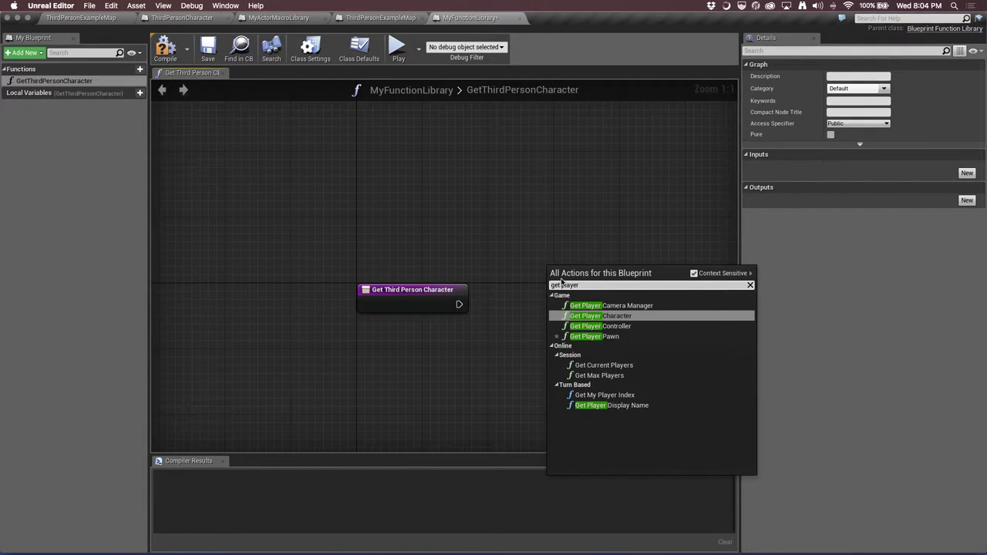
pyautogui.press('Return')
pyautogui.moveTo(458, 304); pyautogui.dragTo(471, 307, button='right')
pyautogui.moveTo(620, 292); pyautogui.dragTo(504, 351)
# Cast its Return Value to ThirdPersonCharacter and wire the entry execution into the cast
pyautogui.moveTo(572, 349); pyautogui.dragTo(561, 266)
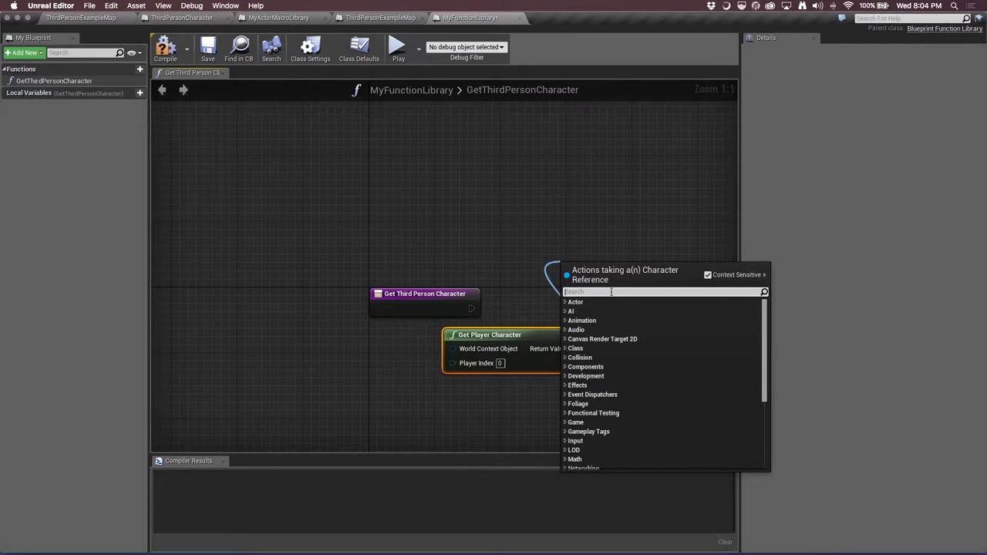
pyautogui.write('cast third')
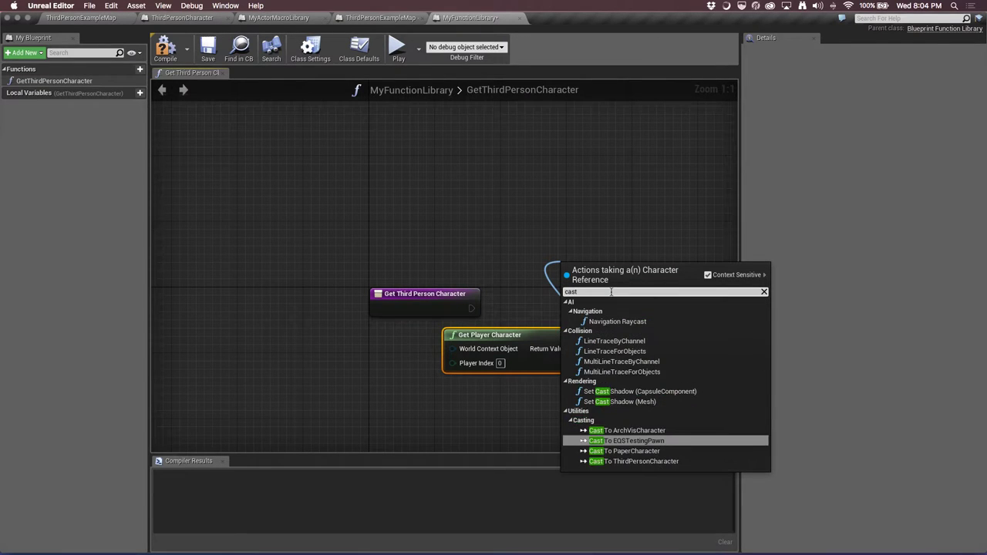
pyautogui.press('Return')
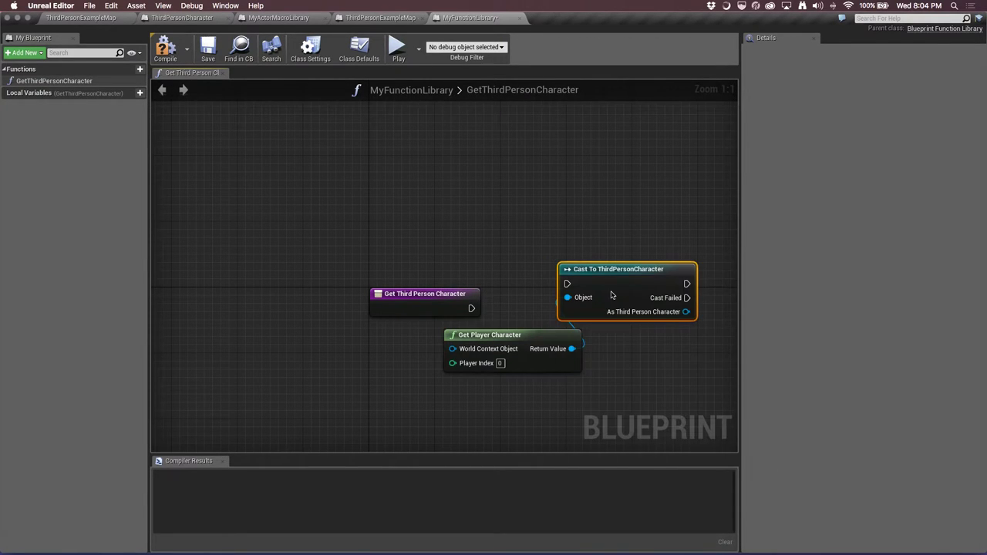
pyautogui.moveTo(674, 271)
pyautogui.mouseDown()
pyautogui.moveTo(699, 264)
pyautogui.moveTo(698, 272)
pyautogui.mouseUp()
pyautogui.moveTo(471, 308); pyautogui.dragTo(591, 285)
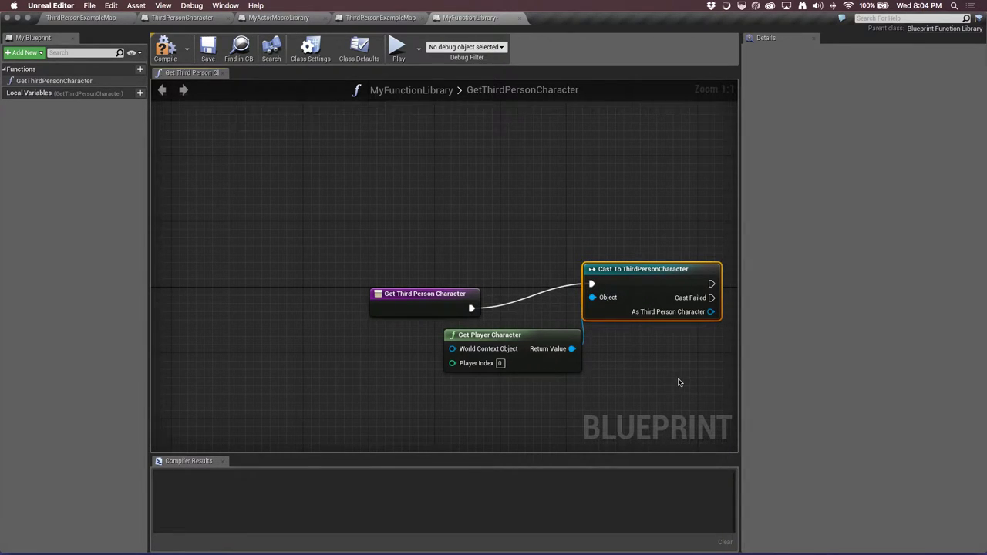
pyautogui.hscroll(5, 678, 382)
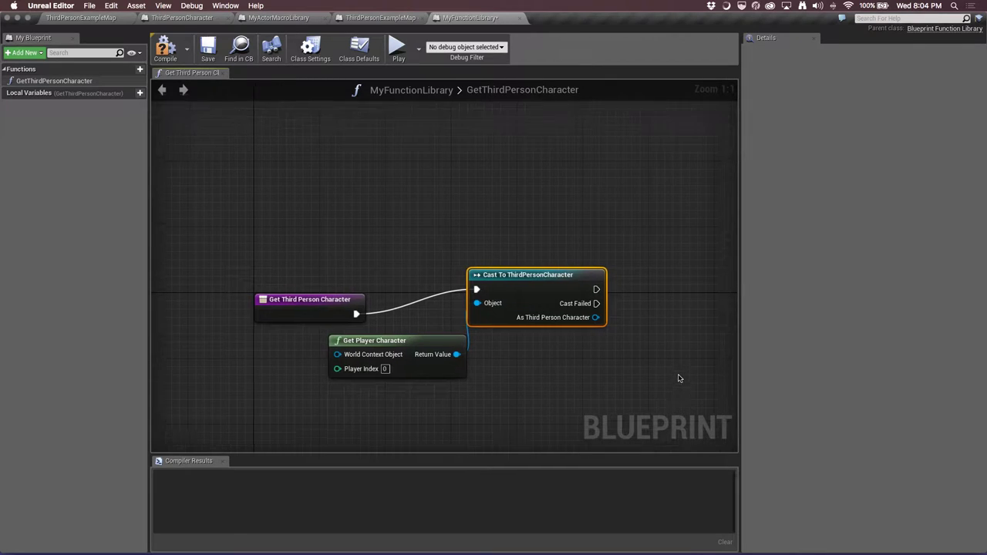
pyautogui.hscroll(1, 678, 378)
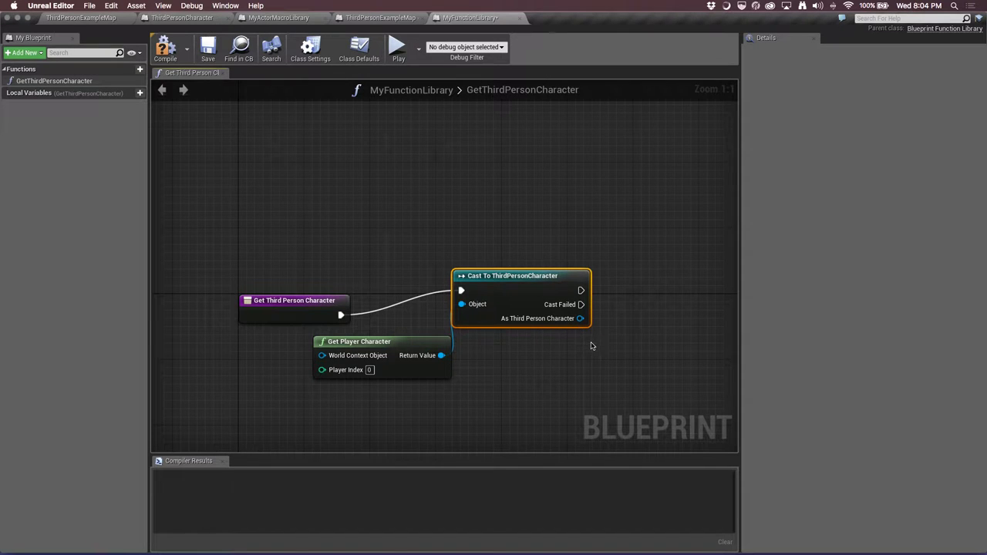
pyautogui.hscroll(2, 652, 201)
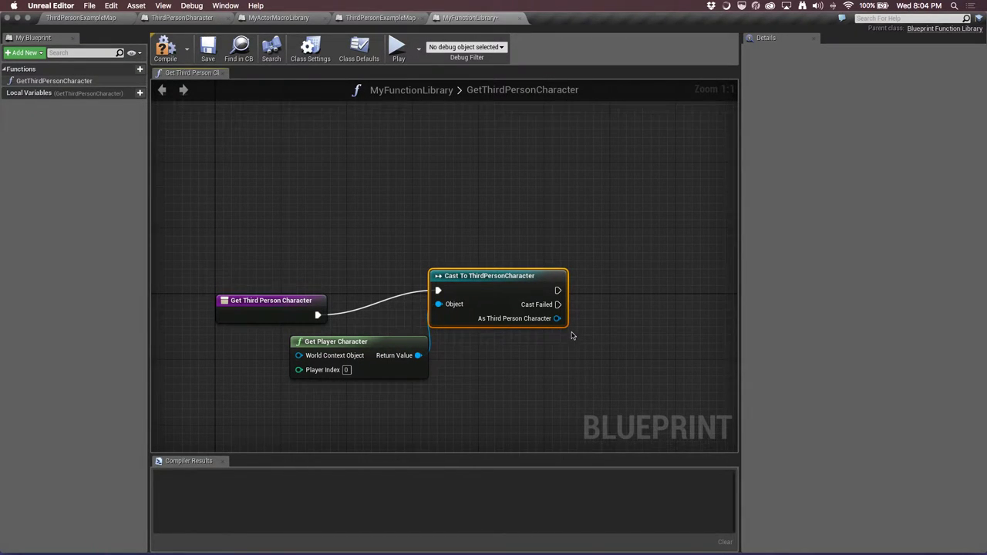
pyautogui.moveTo(558, 290)
pyautogui.mouseDown()
pyautogui.moveTo(650, 251)
pyautogui.moveTo(652, 239)
pyautogui.mouseUp()
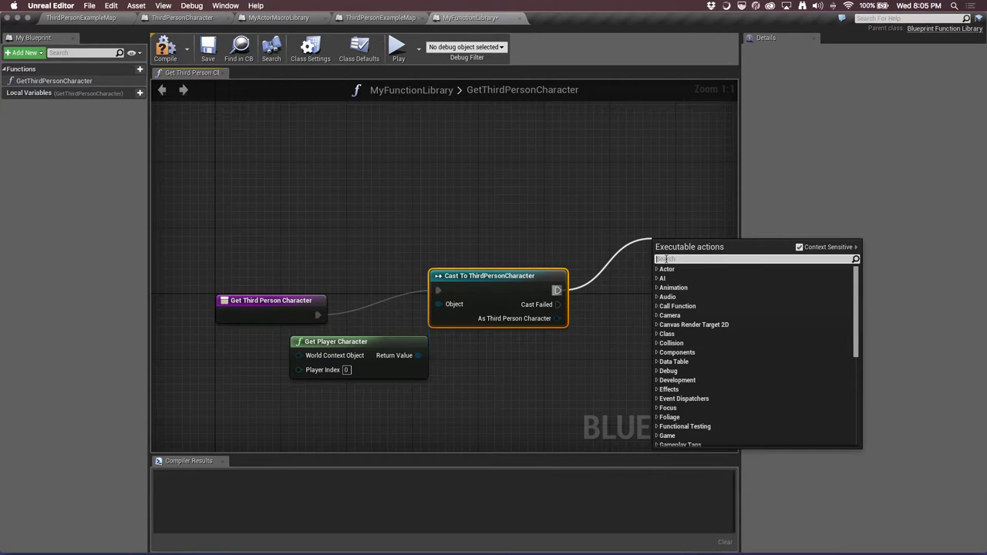
# Add a Return Node after the cast's success output, aligned with the cast
pyautogui.write('return')
pyautogui.press('Return')
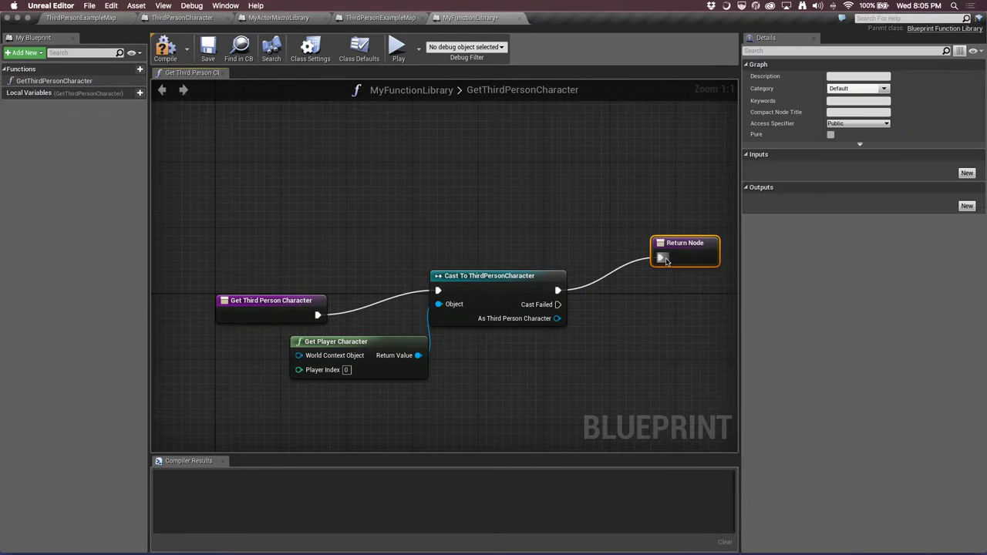
pyautogui.moveTo(679, 248); pyautogui.dragTo(673, 281)
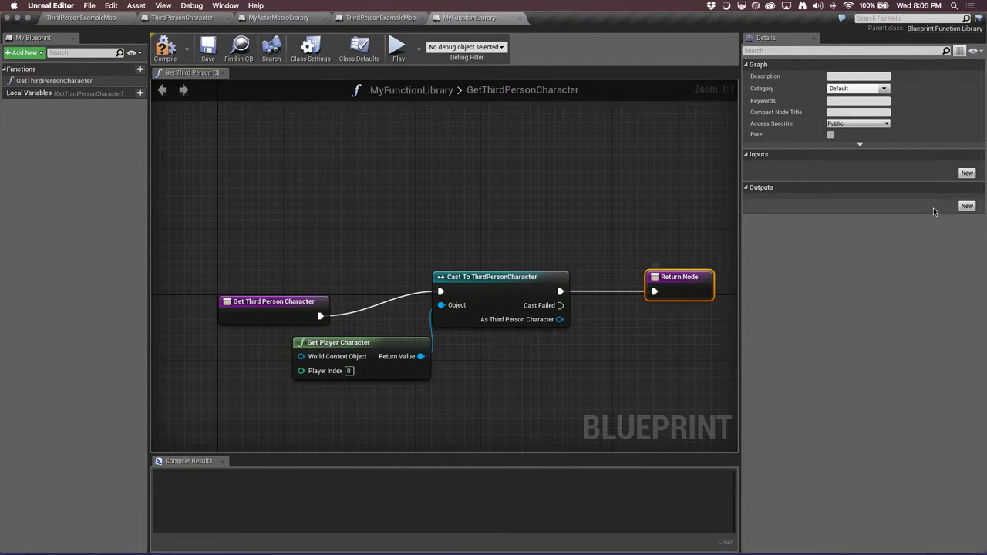
# Add a Boolean output to the function and delete the extra NewParam1 input
pyautogui.click(967, 207)
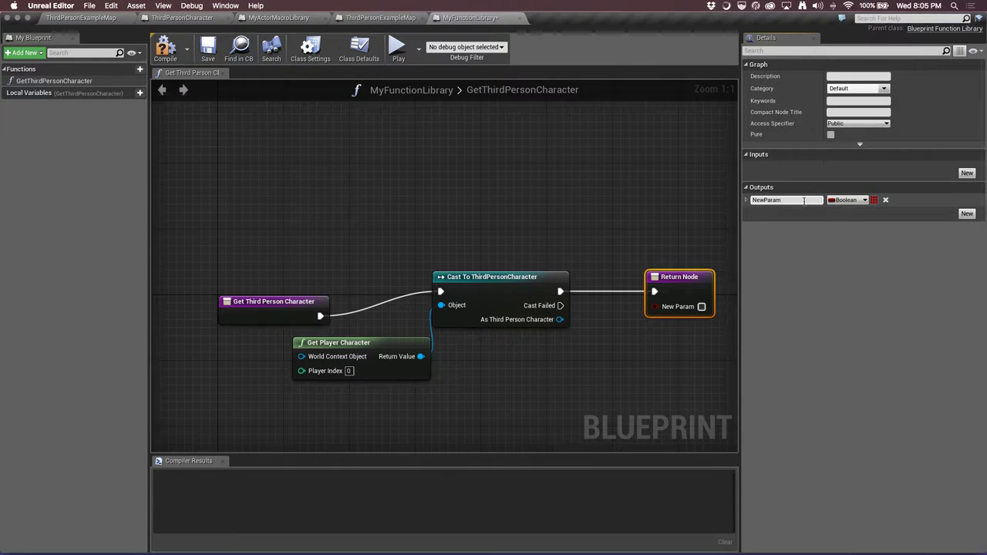
pyautogui.click(831, 201)
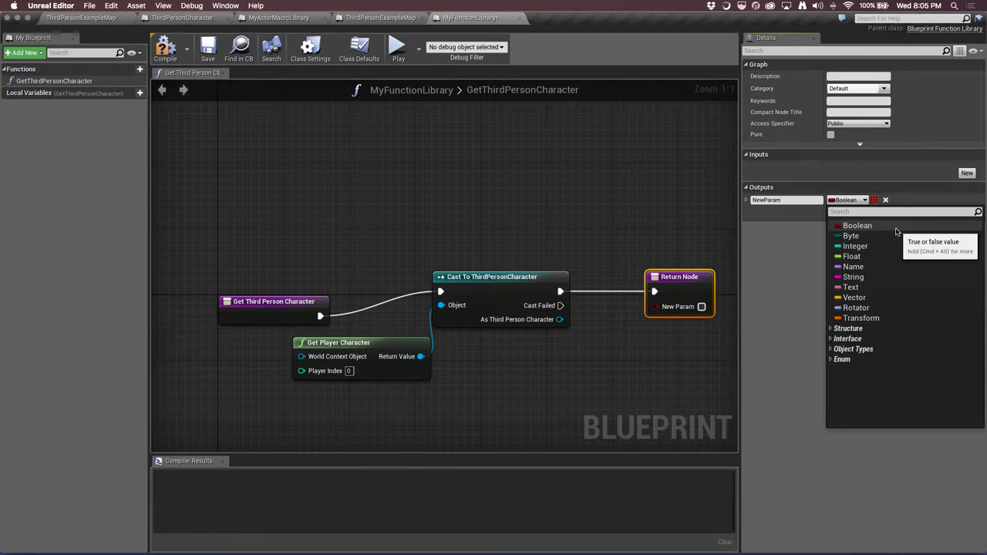
pyautogui.click(944, 178)
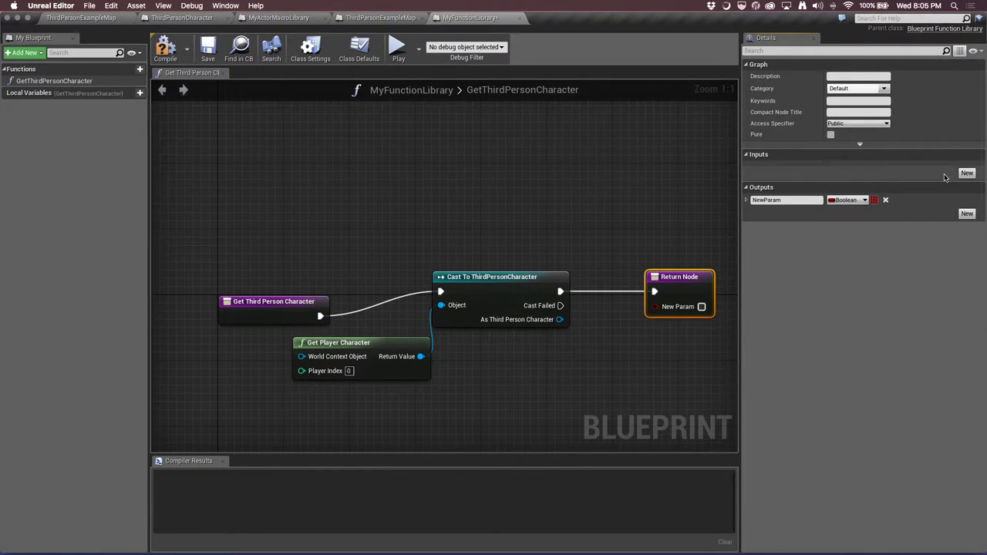
pyautogui.click(965, 173)
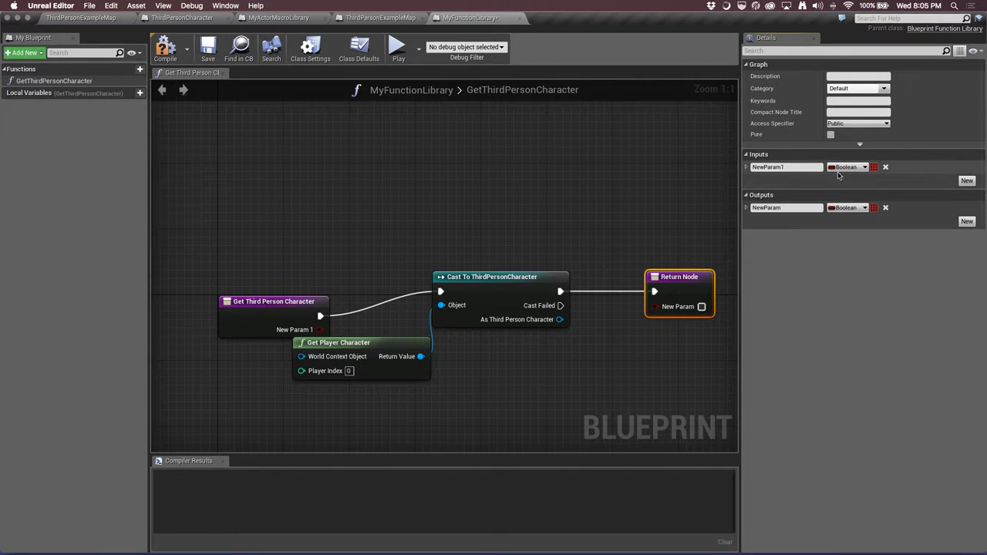
pyautogui.click(847, 167)
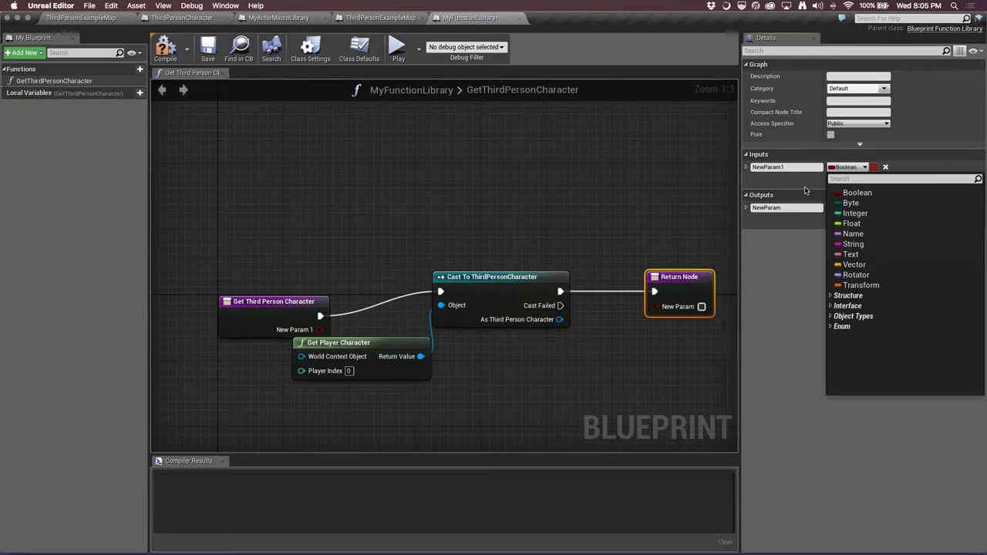
pyautogui.click(885, 167)
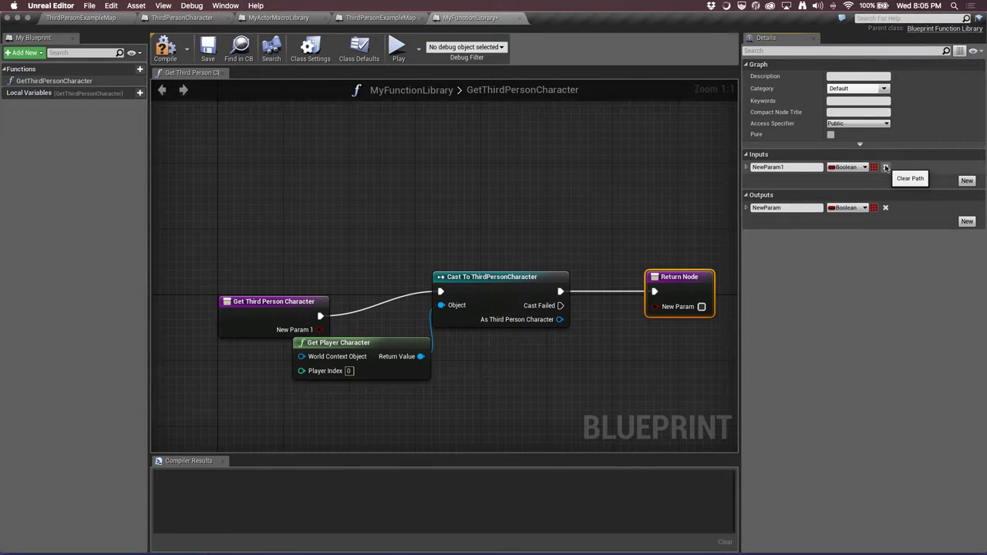
pyautogui.click(885, 166)
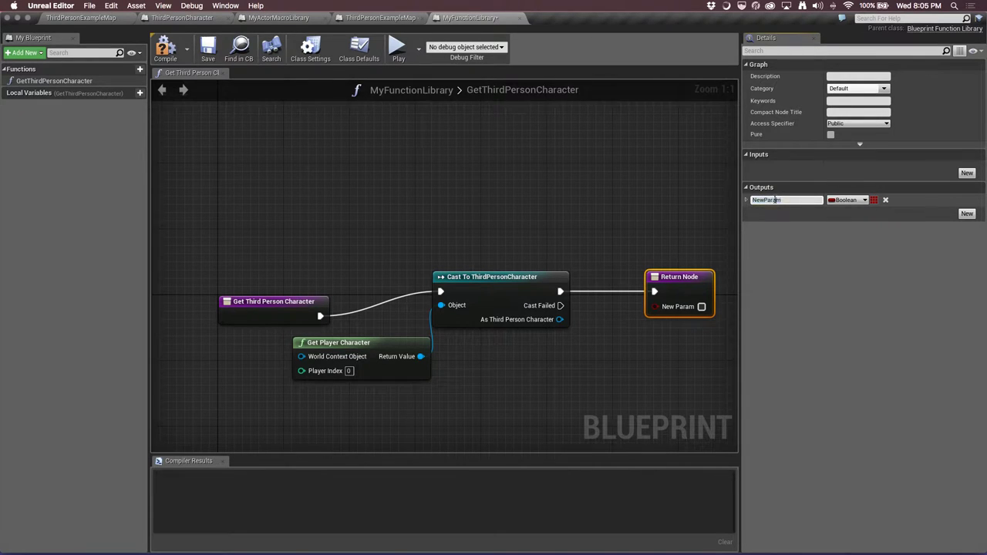
# Rename the output ThirdPersonCharacter, make it a Third Person Character reference, and compile
pyautogui.write('ThirdPersonCh')
pyautogui.click(864, 201)
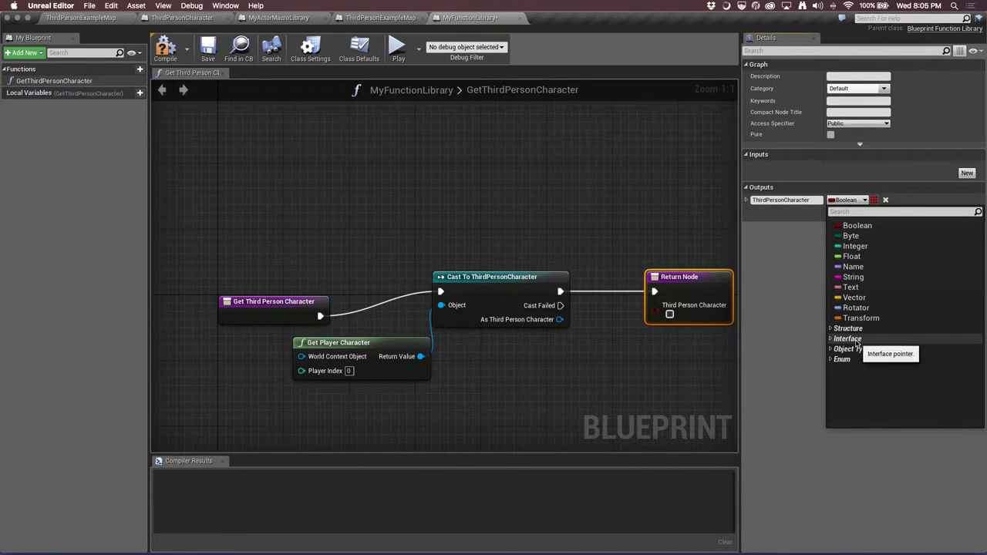
pyautogui.write('third')
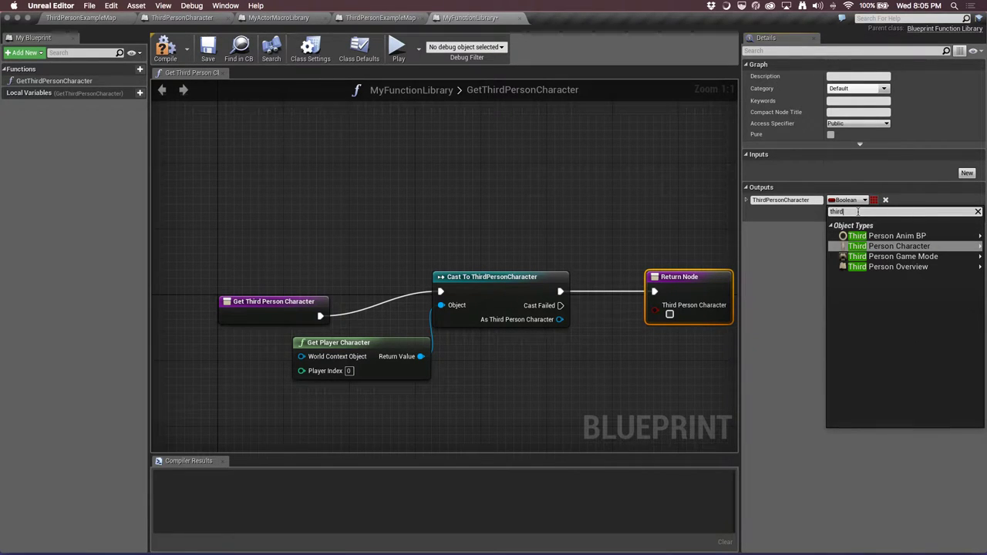
pyautogui.moveTo(856, 246)
pyautogui.click(808, 246)
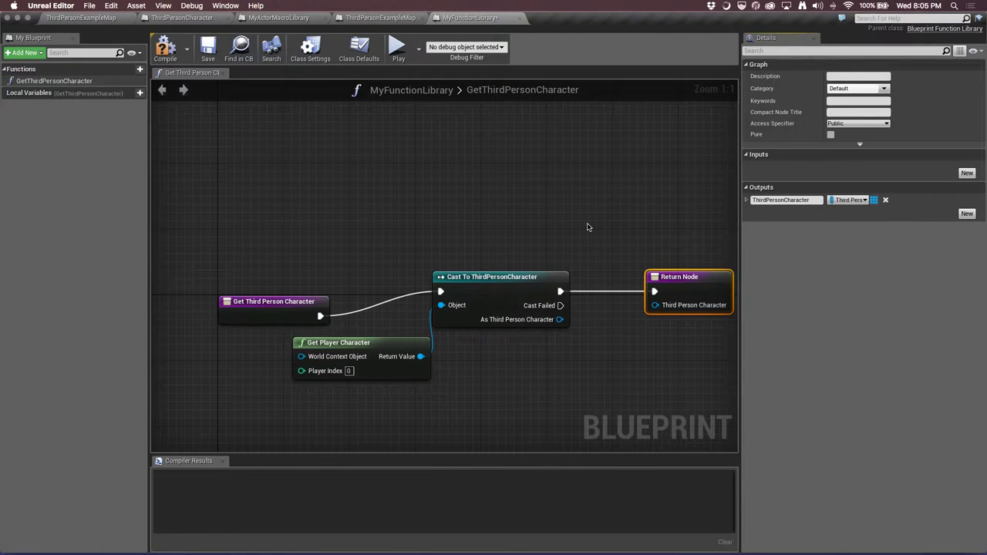
pyautogui.press('F7')
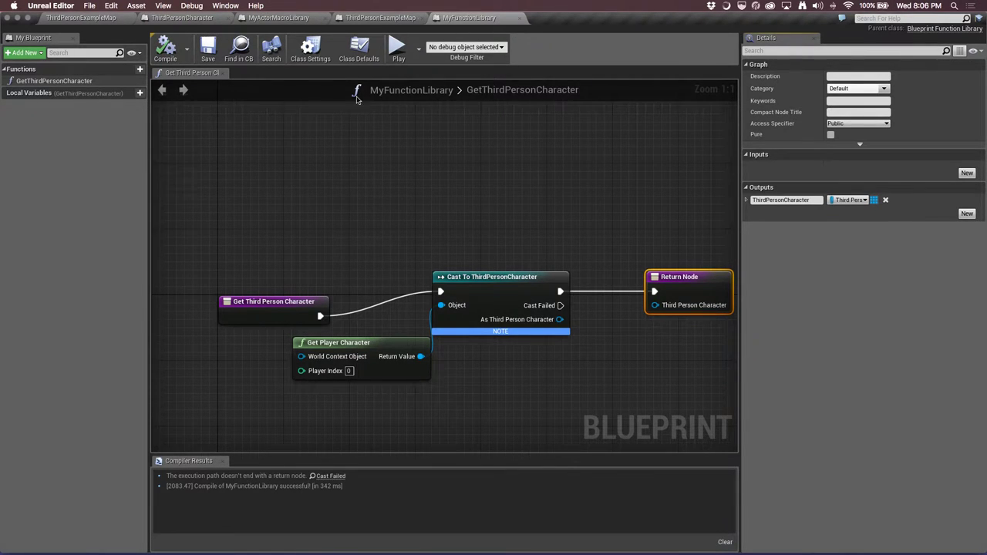
# Wire As Third Person Character into the Return Node, recompile, and tidy the node layout
pyautogui.moveTo(560, 319); pyautogui.dragTo(653, 305)
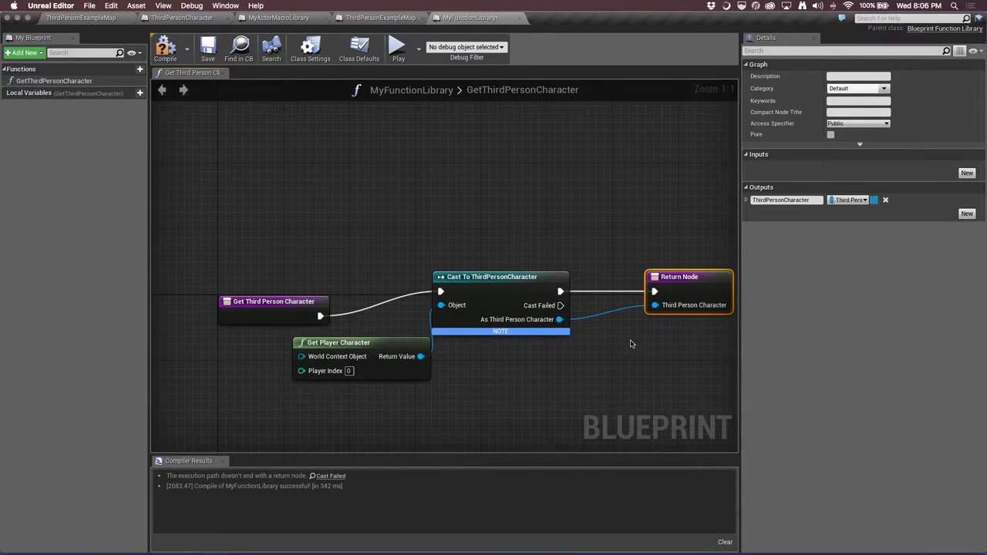
pyautogui.press('F7')
pyautogui.click(465, 193)
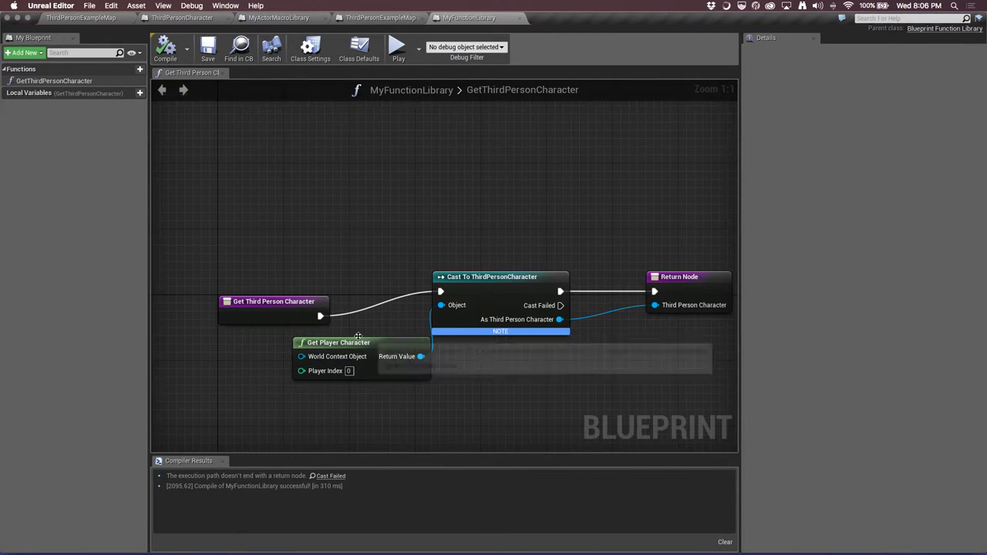
pyautogui.moveTo(368, 341); pyautogui.dragTo(299, 350)
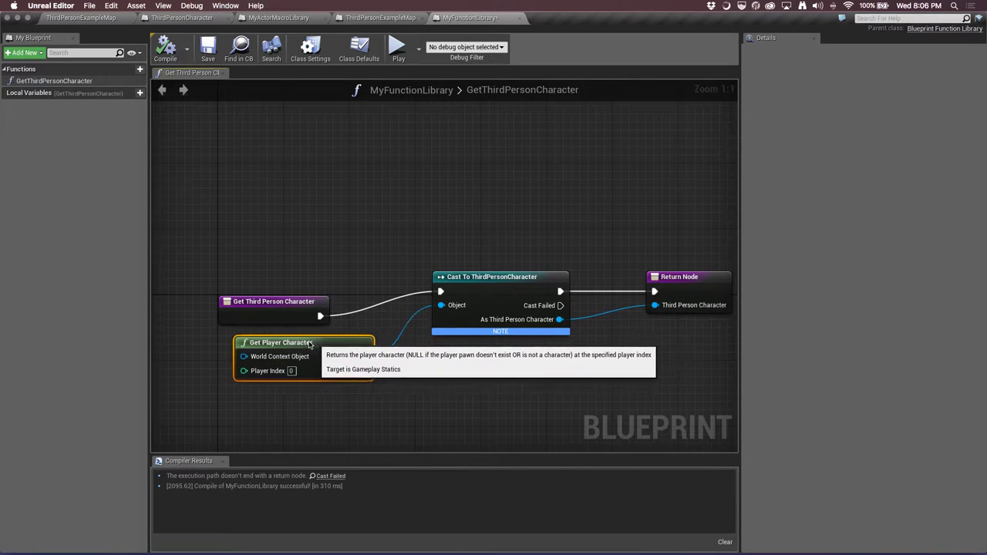
pyautogui.click(547, 336)
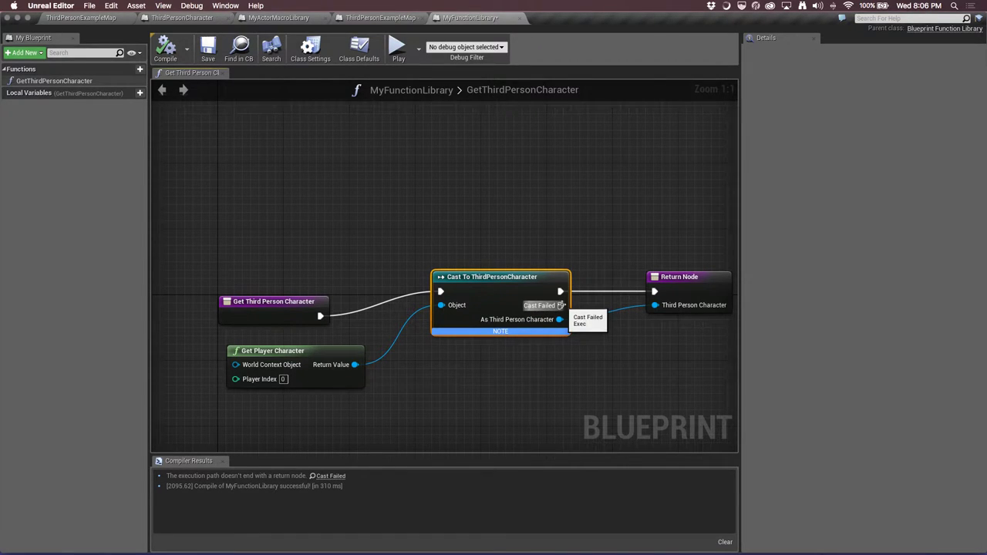
pyautogui.moveTo(560, 305)
pyautogui.mouseDown()
pyautogui.moveTo(583, 307)
pyautogui.moveTo(608, 219)
pyautogui.mouseUp()
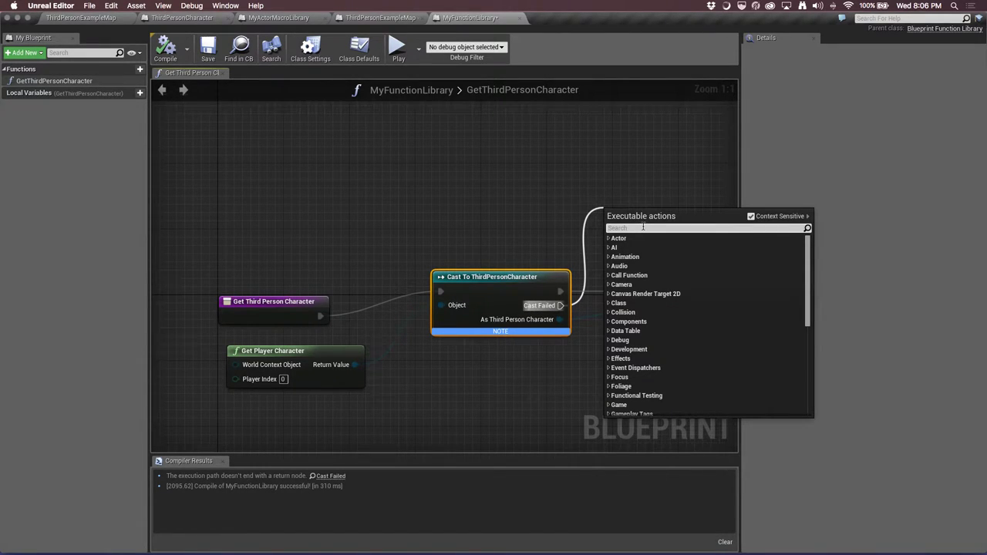
pyautogui.write('return')
pyautogui.press('Return')
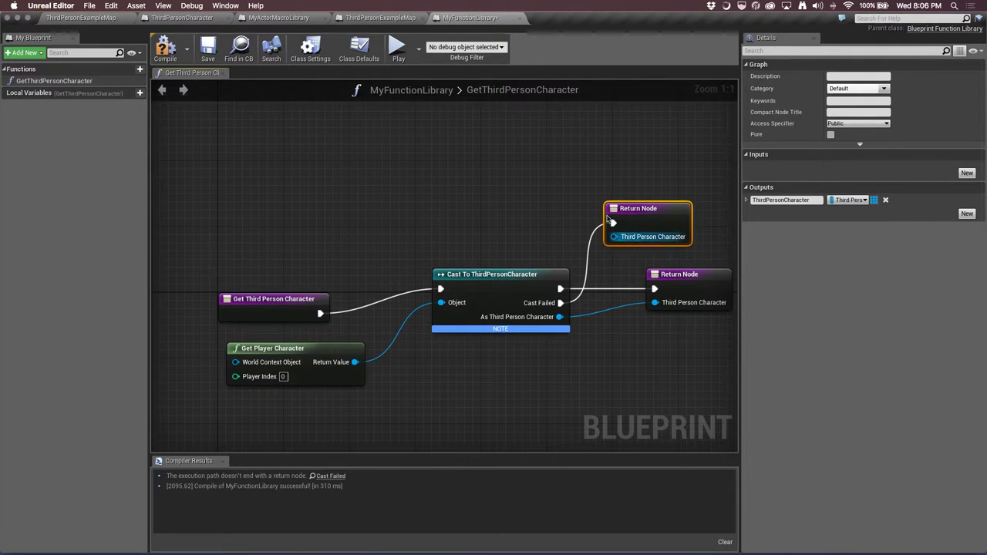
pyautogui.moveTo(641, 334); pyautogui.dragTo(570, 337, button='right')
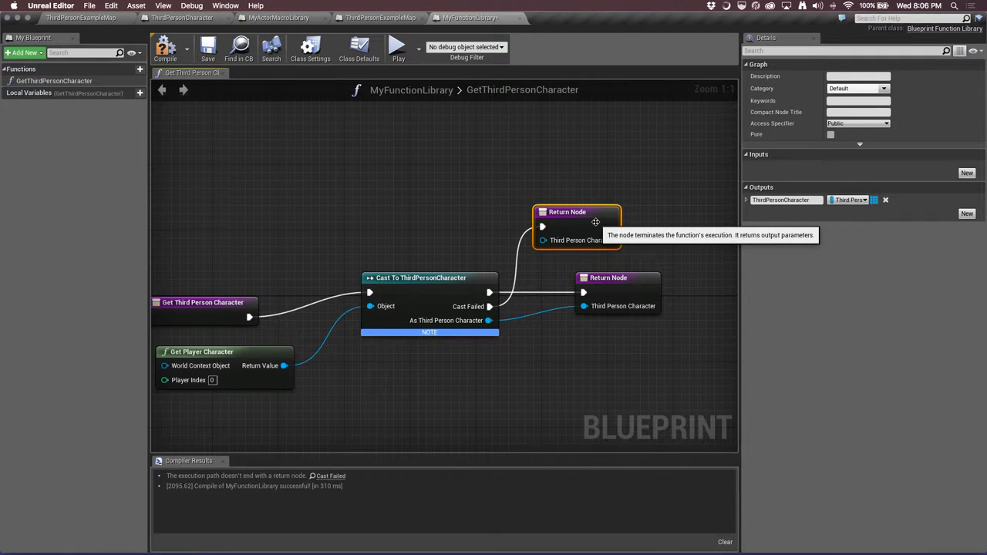
pyautogui.moveTo(447, 332)
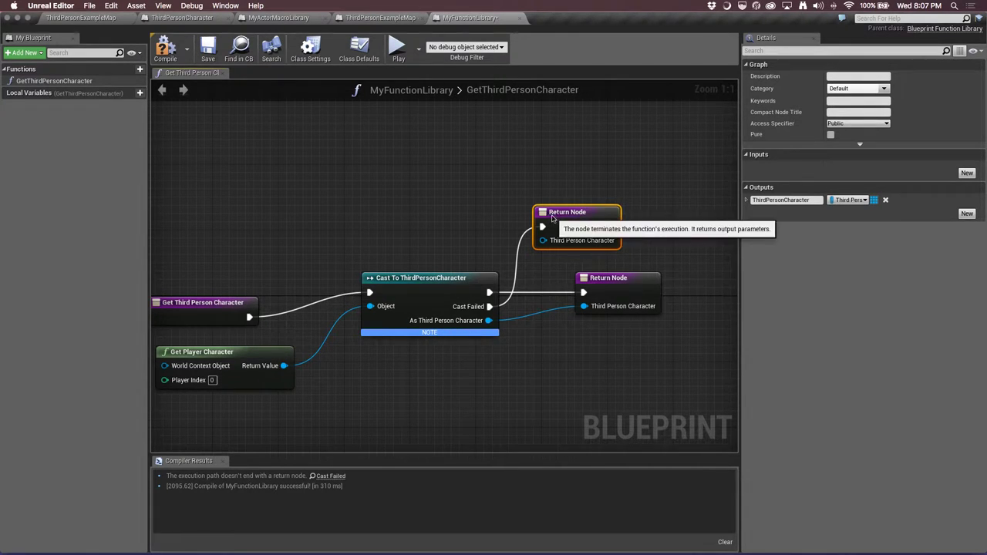
pyautogui.press('Delete')
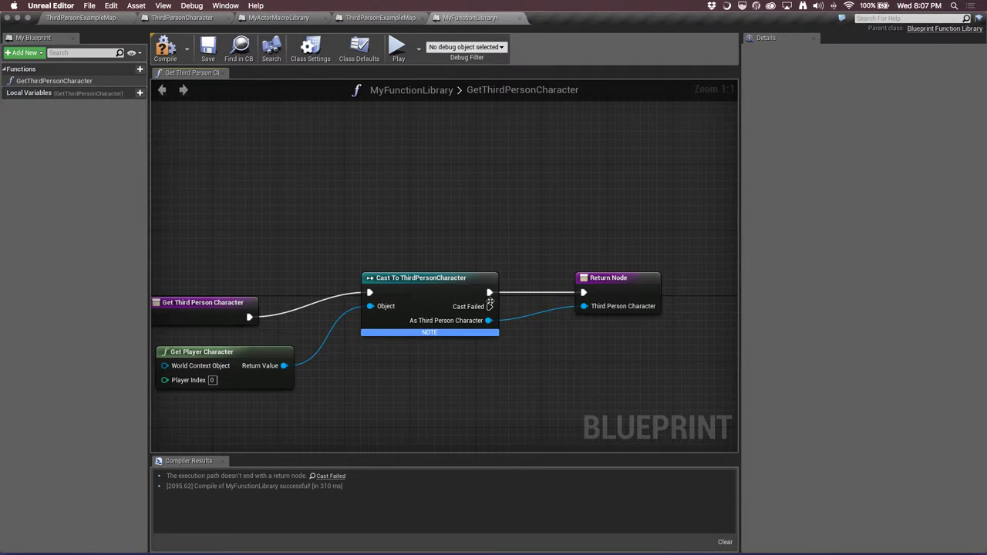
pyautogui.moveTo(488, 306); pyautogui.dragTo(540, 224)
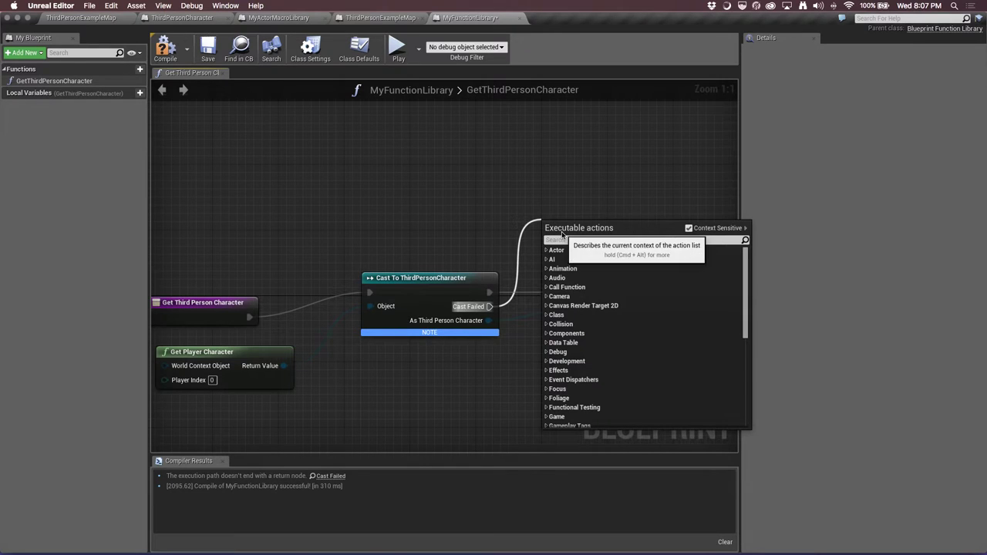
pyautogui.write('return')
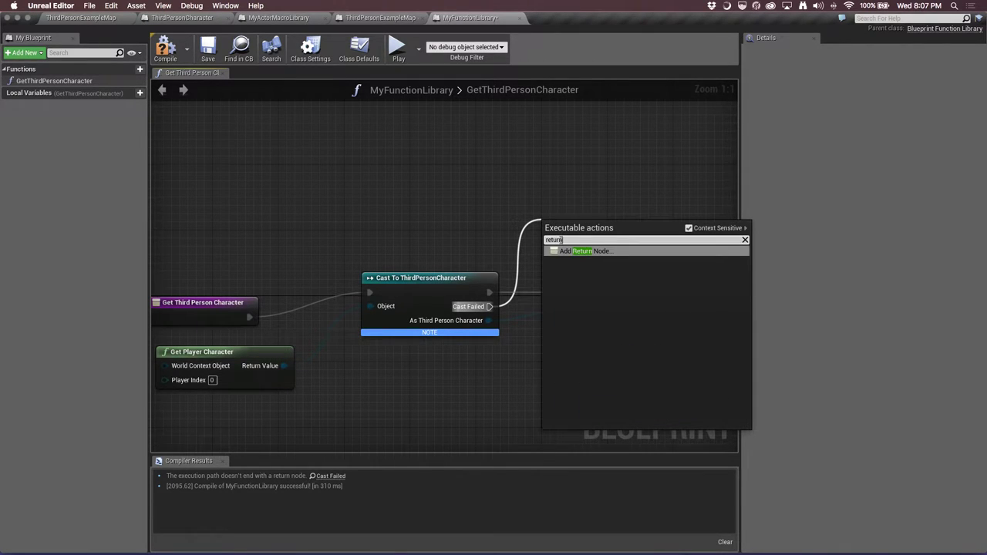
pyautogui.press('Return')
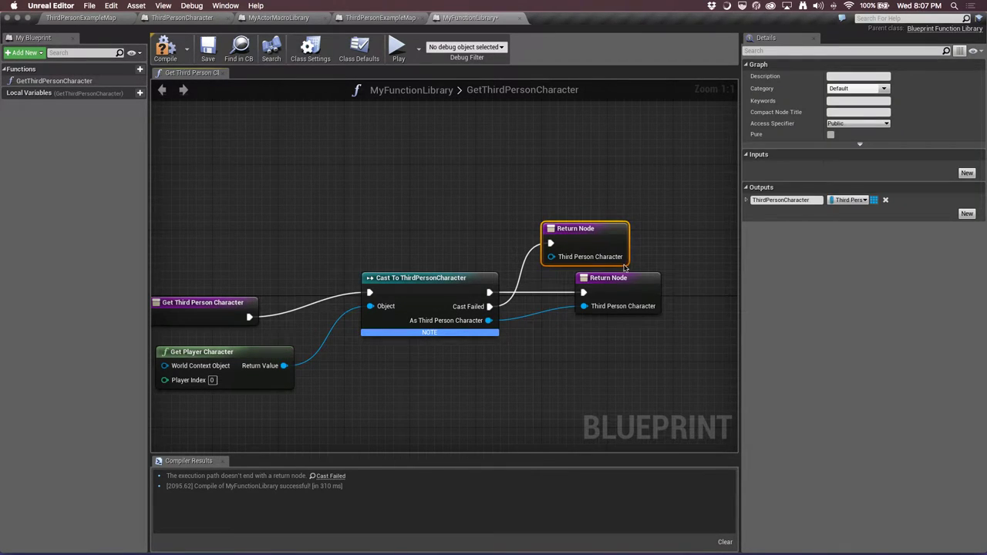
pyautogui.press('F7')
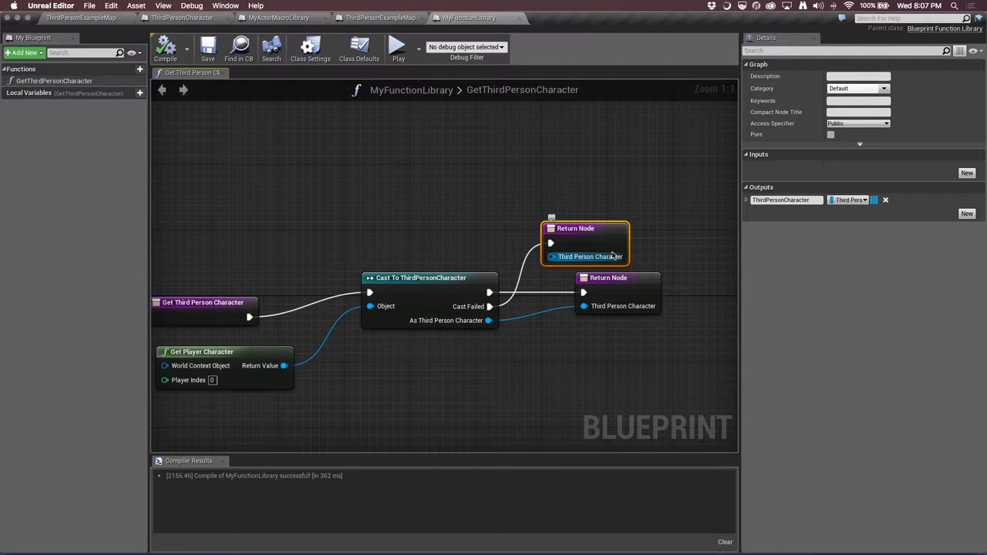
pyautogui.moveTo(609, 230); pyautogui.dragTo(625, 197)
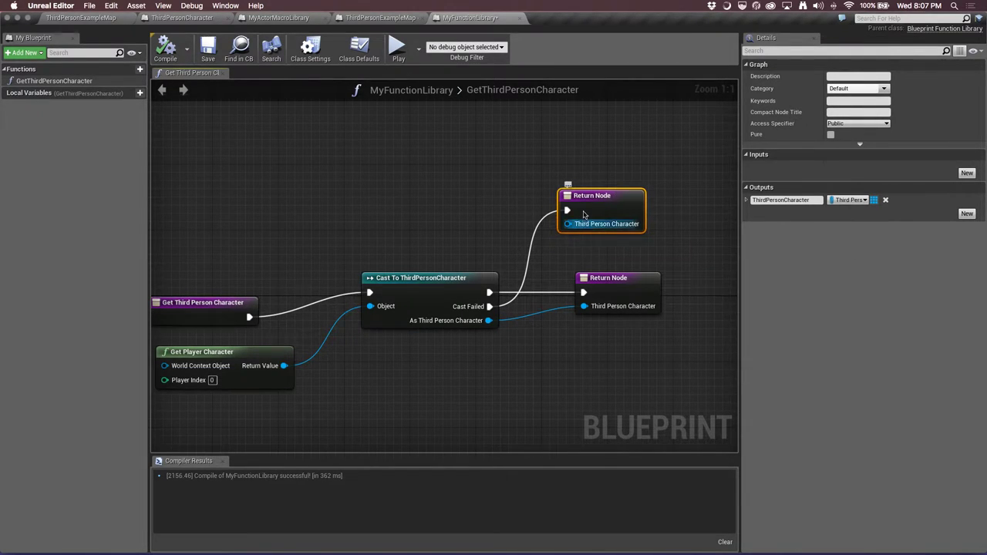
pyautogui.press('Delete')
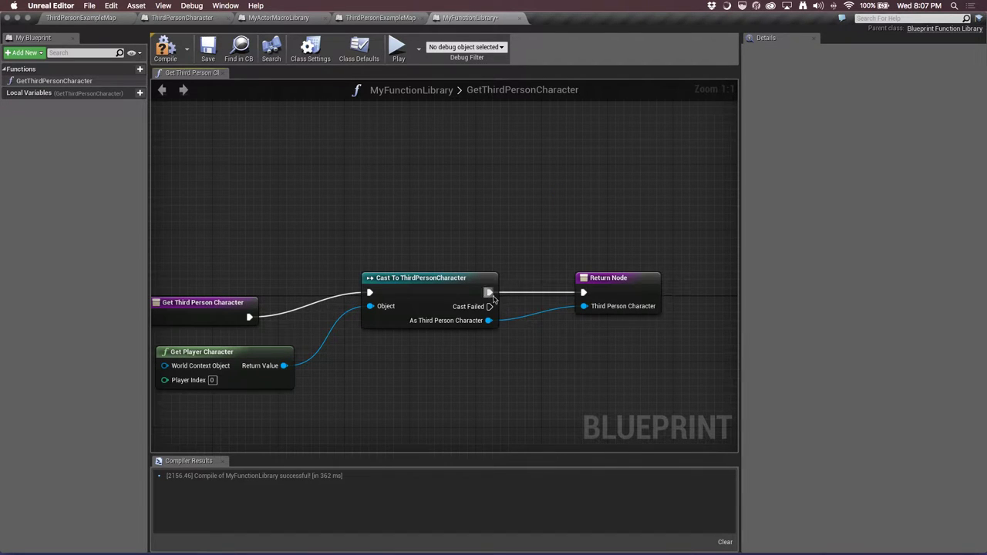
pyautogui.moveTo(489, 306)
pyautogui.mouseDown()
pyautogui.moveTo(563, 364)
pyautogui.moveTo(528, 342)
pyautogui.mouseUp()
# Dismiss the node list, compile and save MyFunctionLibrary, and briefly check MyActorMacroLibrary
pyautogui.click(478, 378)
pyautogui.press('super+s')
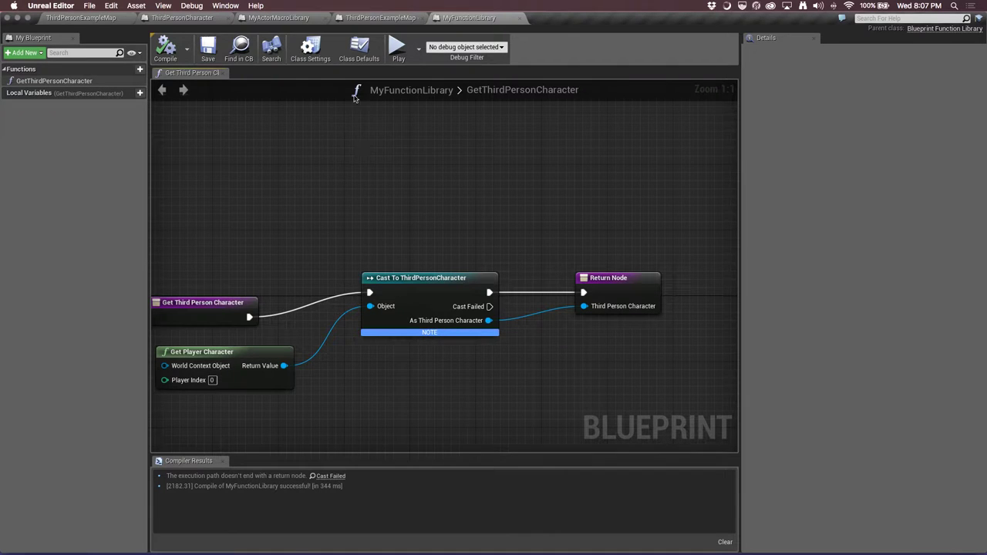
pyautogui.click(299, 19)
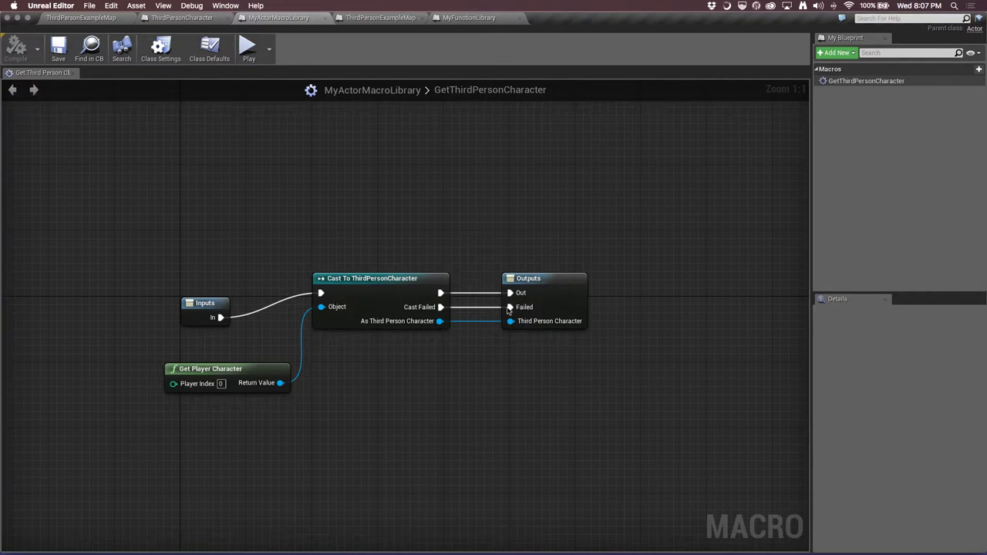
pyautogui.click(470, 18)
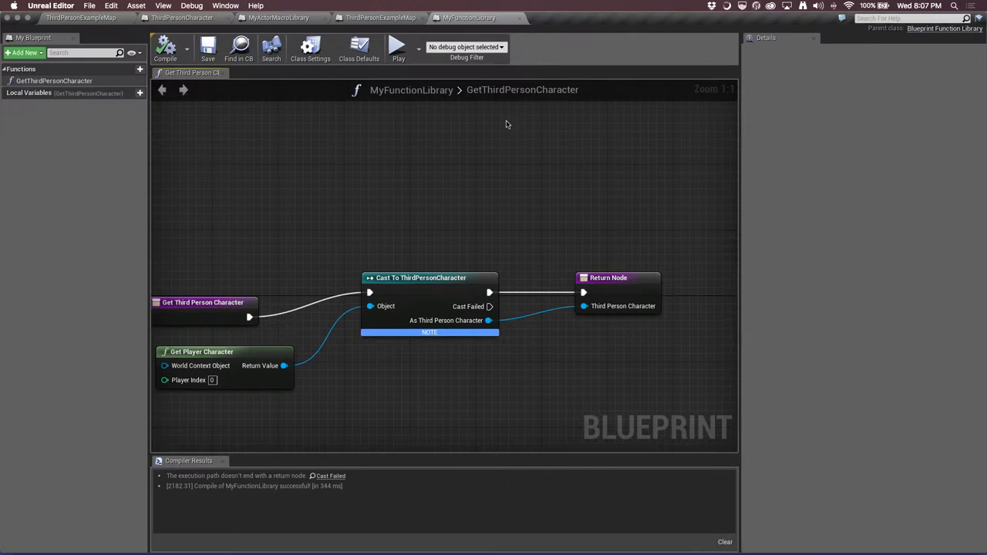
# Tick Pure in the GetThirdPersonCharacter entry node's details and fit the graph in view
pyautogui.moveTo(427, 397); pyautogui.dragTo(494, 404, button='right')
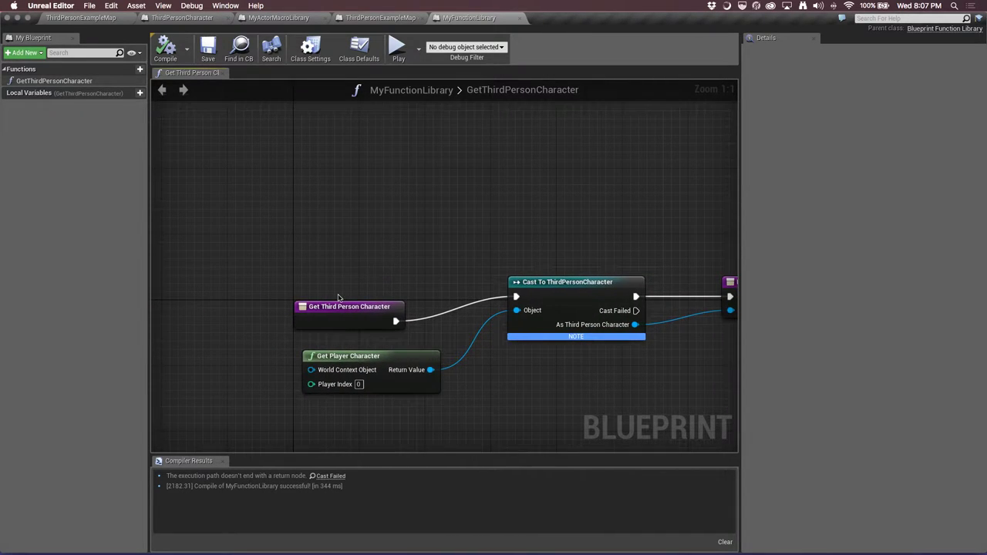
pyautogui.click(341, 306)
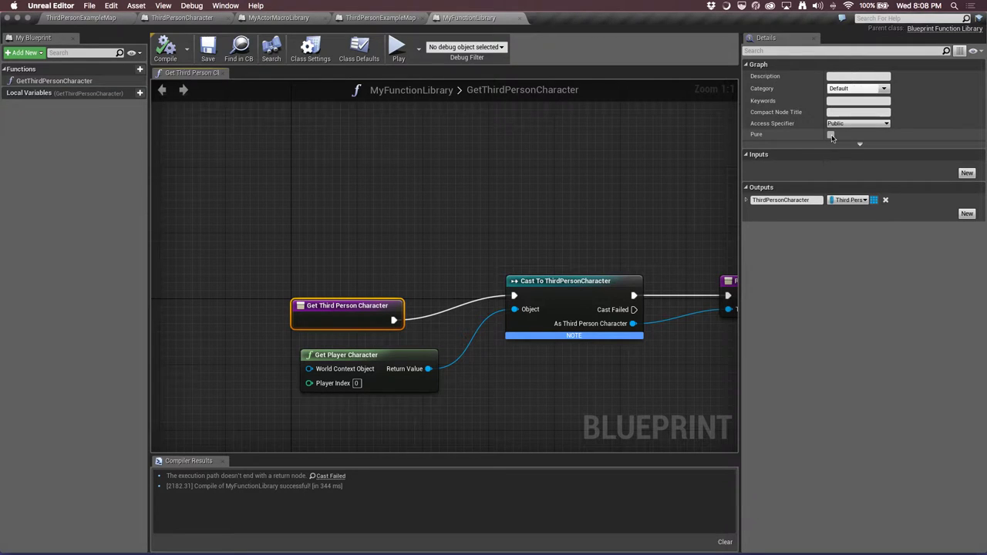
pyautogui.click(830, 135)
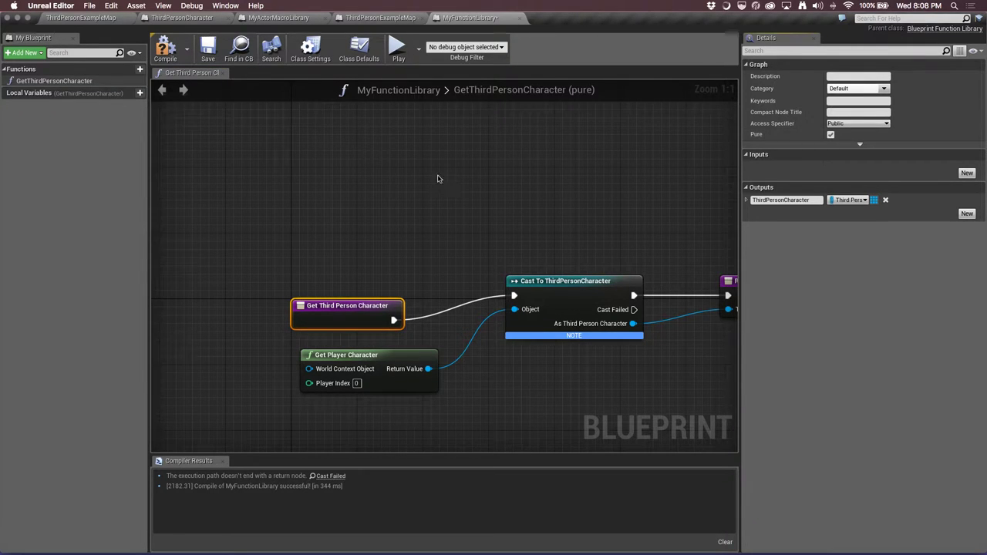
pyautogui.press('Home')
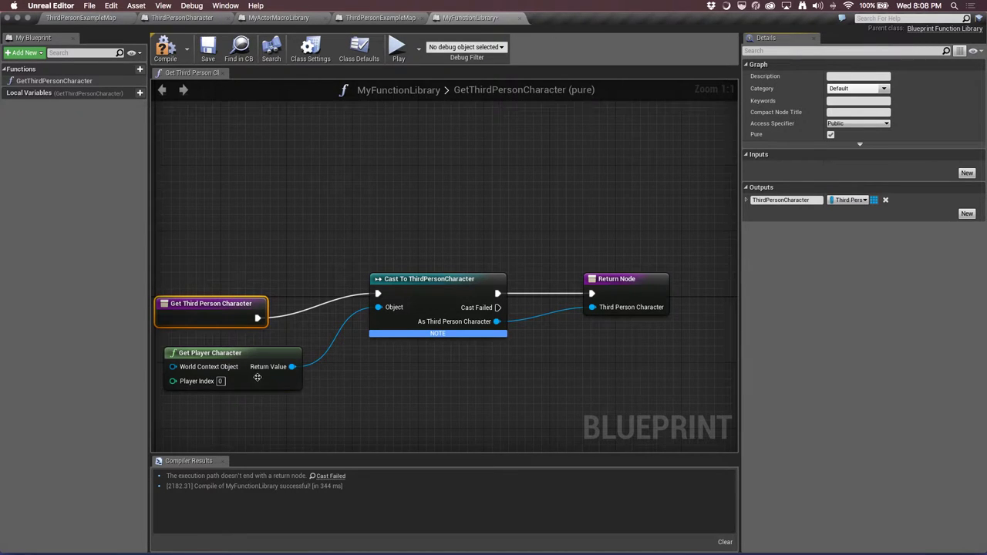
pyautogui.moveTo(257, 377); pyautogui.dragTo(308, 376, button='right')
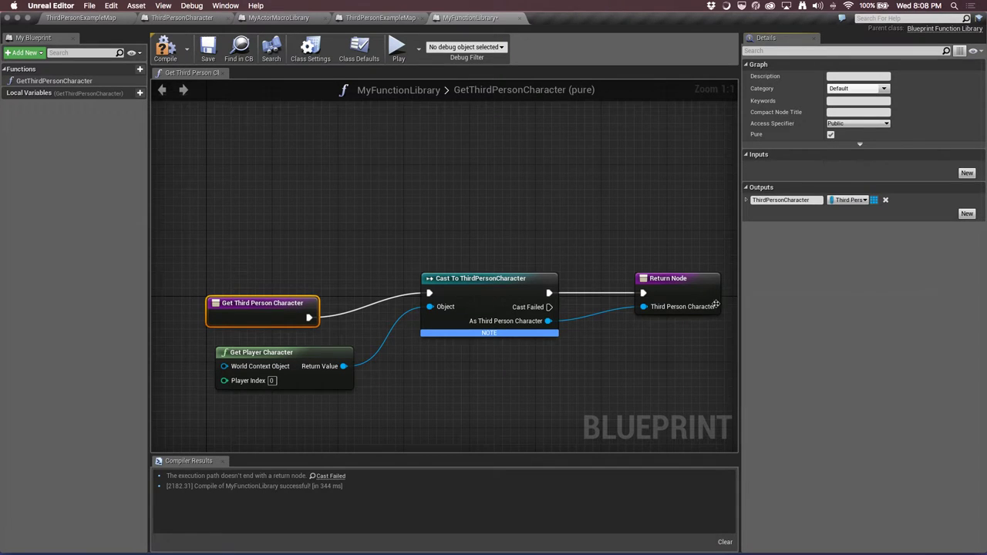
pyautogui.click(495, 204)
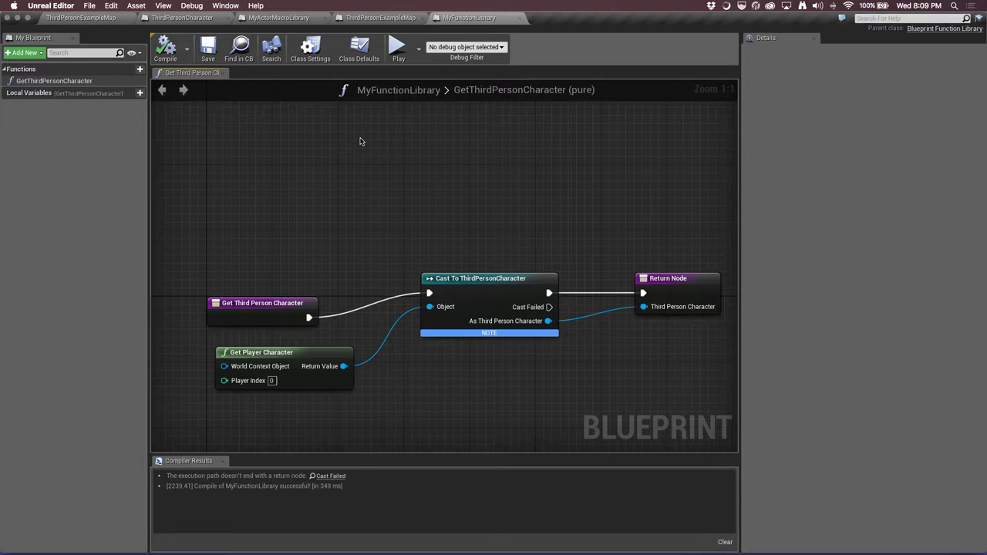
# Return to ThirdPersonExampleMap and play it, running the character up the stairs onto a ledge
pyautogui.click(116, 18)
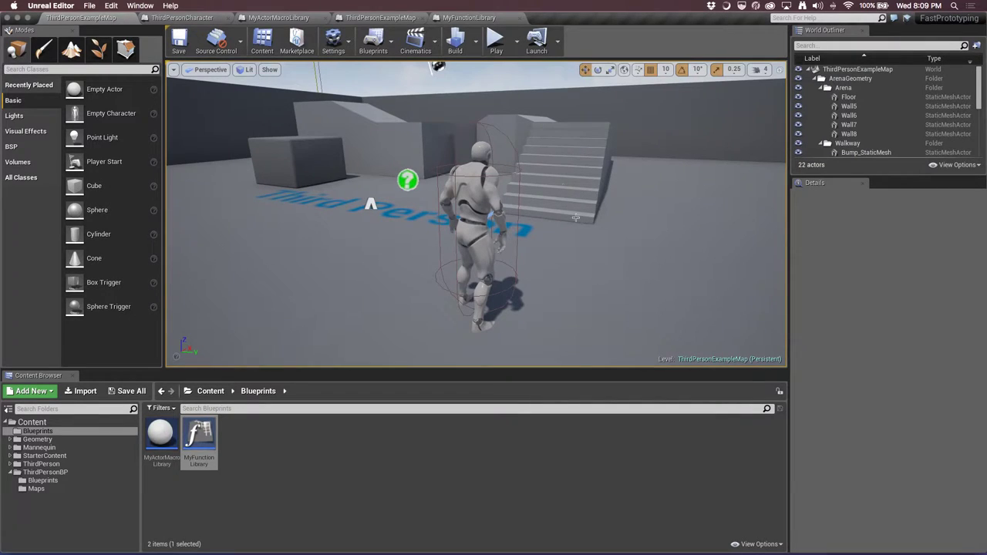
pyautogui.click(496, 40)
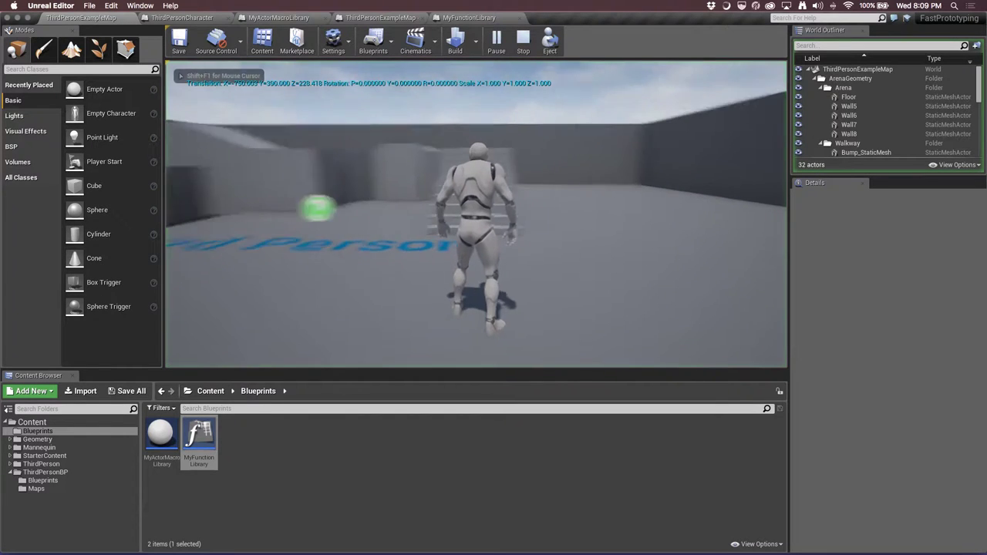
pyautogui.press('space')
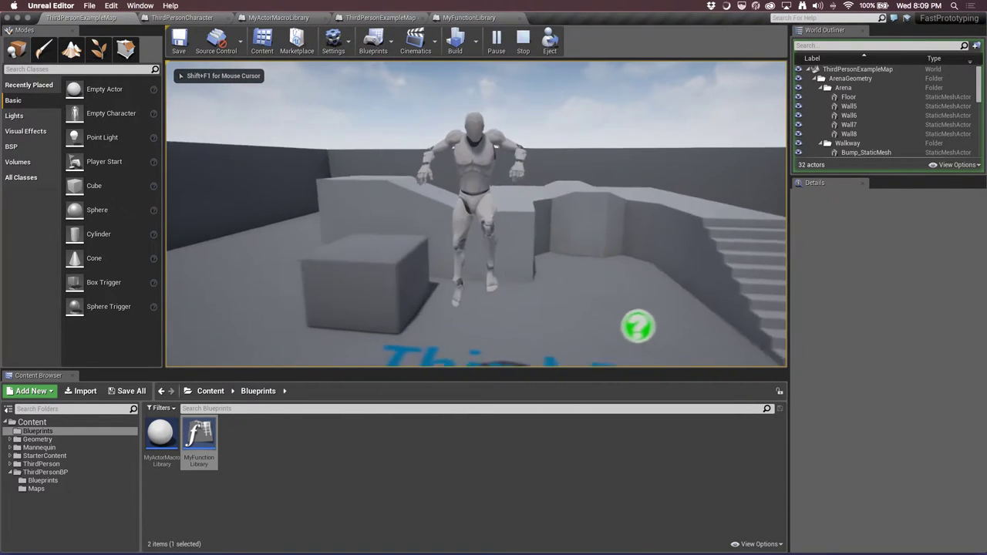
pyautogui.press('w')
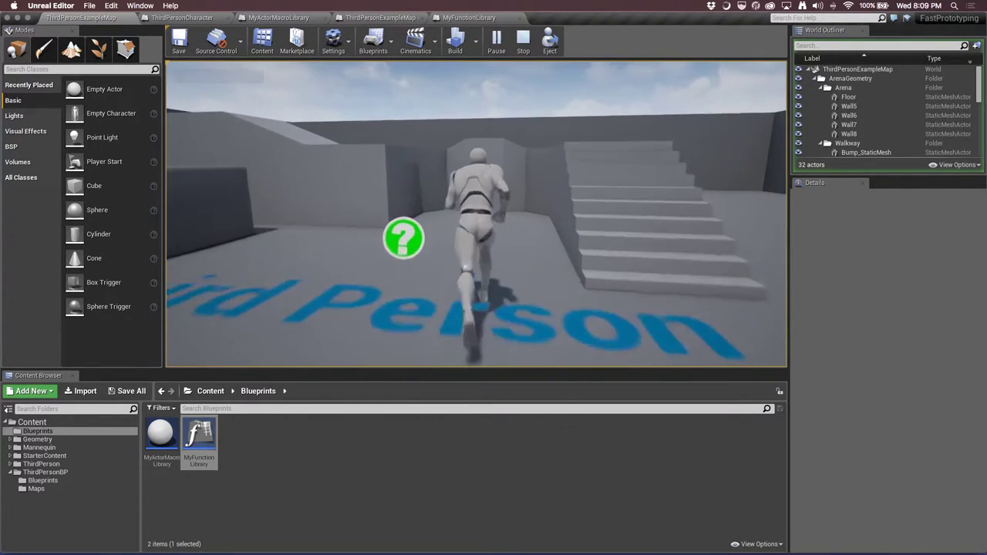
pyautogui.press('space')
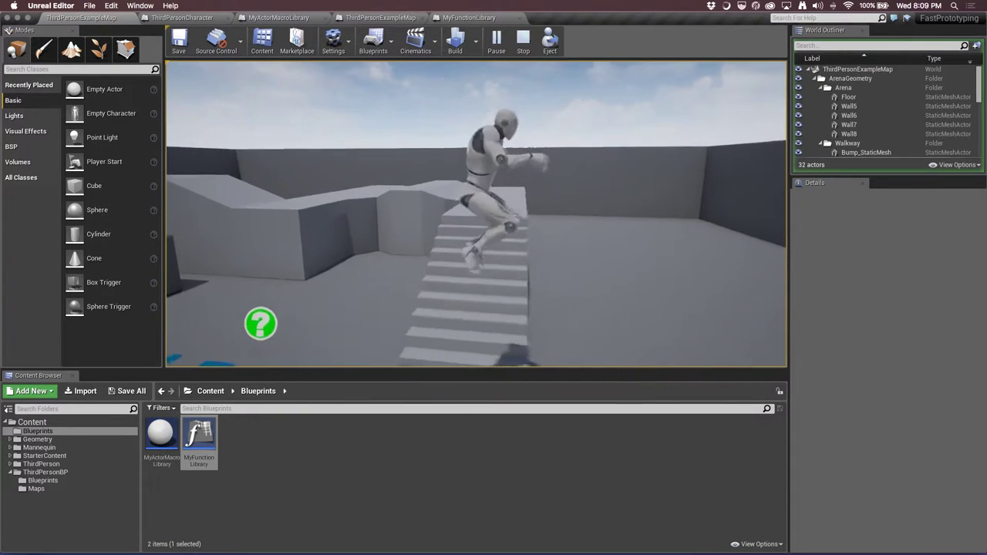
pyautogui.press('w')
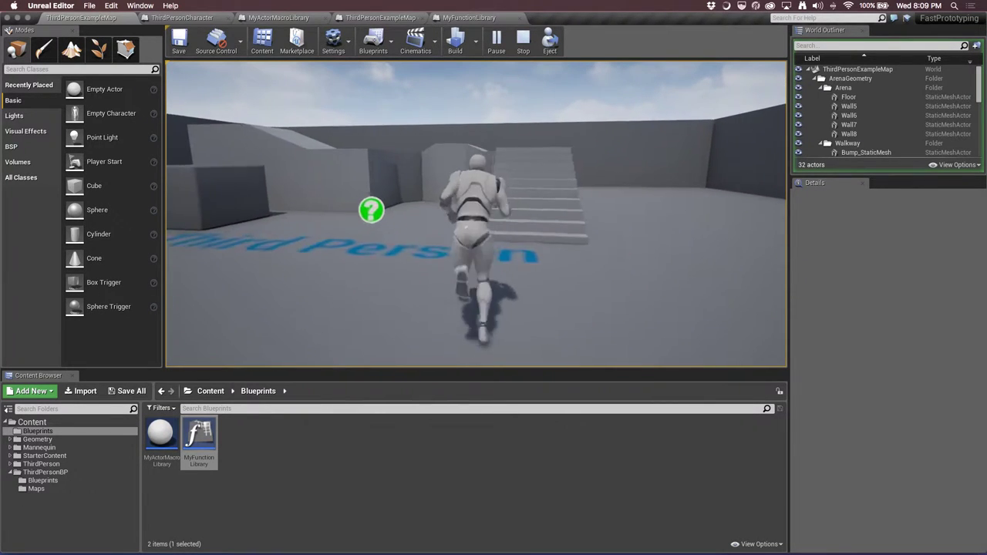
pyautogui.press('space')
pyautogui.press('space')
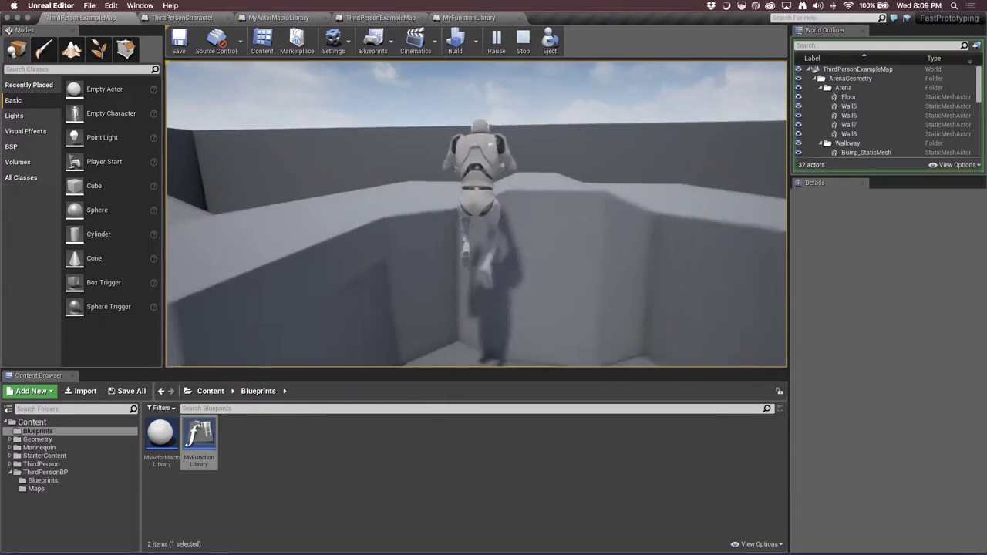
pyautogui.press('w')
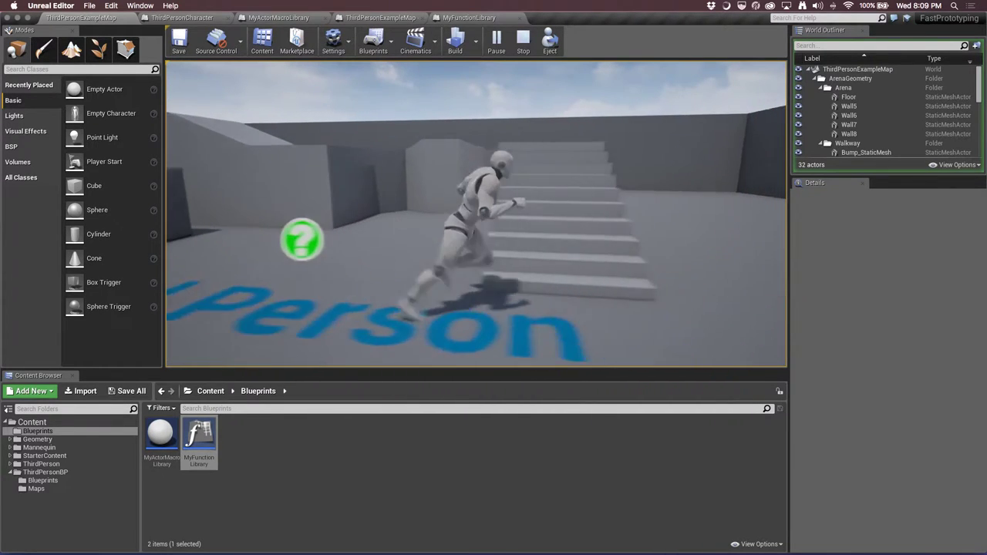
# Jump across the box ledge and stair top, then stop the play session
pyautogui.press('space')
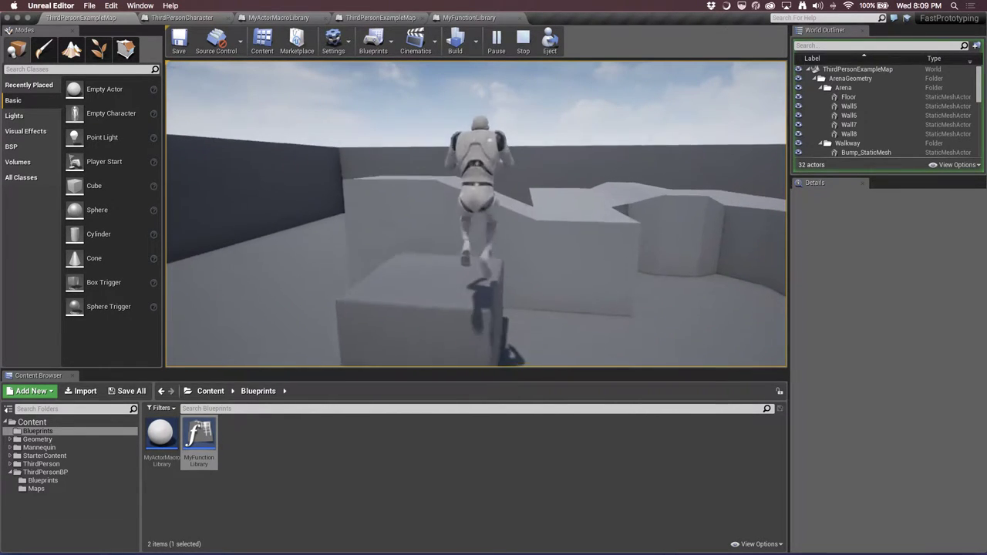
pyautogui.press('space')
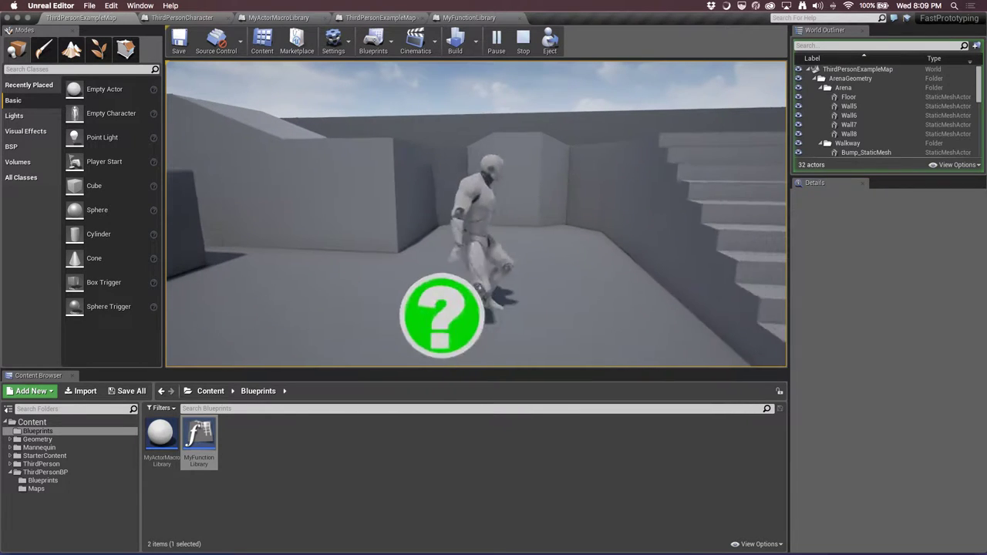
pyautogui.press('s')
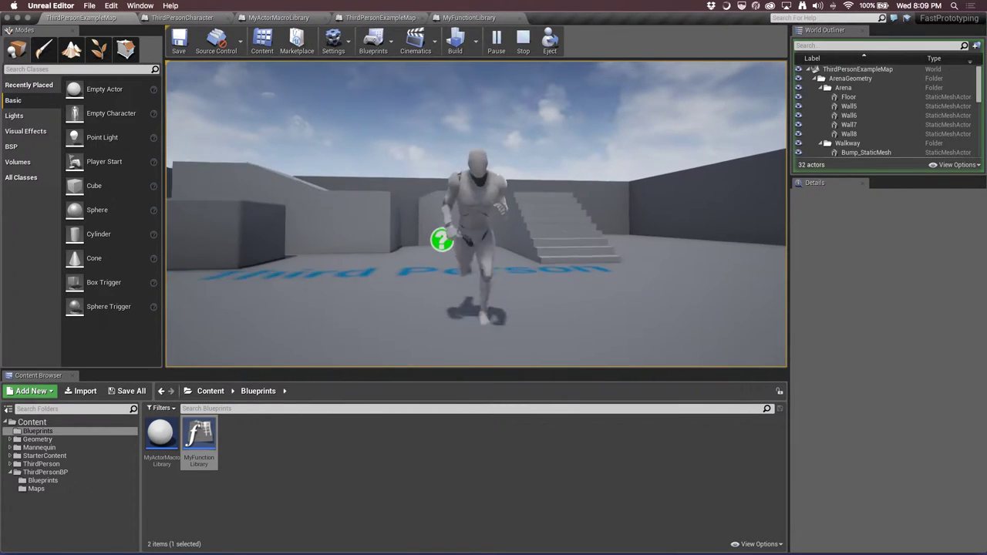
pyautogui.press('w')
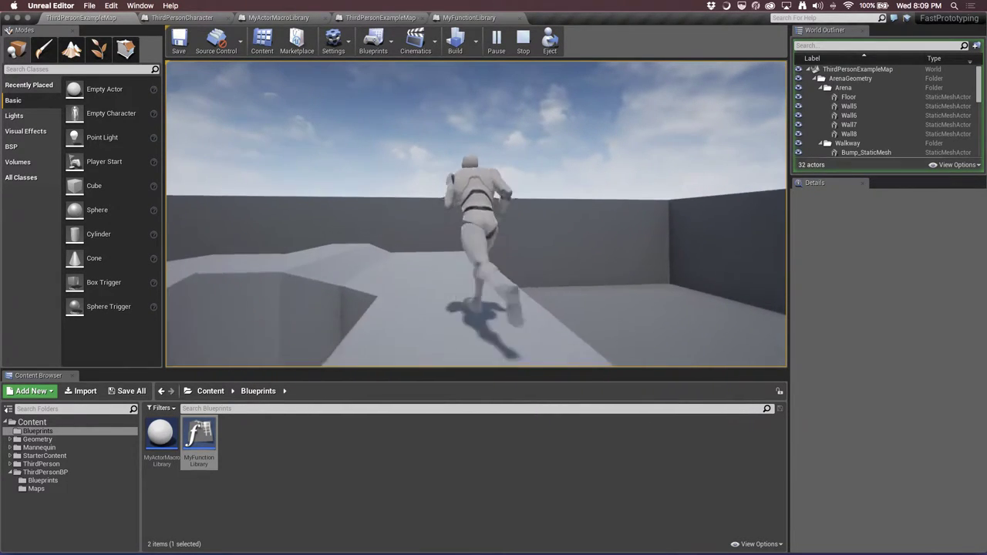
pyautogui.press('s')
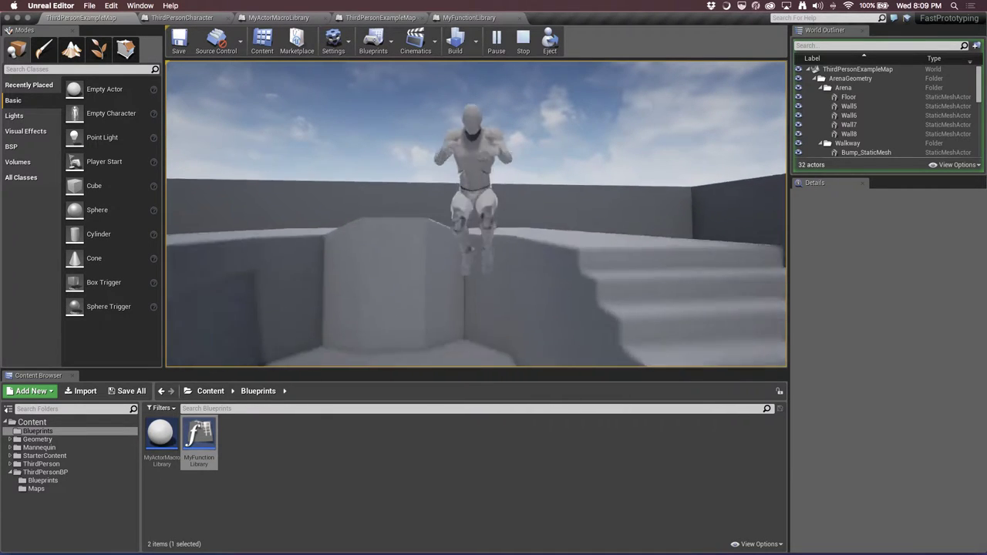
pyautogui.press('space')
pyautogui.press('w')
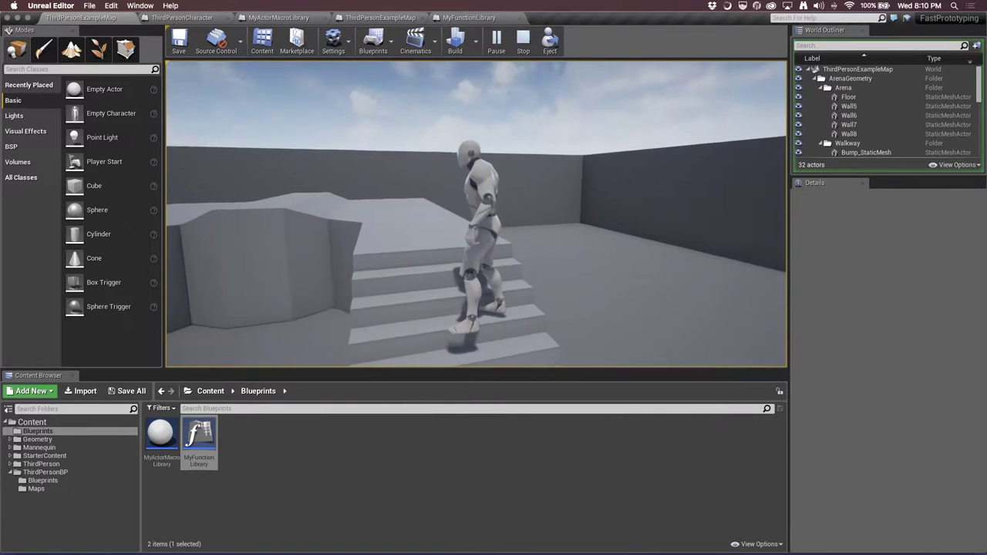
pyautogui.press('space')
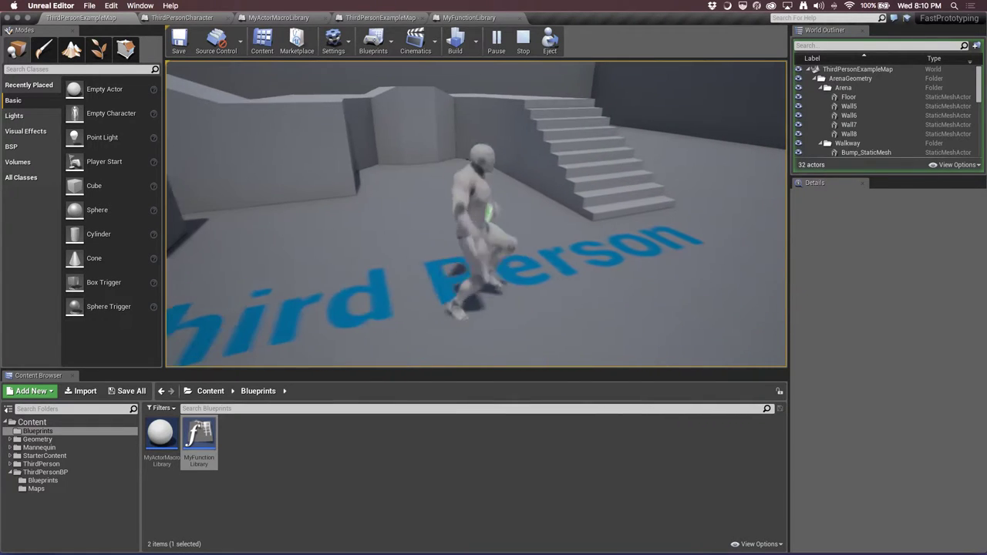
pyautogui.press('Escape')
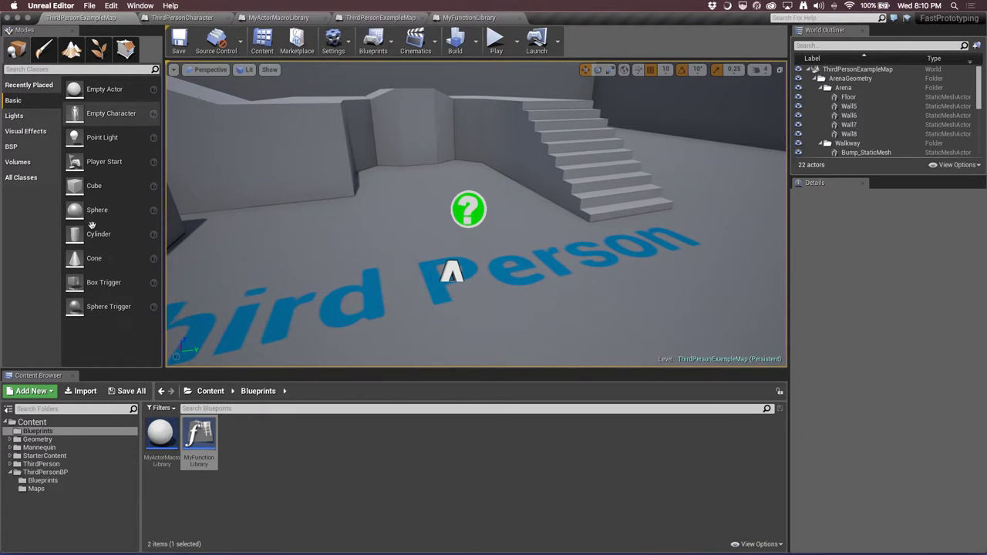
# Place a Blueprint_Effect_Fire from StarterContent/Blueprints into the level, raise it, then delete it
pyautogui.click(9, 456)
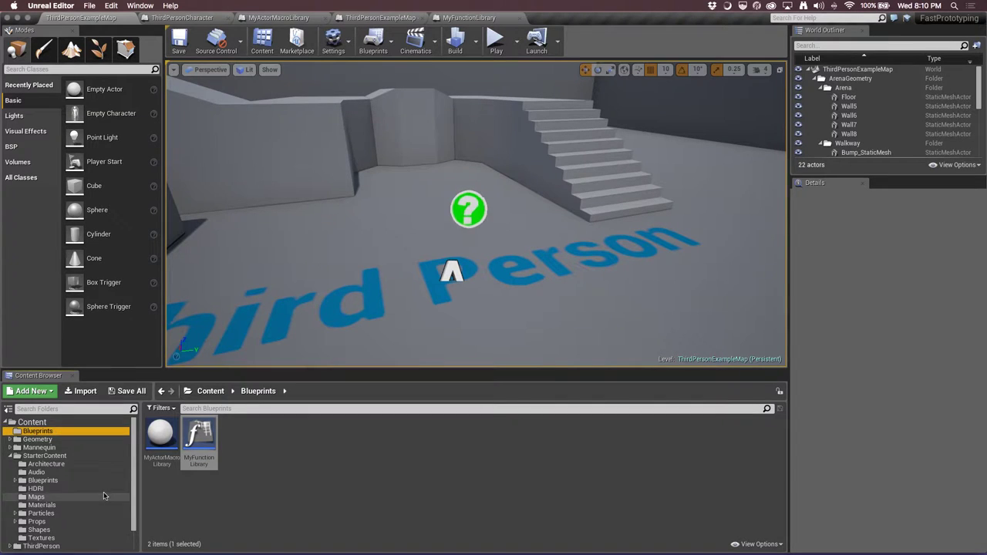
pyautogui.scroll(-1, 104, 495)
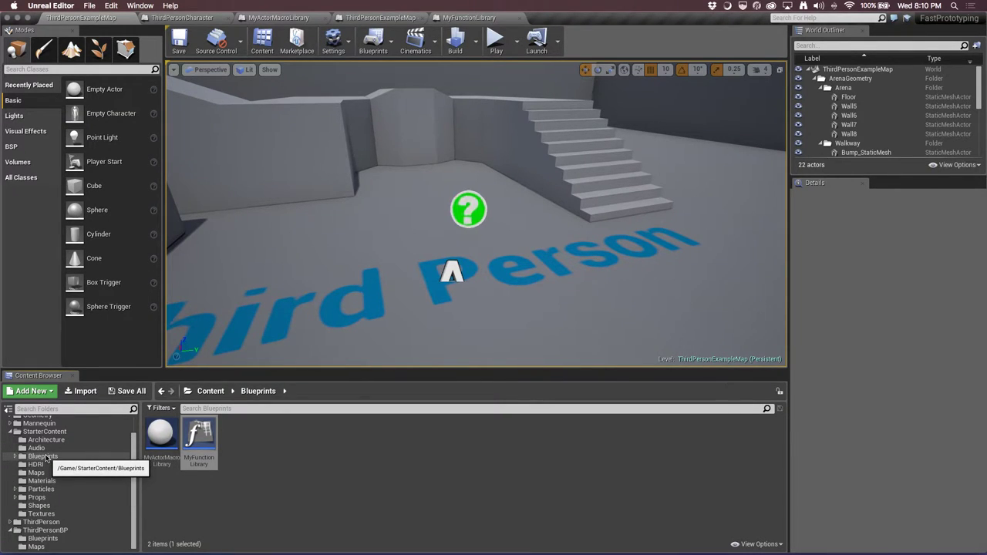
pyautogui.click(45, 456)
pyautogui.click(16, 456)
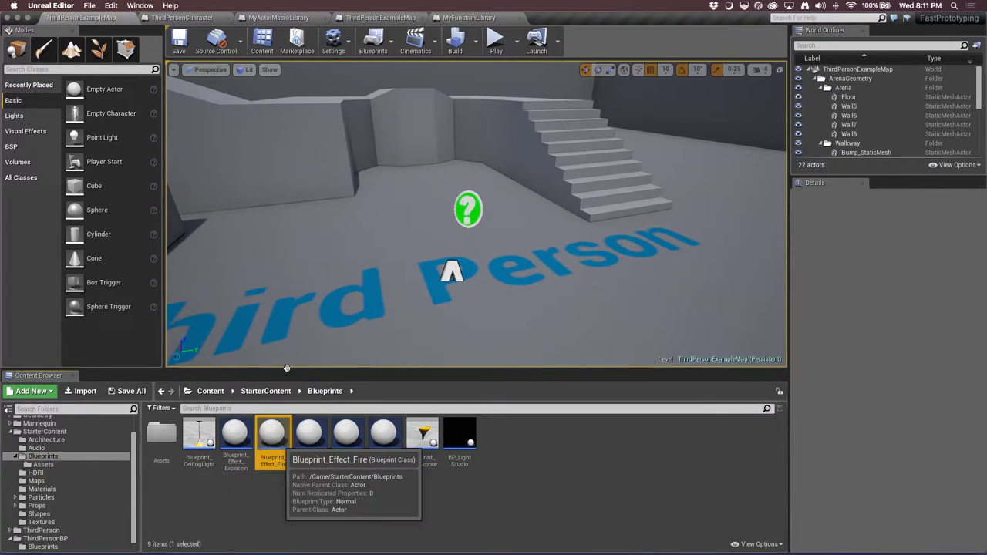
pyautogui.moveTo(279, 444); pyautogui.dragTo(319, 239)
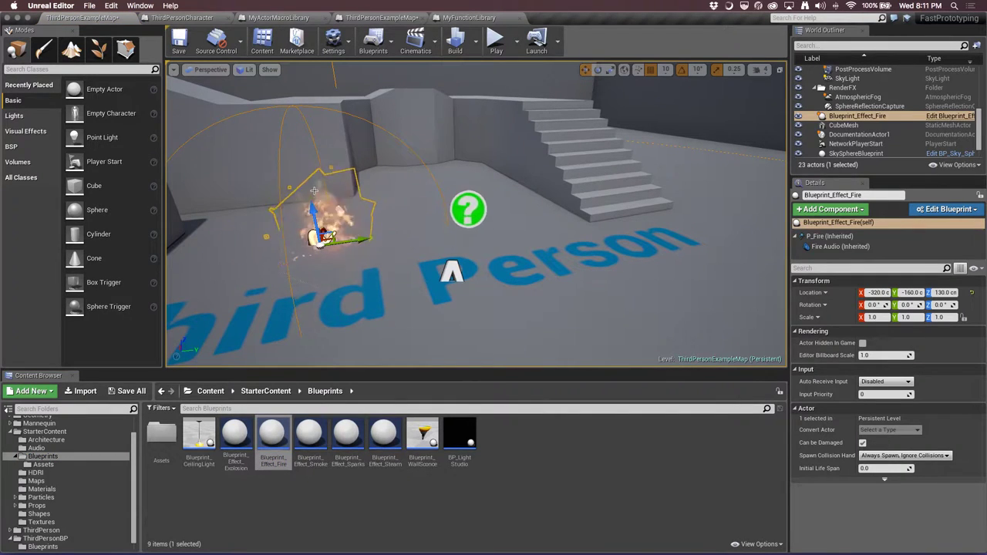
pyautogui.moveTo(314, 212); pyautogui.dragTo(314, 202)
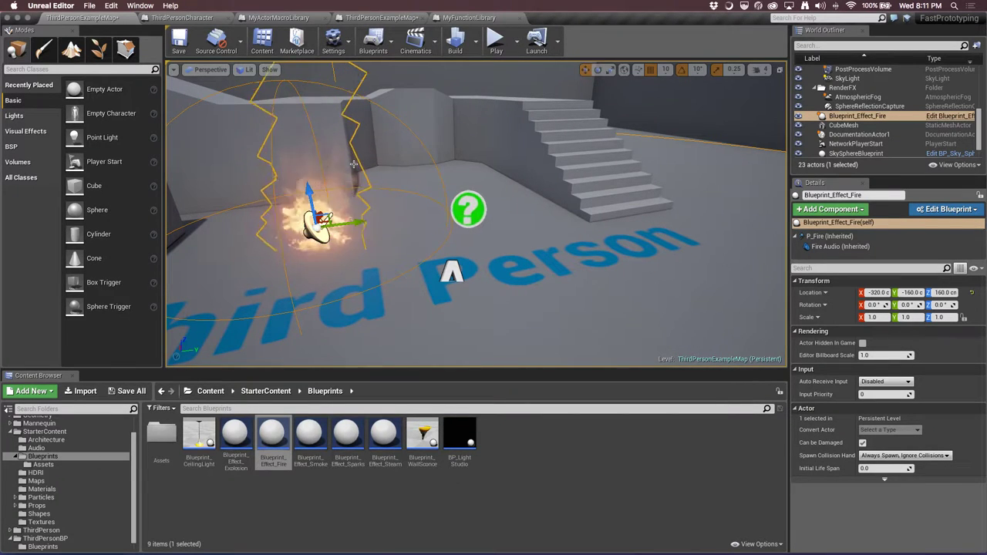
pyautogui.press('Delete')
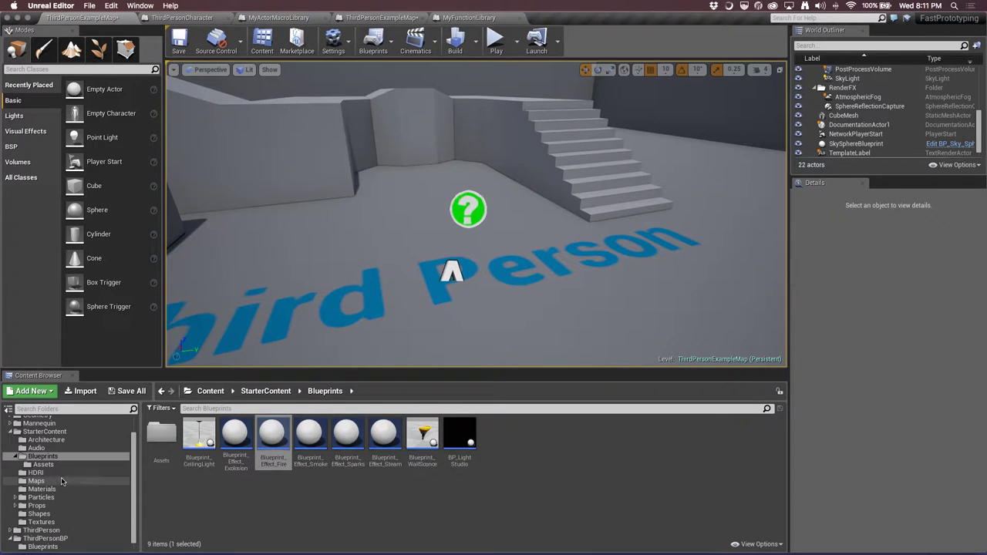
# Drag a Box Trigger from Modes > Basic onto the top of the stairs
pyautogui.click(41, 514)
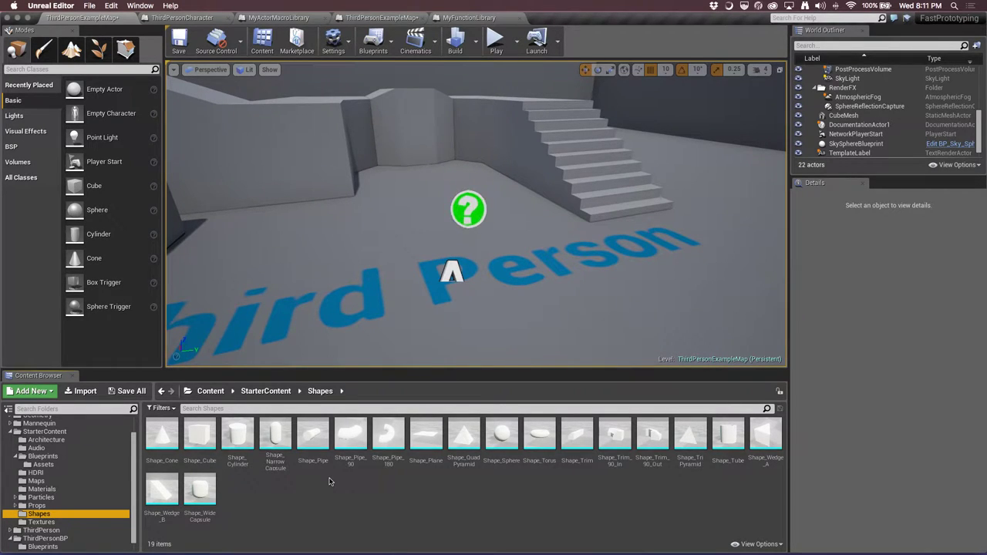
pyautogui.moveTo(357, 271); pyautogui.dragTo(379, 268)
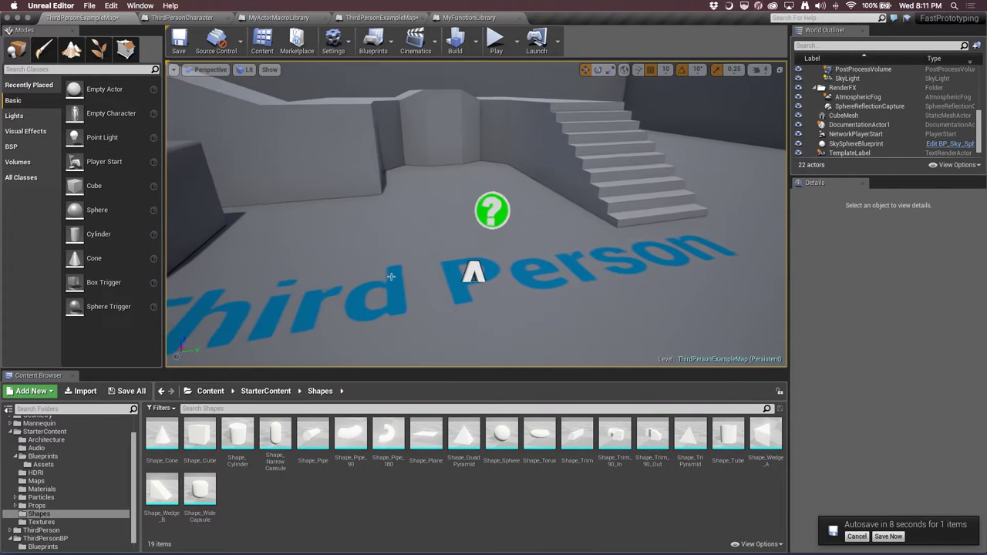
pyautogui.moveTo(378, 268); pyautogui.dragTo(267, 242, button='right')
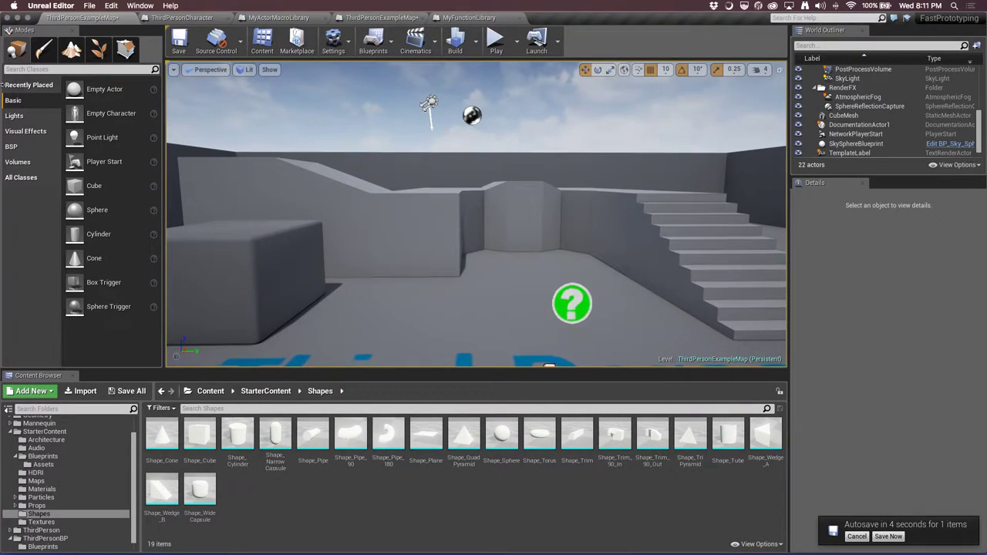
pyautogui.click(14, 100)
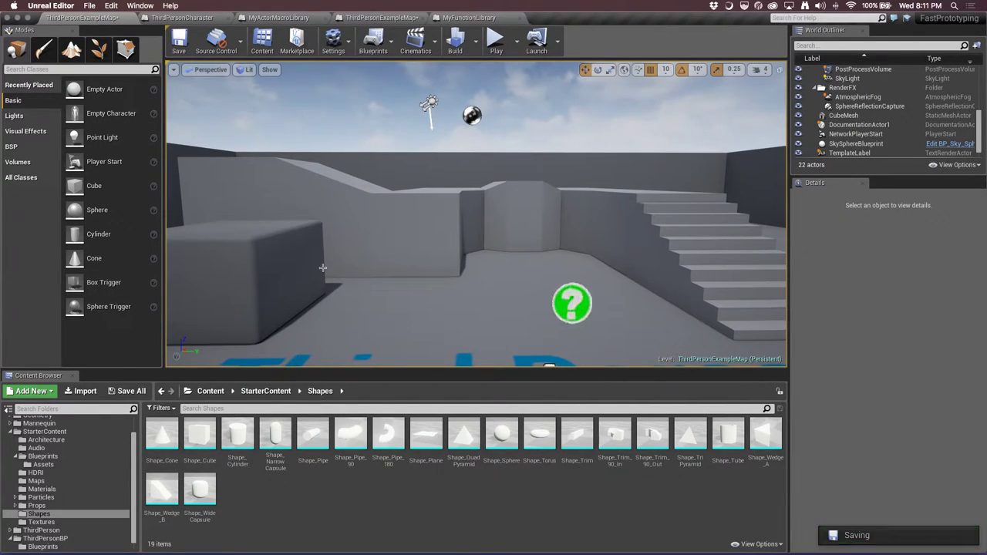
pyautogui.moveTo(103, 282)
pyautogui.mouseDown()
pyautogui.moveTo(570, 253)
pyautogui.moveTo(666, 185)
pyautogui.mouseUp()
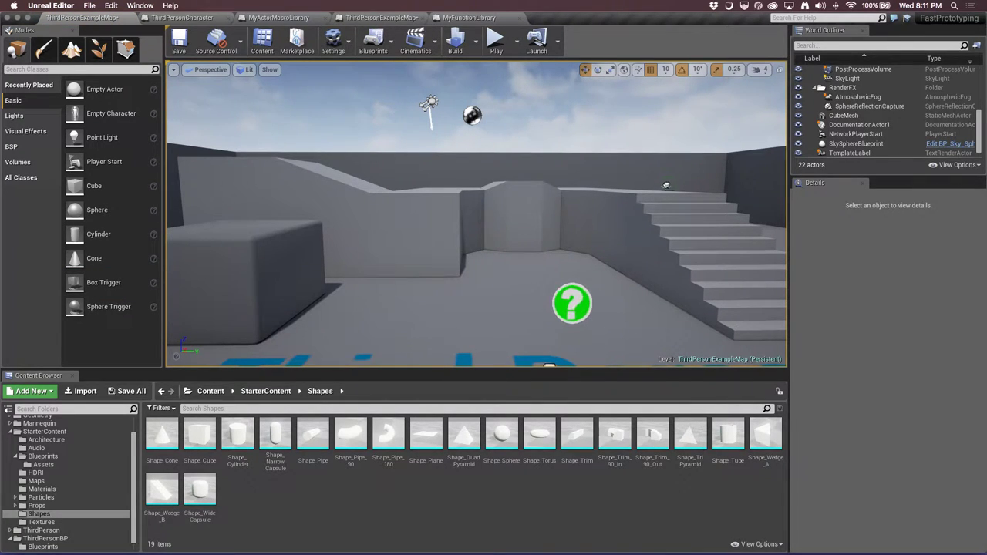
pyautogui.moveTo(666, 188); pyautogui.dragTo(665, 188)
pyautogui.moveTo(666, 187); pyautogui.dragTo(673, 208, button='middle')
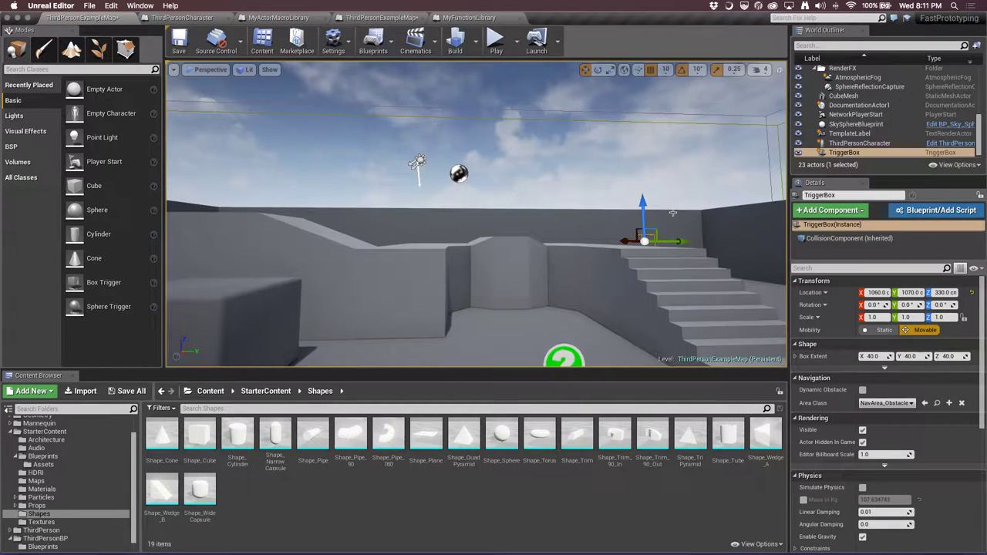
pyautogui.moveTo(673, 208)
pyautogui.mouseDown(button='middle')
pyautogui.moveTo(673, 223)
pyautogui.moveTo(614, 249)
pyautogui.mouseUp(button='middle')
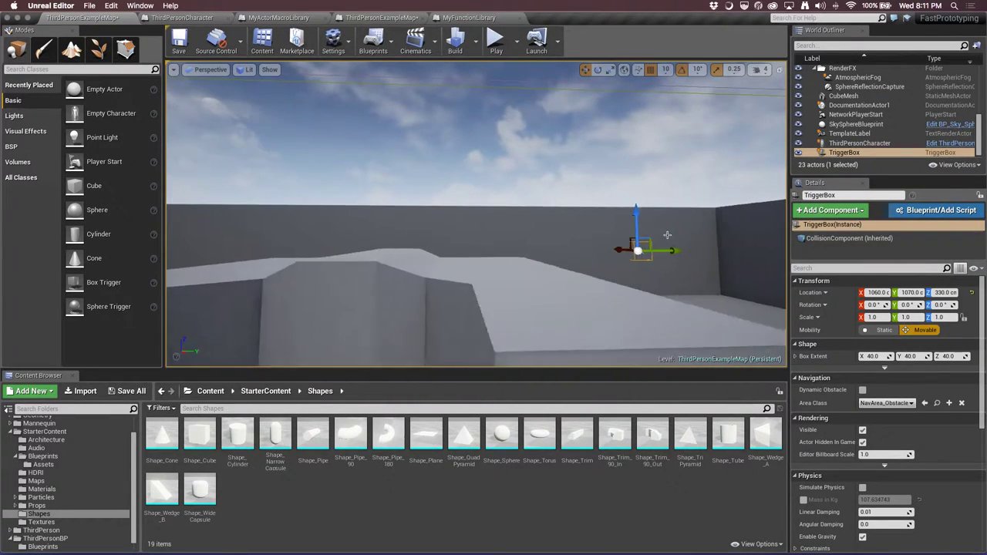
pyautogui.moveTo(615, 249)
pyautogui.keyDown('shift'); pyautogui.mouseDown()
pyautogui.moveTo(483, 259)
pyautogui.moveTo(537, 208)
pyautogui.mouseUp(); pyautogui.keyUp('shift')
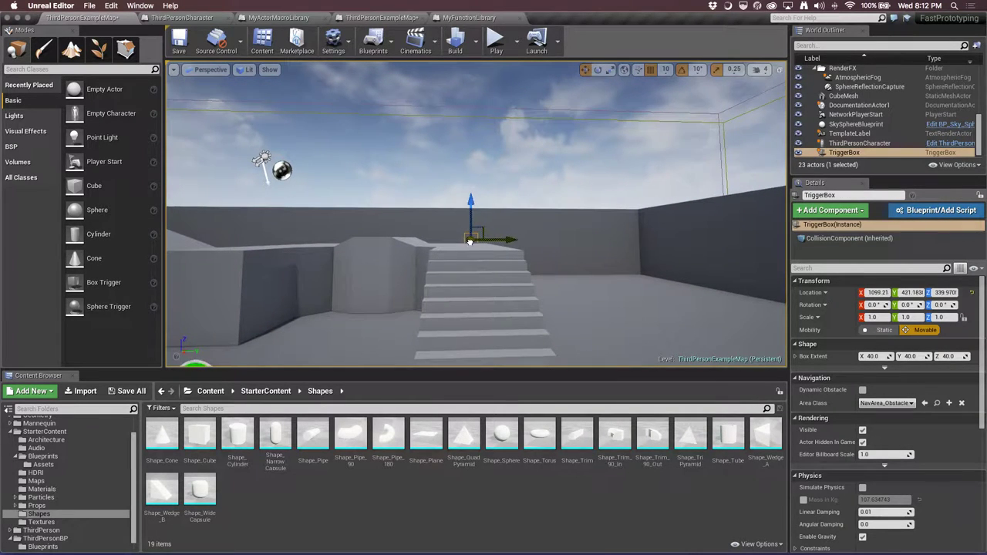
pyautogui.moveTo(537, 208)
pyautogui.mouseDown(button='right')
pyautogui.moveTo(536, 219)
pyautogui.moveTo(526, 136)
pyautogui.moveTo(313, 67)
pyautogui.moveTo(351, 147)
pyautogui.mouseUp(button='right')
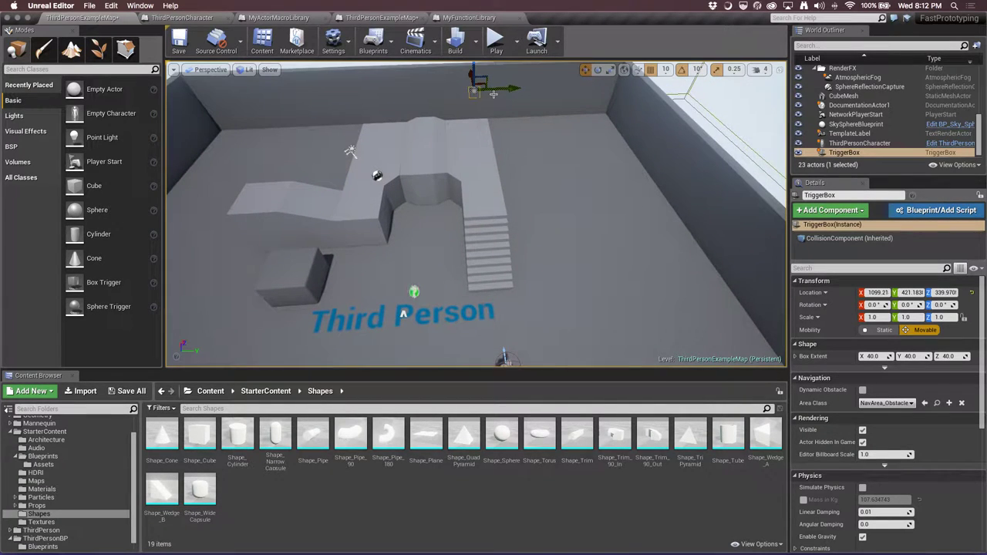
pyautogui.moveTo(469, 73)
pyautogui.mouseDown()
pyautogui.moveTo(472, 180)
pyautogui.moveTo(473, 165)
pyautogui.mouseUp()
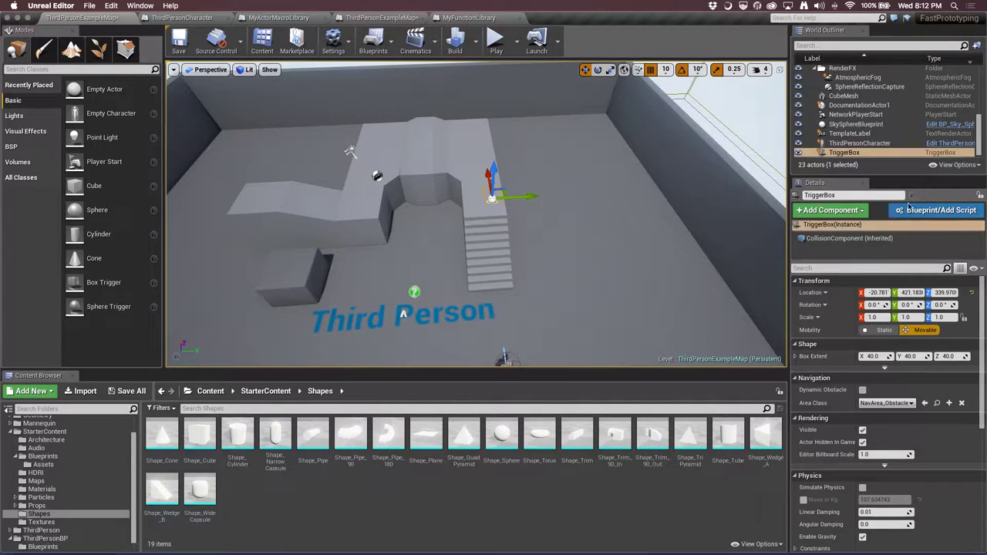
pyautogui.click(943, 209)
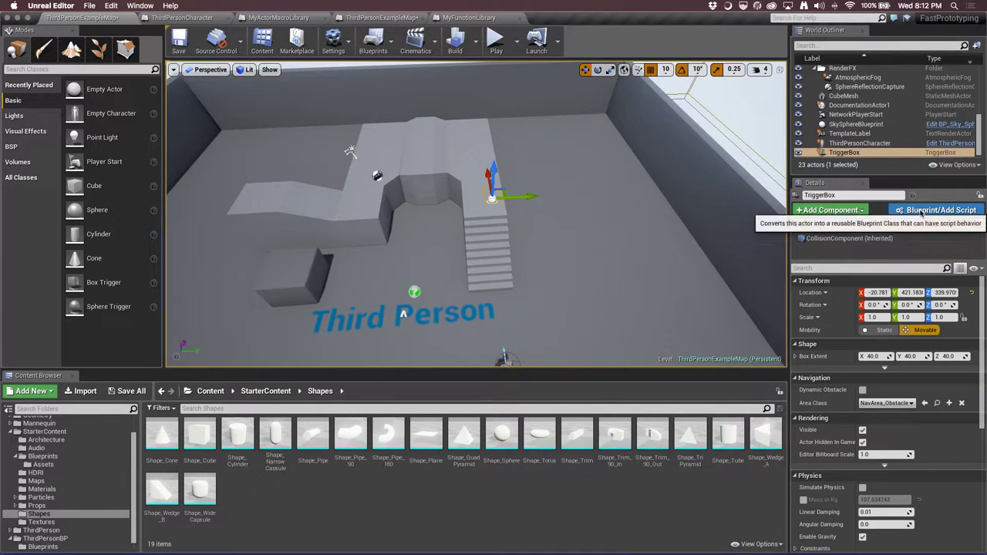
# Convert the trigger box into TriggerBox_Blueprint saved in the Blueprints folder
pyautogui.click(944, 210)
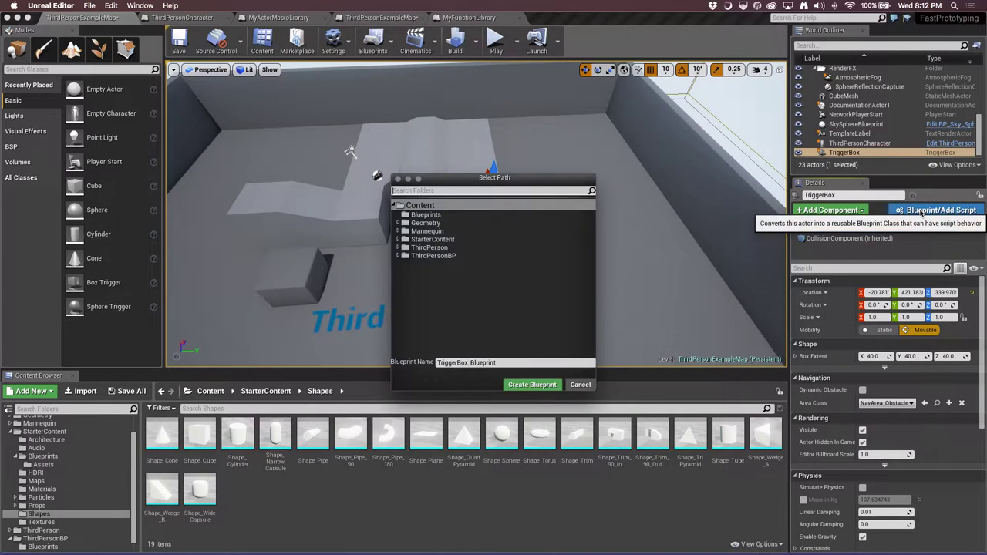
pyautogui.click(425, 215)
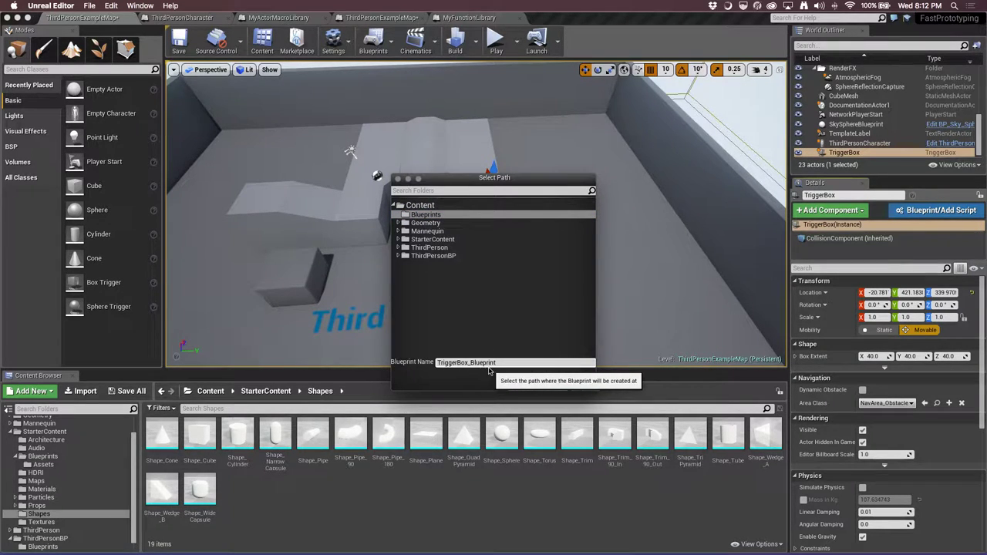
pyautogui.click(532, 386)
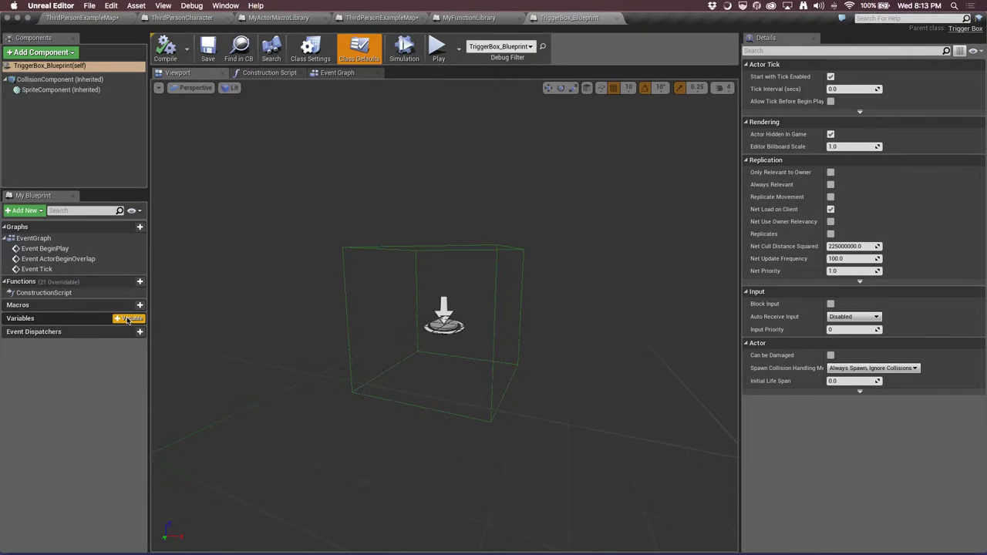
# Add a variable named TargetActor typed as a Blueprint effect reference
pyautogui.click(128, 318)
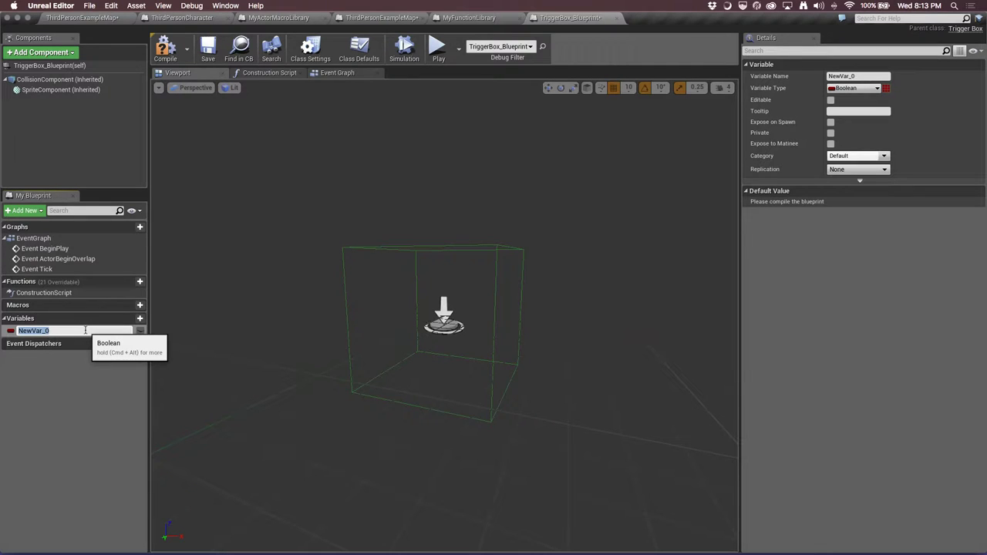
pyautogui.write('TargetActor')
pyautogui.press('Return')
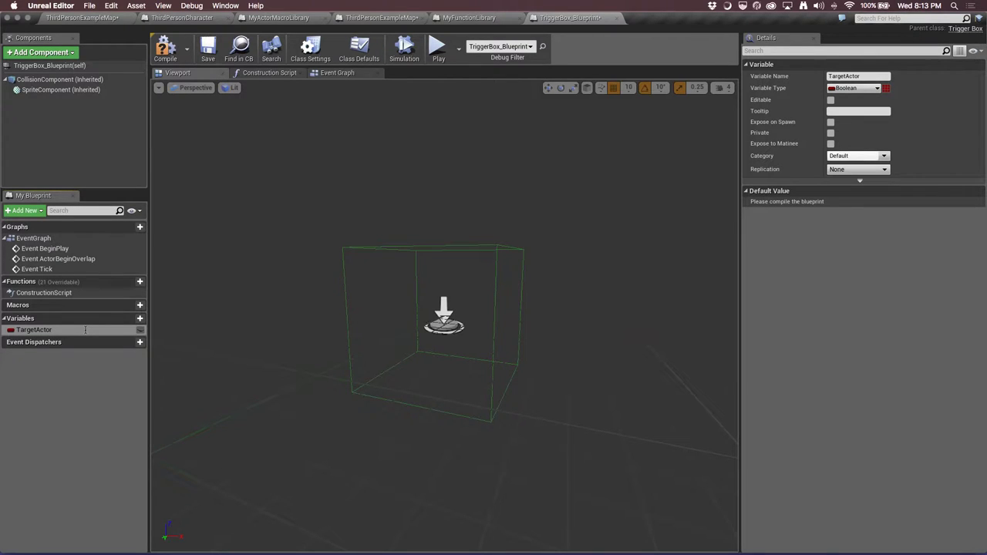
pyautogui.click(847, 90)
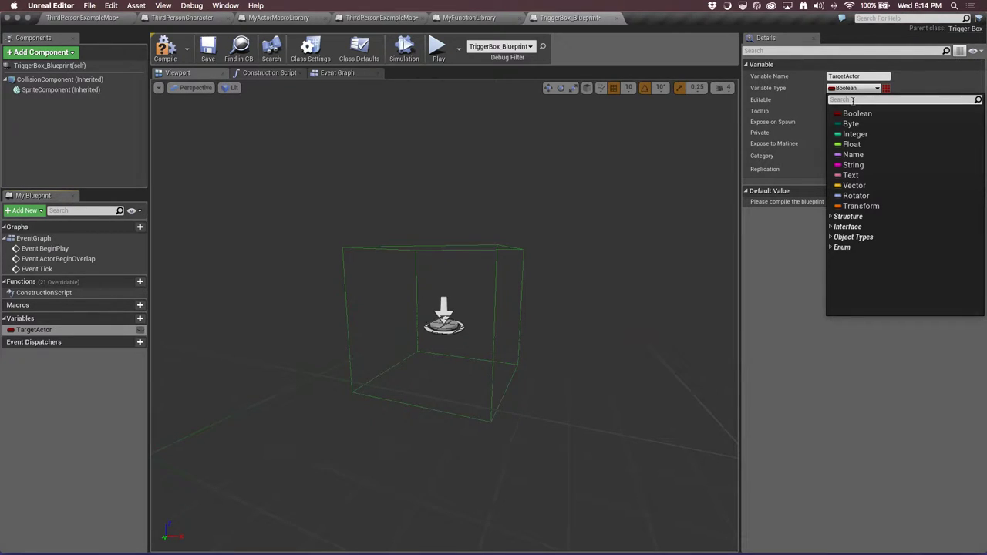
pyautogui.write('b')
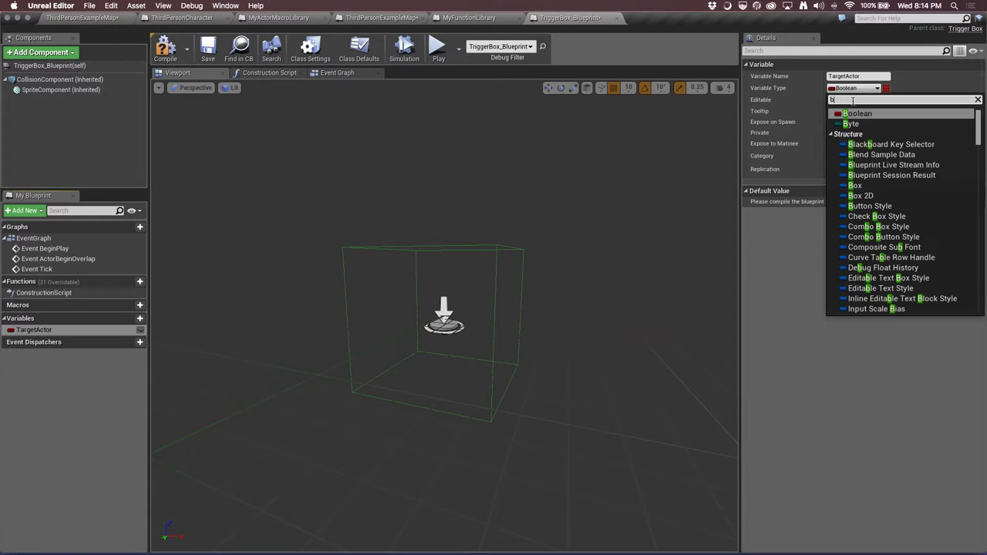
pyautogui.write('lue')
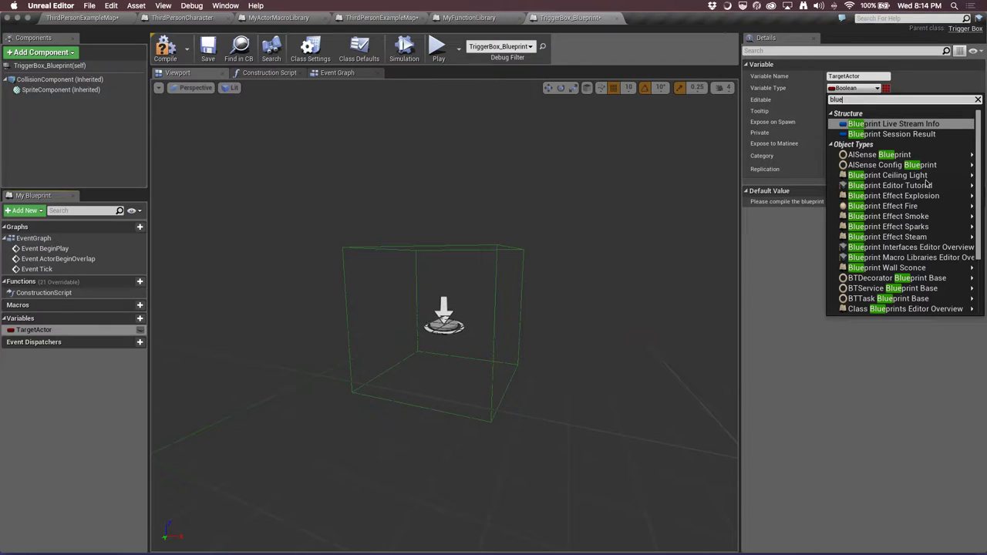
pyautogui.click(945, 217)
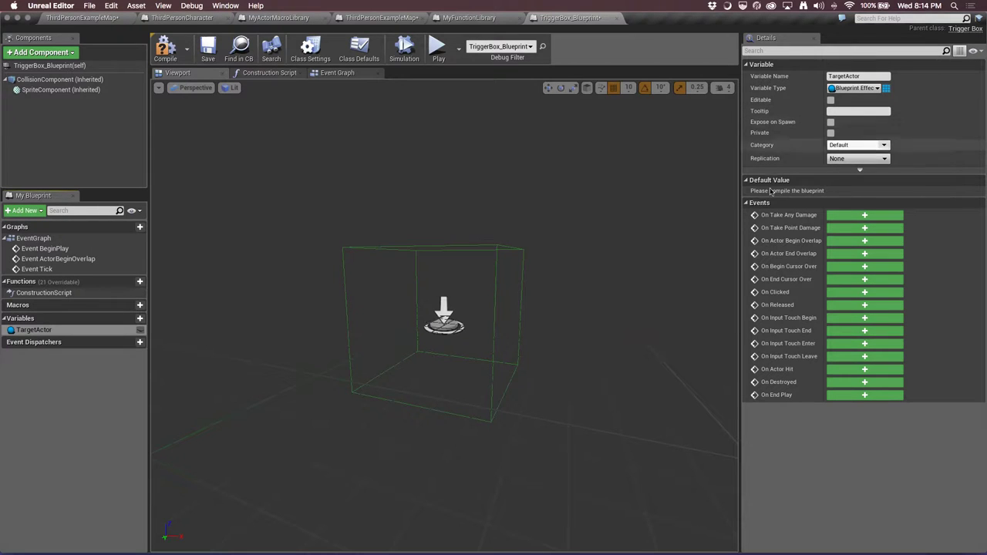
pyautogui.click(569, 159)
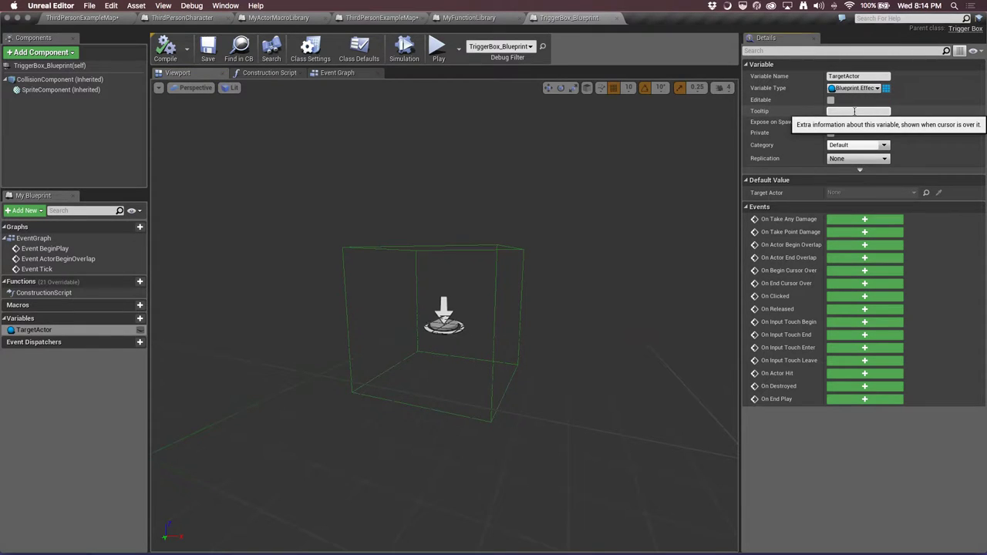
# Give TargetActor the tooltip 'The actor to activate'
pyautogui.click(854, 111)
pyautogui.write('The actor to')
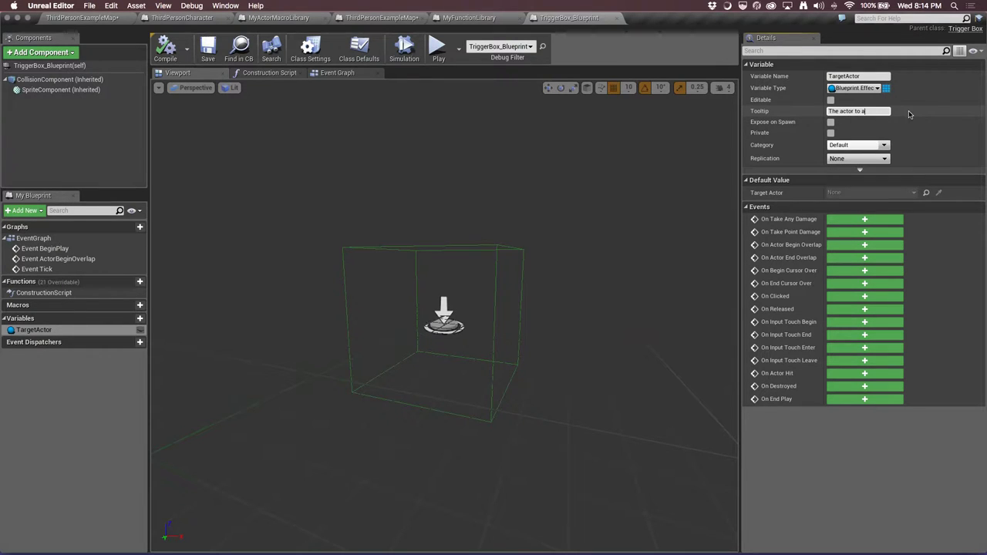
pyautogui.write('activate')
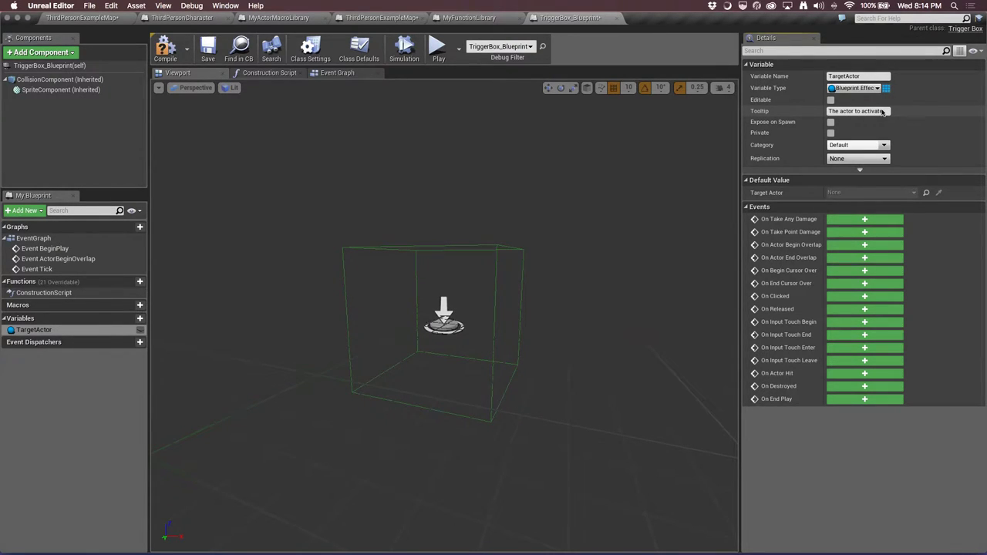
pyautogui.press('Return')
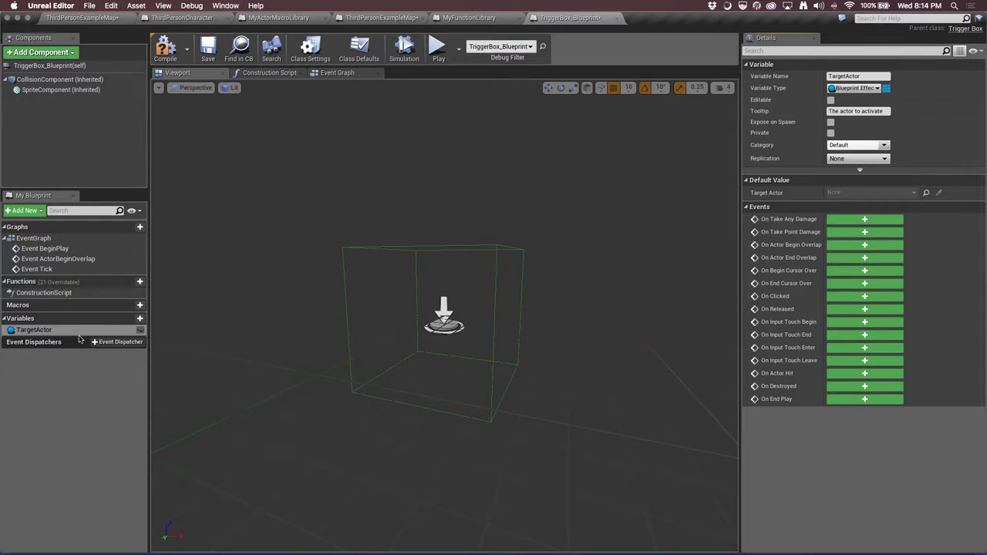
# Show the Event Graph and enable inherited variables in the variable list
pyautogui.click(326, 74)
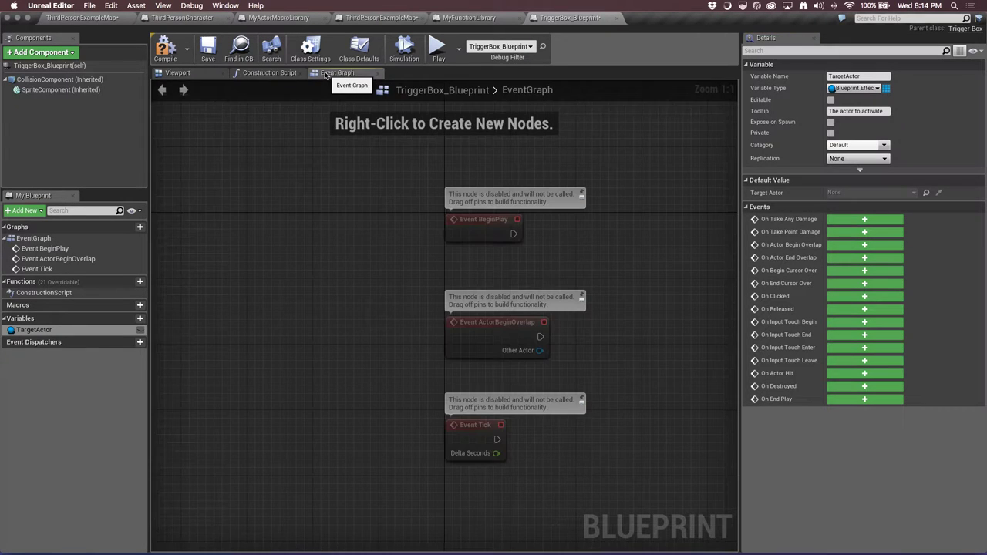
pyautogui.moveTo(617, 347); pyautogui.dragTo(534, 208, button='right')
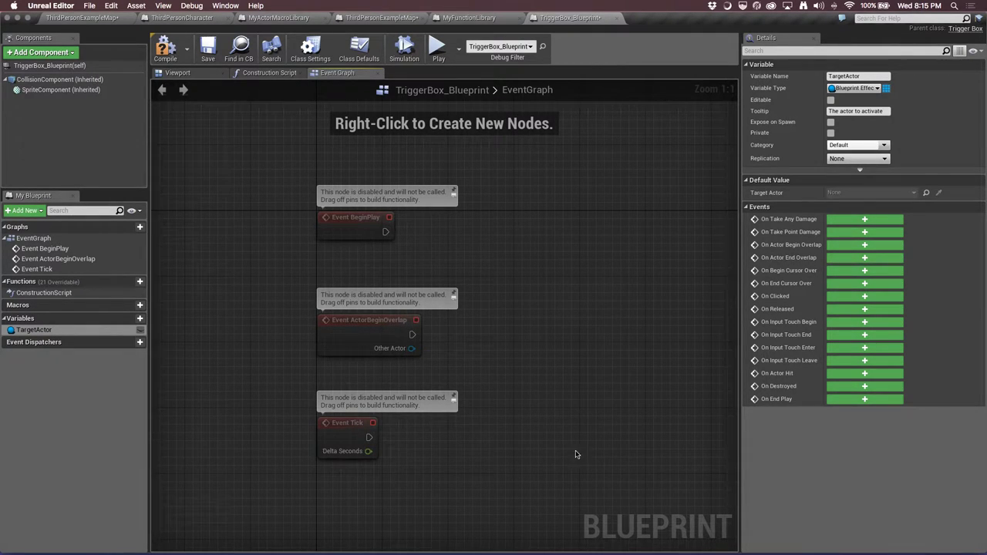
pyautogui.click(138, 212)
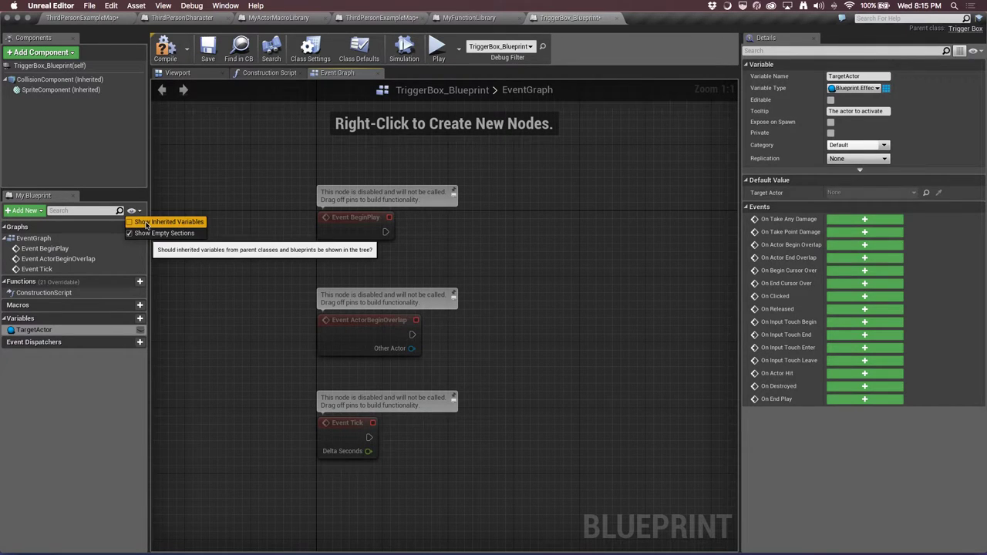
pyautogui.click(146, 222)
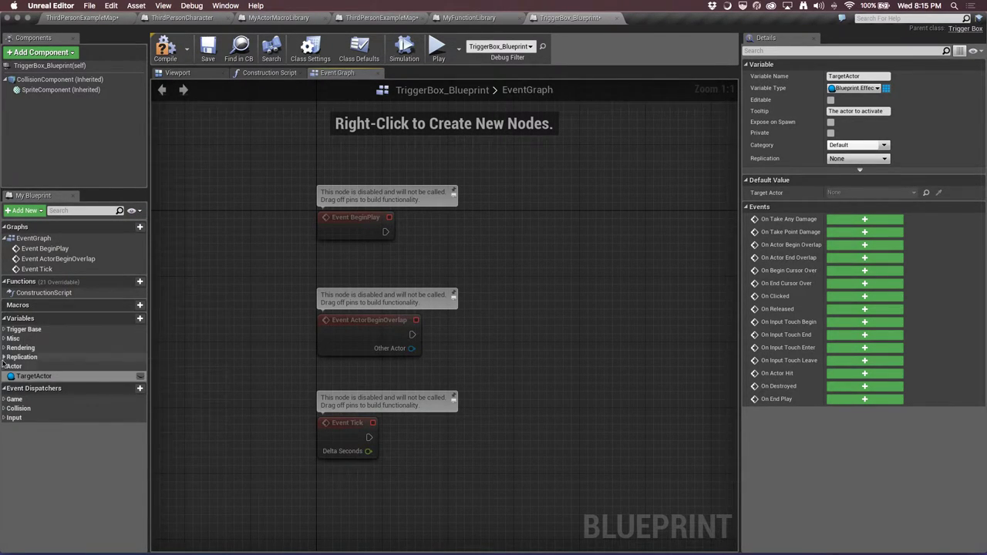
# Add an OnComponentBeginOverlap event for Trigger Base's CollisionComponent
pyautogui.click(5, 329)
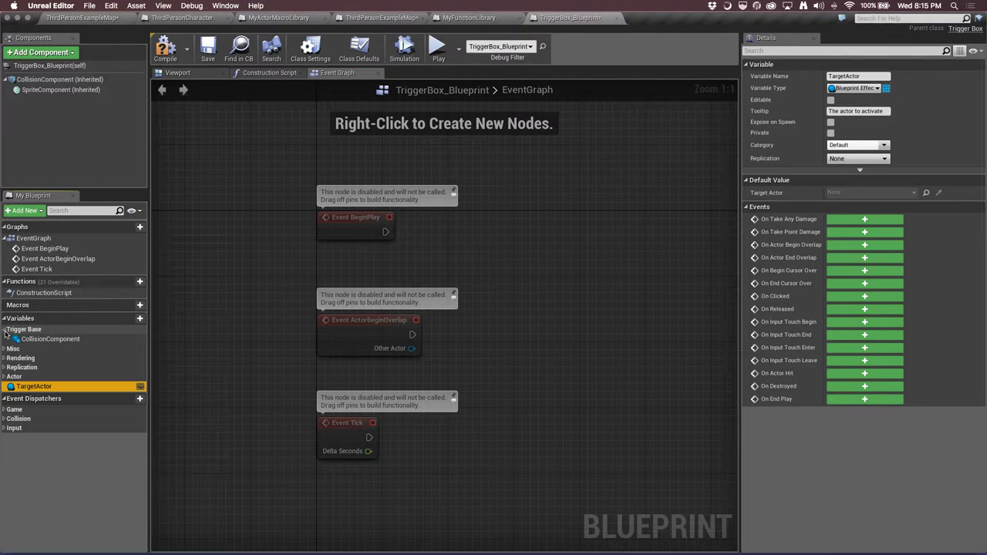
pyautogui.click(65, 339)
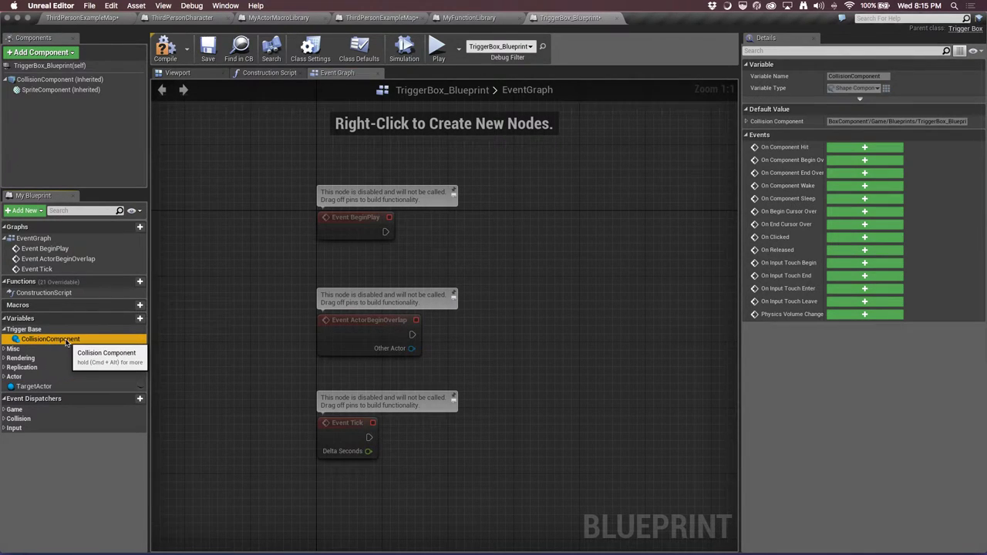
pyautogui.rightClick(66, 341)
pyautogui.moveTo(110, 404)
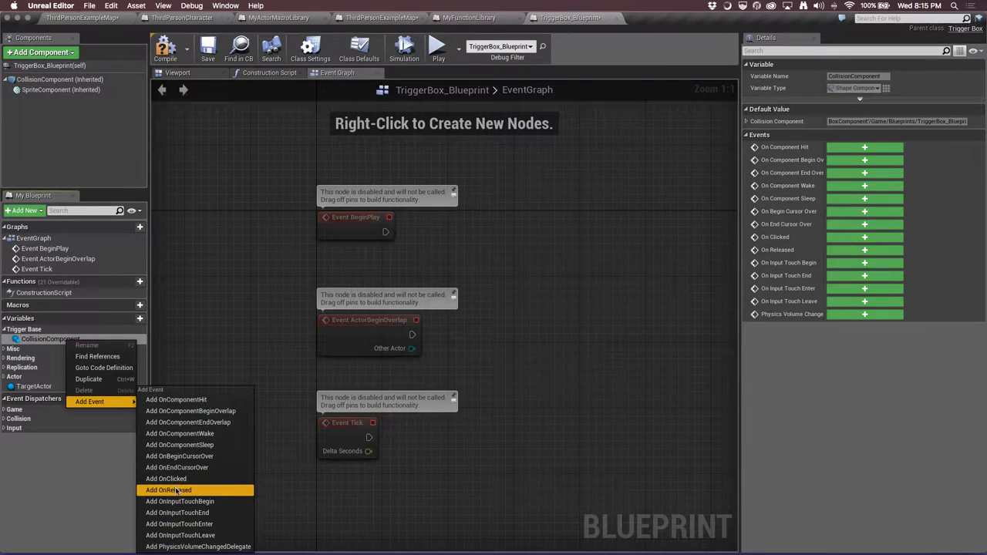
pyautogui.click(223, 414)
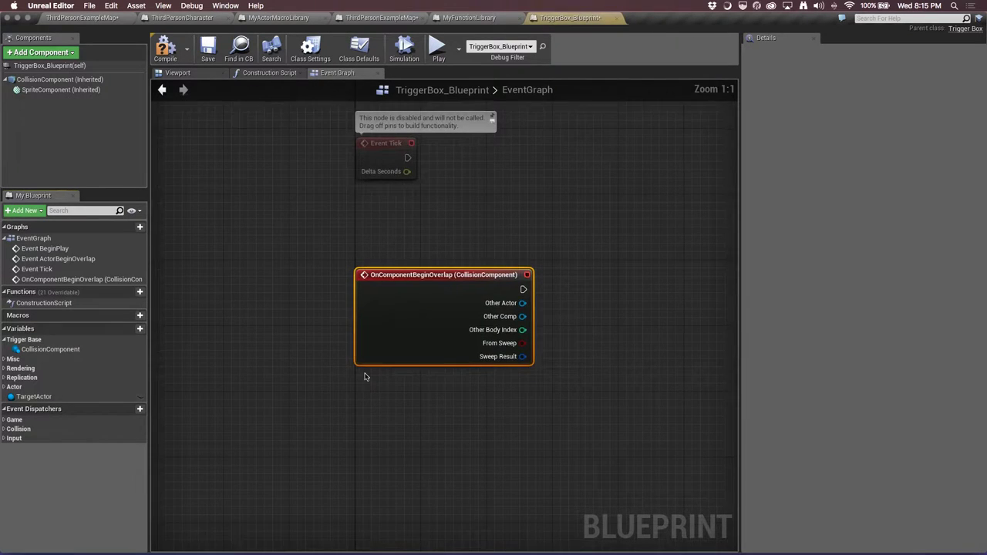
pyautogui.moveTo(553, 228); pyautogui.dragTo(539, 247, button='right')
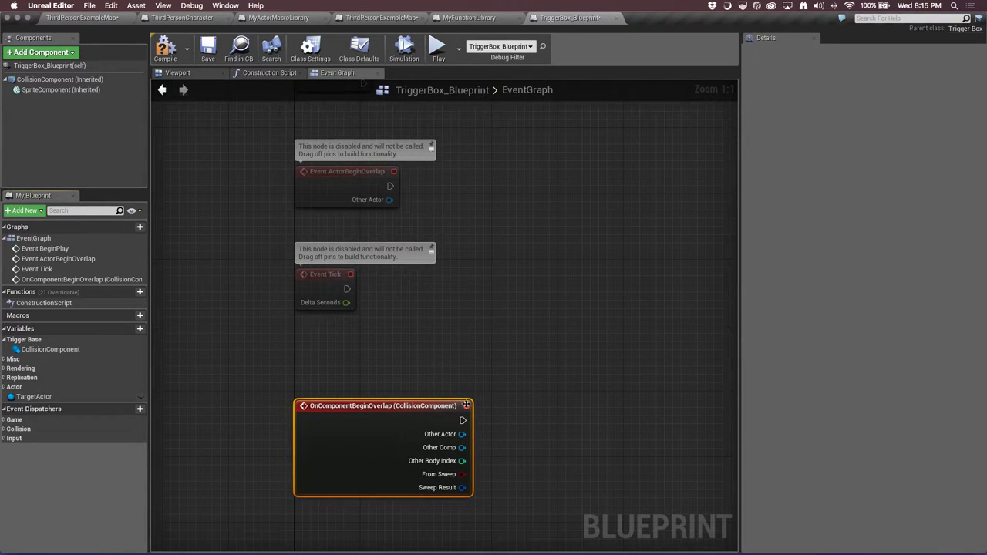
pyautogui.moveTo(364, 407)
pyautogui.moveTo(44, 399)
# Go back to ThirdPersonExampleMap and browse the StarterContent/Blueprints folder
pyautogui.click(101, 17)
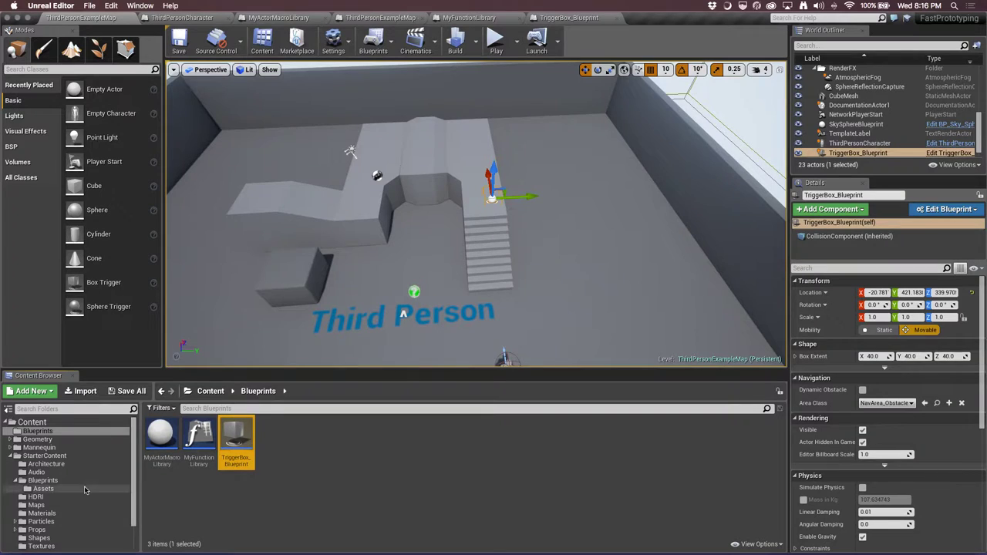
pyautogui.scroll(-2, 77, 485)
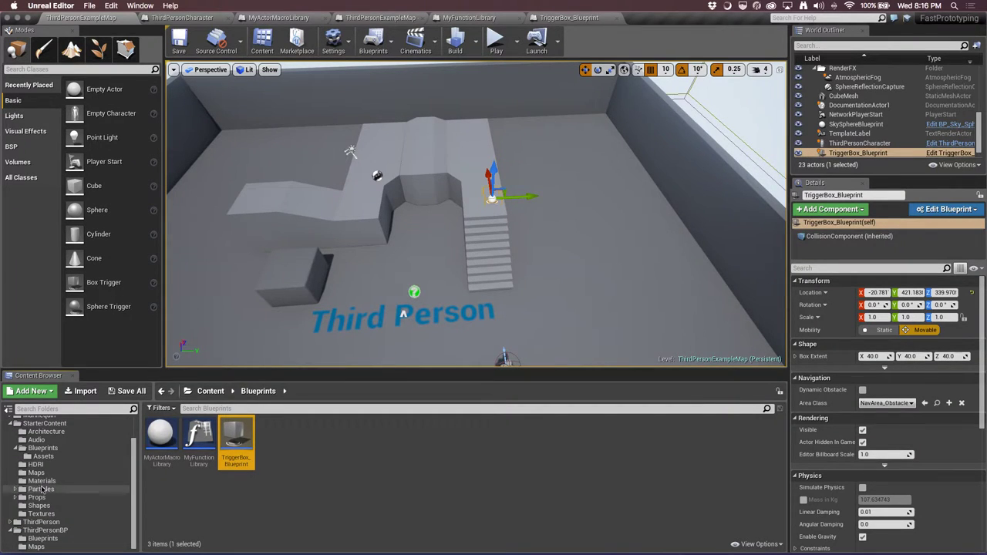
pyautogui.scroll(2, 46, 482)
pyautogui.click(44, 481)
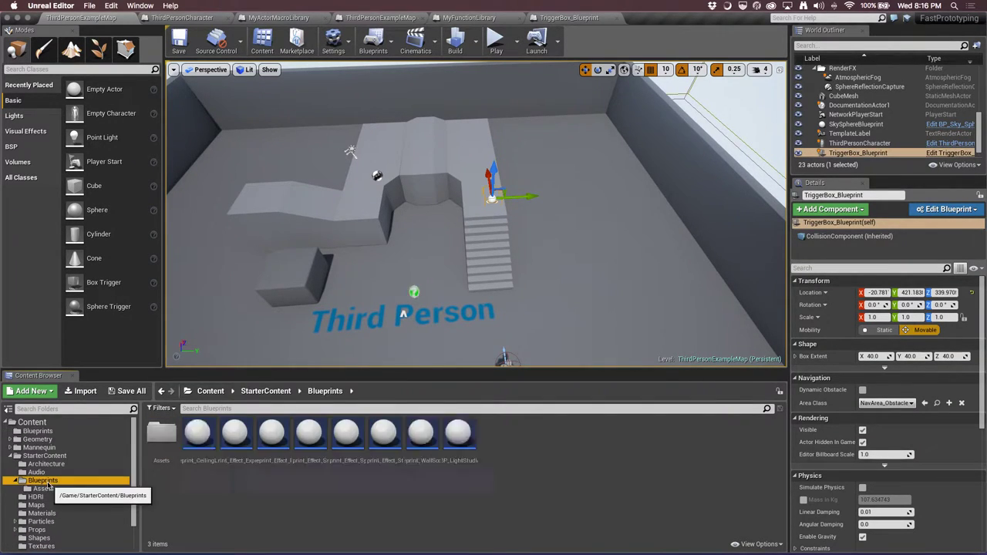
# Inspect Blueprint_Effect_Fire's P_Fire and Fire Audio components, then go back to ThirdPersonExampleMap
pyautogui.doubleClick(279, 440)
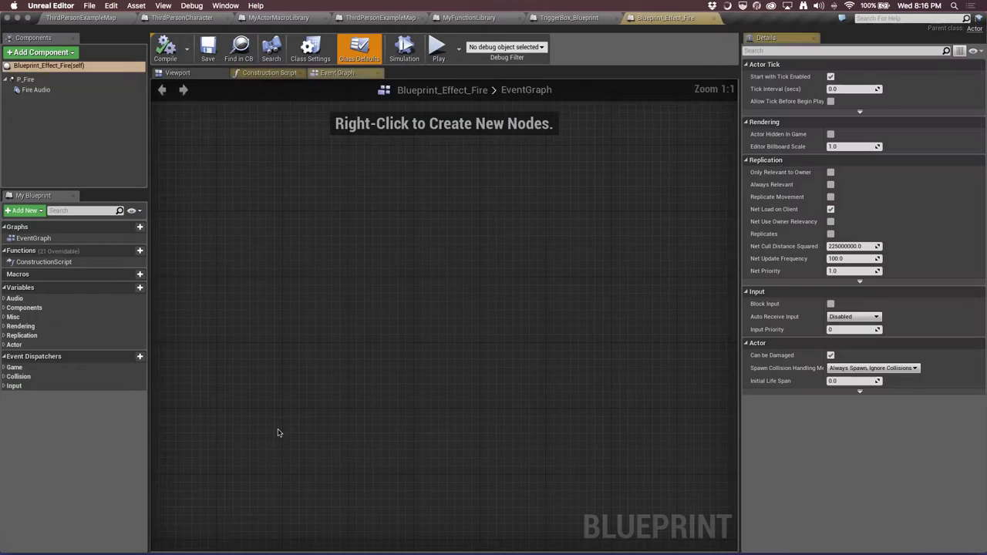
pyautogui.click(44, 81)
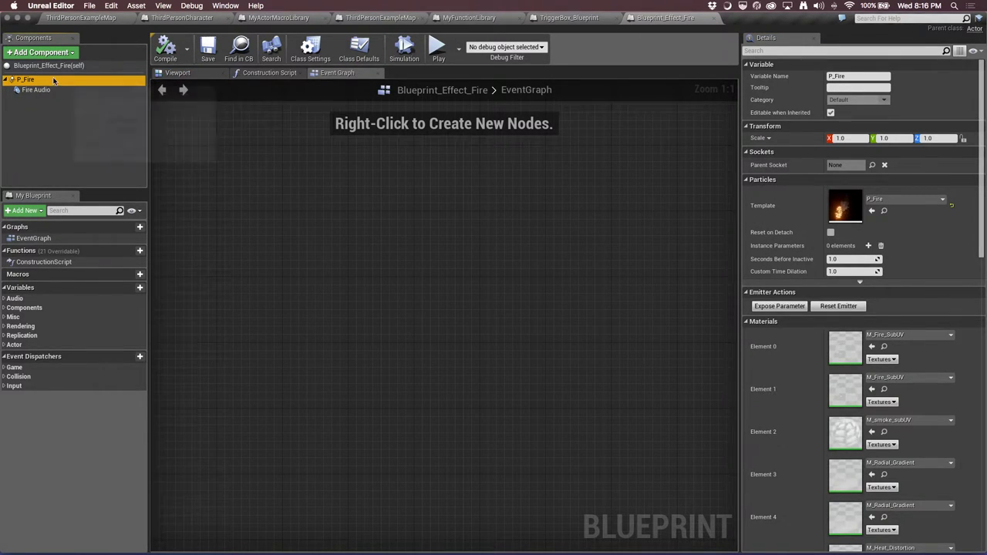
pyautogui.click(43, 91)
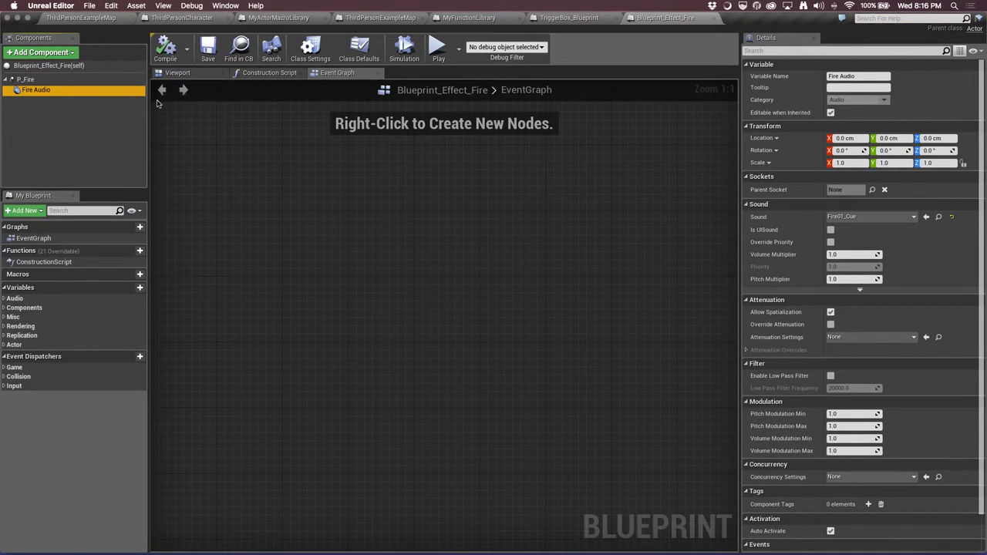
pyautogui.click(99, 18)
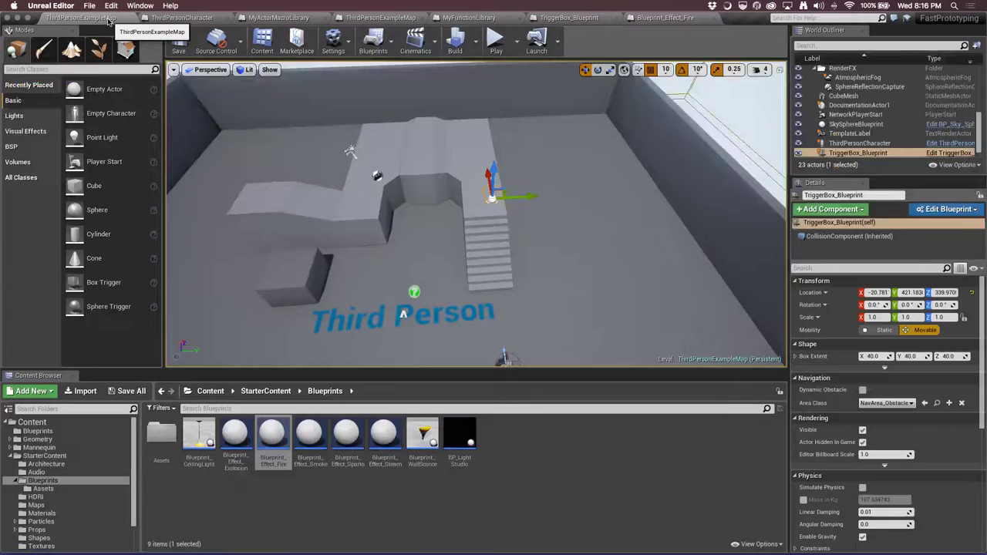
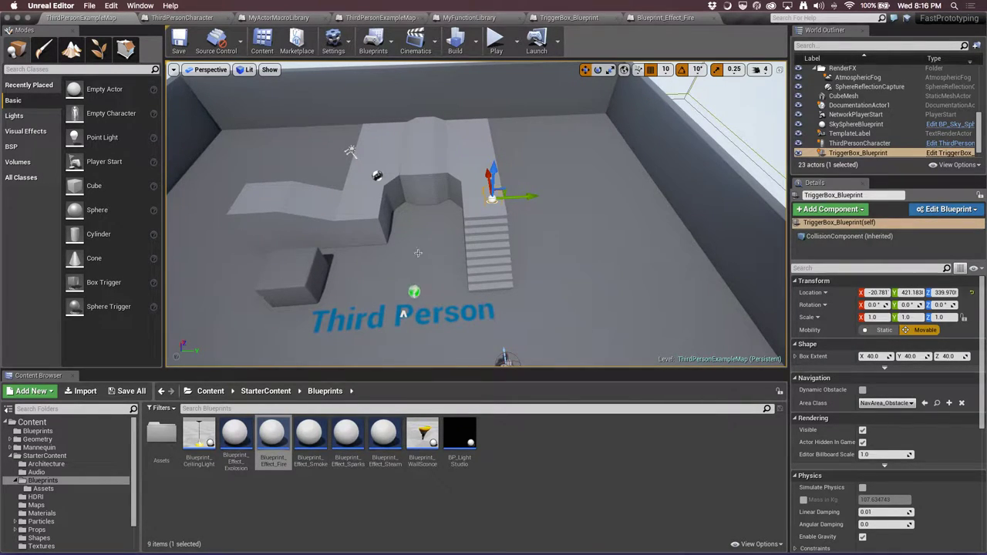
# Copy Blueprint_Effect_Fire into Content/Blueprints and rename the copy Blueprint_Effect_Fire_Deactivated
pyautogui.moveTo(266, 446)
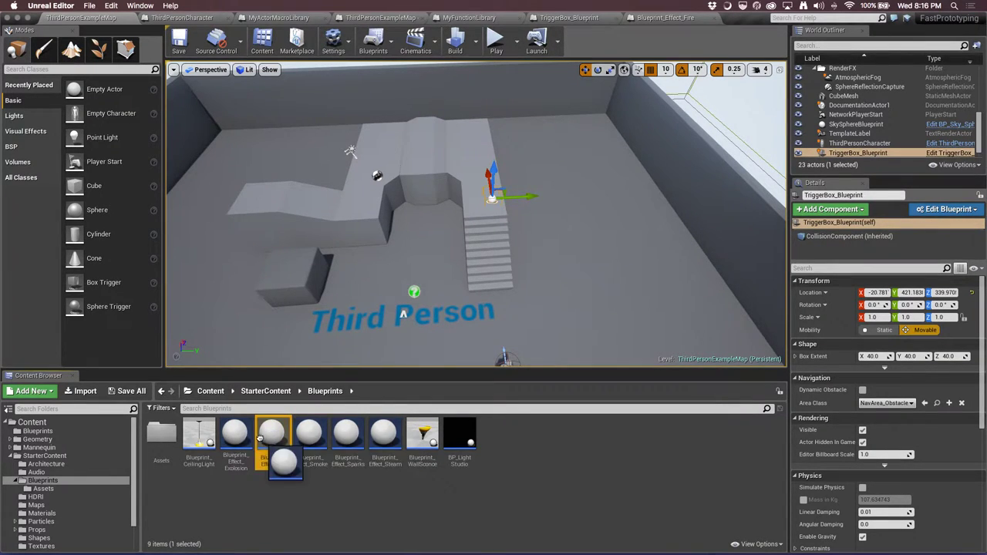
pyautogui.moveTo(271, 434); pyautogui.dragTo(41, 433)
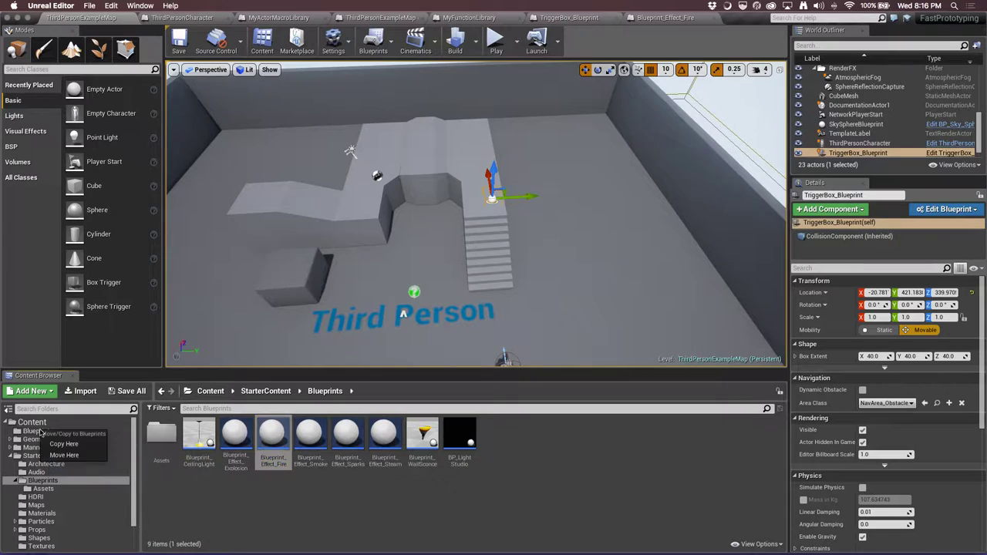
pyautogui.click(64, 444)
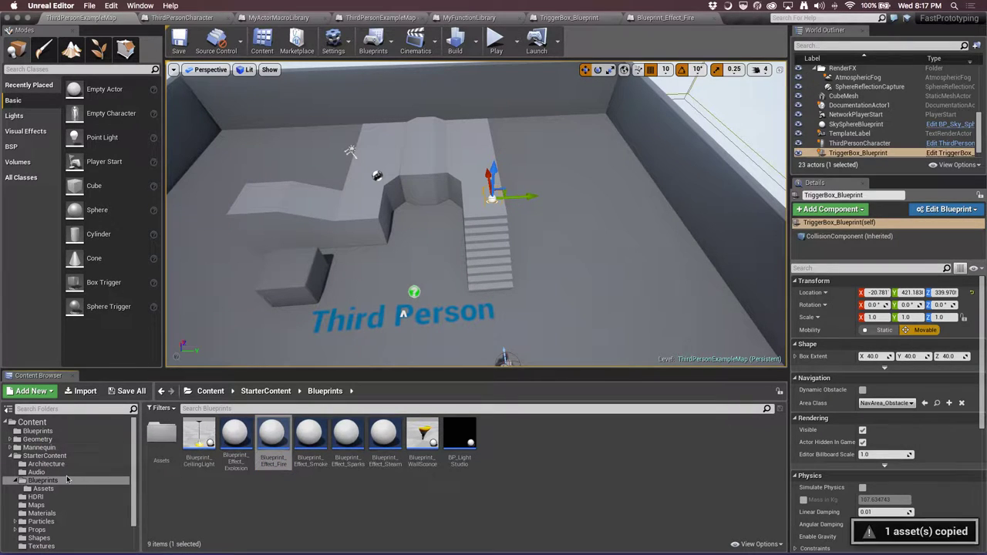
pyautogui.click(37, 431)
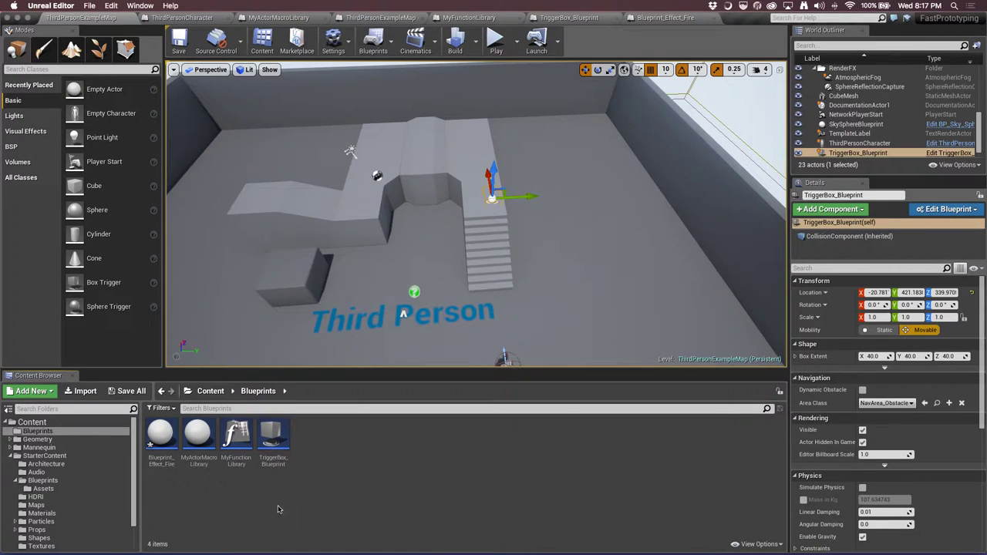
pyautogui.click(164, 443)
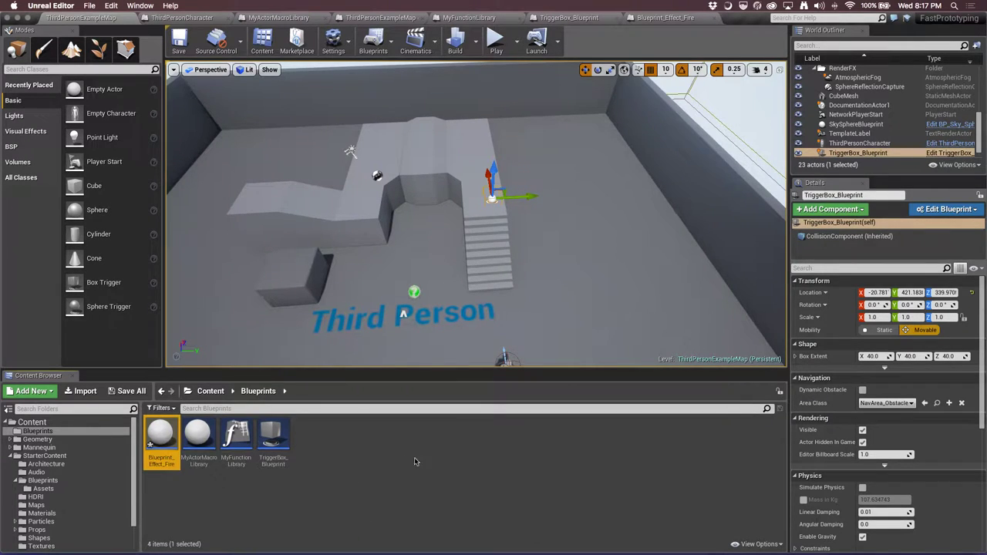
pyautogui.press('F2')
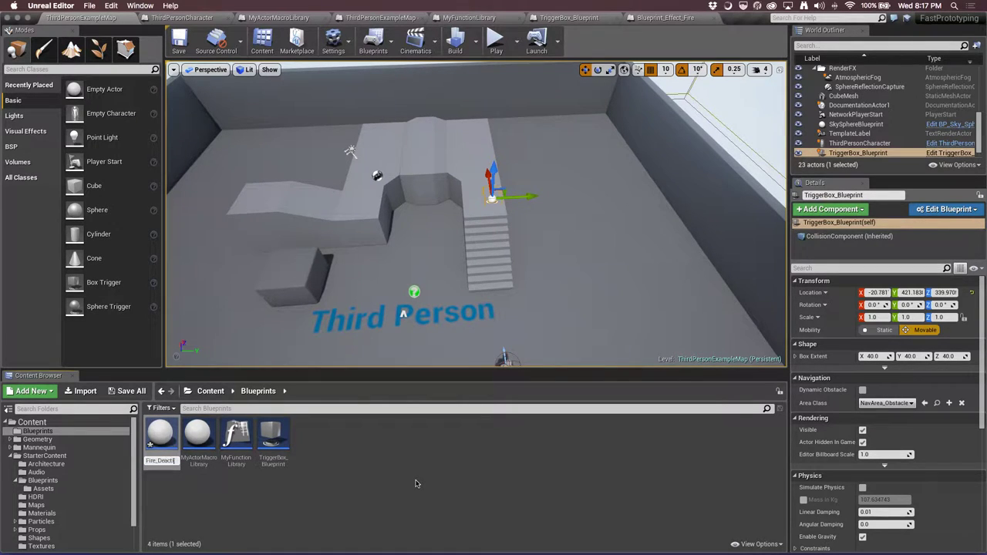
pyautogui.press('Return')
# In Blueprint_Effect_Fire_Deactivated, turn off Auto Activate for the P_Fire particle component
pyautogui.doubleClick(162, 436)
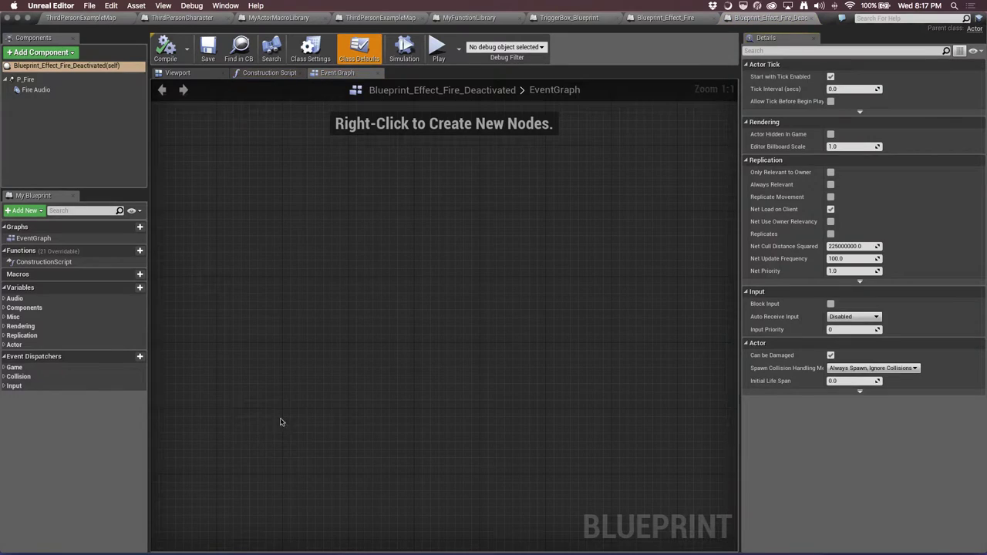
pyautogui.click(206, 75)
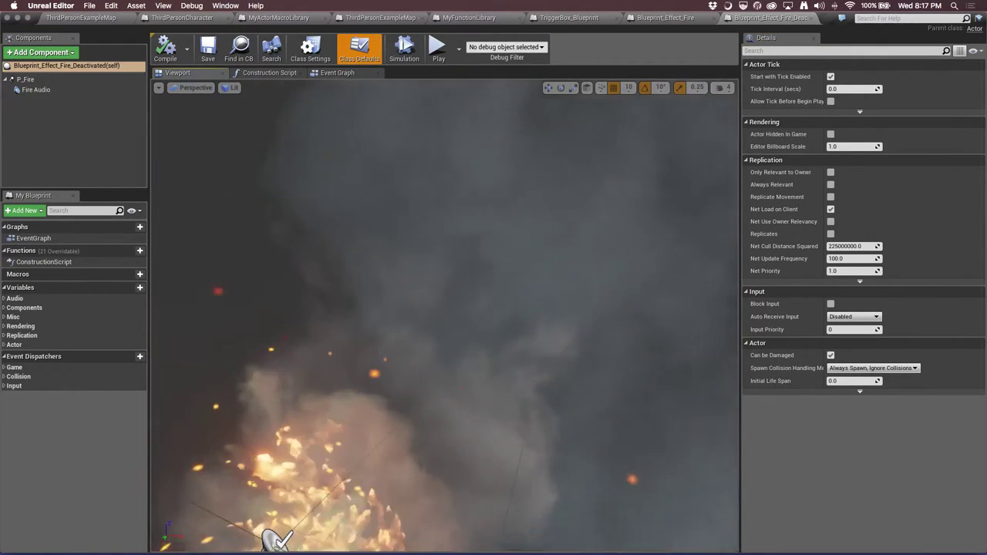
pyautogui.moveTo(446, 412)
pyautogui.mouseDown()
pyautogui.moveTo(401, 412)
pyautogui.moveTo(389, 382)
pyautogui.mouseUp()
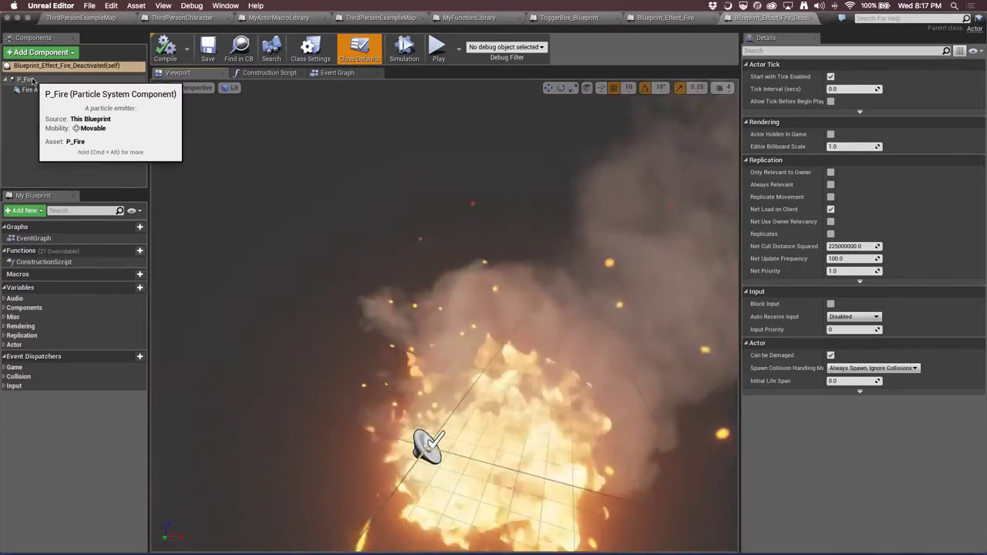
pyautogui.click(32, 80)
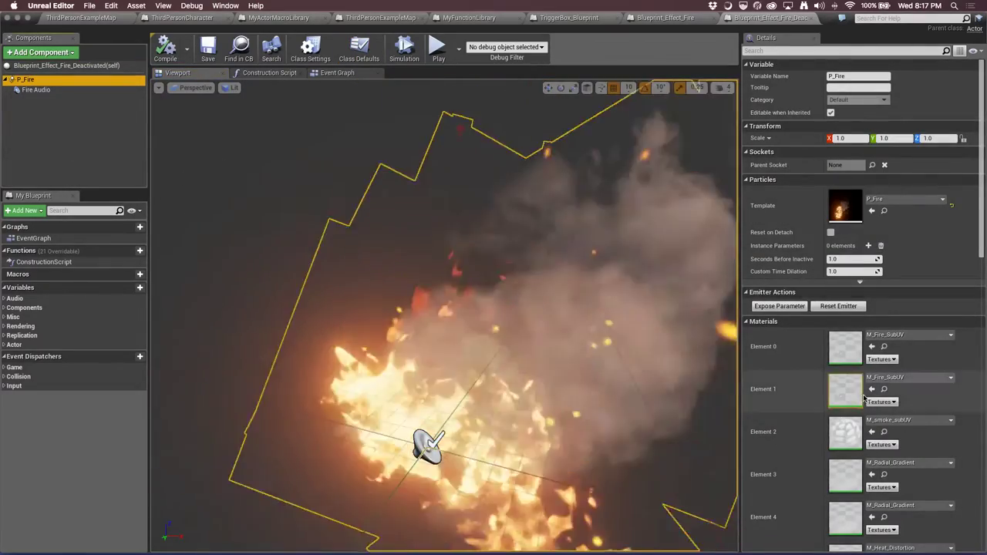
pyautogui.scroll(-15, 864, 397)
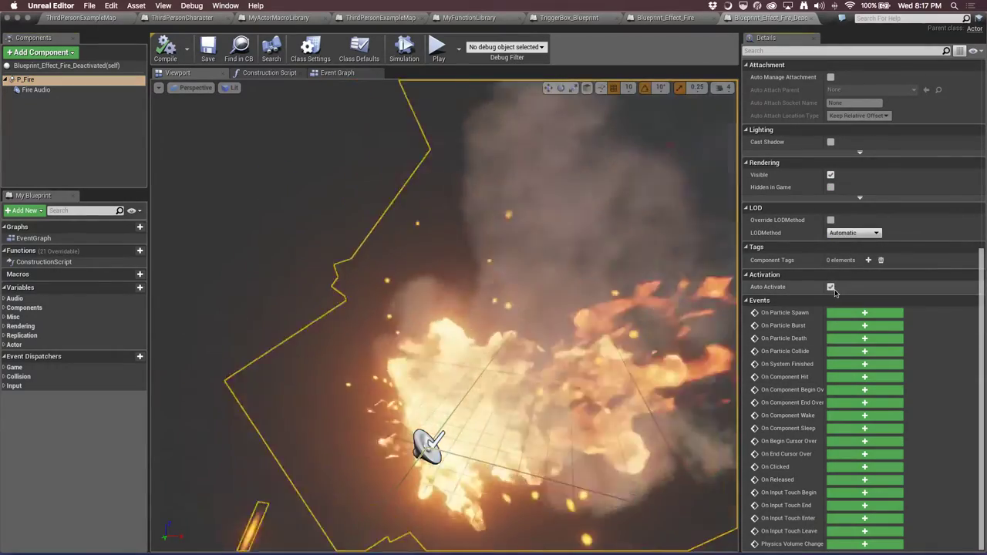
pyautogui.click(830, 287)
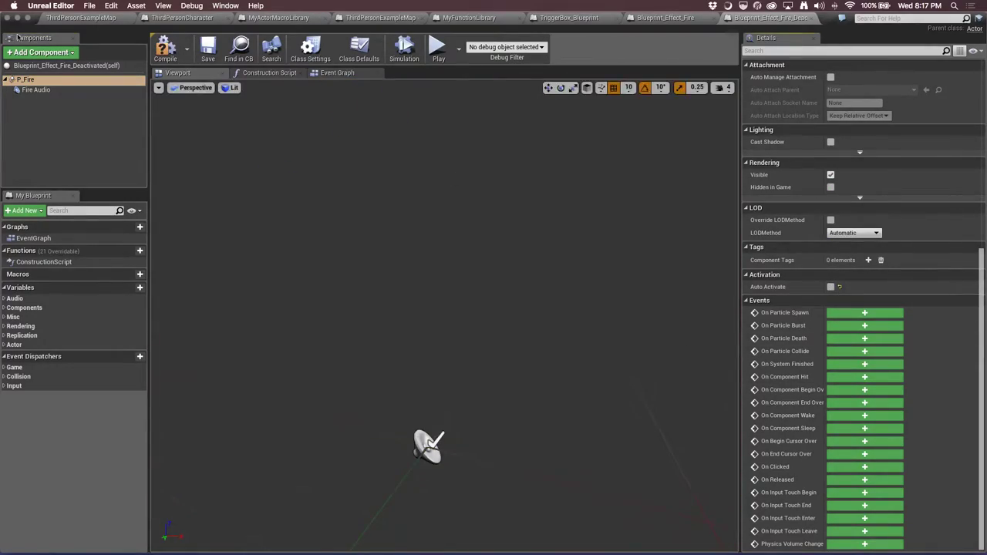
# Turn off Auto Activate for the Fire Audio component as well
pyautogui.click(47, 90)
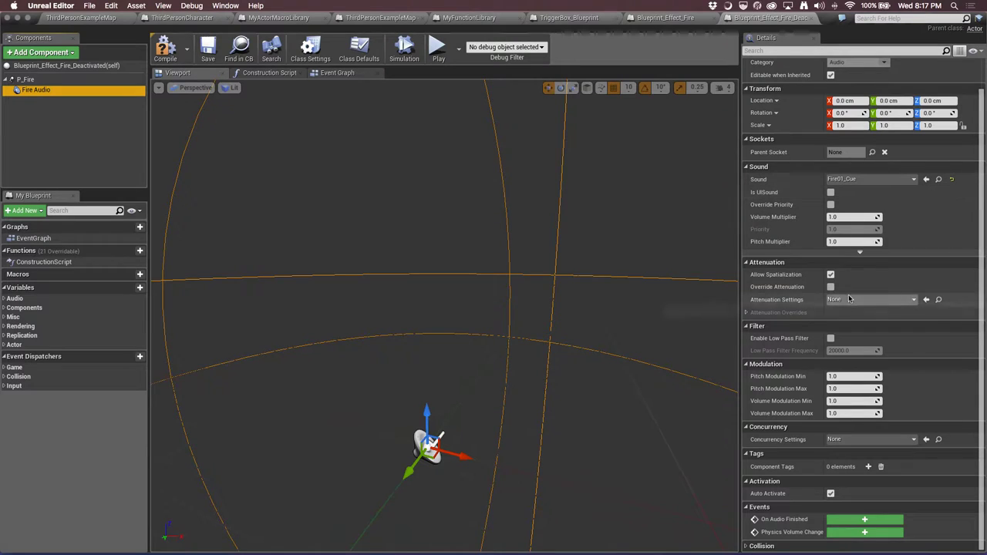
pyautogui.click(830, 493)
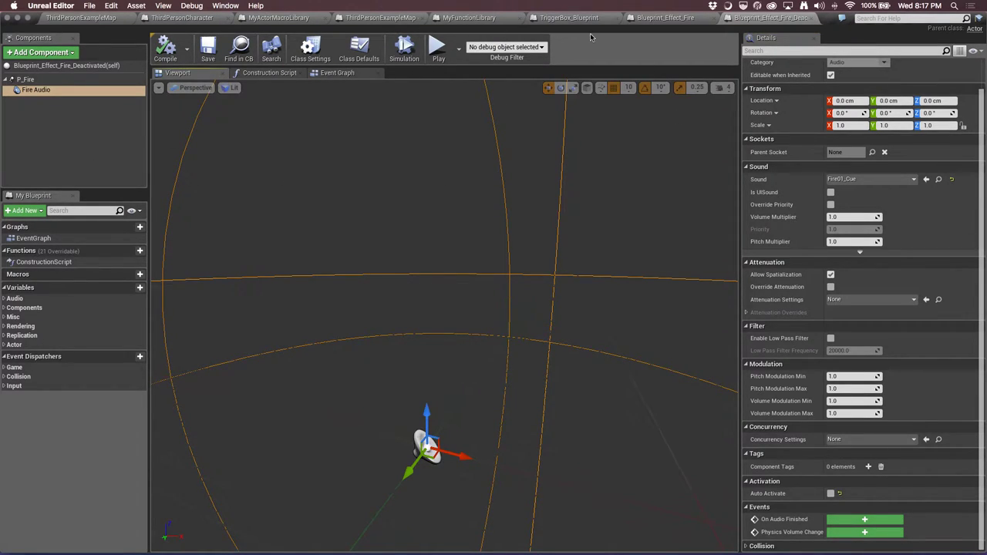
pyautogui.click(669, 17)
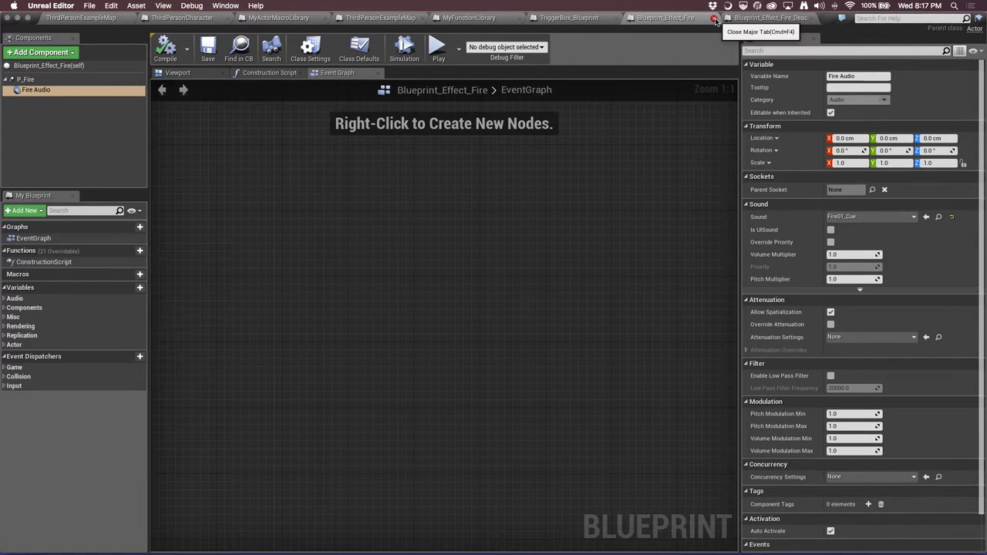
# Place Blueprint_Effect_Fire_Deactivated at the top of the stairs in ThirdPersonExampleMap
pyautogui.click(714, 17)
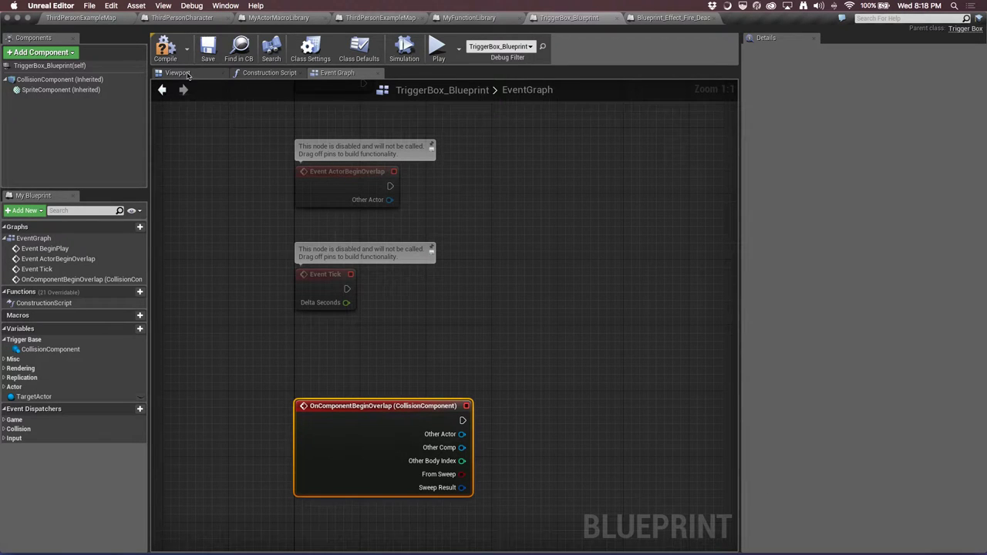
pyautogui.click(111, 20)
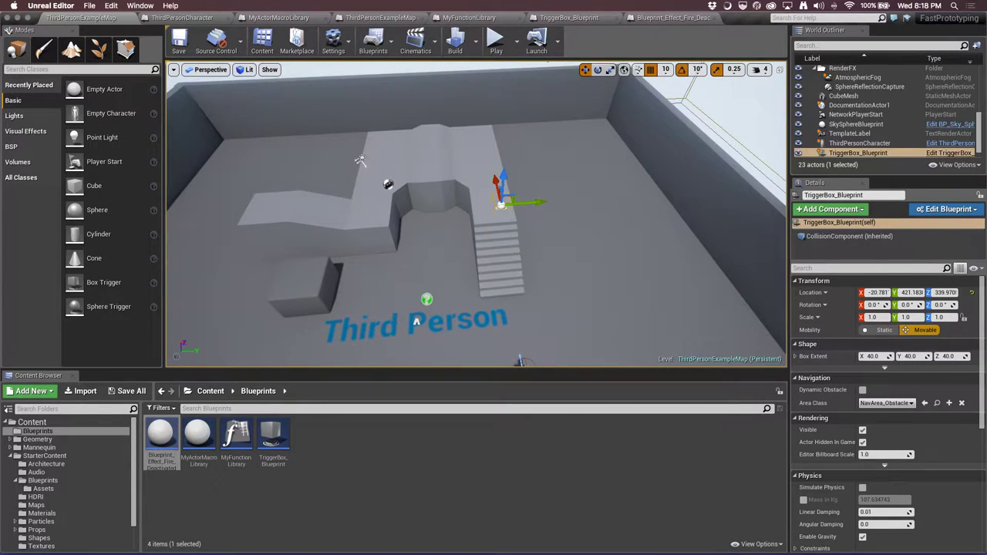
pyautogui.scroll(5, 416, 321)
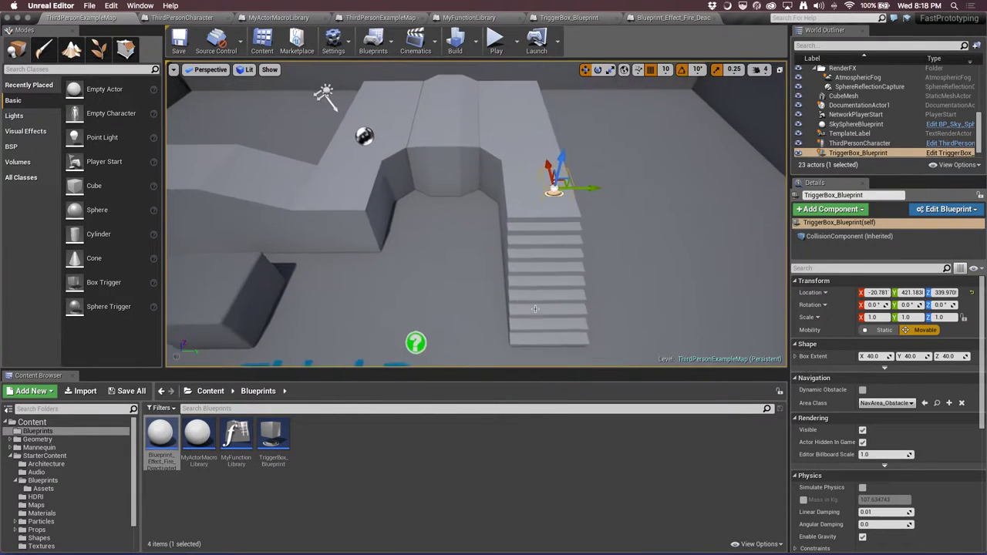
pyautogui.scroll(3, 534, 309)
pyautogui.moveTo(534, 309); pyautogui.dragTo(513, 304, button='right')
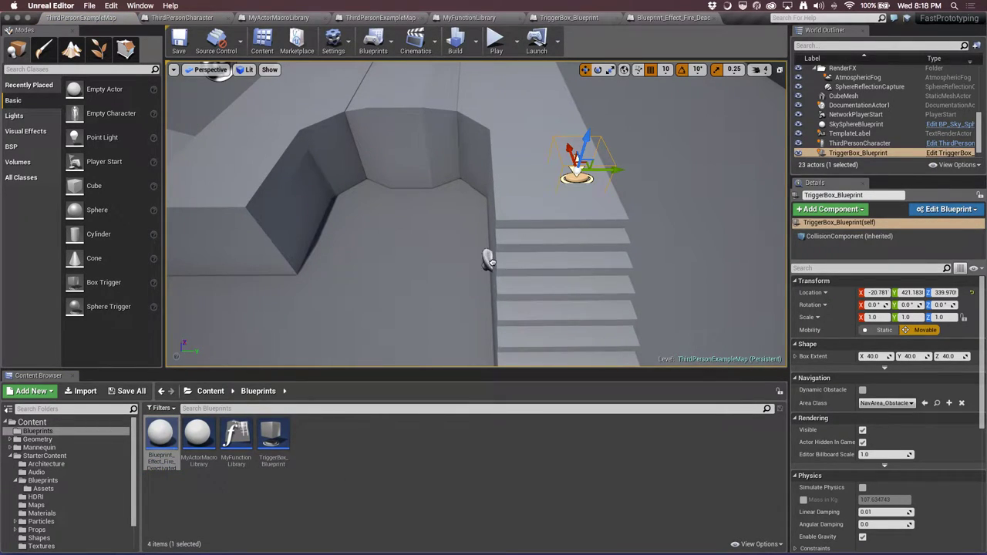
pyautogui.moveTo(515, 98); pyautogui.dragTo(515, 97)
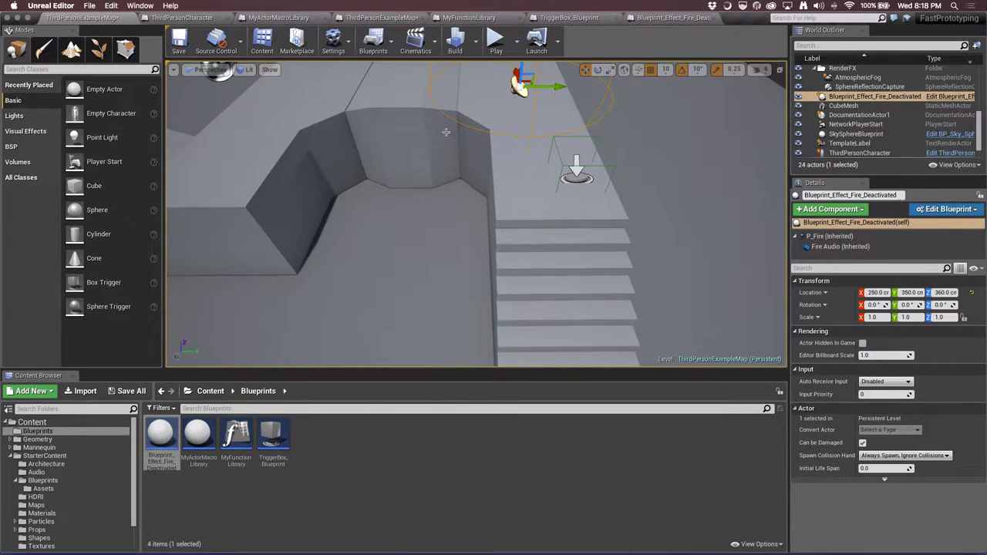
# Save the map and play-test running up and down the stairs
pyautogui.press('super+s')
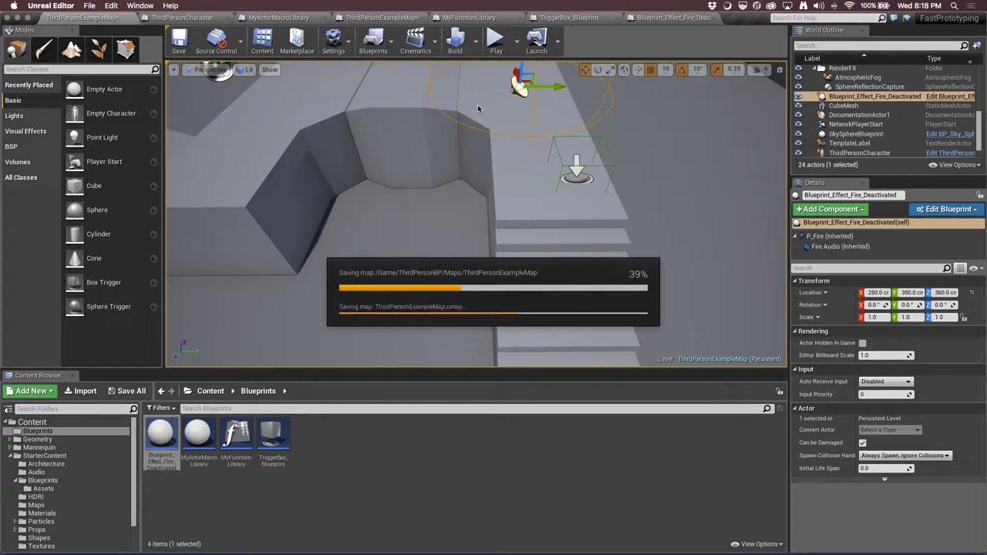
pyautogui.click(498, 44)
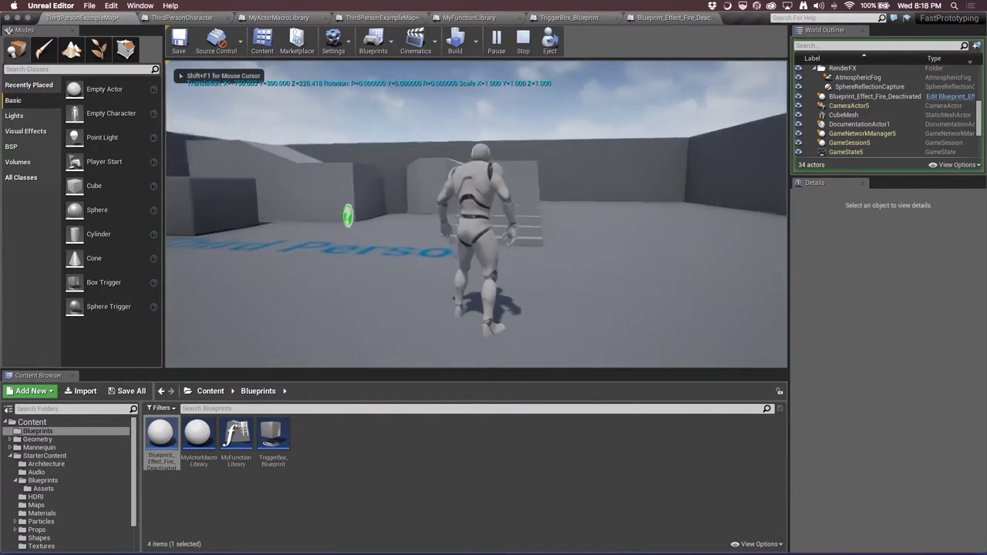
pyautogui.press('w')
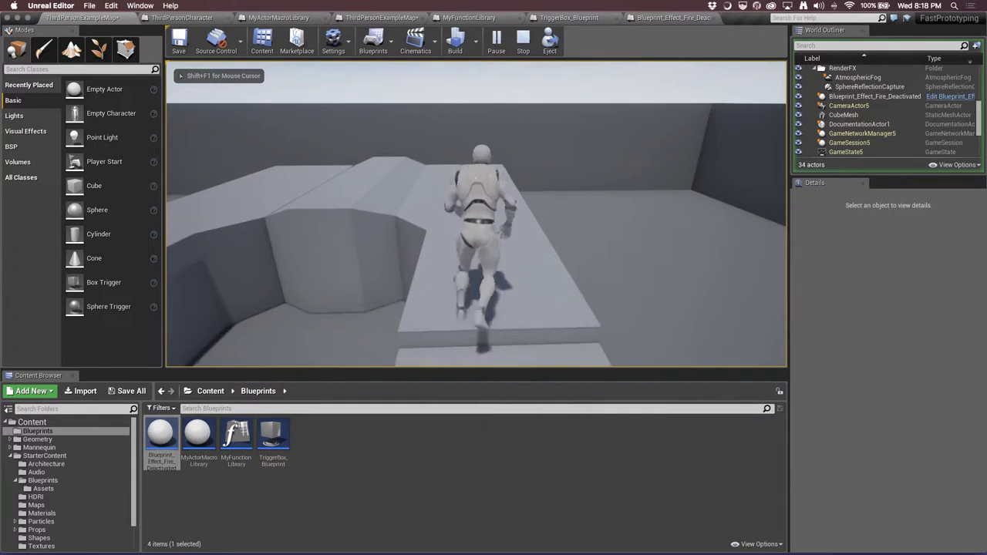
pyautogui.press('s')
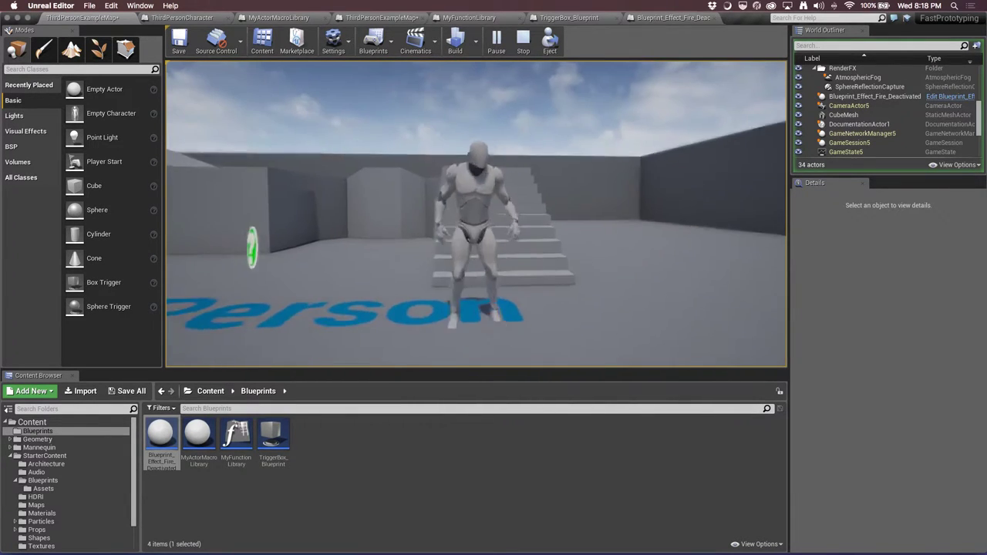
pyautogui.hotkey('shift', 'F1')
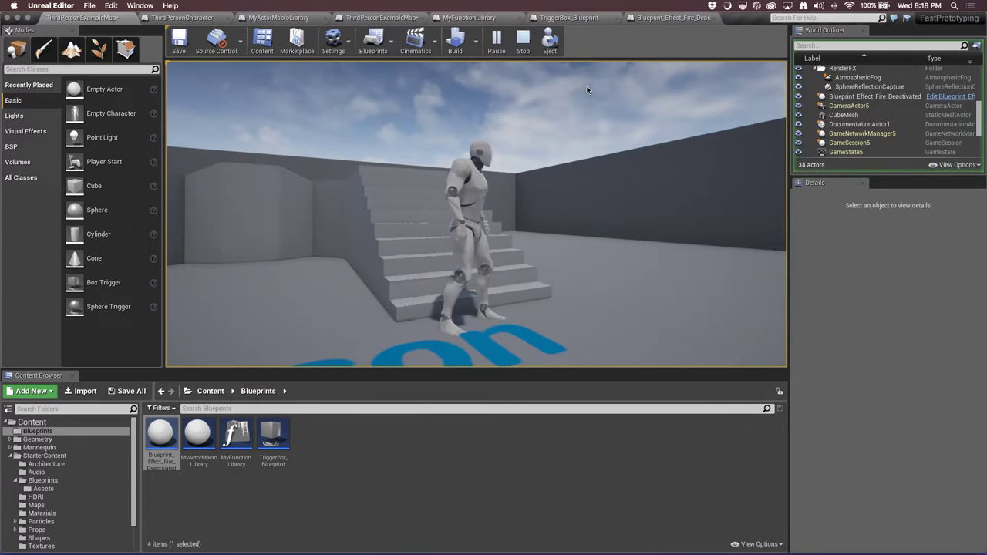
pyautogui.press('Escape')
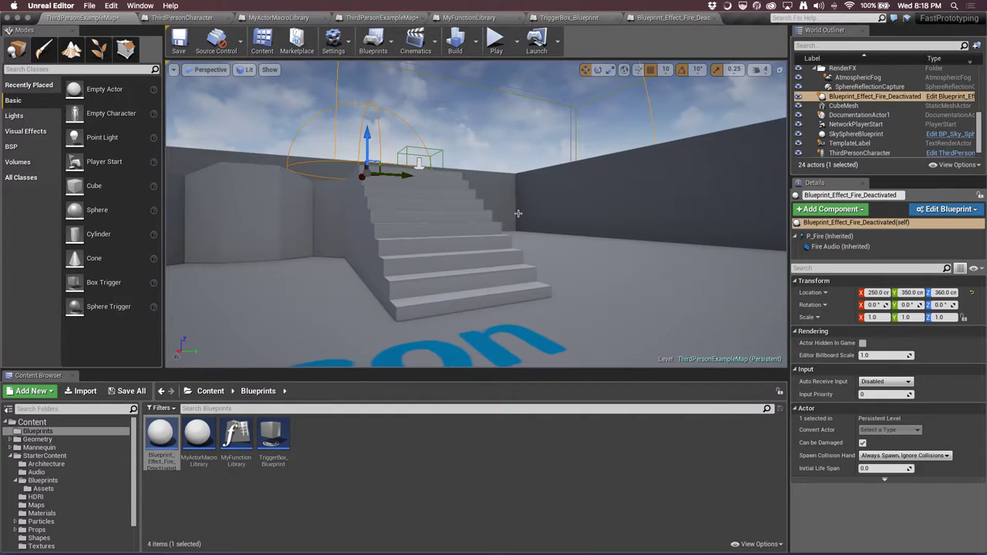
# Uncheck Actor Hidden In Game in TriggerBox_Blueprint and save the blueprint
pyautogui.doubleClick(271, 432)
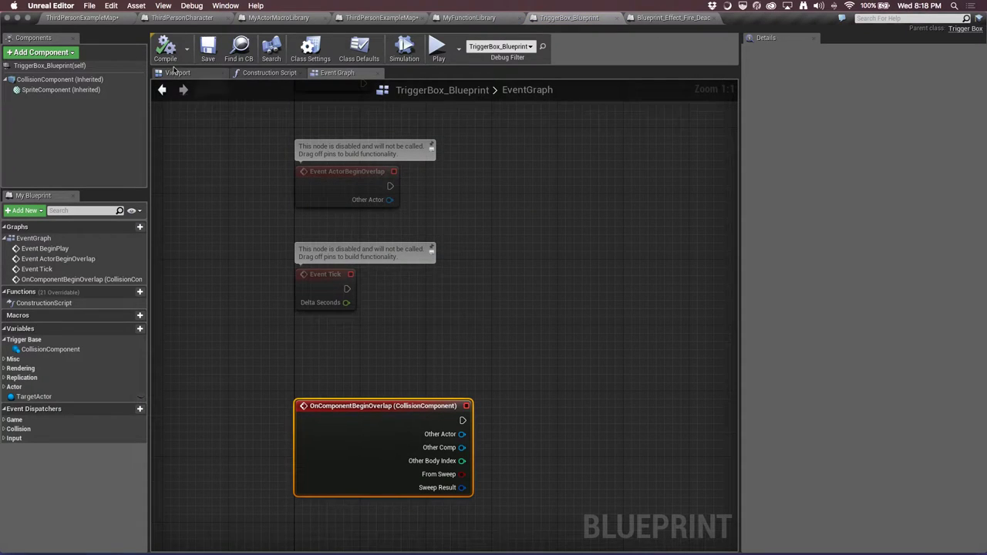
pyautogui.click(176, 72)
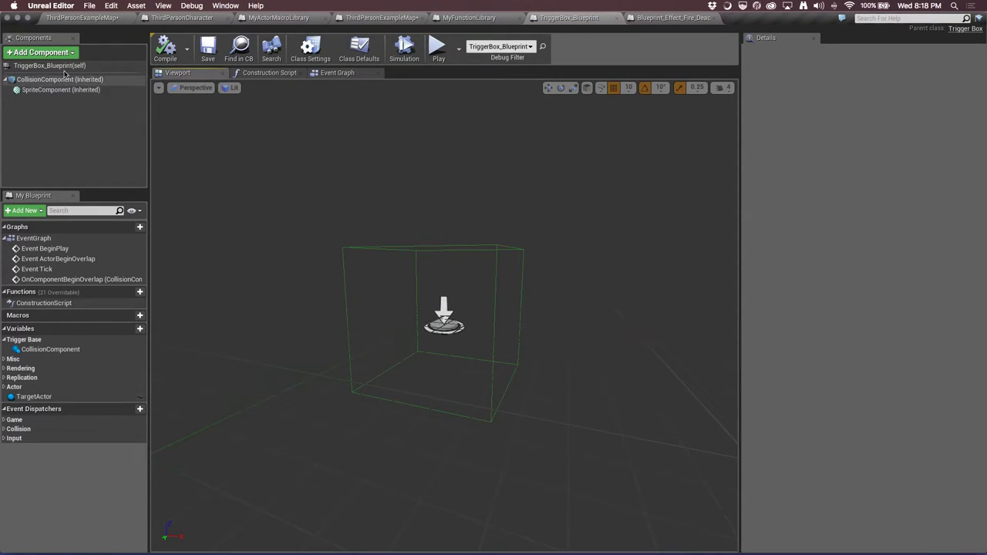
pyautogui.click(64, 67)
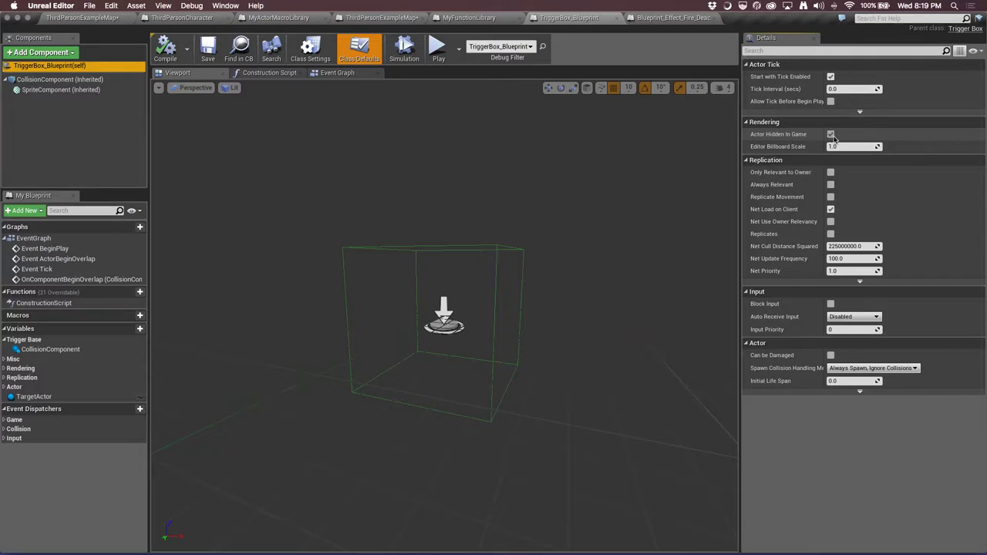
pyautogui.click(831, 135)
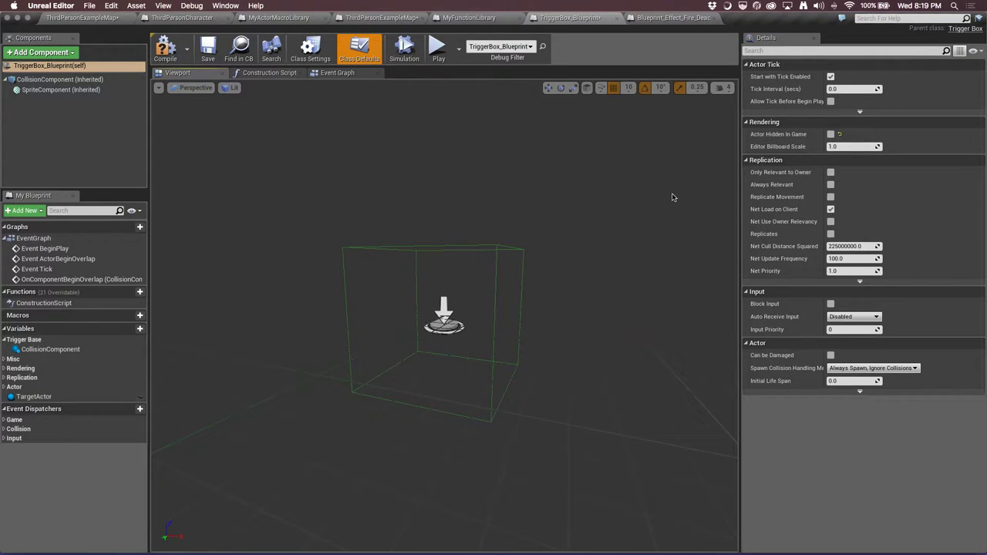
pyautogui.press('super+s')
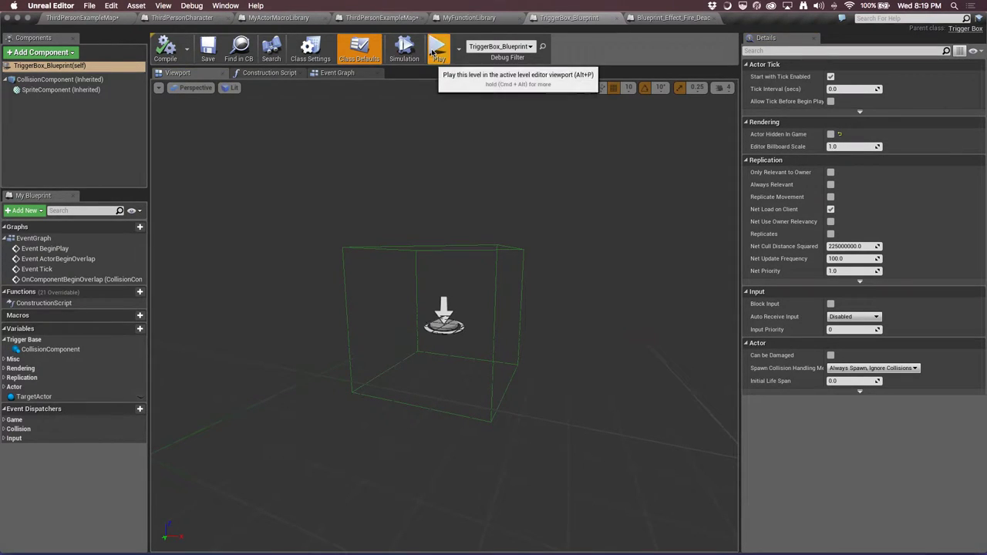
# Play-test the level, running up the stairs to the now-visible trigger box
pyautogui.click(438, 48)
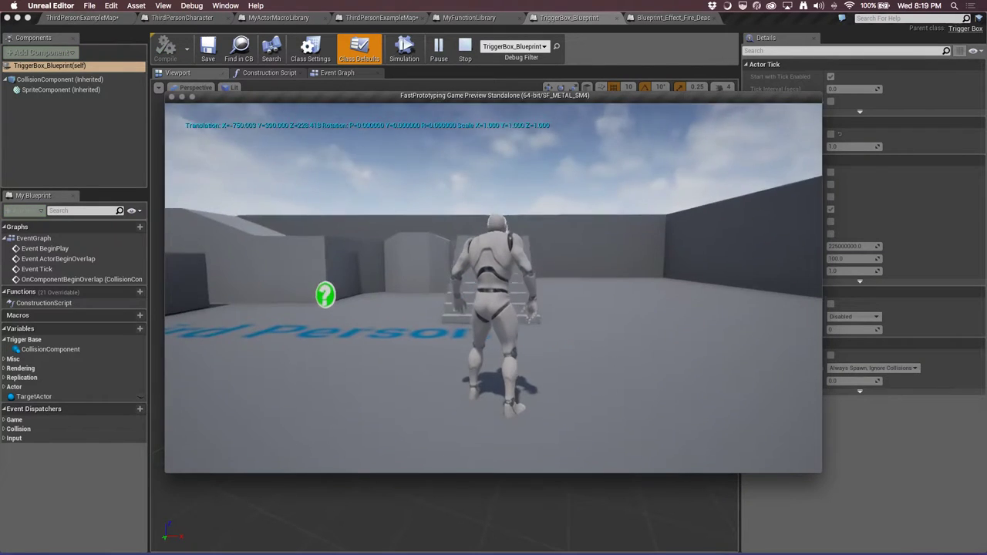
pyautogui.press('w')
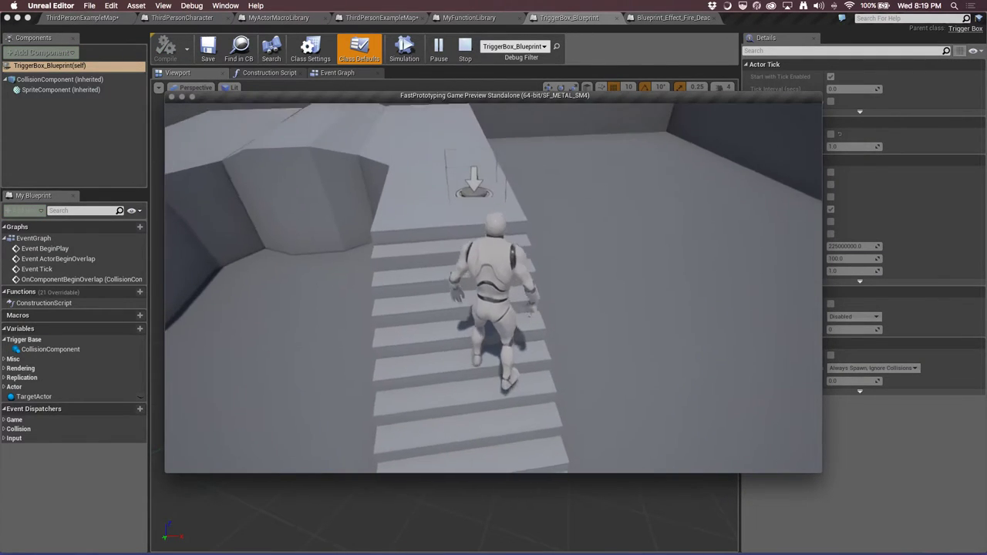
pyautogui.press('s')
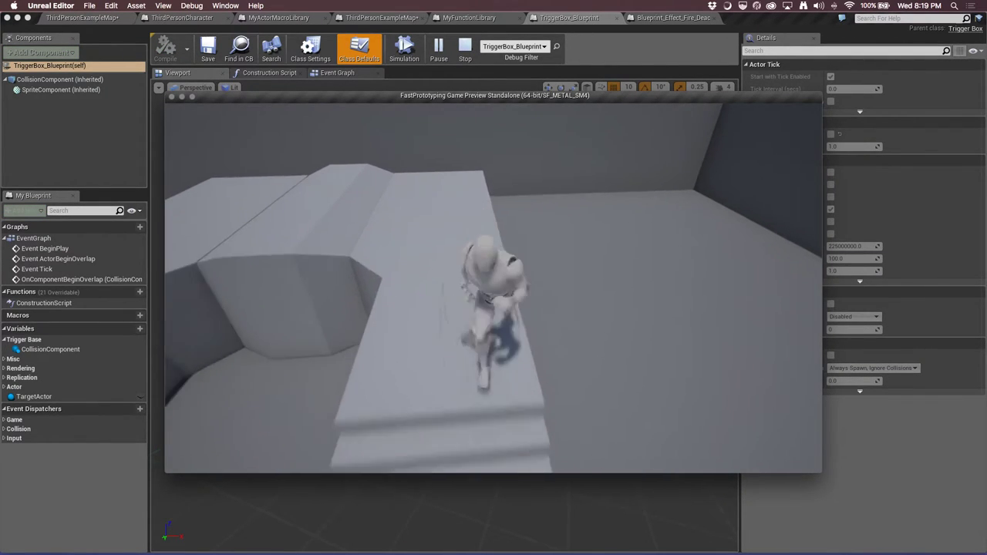
pyautogui.press('w')
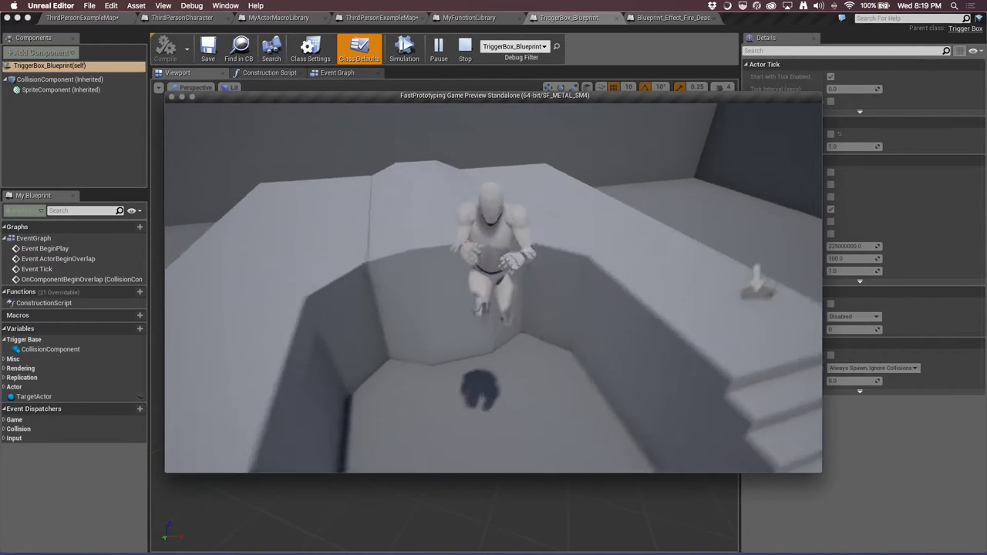
pyautogui.press('Escape')
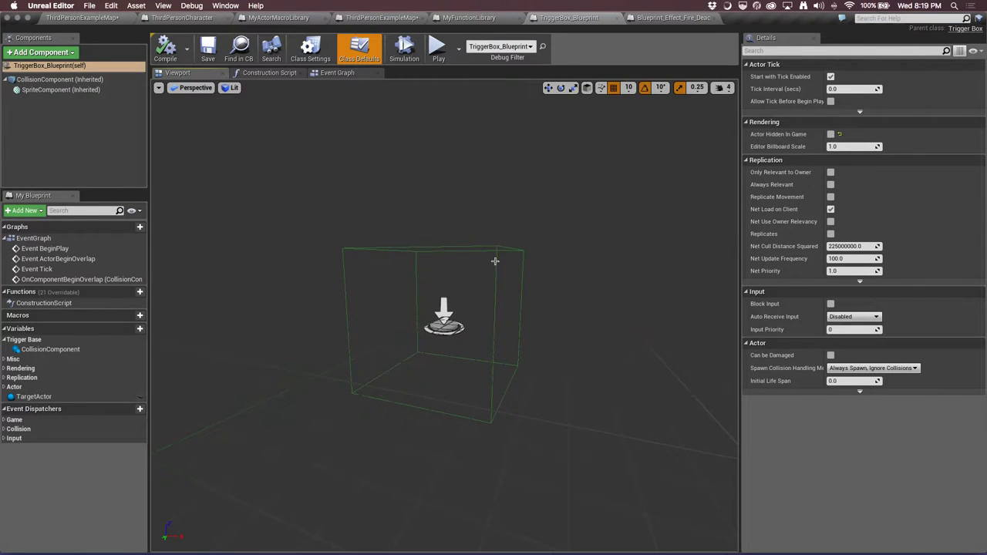
# Show TriggerBox_Blueprint's Event Graph and move the OnComponentBeginOverlap node higher
pyautogui.click(655, 18)
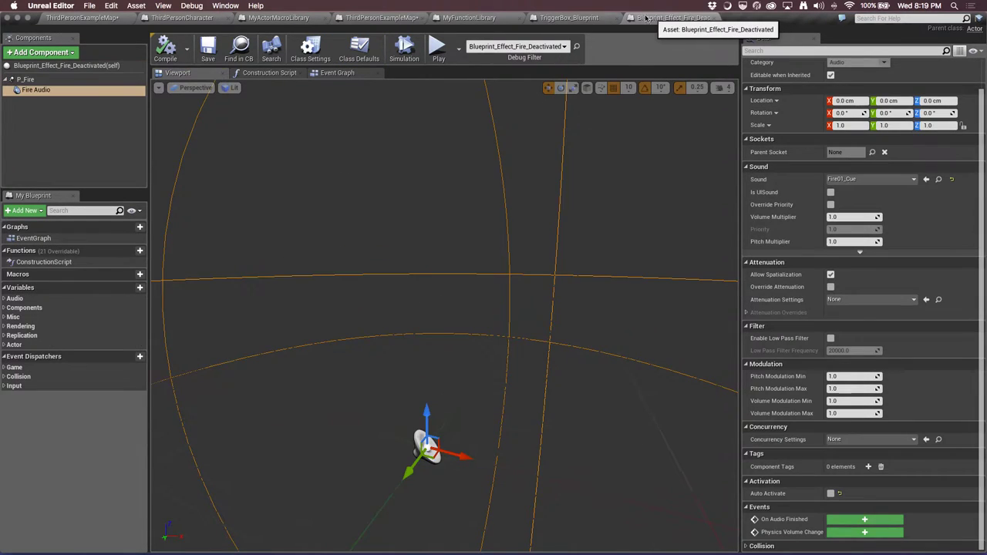
pyautogui.click(546, 17)
pyautogui.click(470, 17)
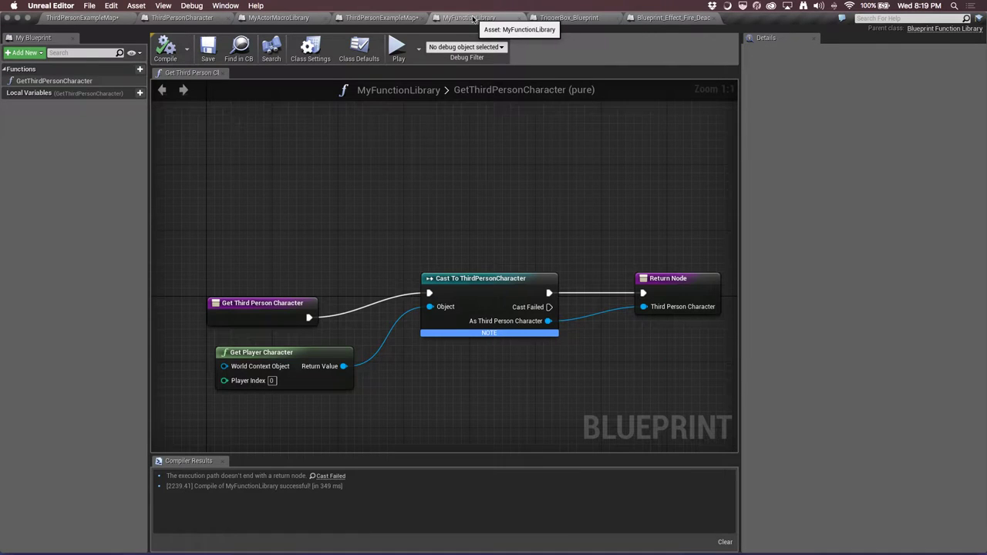
pyautogui.click(548, 18)
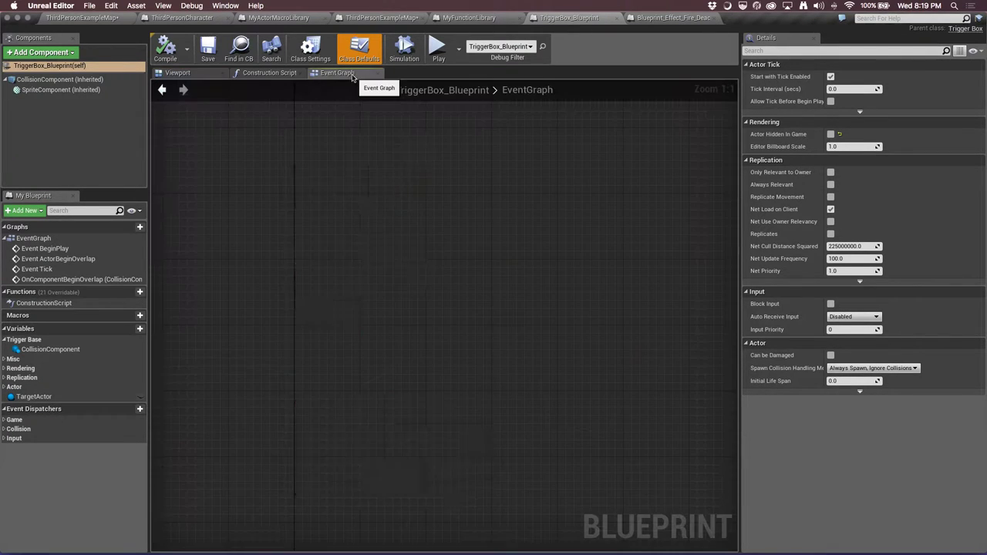
pyautogui.click(346, 73)
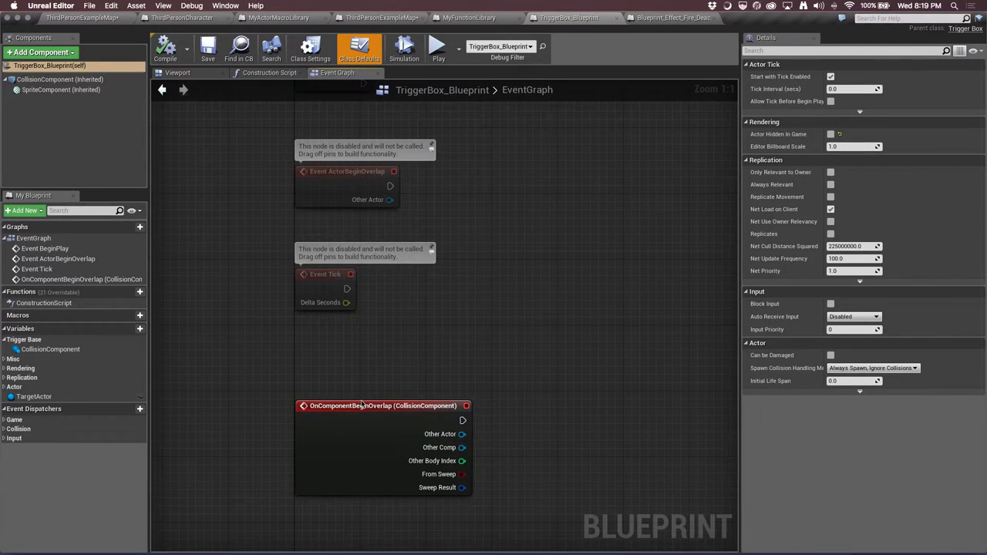
pyautogui.moveTo(360, 404); pyautogui.dragTo(360, 339)
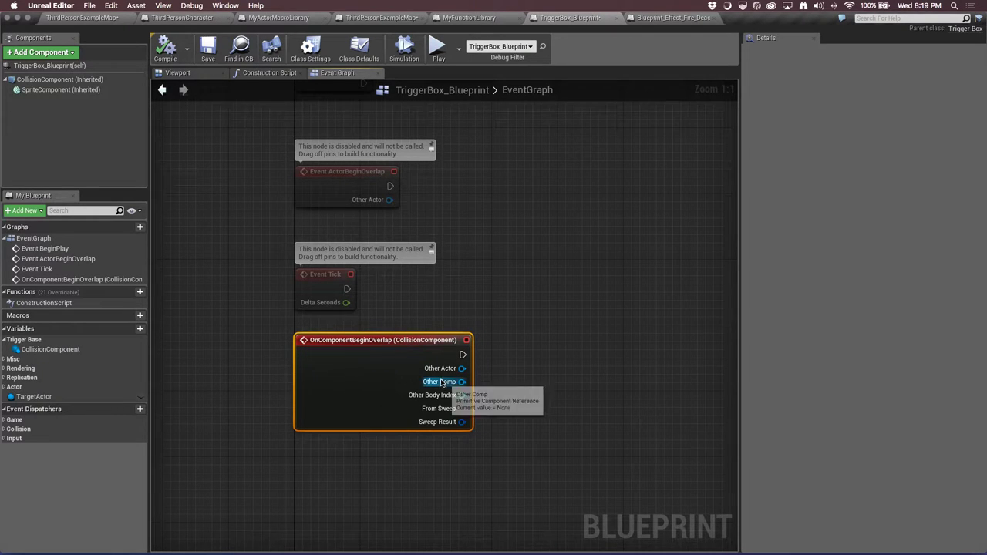
# Inspect the sky sphere and placed trigger box actors in the level map
pyautogui.click(127, 17)
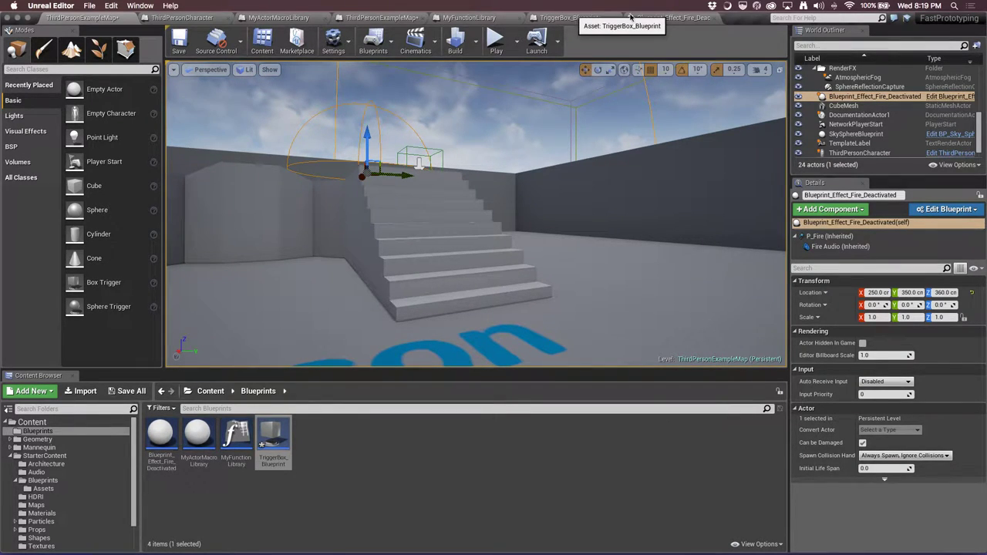
pyautogui.click(570, 17)
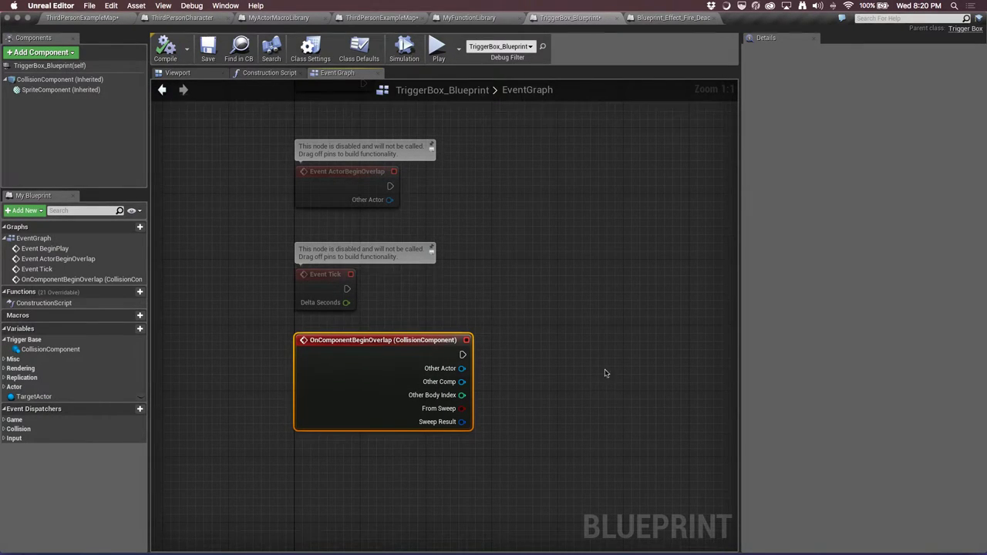
pyautogui.click(569, 297)
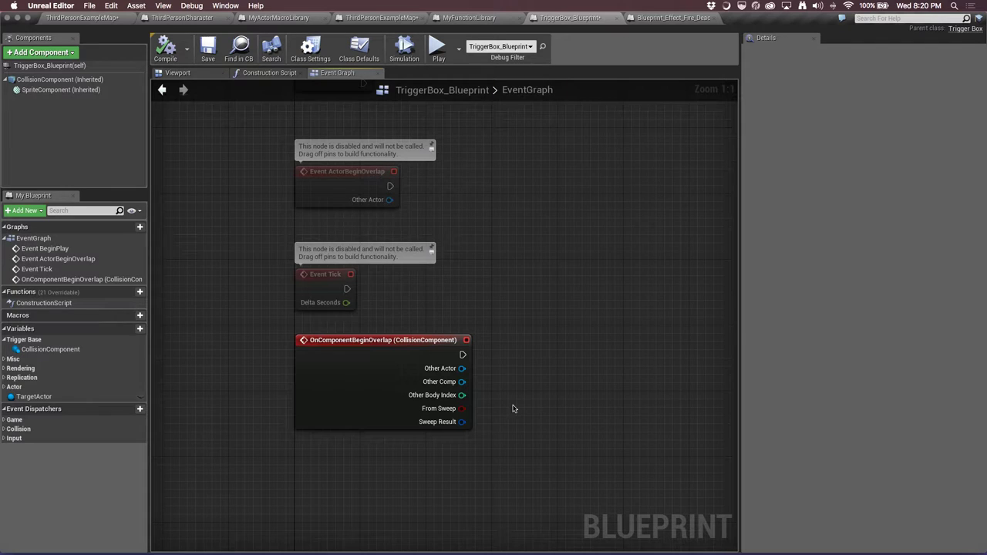
pyautogui.click(79, 18)
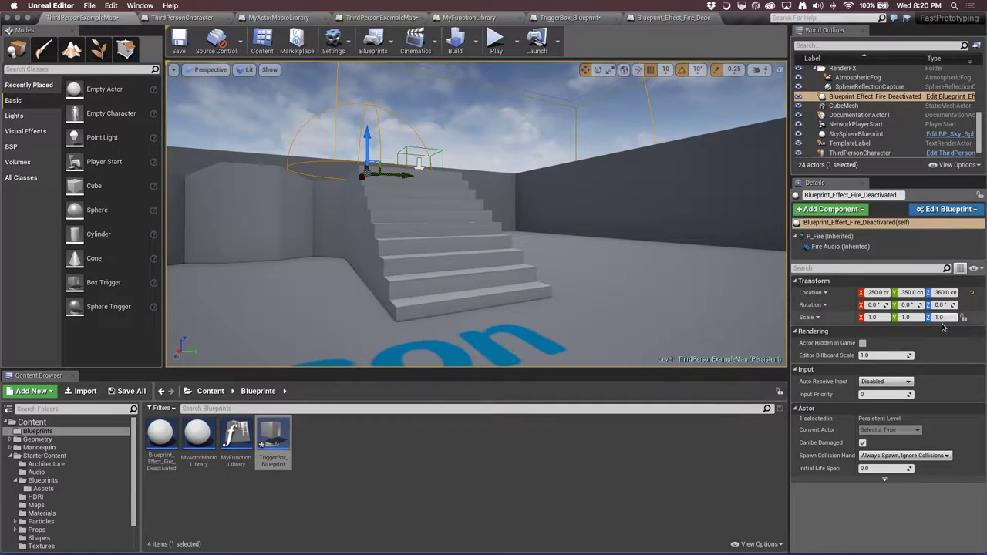
pyautogui.click(437, 157)
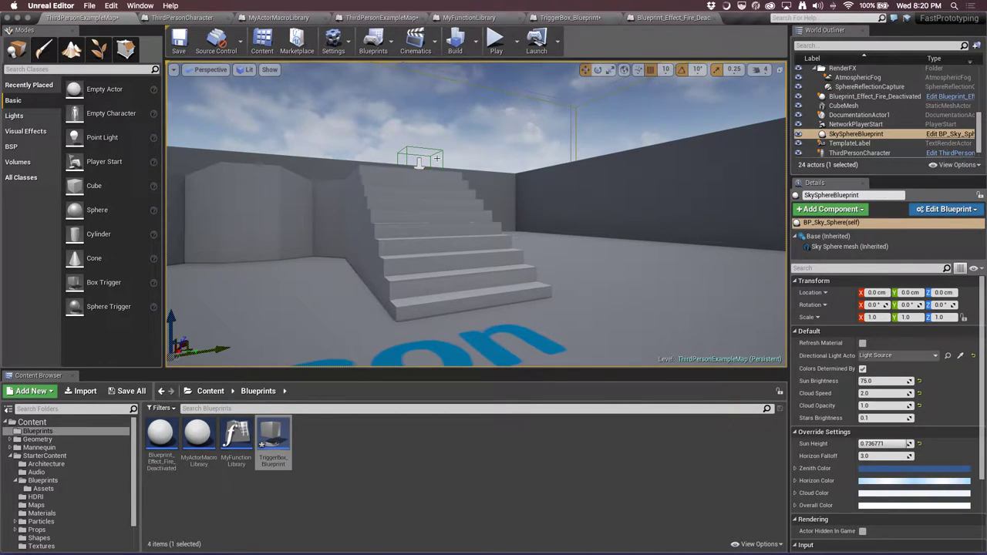
pyautogui.scroll(-1, 923, 131)
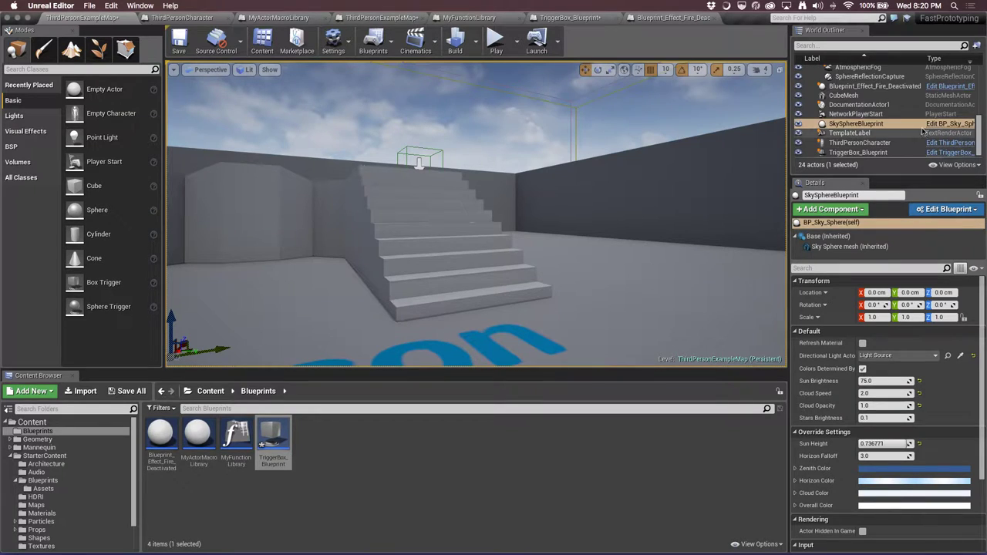
pyautogui.click(886, 152)
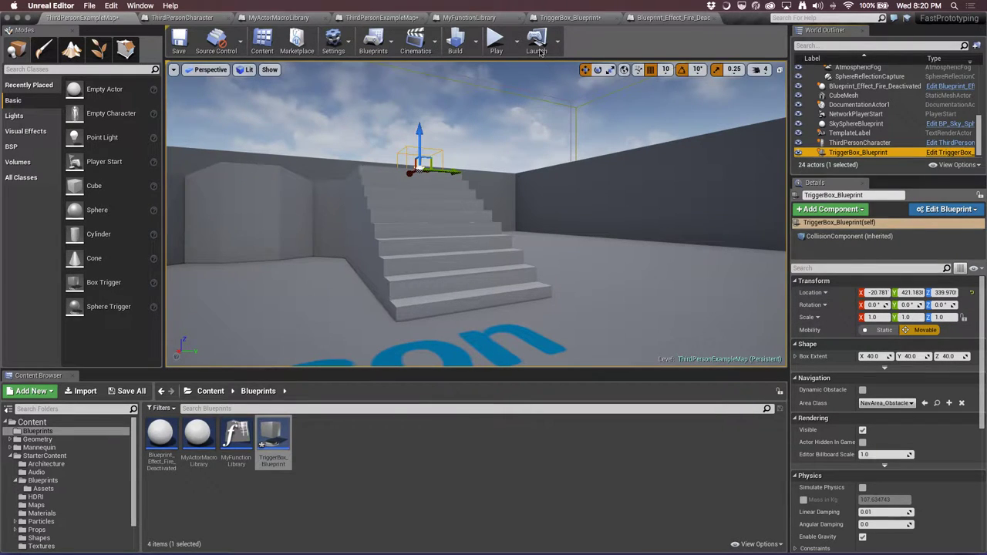
pyautogui.click(586, 18)
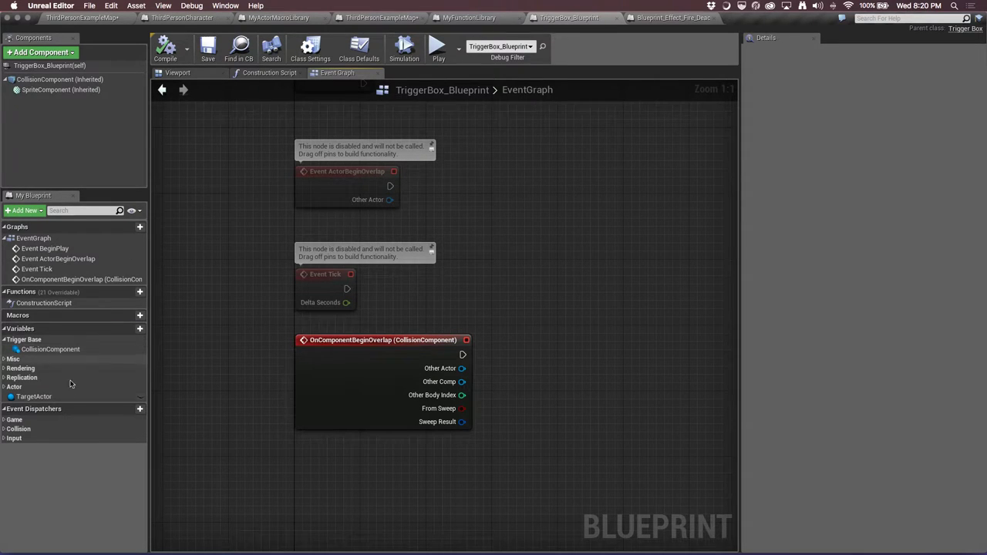
# Make the TargetActor variable editable on placed instances
pyautogui.click(35, 397)
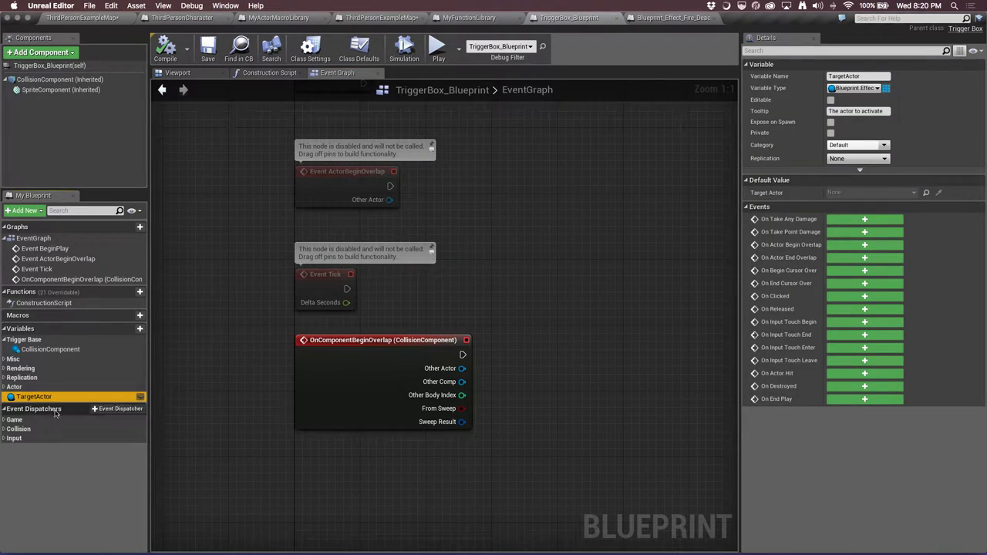
pyautogui.click(827, 81)
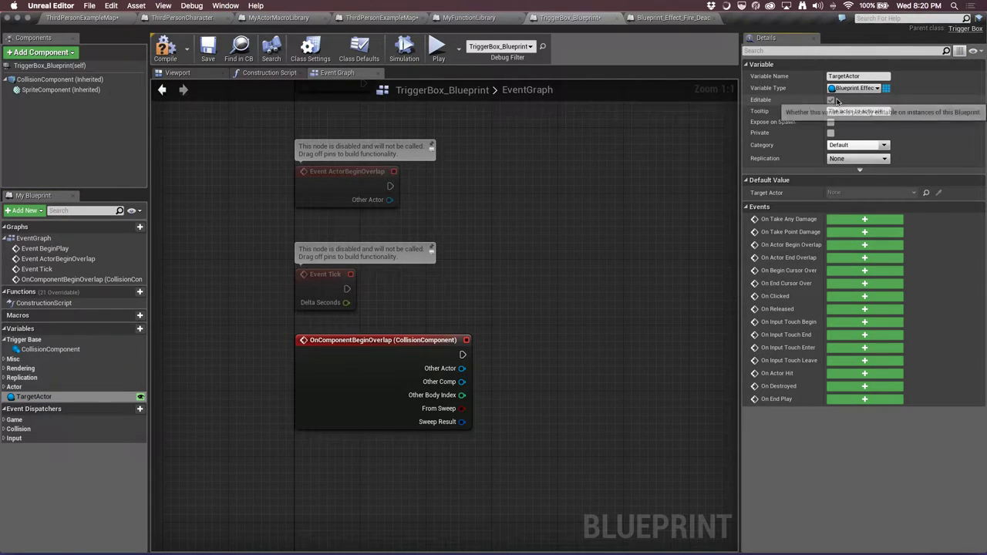
pyautogui.click(830, 100)
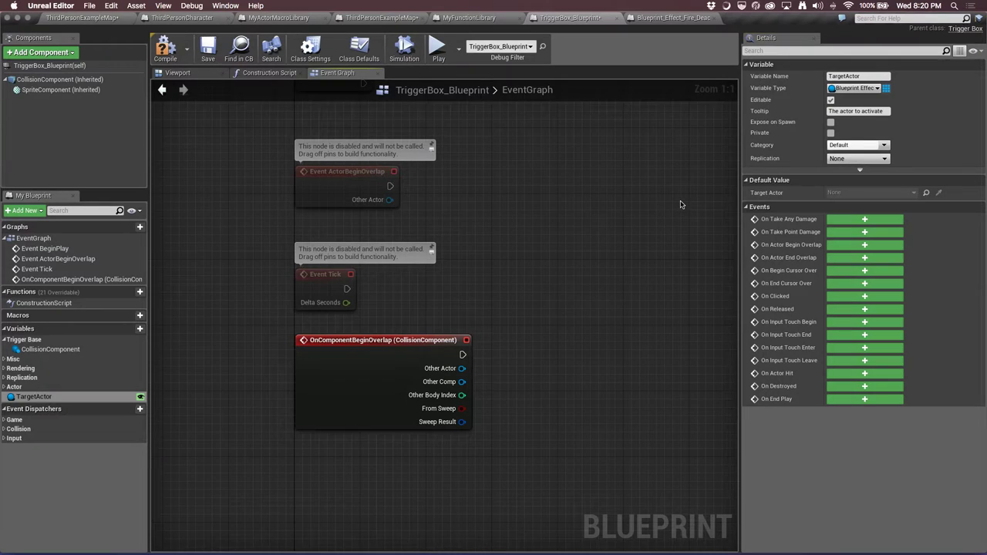
# Try picking the fire effect as the placed trigger box's Target Actor, then cancel
pyautogui.click(87, 18)
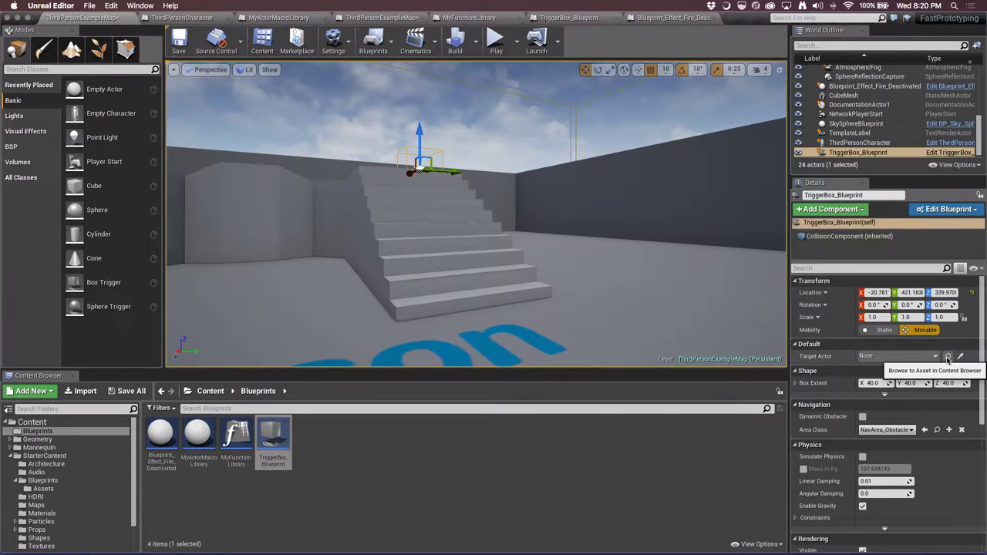
pyautogui.click(947, 357)
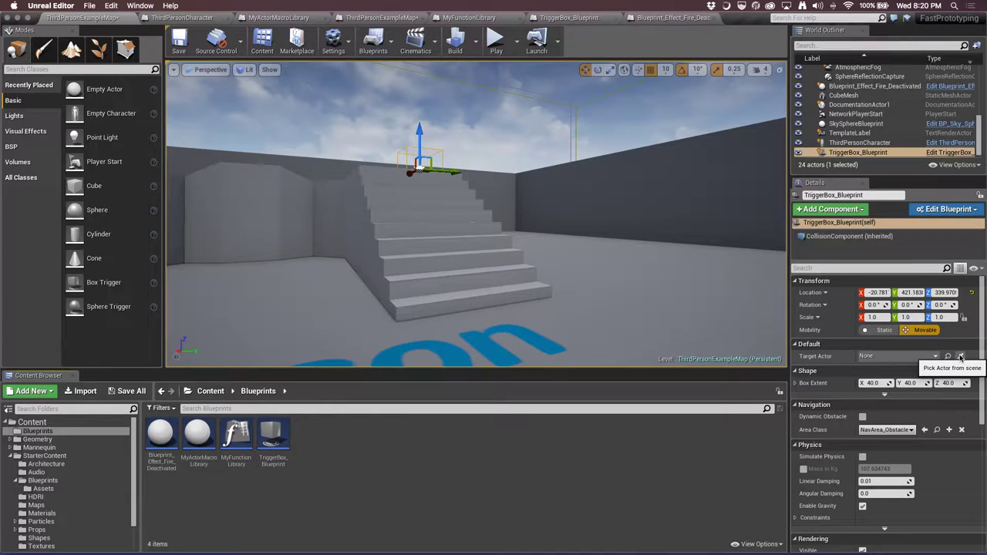
pyautogui.click(960, 357)
pyautogui.scroll(3, 416, 166)
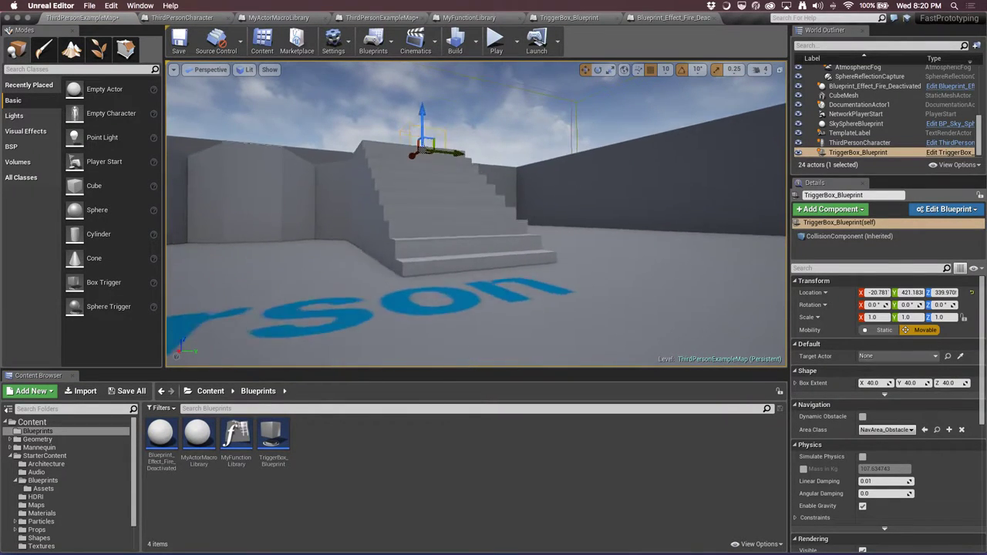
pyautogui.scroll(3, 401, 201)
pyautogui.scroll(2, 377, 241)
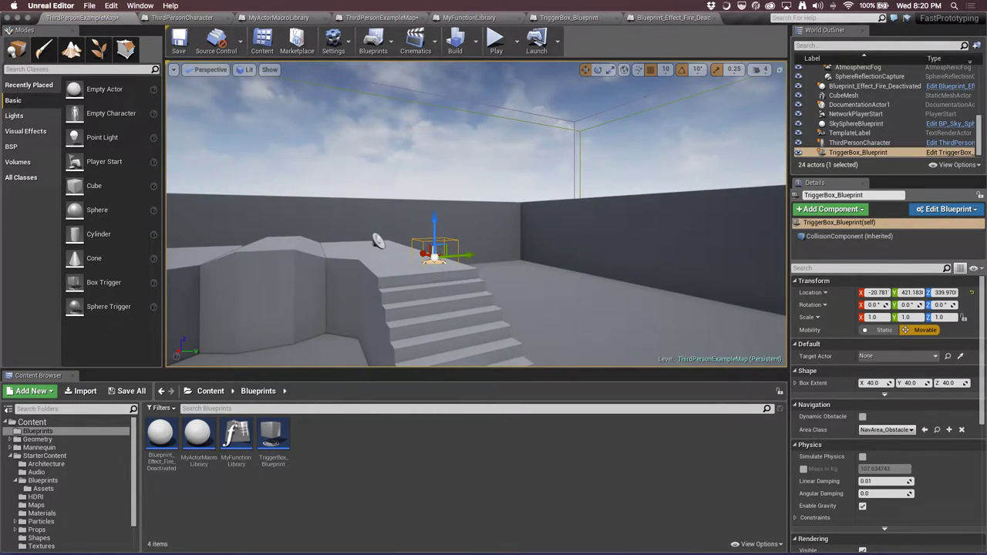
pyautogui.click(960, 357)
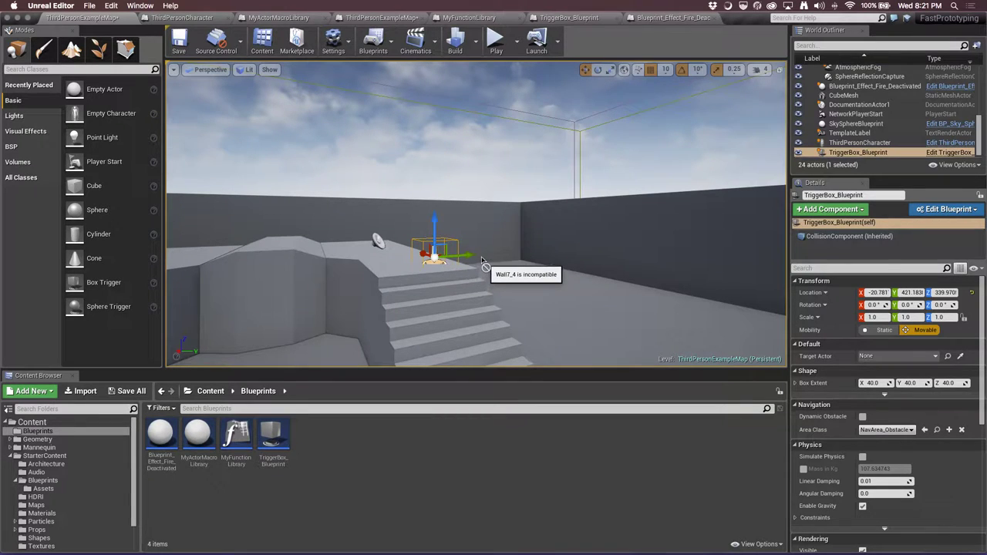
pyautogui.press('Escape')
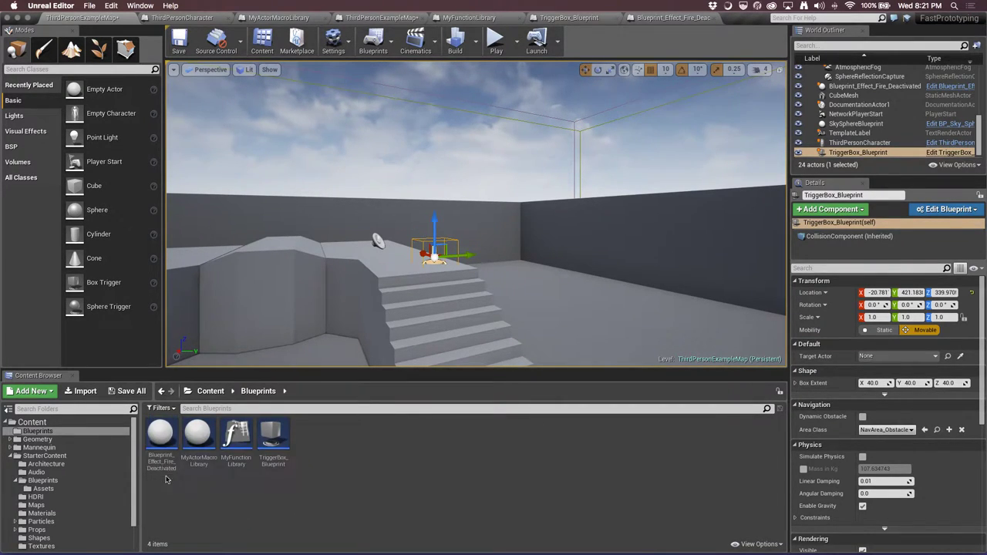
pyautogui.click(165, 453)
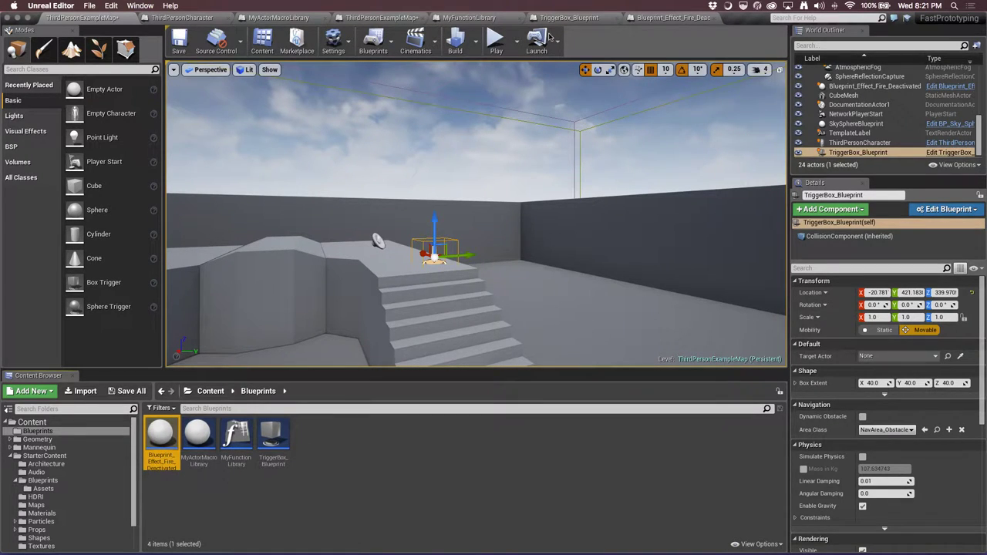
pyautogui.click(574, 16)
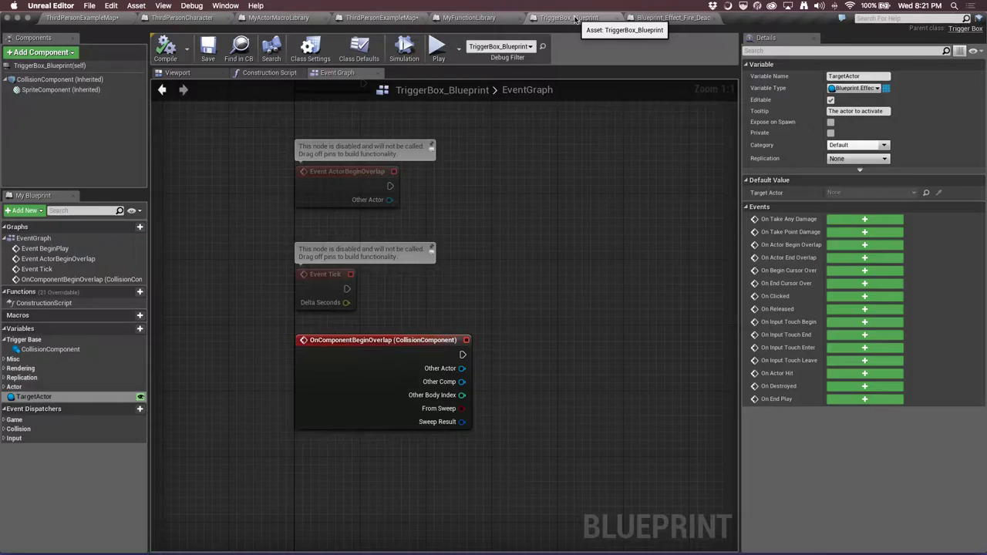
# Change TargetActor's type to a Blueprint Effect Fire Deactivated object reference
pyautogui.click(867, 91)
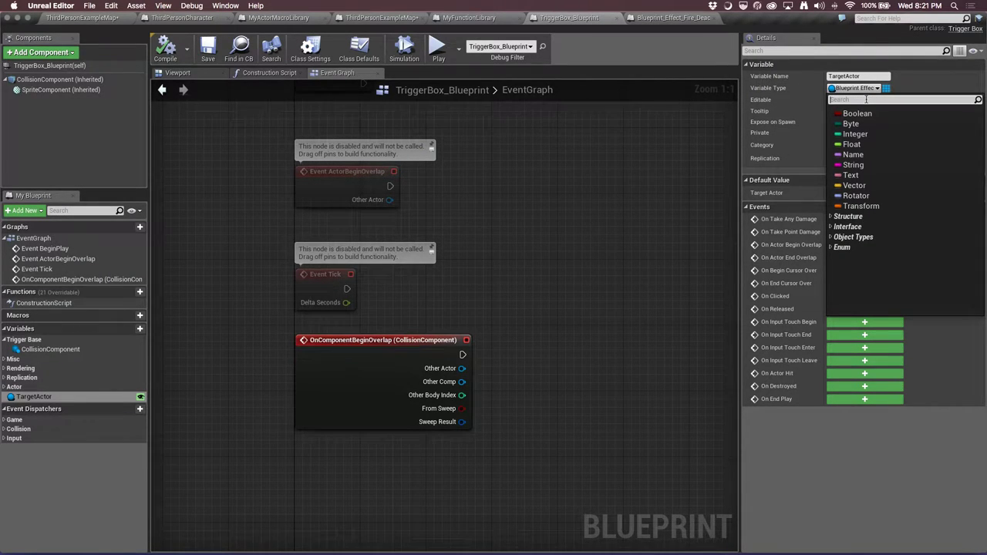
pyautogui.write('deac')
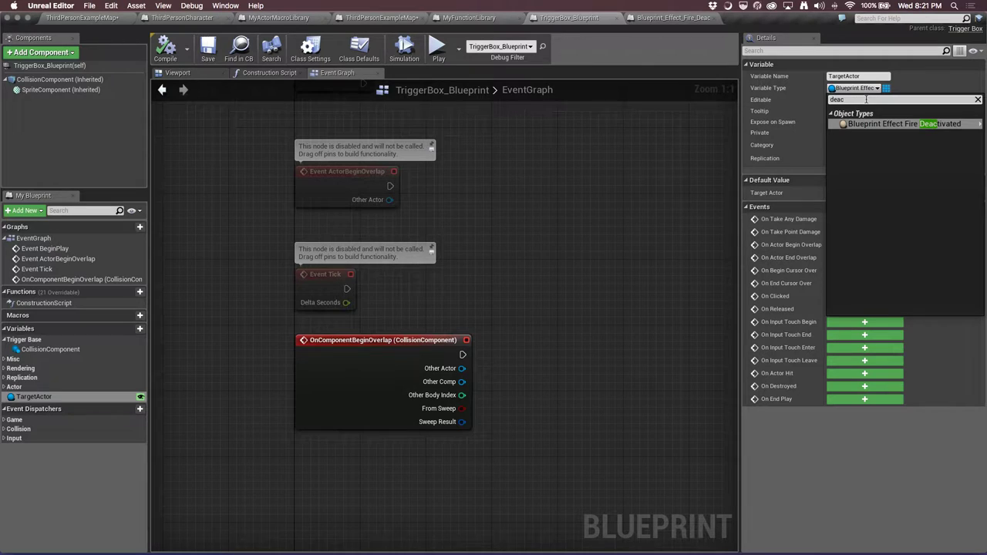
pyautogui.click(928, 129)
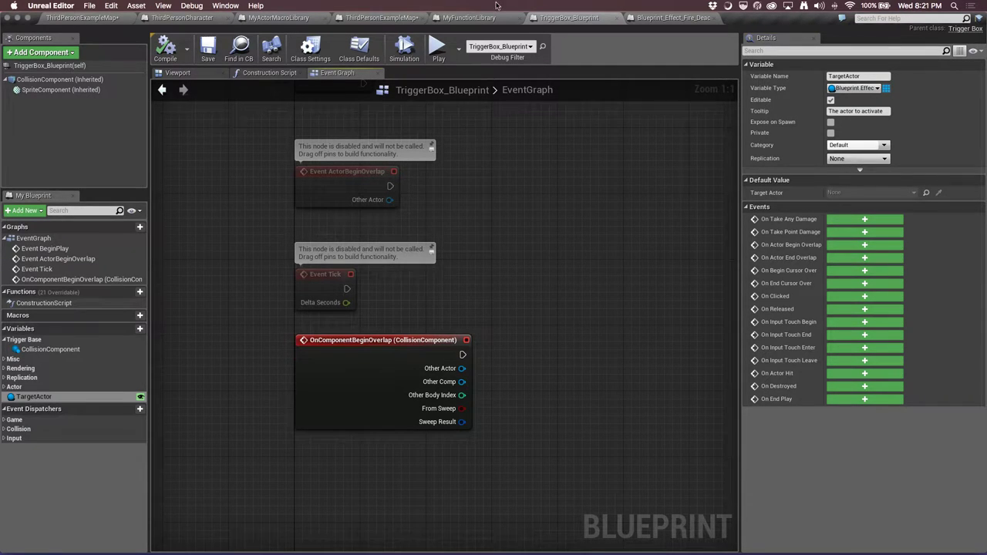
# Set the placed trigger box's Target Actor to Blueprint_Effect_Fire_Deactivated in the level
pyautogui.click(109, 15)
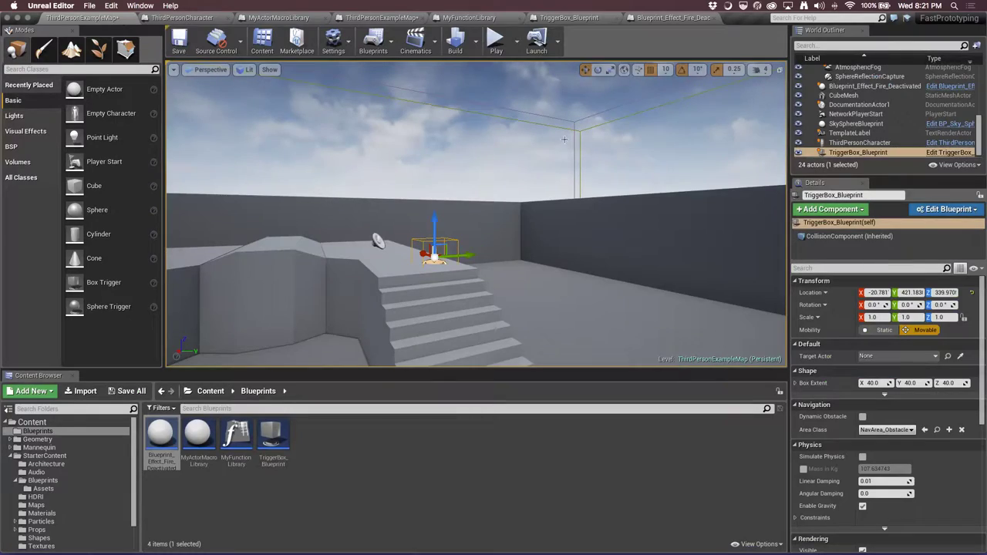
pyautogui.click(935, 356)
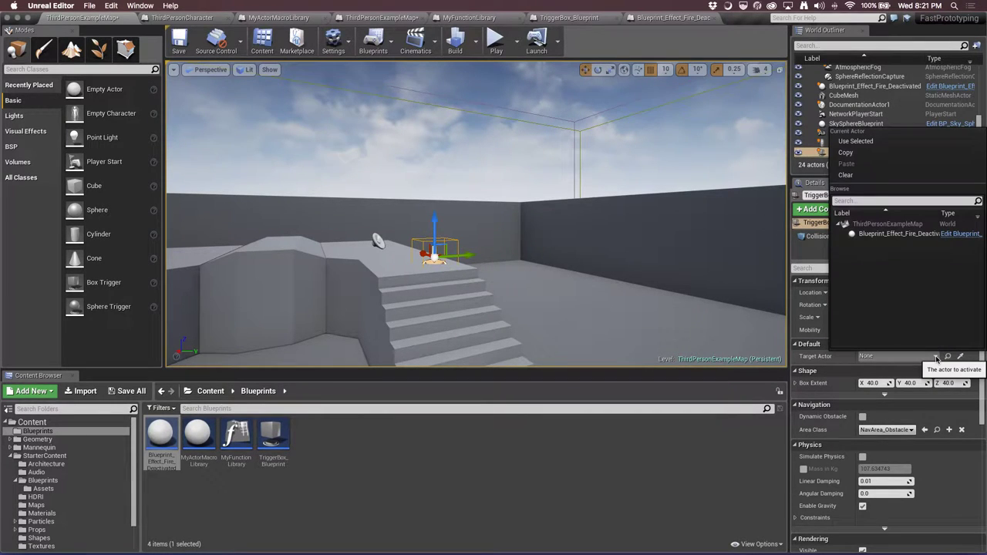
pyautogui.click(908, 235)
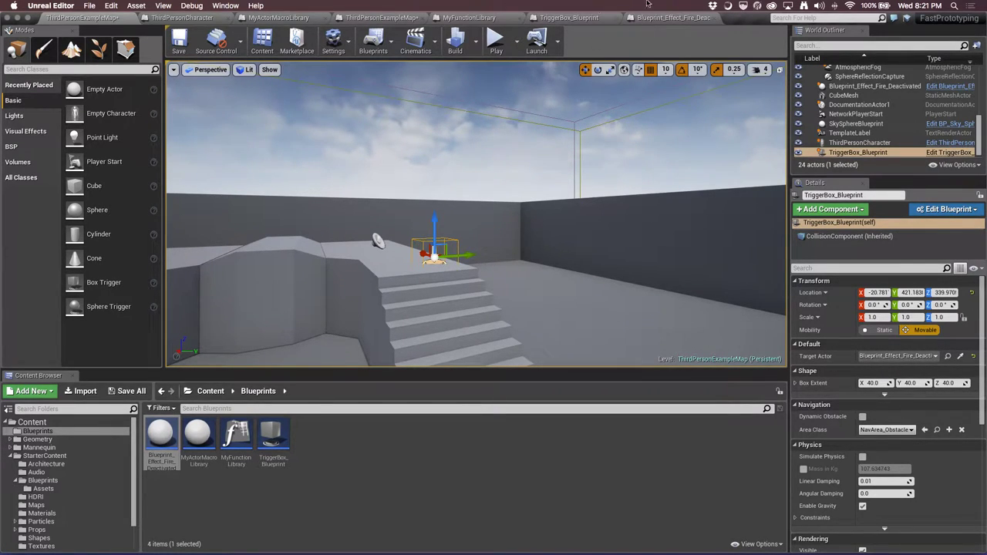
pyautogui.click(568, 17)
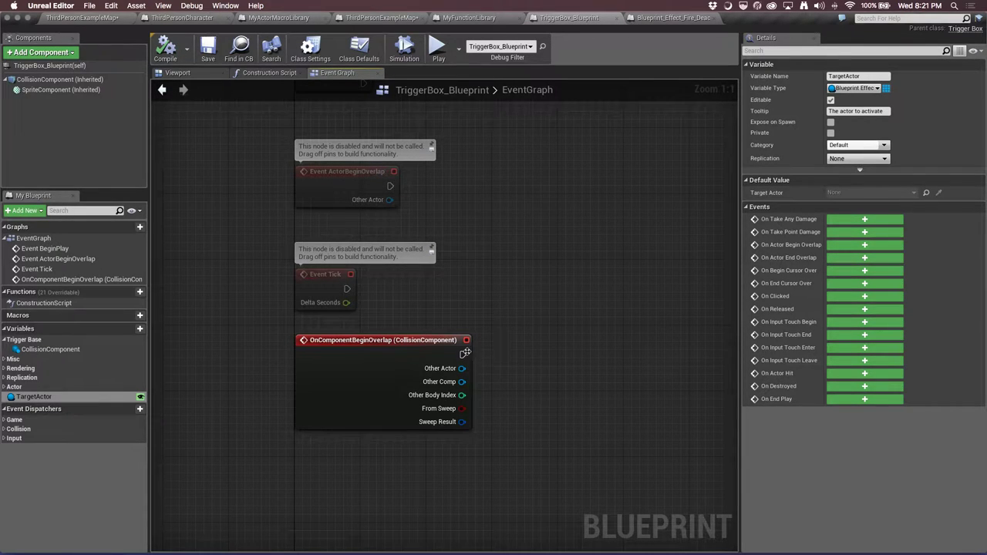
# Add an Activate node from the overlap event's execution output via an 'activate' search
pyautogui.moveTo(463, 354); pyautogui.dragTo(605, 272)
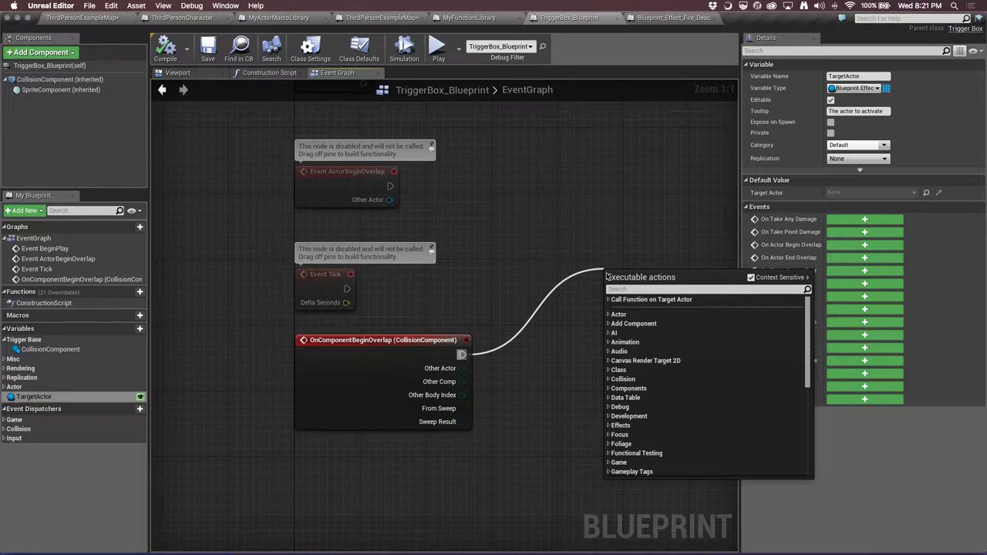
pyautogui.write('act')
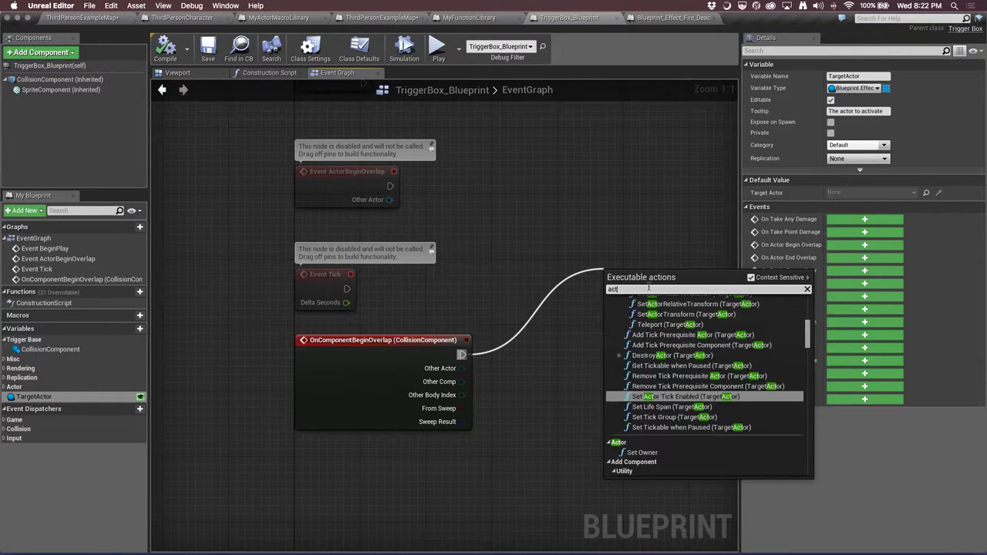
pyautogui.write('ivate')
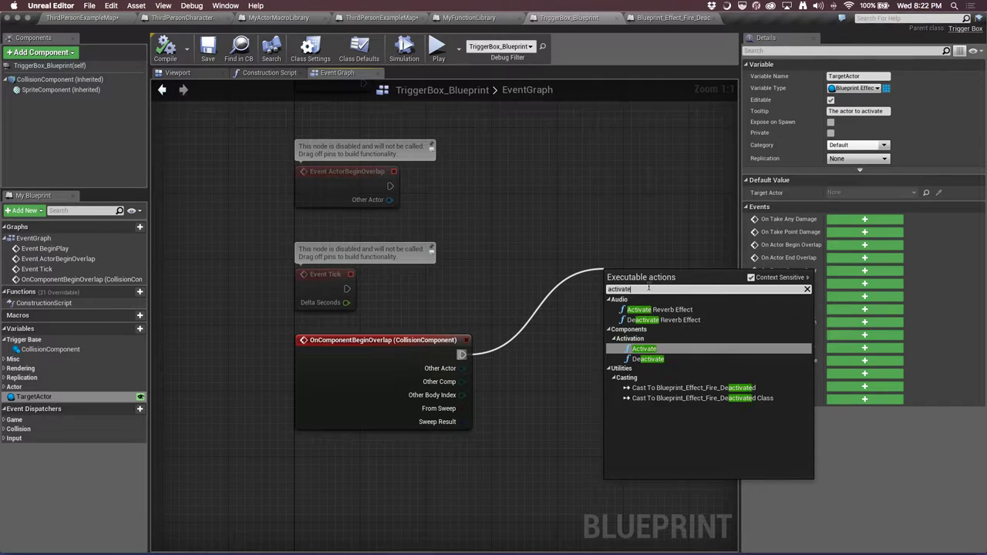
pyautogui.press('Escape')
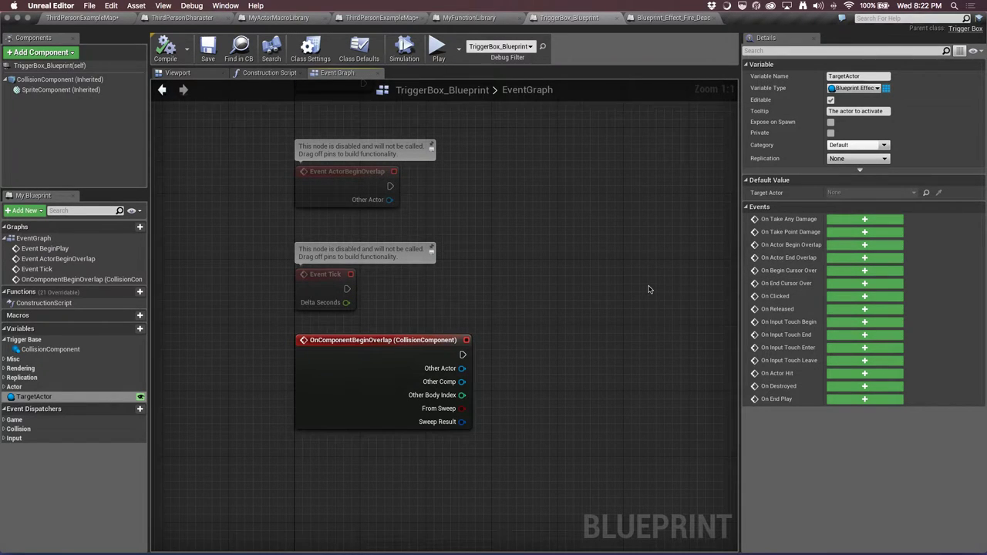
pyautogui.moveTo(462, 354); pyautogui.dragTo(538, 264)
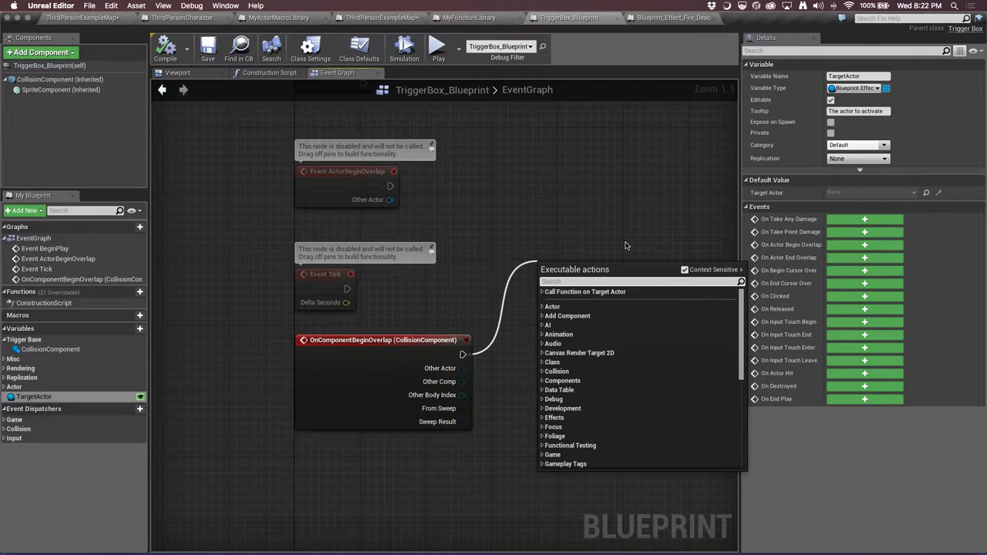
pyautogui.write('acti')
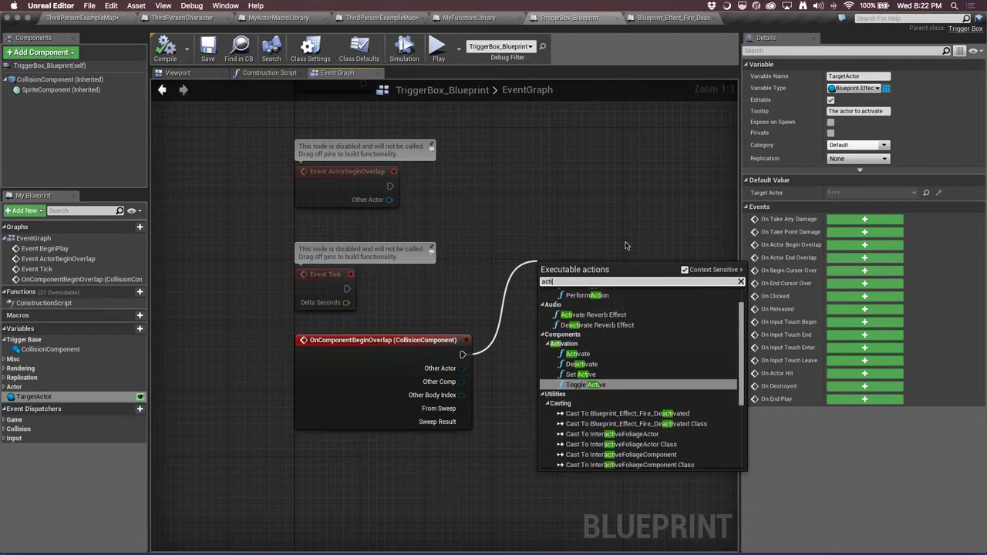
pyautogui.write('vate')
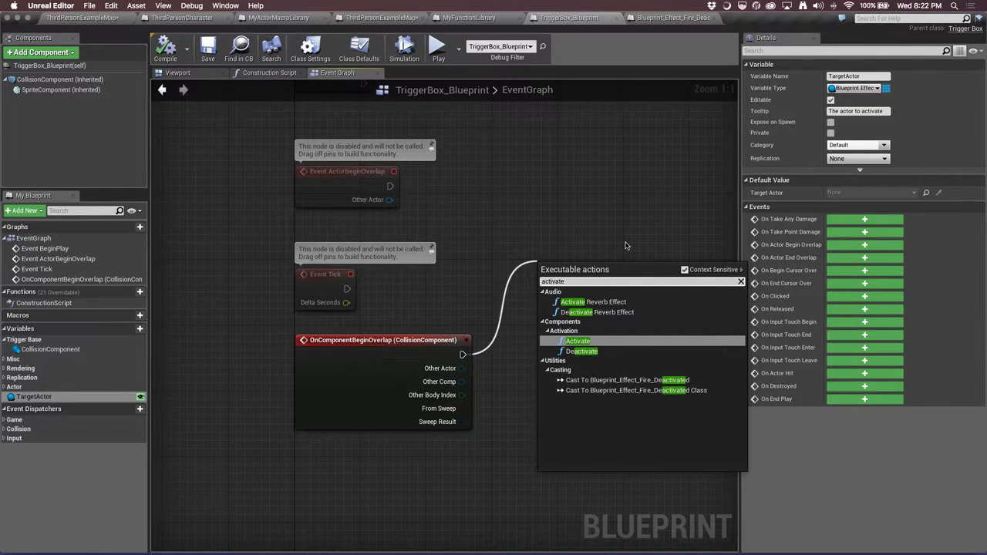
pyautogui.press('Return')
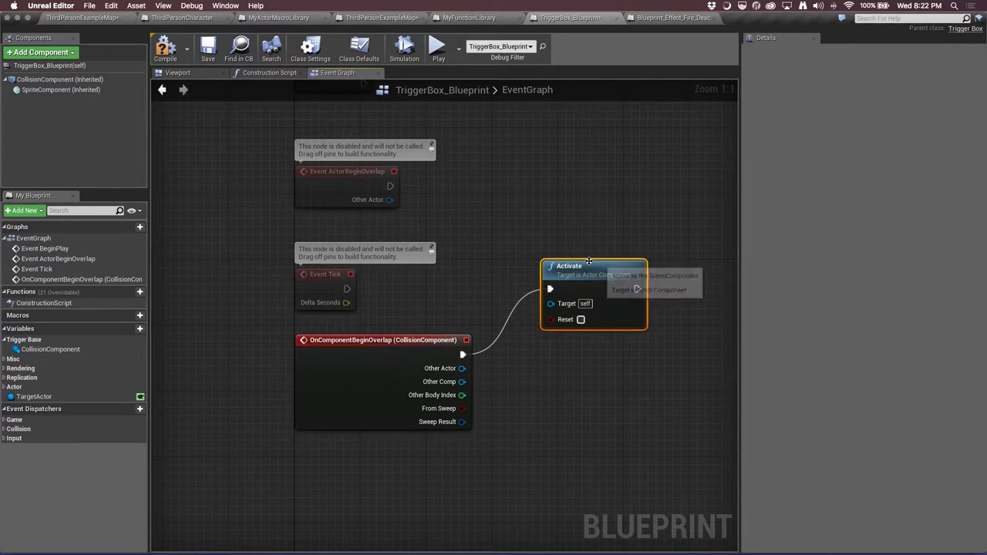
# Move the Activate node up and right of the overlap event and drag TargetActor into the graph
pyautogui.moveTo(592, 271); pyautogui.dragTo(600, 337)
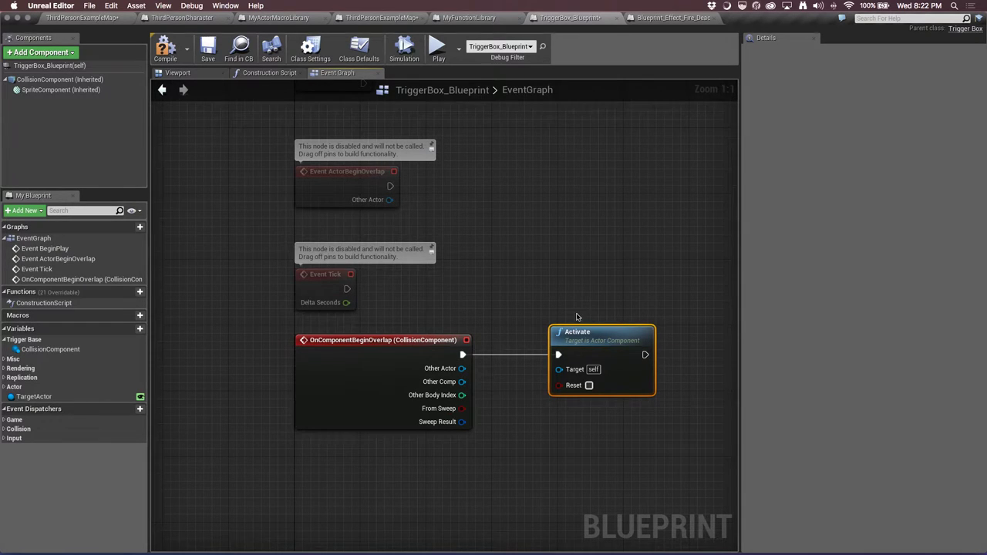
pyautogui.moveTo(637, 328); pyautogui.dragTo(653, 279)
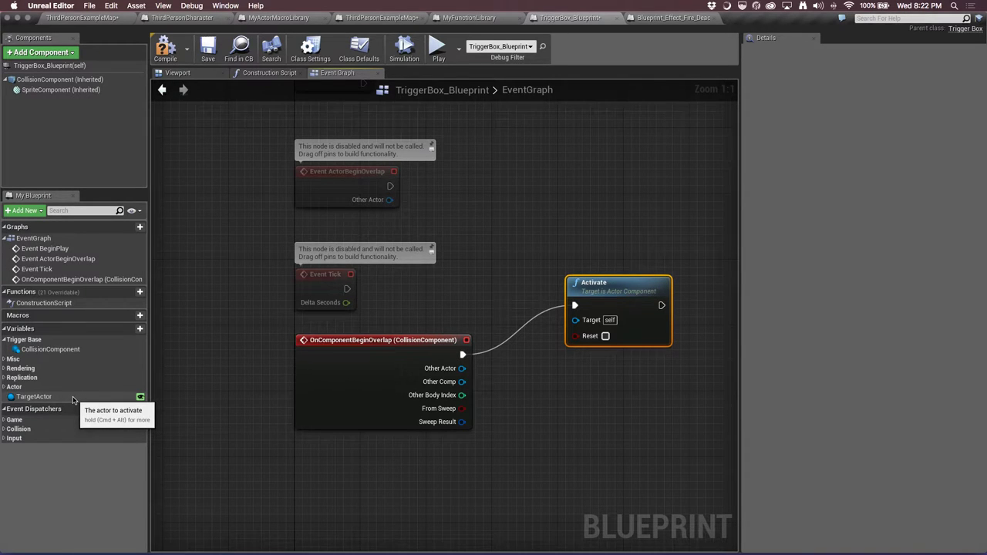
pyautogui.moveTo(63, 398)
pyautogui.mouseDown()
pyautogui.moveTo(546, 416)
pyautogui.moveTo(531, 391)
pyautogui.mouseUp()
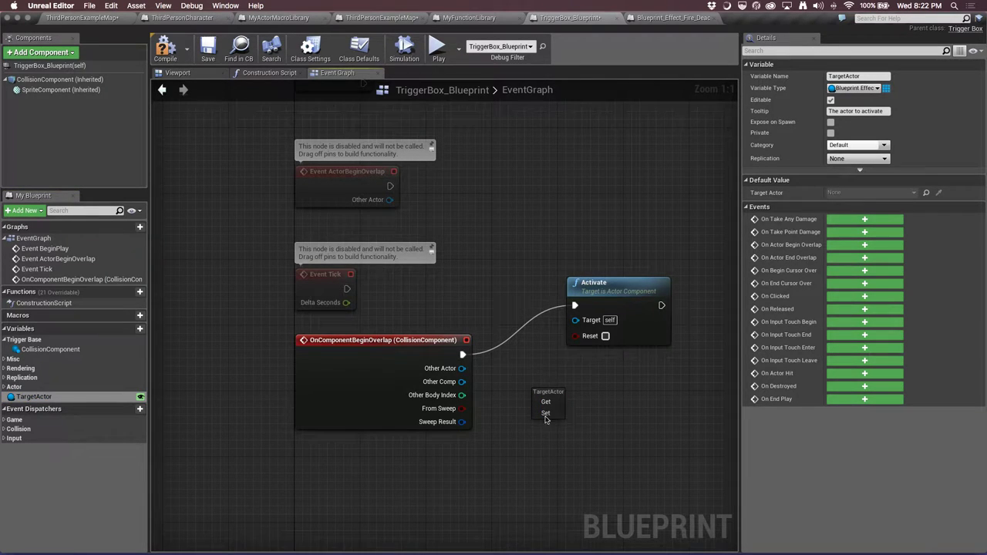
# Place a Target Actor getter node below Activate after failed attempts to wire its Target and Reset pins
pyautogui.click(240, 422)
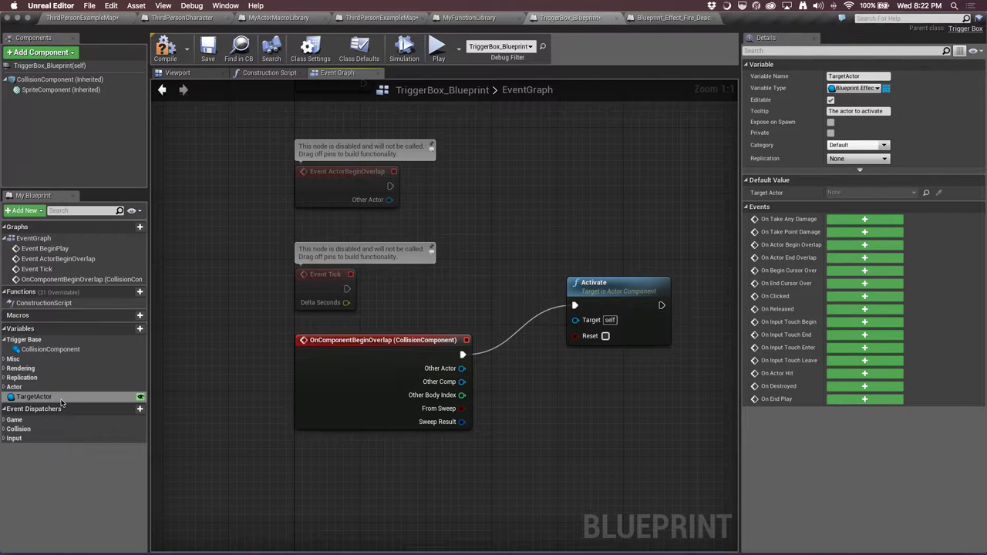
pyautogui.moveTo(79, 399)
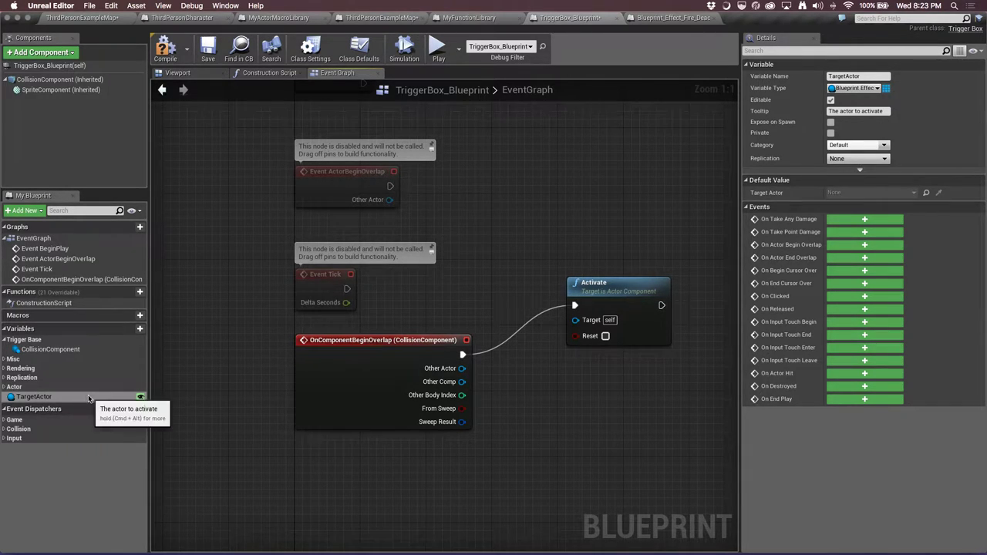
pyautogui.moveTo(88, 398); pyautogui.dragTo(517, 404)
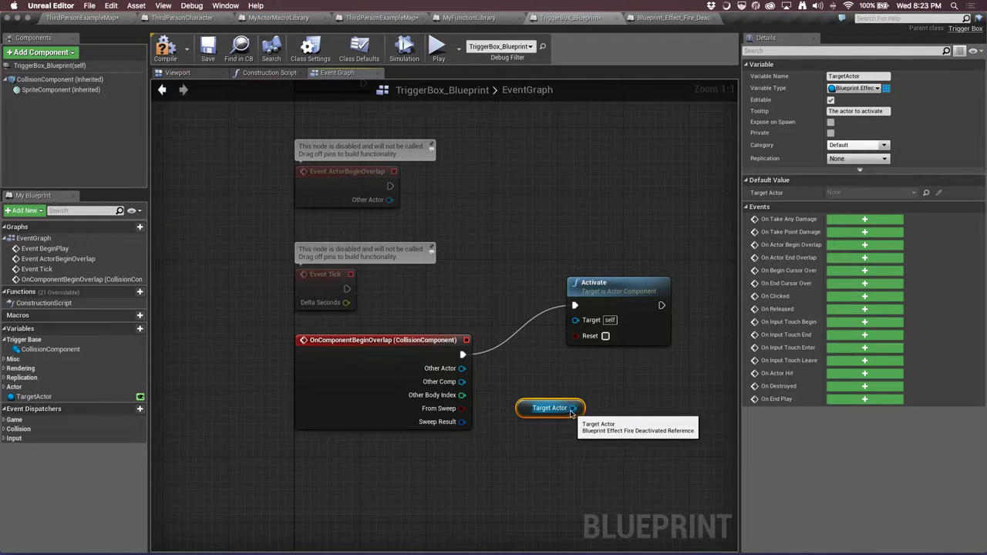
pyautogui.press('Delete')
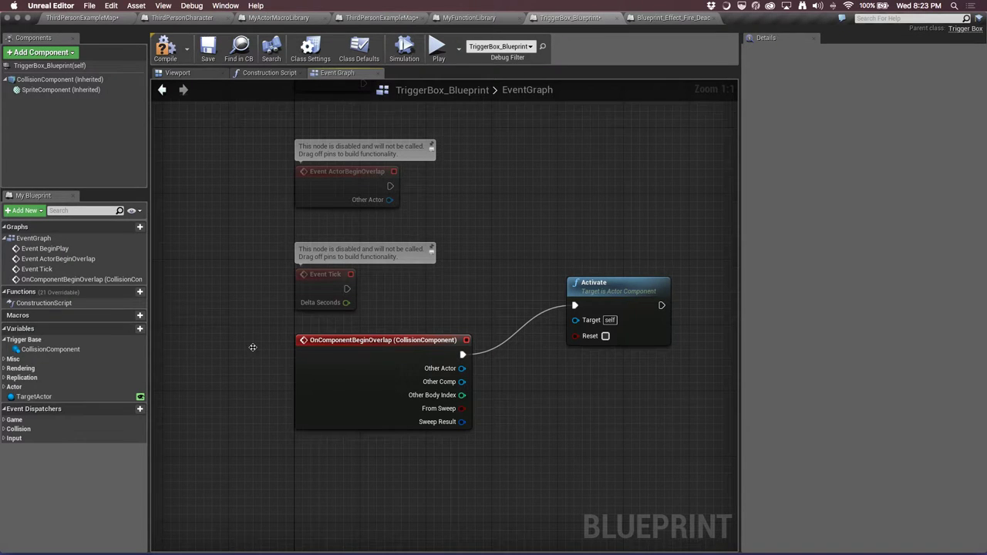
pyautogui.moveTo(49, 397); pyautogui.dragTo(578, 323)
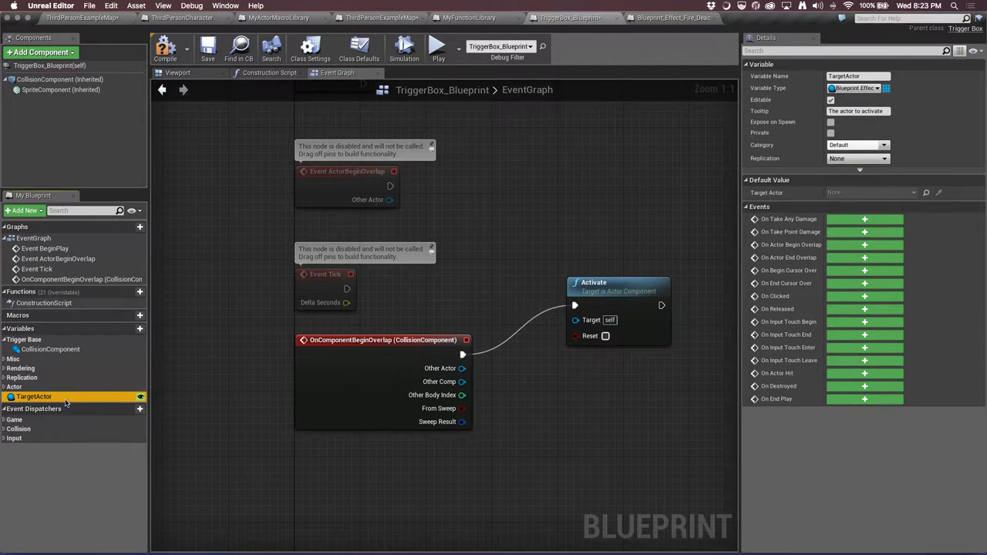
pyautogui.moveTo(77, 398)
pyautogui.mouseDown()
pyautogui.moveTo(398, 391)
pyautogui.moveTo(578, 322)
pyautogui.mouseUp()
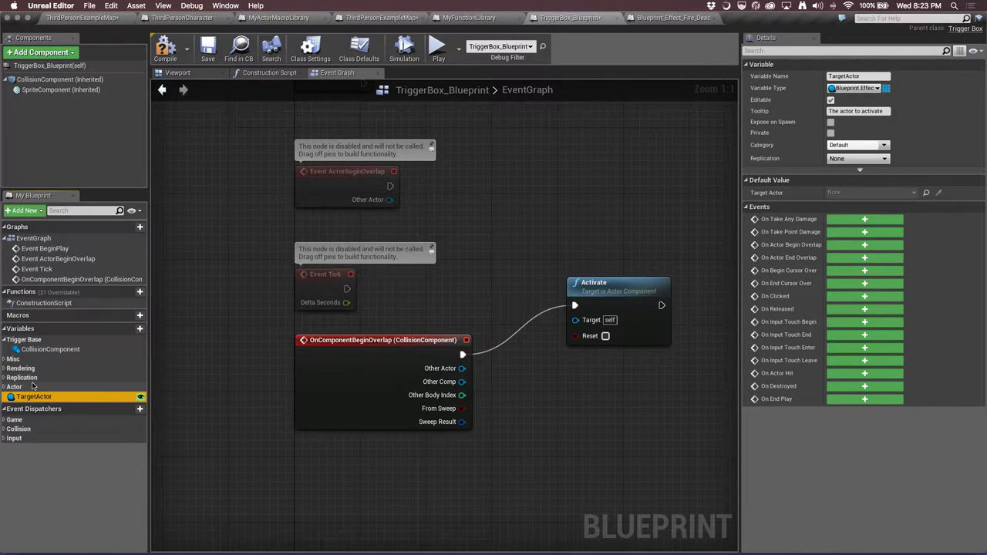
pyautogui.moveTo(55, 395)
pyautogui.mouseDown()
pyautogui.moveTo(590, 336)
pyautogui.moveTo(592, 323)
pyautogui.mouseUp()
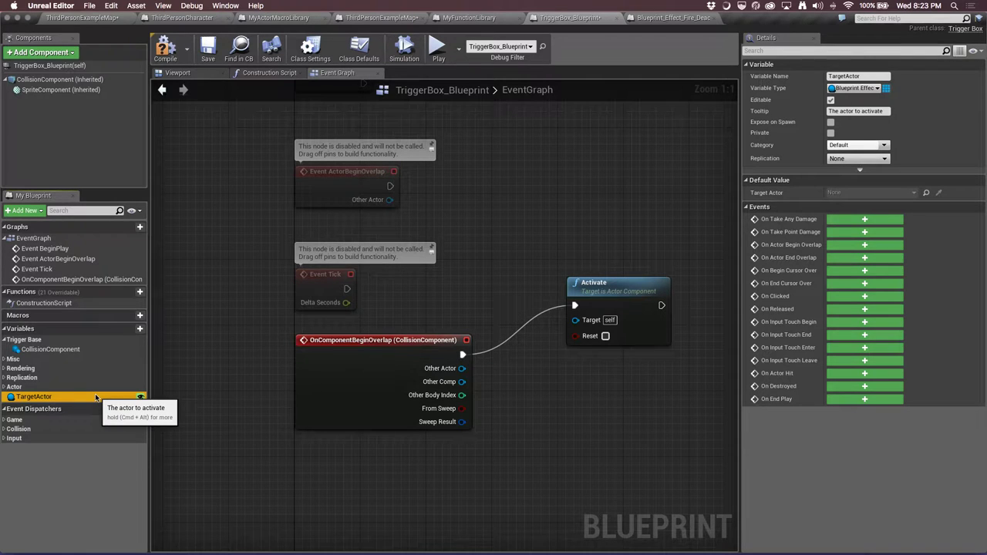
pyautogui.moveTo(108, 397)
pyautogui.mouseDown()
pyautogui.moveTo(567, 392)
pyautogui.moveTo(537, 396)
pyautogui.mouseUp()
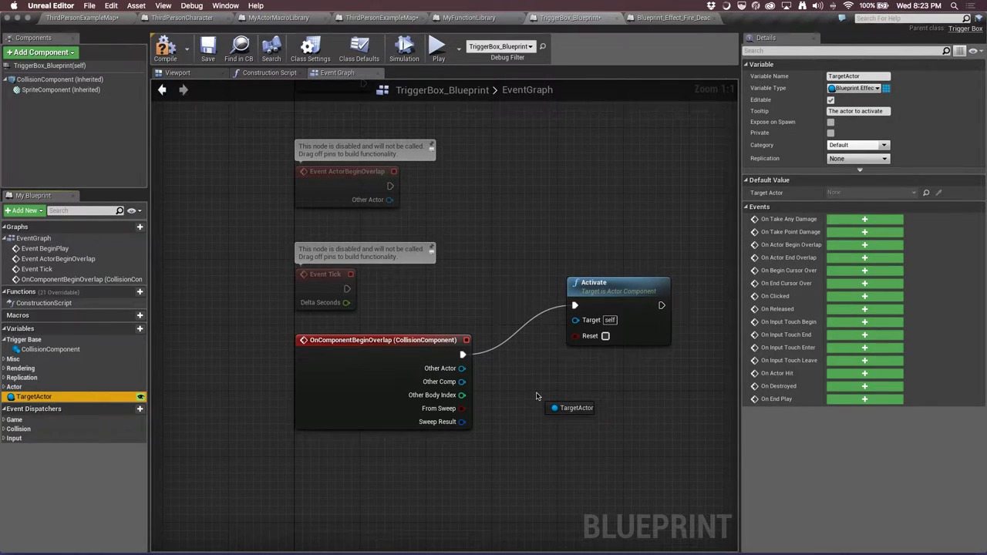
pyautogui.moveTo(537, 396); pyautogui.dragTo(537, 395)
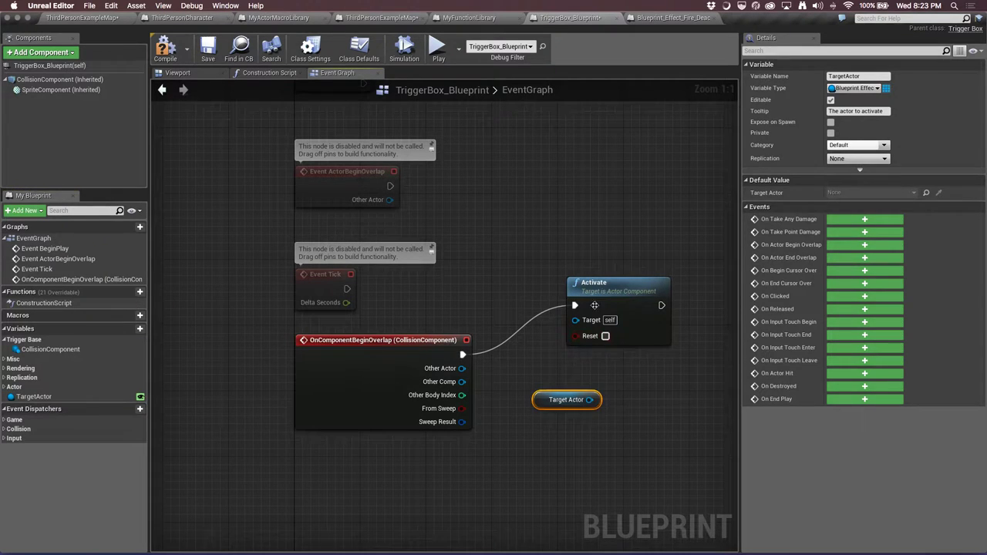
# Delete the incompatible Activate node and drag a new wire from the overlap event's output
pyautogui.click(610, 298)
pyautogui.press('Delete')
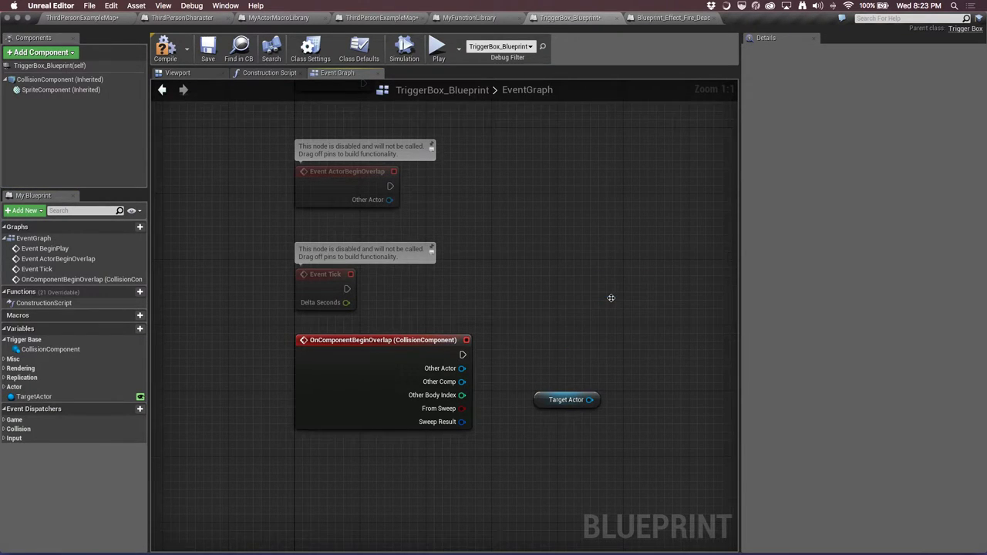
pyautogui.moveTo(462, 354); pyautogui.dragTo(629, 280)
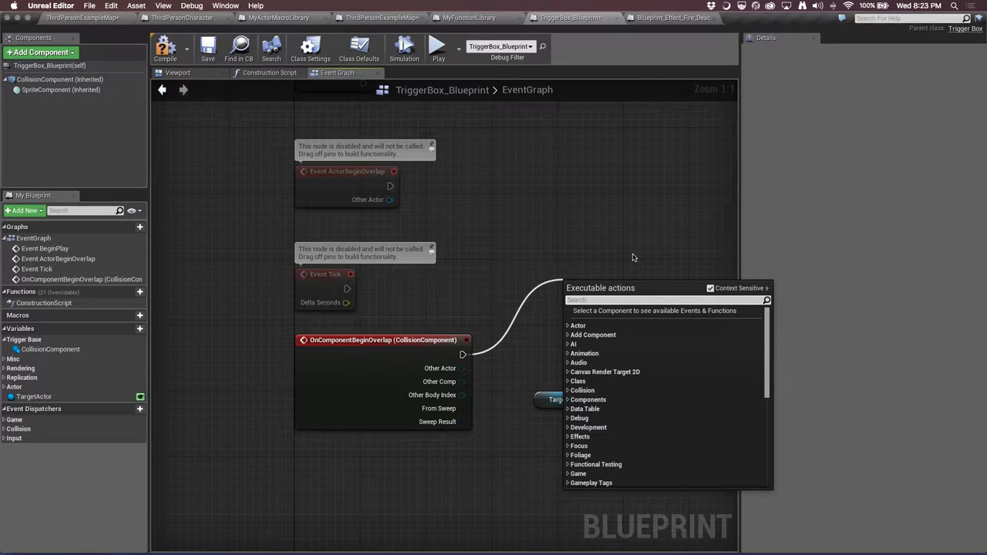
# Add an Activate node after the overlap event and arrange it above the Target Actor node
pyautogui.write('activa')
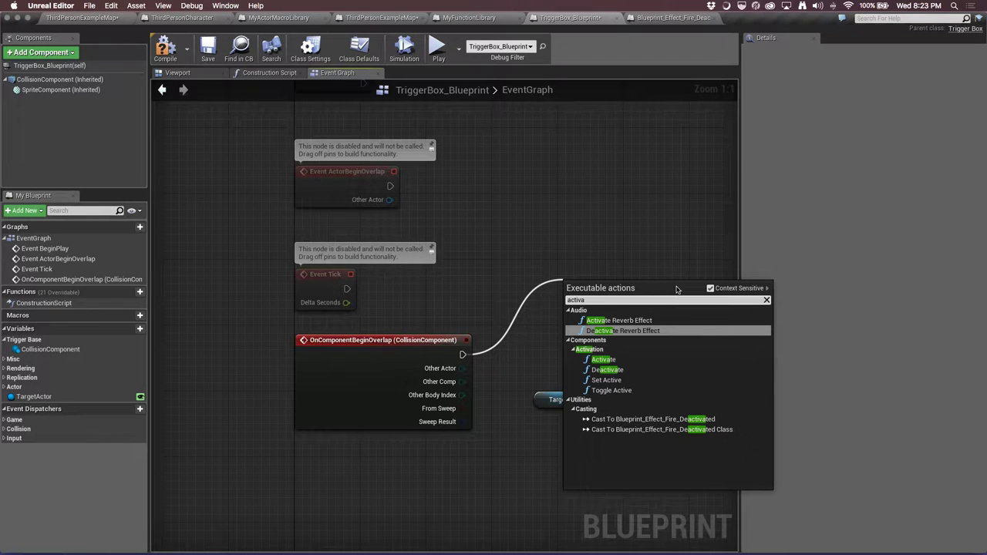
pyautogui.click(606, 360)
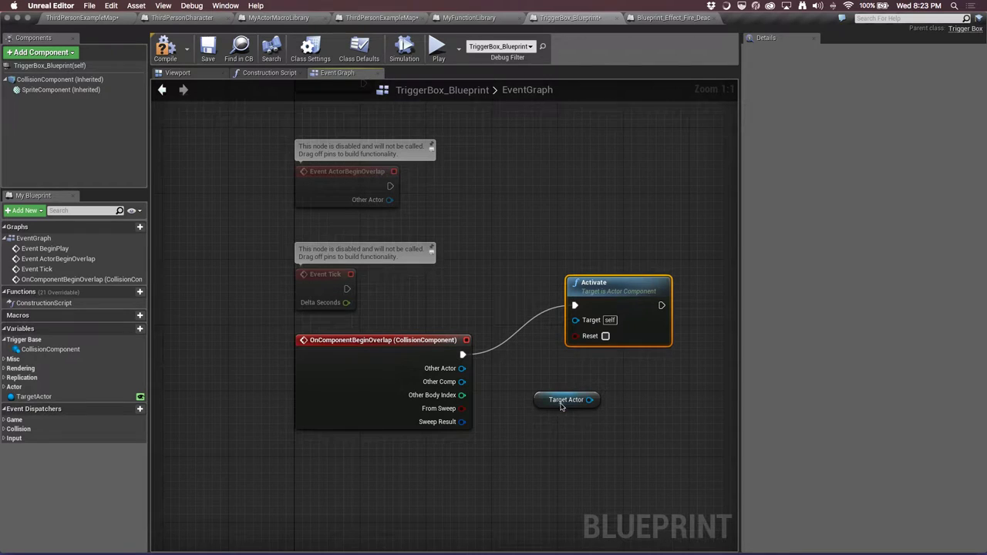
pyautogui.moveTo(563, 402); pyautogui.dragTo(521, 463)
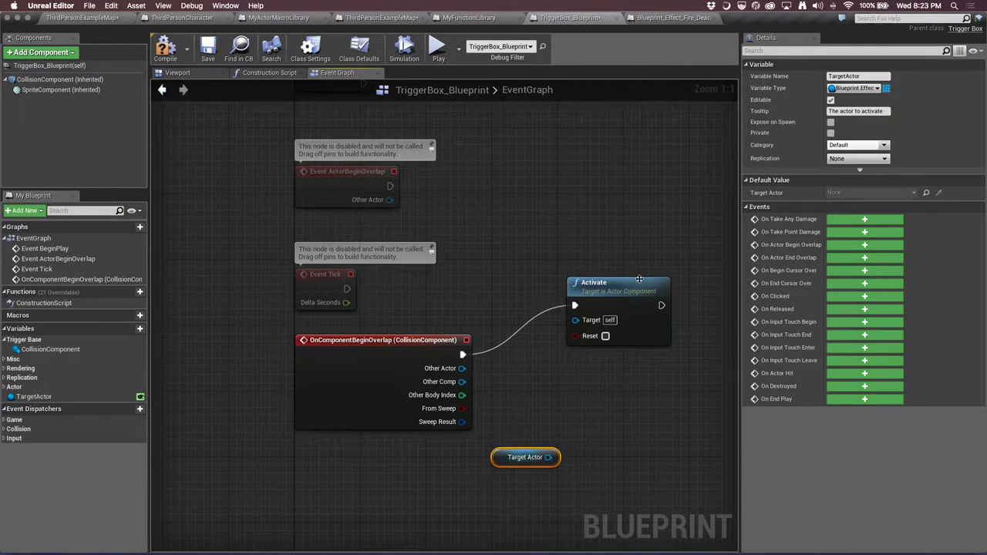
pyautogui.moveTo(632, 281); pyautogui.dragTo(648, 282)
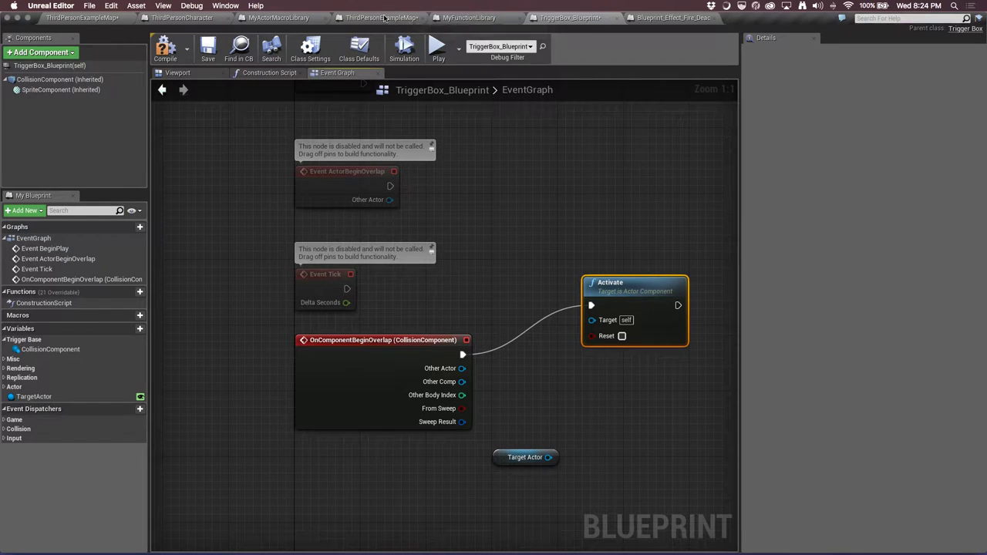
# Inspect Blueprint_Effect_Fire_Deactivated's components, then start a connection from Target Actor
pyautogui.click(659, 19)
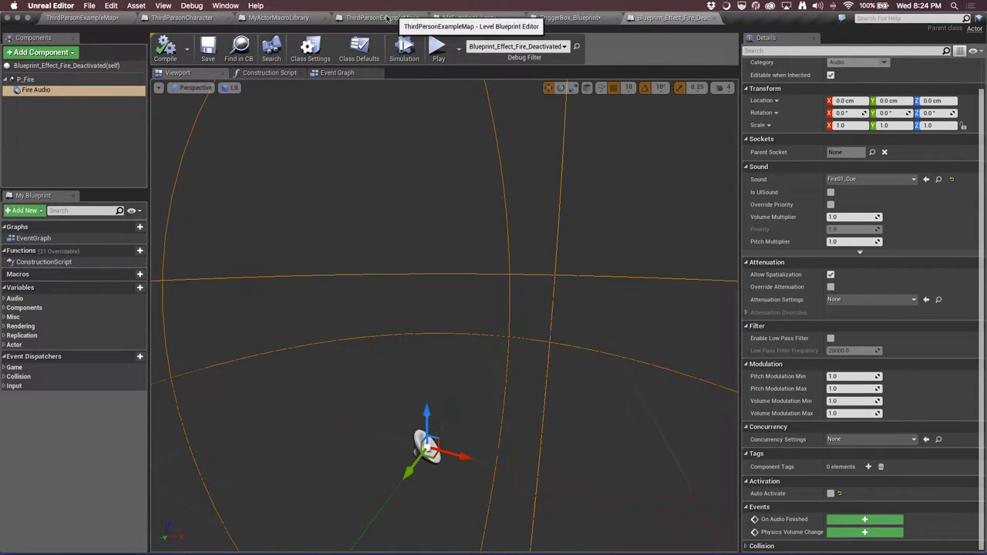
pyautogui.click(592, 21)
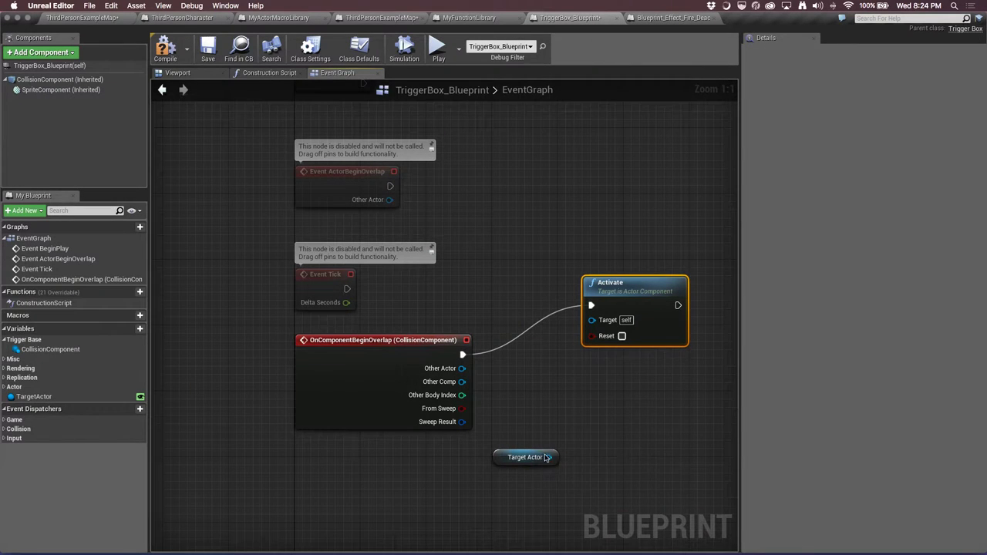
pyautogui.moveTo(547, 457); pyautogui.dragTo(555, 394)
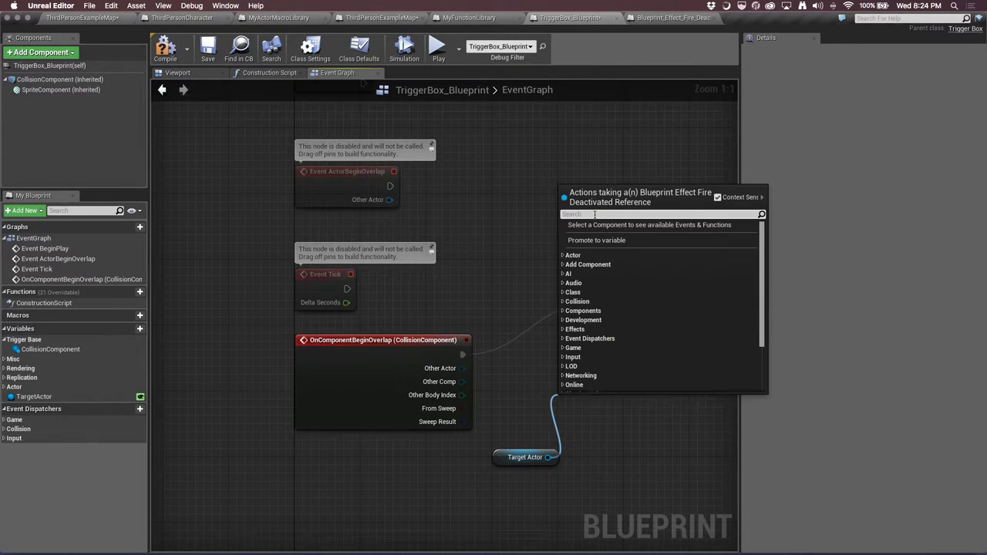
# Add Get P Fire and Get Fire Audio nodes from Target Actor and wire both into Activate's Target
pyautogui.write('p fir')
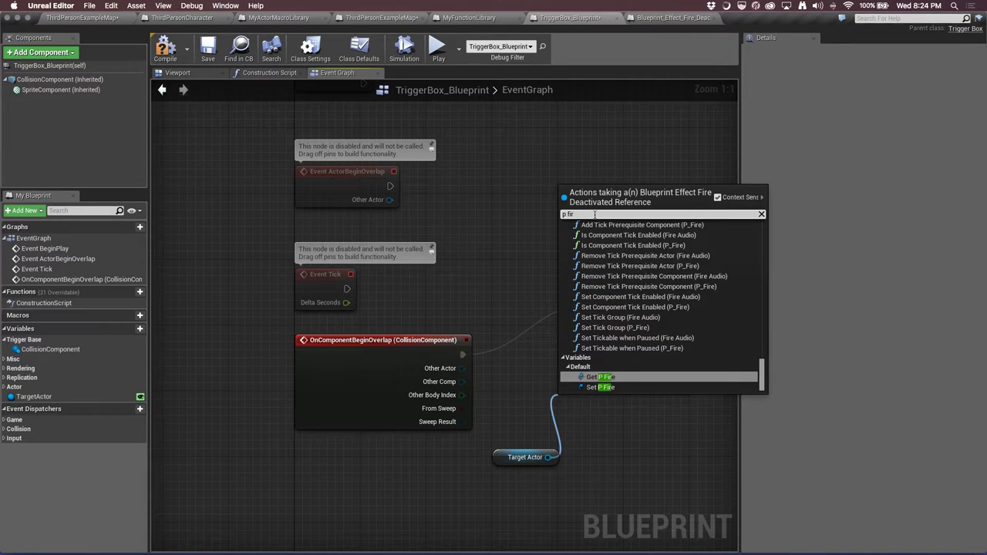
pyautogui.press('Return')
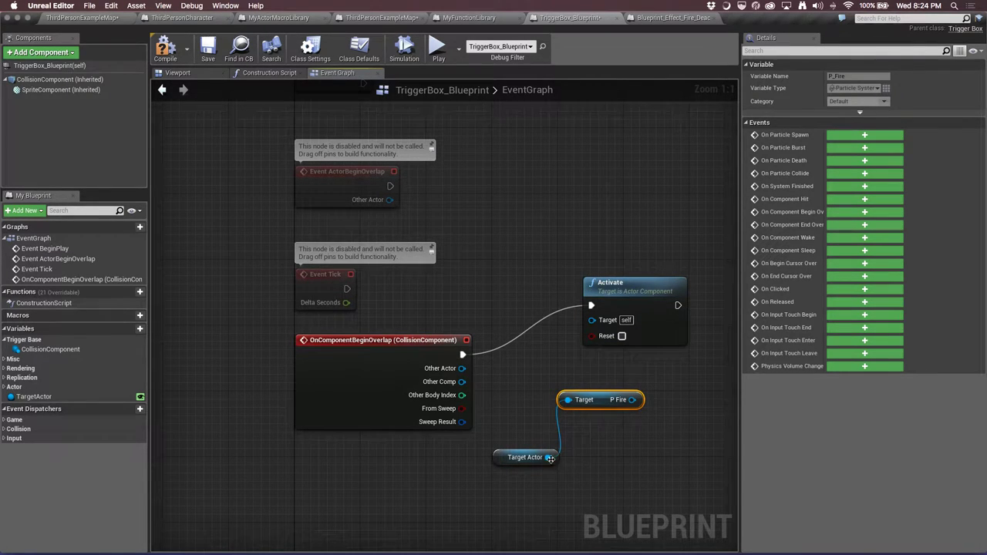
pyautogui.moveTo(550, 458); pyautogui.dragTo(617, 490)
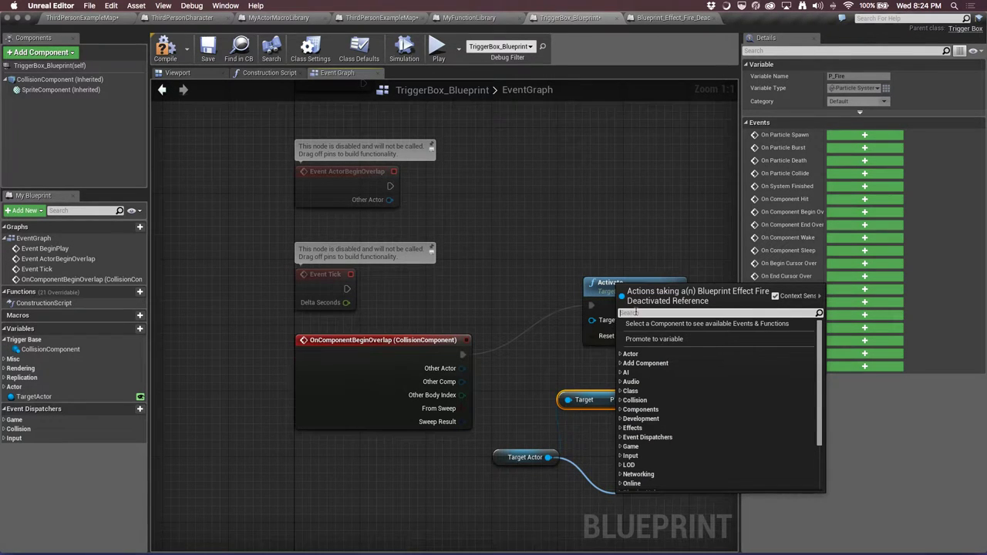
pyautogui.write('fire aud')
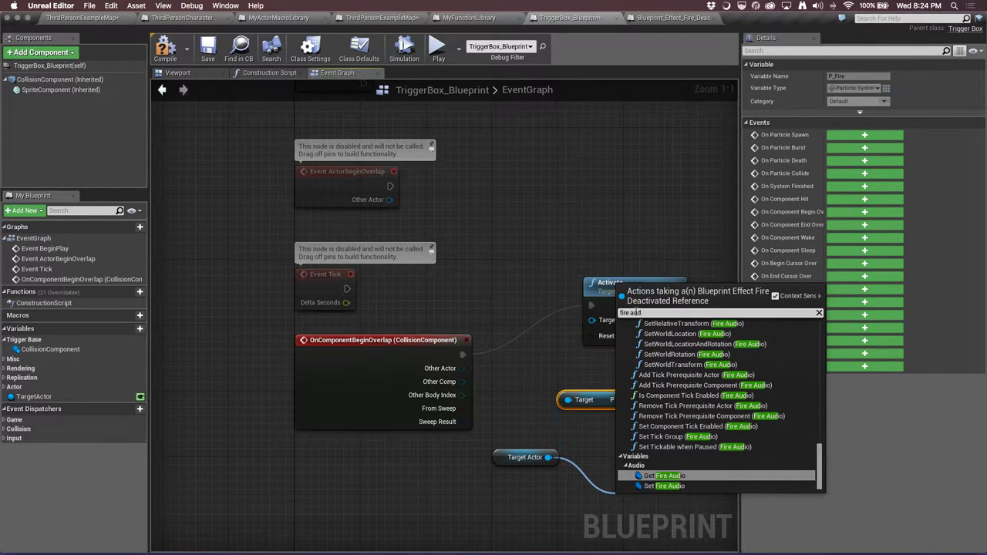
pyautogui.click(659, 475)
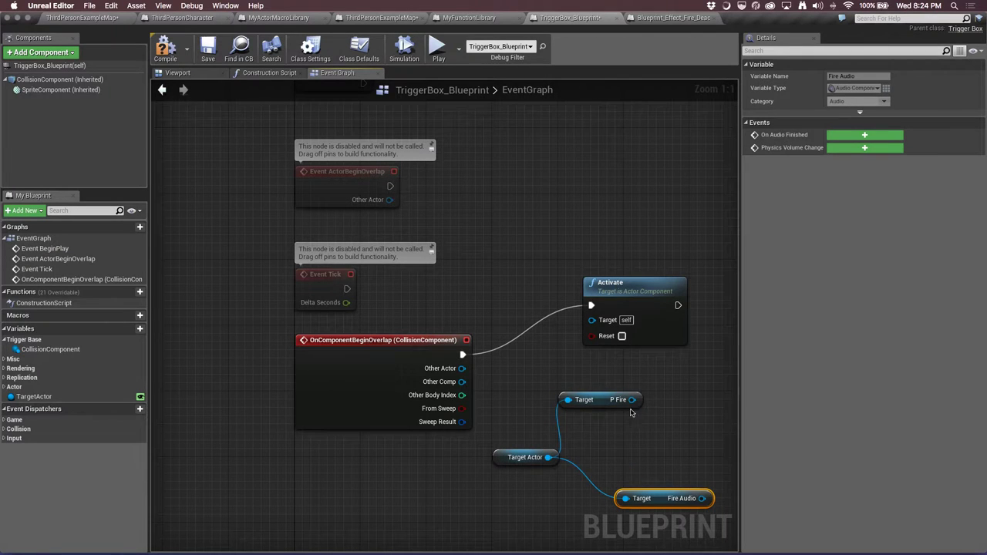
pyautogui.moveTo(632, 400); pyautogui.dragTo(592, 320)
pyautogui.moveTo(702, 498); pyautogui.dragTo(592, 319)
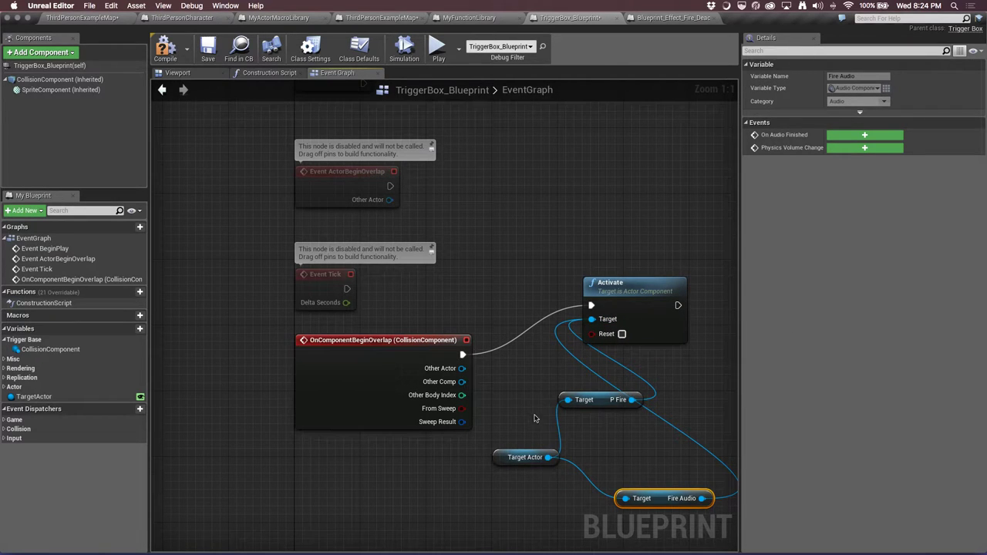
# Rearrange the getter and Activate nodes into a tidy layout and select the whole group
pyautogui.moveTo(524, 390); pyautogui.dragTo(725, 510)
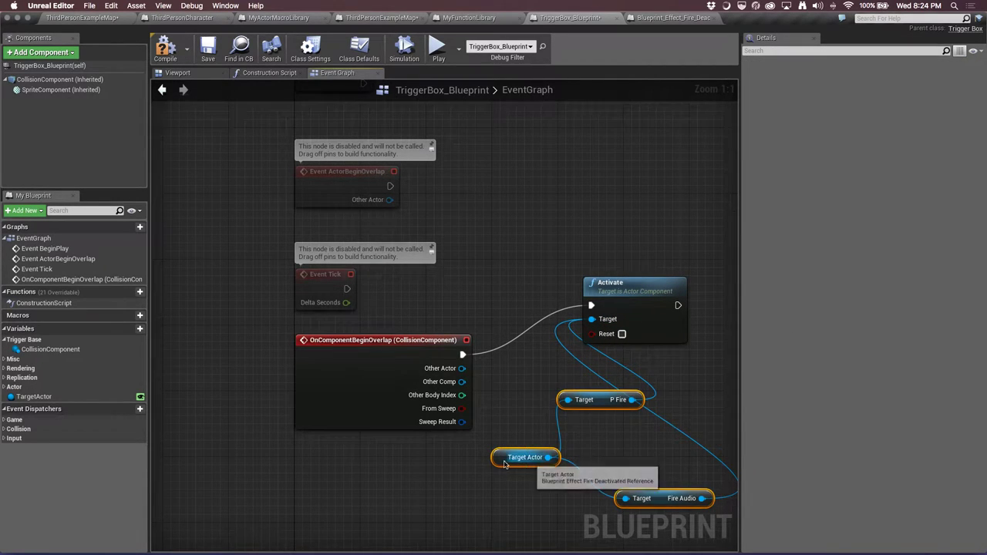
pyautogui.moveTo(505, 462); pyautogui.dragTo(460, 500)
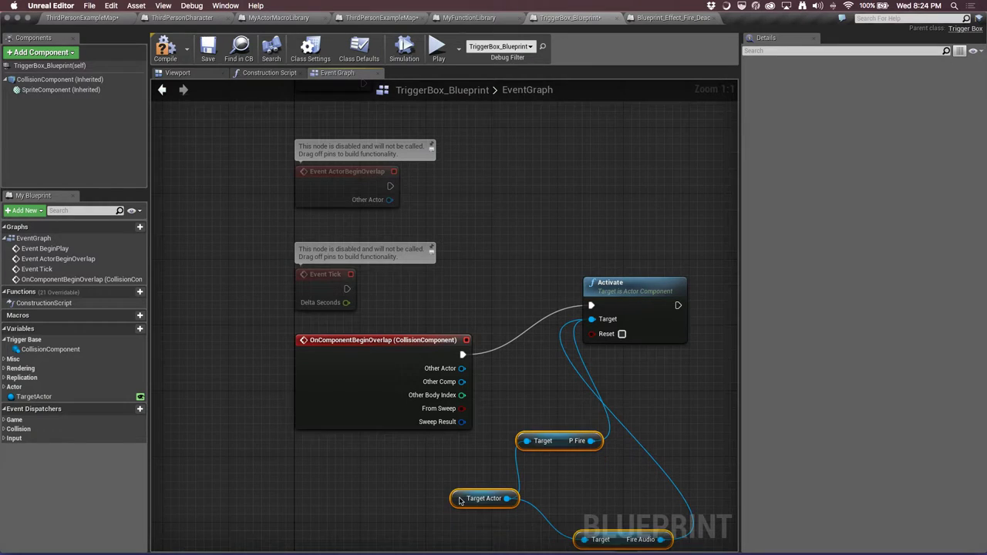
pyautogui.moveTo(550, 292); pyautogui.dragTo(546, 219, button='right')
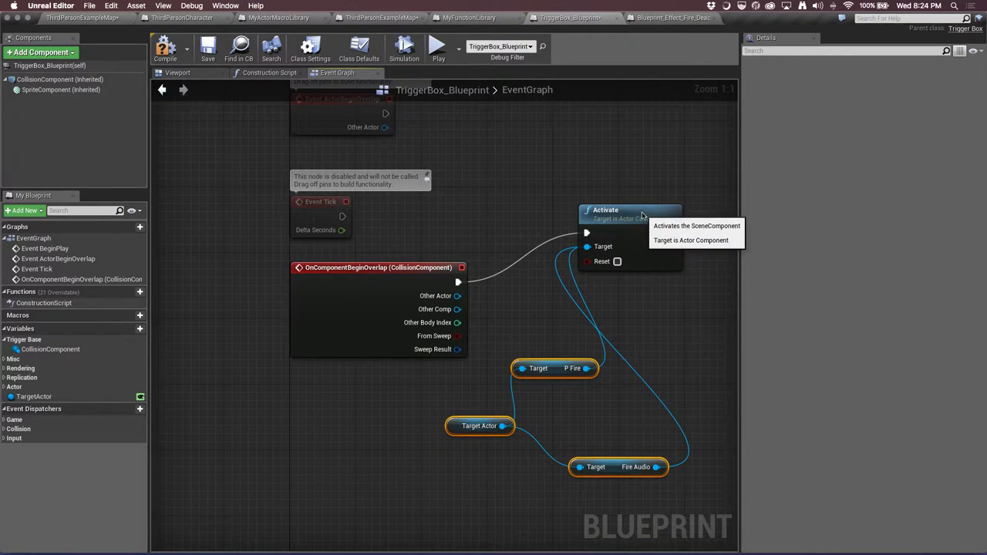
pyautogui.moveTo(645, 218); pyautogui.dragTo(653, 268)
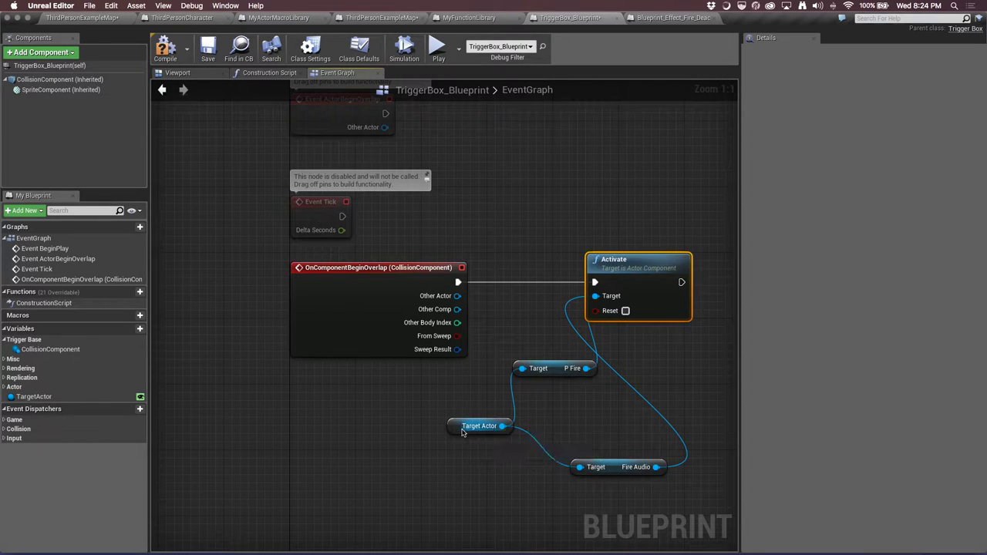
pyautogui.moveTo(481, 426); pyautogui.dragTo(409, 432)
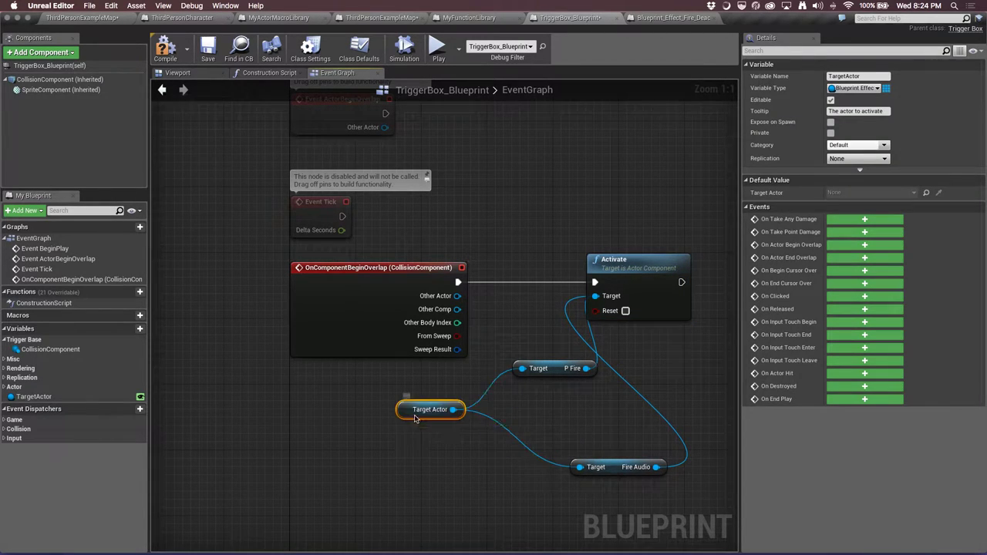
pyautogui.moveTo(612, 466); pyautogui.dragTo(545, 425)
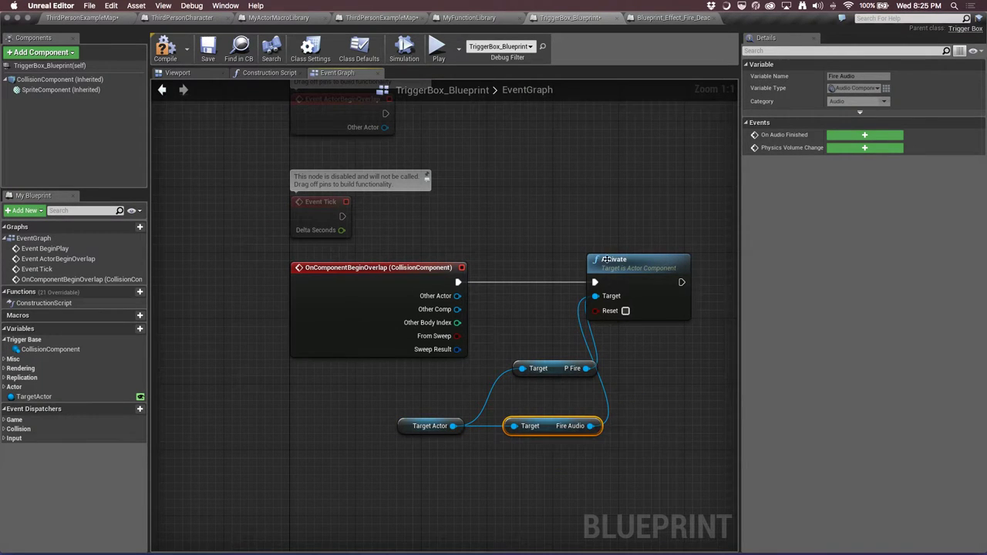
pyautogui.moveTo(252, 251); pyautogui.dragTo(680, 464)
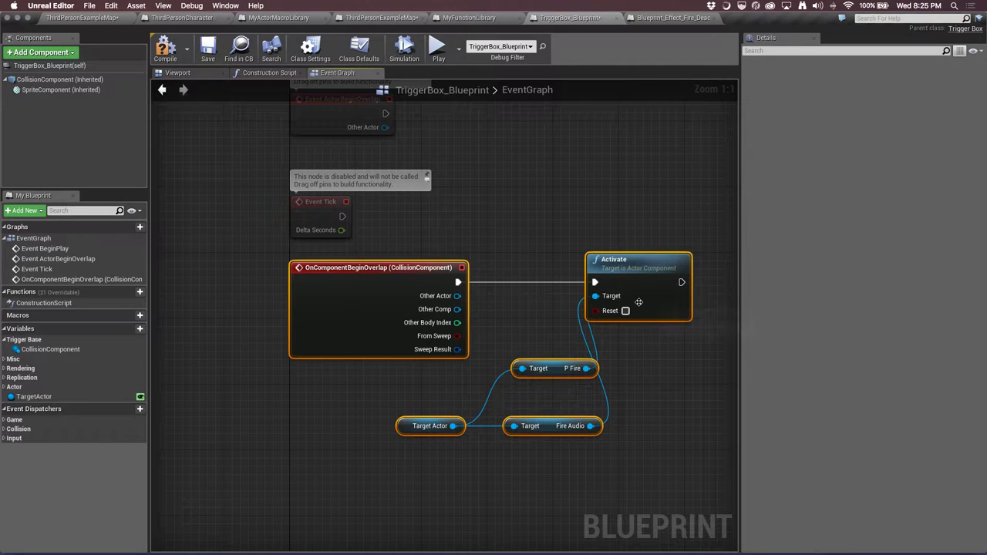
# Wrap the selected nodes in an 'Activate On Overlap' comment, reposition it, and save the blueprint
pyautogui.press('c')
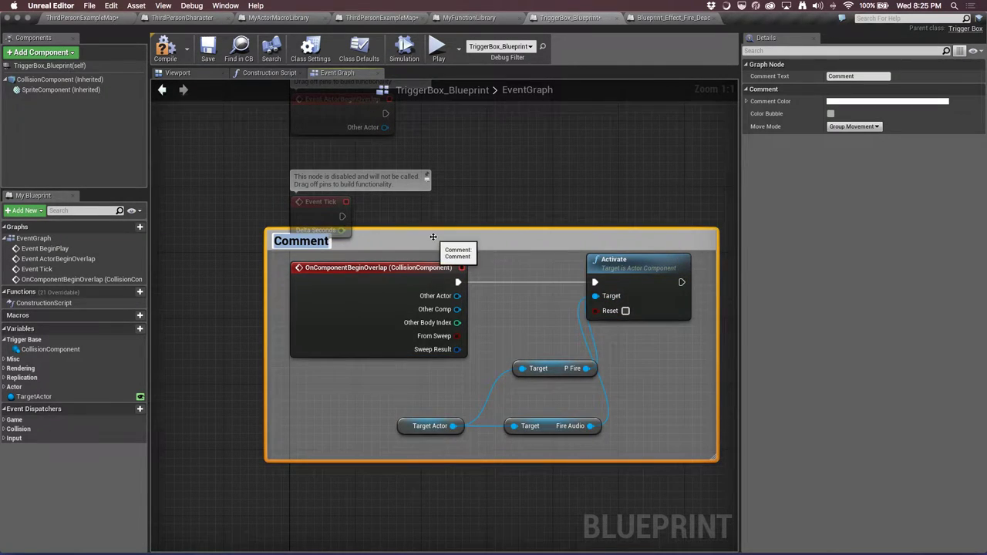
pyautogui.write('A')
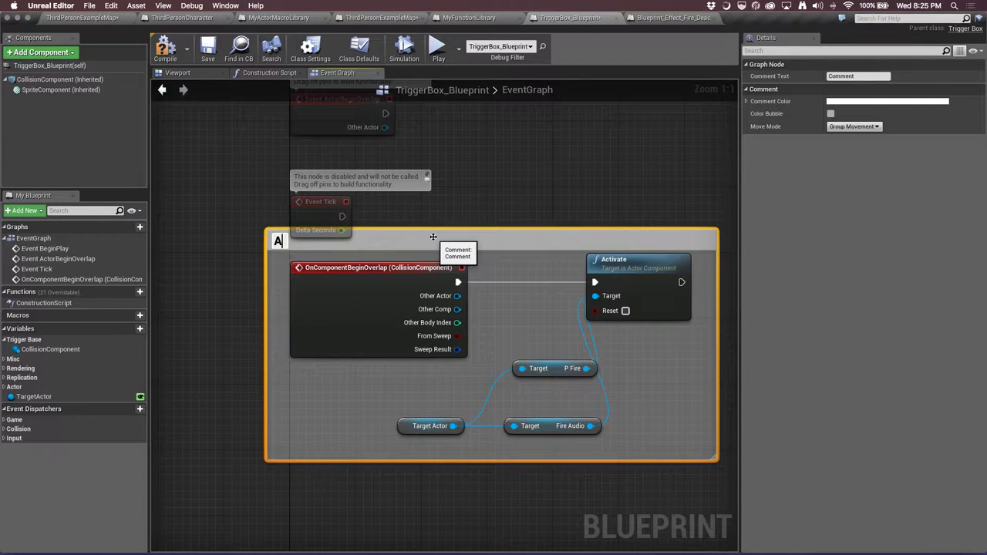
pyautogui.write('ctivate O')
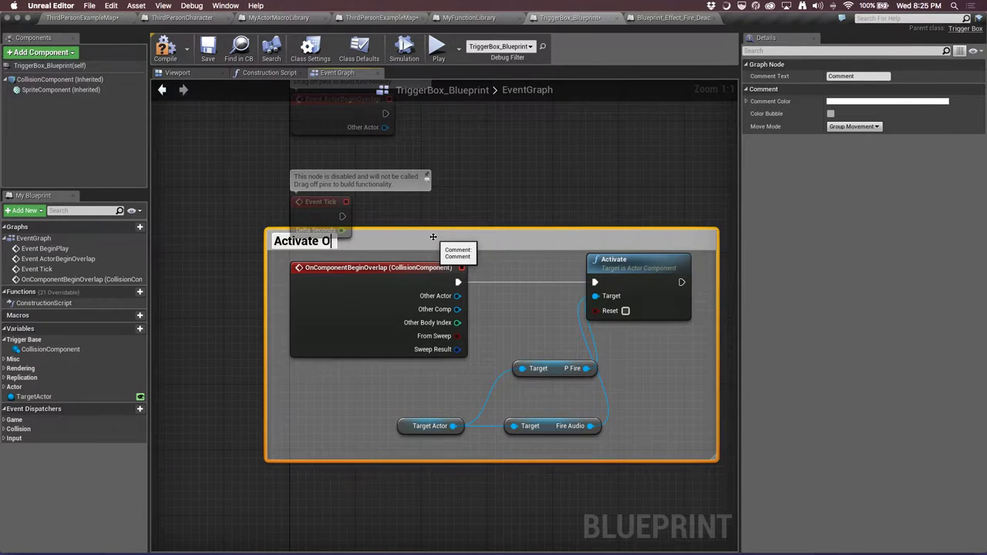
pyautogui.write('n Overlap')
pyautogui.press('Return')
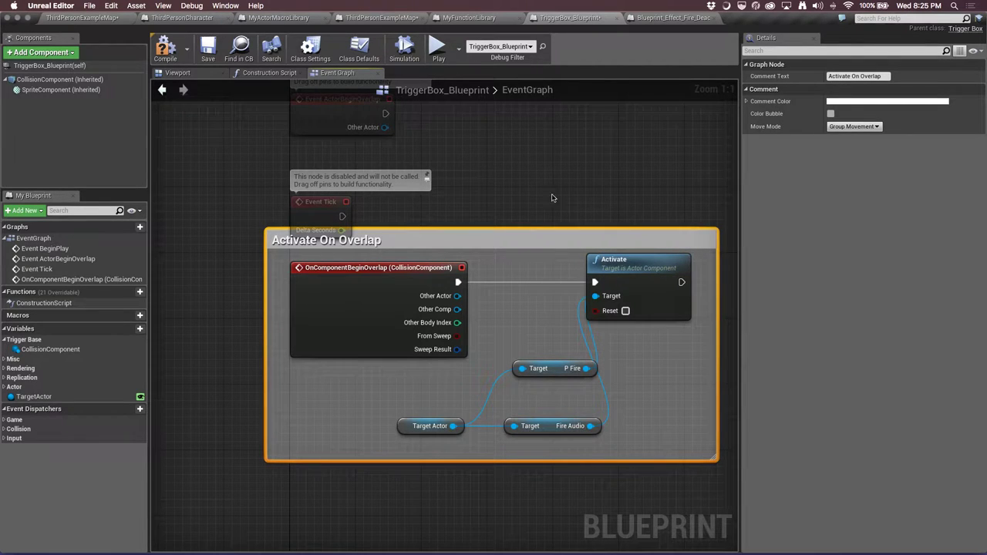
pyautogui.moveTo(458, 236)
pyautogui.mouseDown()
pyautogui.moveTo(447, 285)
pyautogui.moveTo(492, 276)
pyautogui.moveTo(474, 268)
pyautogui.mouseUp()
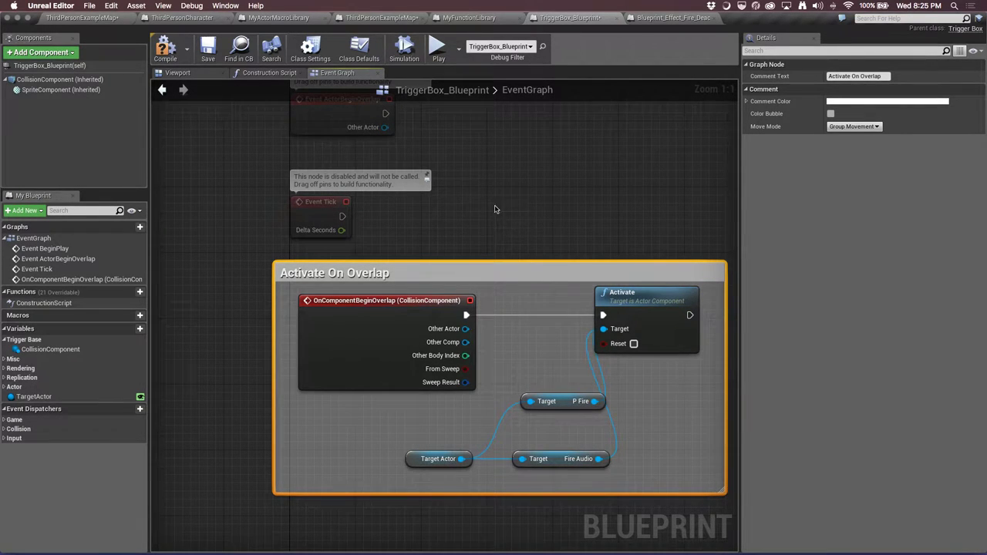
pyautogui.press('Home')
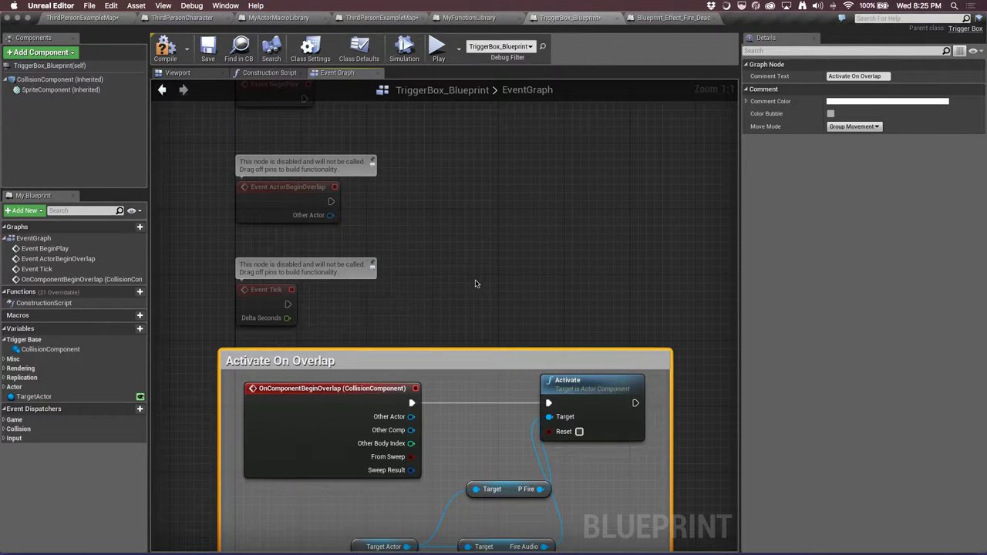
pyautogui.moveTo(491, 274); pyautogui.dragTo(476, 273, button='right')
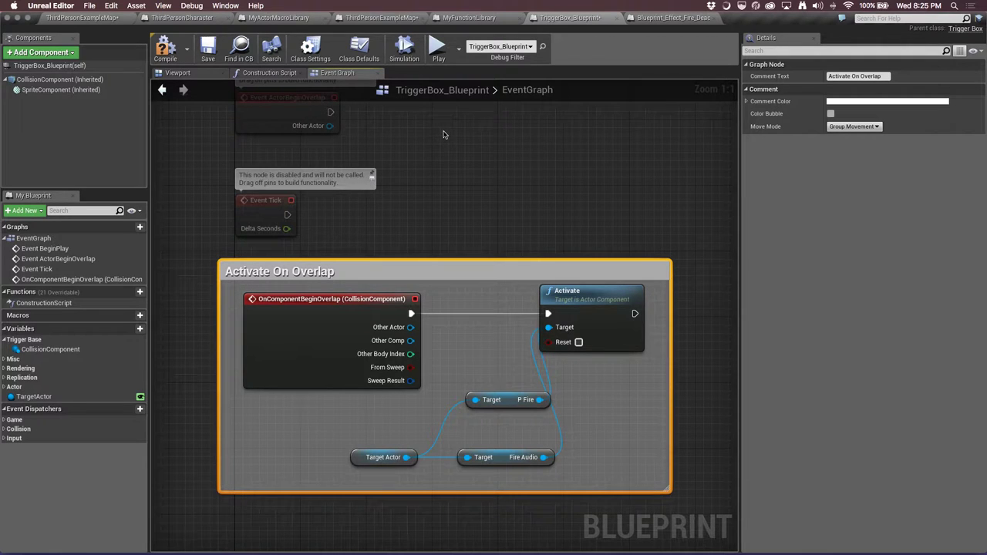
pyautogui.hotkey('ctrl', 's')
# Start a play test and move the character onto the stairs and back
pyautogui.click(437, 47)
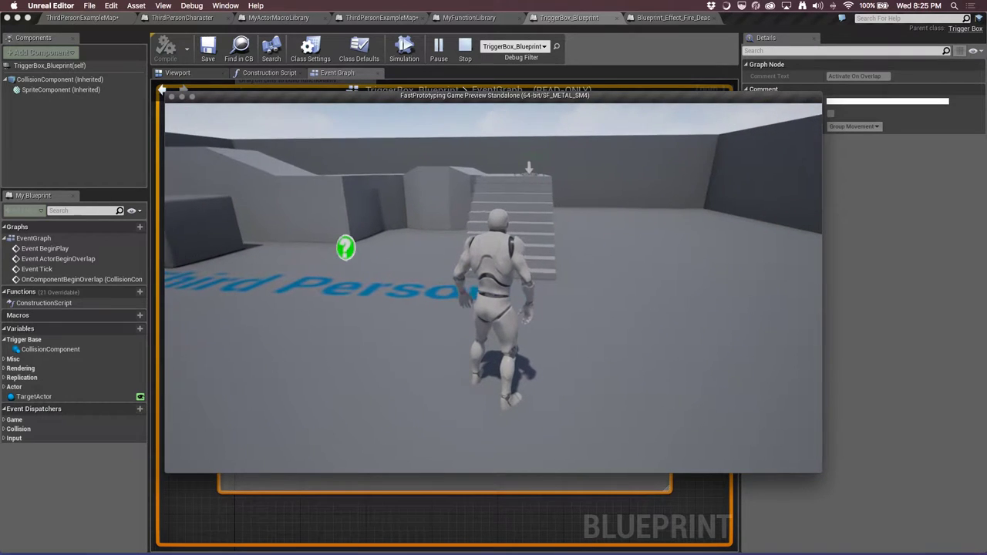
pyautogui.press('w')
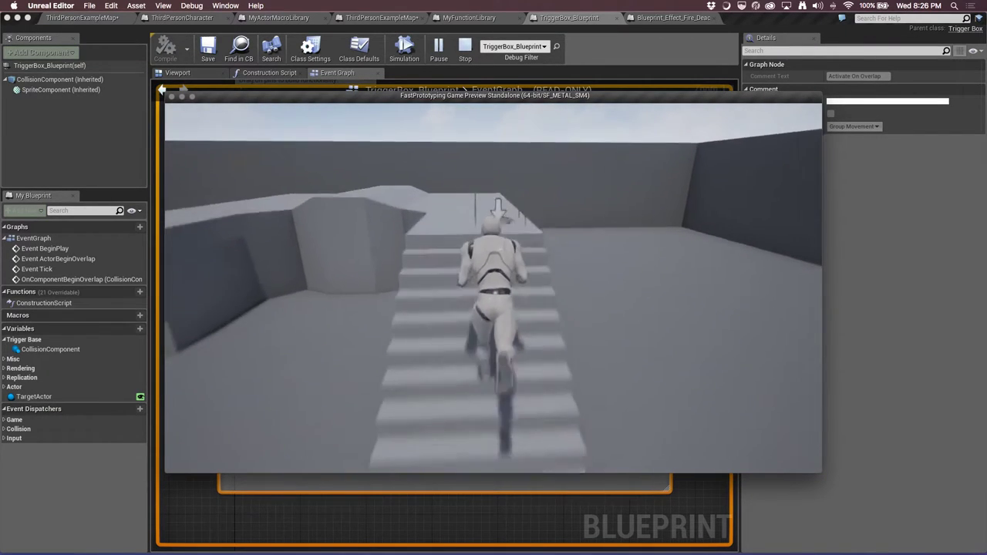
pyautogui.press('d')
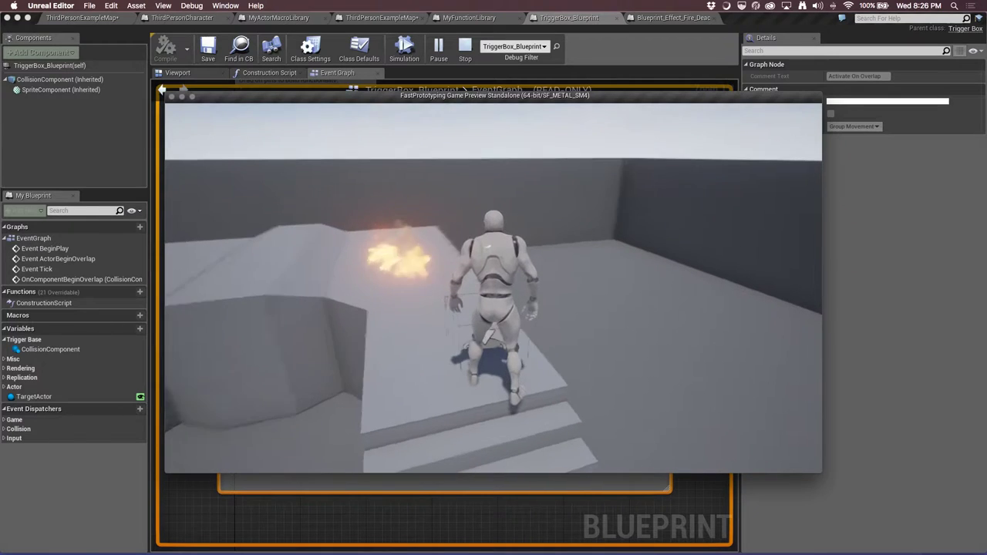
pyautogui.press('s')
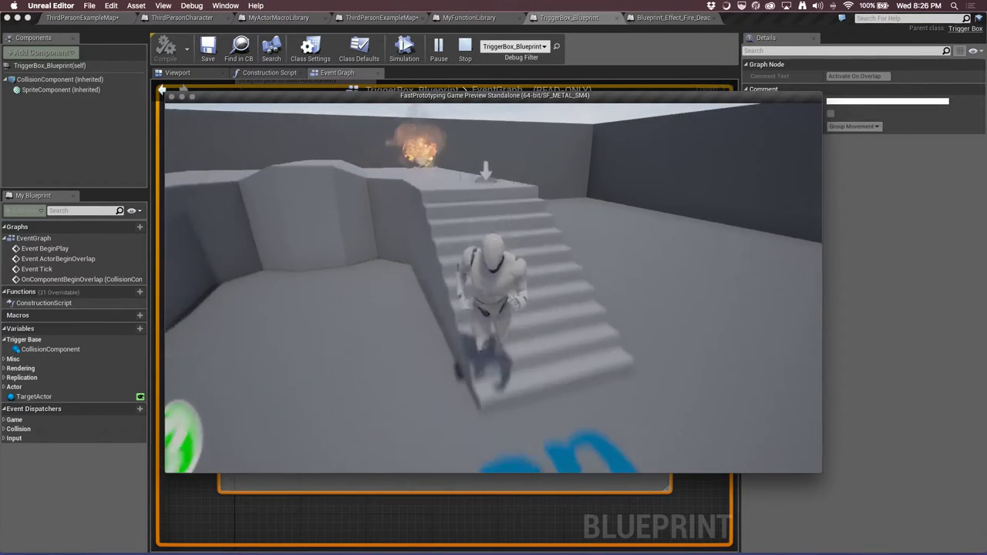
pyautogui.press('w')
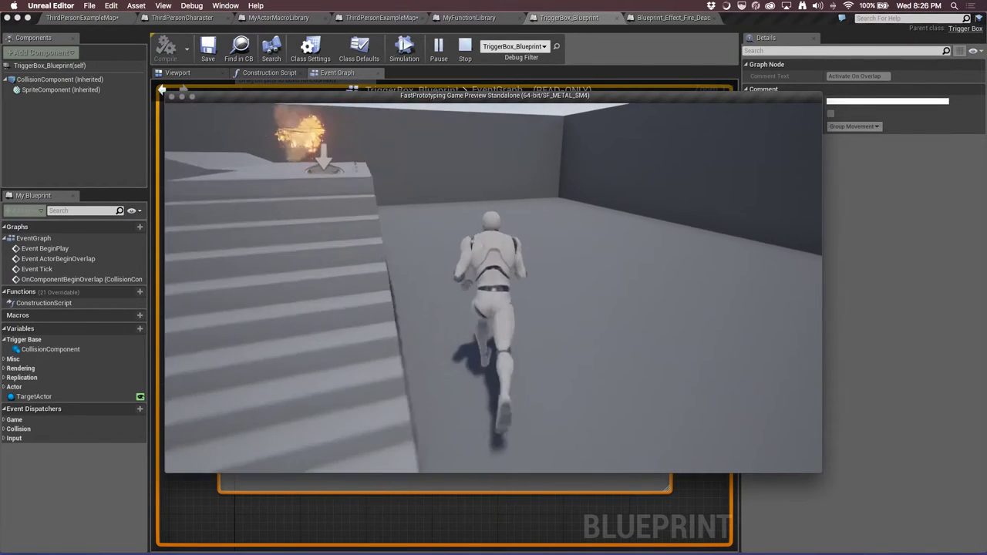
pyautogui.press('space')
pyautogui.press('s')
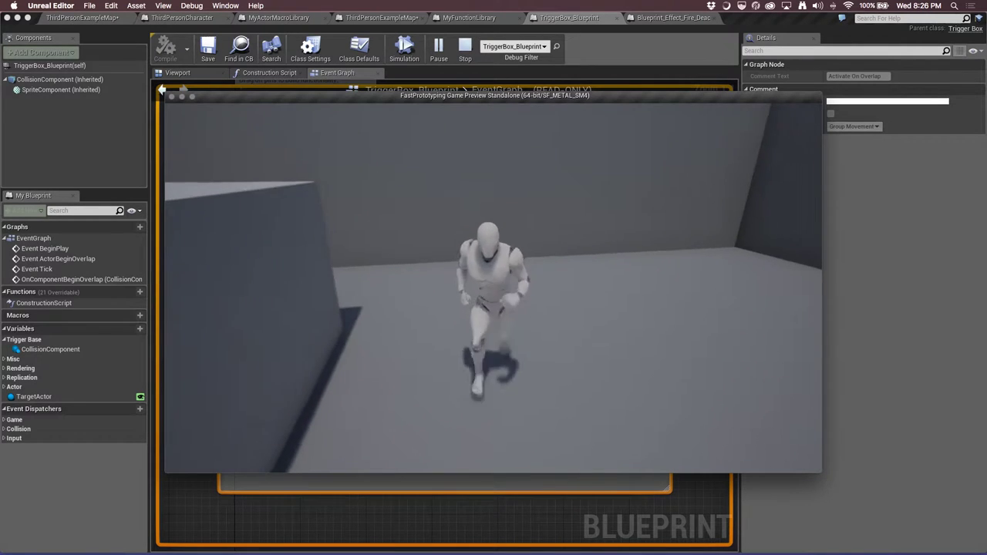
# Run and jump up the stairs until the fire burns on top, then stop the play test
pyautogui.press('w')
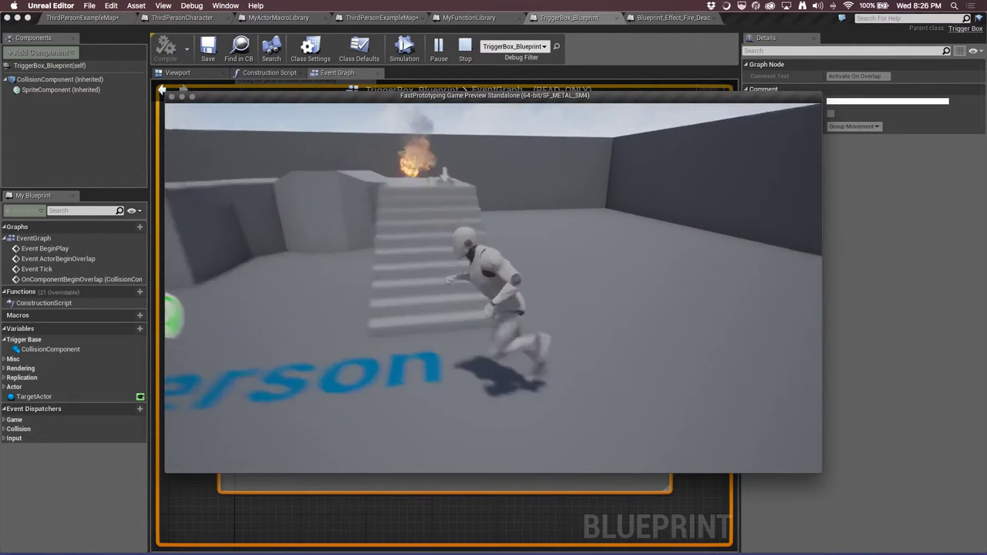
pyautogui.press('space')
pyautogui.press('w')
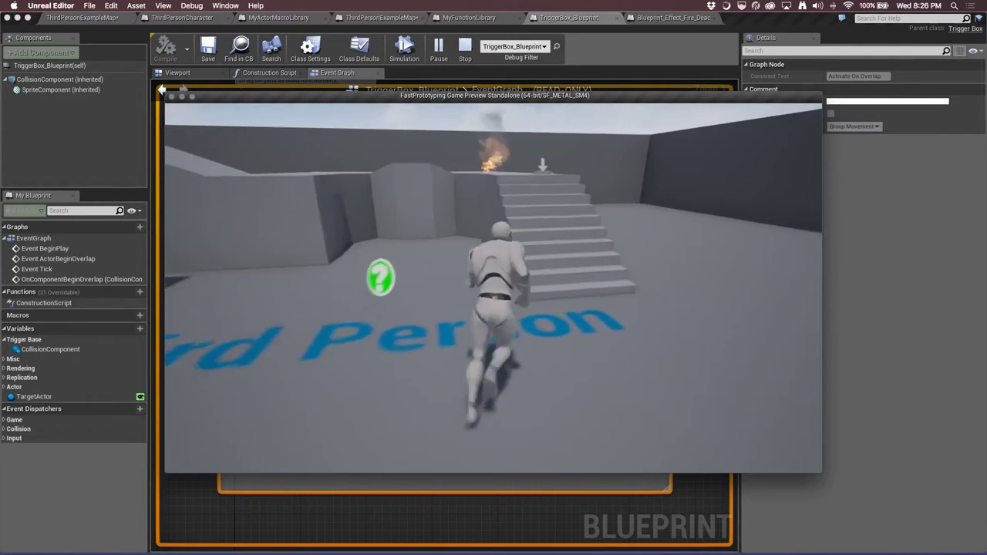
pyautogui.press('w')
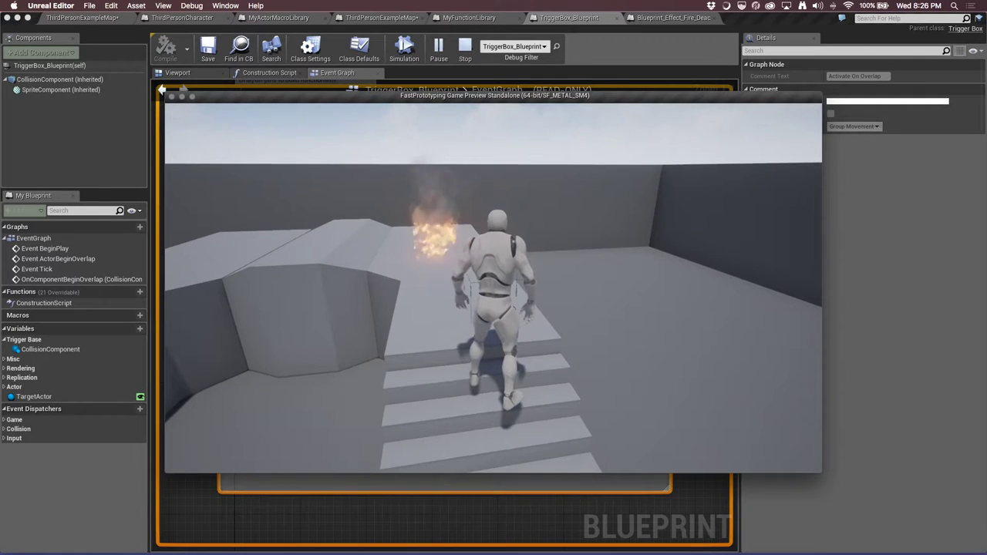
pyautogui.press('w')
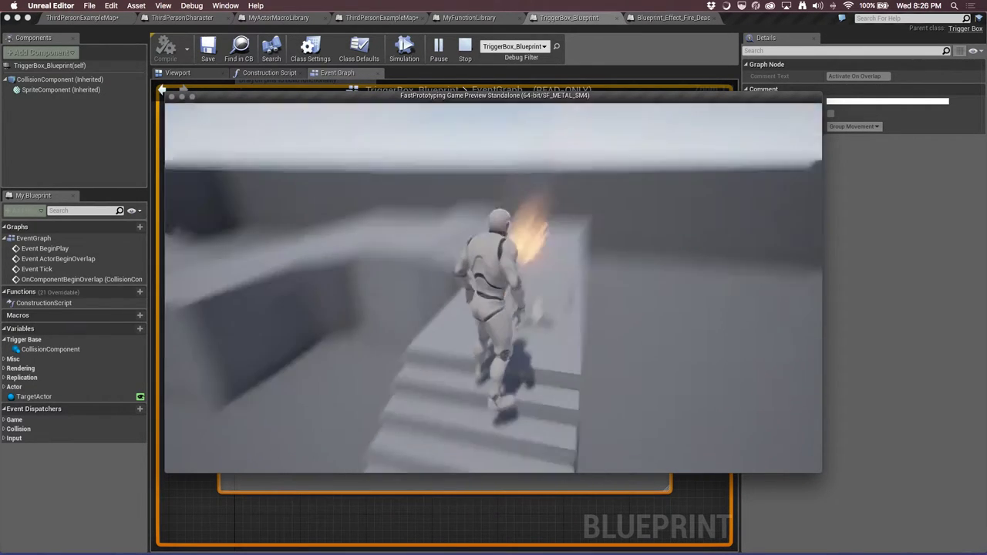
pyautogui.press('w')
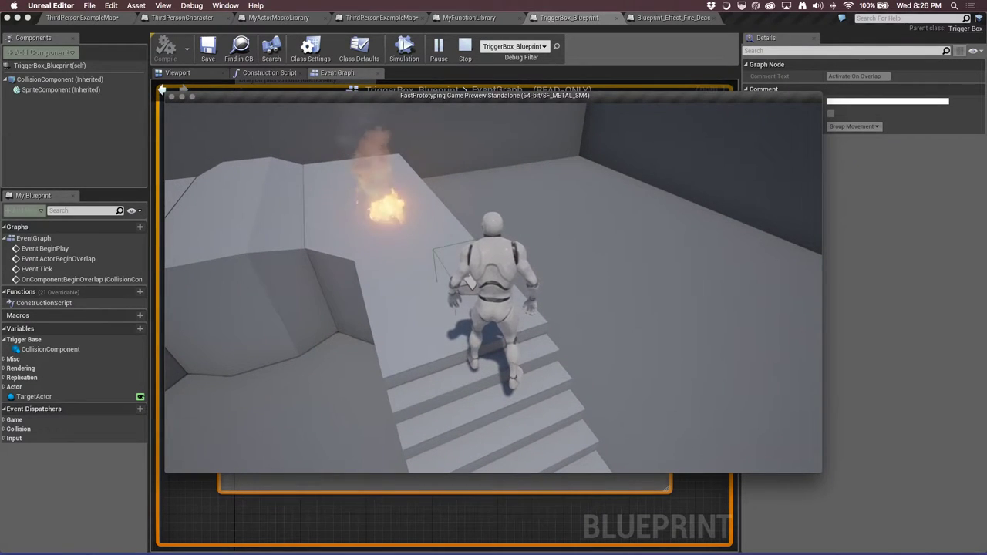
pyautogui.press('Escape')
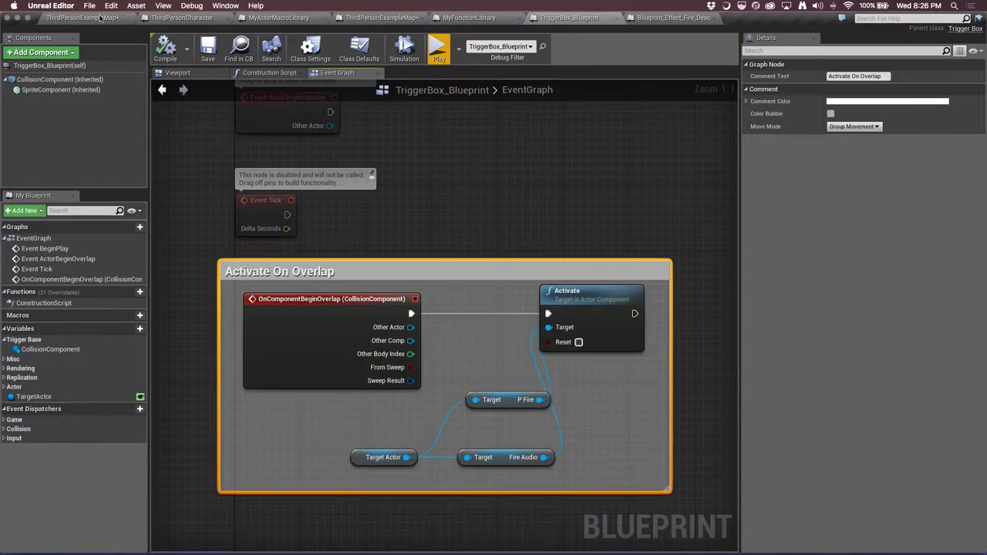
# Switch back to the ThirdPersonExampleMap level viewport
pyautogui.click(100, 17)
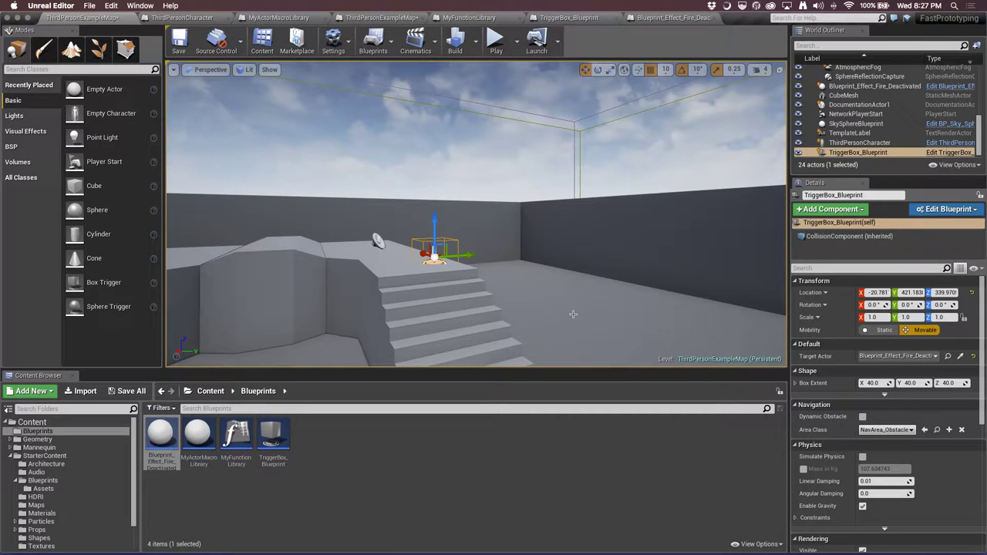
pyautogui.moveTo(572, 314); pyautogui.dragTo(572, 314, button='right')
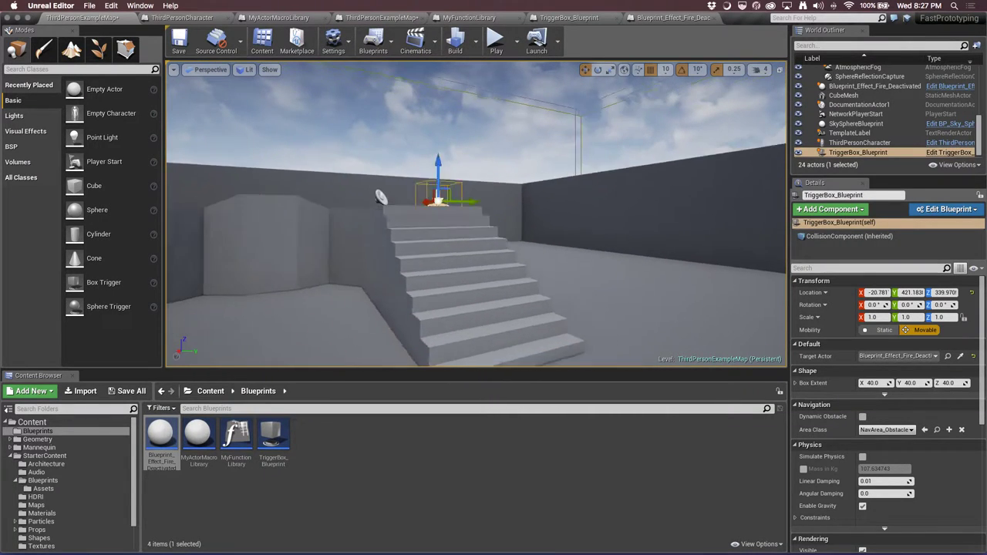
pyautogui.moveTo(559, 237); pyautogui.dragTo(546, 242, button='right')
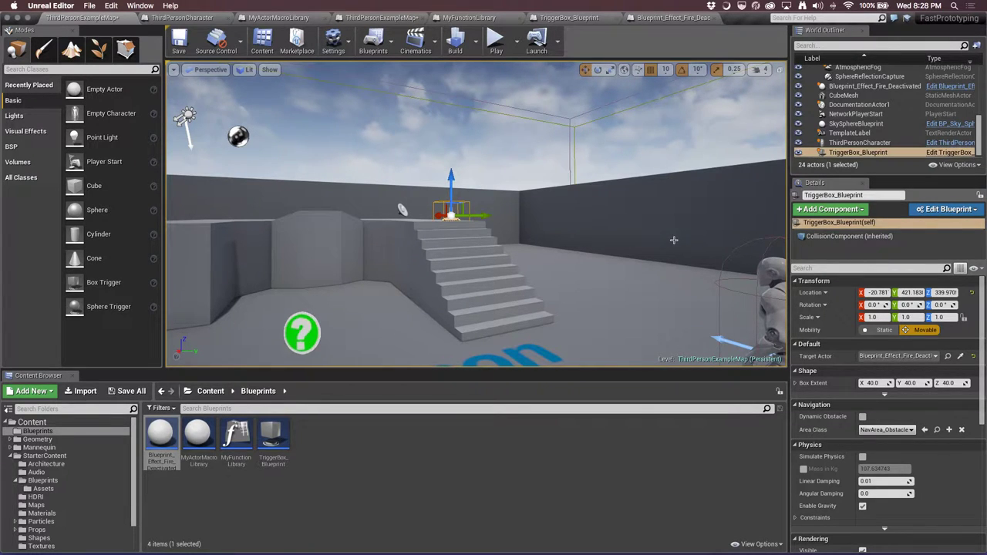
pyautogui.scroll(2, 598, 211)
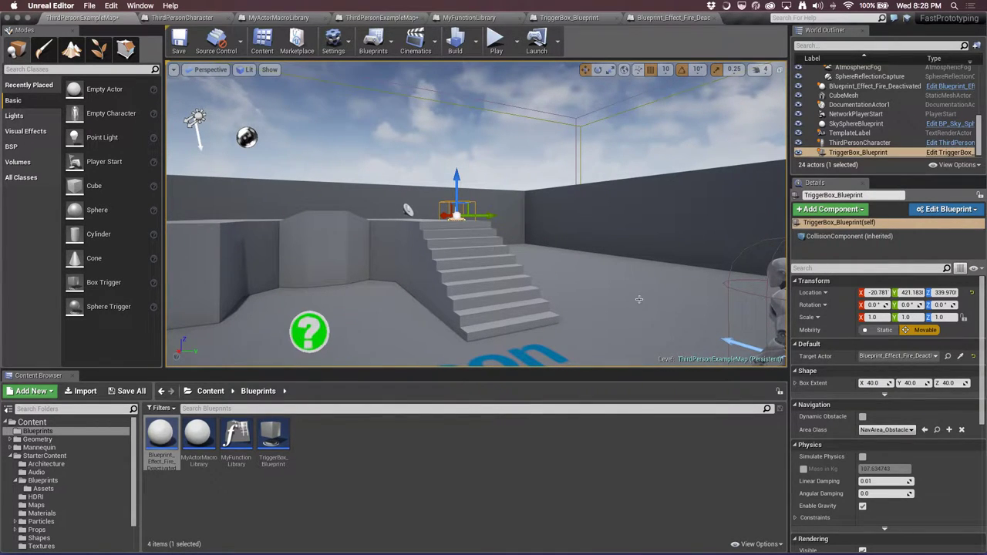
pyautogui.moveTo(651, 295); pyautogui.dragTo(655, 293, button='right')
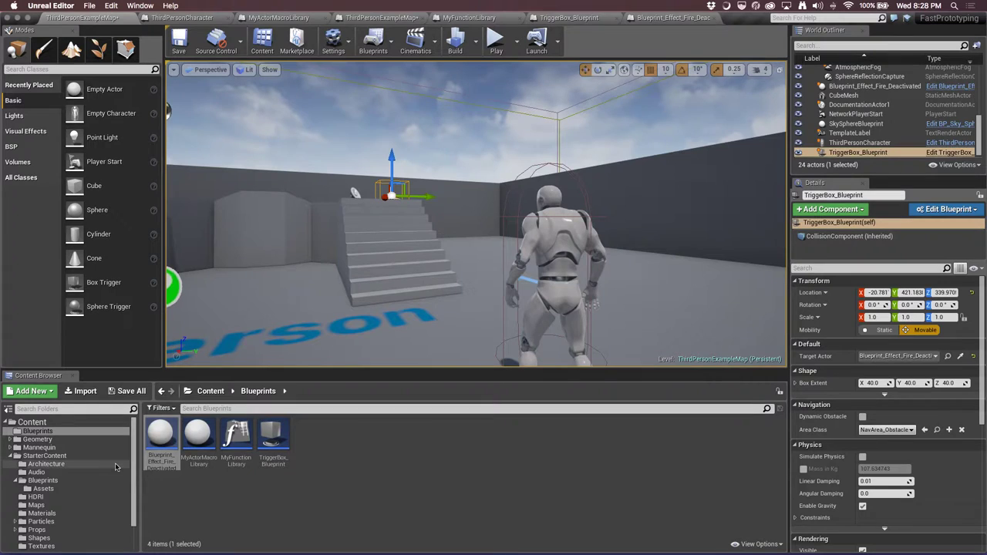
pyautogui.scroll(-2, 89, 469)
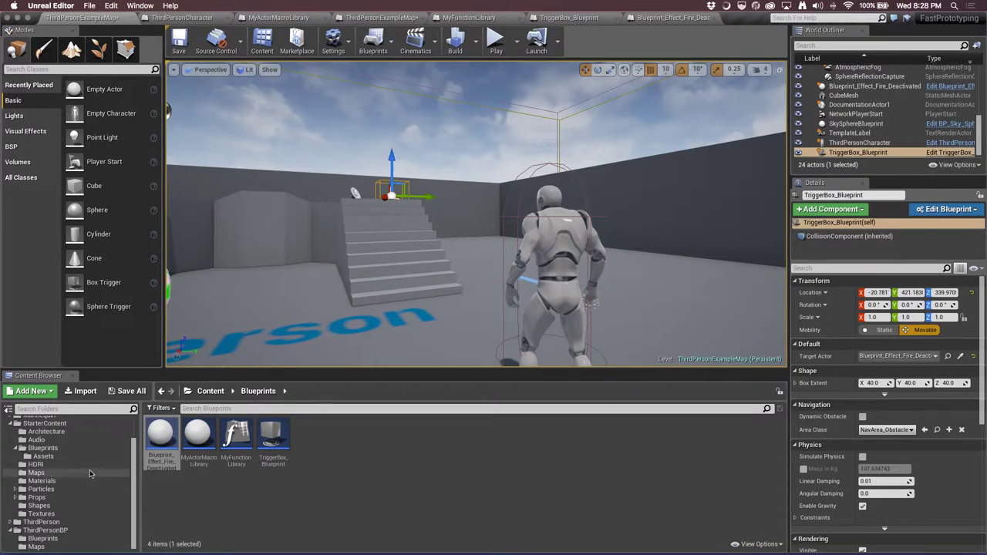
# Show the ThirdPersonBP Blueprints folder and close the fire effect, TriggerBox_Blueprint and MyFunctionLibrary editors
pyautogui.click(36, 531)
pyautogui.click(40, 538)
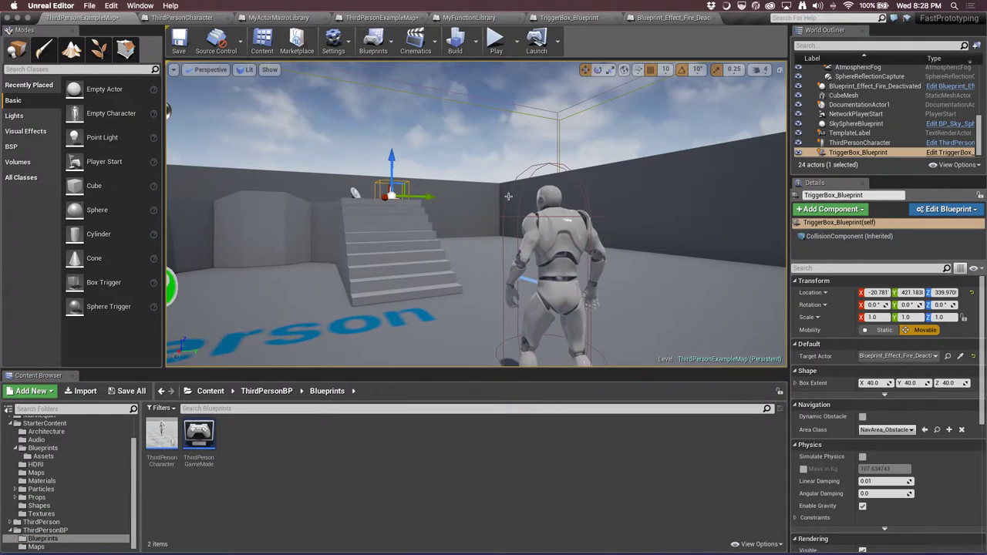
pyautogui.moveTo(432, 231); pyautogui.dragTo(463, 231, button='right')
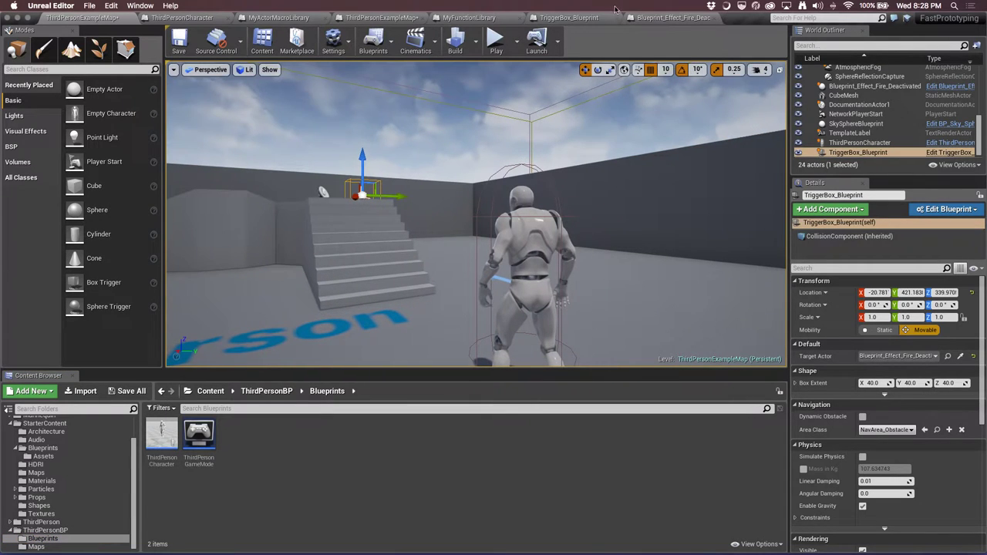
pyautogui.click(720, 17)
pyautogui.click(614, 18)
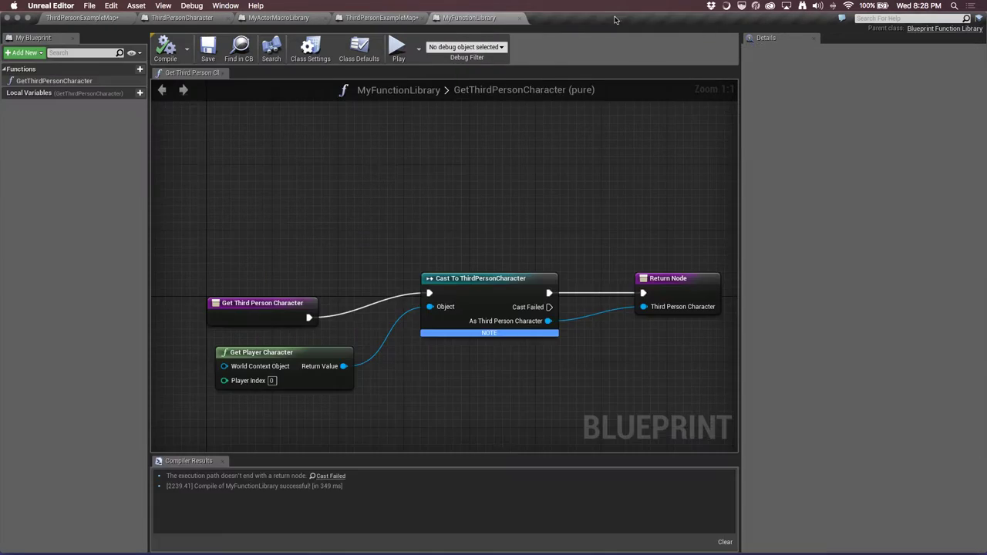
pyautogui.click(516, 19)
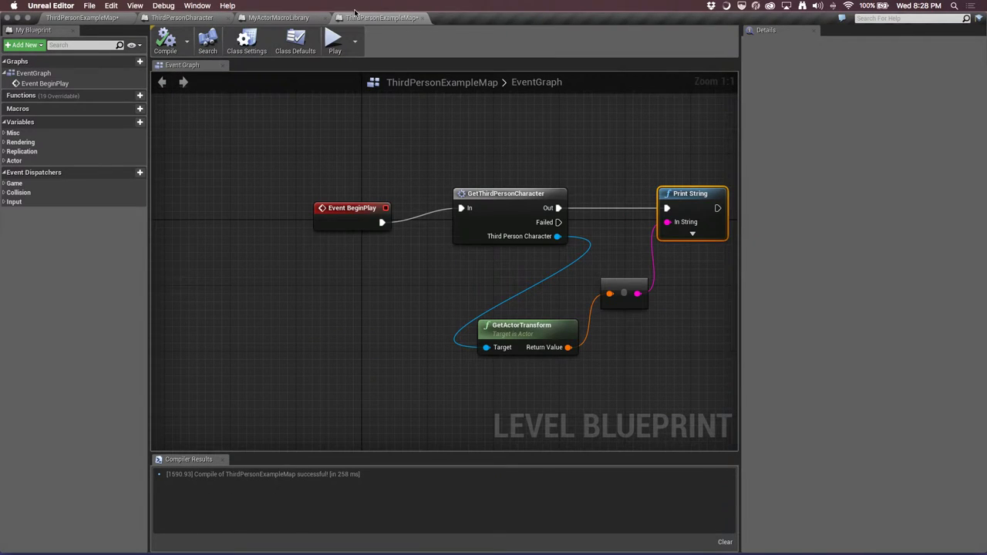
# Delete every Level Blueprint node, compile it, and close the level blueprint and MyActorMacroLibrary editors
pyautogui.click(246, 234)
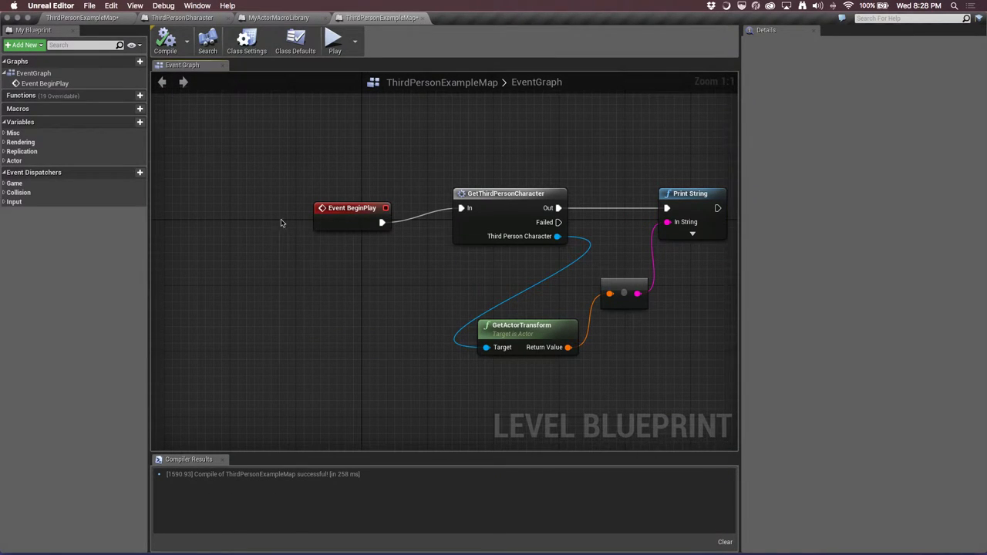
pyautogui.hscroll(5, 470, 158)
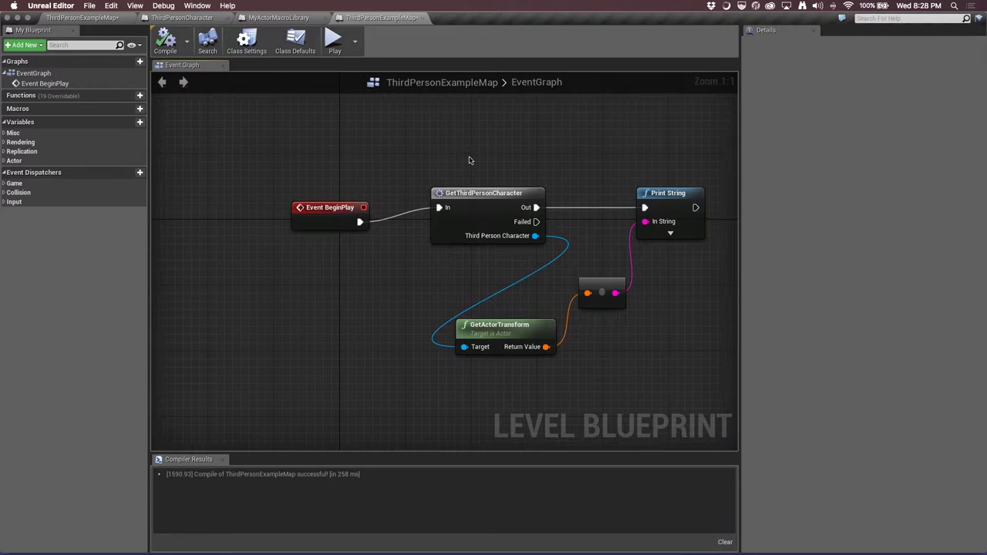
pyautogui.moveTo(656, 361); pyautogui.dragTo(214, 154)
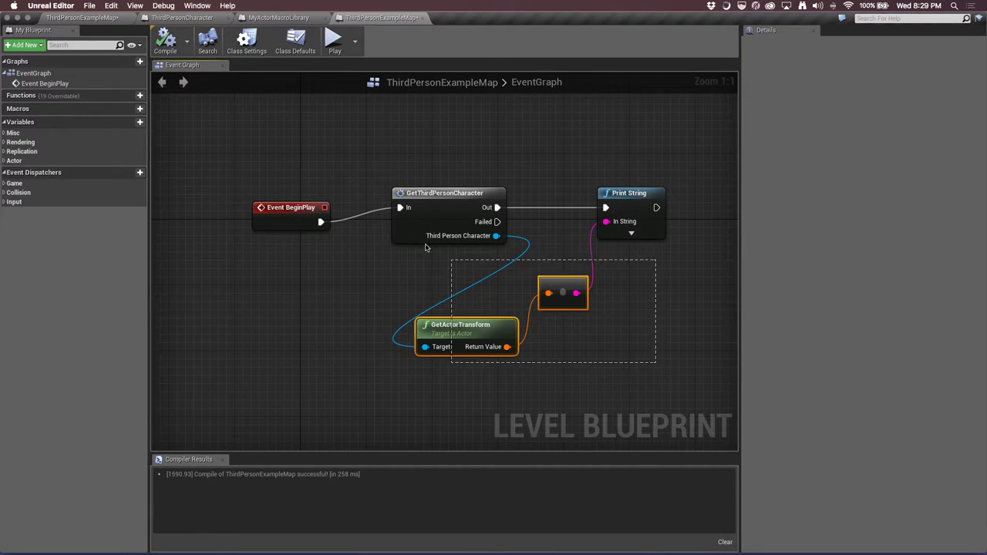
pyautogui.press('Delete')
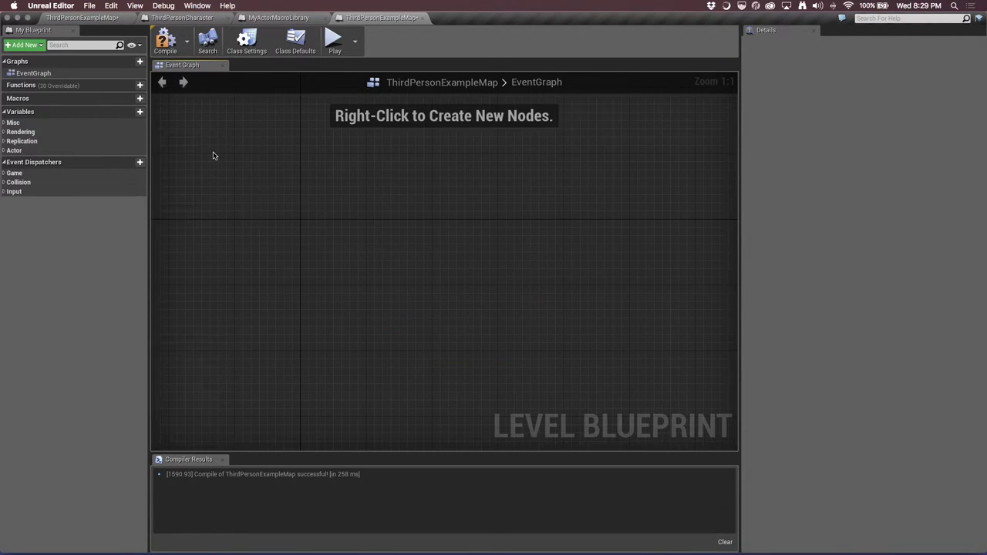
pyautogui.press('F7')
pyautogui.click(422, 18)
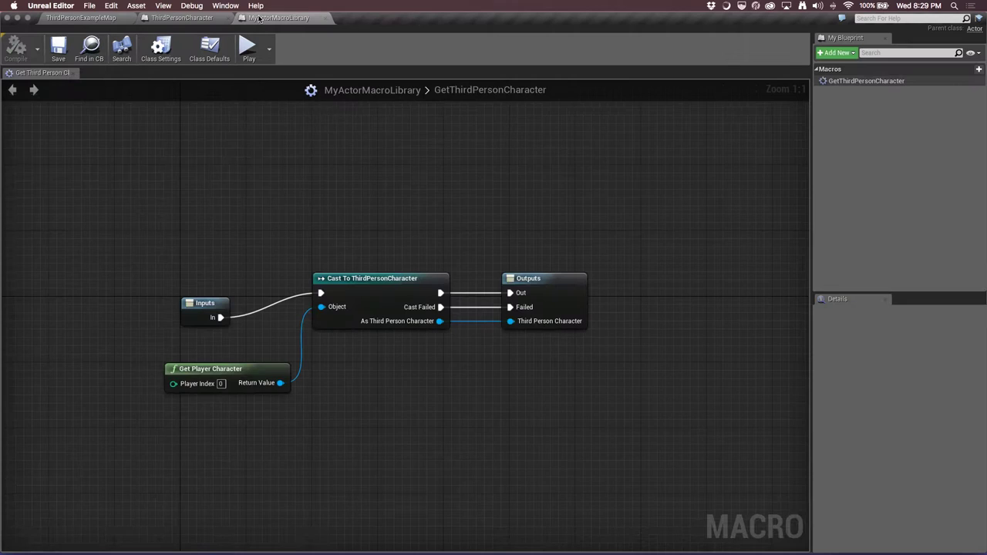
pyautogui.click(303, 17)
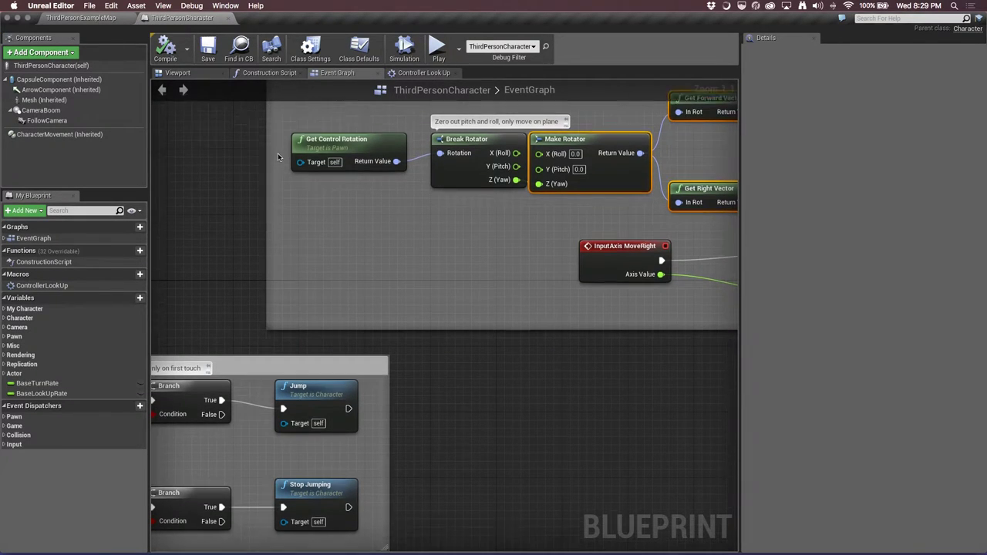
# Pan ThirdPersonCharacter's graph to the input groups and narrow the Details panel to widen it
pyautogui.moveTo(258, 155); pyautogui.dragTo(282, 188, button='right')
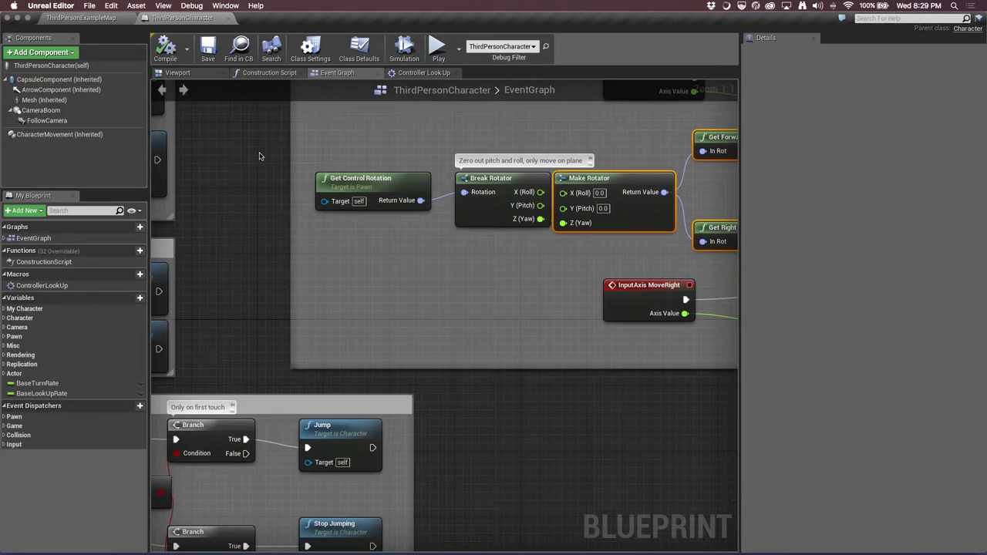
pyautogui.scroll(1, 230, 165)
pyautogui.scroll(-6, 229, 165)
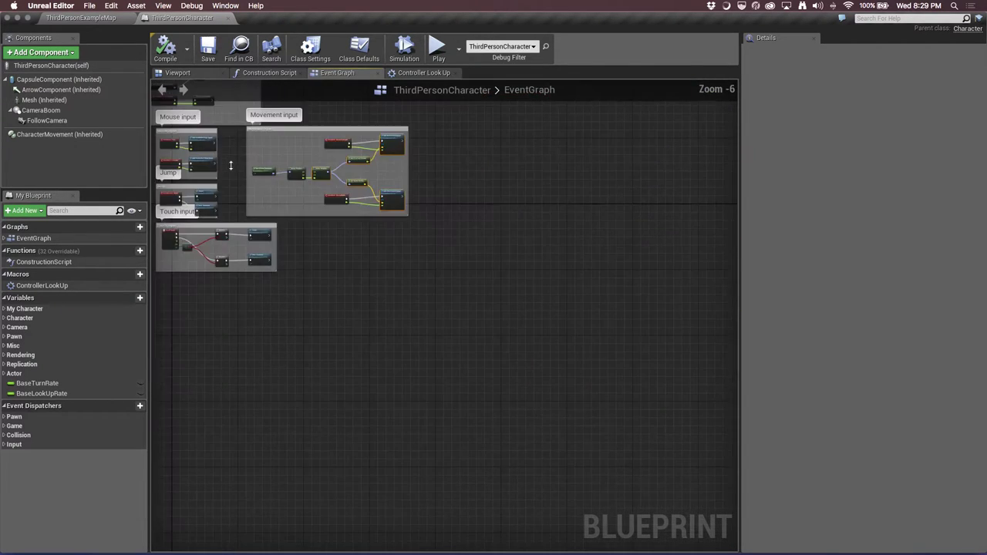
pyautogui.scroll(2, 230, 165)
pyautogui.scroll(1, 229, 165)
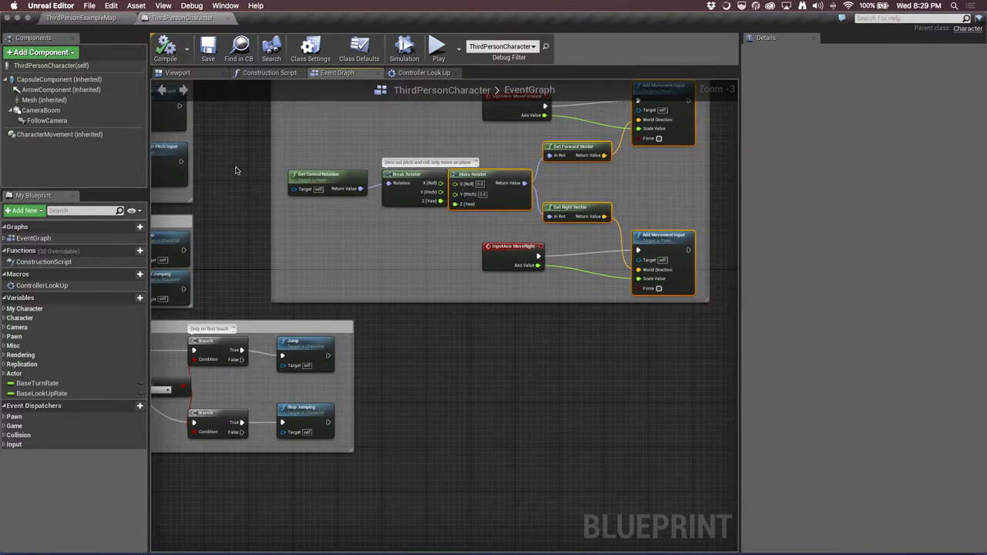
pyautogui.moveTo(237, 168); pyautogui.dragTo(333, 206, button='right')
pyautogui.moveTo(236, 168); pyautogui.dragTo(288, 233, button='right')
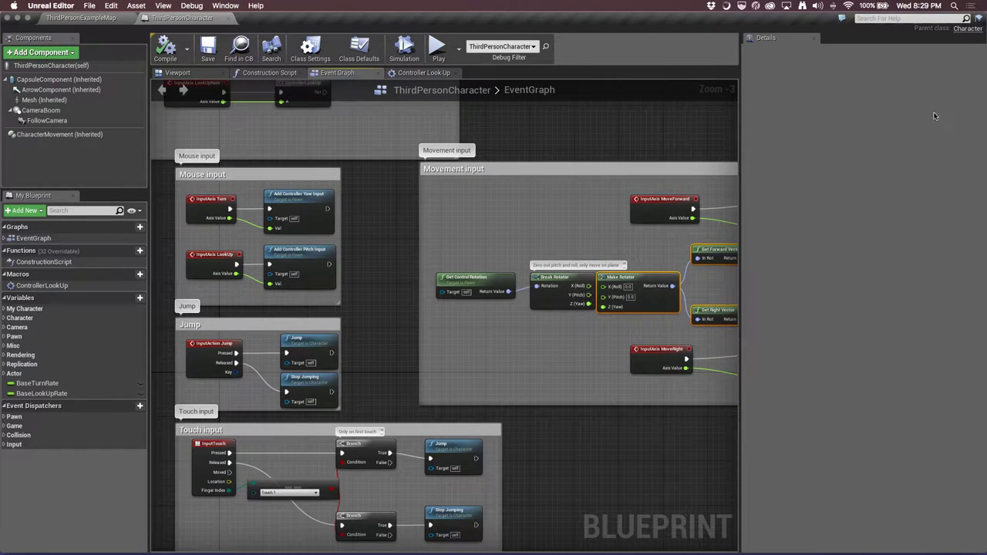
pyautogui.moveTo(740, 118)
pyautogui.mouseDown()
pyautogui.moveTo(891, 123)
pyautogui.moveTo(864, 124)
pyautogui.mouseUp()
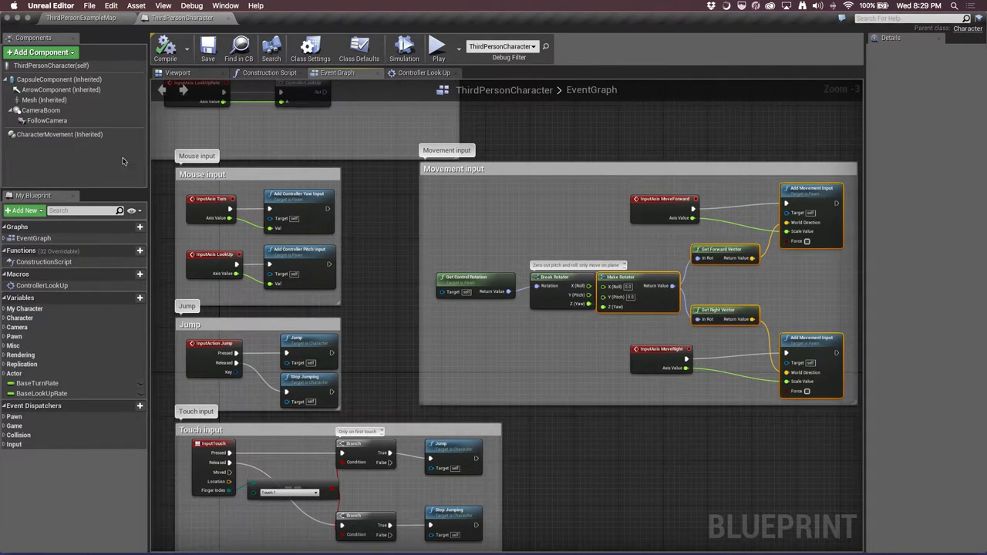
pyautogui.moveTo(339, 229)
pyautogui.mouseDown(button='right')
pyautogui.moveTo(357, 231)
pyautogui.moveTo(338, 284)
pyautogui.moveTo(378, 340)
pyautogui.mouseUp(button='right')
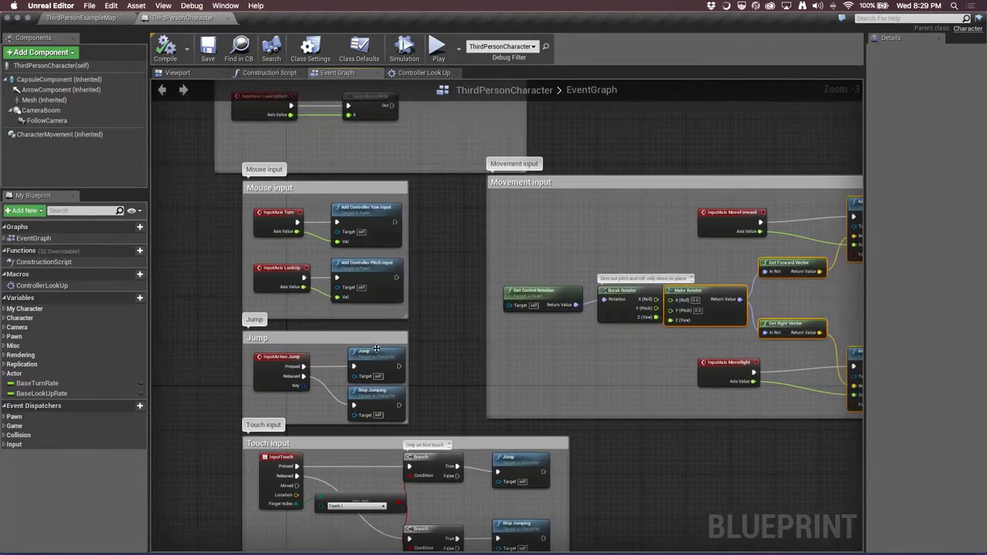
pyautogui.moveTo(377, 340)
pyautogui.mouseDown(button='right')
pyautogui.moveTo(397, 352)
pyautogui.moveTo(370, 351)
pyautogui.mouseUp(button='right')
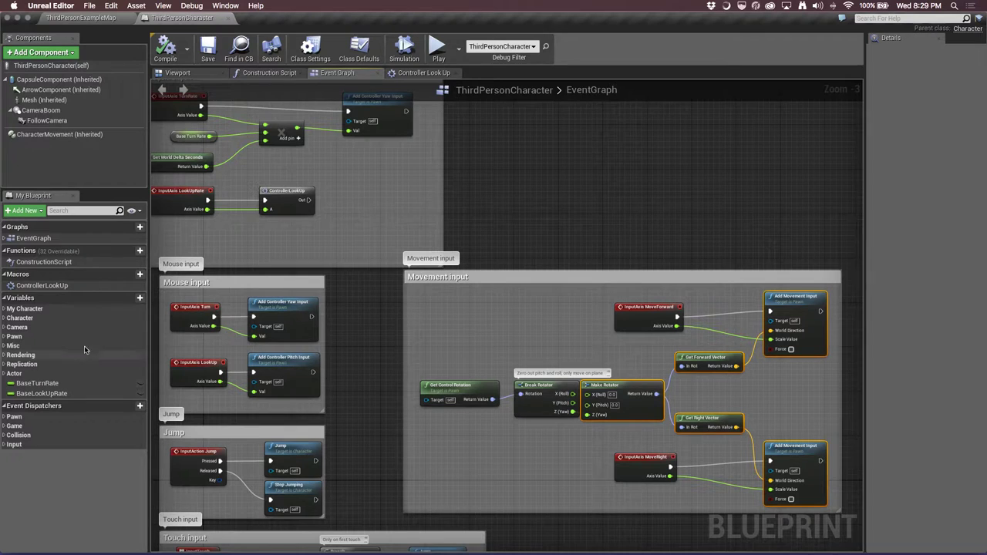
pyautogui.moveTo(98, 253)
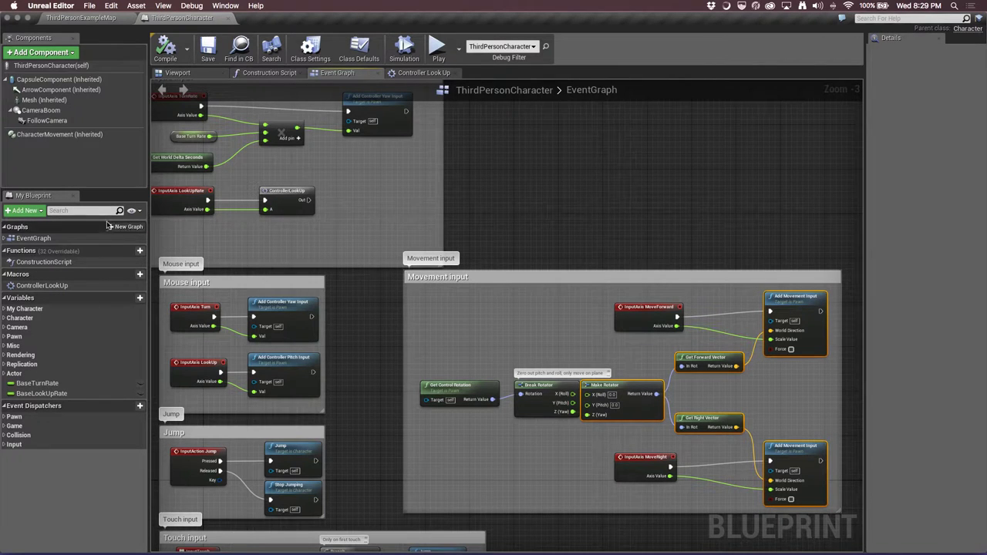
# Hide inherited variables in My Blueprint and add a StartFire event dispatcher
pyautogui.click(135, 210)
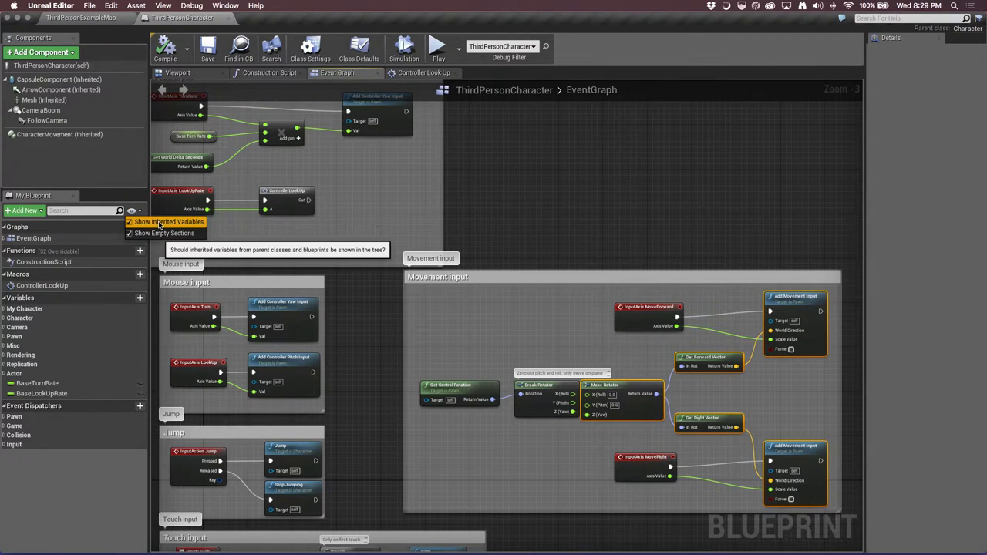
pyautogui.click(160, 223)
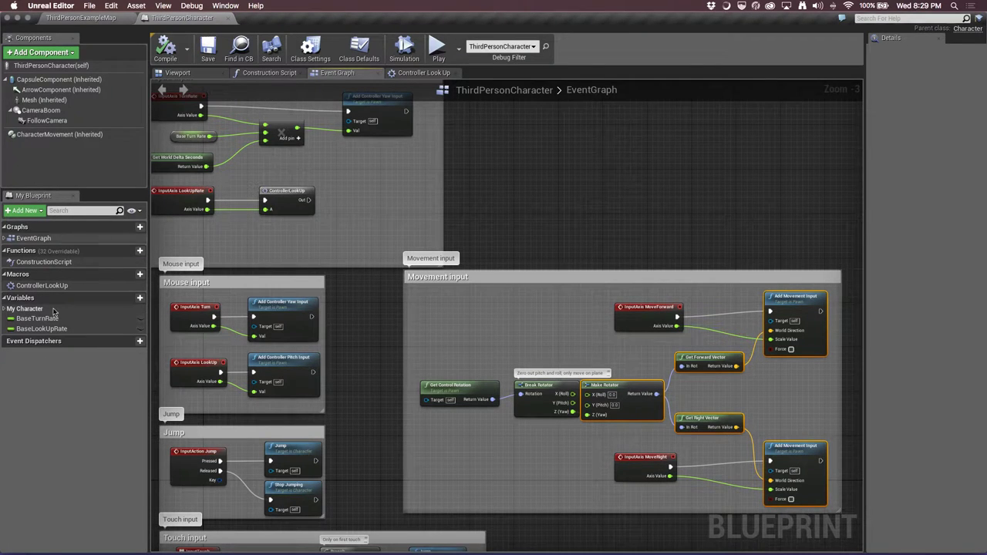
pyautogui.click(136, 343)
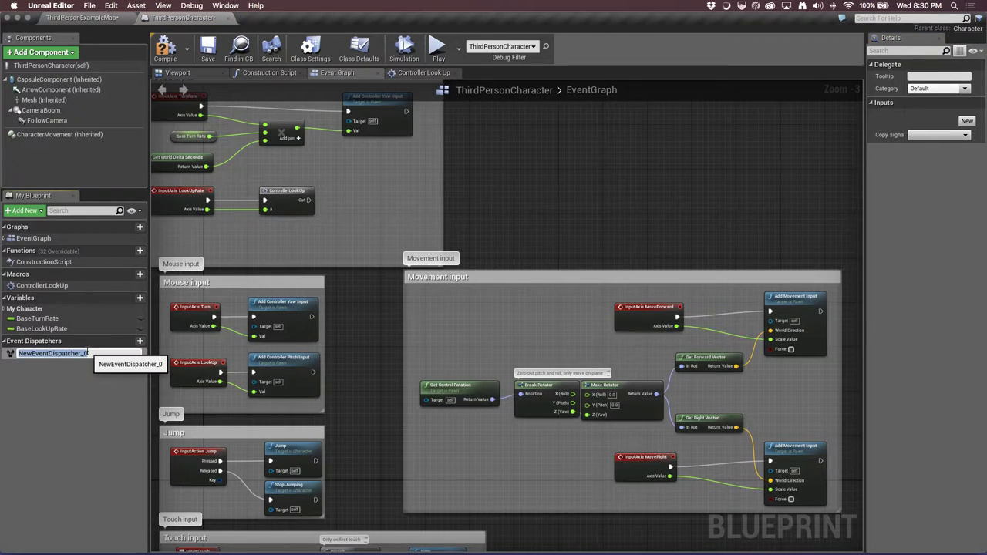
pyautogui.write('StartFire')
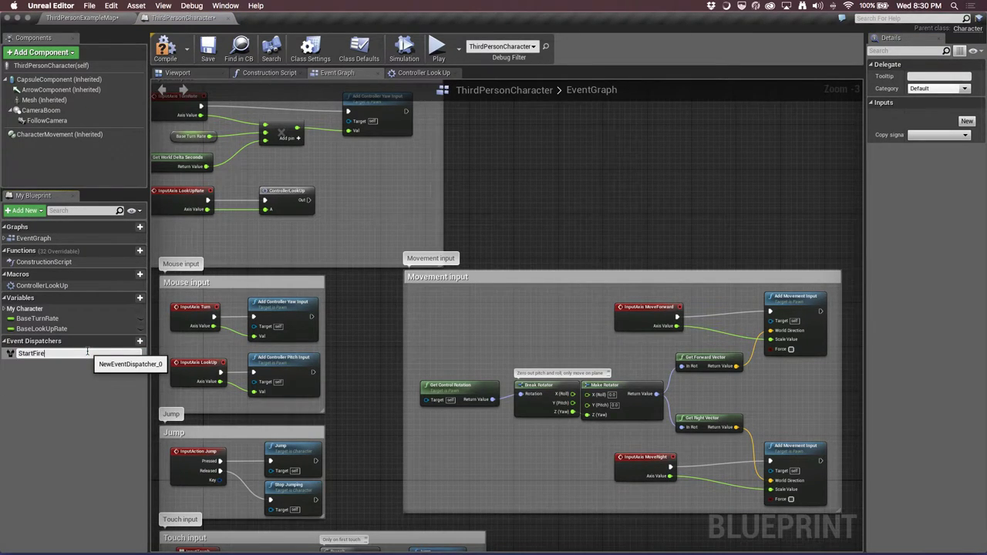
pyautogui.press('Return')
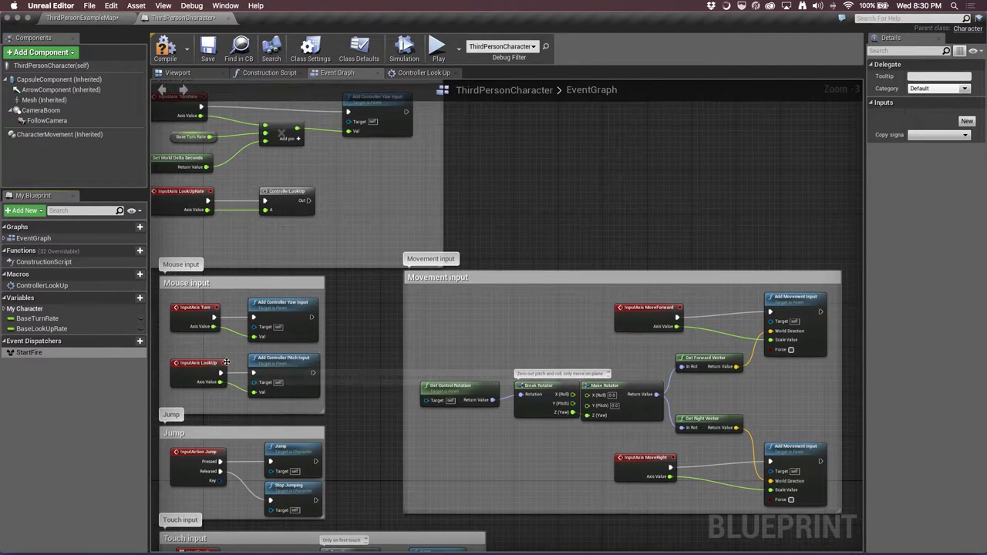
pyautogui.moveTo(528, 172)
pyautogui.mouseDown(button='right')
pyautogui.moveTo(569, 186)
pyautogui.moveTo(529, 187)
pyautogui.moveTo(632, 226)
pyautogui.moveTo(561, 215)
pyautogui.mouseUp(button='right')
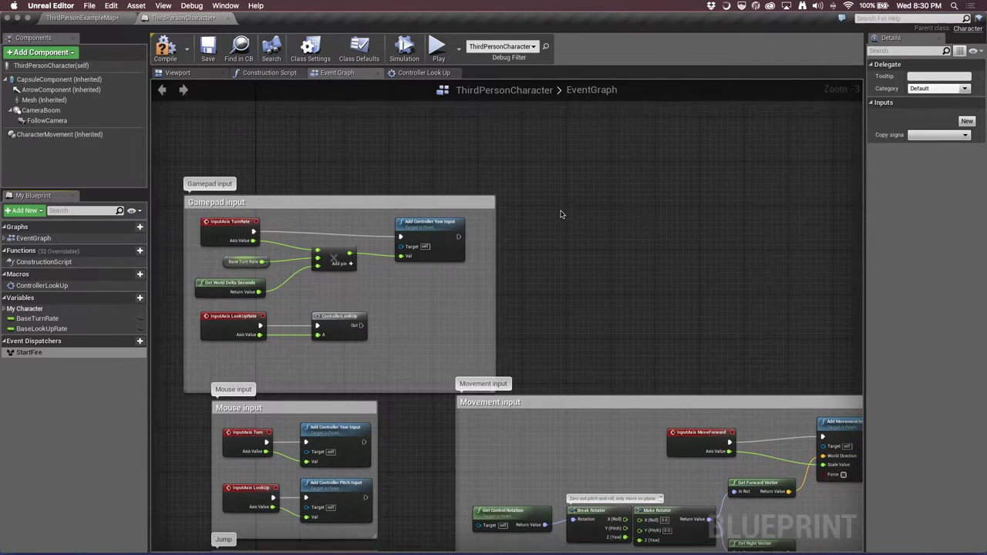
# Add an F keyboard event node from a 'f key' search and frame it in the view
pyautogui.rightClick(560, 215)
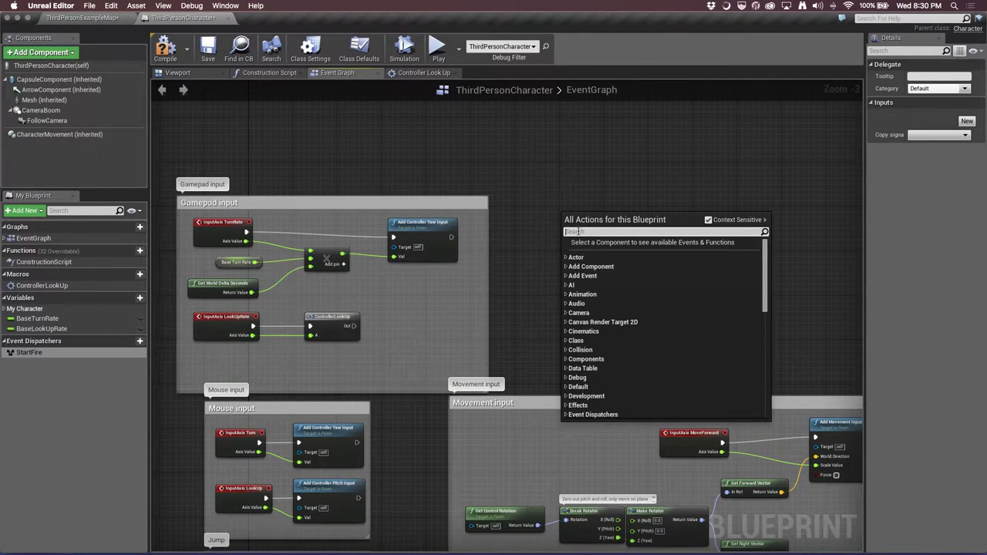
pyautogui.write('f key')
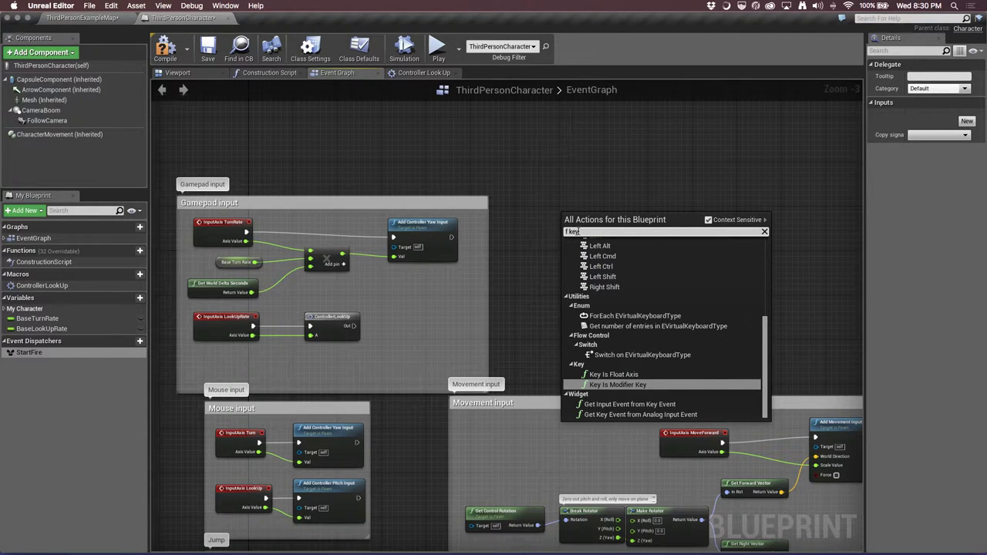
pyautogui.press('BackSpace')
pyautogui.press('BackSpace')
pyautogui.press('BackSpace')
pyautogui.press('Return')
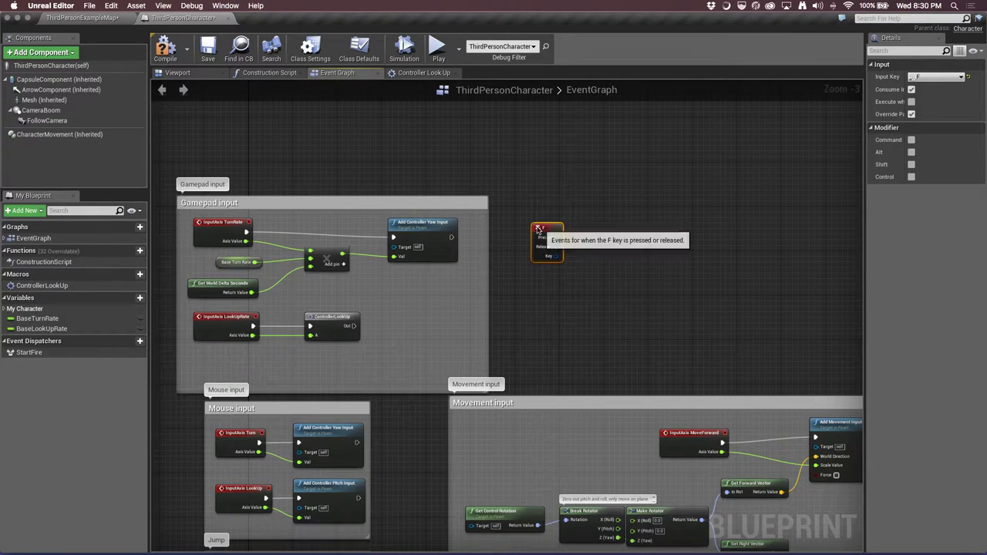
pyautogui.scroll(-1, 639, 325)
pyautogui.scroll(2, 639, 325)
pyautogui.scroll(1, 639, 326)
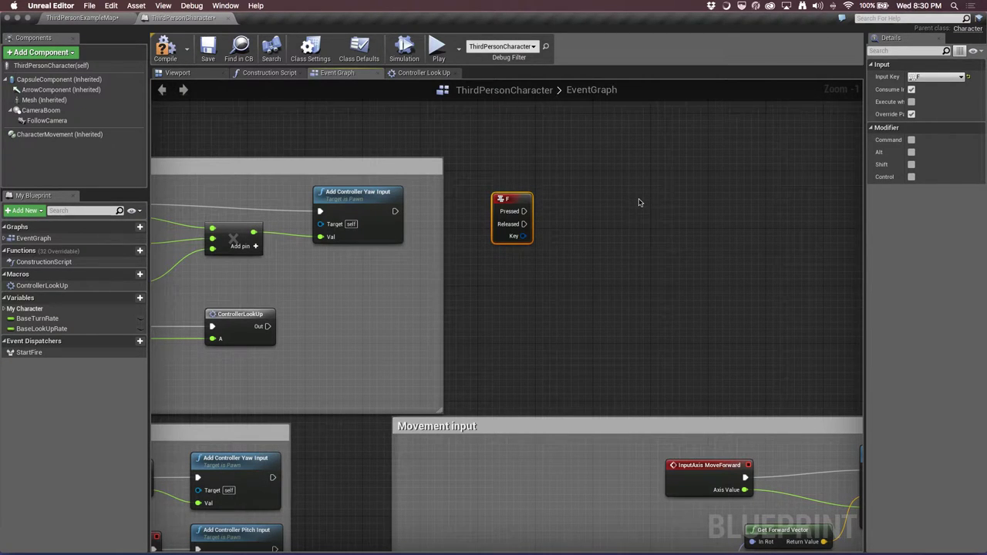
pyautogui.press('Home')
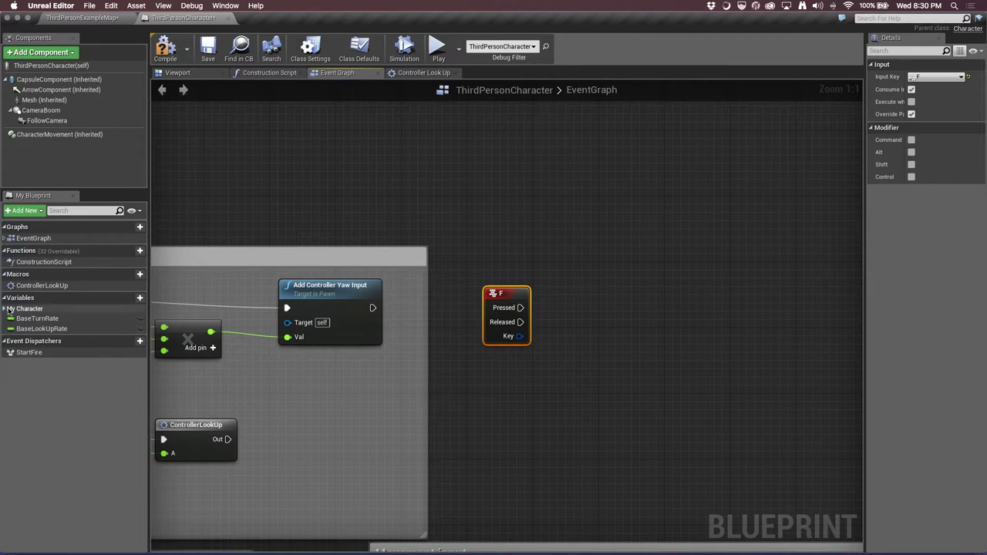
# Place a Call StartFire node, wire F's Pressed pin into it, and save the character blueprint
pyautogui.click(31, 354)
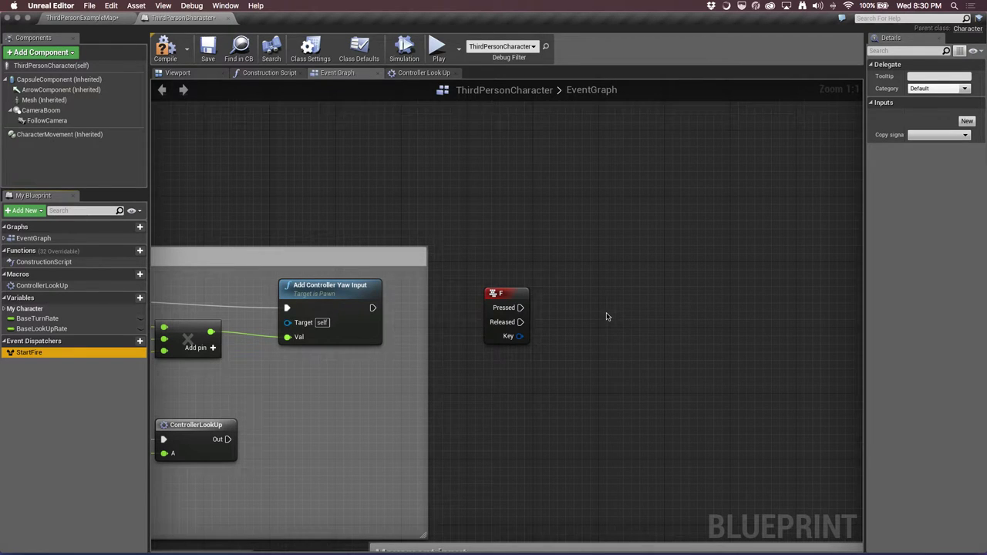
pyautogui.moveTo(31, 353); pyautogui.dragTo(607, 316)
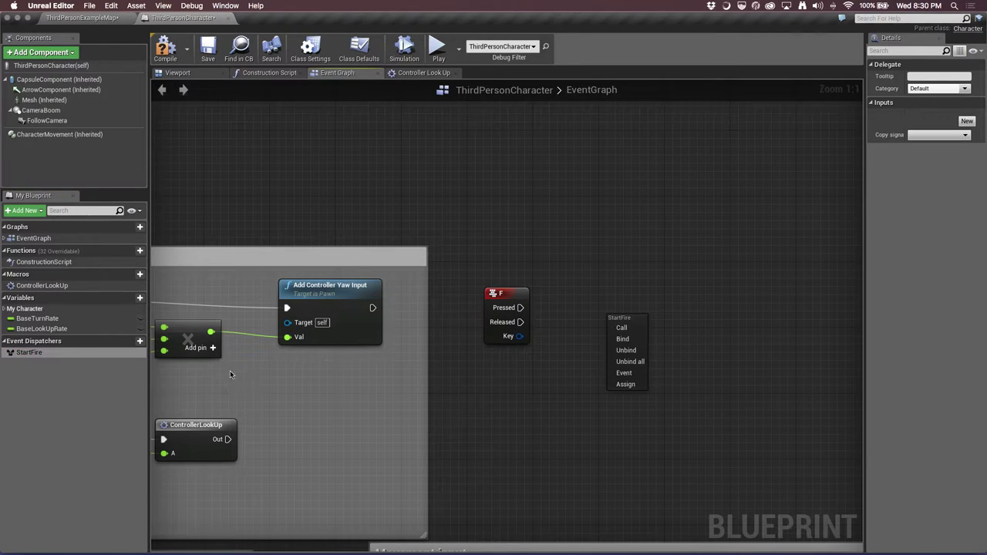
pyautogui.click(619, 327)
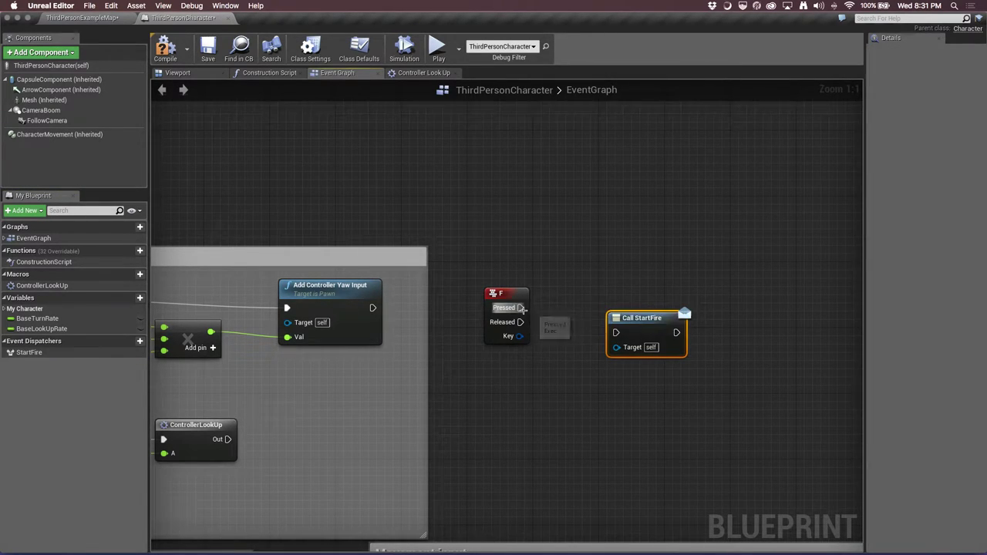
pyautogui.moveTo(520, 308)
pyautogui.mouseDown()
pyautogui.moveTo(616, 332)
pyautogui.moveTo(609, 294)
pyautogui.mouseUp()
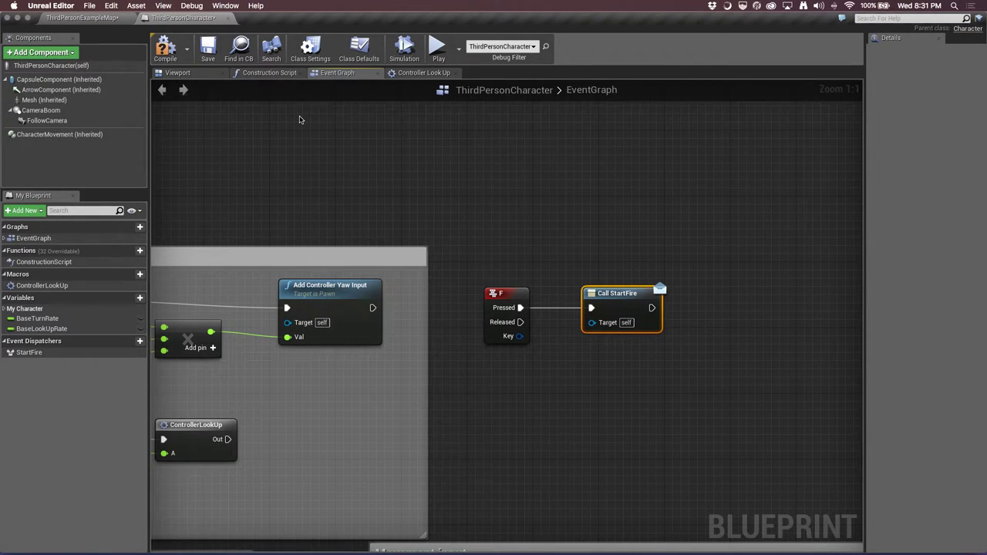
pyautogui.hotkey('ctrl', 's')
# Drag SM_Bush from StarterContent Props onto the floor left of the stairs in ThirdPersonExampleMap
pyautogui.click(103, 18)
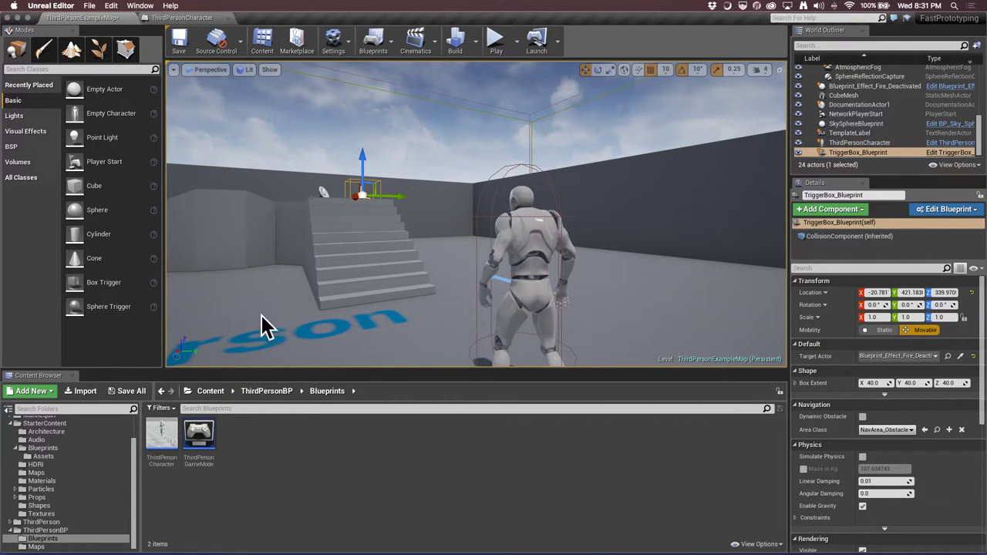
pyautogui.moveTo(478, 232); pyautogui.dragTo(494, 232, button='right')
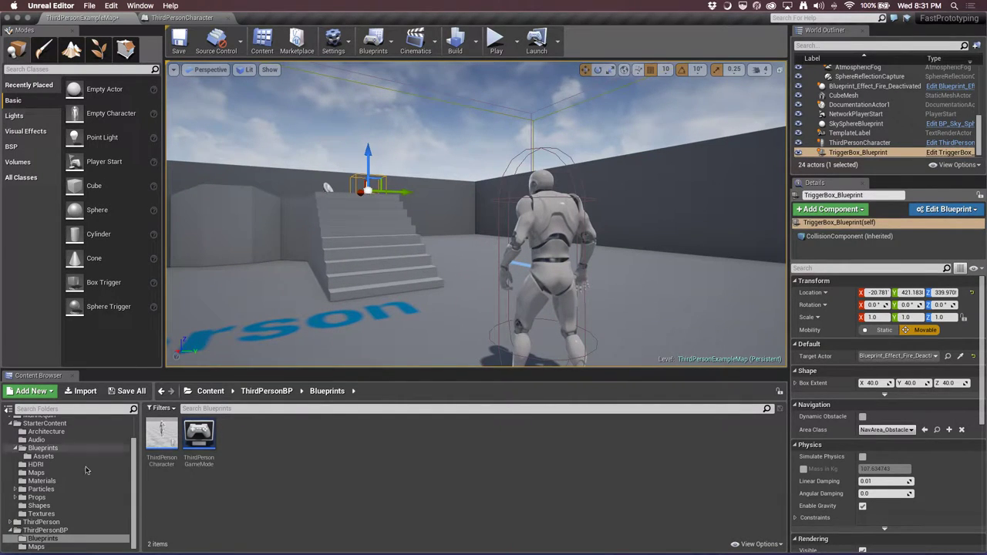
pyautogui.click(37, 498)
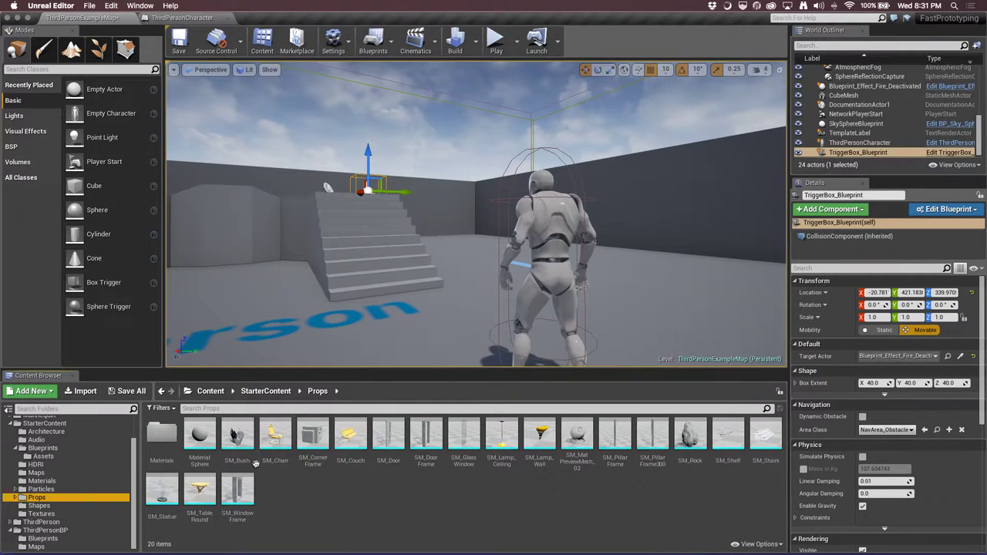
pyautogui.click(239, 435)
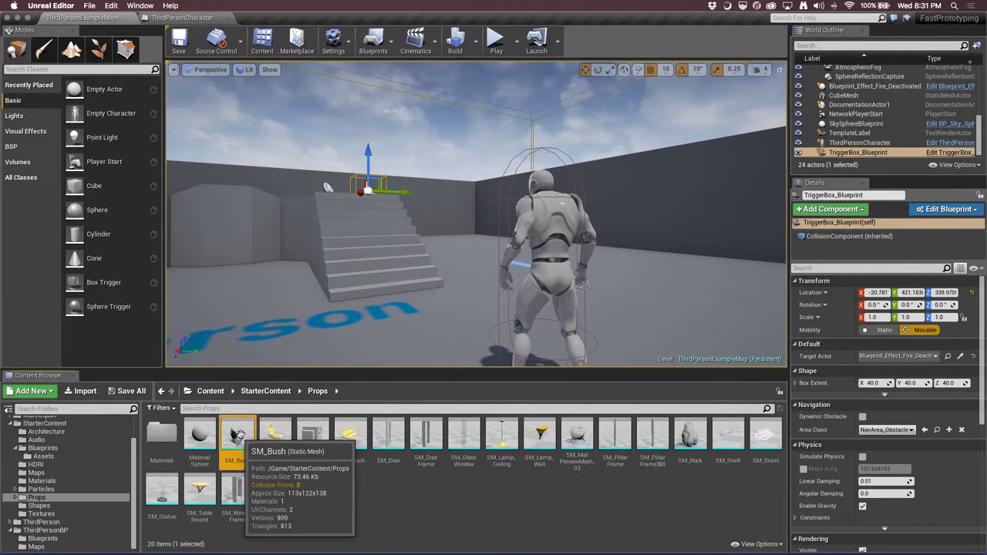
pyautogui.moveTo(238, 434); pyautogui.dragTo(433, 335)
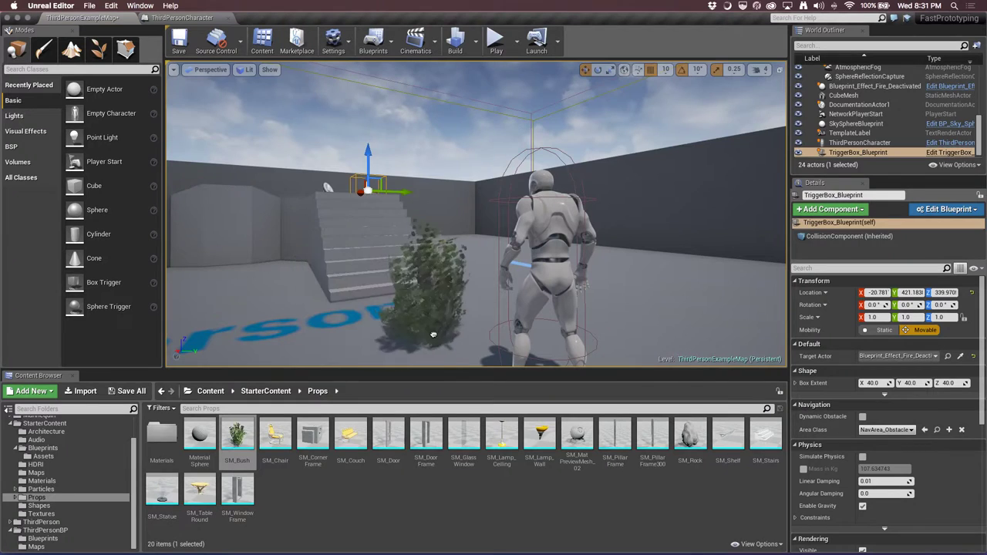
pyautogui.moveTo(433, 335); pyautogui.dragTo(261, 317)
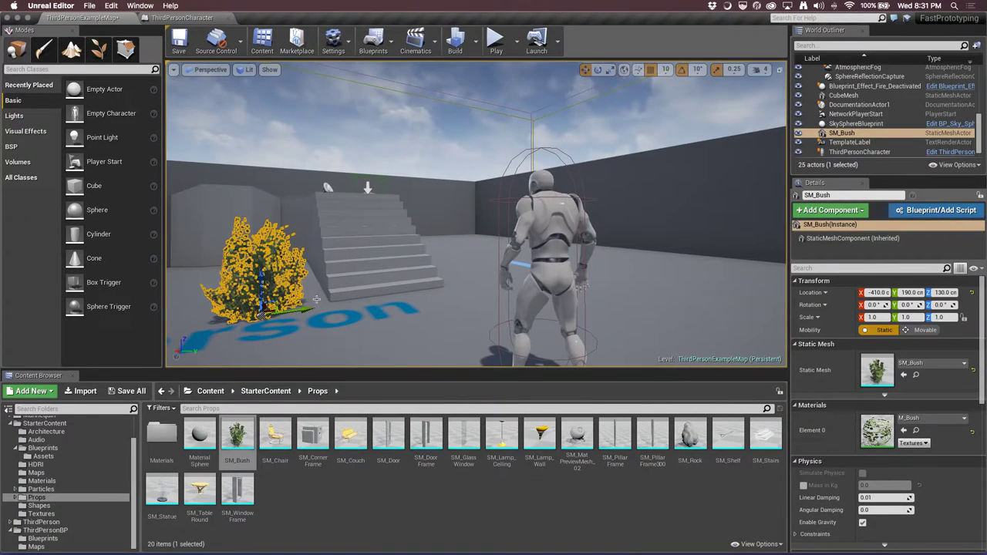
pyautogui.moveTo(316, 299); pyautogui.dragTo(400, 309)
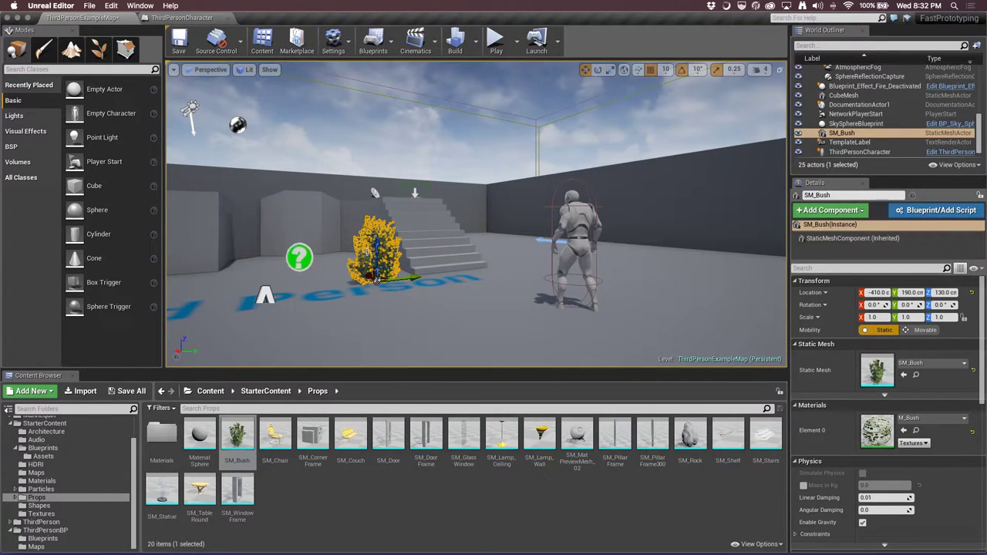
pyautogui.moveTo(239, 440)
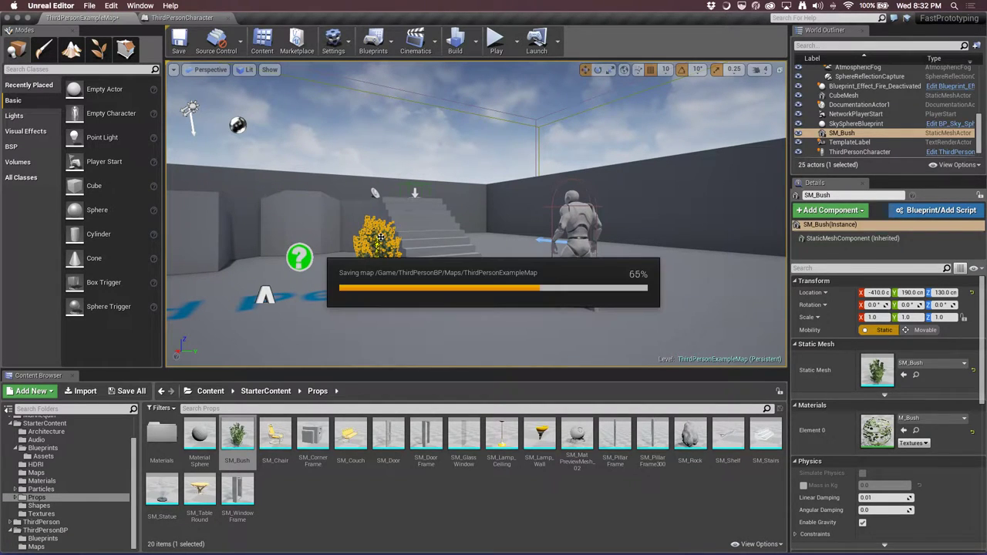
# Open ThirdPersonExampleMap's Level Blueprint from the Blueprints toolbar menu, showing the SM_Bush reference node
pyautogui.click(392, 52)
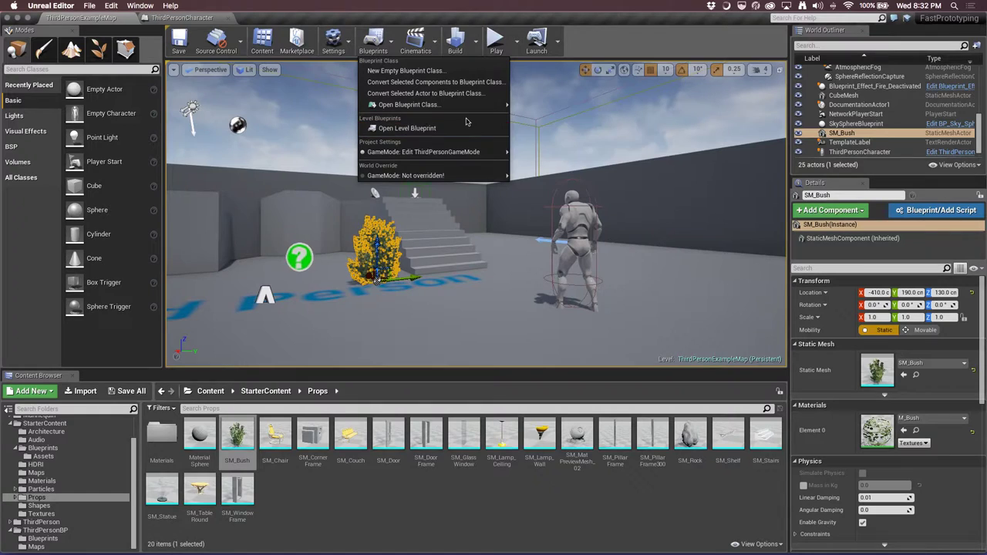
pyautogui.click(460, 128)
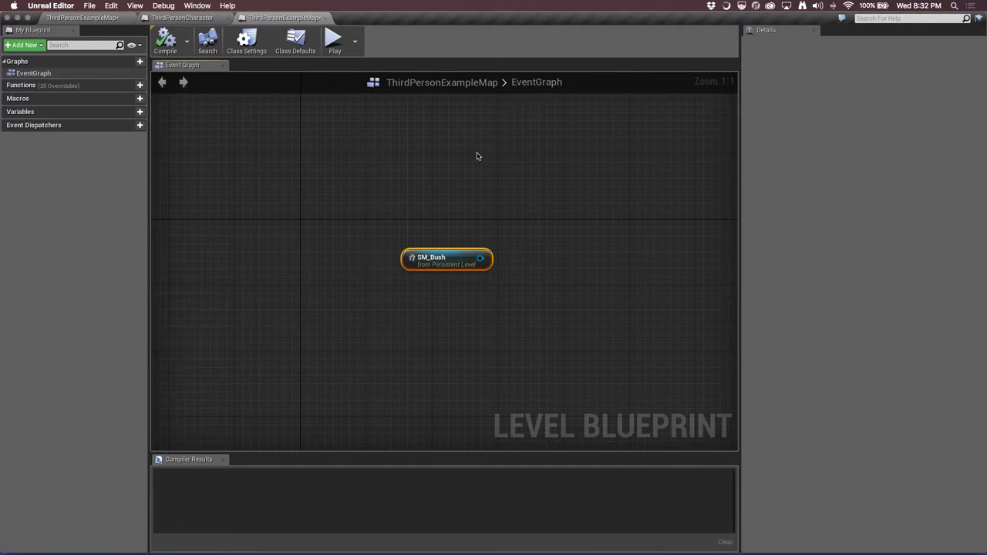
pyautogui.click(106, 18)
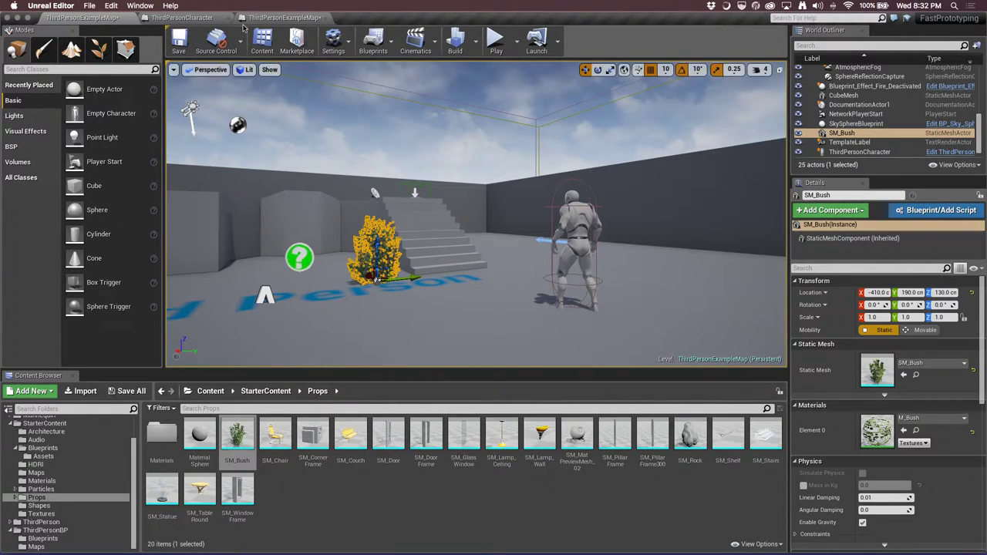
pyautogui.click(281, 17)
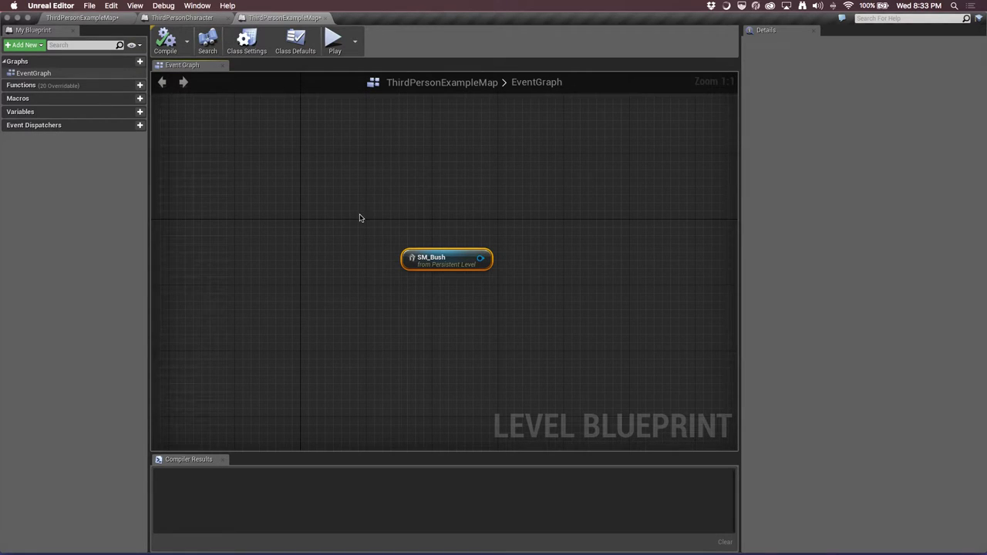
# Add a Get Third Person Character node via a 'getthird' search and place it below SM_Bush
pyautogui.rightClick(486, 204)
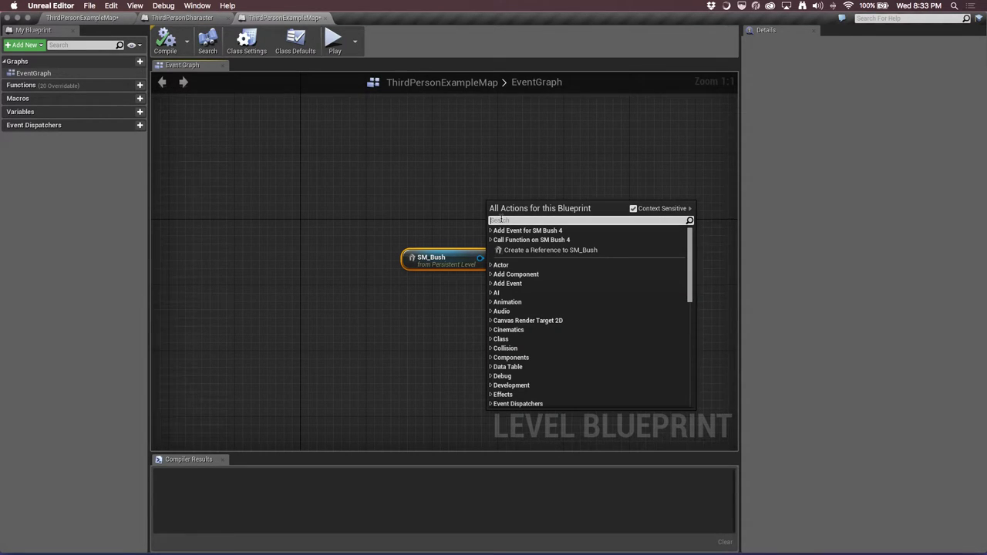
pyautogui.write('getthird')
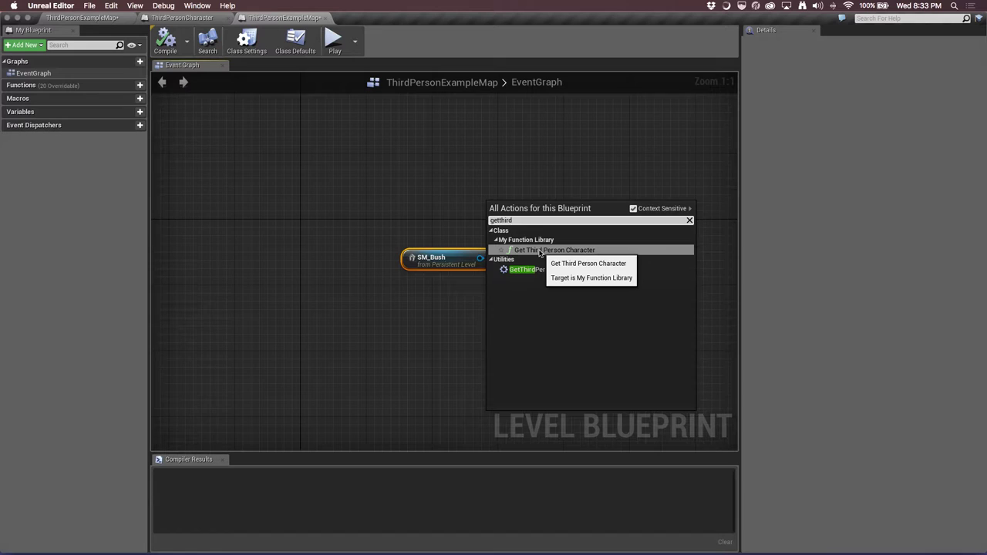
pyautogui.click(539, 251)
pyautogui.moveTo(532, 213)
pyautogui.mouseDown()
pyautogui.moveTo(528, 311)
pyautogui.moveTo(519, 311)
pyautogui.mouseUp()
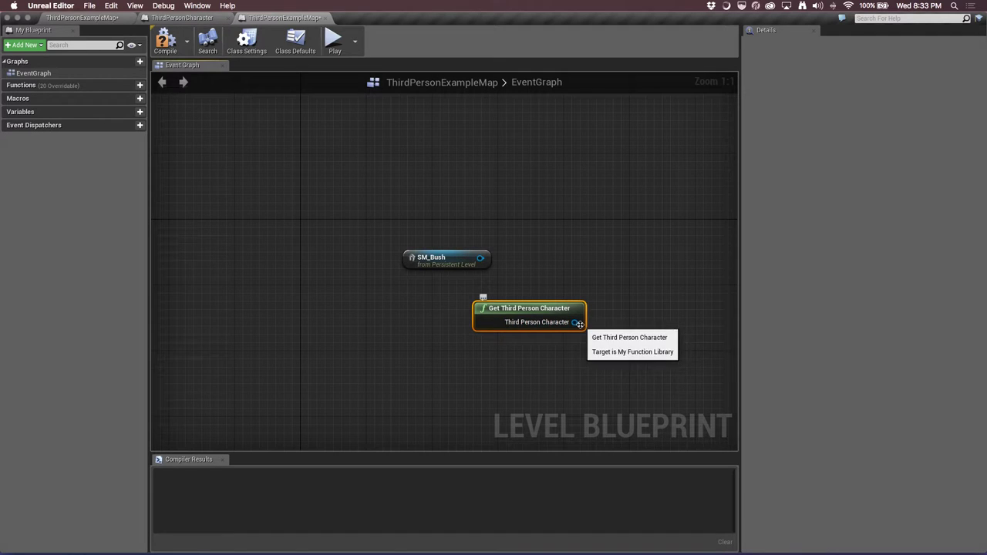
pyautogui.moveTo(576, 323); pyautogui.dragTo(582, 224)
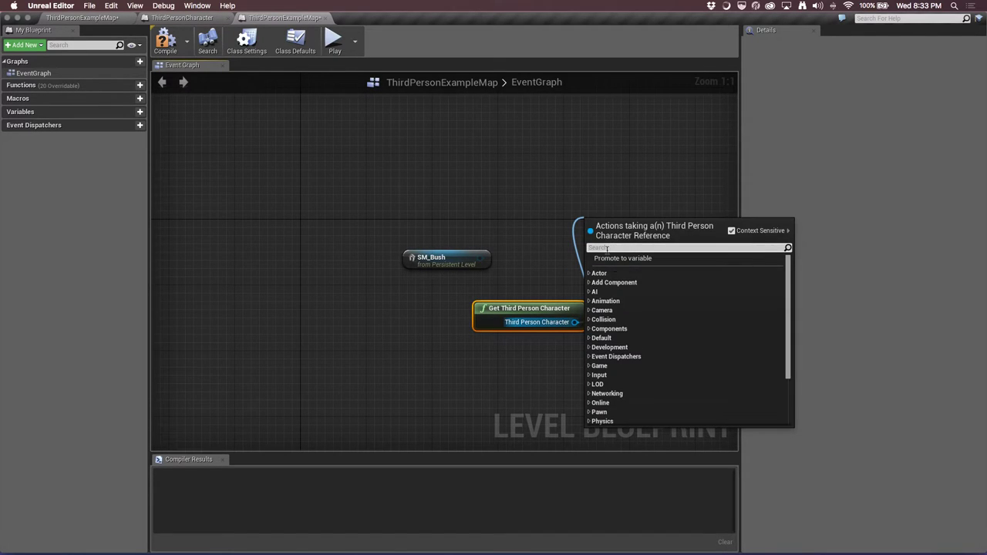
# Create an Assign Start Fire binding with a StartFire_Event_0 custom event
pyautogui.write('ass')
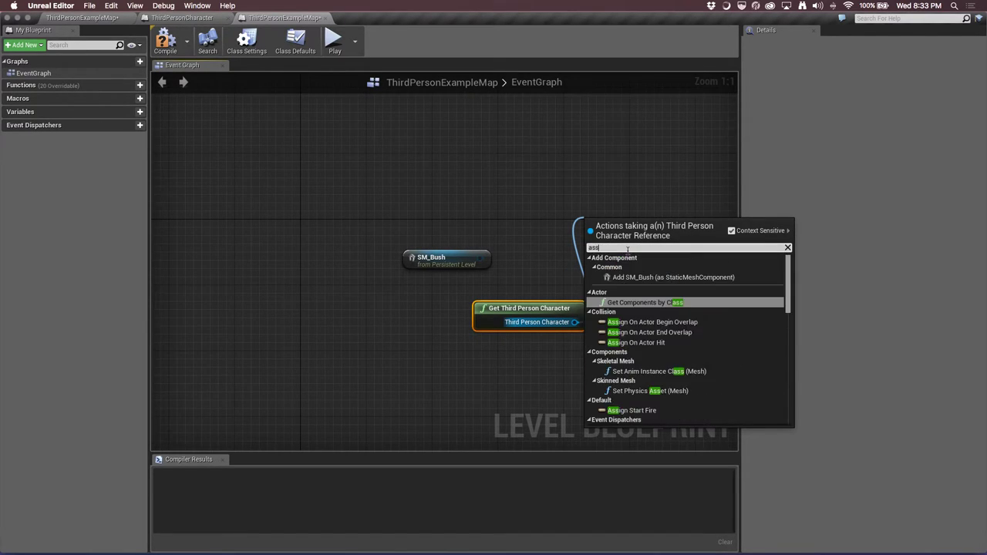
pyautogui.write('ig')
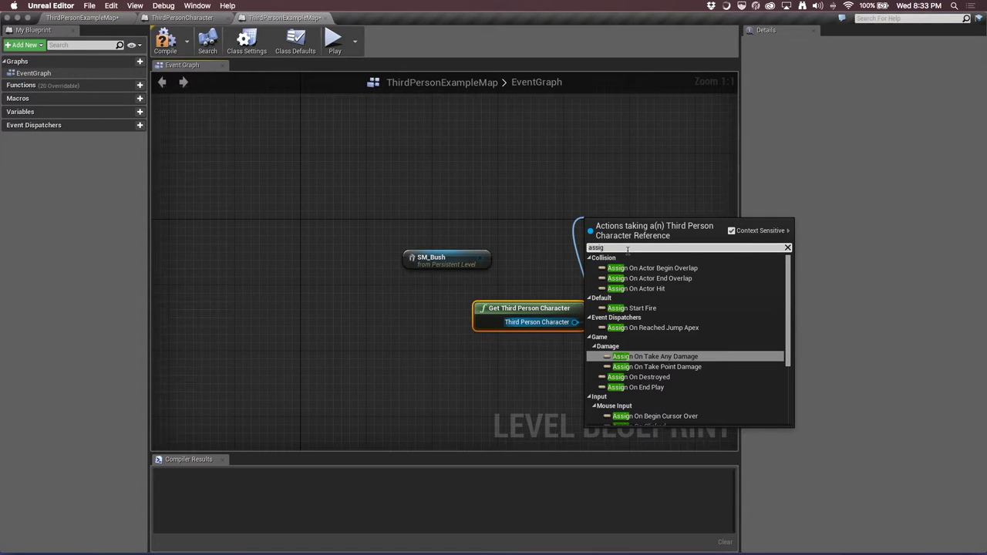
pyautogui.press('Up')
pyautogui.press('Up')
pyautogui.press('Up')
pyautogui.press('Return')
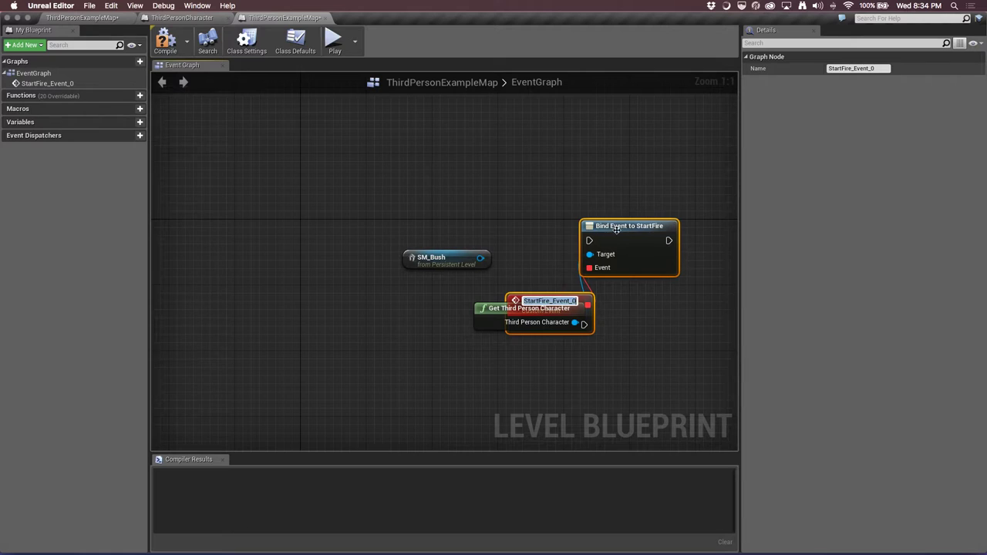
pyautogui.press('Return')
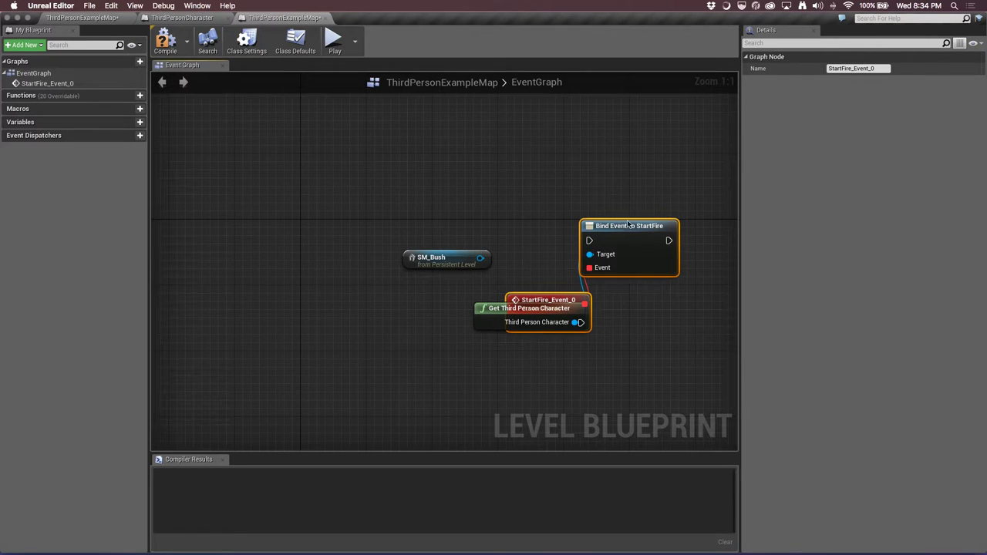
# Arrange the Bind Event, StartFire_Event_0, character and SM_Bush nodes into a tidy layout
pyautogui.moveTo(628, 224)
pyautogui.mouseDown()
pyautogui.moveTo(660, 268)
pyautogui.moveTo(657, 307)
pyautogui.mouseUp()
pyautogui.moveTo(498, 309)
pyautogui.mouseDown()
pyautogui.moveTo(455, 309)
pyautogui.moveTo(456, 317)
pyautogui.mouseUp()
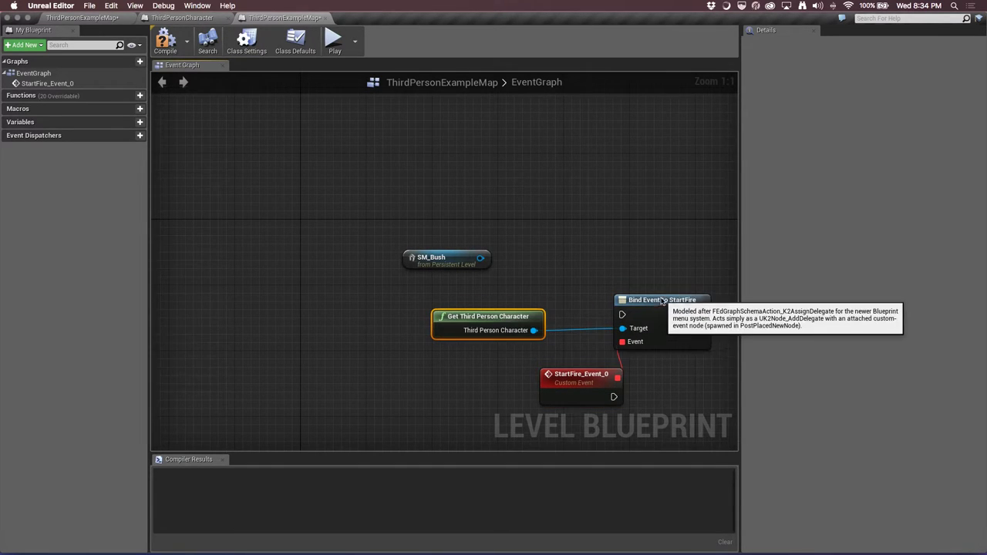
pyautogui.moveTo(660, 300)
pyautogui.mouseDown()
pyautogui.moveTo(653, 259)
pyautogui.moveTo(608, 266)
pyautogui.mouseUp()
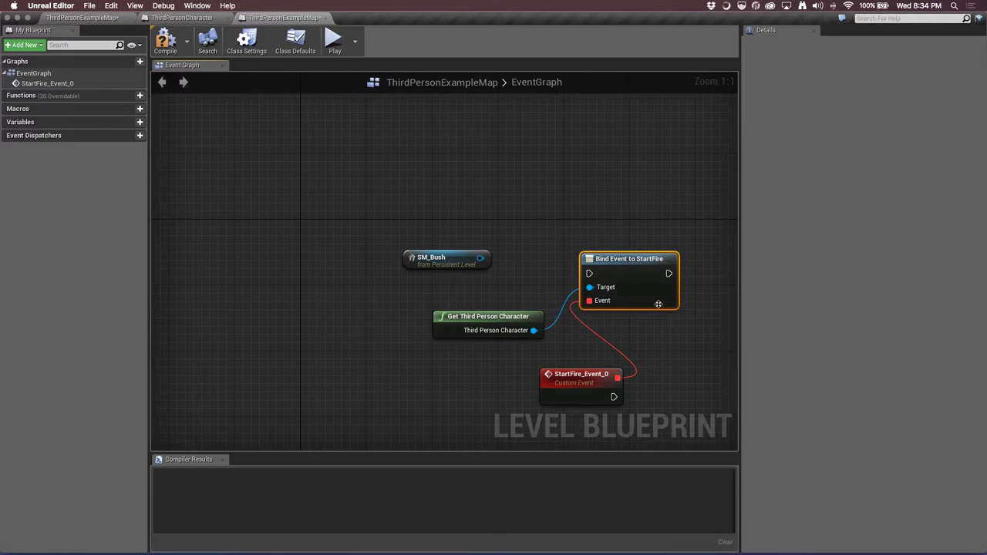
pyautogui.moveTo(605, 368); pyautogui.dragTo(549, 366)
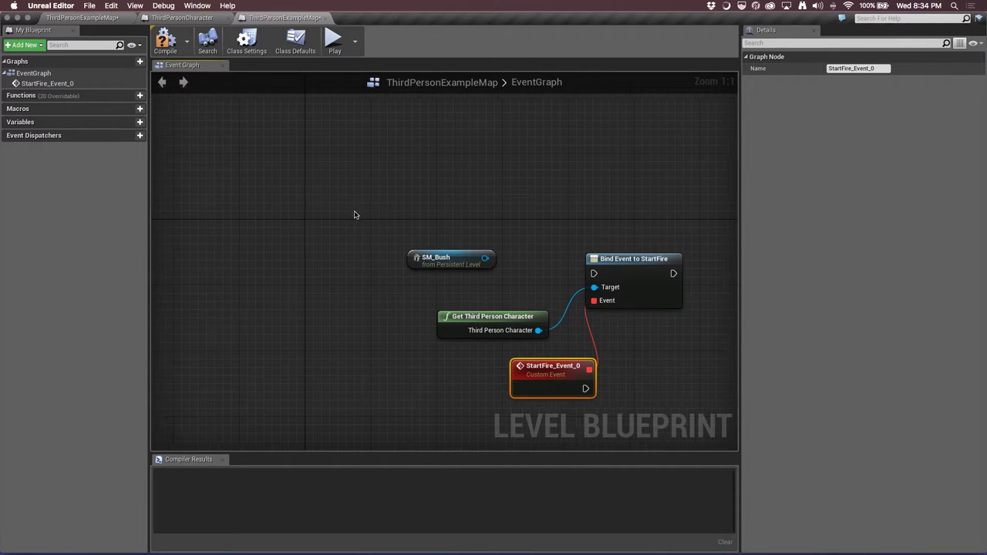
pyautogui.hscroll(5, 357, 213)
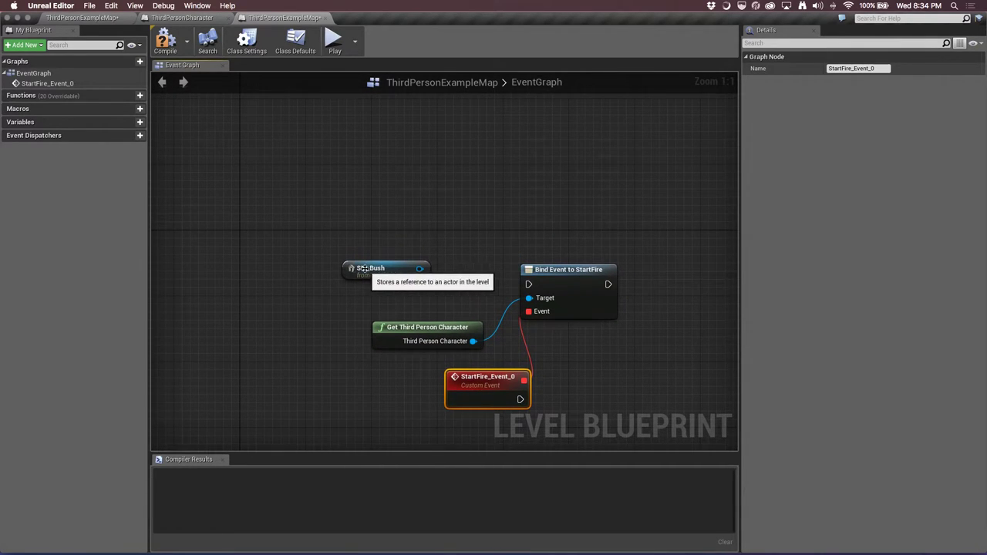
pyautogui.moveTo(369, 277); pyautogui.dragTo(354, 396)
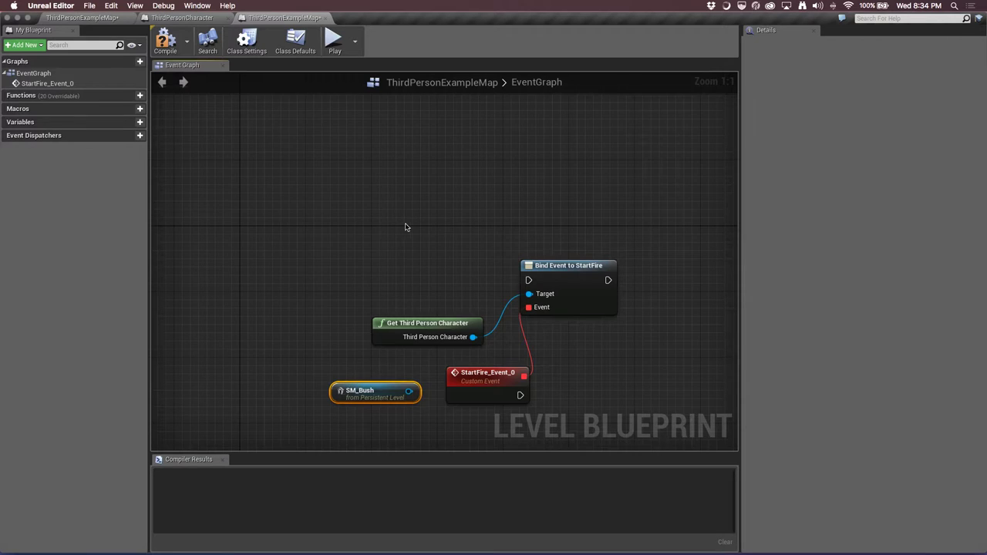
pyautogui.hscroll(3, 405, 228)
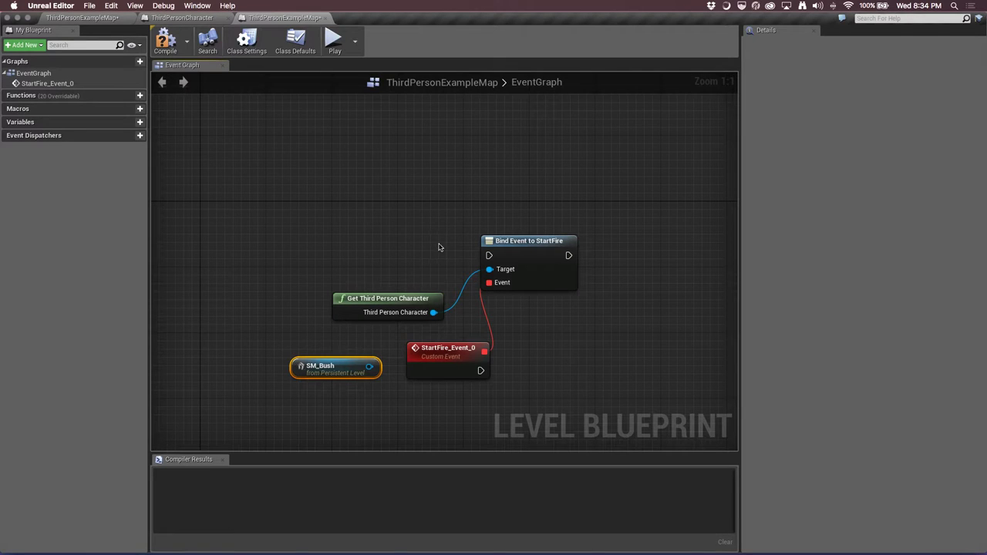
# Add Event BeginPlay and wire its exec output into Bind Event to StartFire
pyautogui.click(359, 214)
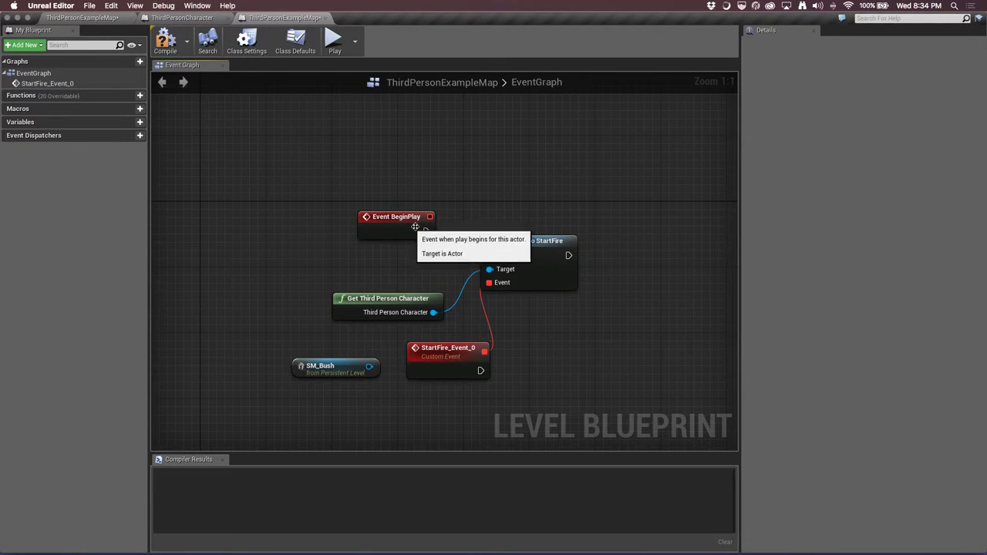
pyautogui.moveTo(425, 232); pyautogui.dragTo(463, 247)
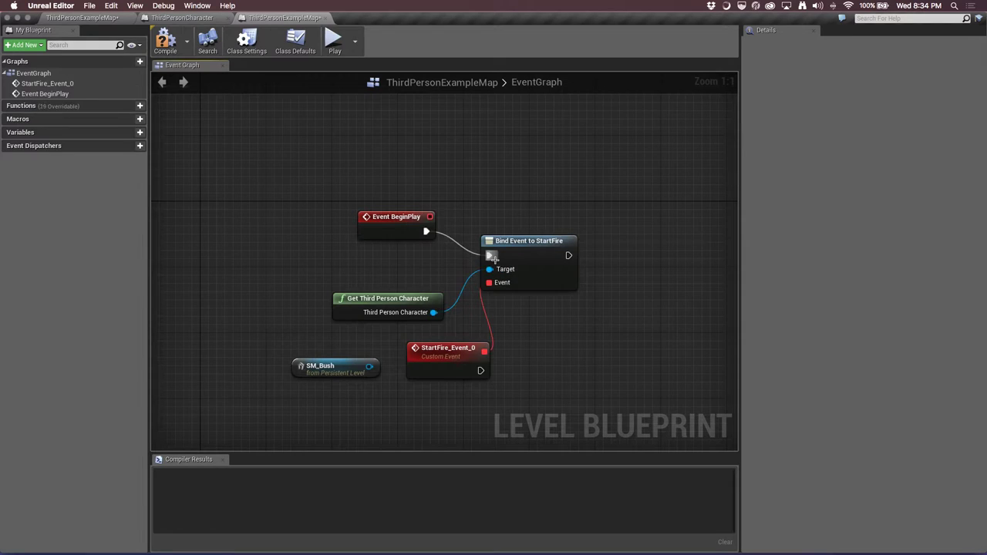
pyautogui.moveTo(542, 242); pyautogui.dragTo(568, 220)
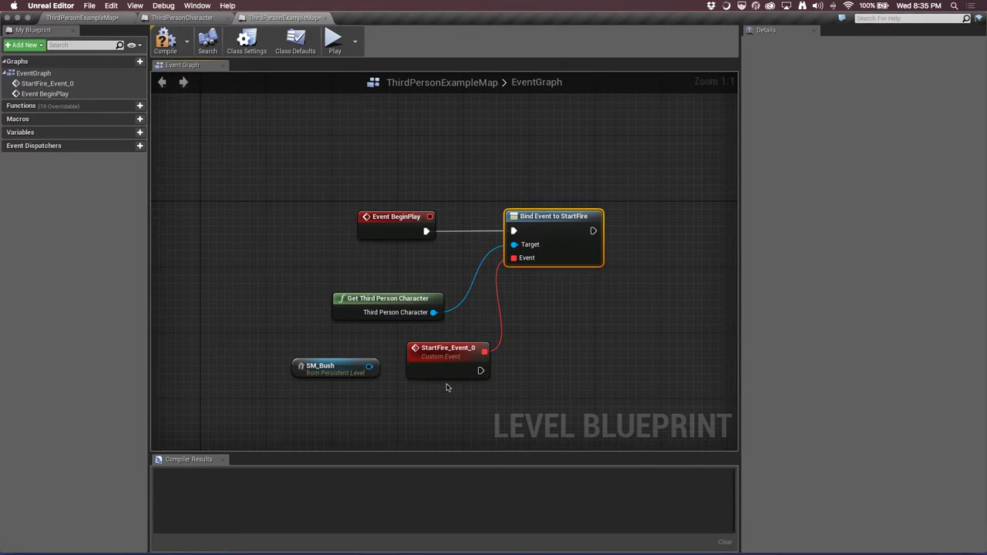
pyautogui.scroll(-5, 456, 370)
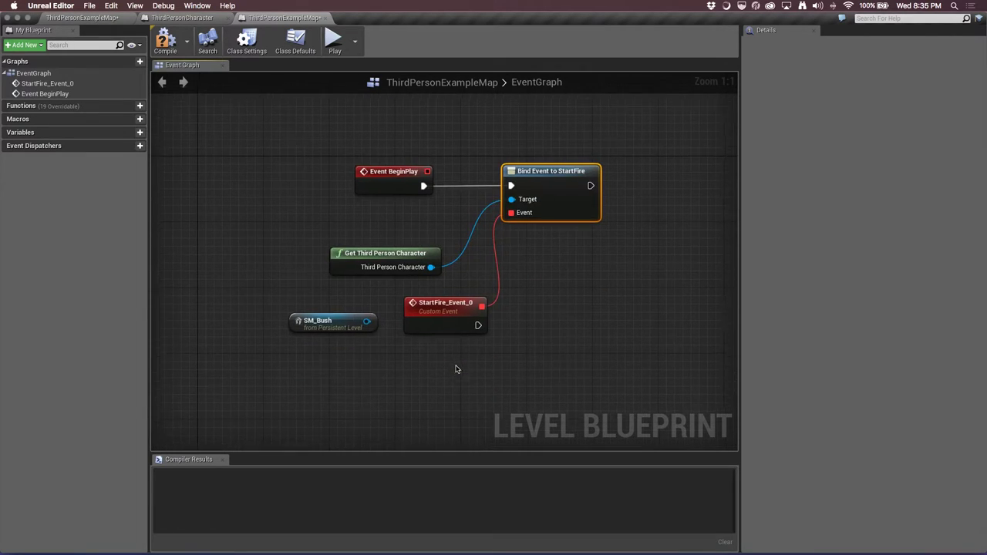
pyautogui.scroll(-5, 456, 369)
pyautogui.scroll(2, 454, 368)
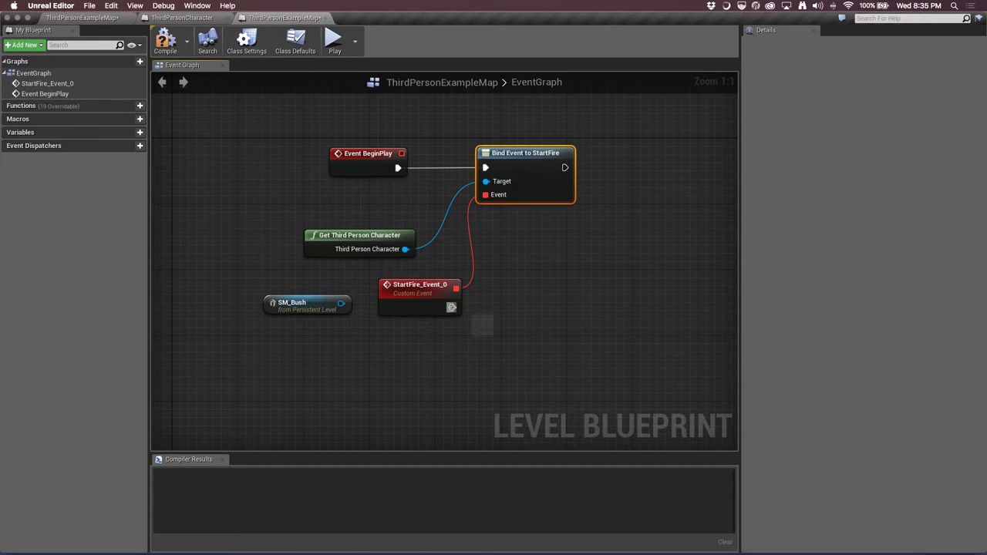
# Add a Spawn Actor for Gameplay Task node driven by StartFire_Event_0
pyautogui.moveTo(451, 306); pyautogui.dragTo(555, 286)
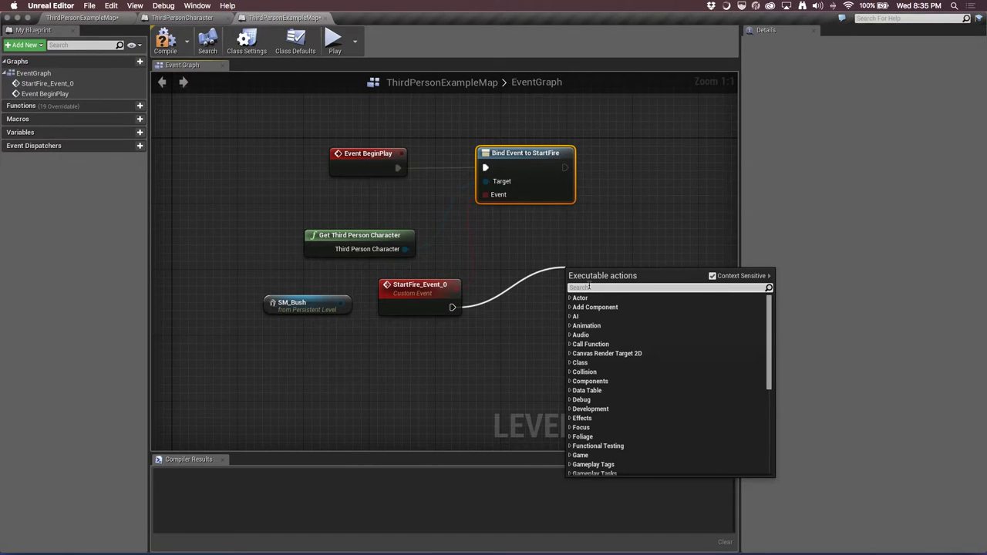
pyautogui.write('sp')
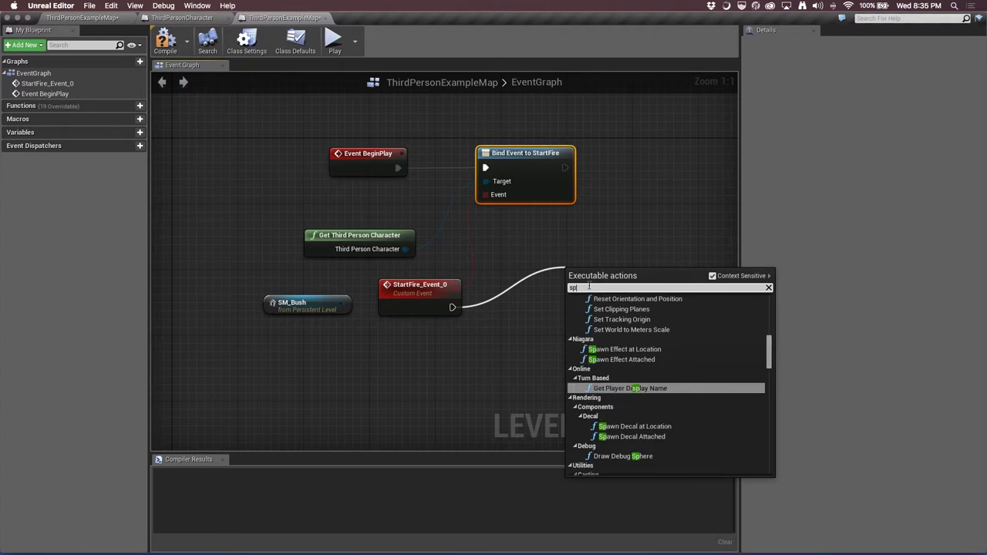
pyautogui.write('awnactor')
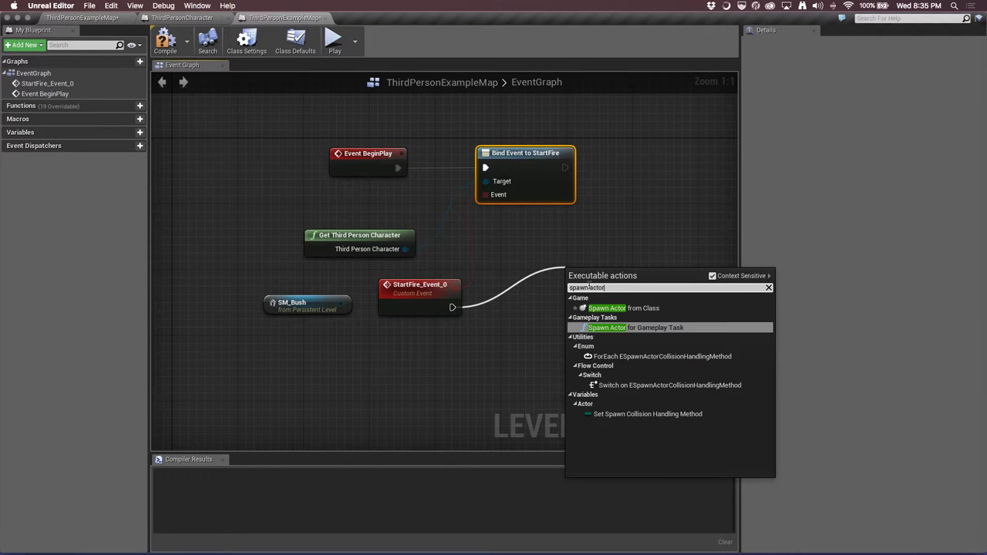
pyautogui.press('Return')
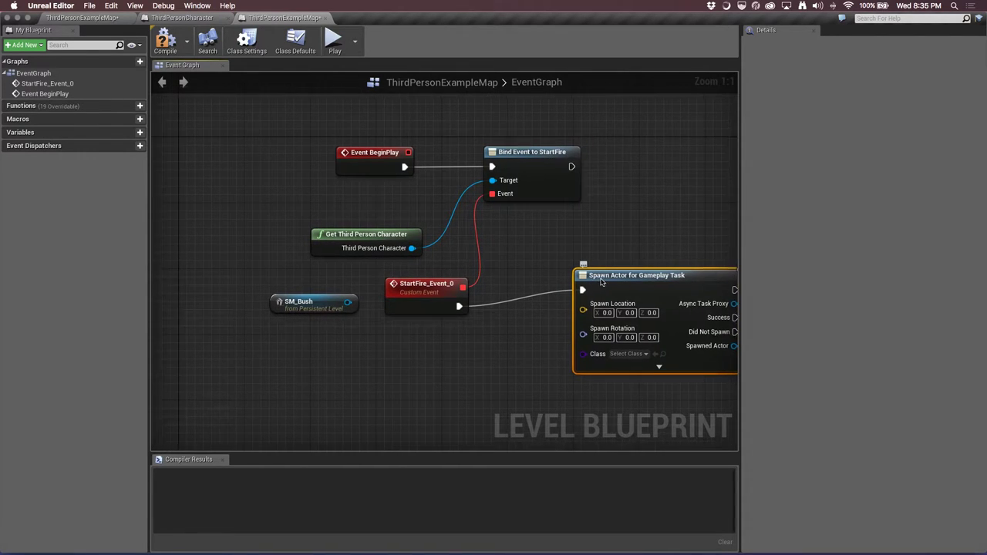
pyautogui.moveTo(601, 282); pyautogui.dragTo(552, 275)
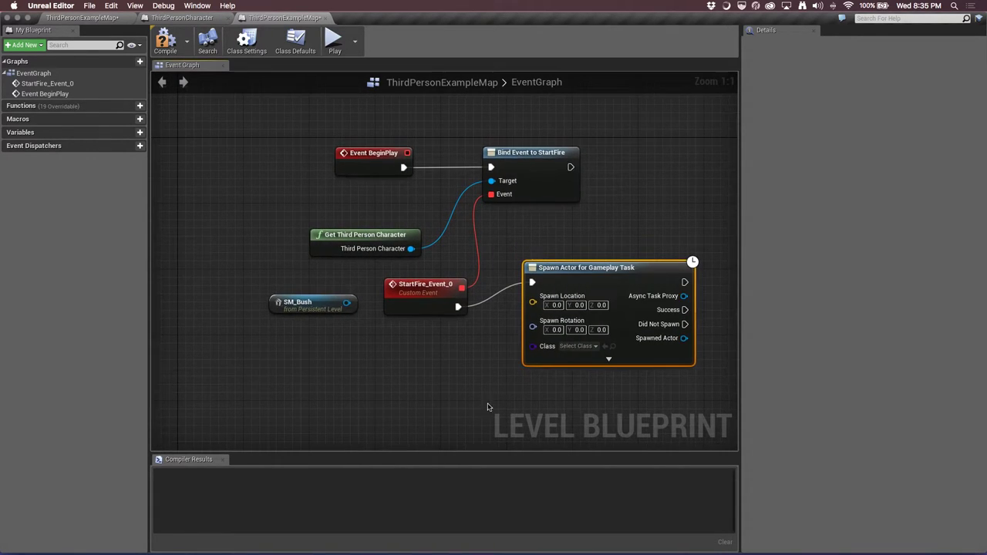
pyautogui.moveTo(487, 407); pyautogui.dragTo(480, 409, button='right')
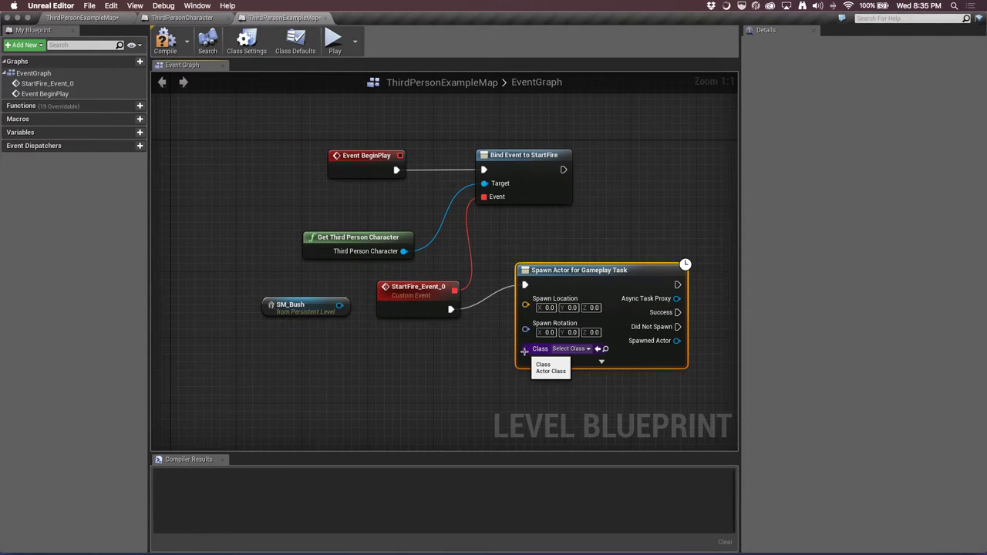
# Set the spawn node's Class to Blueprint_Effect_Fire, discarding the stray Cast node
pyautogui.moveTo(524, 351); pyautogui.dragTo(443, 367)
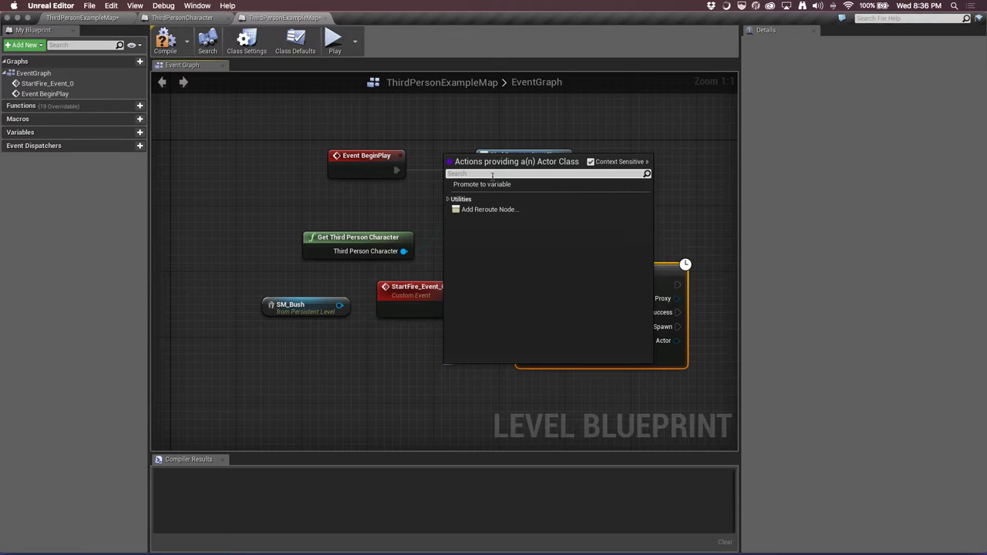
pyautogui.write('blue')
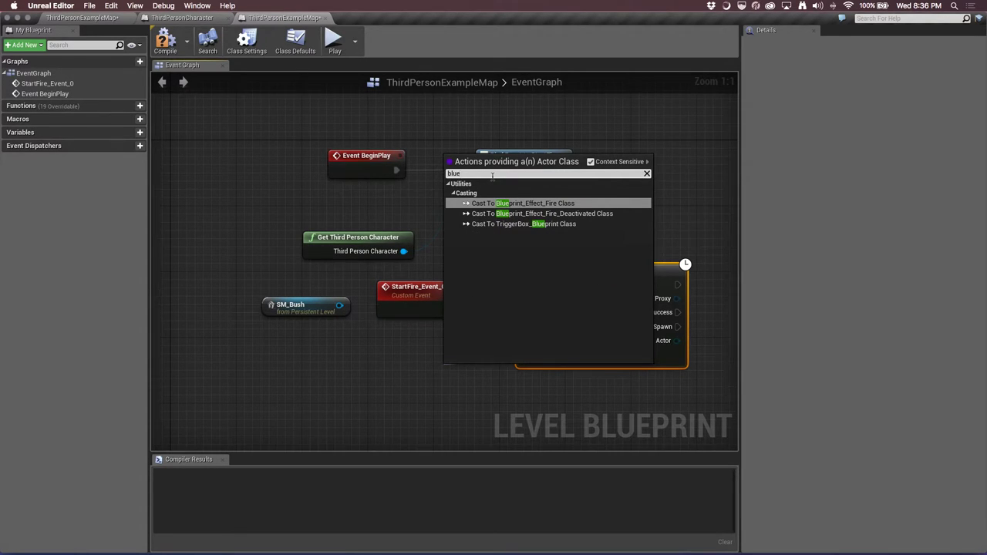
pyautogui.press('Return')
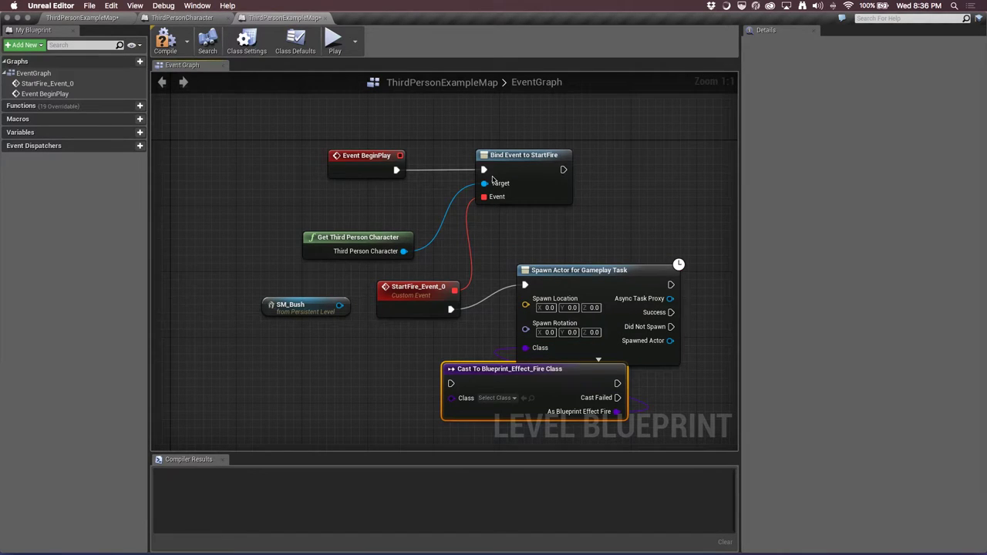
pyautogui.moveTo(503, 371); pyautogui.dragTo(395, 370)
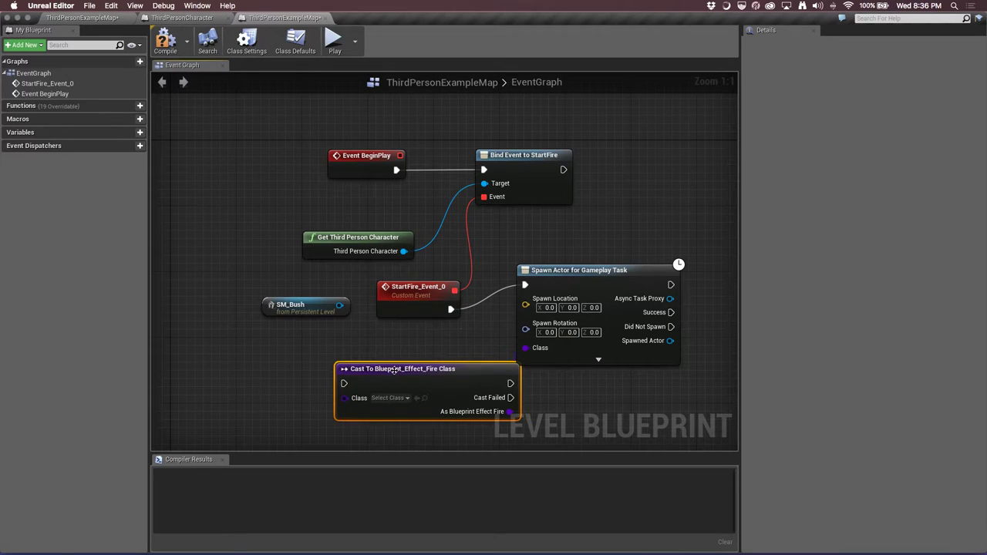
pyautogui.press('Delete')
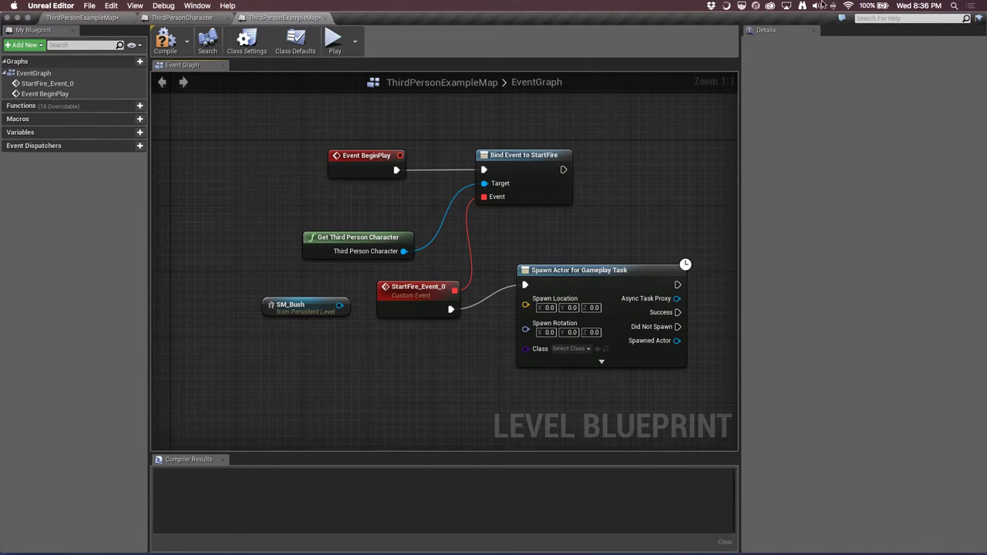
pyautogui.click(624, 270)
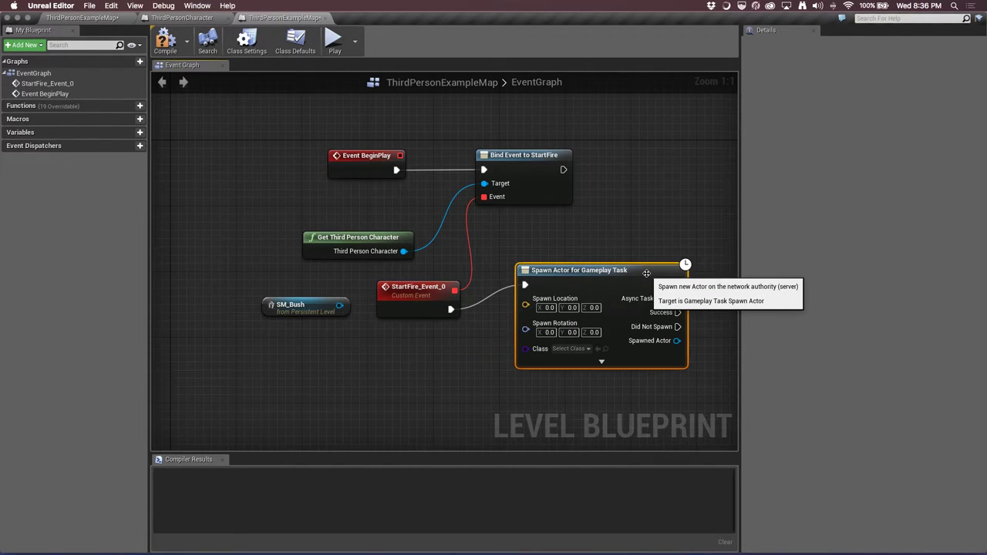
pyautogui.click(585, 349)
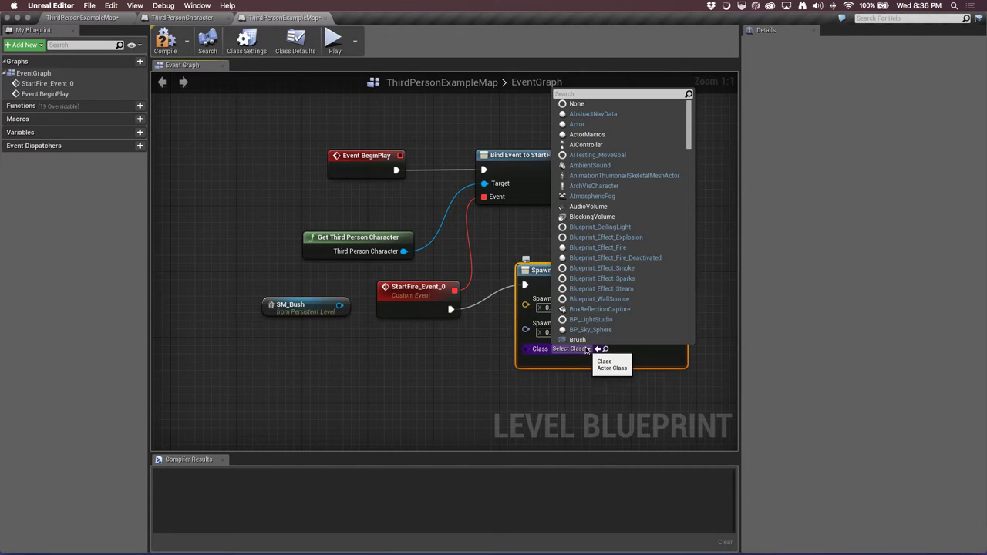
pyautogui.click(608, 248)
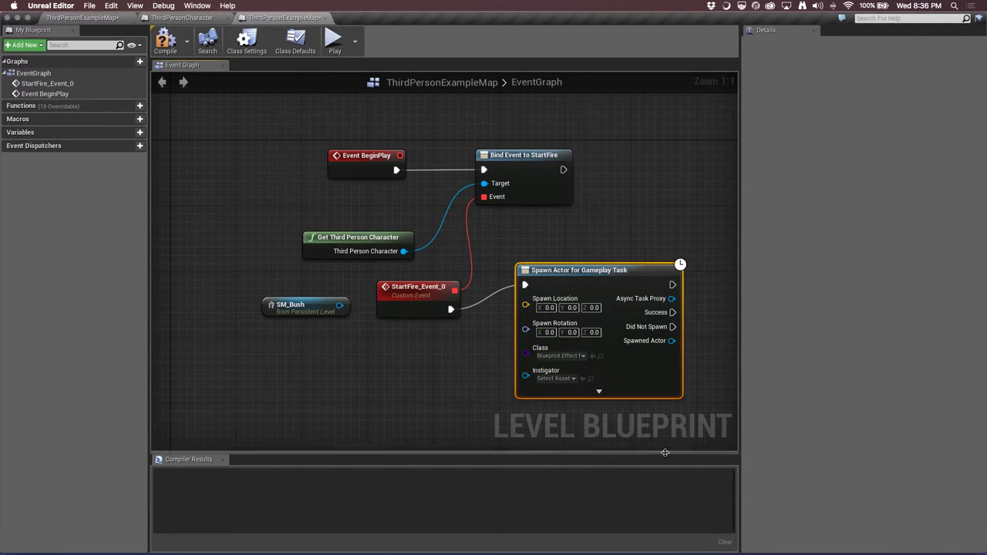
pyautogui.moveTo(598, 272)
pyautogui.mouseDown()
pyautogui.moveTo(607, 257)
pyautogui.moveTo(611, 263)
pyautogui.mouseUp()
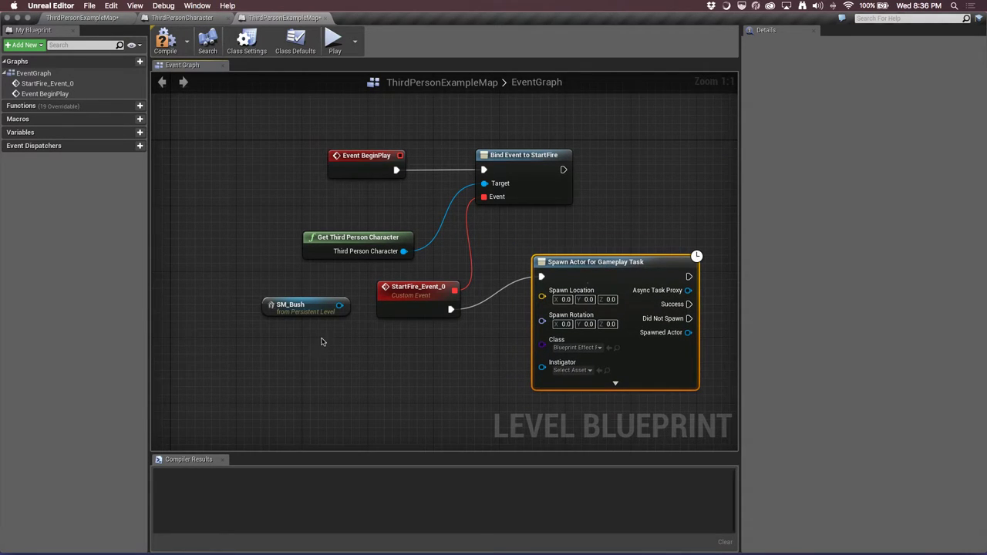
# Move the SM_Bush reference node below the StartFire event
pyautogui.click(279, 305)
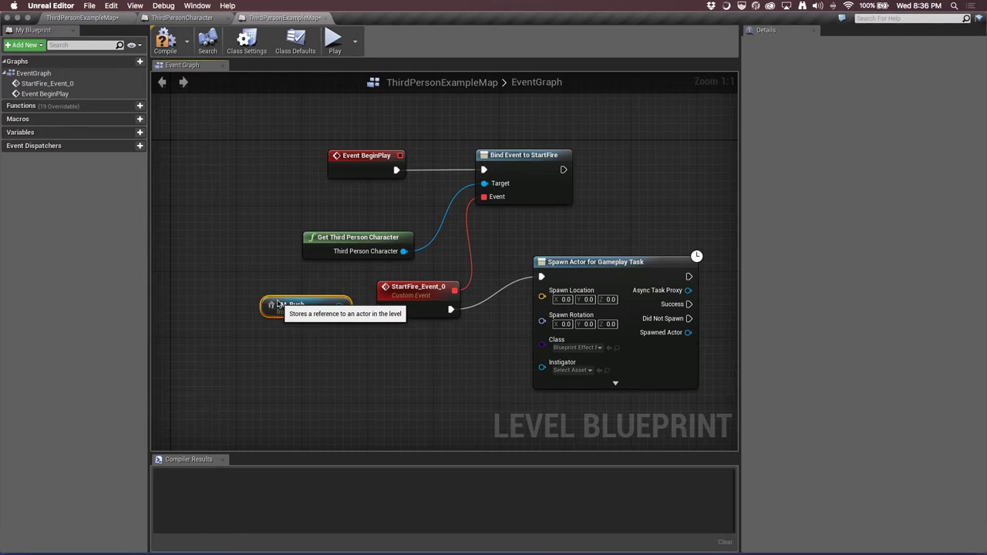
pyautogui.moveTo(278, 304); pyautogui.dragTo(351, 362)
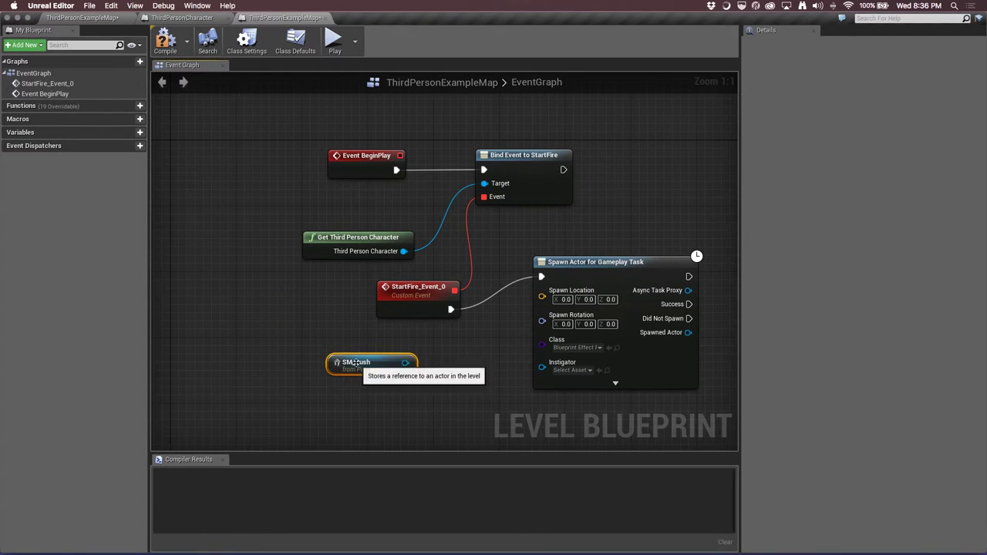
pyautogui.moveTo(359, 362); pyautogui.dragTo(300, 353)
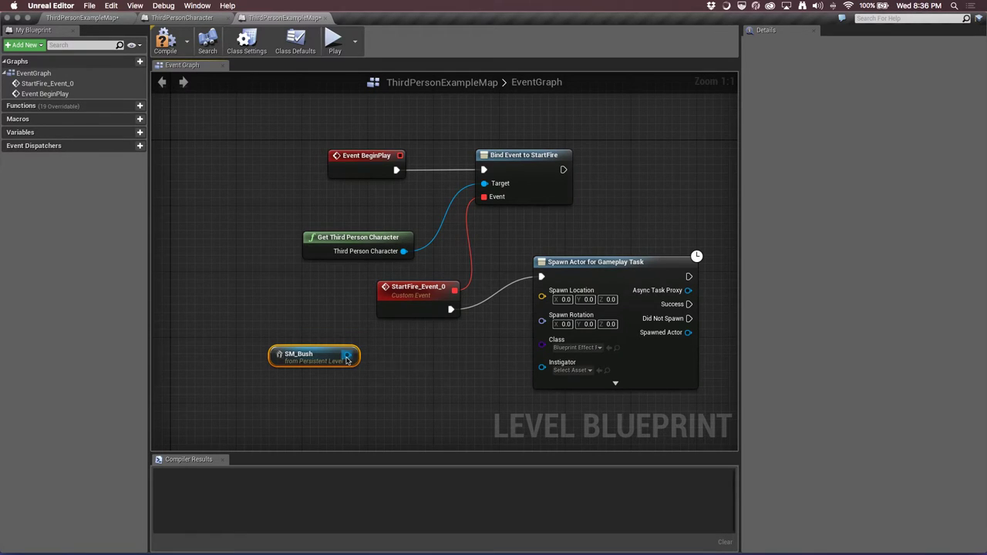
# Add a GetActorLocation node targeting SM_Bush and place it under the bush reference
pyautogui.moveTo(348, 355); pyautogui.dragTo(422, 380)
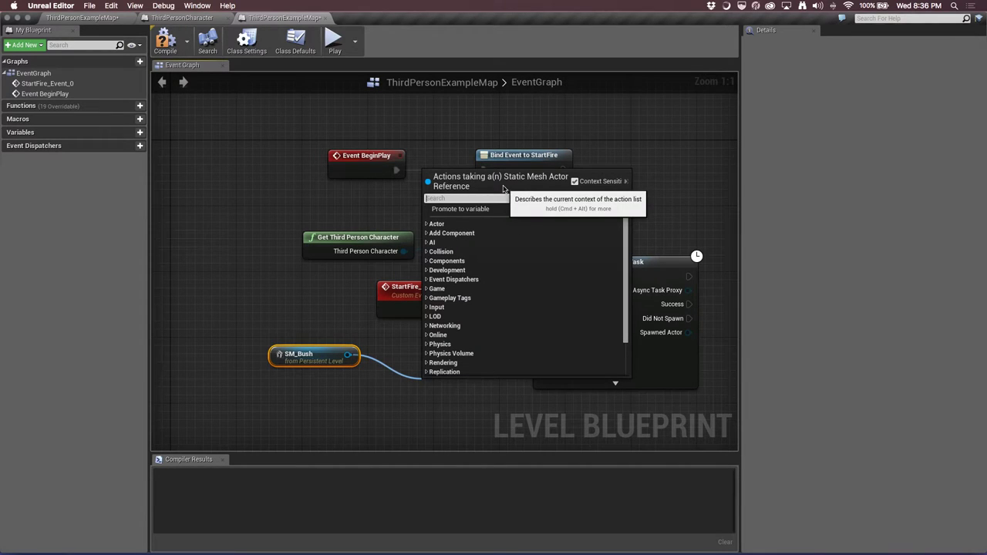
pyautogui.write('get tran')
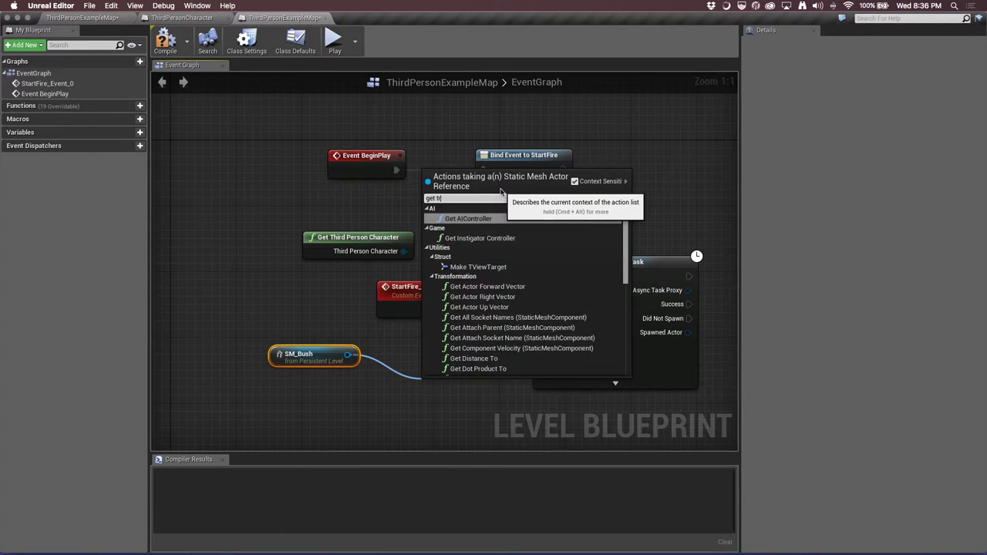
pyautogui.press('BackSpace')
pyautogui.press('BackSpace')
pyautogui.press('BackSpace')
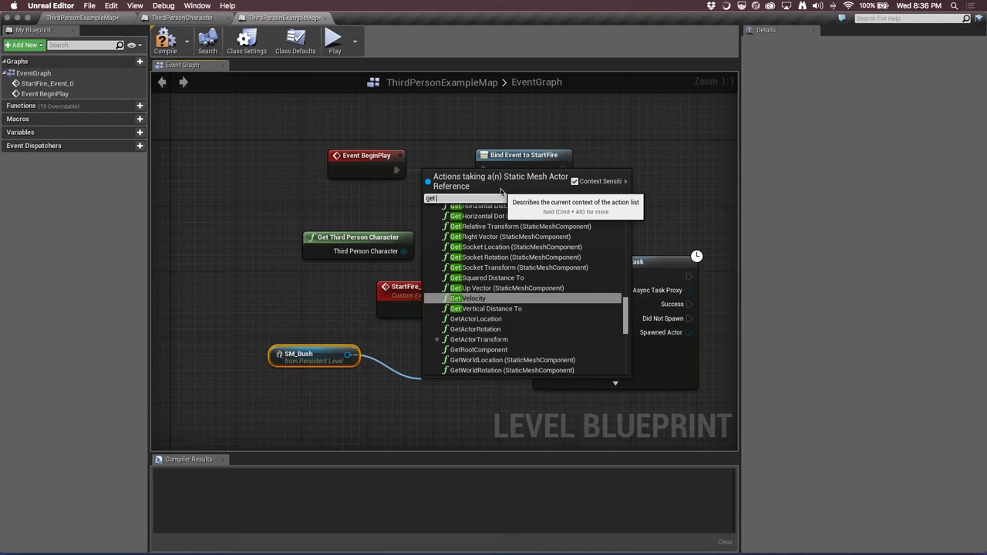
pyautogui.write('trans')
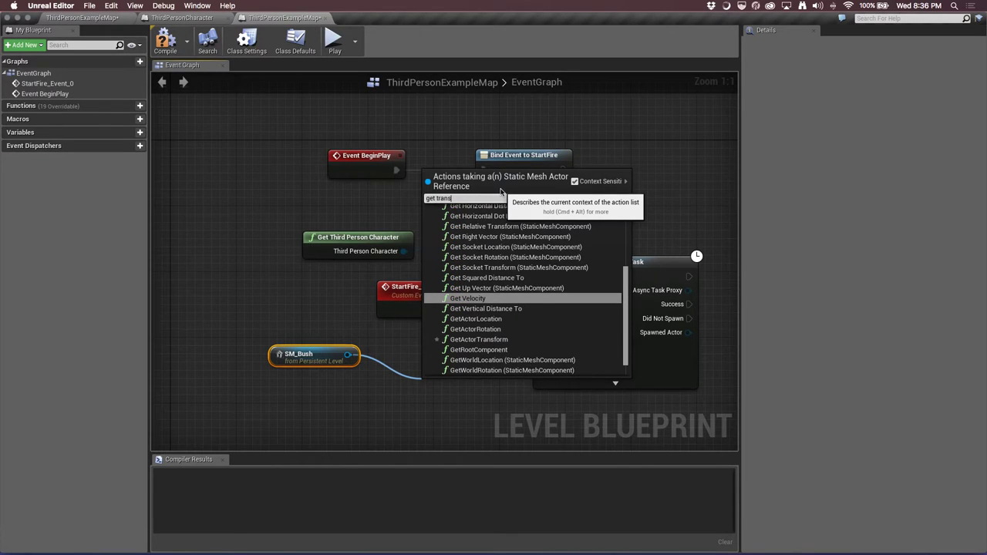
pyautogui.press('BackSpace')
pyautogui.press('BackSpace')
pyautogui.press('BackSpace')
pyautogui.press('BackSpace')
pyautogui.press('BackSpace')
pyautogui.write('actor')
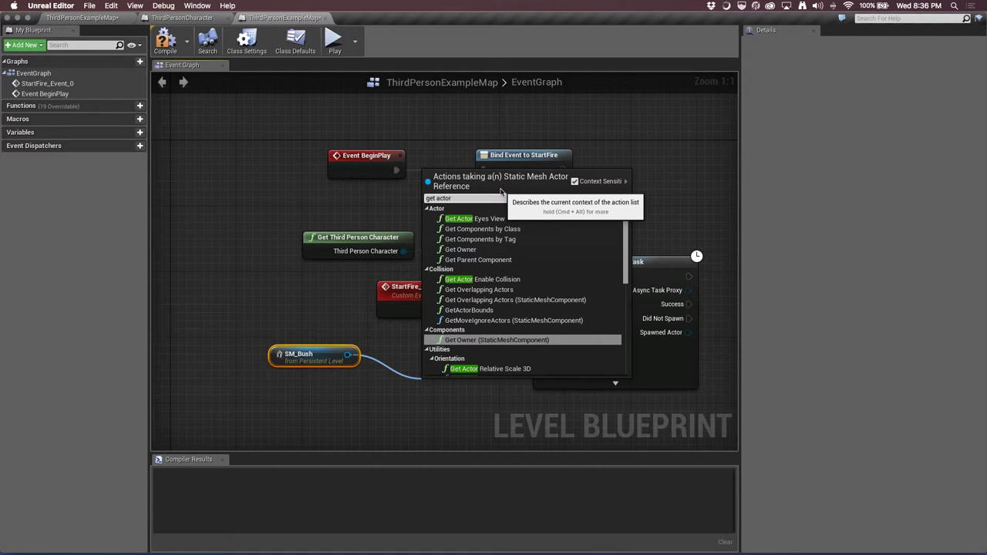
pyautogui.write(' tra')
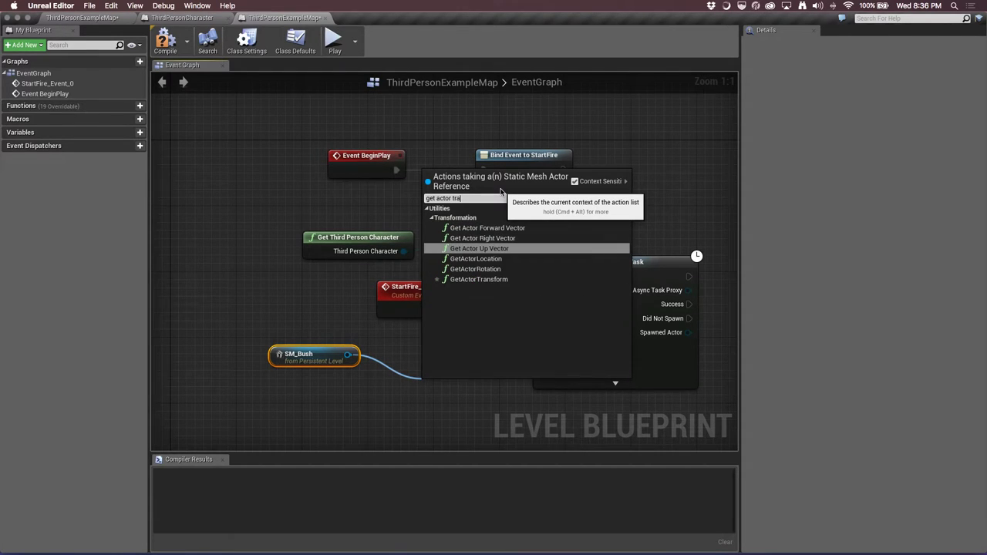
pyautogui.press('Down')
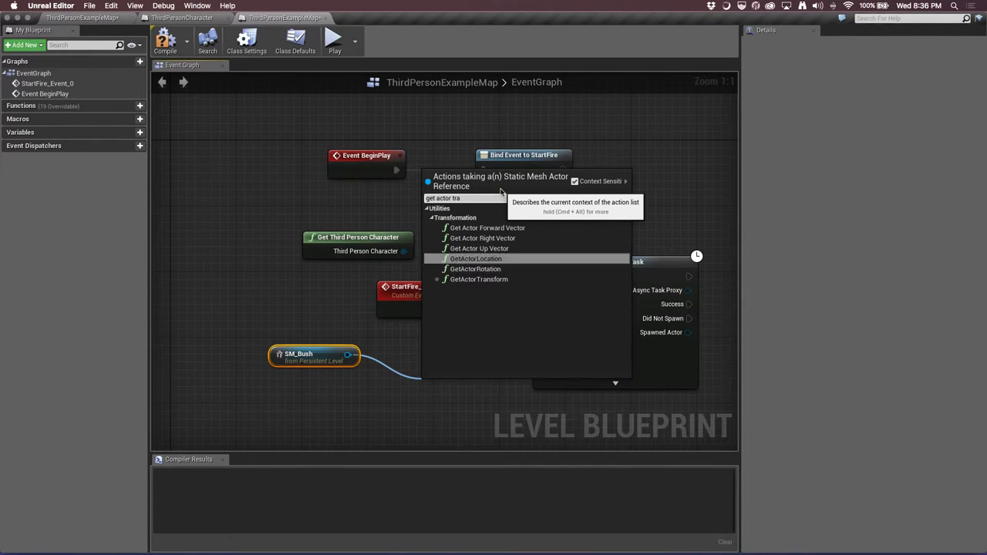
pyautogui.press('Down')
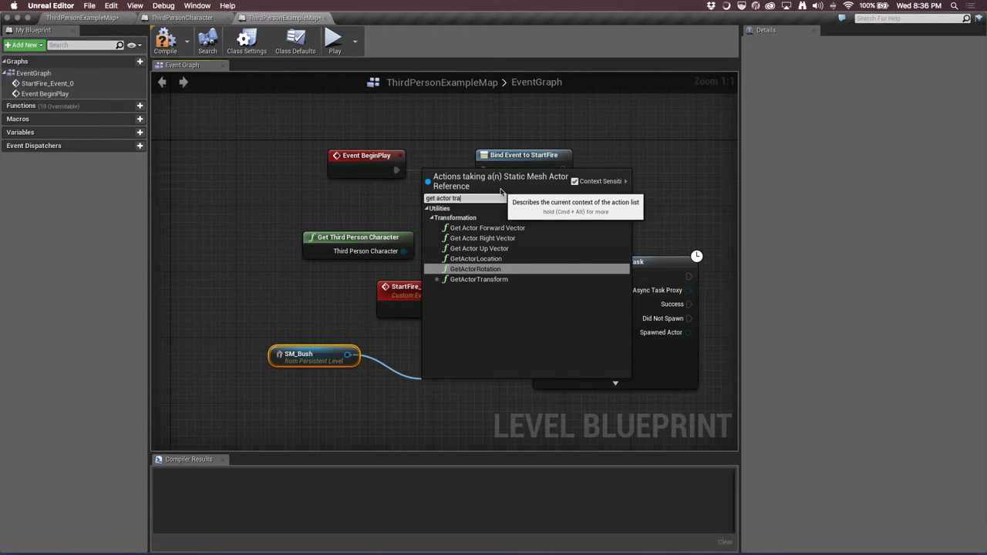
pyautogui.press('Up')
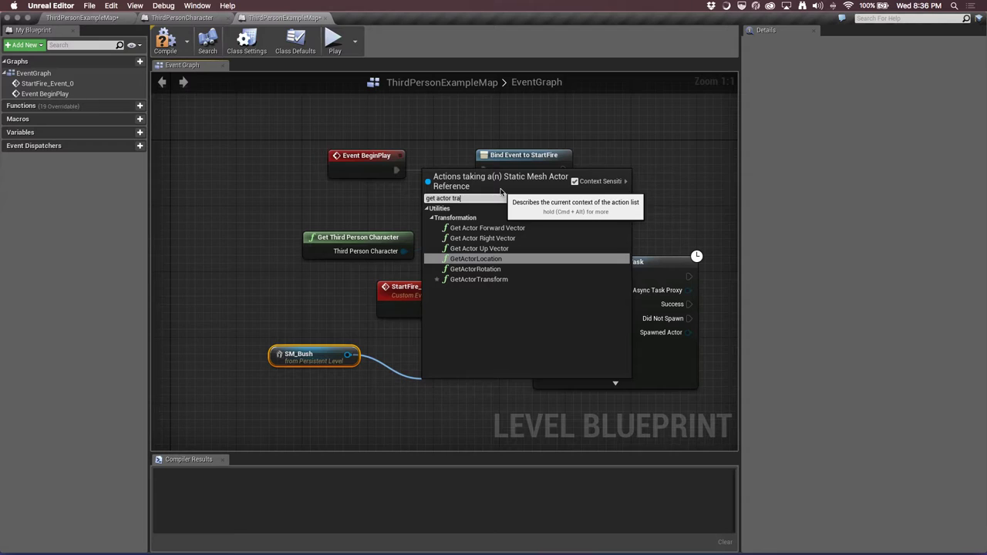
pyautogui.press('Return')
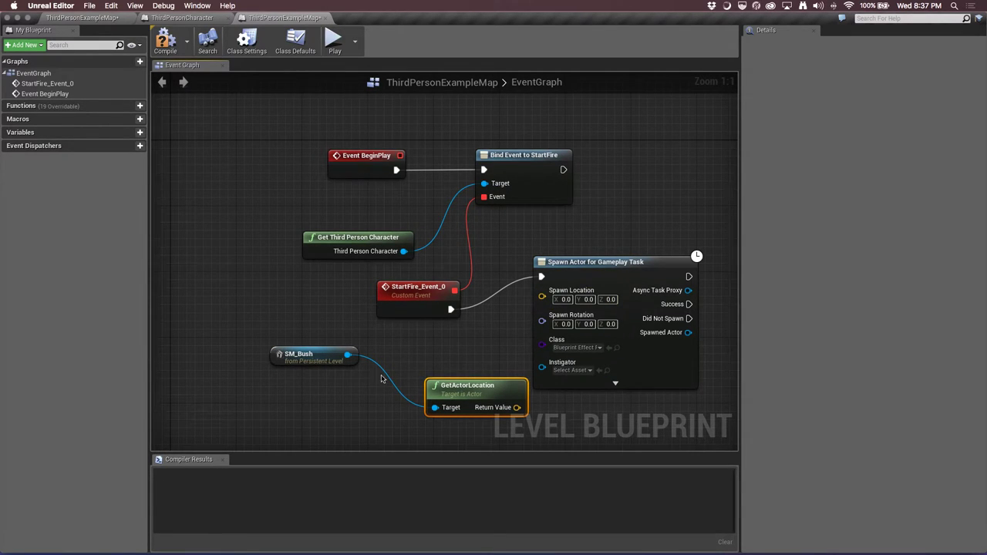
pyautogui.moveTo(461, 393); pyautogui.dragTo(420, 385)
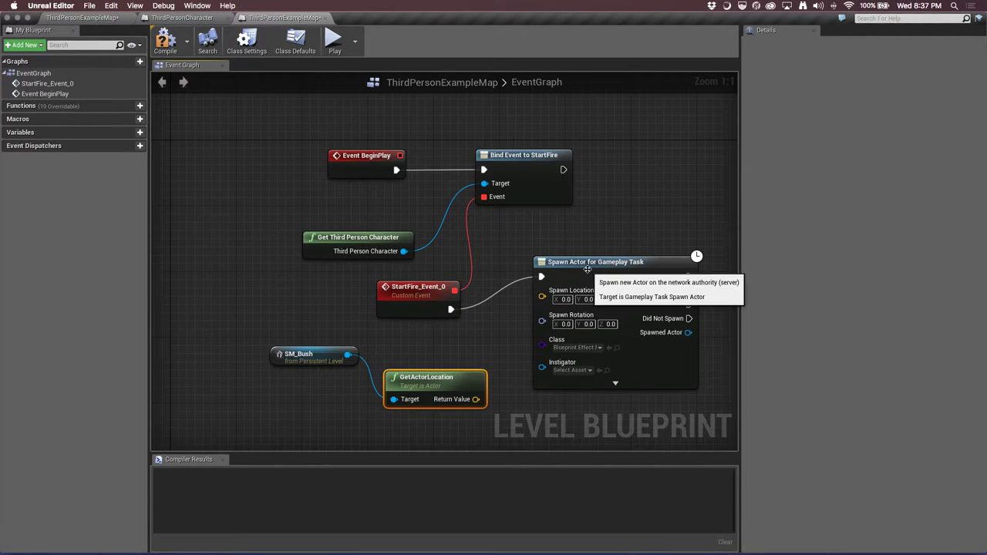
pyautogui.moveTo(586, 269); pyautogui.dragTo(600, 271)
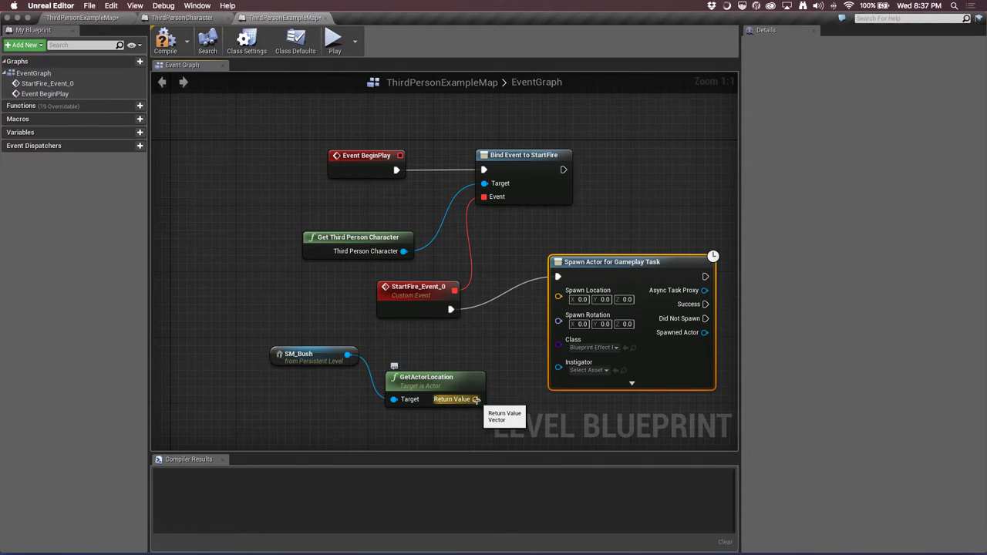
pyautogui.moveTo(476, 399); pyautogui.dragTo(475, 344)
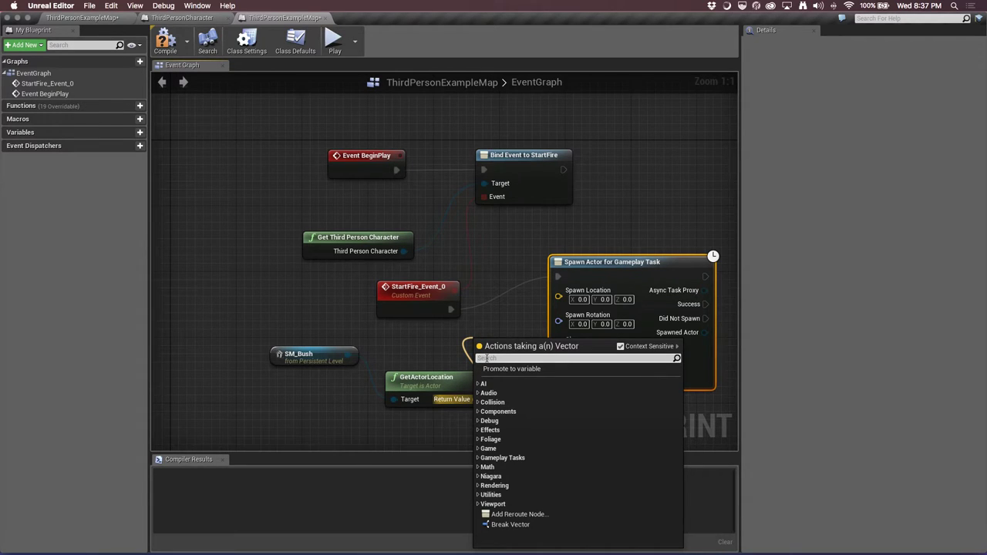
# Add a vector + vector node to the bush location with a Z offset of 100
pyautogui.write('add')
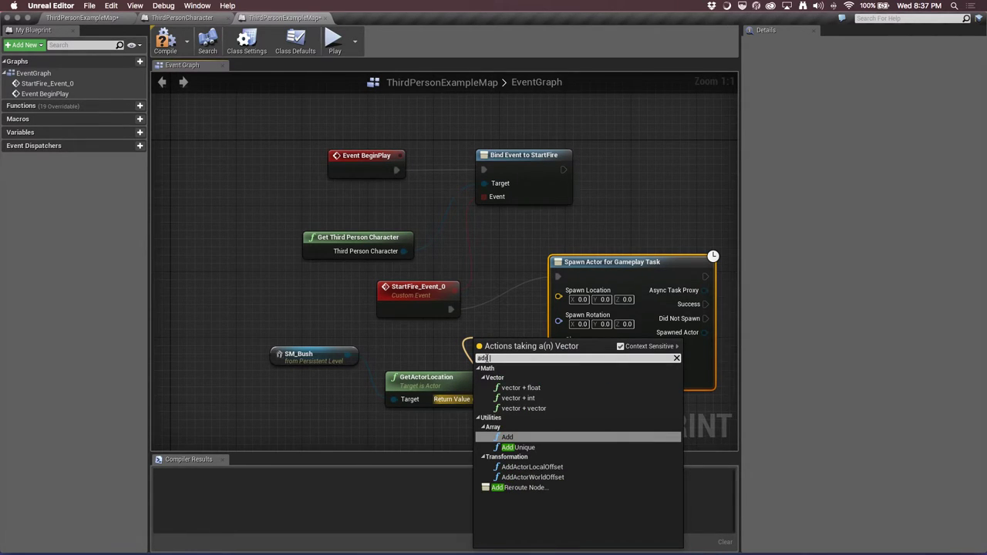
pyautogui.press('Up')
pyautogui.press('Up')
pyautogui.press('Up')
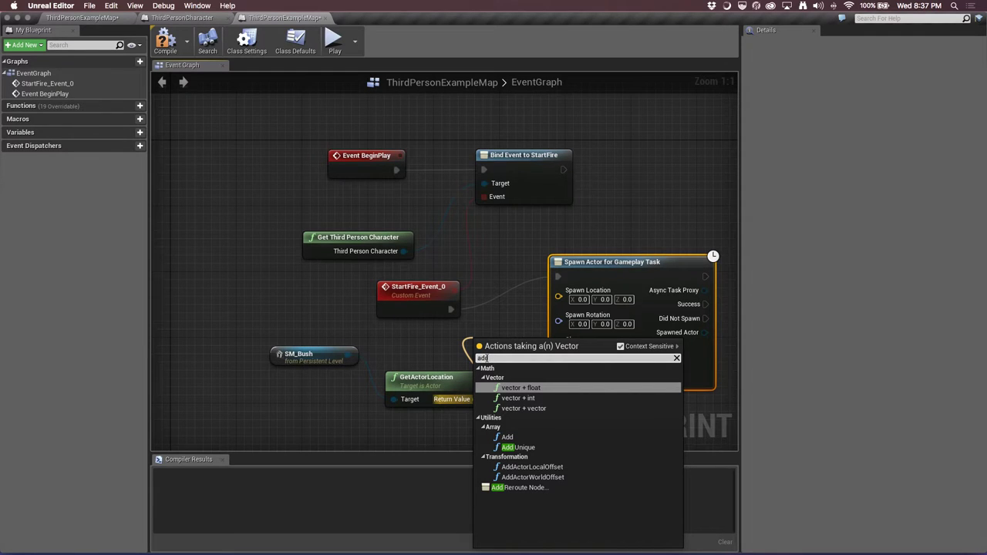
pyautogui.press('Down')
pyautogui.press('Down')
pyautogui.press('Return')
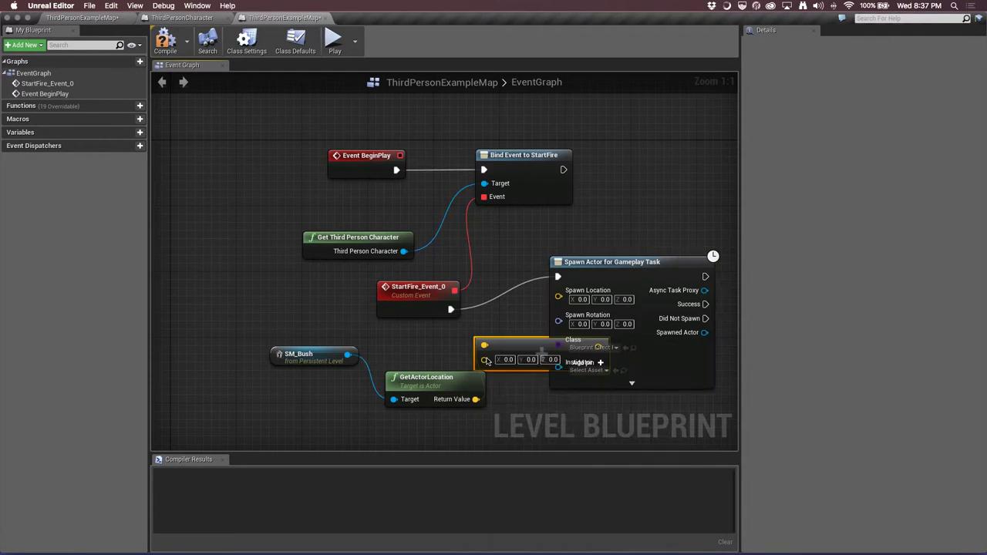
pyautogui.moveTo(408, 378); pyautogui.dragTo(357, 396)
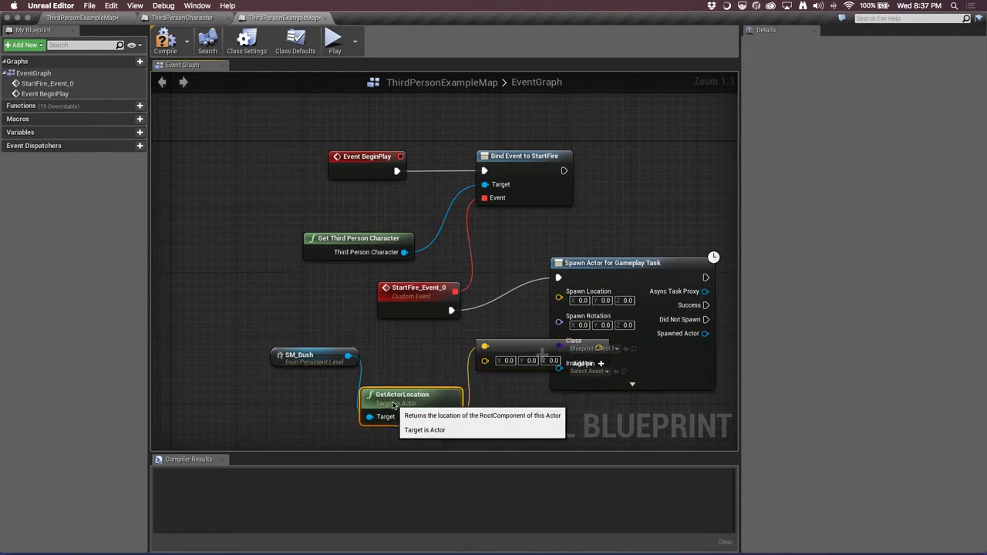
pyautogui.moveTo(572, 347); pyautogui.dragTo(556, 405)
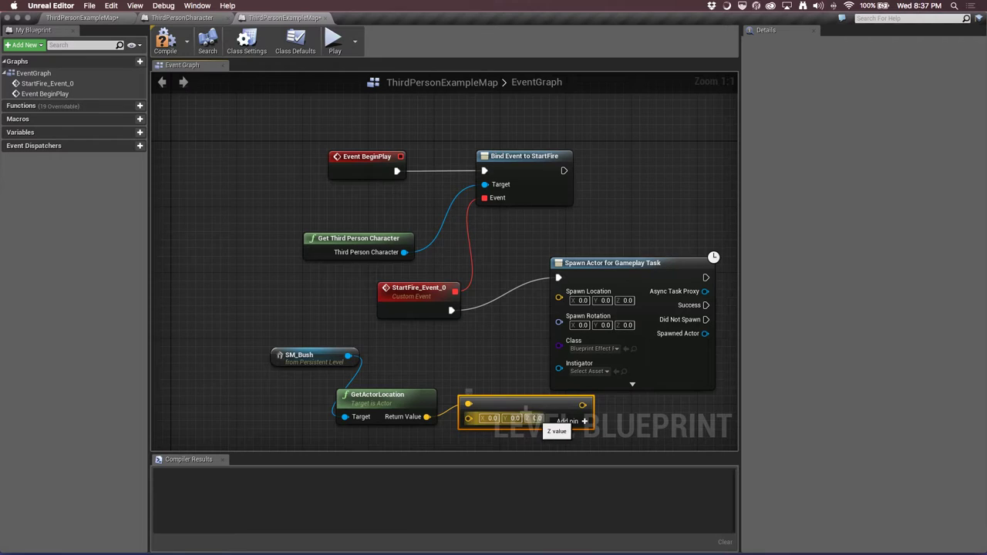
pyautogui.click(537, 418)
pyautogui.write('100')
pyautogui.press('Return')
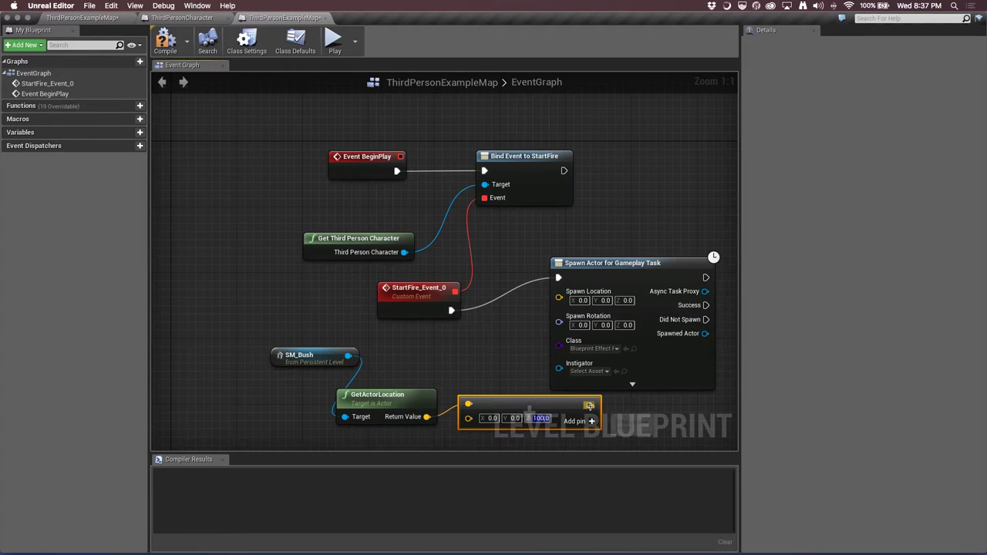
# Feed the raised location into Spawn Location and select the Spawn Actor for Gameplay Task node
pyautogui.moveTo(590, 405); pyautogui.dragTo(555, 298)
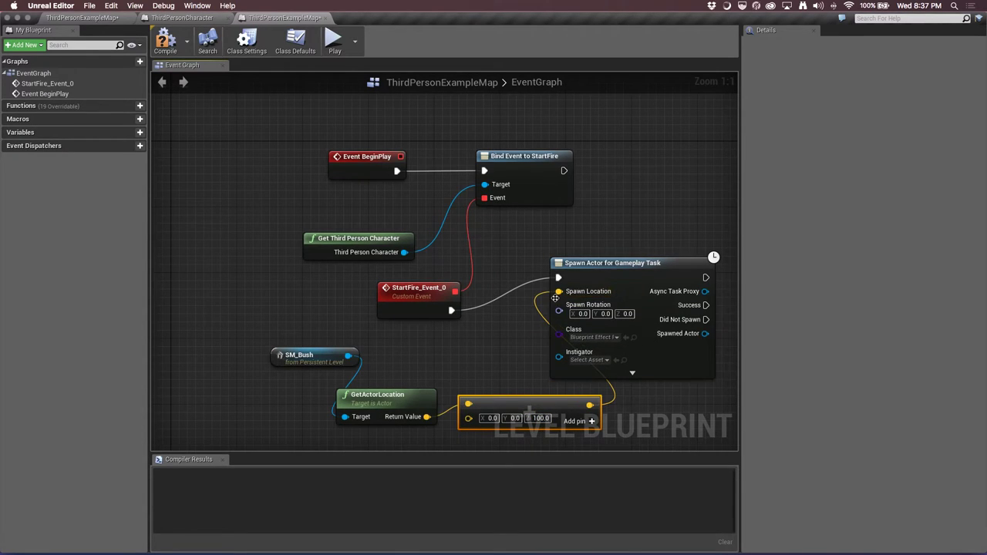
pyautogui.moveTo(300, 357); pyautogui.dragTo(277, 340)
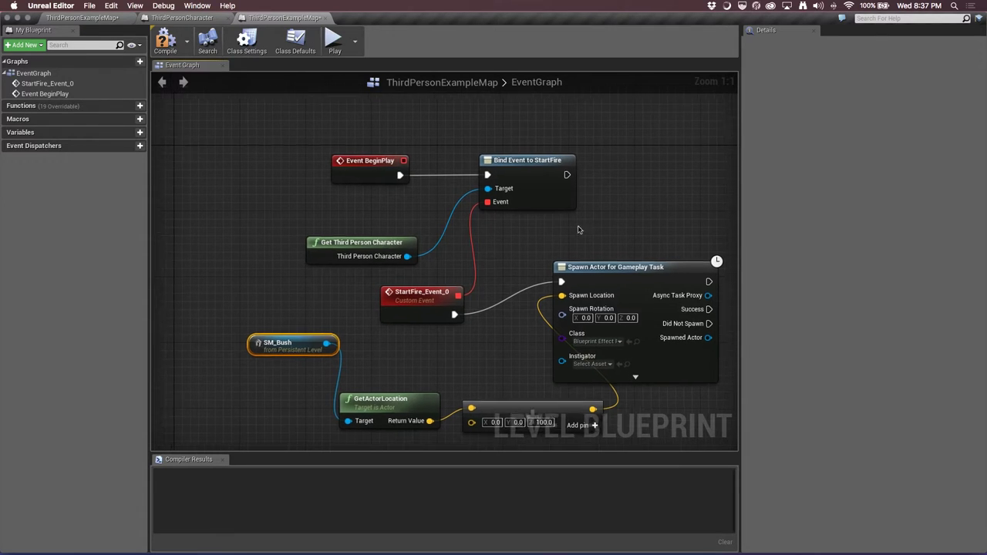
pyautogui.moveTo(559, 247); pyautogui.dragTo(566, 255, button='right')
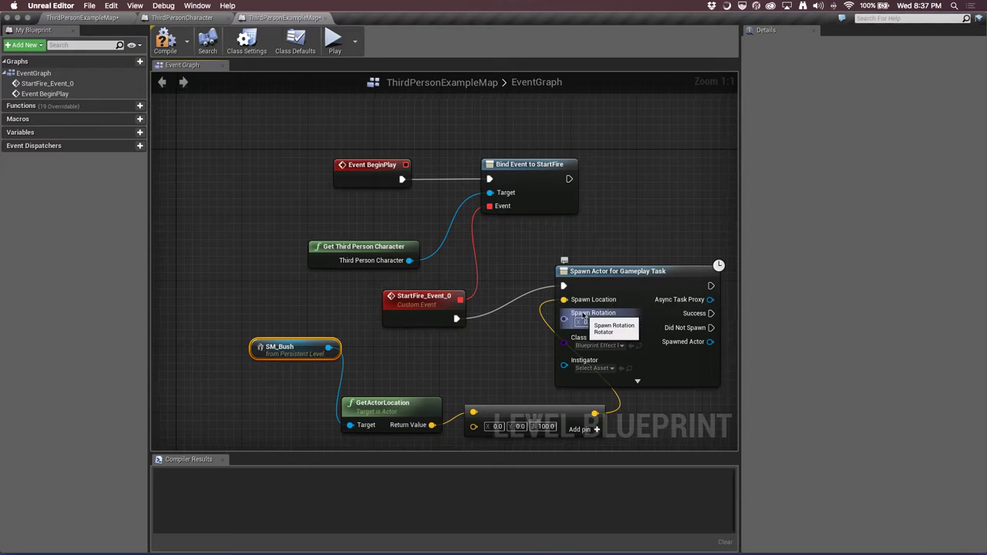
pyautogui.moveTo(570, 316); pyautogui.dragTo(569, 319, button='right')
pyautogui.moveTo(619, 282)
pyautogui.mouseDown()
pyautogui.moveTo(629, 298)
pyautogui.moveTo(619, 256)
pyautogui.mouseUp()
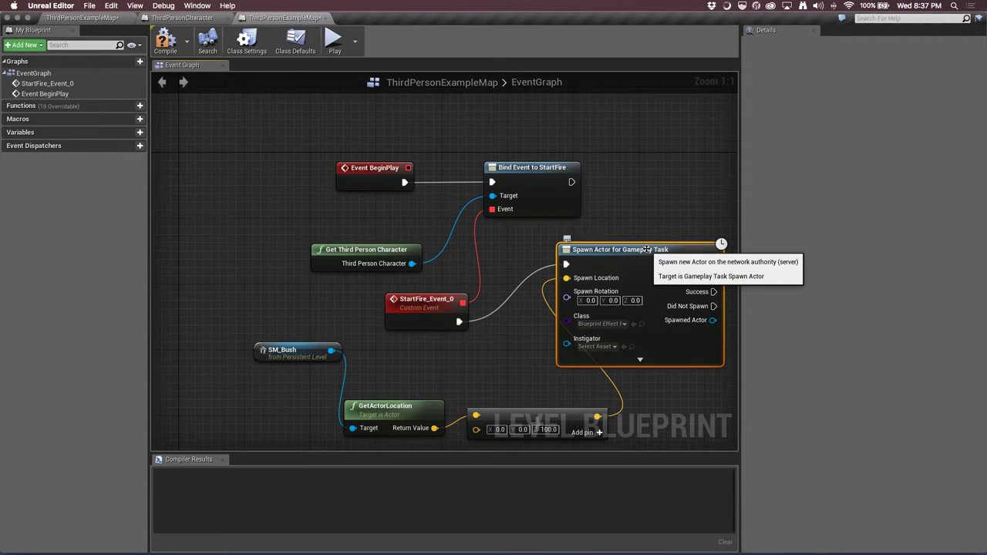
# Replace the gameplay-task node with a SpawnActor from Class node spawning Blueprint_Effect_Fire
pyautogui.press('Delete')
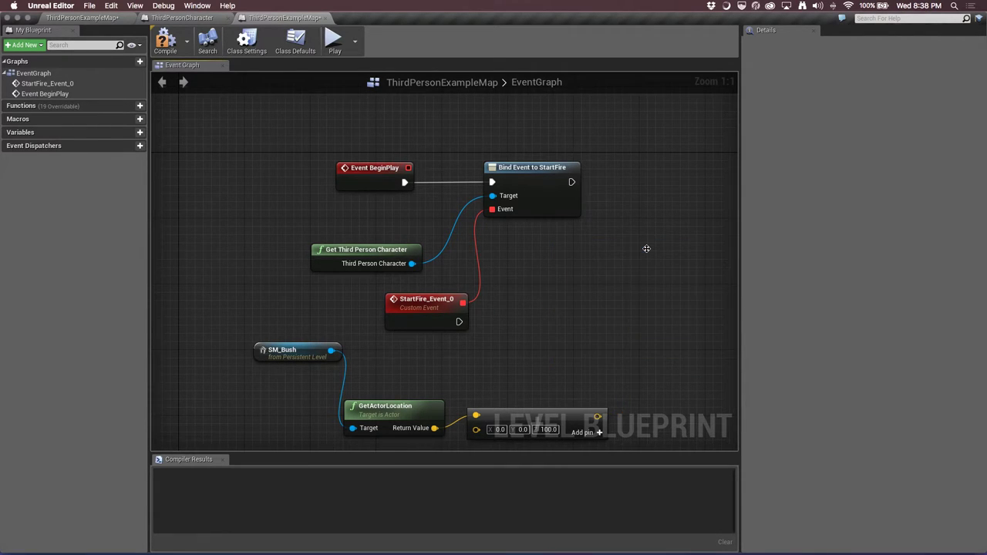
pyautogui.rightClick(529, 295)
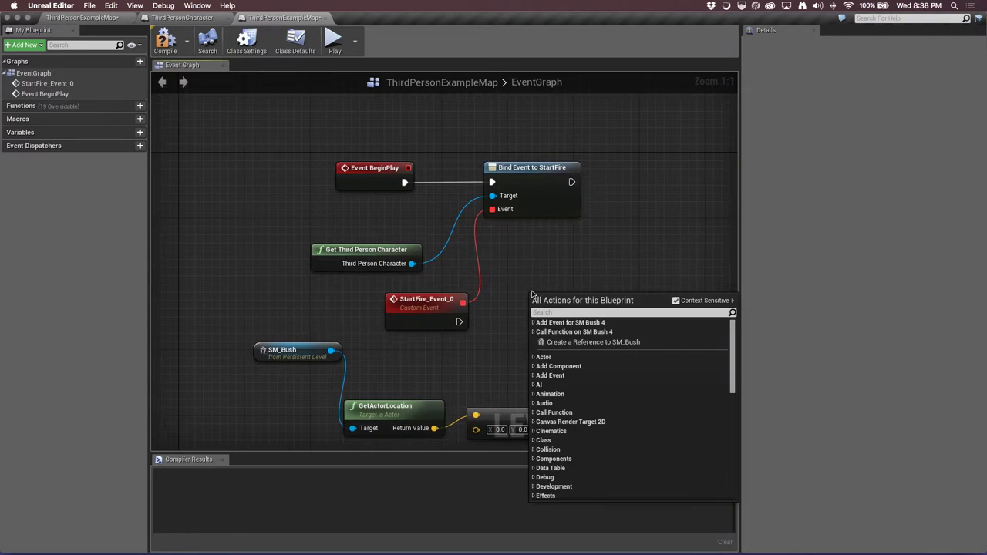
pyautogui.write('spawn actor')
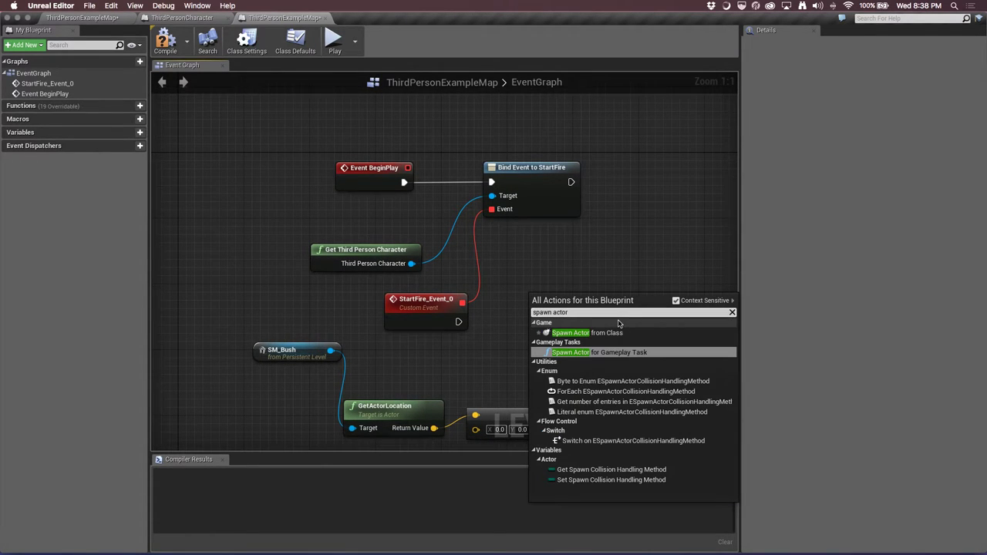
pyautogui.click(615, 332)
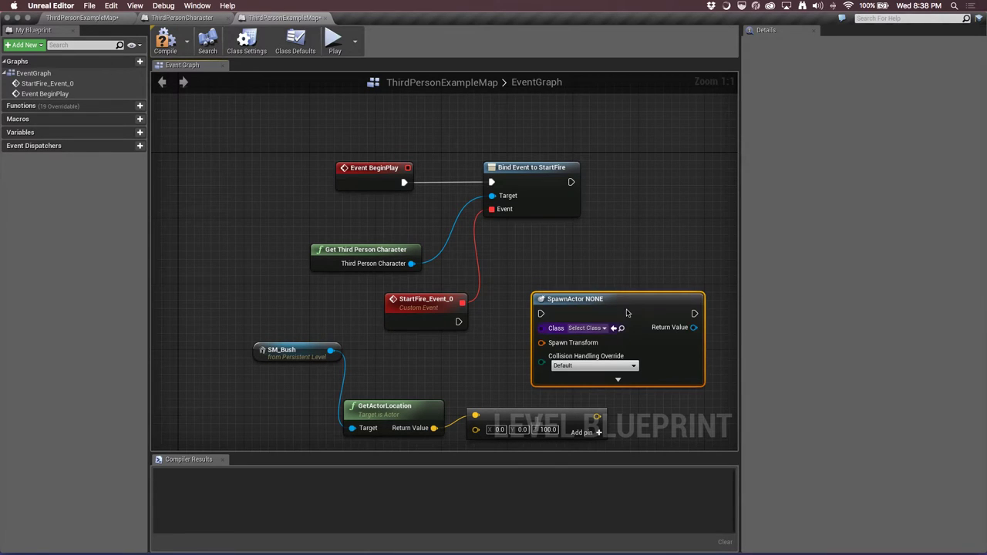
pyautogui.moveTo(625, 298); pyautogui.dragTo(629, 277)
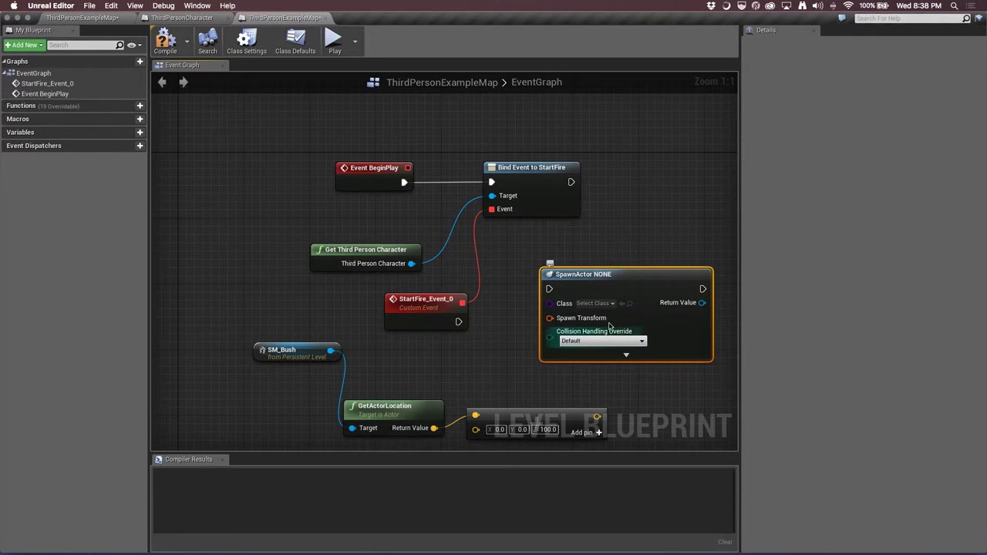
pyautogui.click(605, 303)
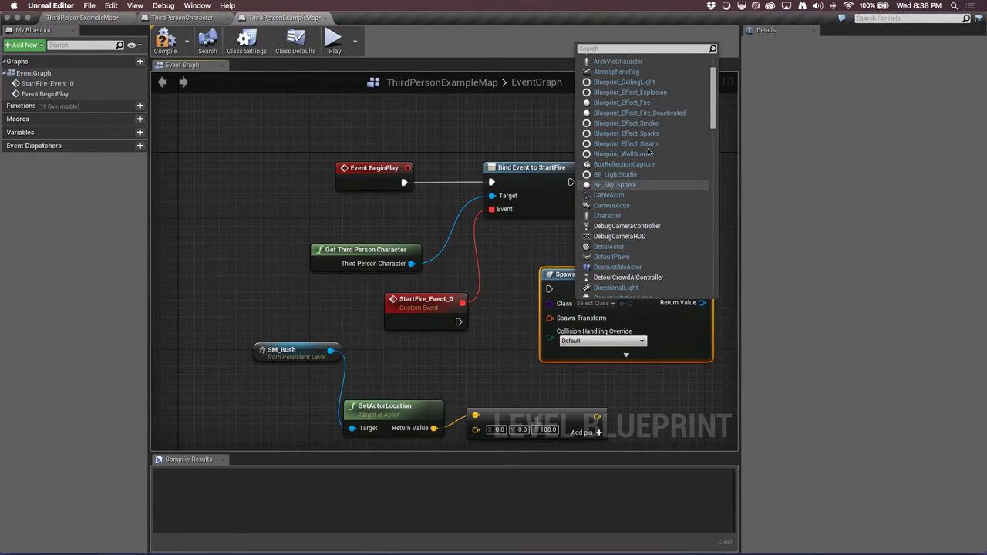
pyautogui.click(648, 110)
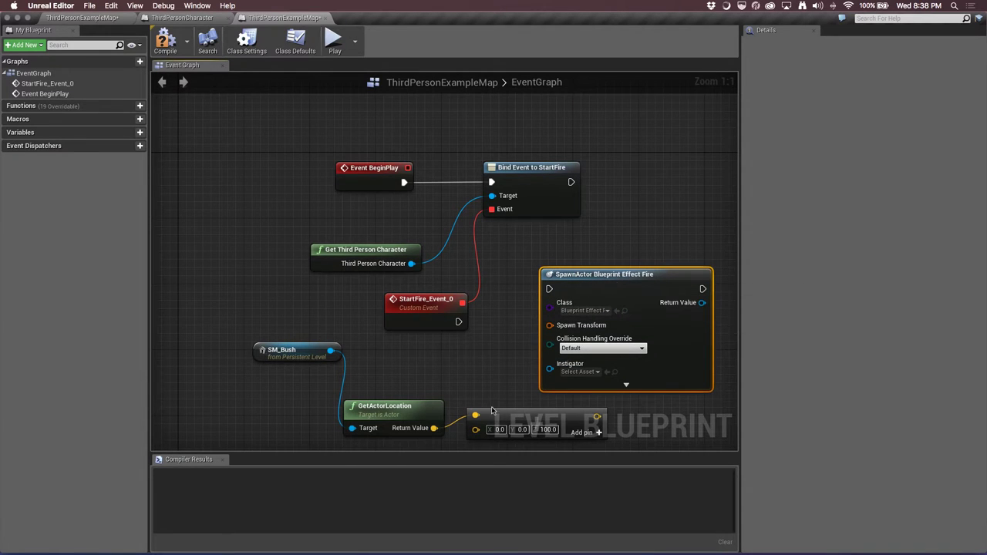
# Split the SpawnActor's Spawn Transform pin into Location, Rotation and Scale
pyautogui.moveTo(596, 416)
pyautogui.mouseDown()
pyautogui.moveTo(572, 394)
pyautogui.moveTo(497, 384)
pyautogui.mouseUp()
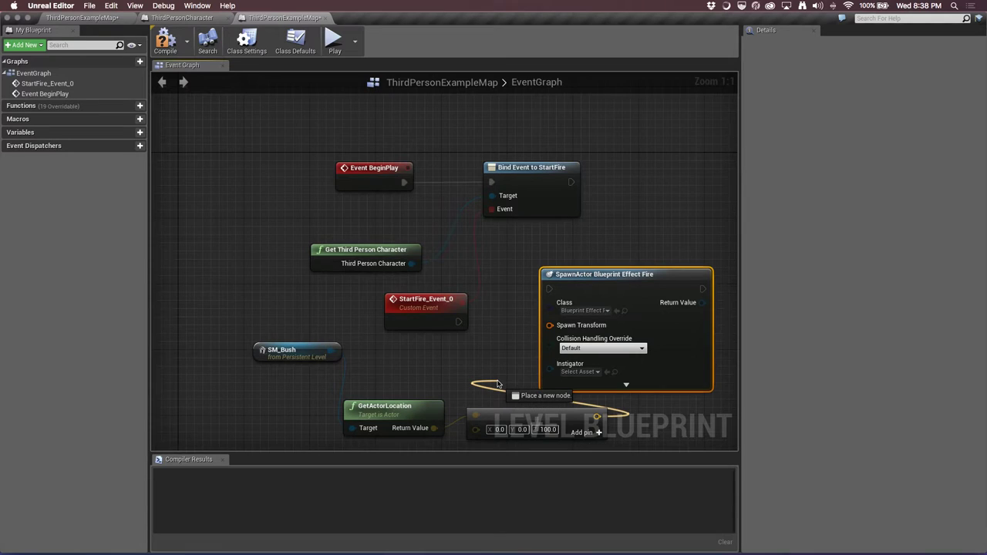
pyautogui.moveTo(497, 384); pyautogui.dragTo(498, 384)
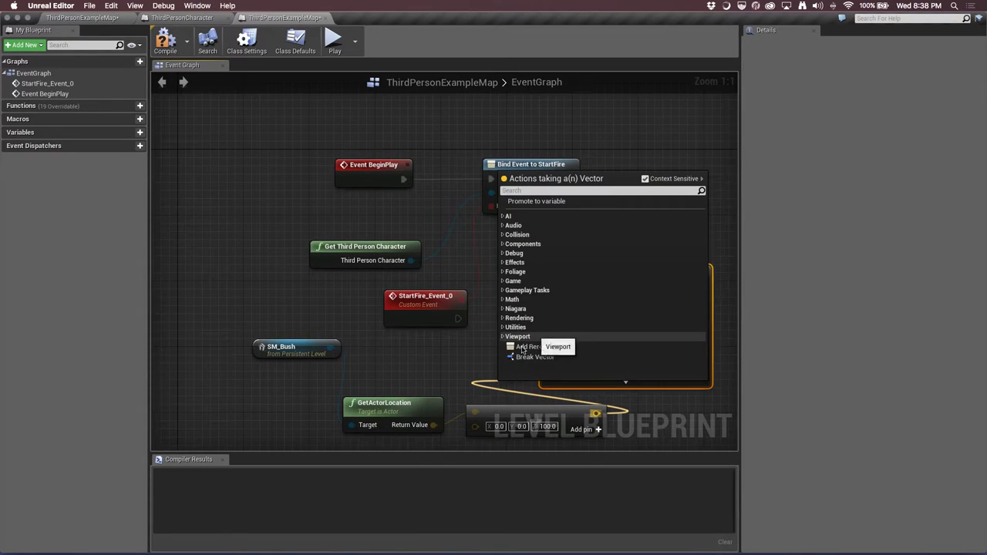
pyautogui.press('Escape')
pyautogui.rightClick(567, 324)
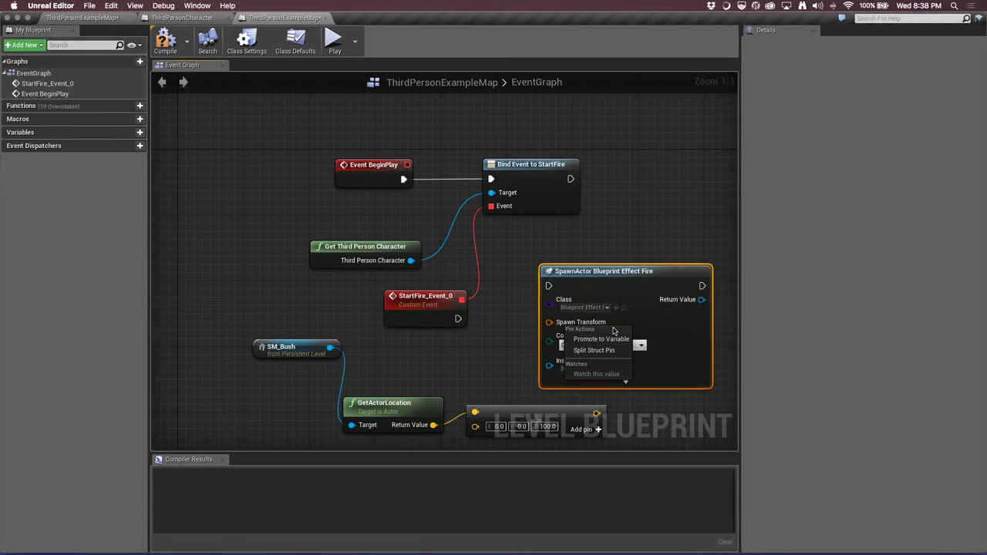
pyautogui.click(595, 350)
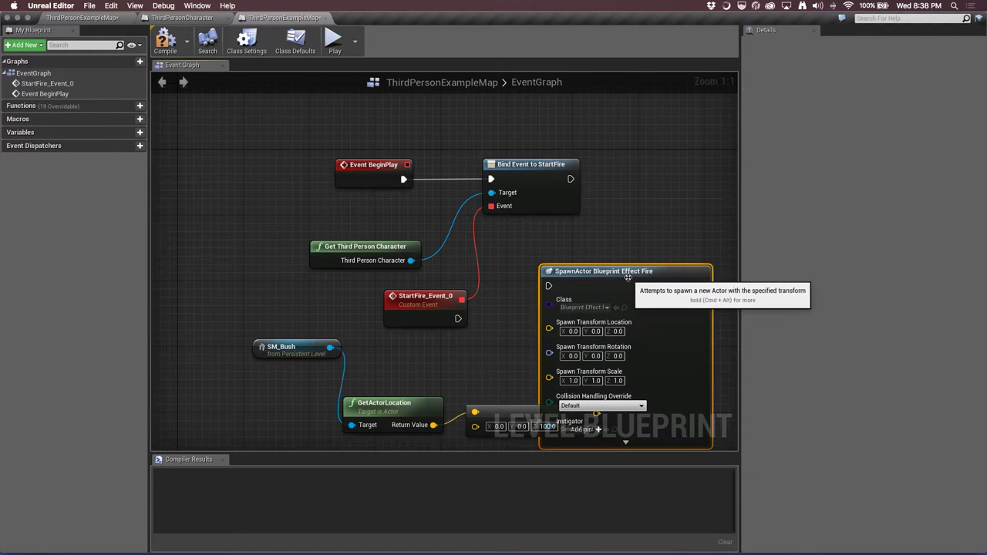
# Wire StartFire_Event_0 into SpawnActor and the offset vector into Spawn Transform Location
pyautogui.moveTo(628, 278); pyautogui.dragTo(668, 246)
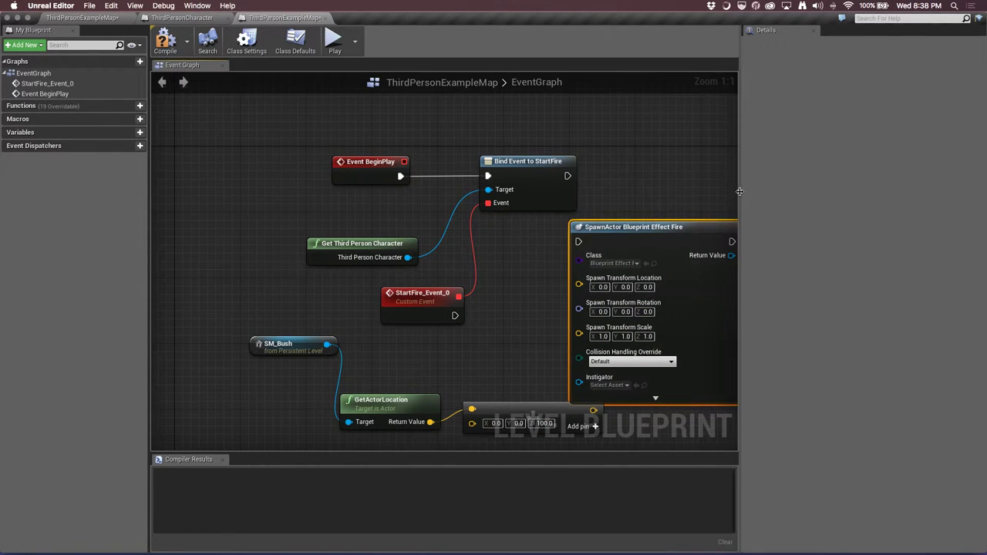
pyautogui.moveTo(740, 194); pyautogui.dragTo(838, 208)
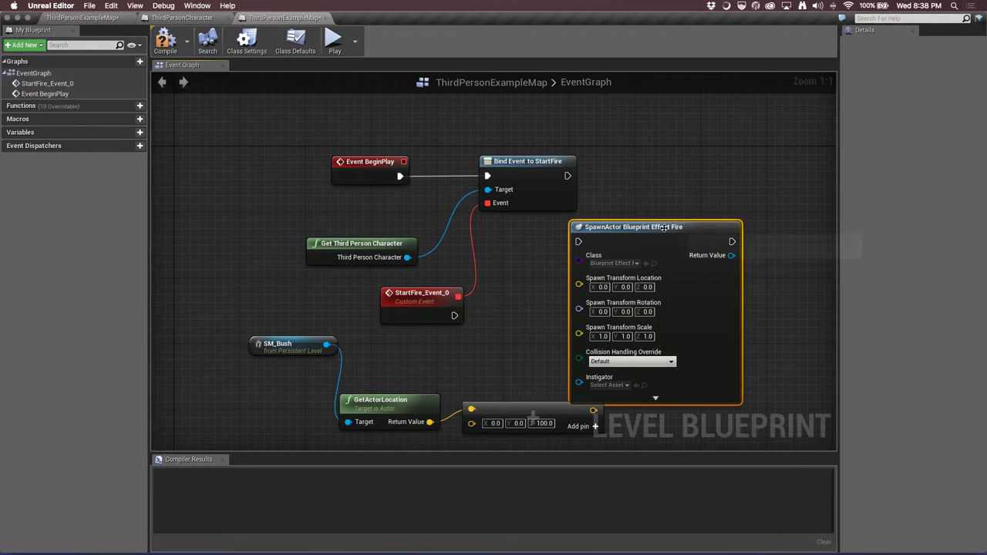
pyautogui.moveTo(663, 231); pyautogui.dragTo(728, 165)
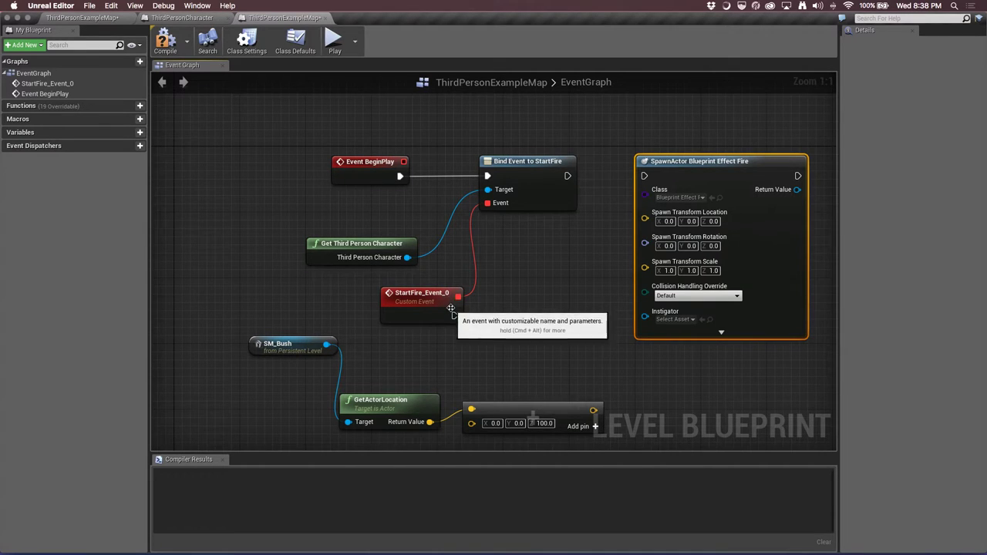
pyautogui.moveTo(454, 315)
pyautogui.mouseDown()
pyautogui.moveTo(644, 174)
pyautogui.moveTo(676, 222)
pyautogui.mouseUp()
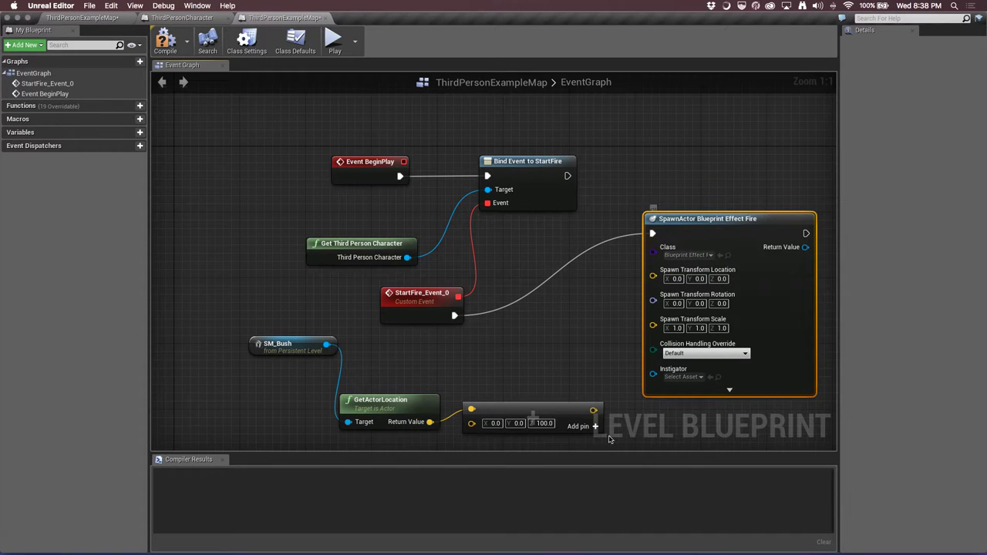
pyautogui.moveTo(593, 410)
pyautogui.mouseDown()
pyautogui.moveTo(613, 330)
pyautogui.moveTo(653, 275)
pyautogui.mouseUp()
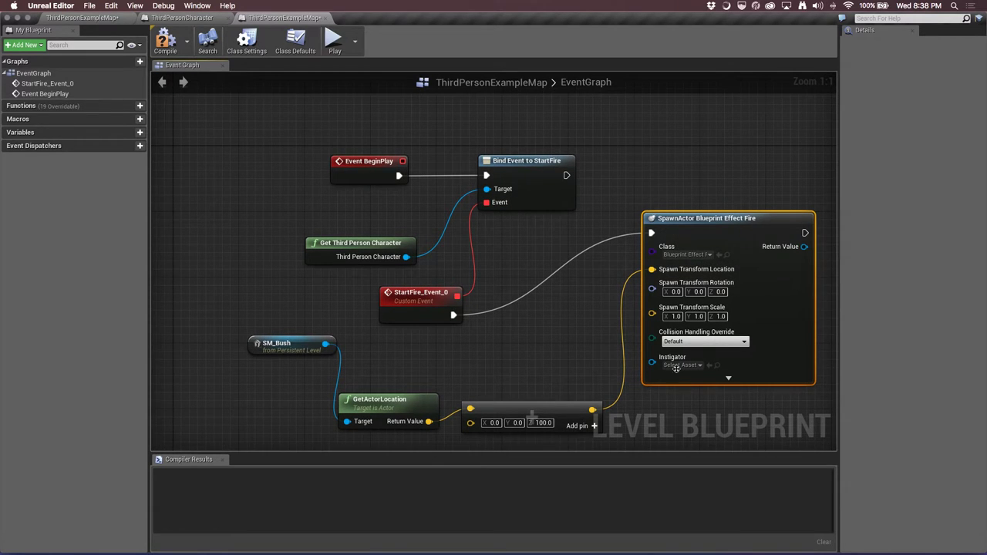
# Compile the level blueprint with F7 and return to ThirdPersonExampleMap
pyautogui.moveTo(694, 324); pyautogui.dragTo(685, 325, button='right')
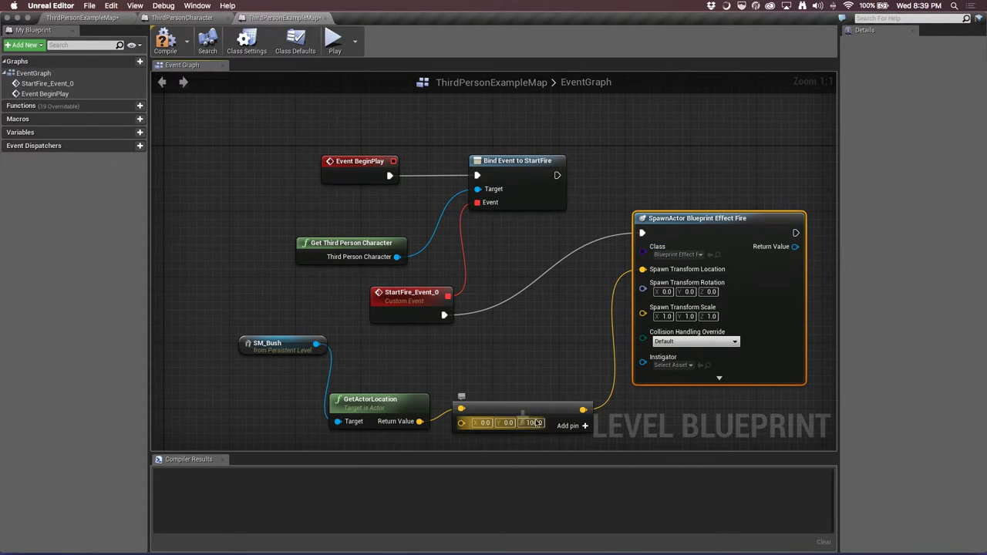
pyautogui.moveTo(524, 300); pyautogui.dragTo(522, 316, button='right')
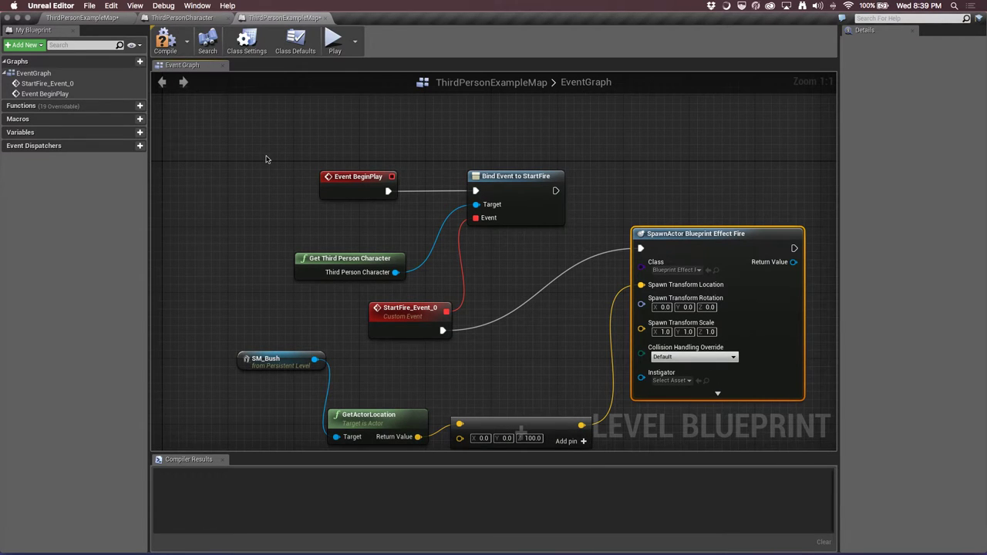
pyautogui.press('F7')
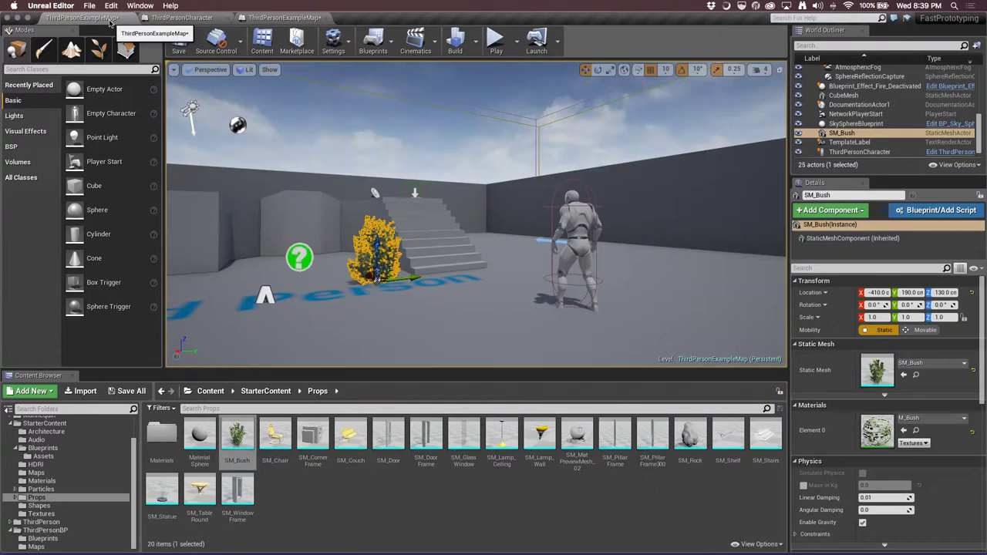
pyautogui.click(110, 20)
# Play the level, run the character around SM_Bush to watch the fire spawn on it, then stop playing
pyautogui.click(510, 40)
pyautogui.press('w')
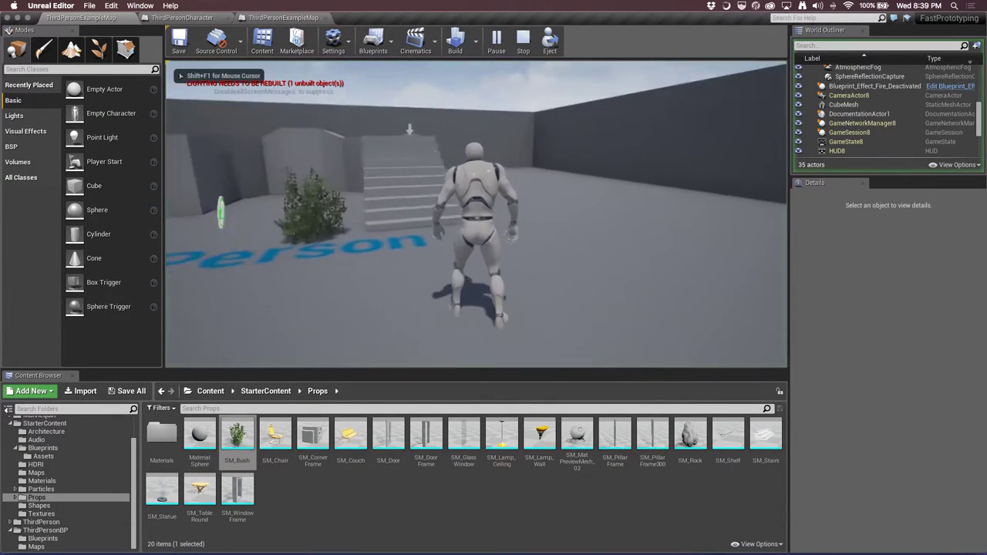
pyautogui.press('w')
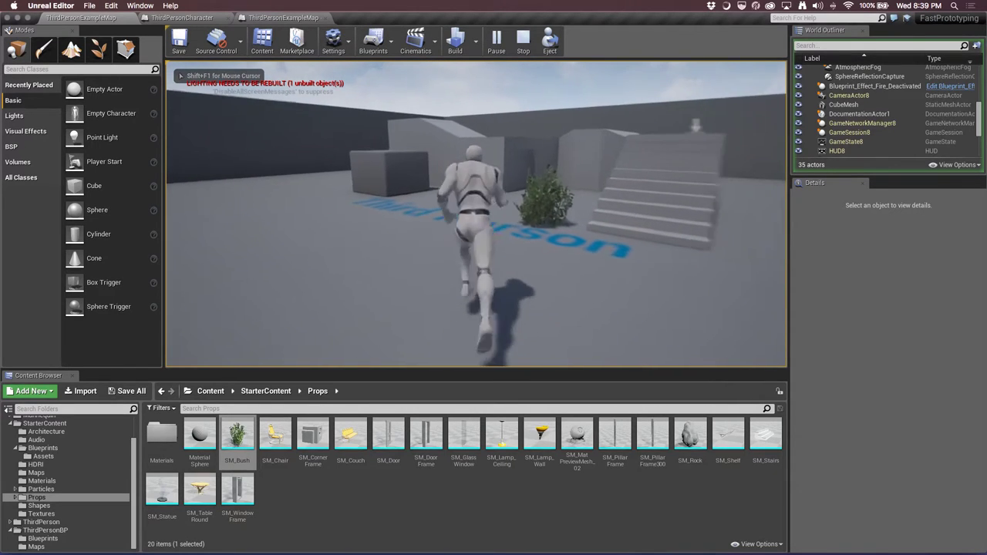
pyautogui.press('w')
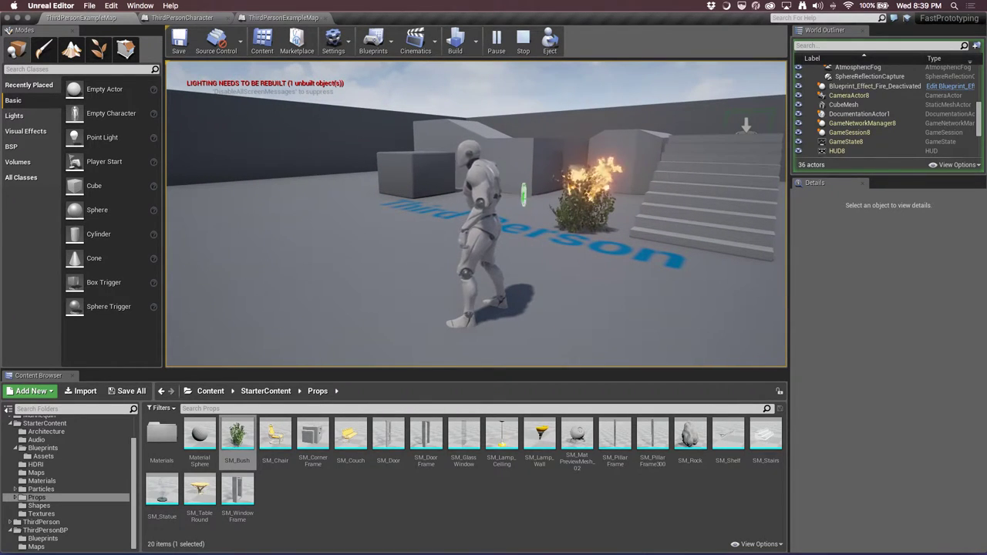
pyautogui.press('s')
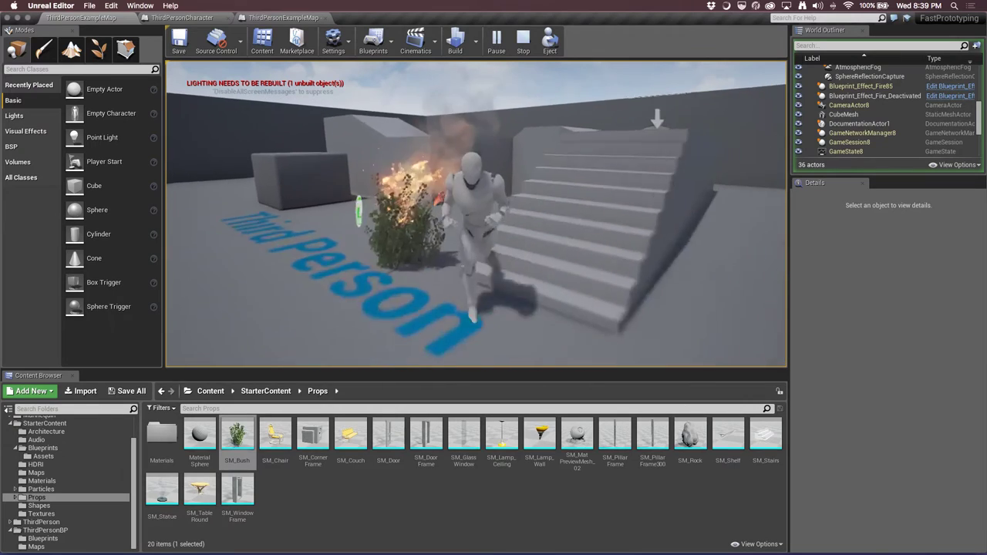
pyautogui.press('s')
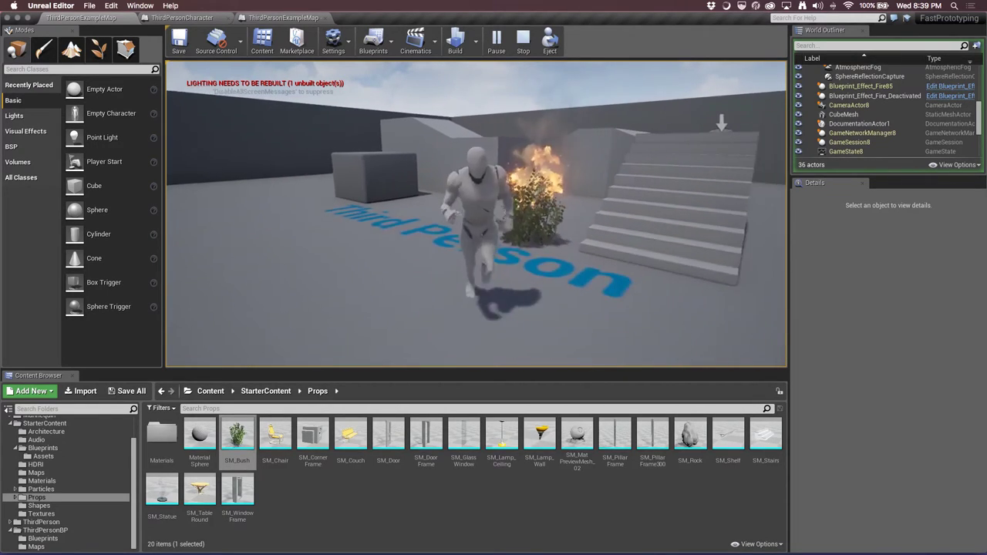
pyautogui.press('w')
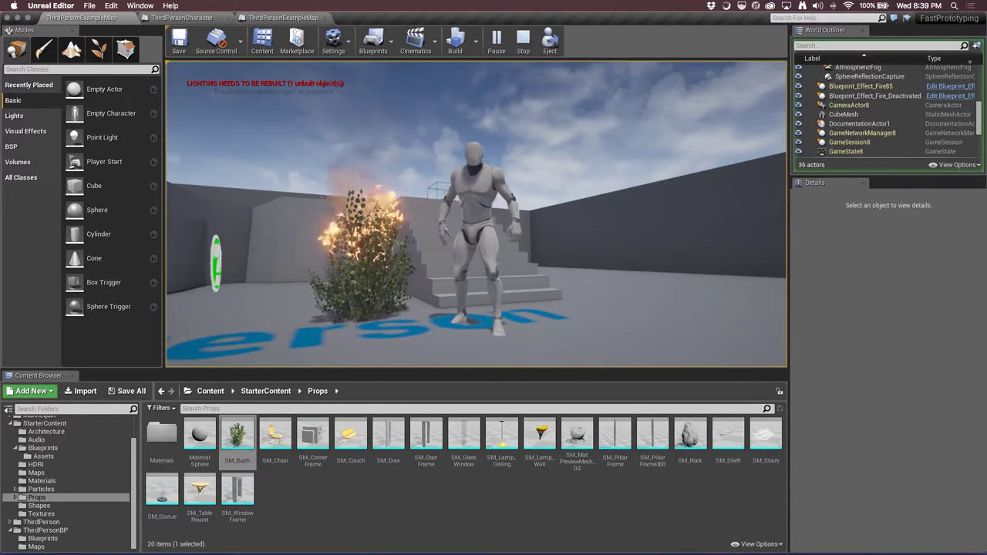
pyautogui.press('Escape')
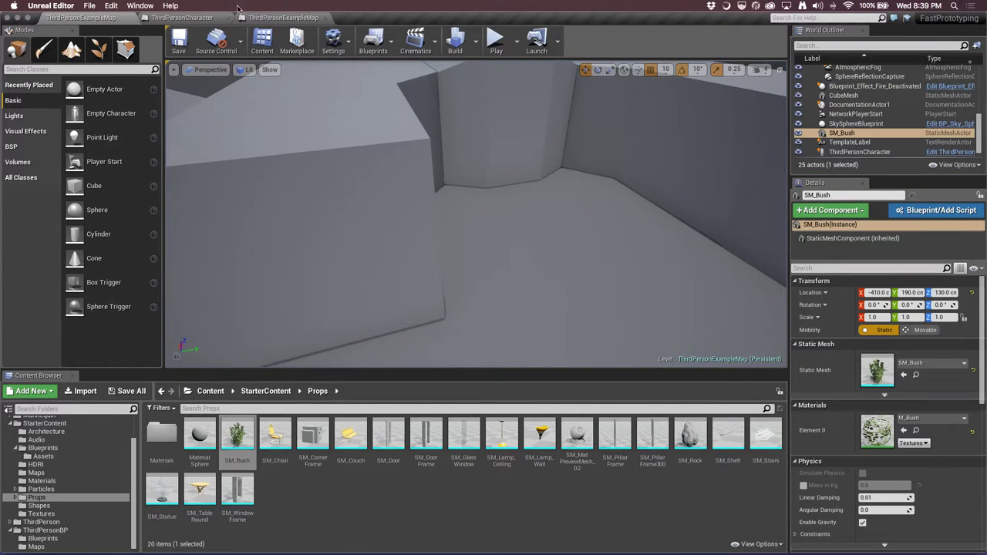
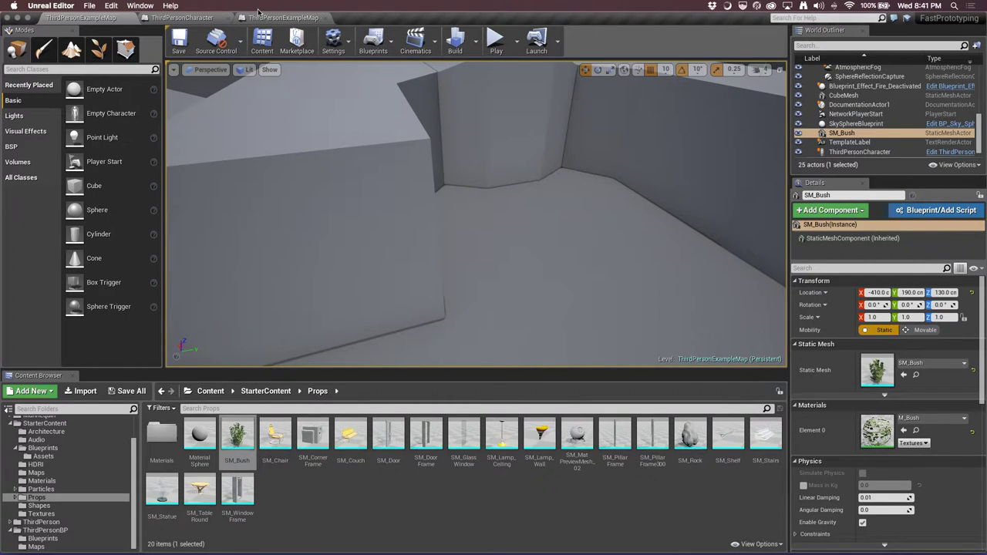
# Frame the SM_Bush, then orbit and pan to view the stairs, bush and character from above
pyautogui.scroll(-3, 544, 193)
pyautogui.scroll(-3, 542, 197)
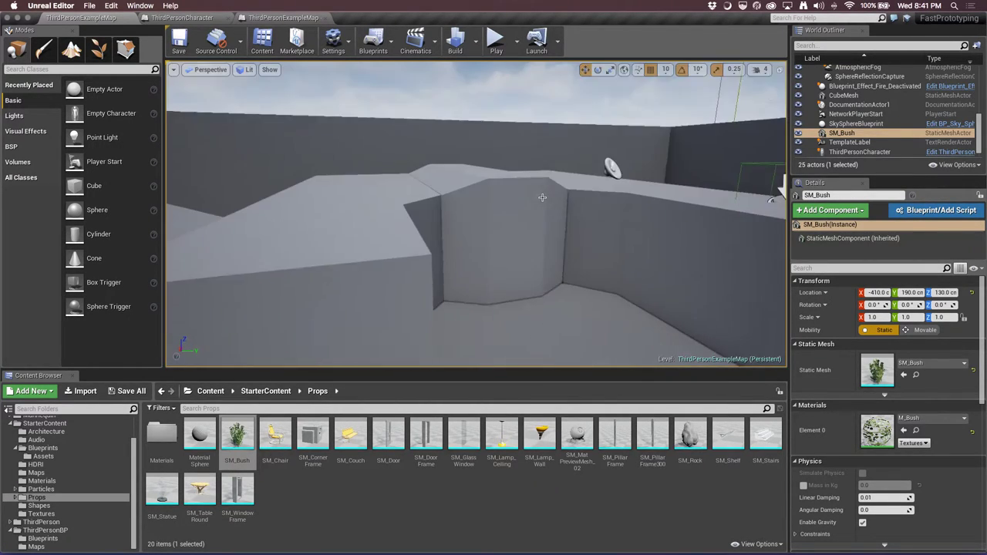
pyautogui.scroll(-5, 541, 197)
pyautogui.scroll(-5, 461, 196)
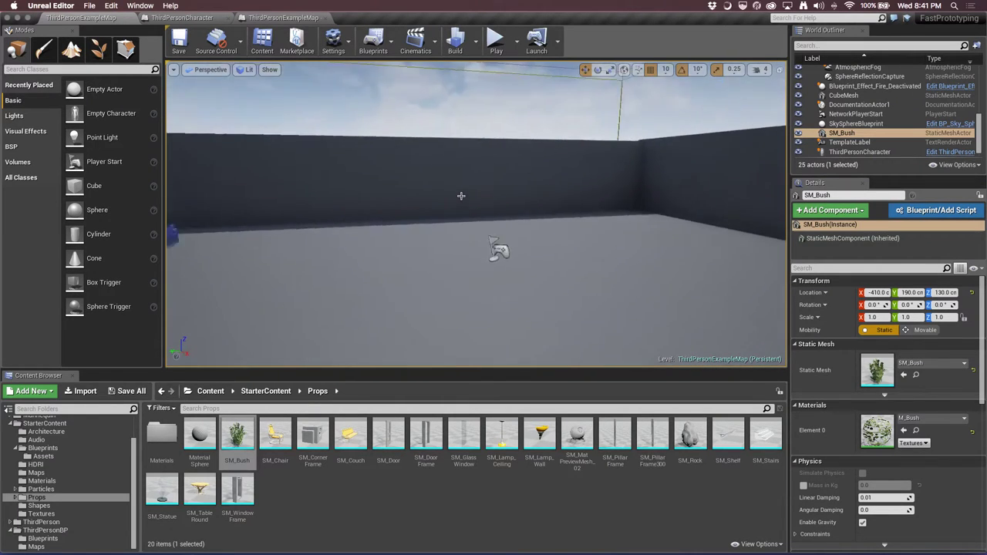
pyautogui.press('f')
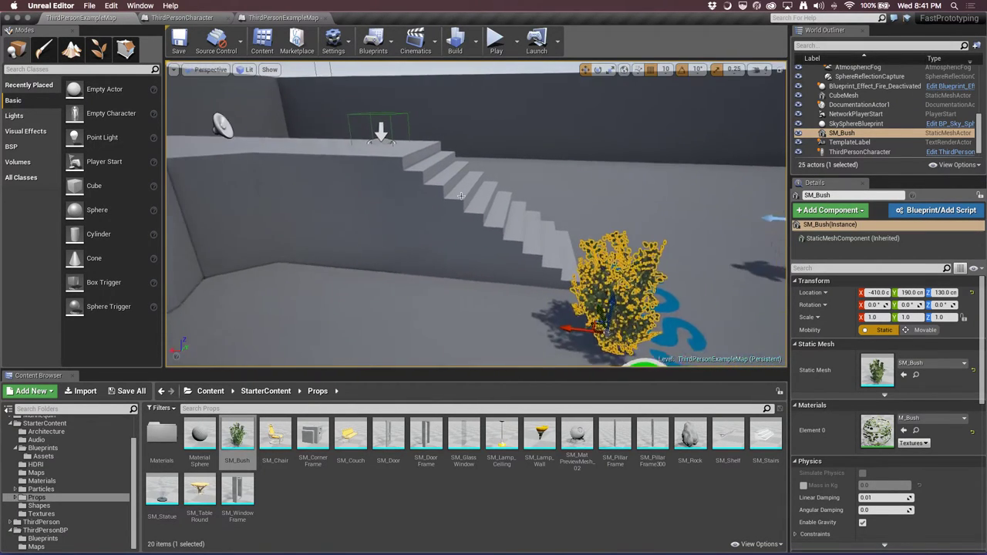
pyautogui.moveTo(460, 196); pyautogui.dragTo(460, 195, button='right')
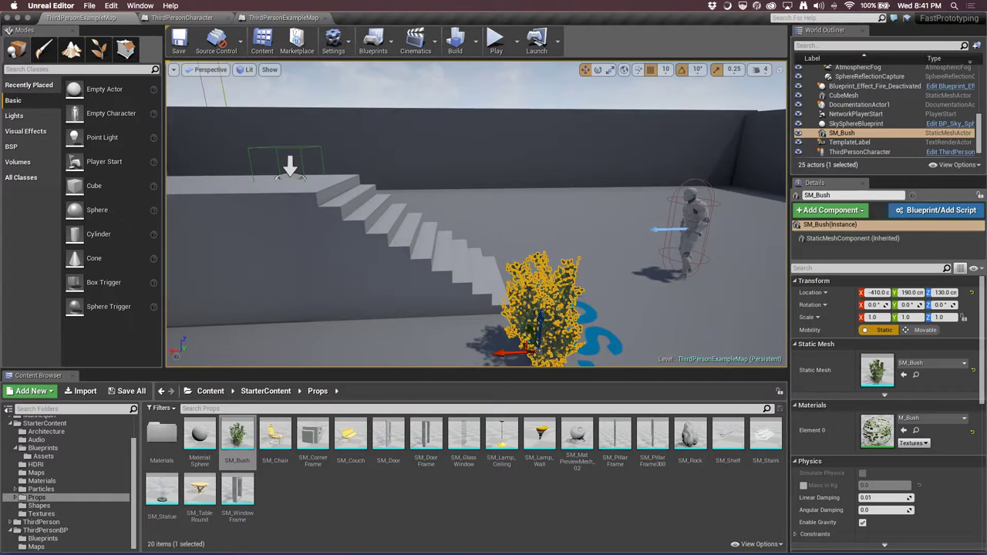
pyautogui.moveTo(502, 210); pyautogui.dragTo(639, 211, button='middle')
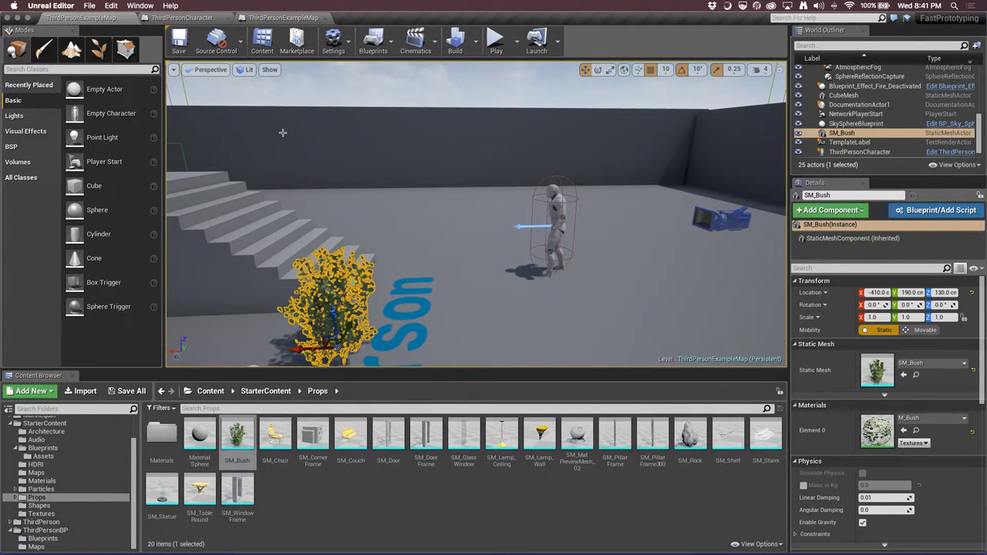
pyautogui.moveTo(392, 197); pyautogui.dragTo(401, 193, button='right')
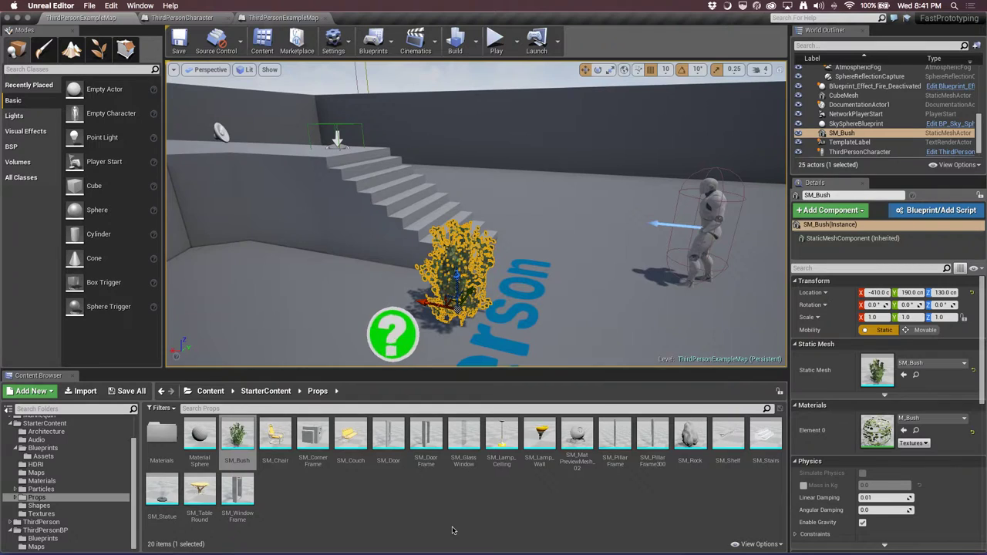
# Make SM_GlassWindow_DM from the SM_GlassWindow mesh with Create Destructible Mesh
pyautogui.click(464, 439)
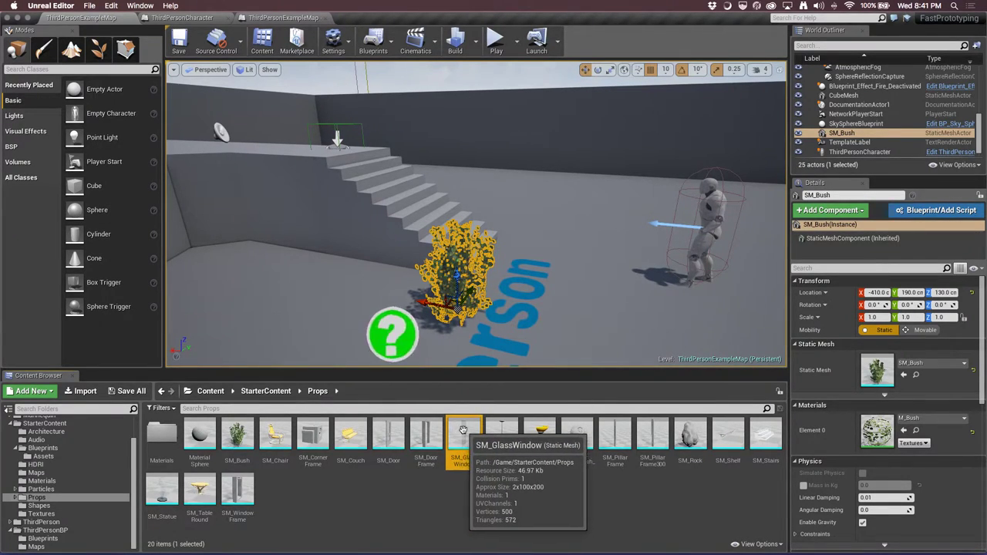
pyautogui.rightClick(454, 426)
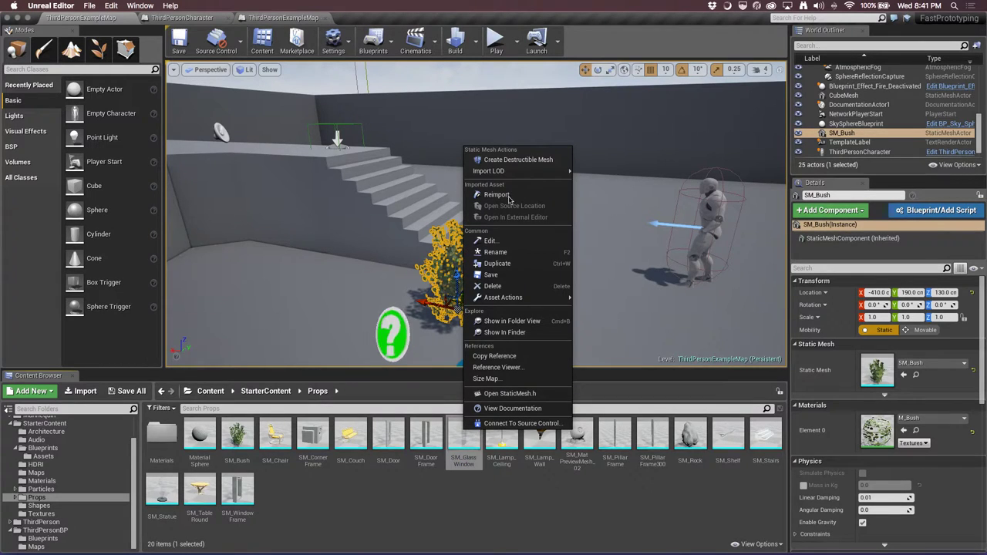
pyautogui.click(506, 159)
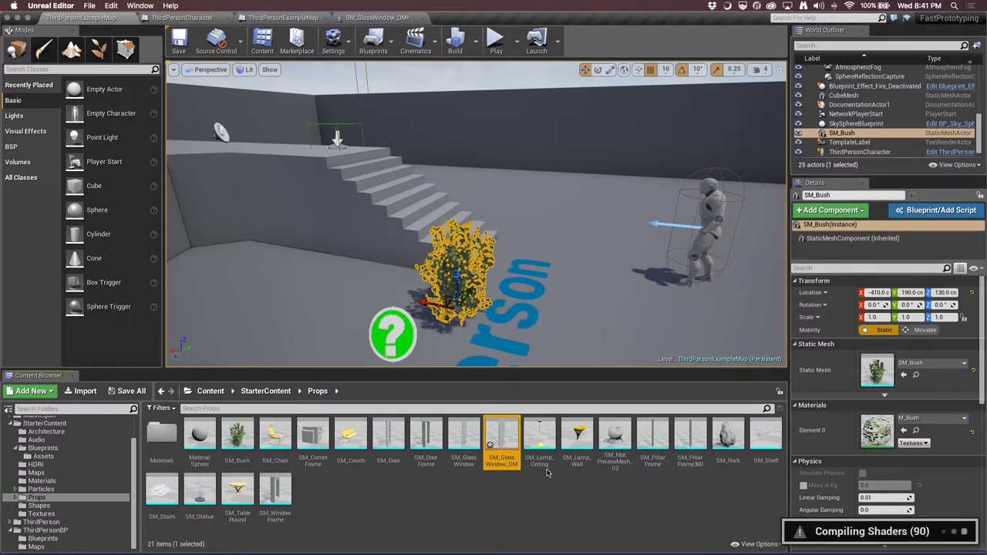
pyautogui.moveTo(513, 472)
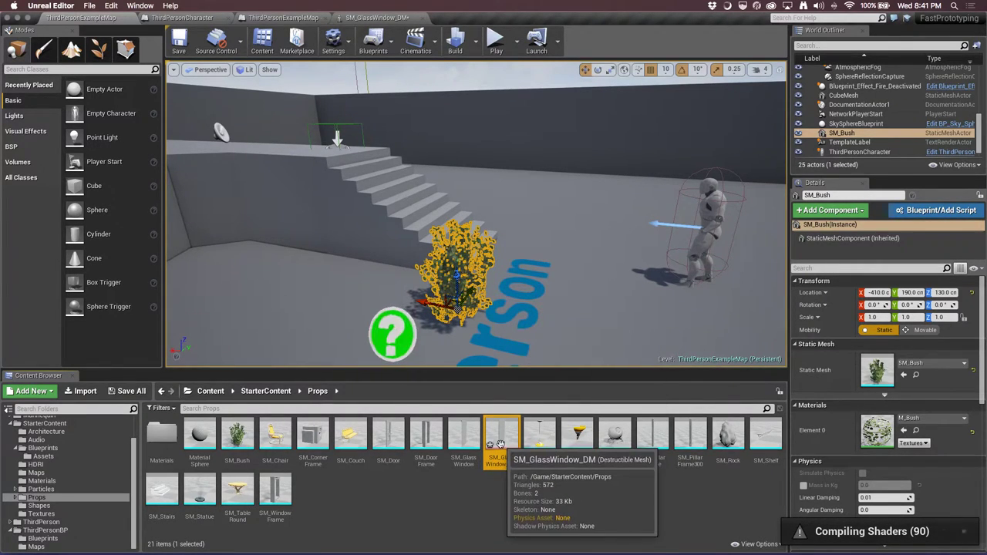
# Open SM_GlassWindow_DM, run Fracture Mesh on it, and close the destructible mesh editor
pyautogui.doubleClick(501, 437)
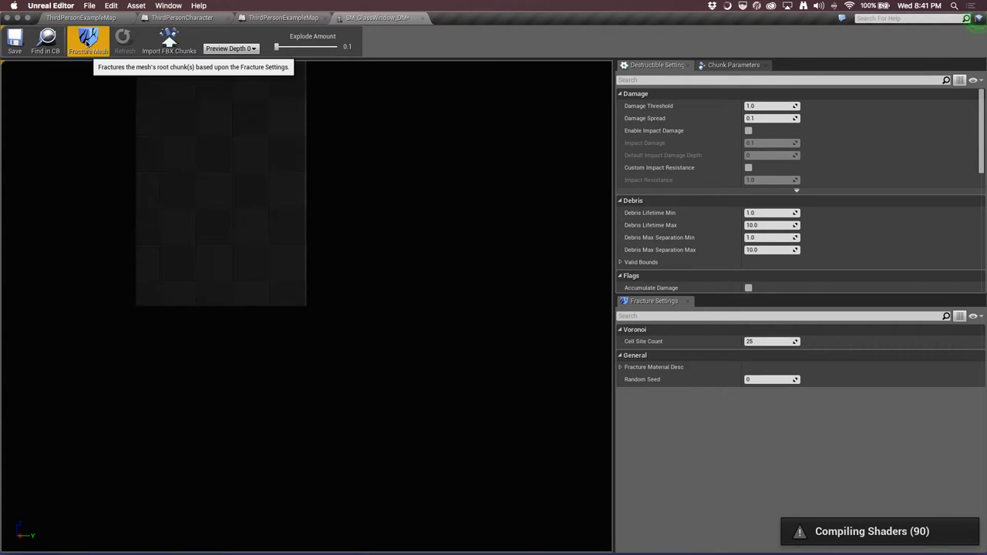
pyautogui.click(87, 43)
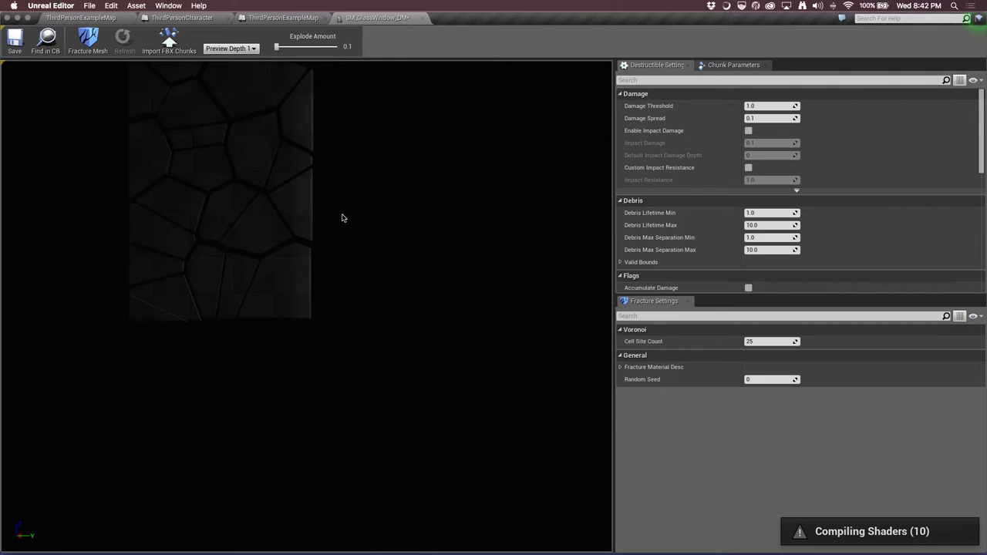
pyautogui.press('XF86MonBrightnessDown')
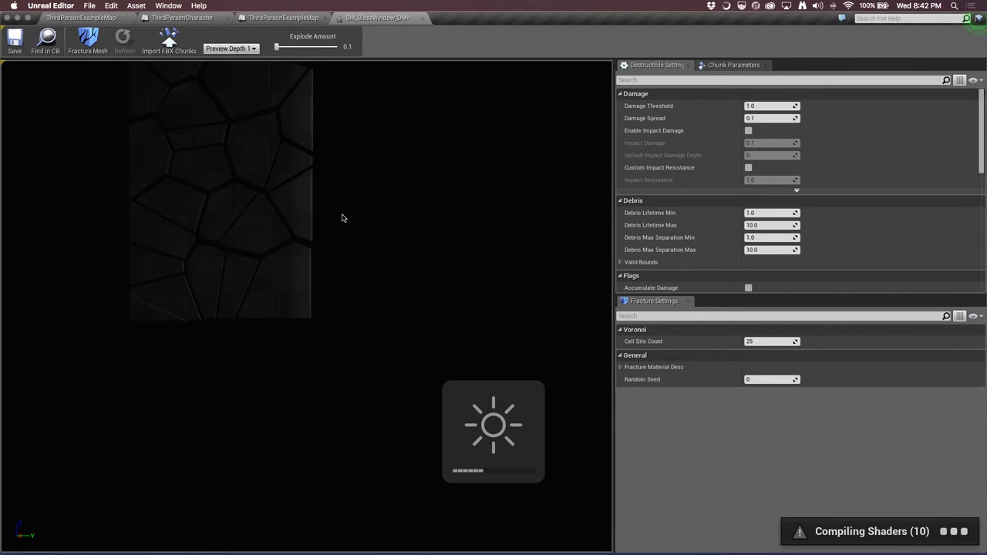
pyautogui.press('XF86MonBrightnessUp')
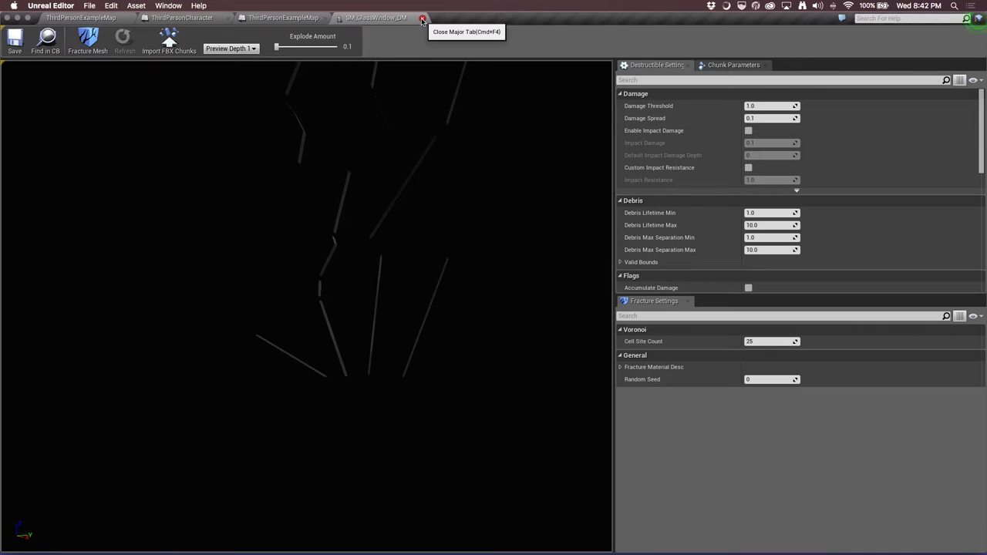
pyautogui.click(422, 19)
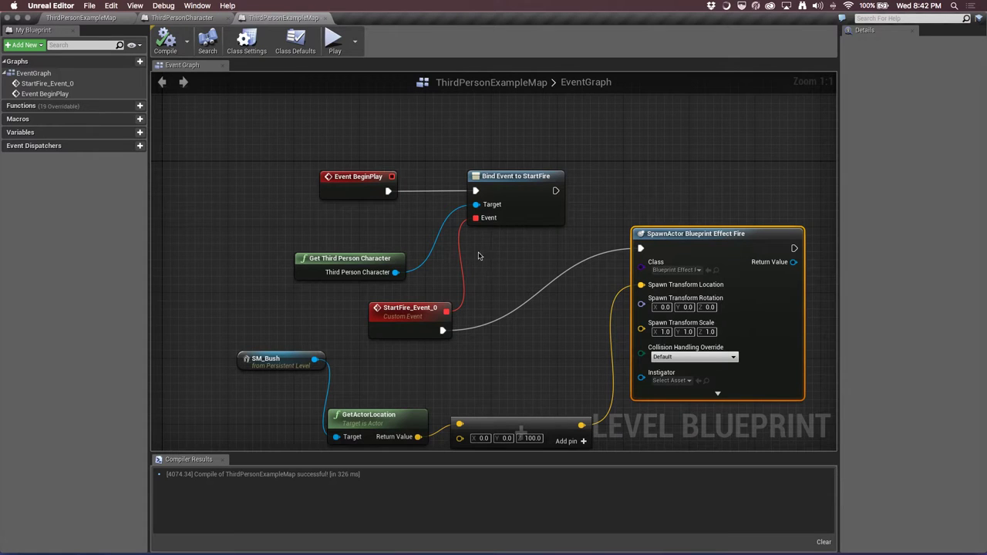
# Create a blueprint from SM_GlassWindow_DM with Create Blueprint Using This, naming it SM_GlassWindow_DM_BP
pyautogui.click(95, 22)
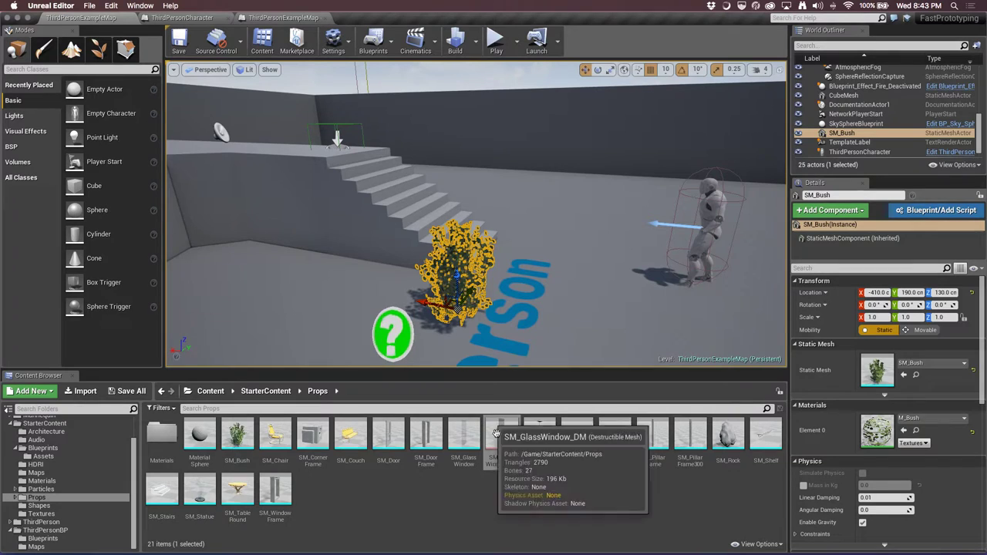
pyautogui.rightClick(493, 434)
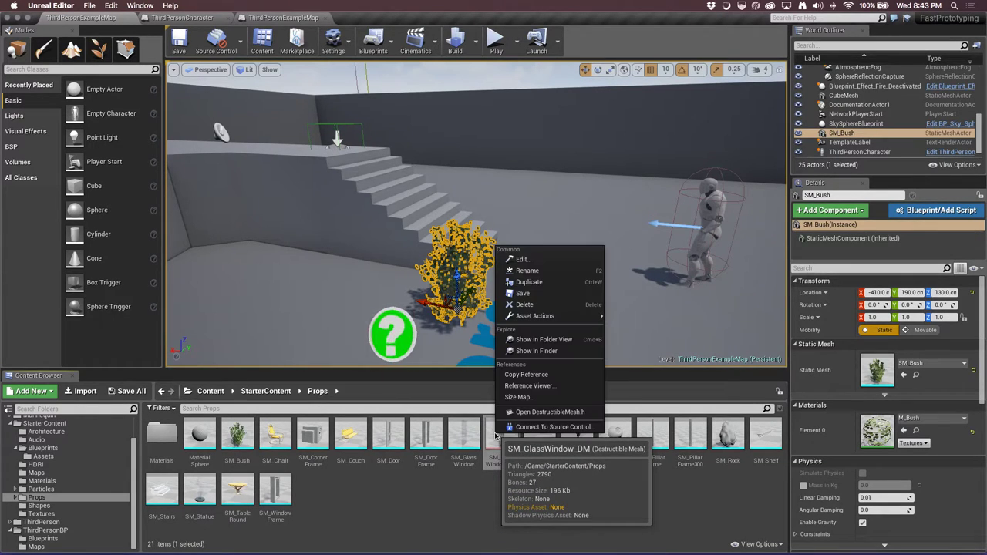
pyautogui.click(462, 478)
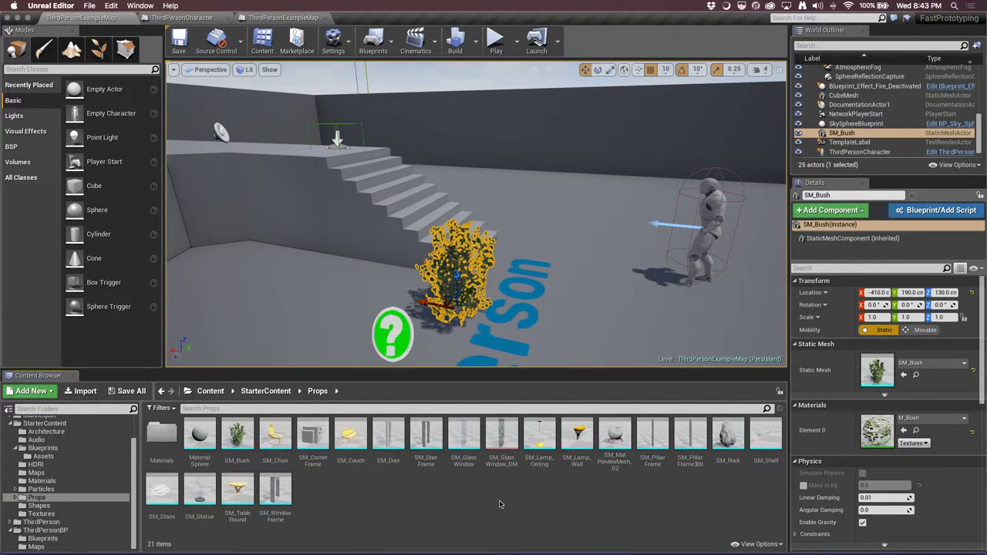
pyautogui.rightClick(501, 437)
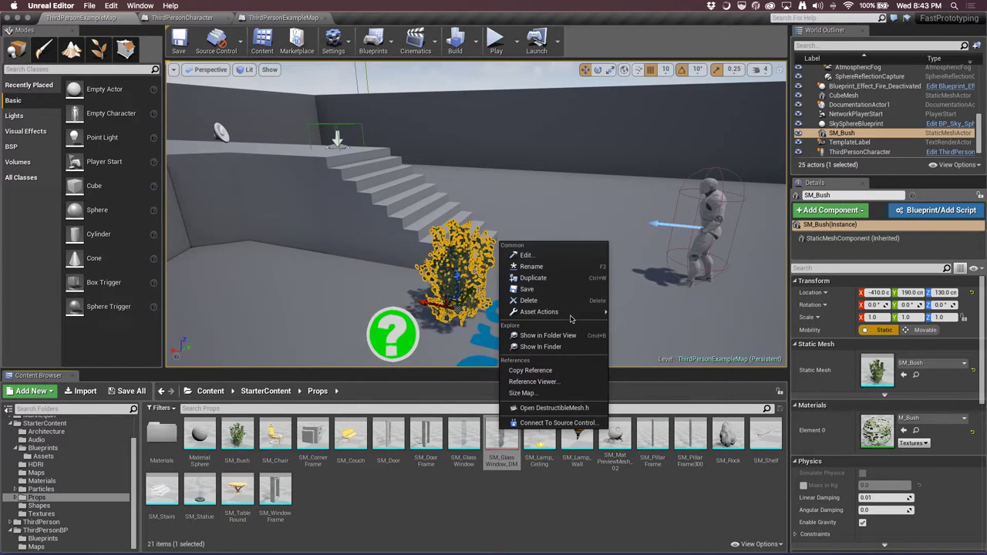
pyautogui.moveTo(572, 314)
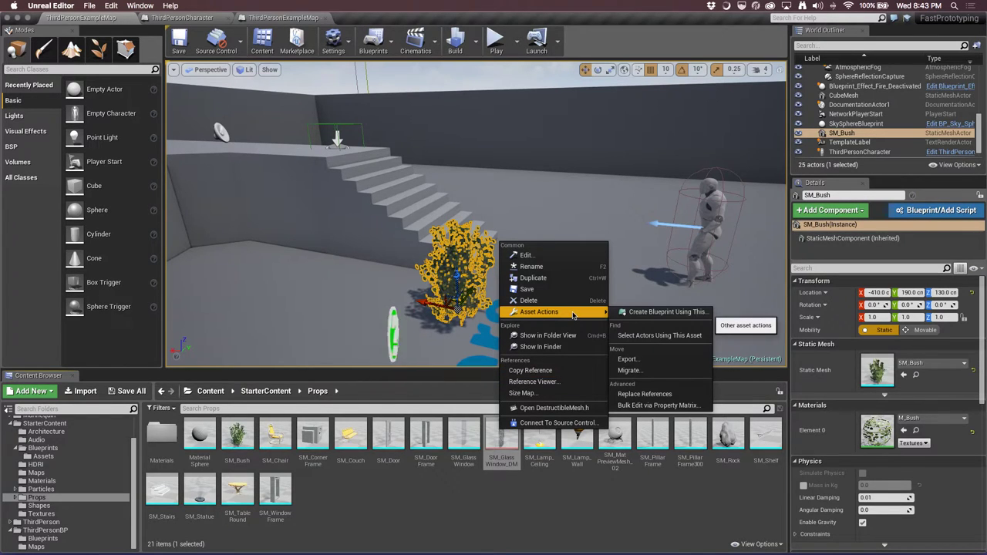
pyautogui.click(634, 313)
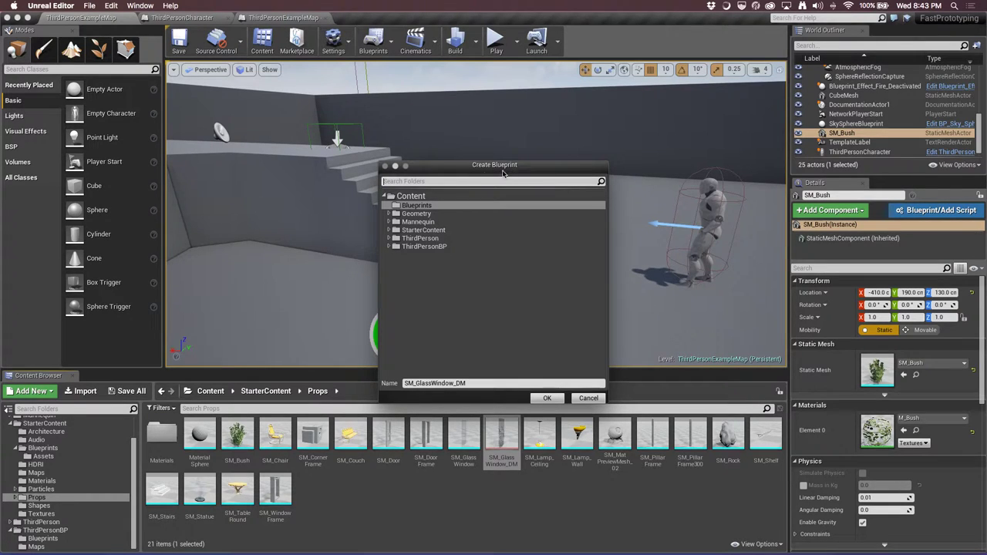
pyautogui.click(470, 383)
pyautogui.write('_')
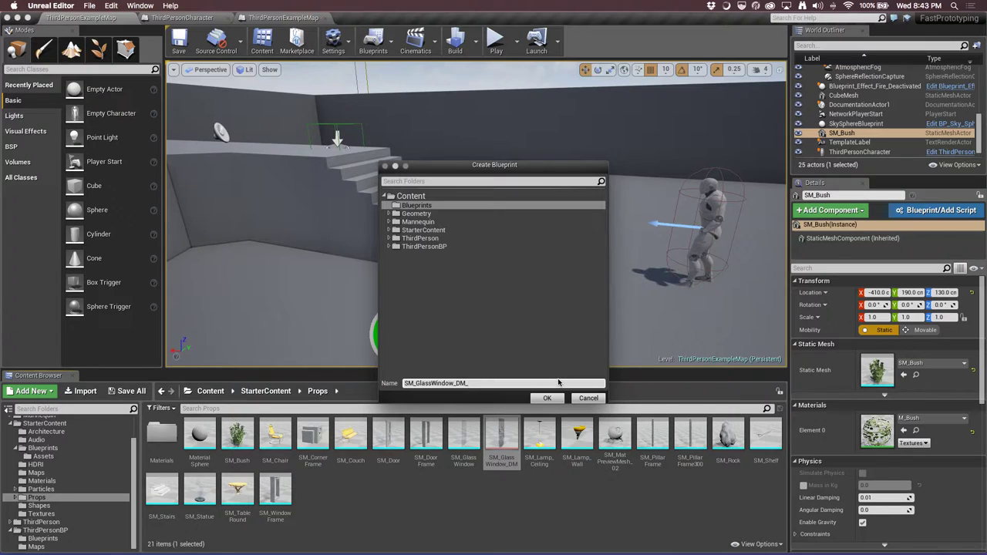
pyautogui.write('B')
pyautogui.write('P')
pyautogui.click(541, 398)
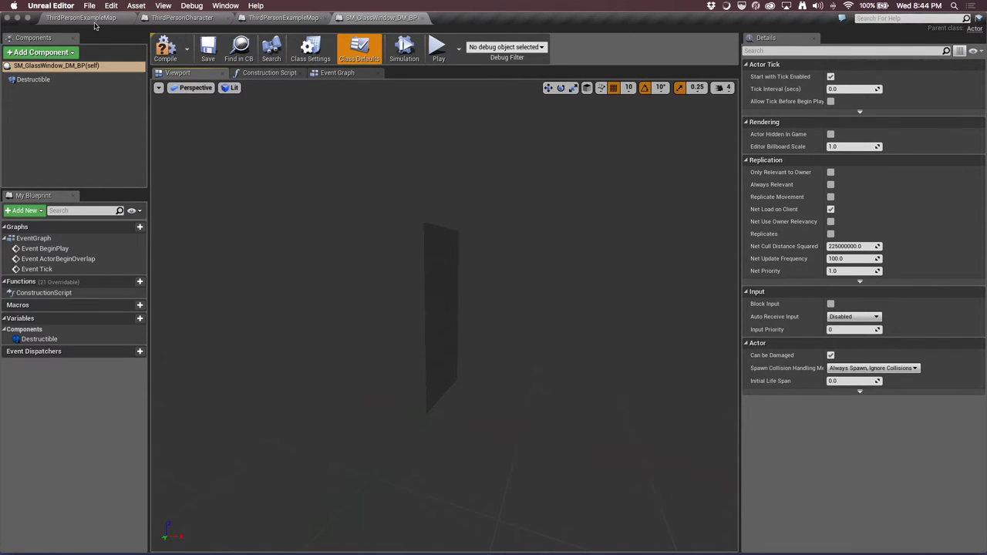
# Add a new Blueprint Interface named DM_Interface in the Content/Blueprints folder
pyautogui.click(92, 18)
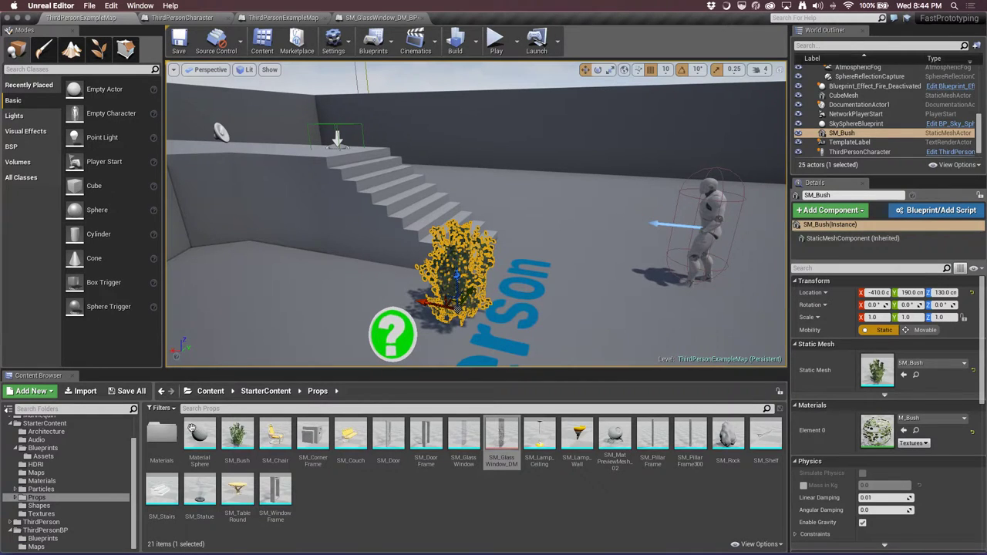
pyautogui.scroll(2, 50, 438)
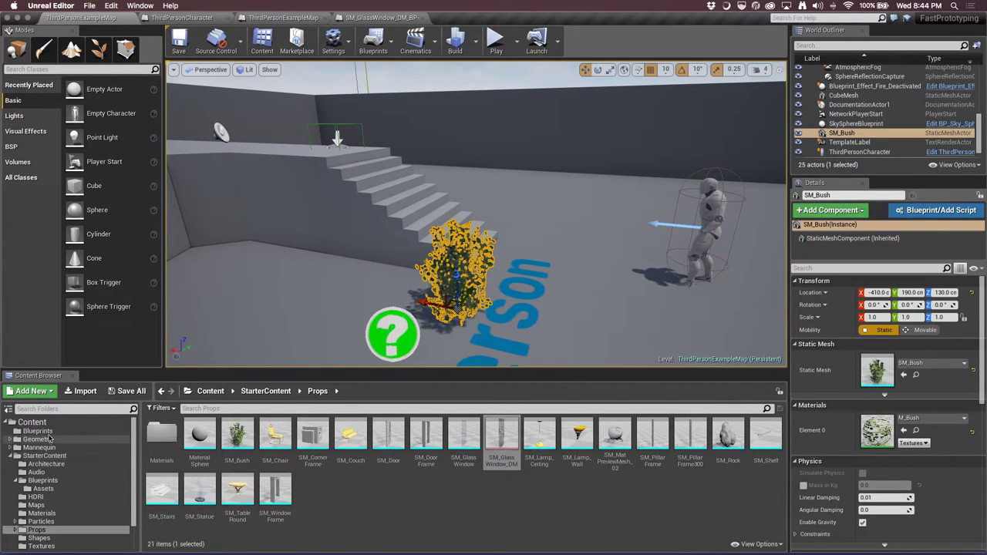
pyautogui.click(39, 431)
pyautogui.rightClick(353, 491)
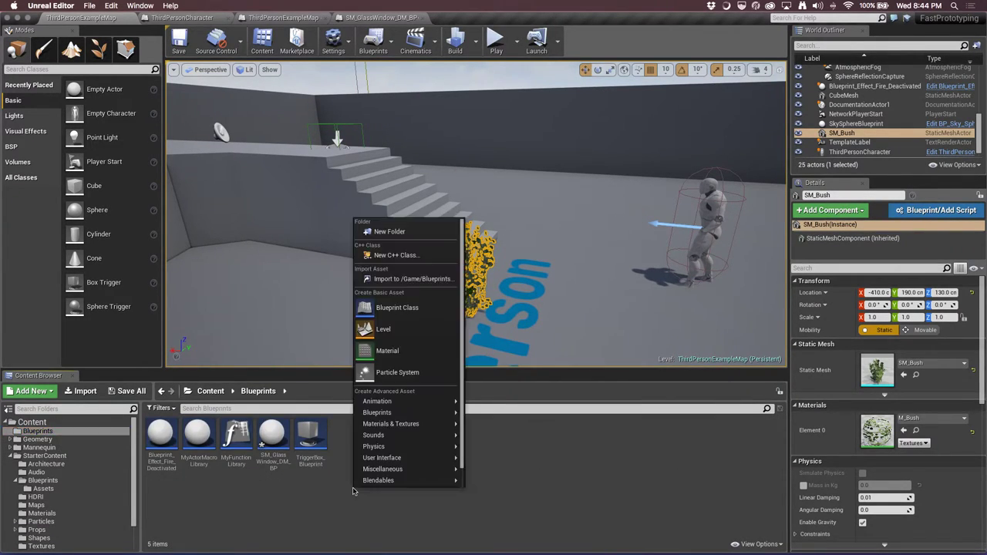
pyautogui.moveTo(401, 416)
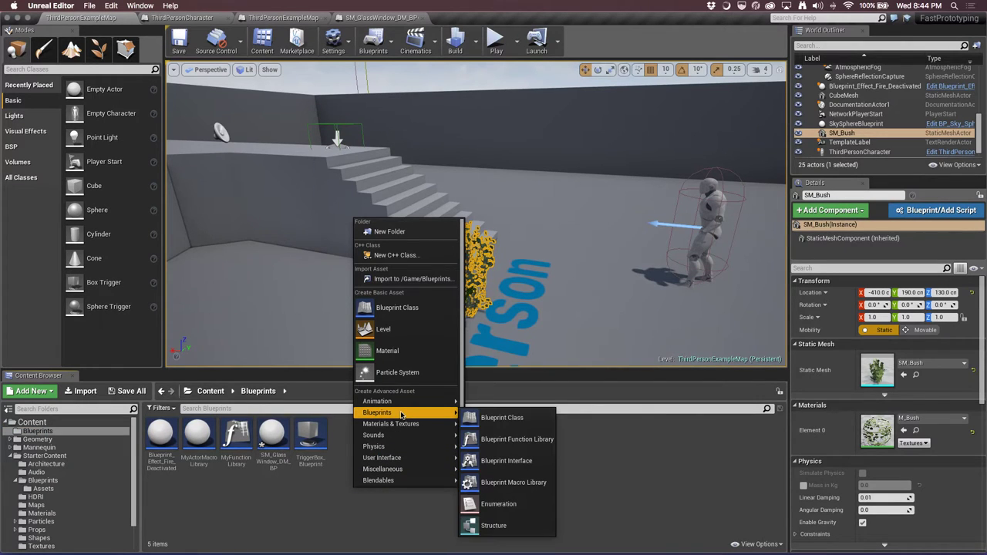
pyautogui.click(516, 461)
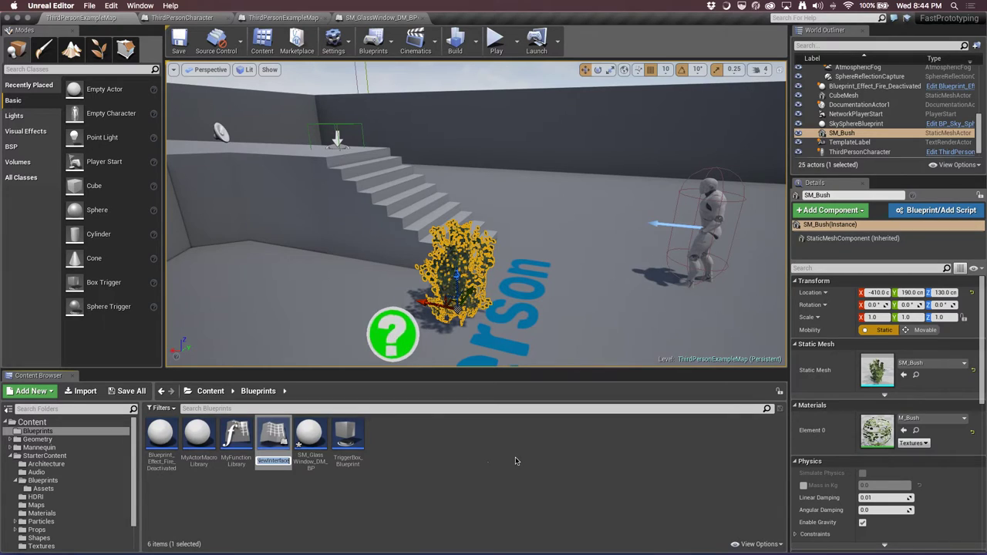
pyautogui.write('DM_Inter')
pyautogui.write('face')
pyautogui.press('Return')
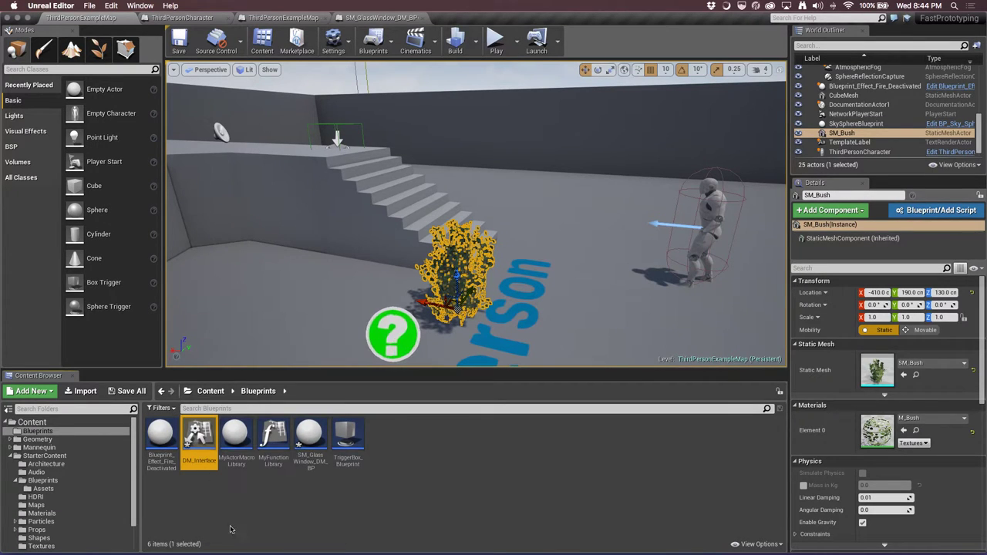
# Open DM_Interface and rename NewFunction_0 to IsDestructible?
pyautogui.doubleClick(198, 434)
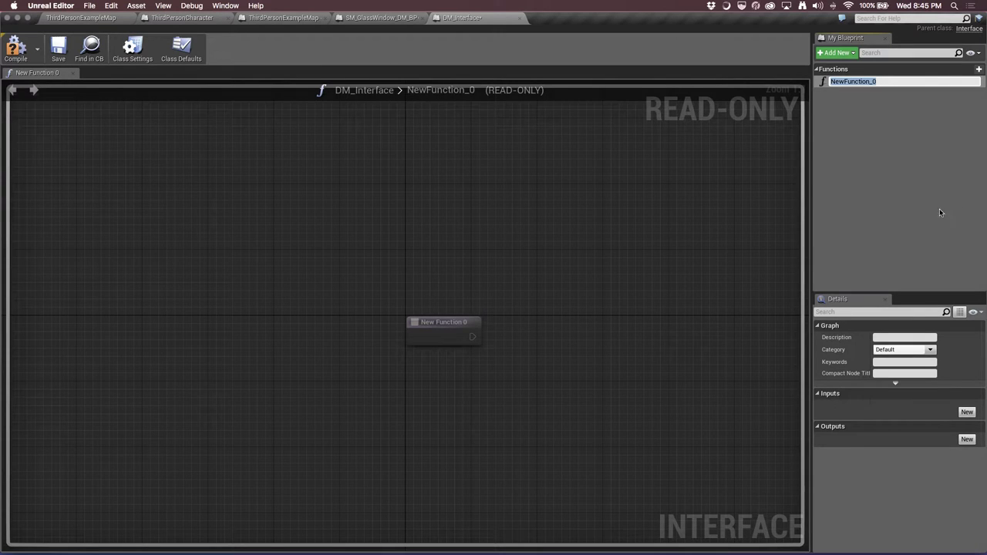
pyautogui.click(899, 80)
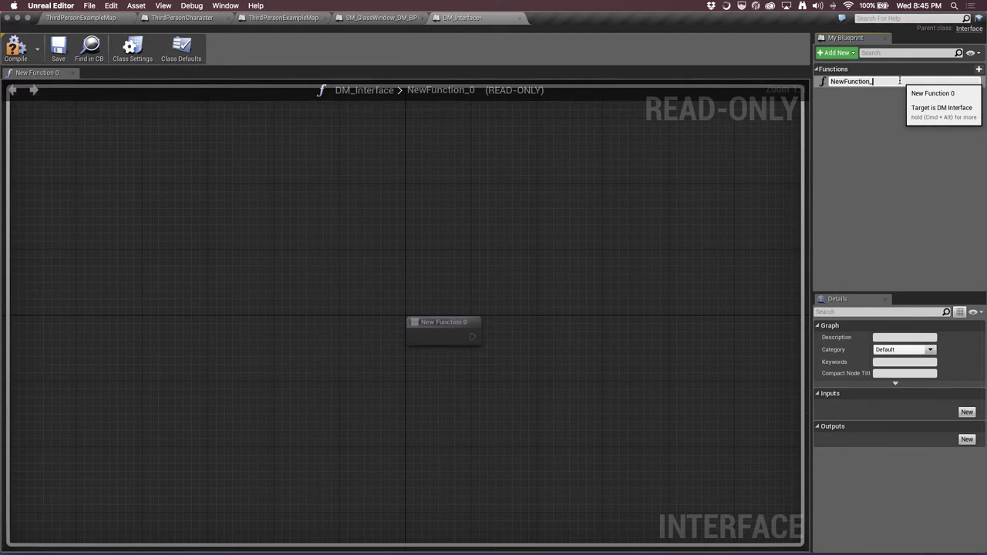
pyautogui.press('BackSpace')
pyautogui.press('BackSpace')
pyautogui.press('BackSpace')
pyautogui.press('BackSpace')
pyautogui.press('BackSpace')
pyautogui.press('BackSpace')
pyautogui.write('Is')
pyautogui.press('Return')
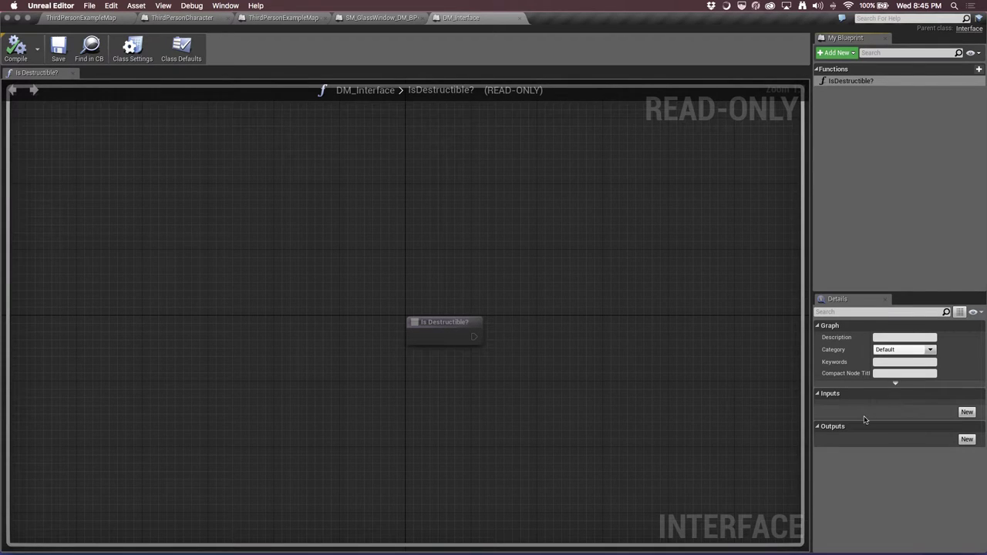
# Add a Float input named Damage to IsDestructible?
pyautogui.click(967, 411)
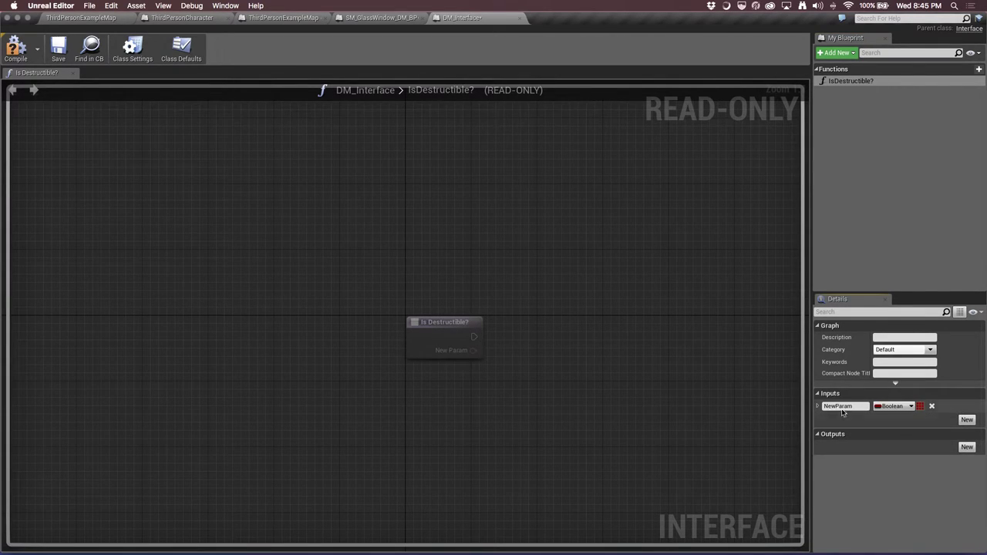
pyautogui.click(844, 406)
pyautogui.write('Damag')
pyautogui.write('e')
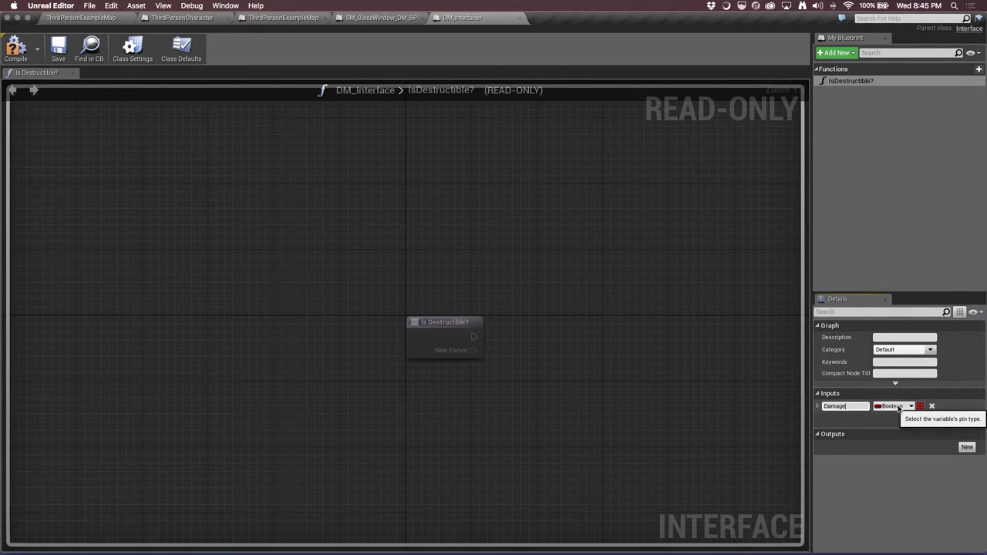
pyautogui.click(895, 406)
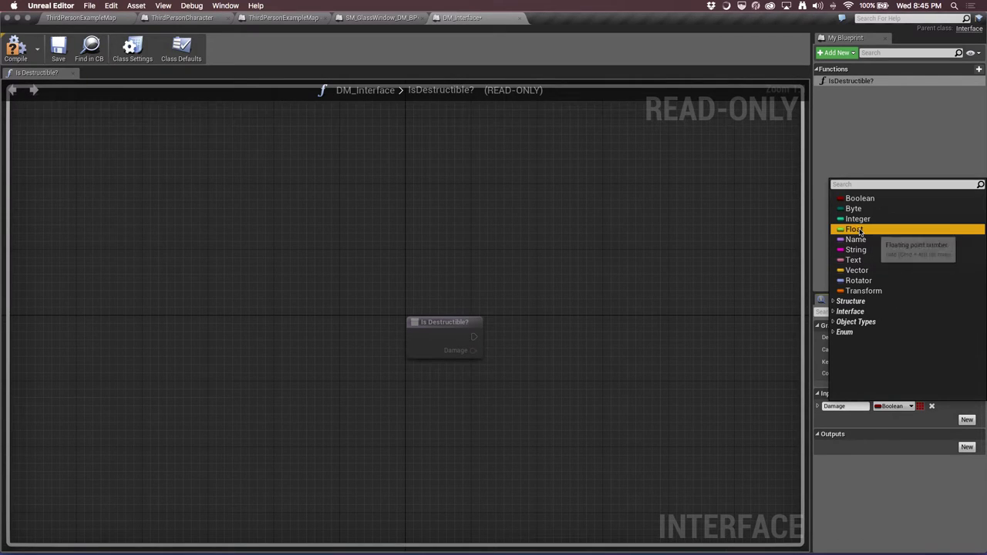
pyautogui.click(902, 229)
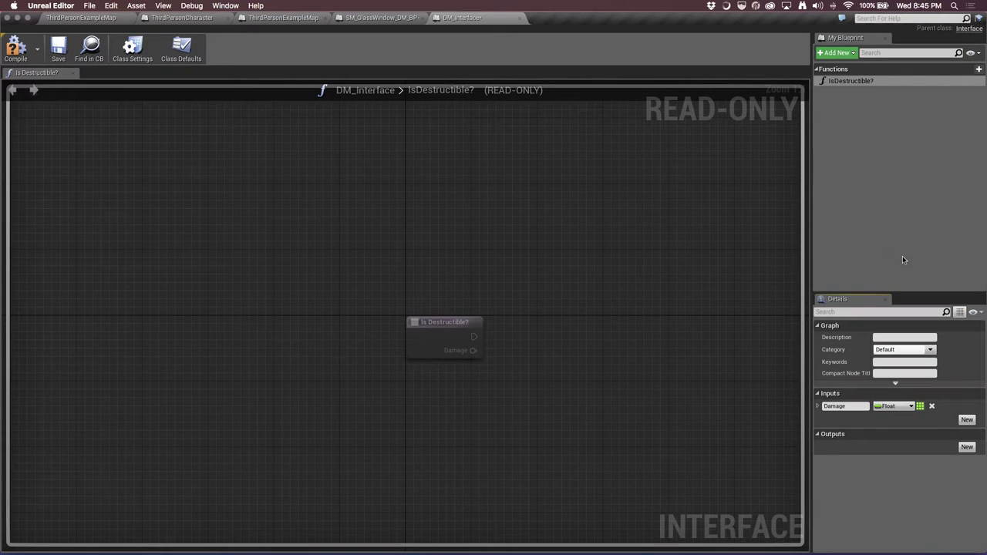
# Add a second input, HitLocation, of type Vector
pyautogui.click(966, 420)
pyautogui.click(837, 419)
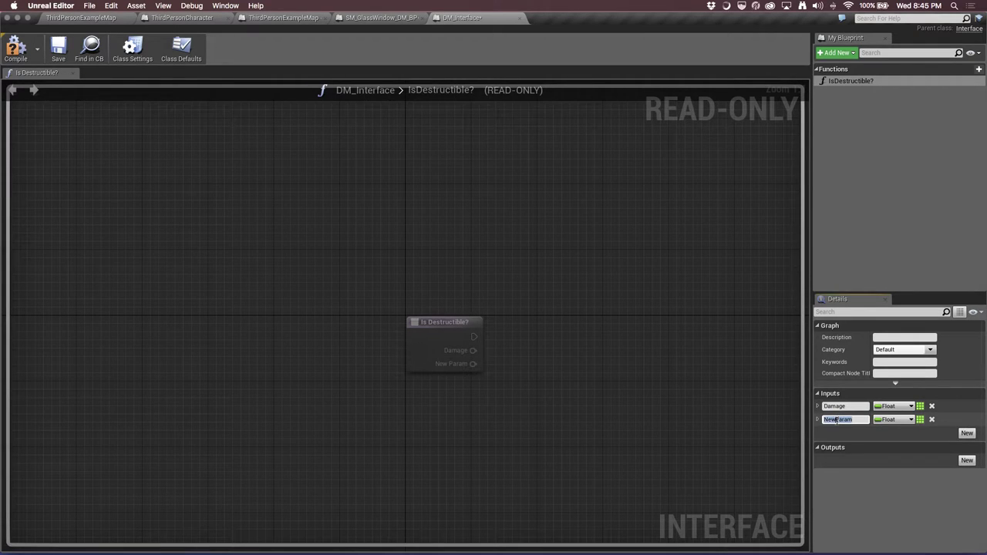
pyautogui.write('H')
pyautogui.write('itLocation')
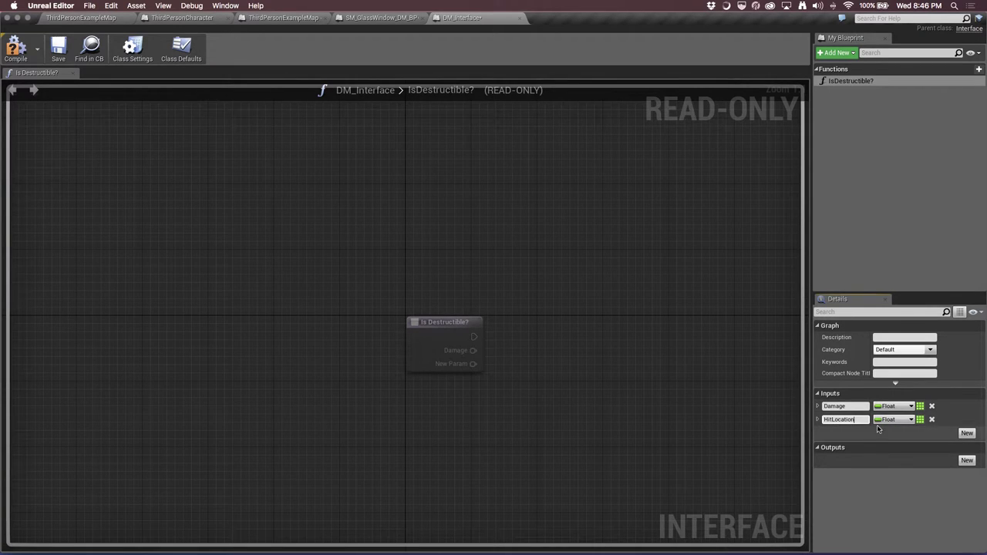
pyautogui.click(887, 419)
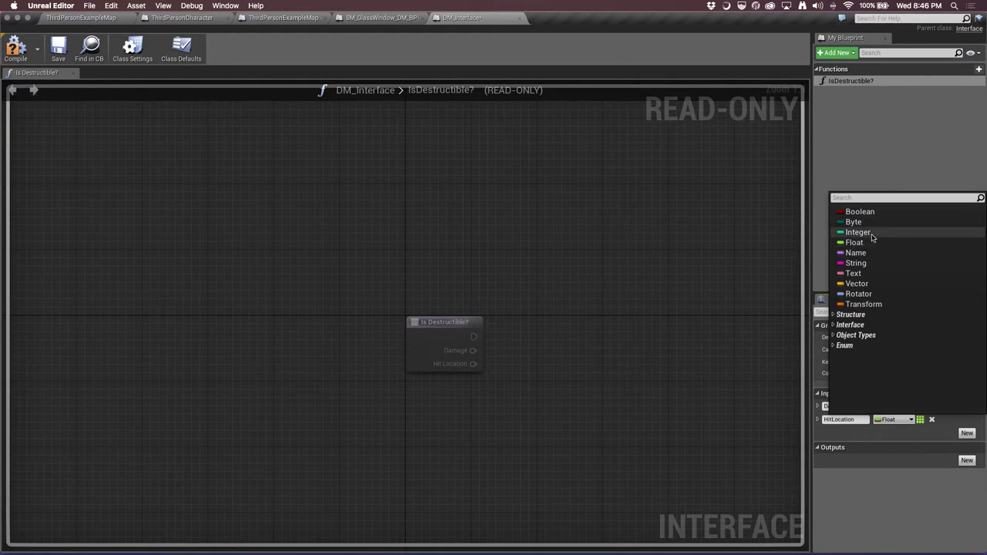
pyautogui.click(867, 285)
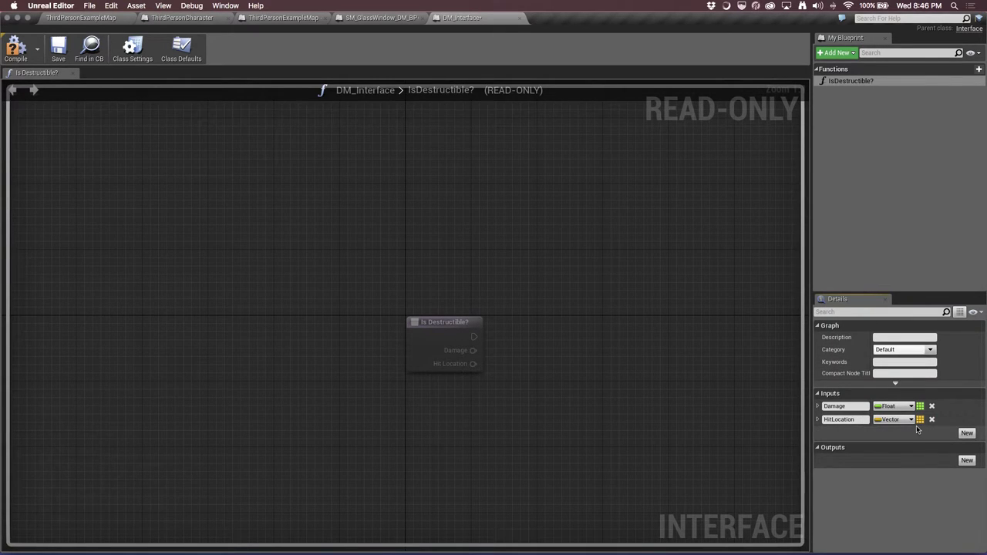
# Add a third input, Strength, of type Float
pyautogui.click(966, 433)
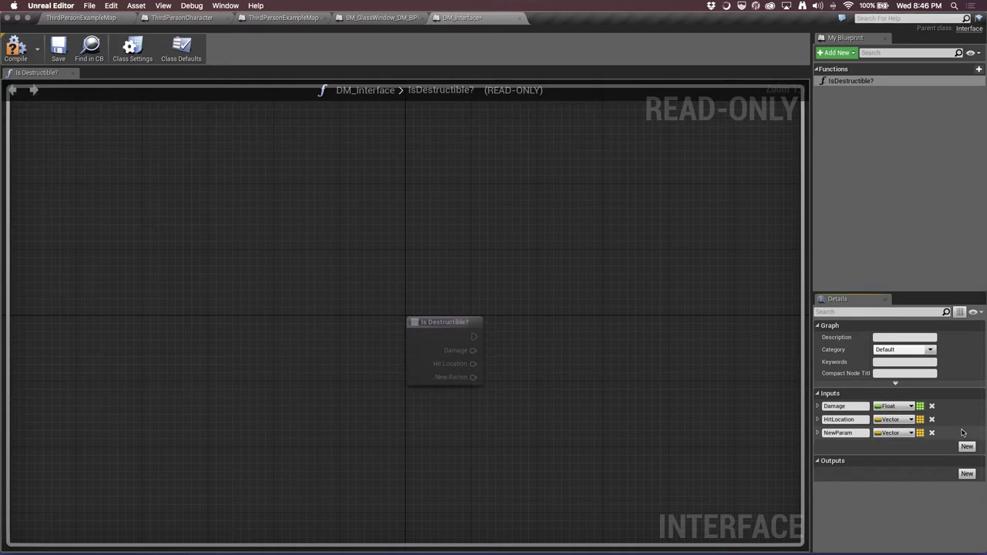
pyautogui.doubleClick(854, 433)
pyautogui.write('Strength')
pyautogui.click(891, 432)
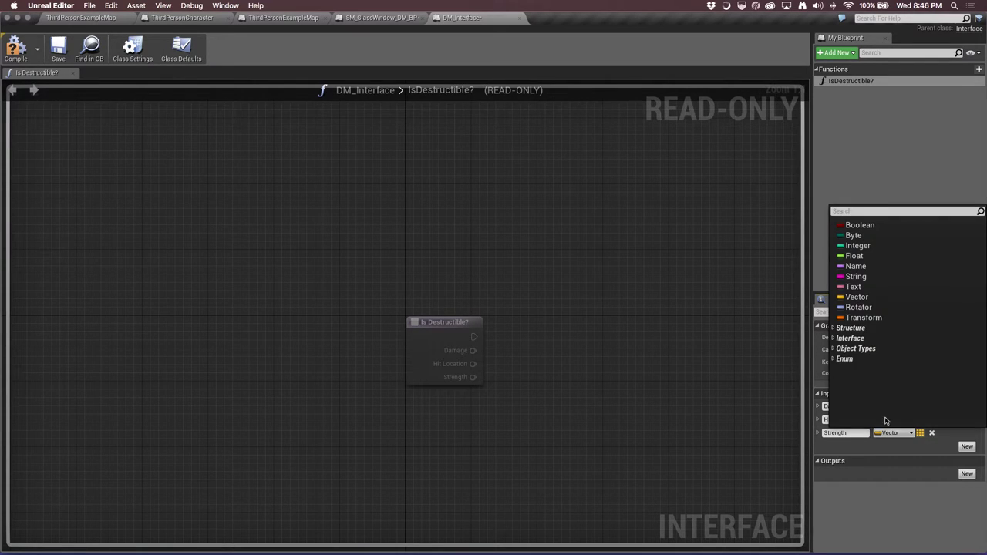
pyautogui.click(854, 256)
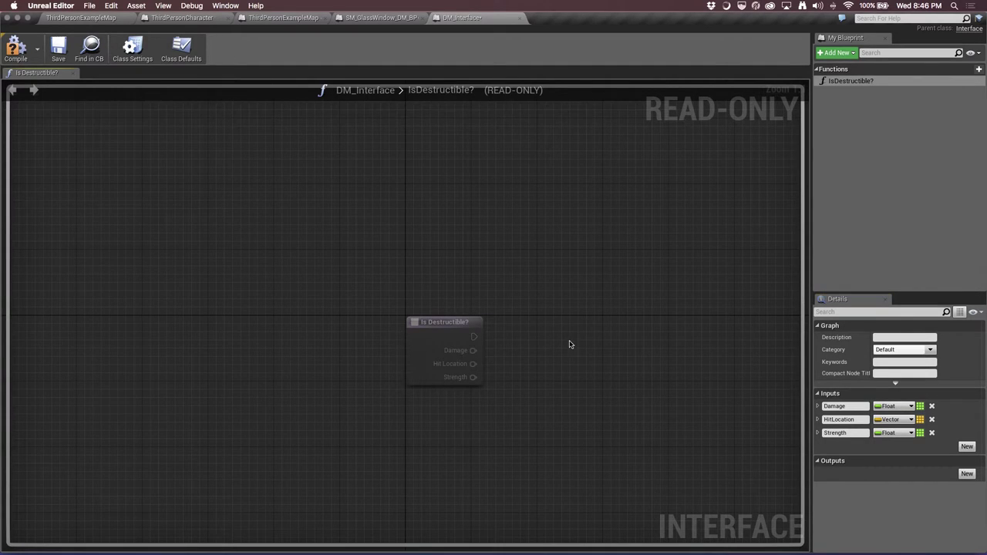
pyautogui.moveTo(614, 229); pyautogui.dragTo(621, 224, button='right')
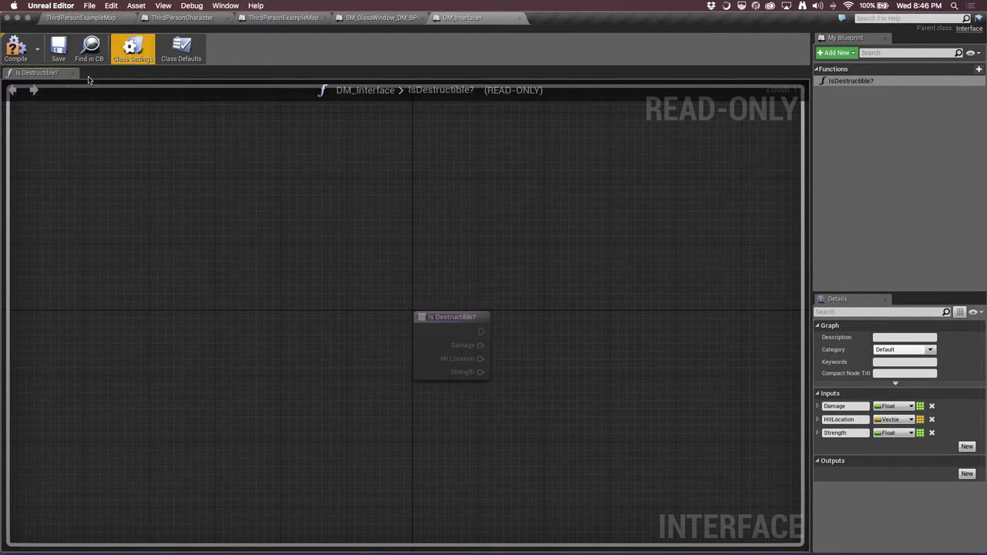
# Add DM_Interface to SM_GlassWindow_DM_BP's implemented interfaces in Class Settings
pyautogui.click(362, 18)
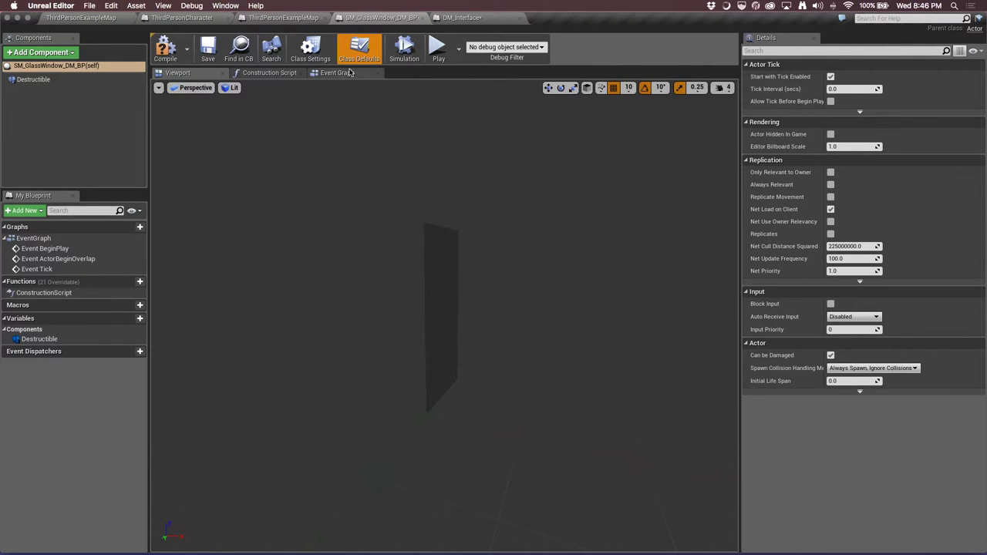
pyautogui.click(322, 61)
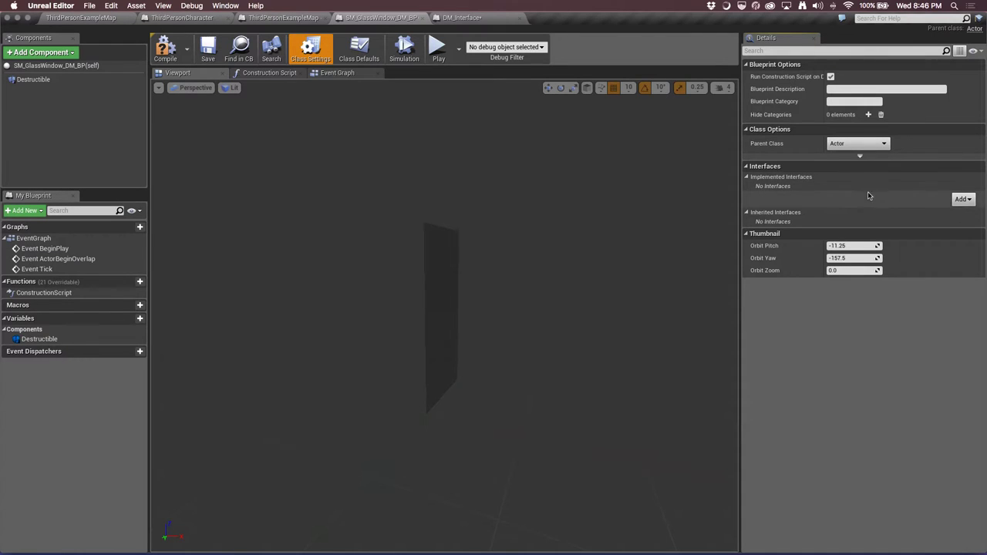
pyautogui.click(962, 199)
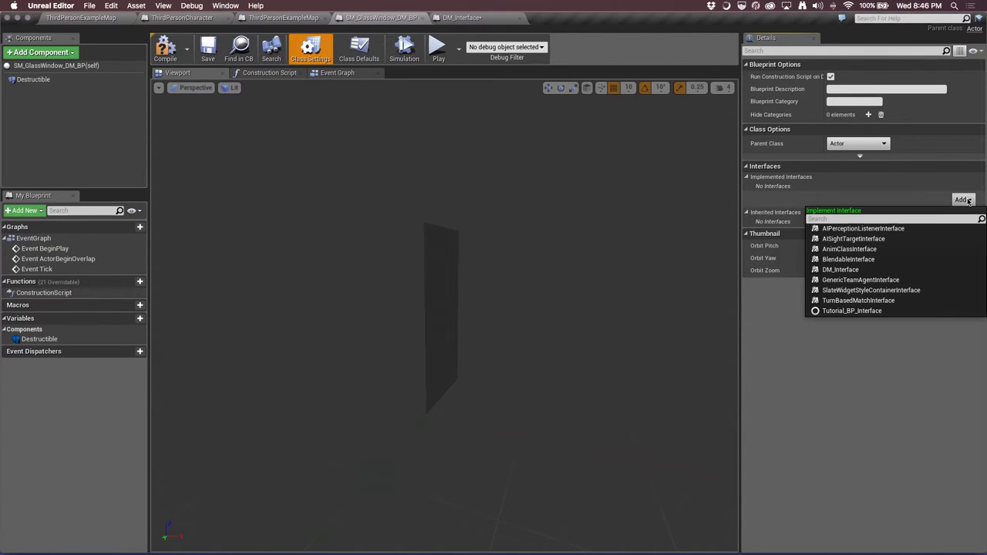
pyautogui.click(842, 270)
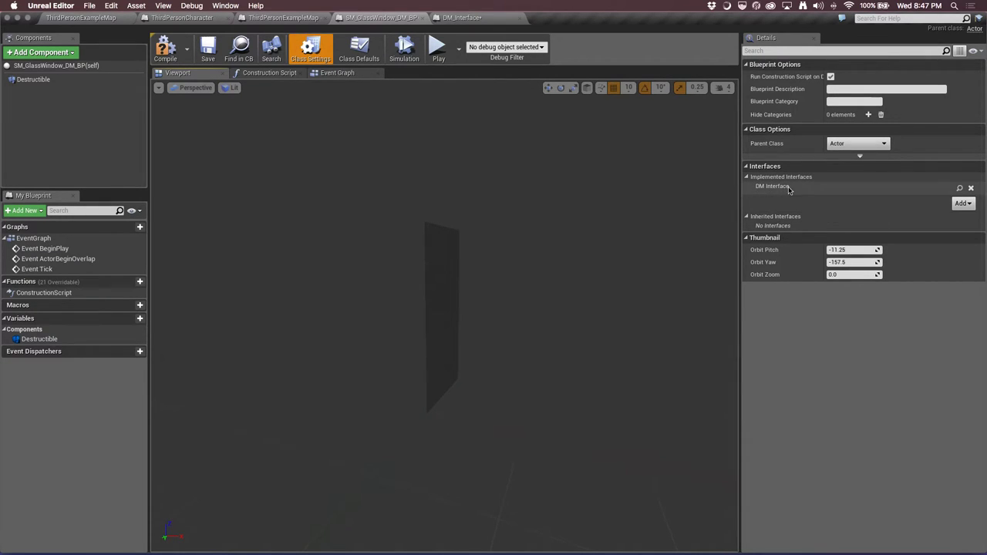
pyautogui.moveTo(501, 278); pyautogui.dragTo(437, 302)
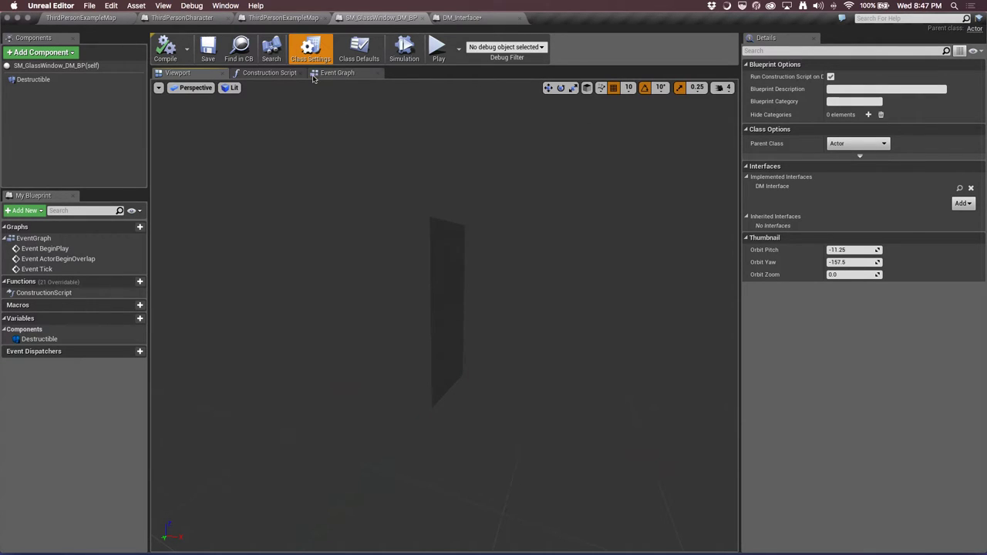
# Place an Event Is Destructible? node in the event graph, move it lower left, and drag from its exec pin
pyautogui.click(337, 73)
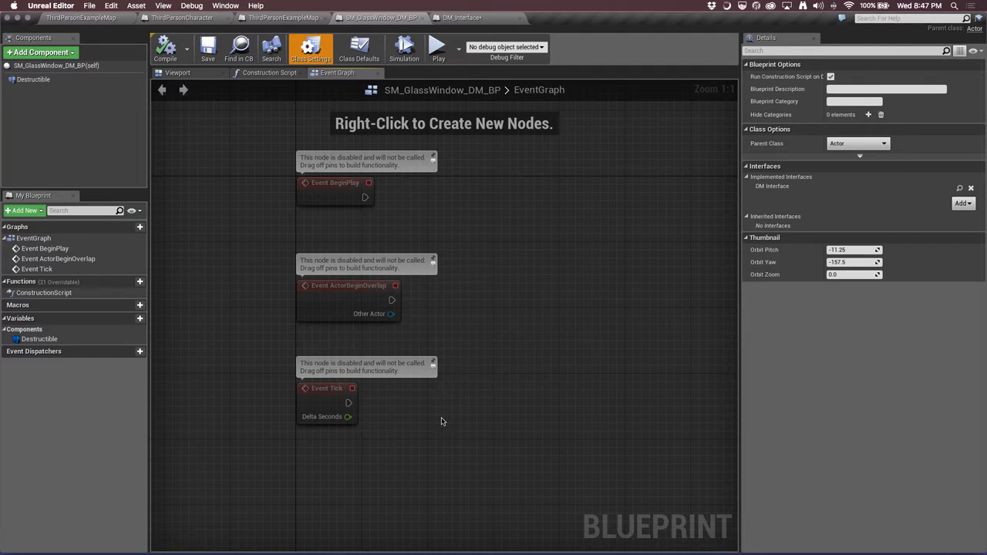
pyautogui.rightClick(500, 327)
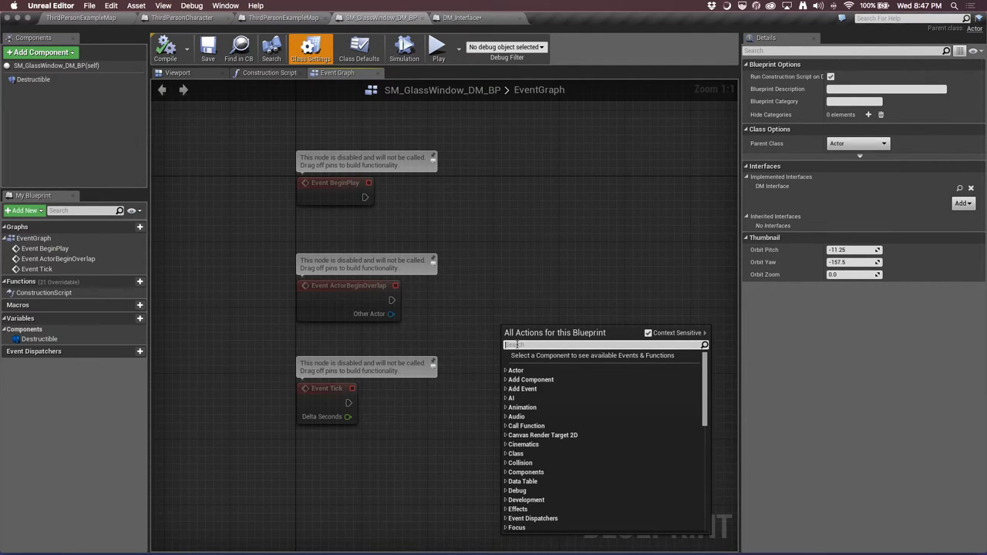
pyautogui.write('event')
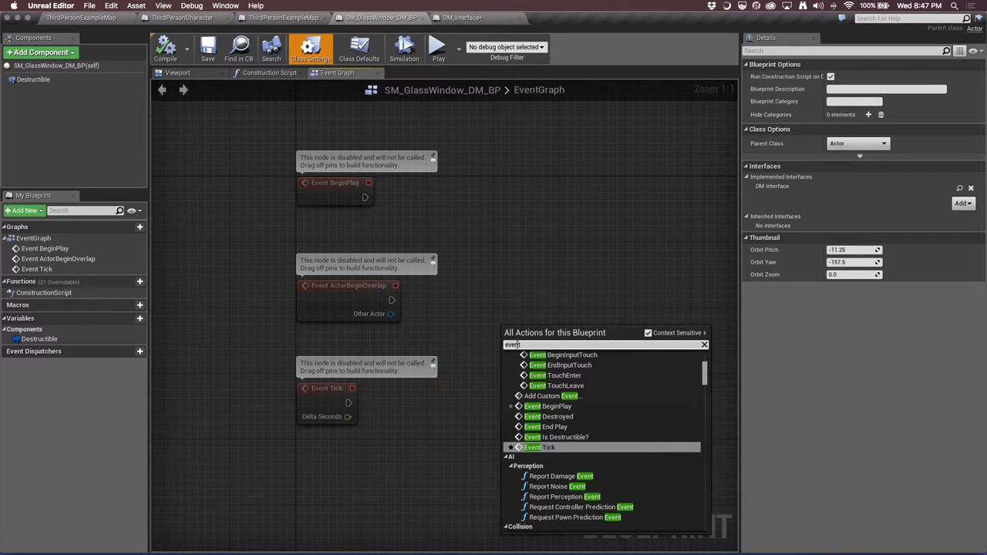
pyautogui.click(580, 437)
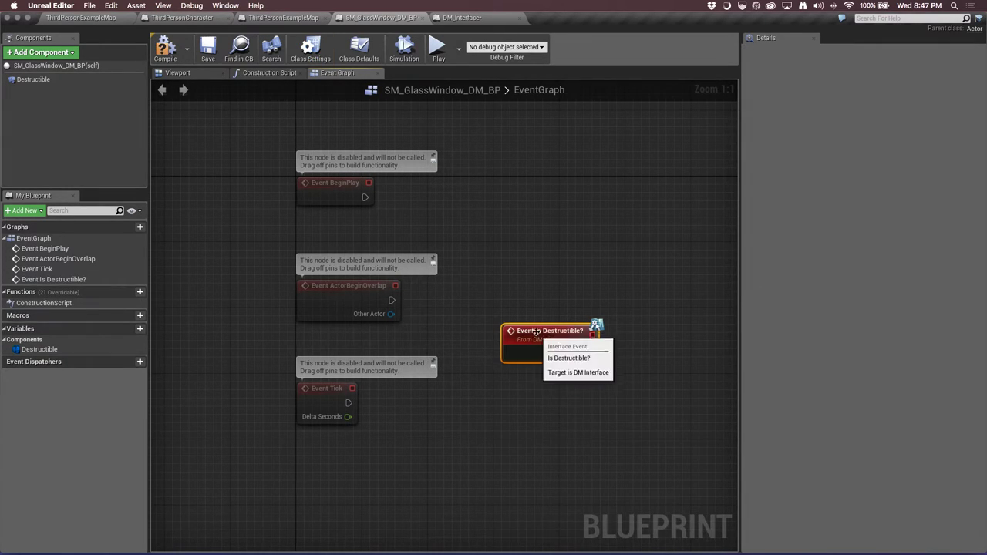
pyautogui.moveTo(538, 330); pyautogui.dragTo(357, 462)
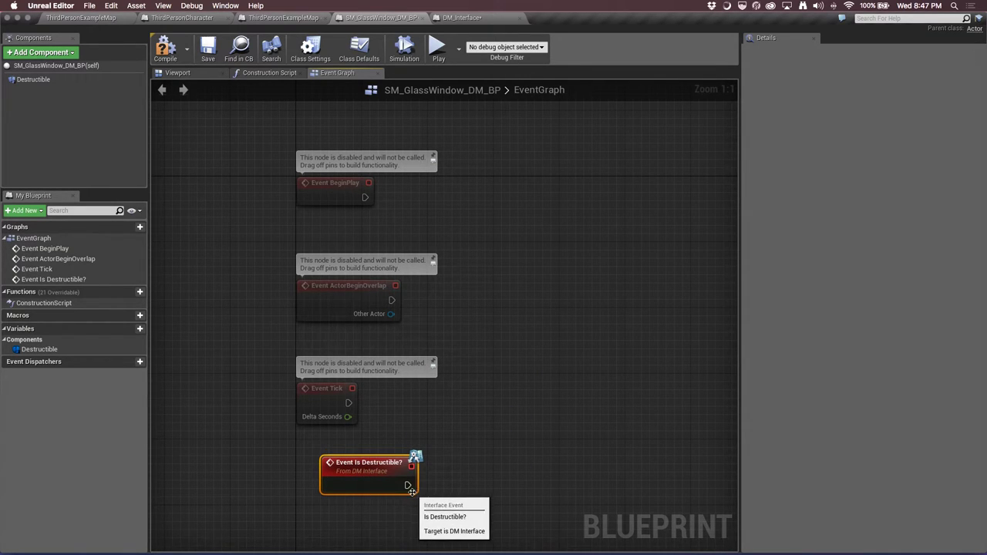
pyautogui.moveTo(407, 486); pyautogui.dragTo(513, 393)
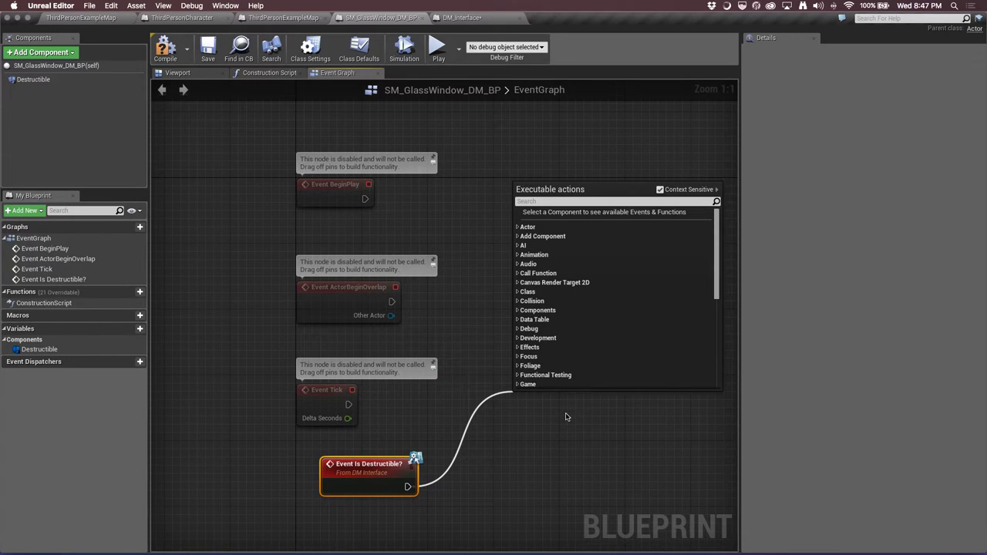
# Add an Apply Damage (Destructible) node and place the Destructible getter below the event node
pyautogui.click(556, 201)
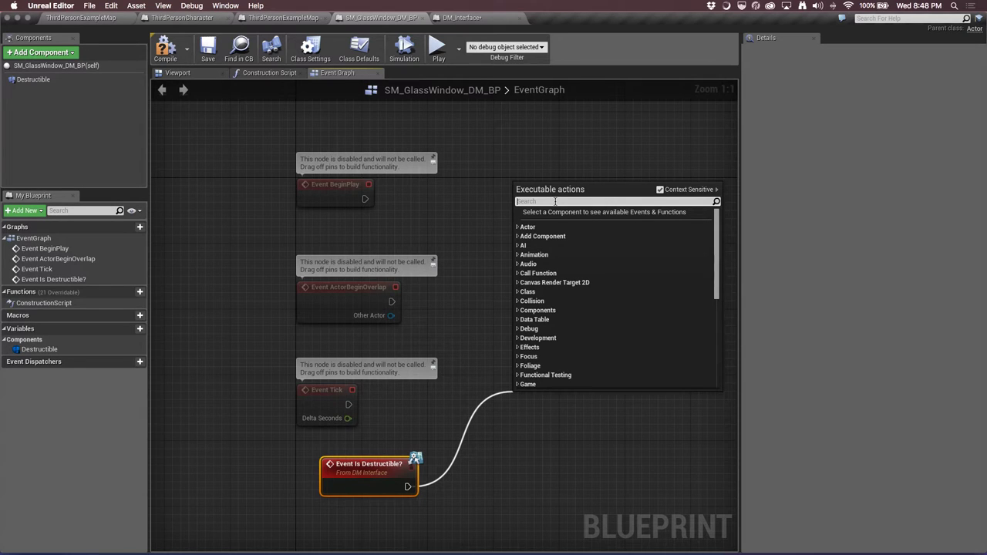
pyautogui.write('destr')
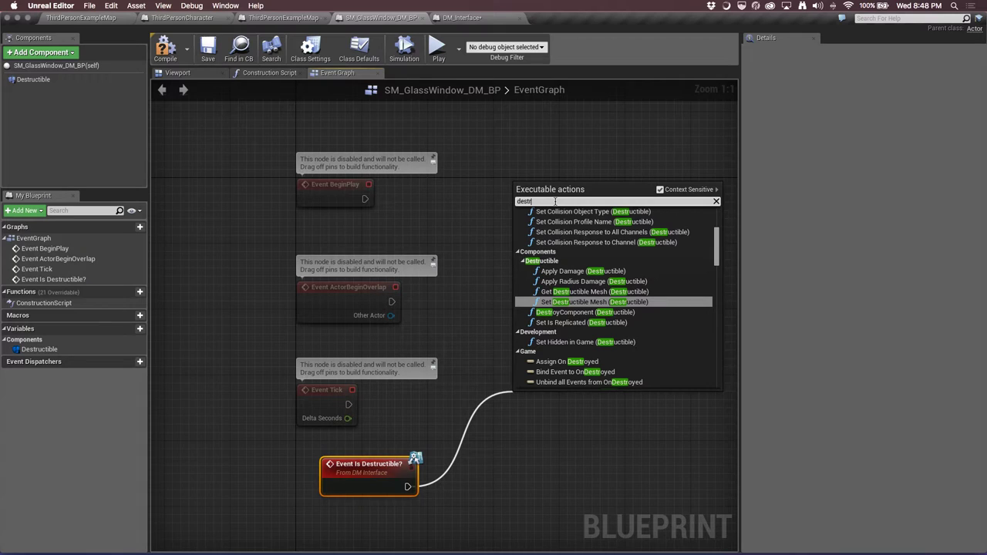
pyautogui.press('Up')
pyautogui.press('Up')
pyautogui.press('Up')
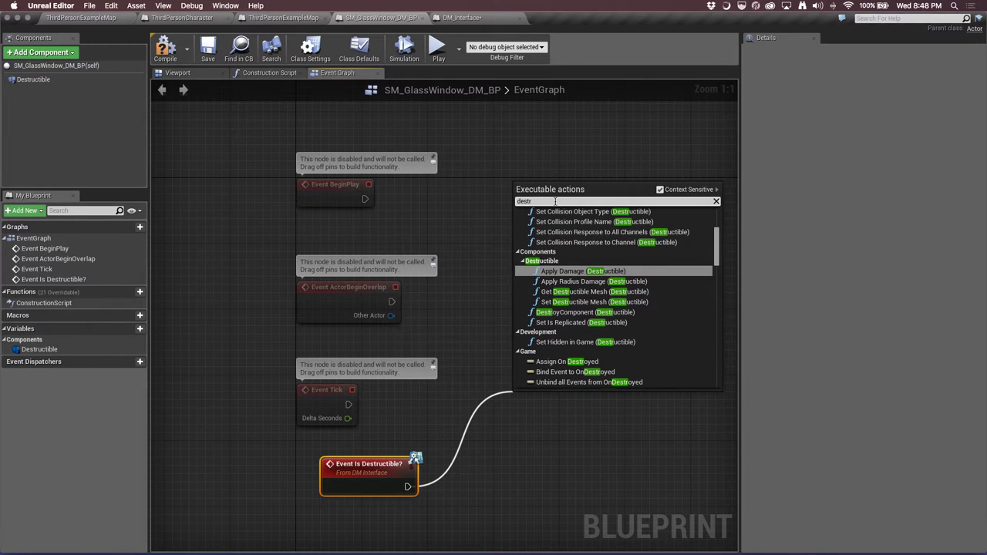
pyautogui.press('Return')
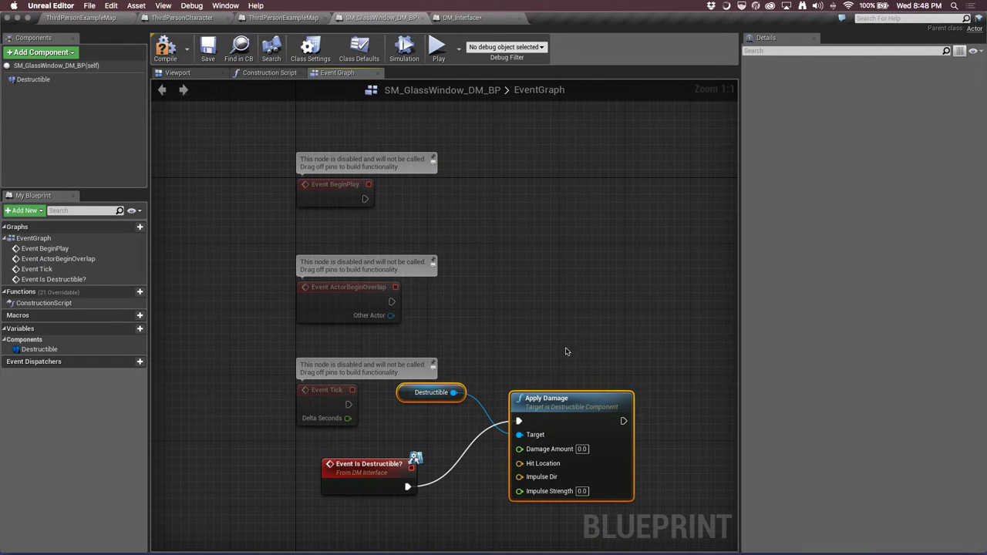
pyautogui.moveTo(580, 337); pyautogui.dragTo(579, 269, button='right')
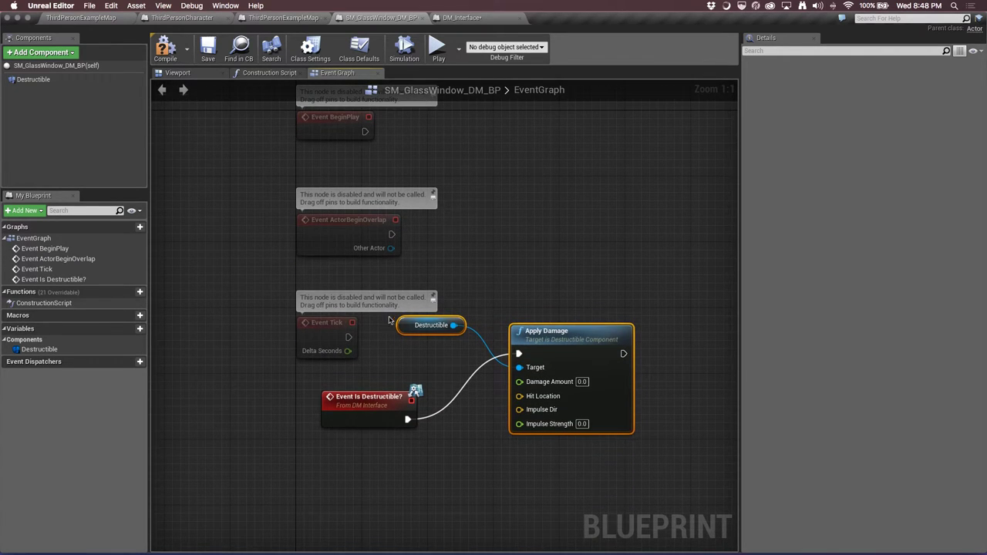
pyautogui.moveTo(407, 322); pyautogui.dragTo(437, 340)
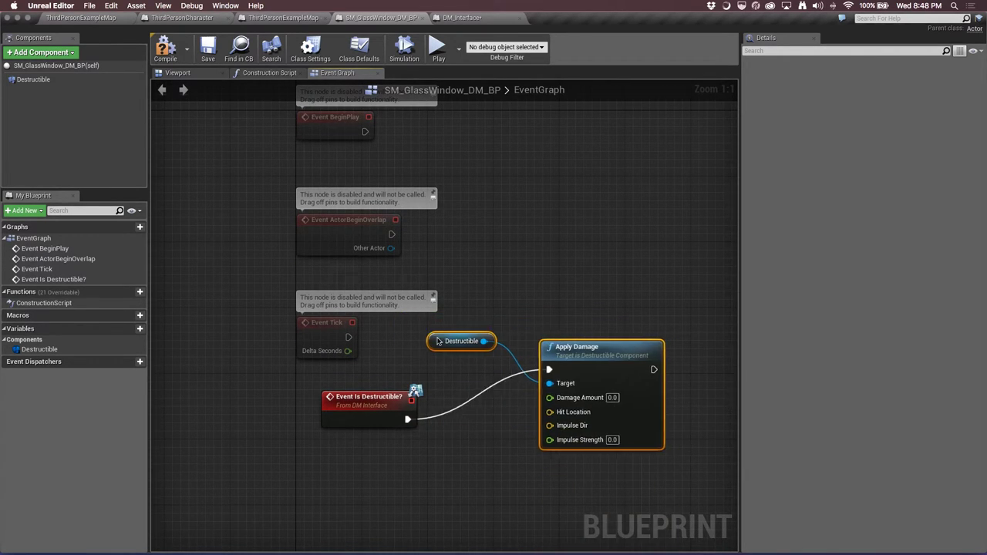
pyautogui.click(492, 467)
pyautogui.moveTo(438, 340); pyautogui.dragTo(406, 480)
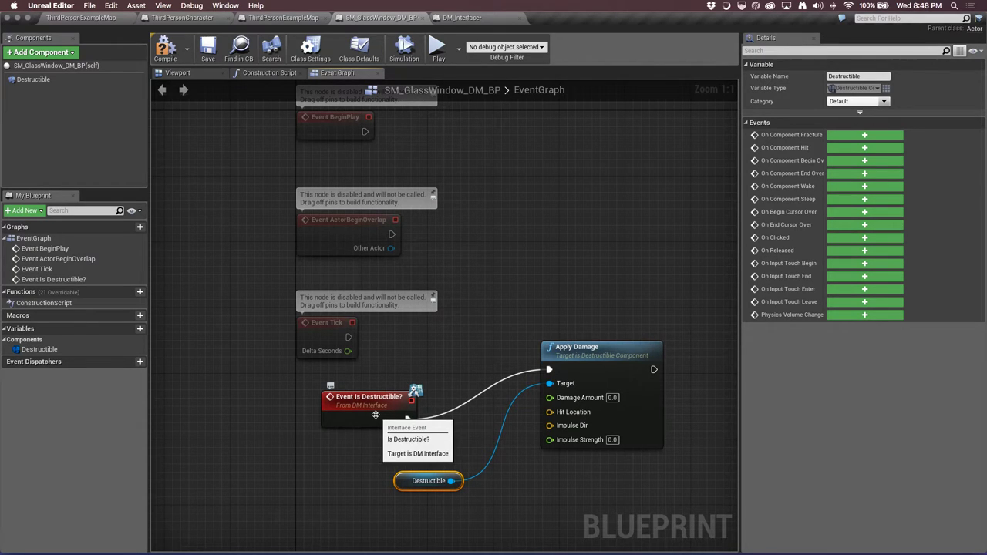
pyautogui.click(476, 342)
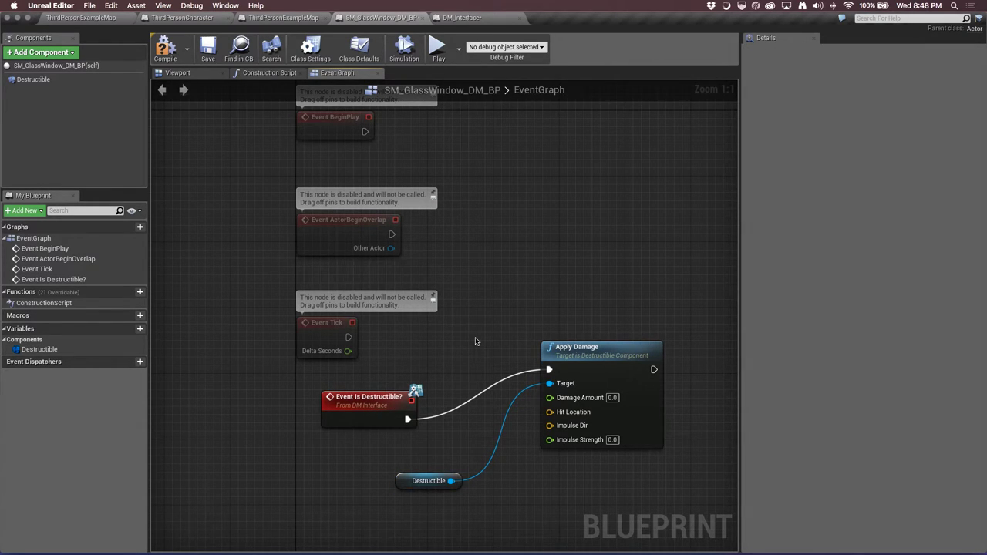
pyautogui.rightClick(475, 341)
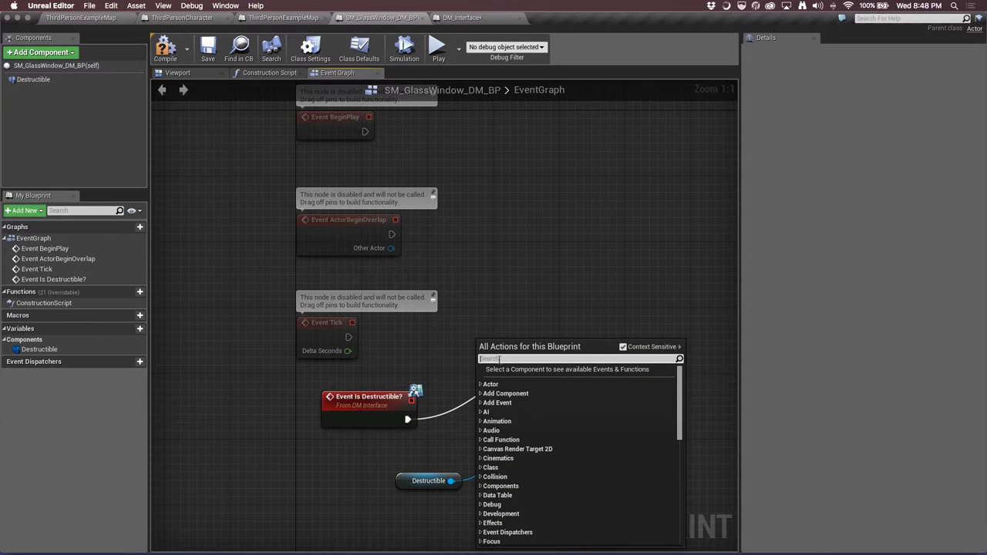
# Add an Is Destructible? interface call node above Apply Damage, nudging Apply Damage slightly down-right
pyautogui.write('?')
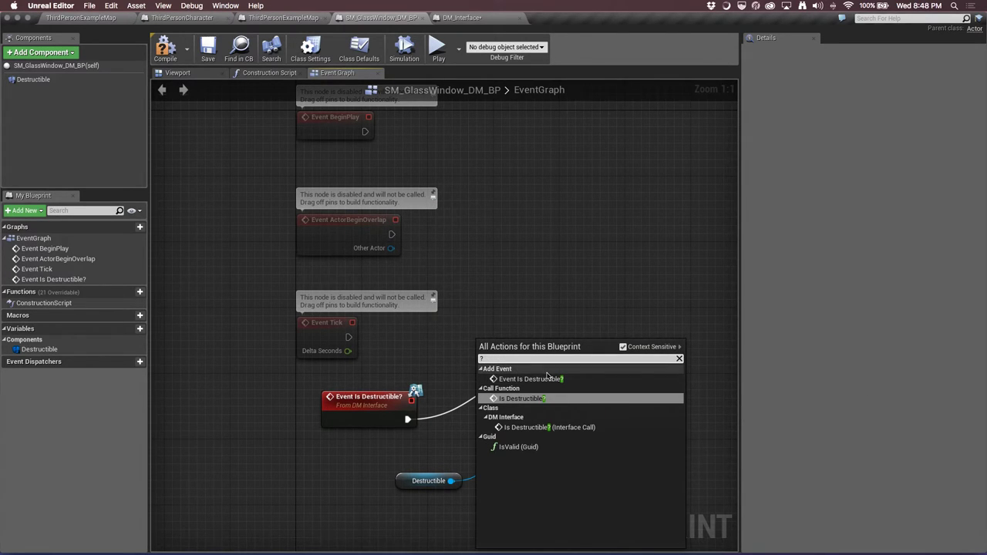
pyautogui.click(528, 428)
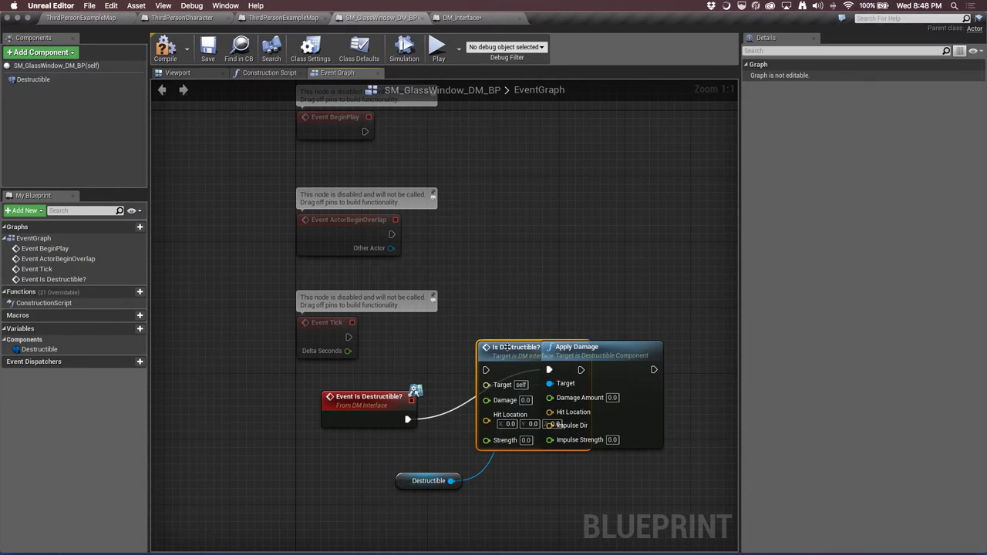
pyautogui.moveTo(506, 346)
pyautogui.mouseDown()
pyautogui.moveTo(521, 242)
pyautogui.moveTo(567, 226)
pyautogui.mouseUp()
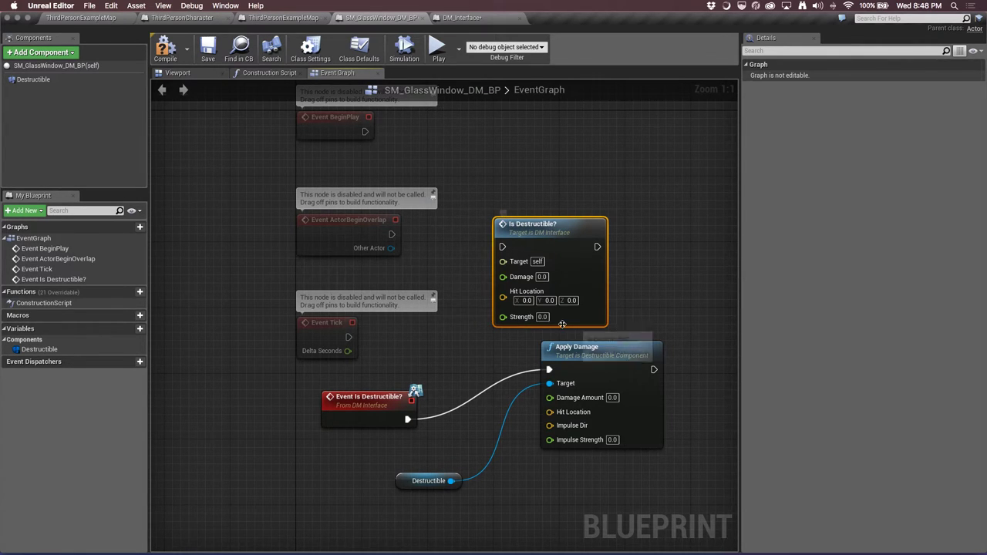
pyautogui.moveTo(623, 363)
pyautogui.mouseDown()
pyautogui.moveTo(650, 371)
pyautogui.moveTo(659, 387)
pyautogui.mouseUp()
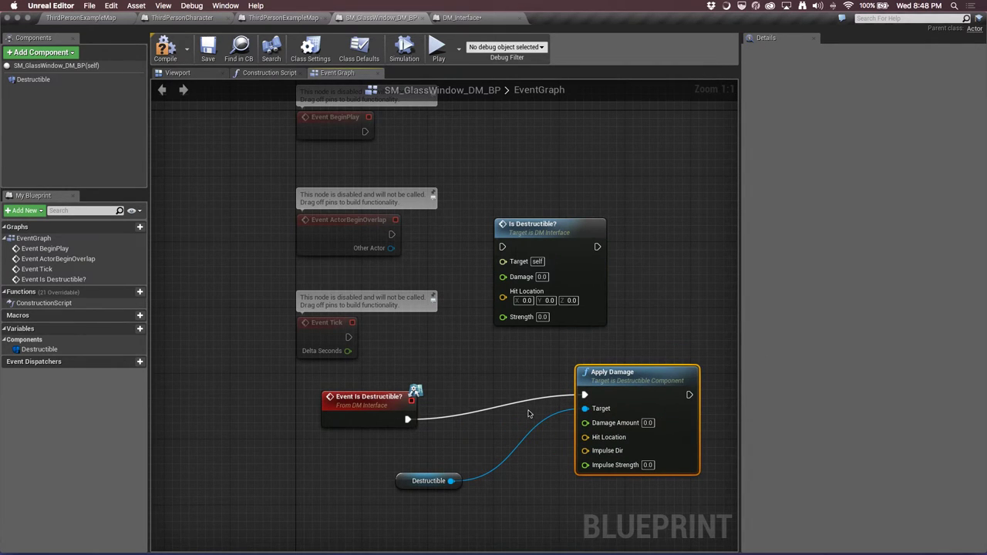
pyautogui.hotkey('ctrl', 'Left')
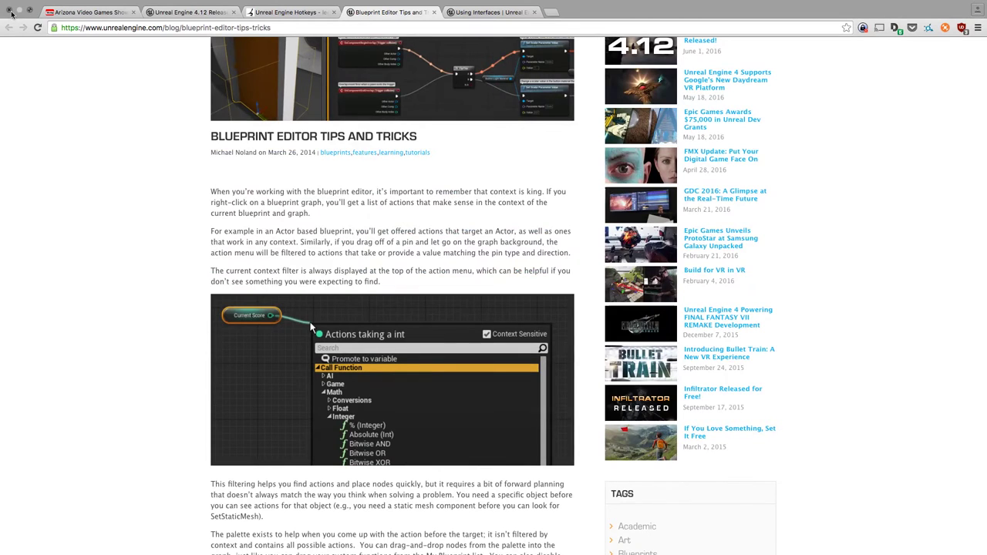
pyautogui.hotkey('ctrl', 'Right')
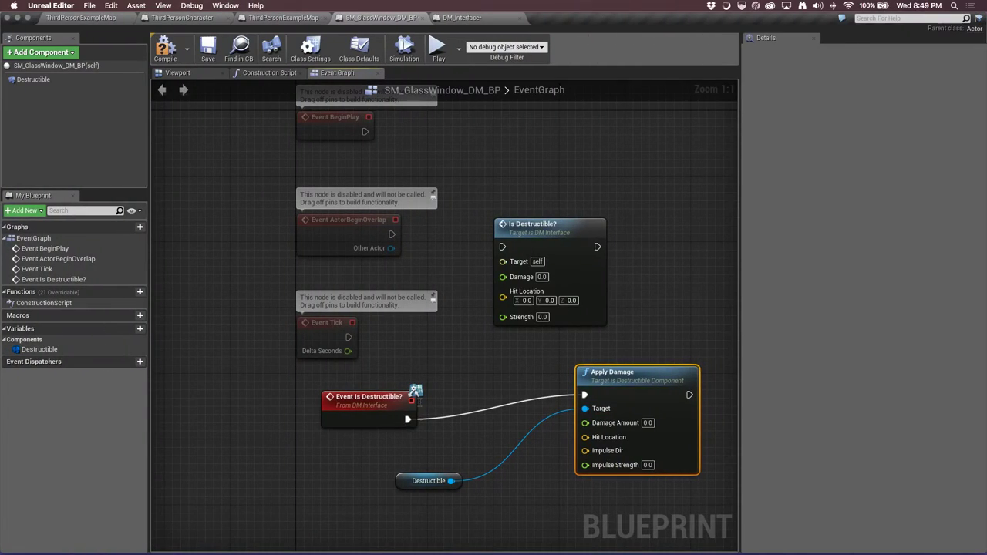
pyautogui.click(381, 391)
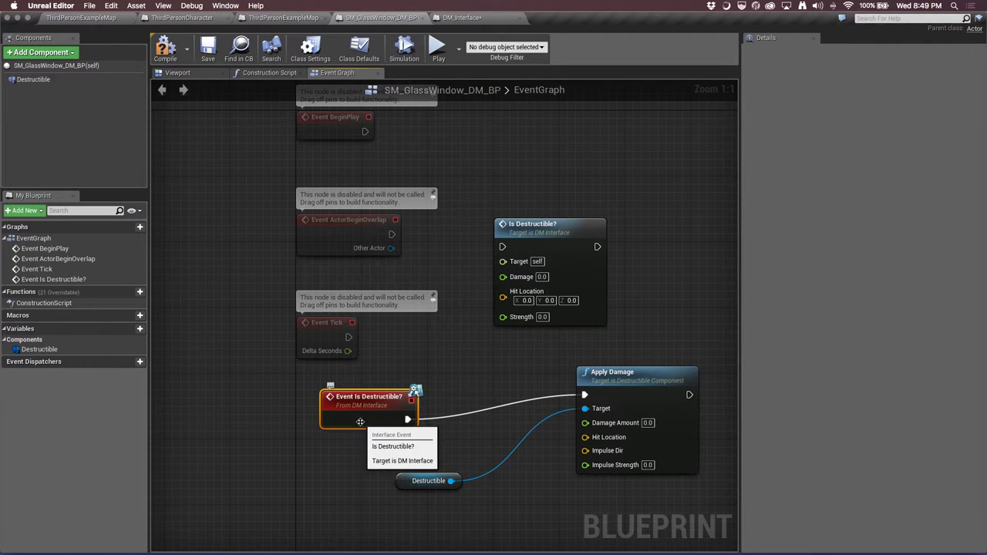
# Compile the glass window Blueprint, delete Event Is Destructible?, and recompile DM_Interface
pyautogui.click(165, 50)
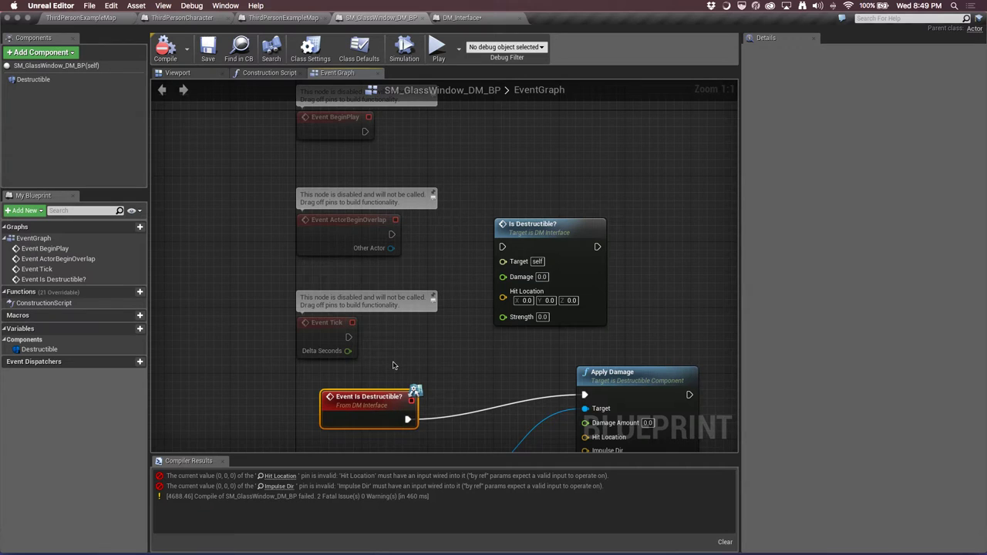
pyautogui.press('Delete')
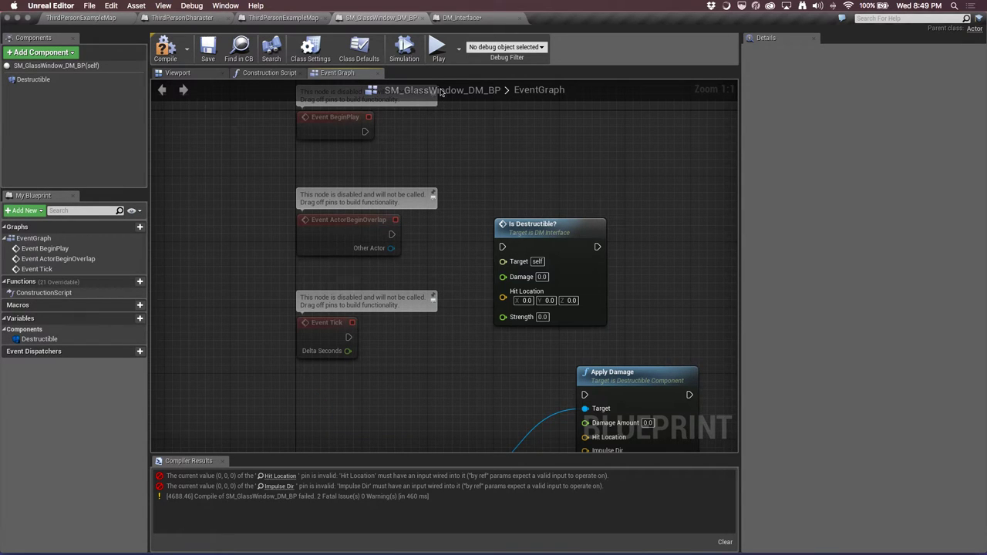
pyautogui.click(469, 20)
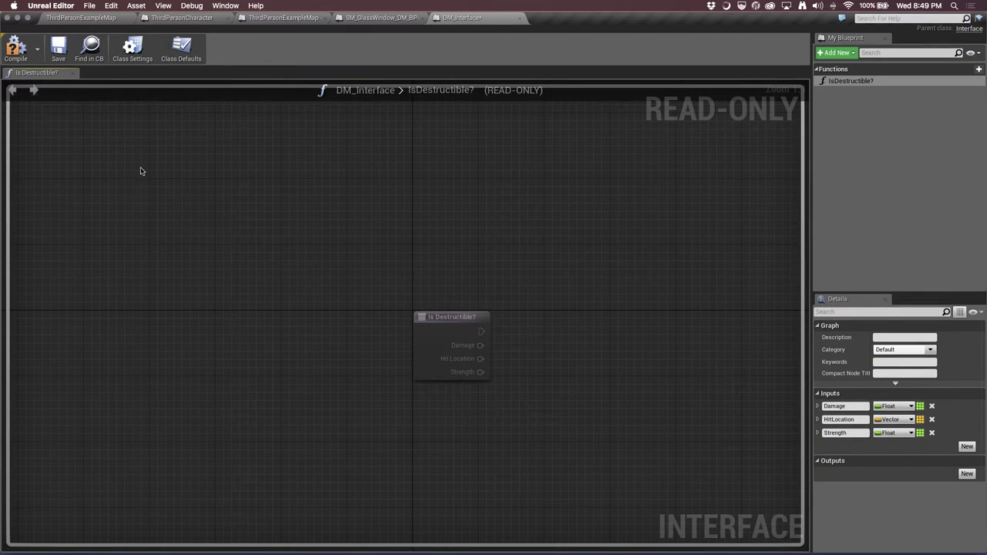
pyautogui.press('F7')
# Delete the Is Destructible? call node from the glass window event graph
pyautogui.click(371, 17)
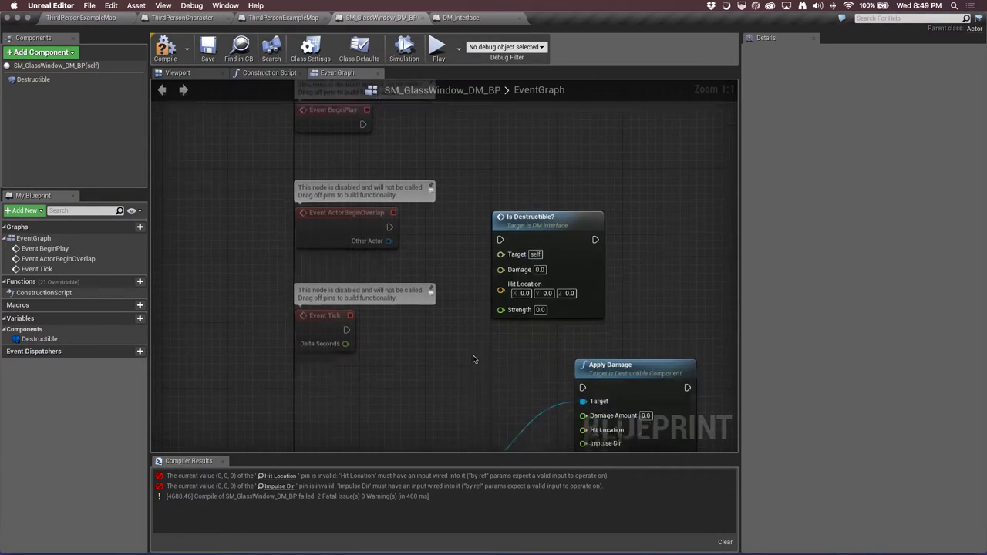
pyautogui.click(556, 223)
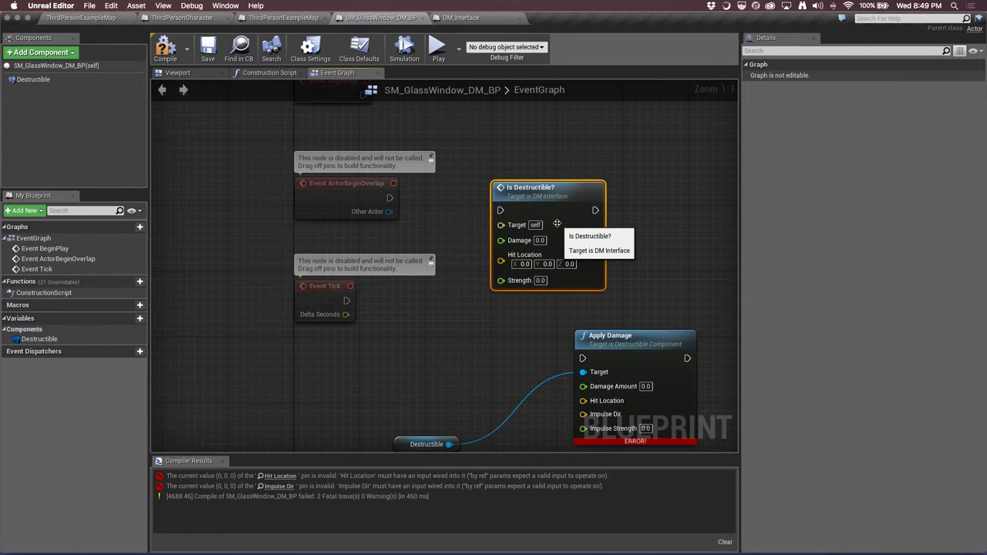
pyautogui.press('Delete')
pyautogui.scroll(-5, 557, 223)
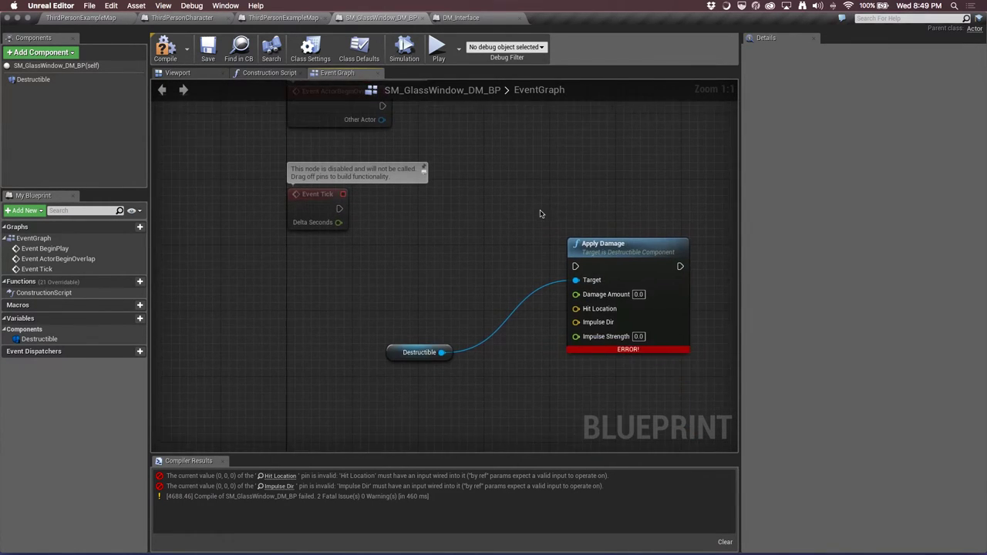
# Add a fresh Event Is Destructible? node to the left of Apply Damage
pyautogui.moveTo(541, 213); pyautogui.dragTo(509, 208, button='right')
pyautogui.rightClick(361, 276)
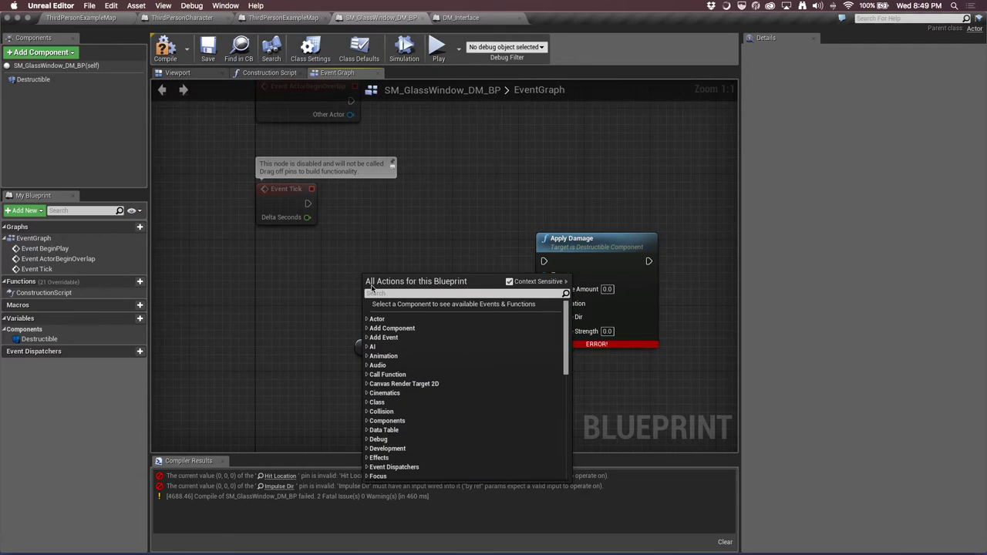
pyautogui.write('?')
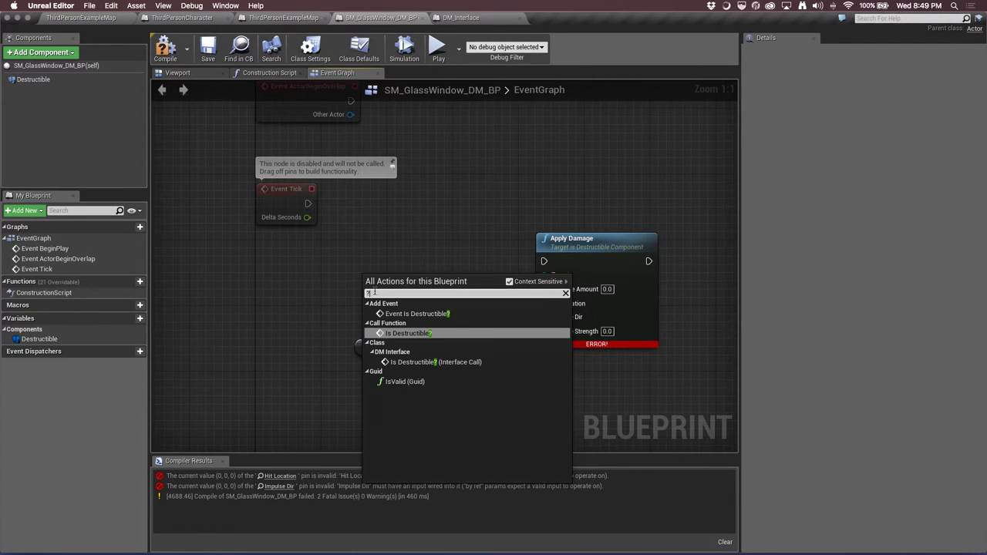
pyautogui.click(417, 314)
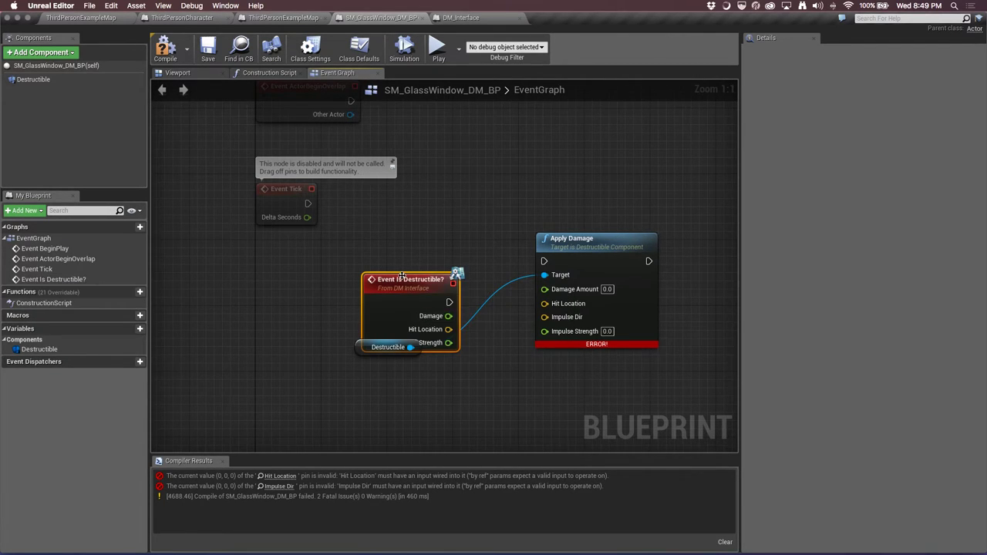
pyautogui.moveTo(401, 275); pyautogui.dragTo(303, 251)
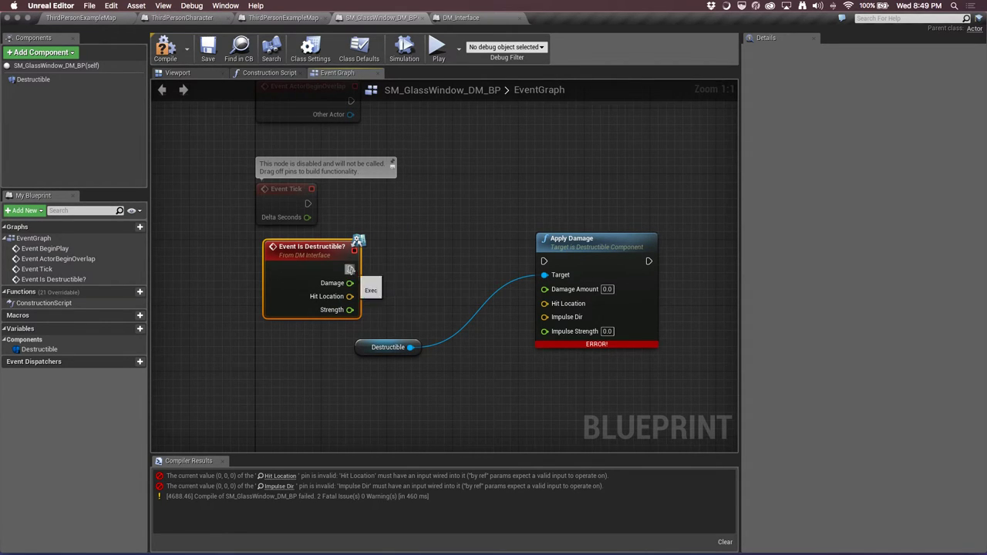
# Wire the event's exec, Damage, Hit Location (to Hit Location and Impulse Dir) and Strength into Apply Damage
pyautogui.moveTo(351, 269)
pyautogui.mouseDown()
pyautogui.moveTo(543, 261)
pyautogui.moveTo(417, 346)
pyautogui.mouseUp()
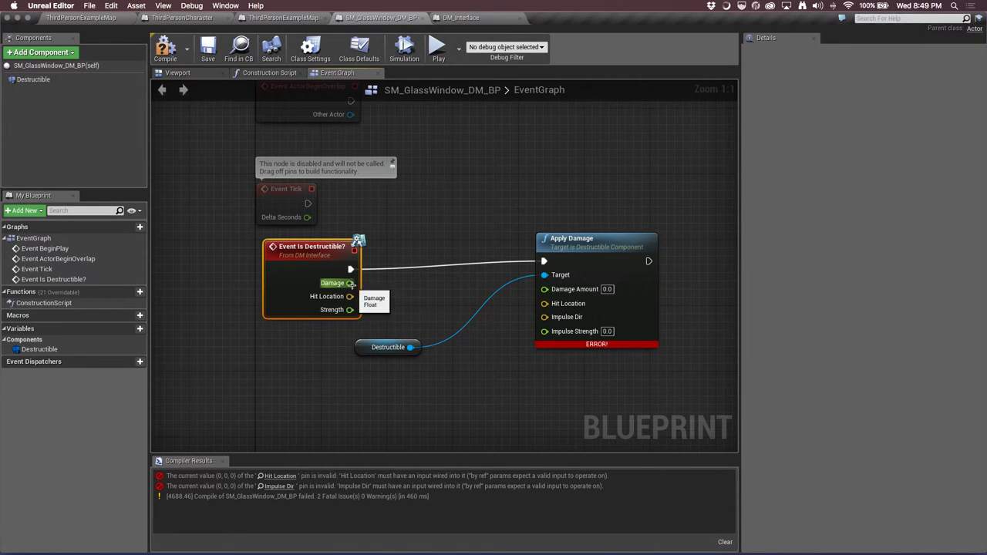
pyautogui.moveTo(349, 282); pyautogui.dragTo(545, 288)
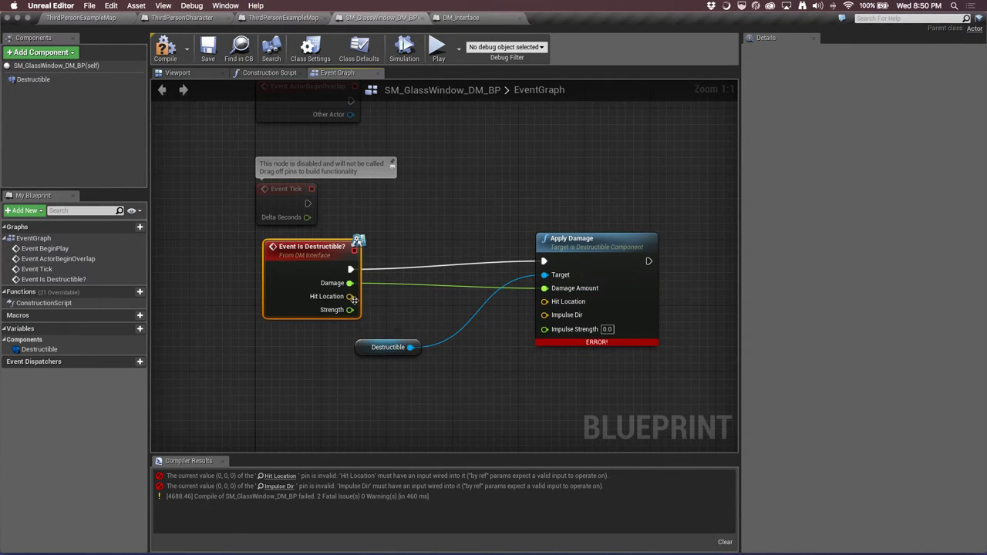
pyautogui.moveTo(350, 296); pyautogui.dragTo(555, 308)
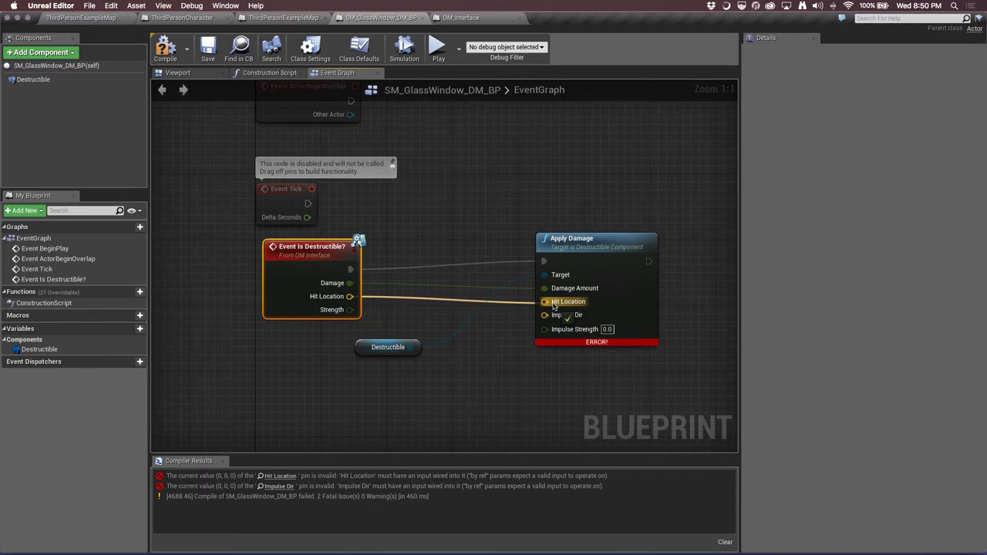
pyautogui.moveTo(349, 297); pyautogui.dragTo(544, 314)
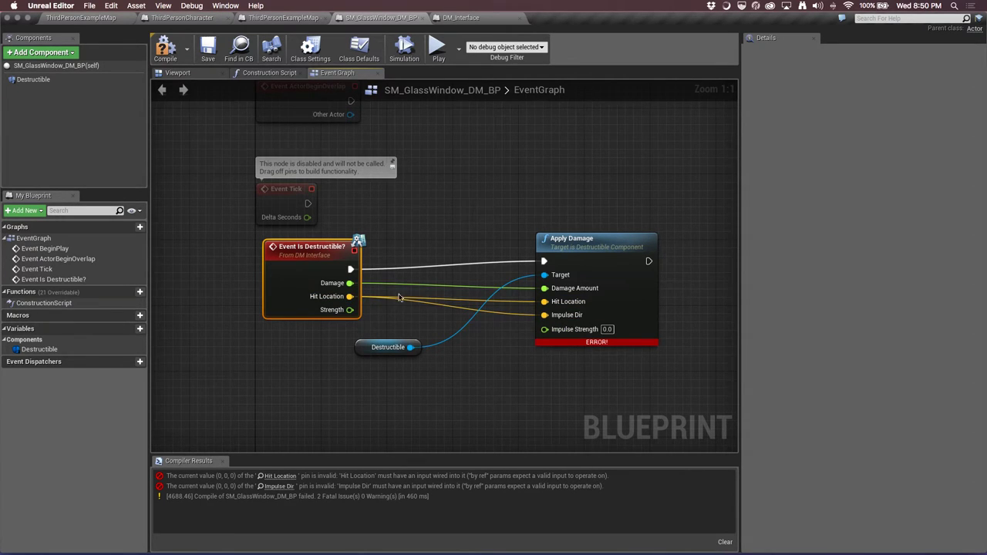
pyautogui.moveTo(349, 309); pyautogui.dragTo(544, 328)
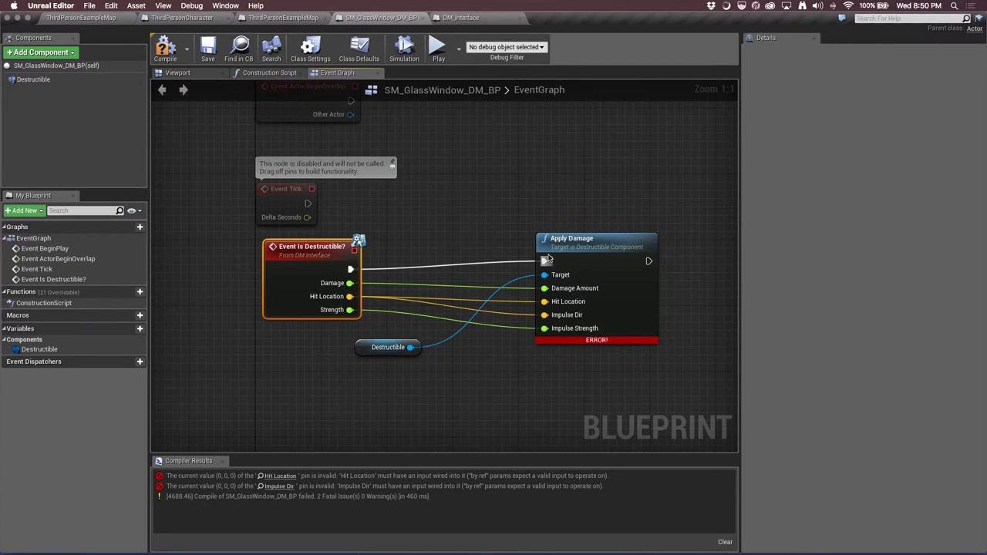
pyautogui.moveTo(563, 243); pyautogui.dragTo(562, 251)
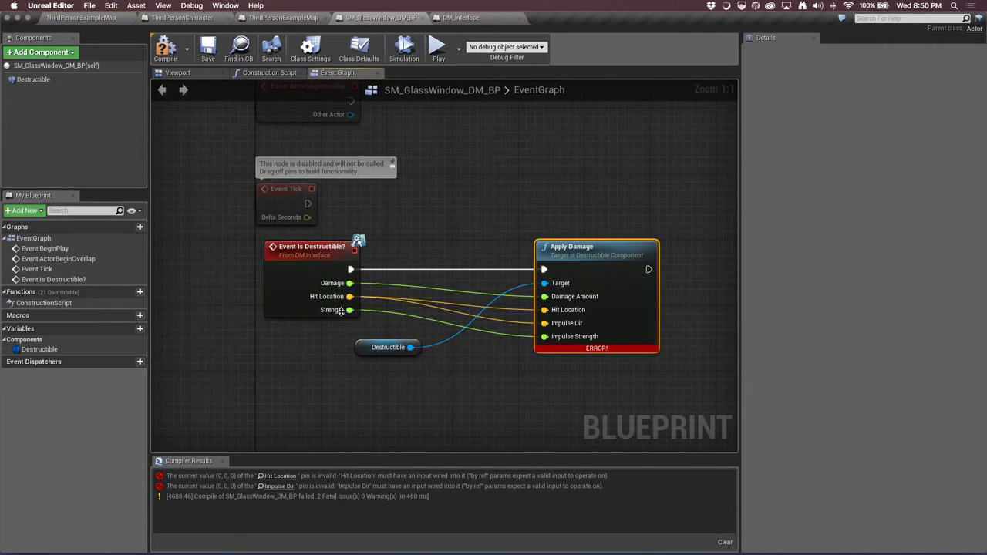
pyautogui.moveTo(217, 80); pyautogui.dragTo(216, 92, button='right')
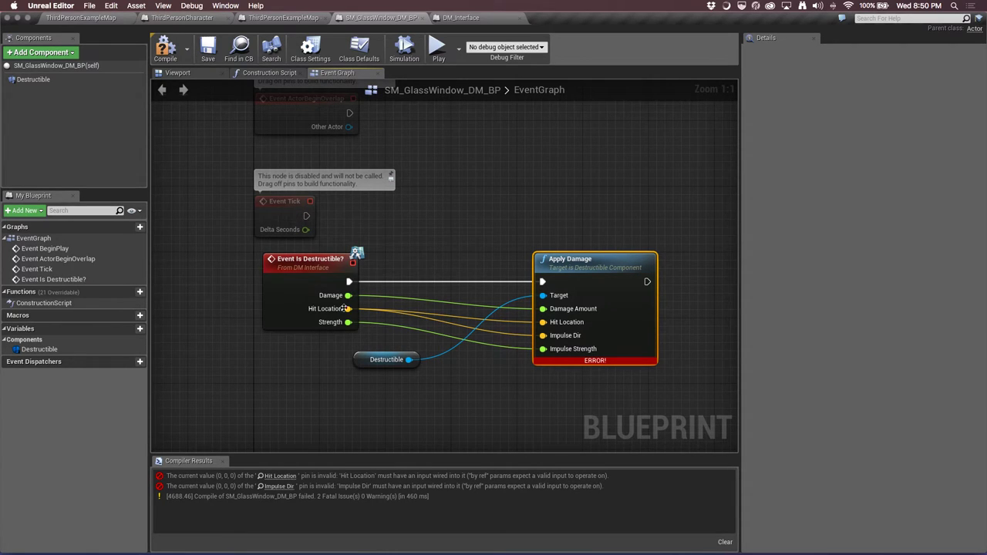
# Recompile SM_GlassWindow_DM_BP with F7 so it builds without errors
pyautogui.press('F7')
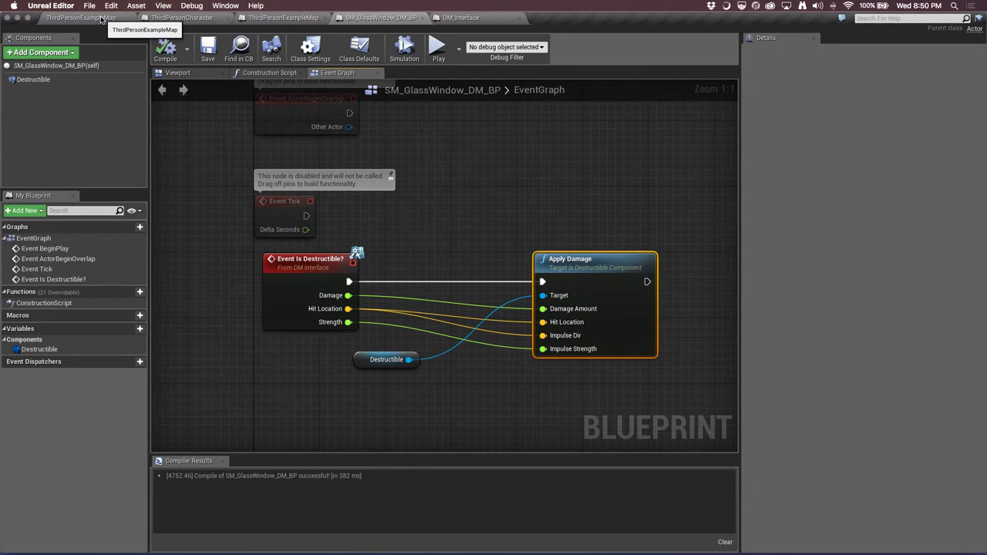
# Drop an SM_GlassWindow_DM_BP actor into ThirdPersonExampleMap, then open the Level Blueprint
pyautogui.click(101, 19)
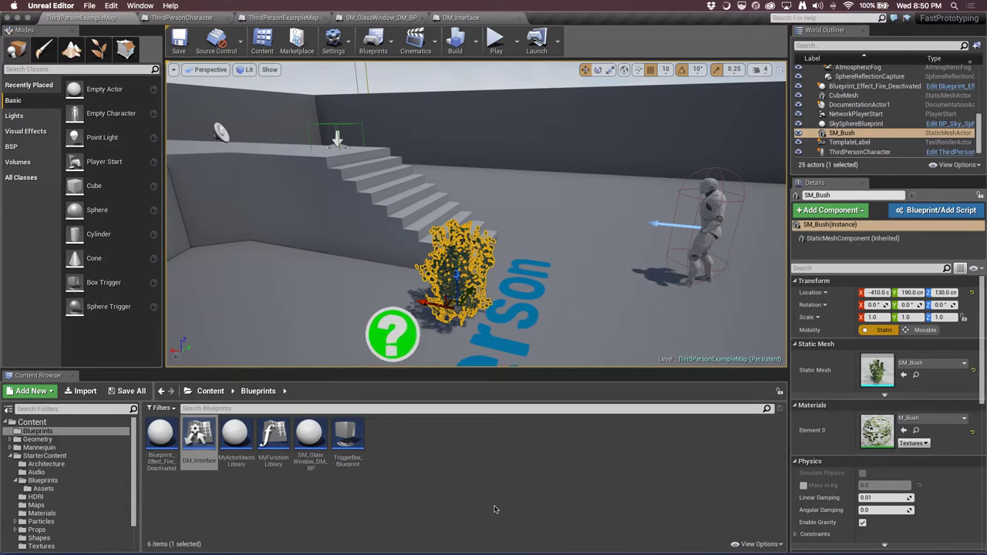
pyautogui.click(309, 435)
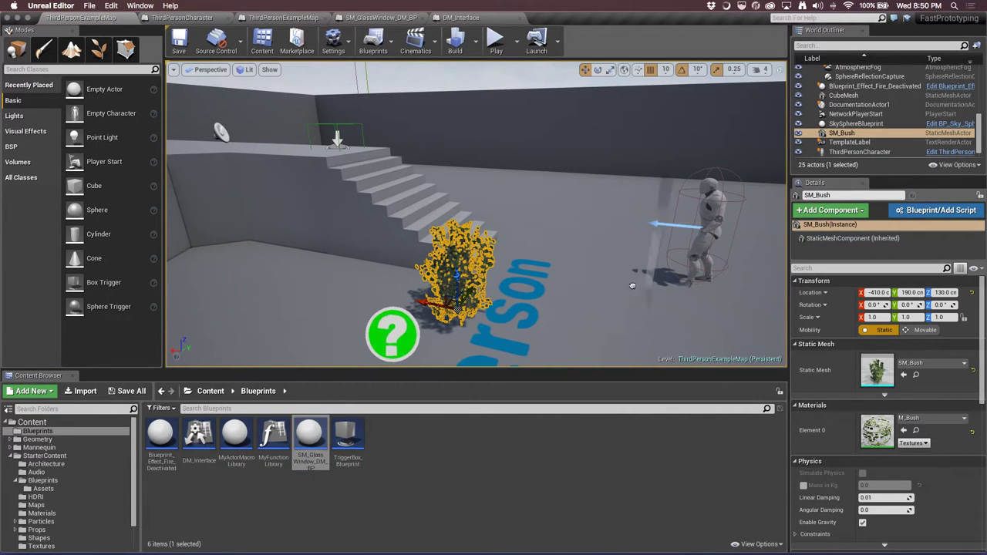
pyautogui.click(570, 274)
pyautogui.moveTo(476, 216); pyautogui.dragTo(539, 217, button='right')
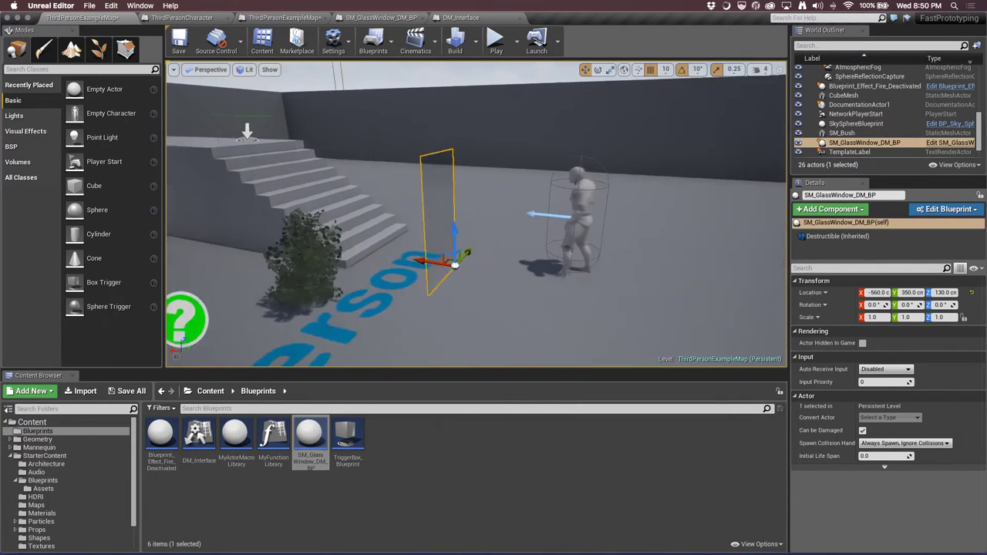
pyautogui.moveTo(620, 268); pyautogui.dragTo(609, 262, button='right')
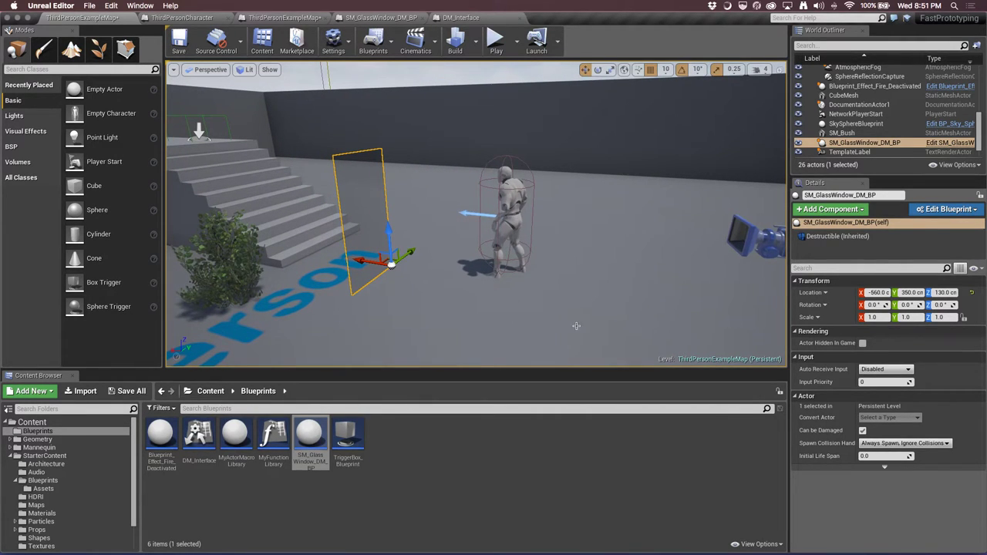
pyautogui.moveTo(576, 325); pyautogui.dragTo(595, 320, button='right')
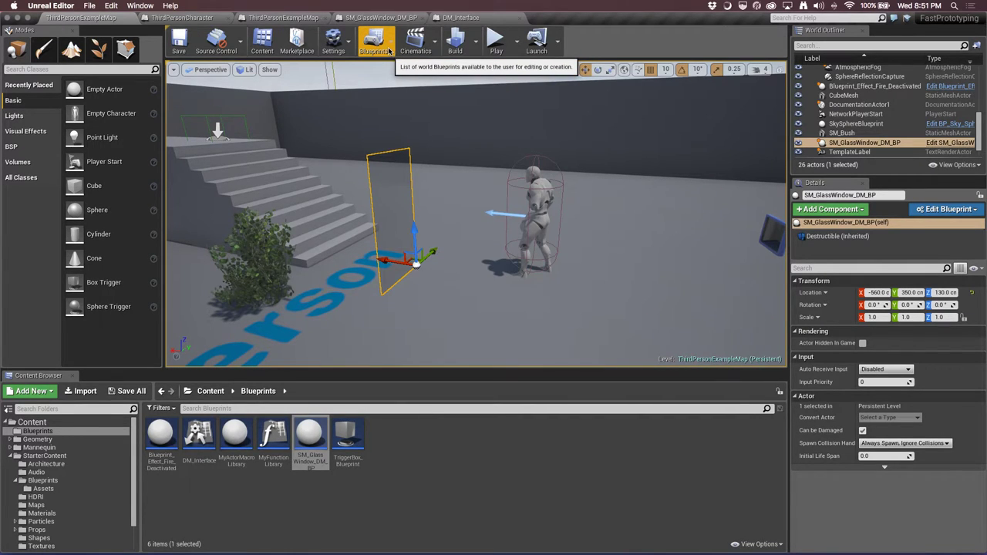
pyautogui.click(389, 50)
pyautogui.click(400, 126)
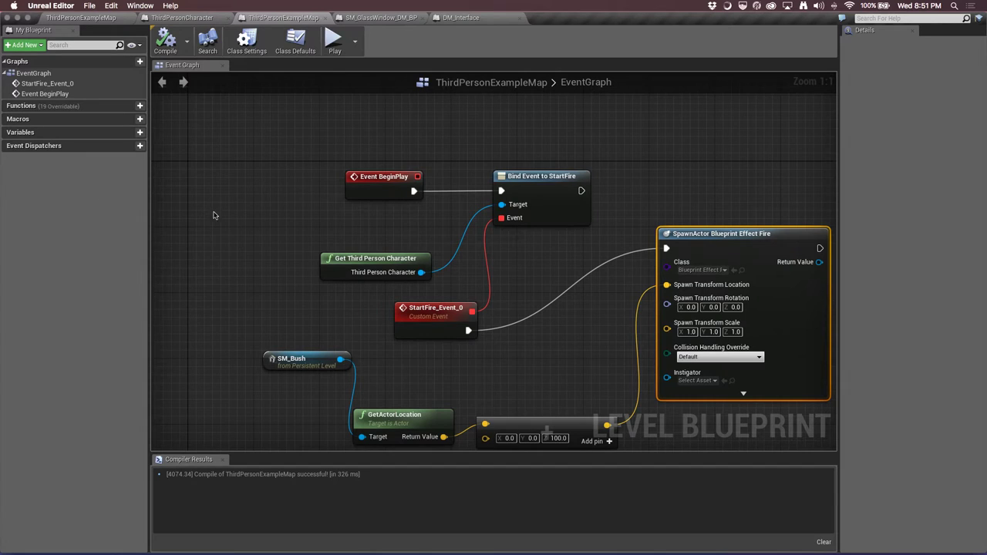
# Create a reference to the placed glass window actor in the Level Blueprint
pyautogui.click(113, 17)
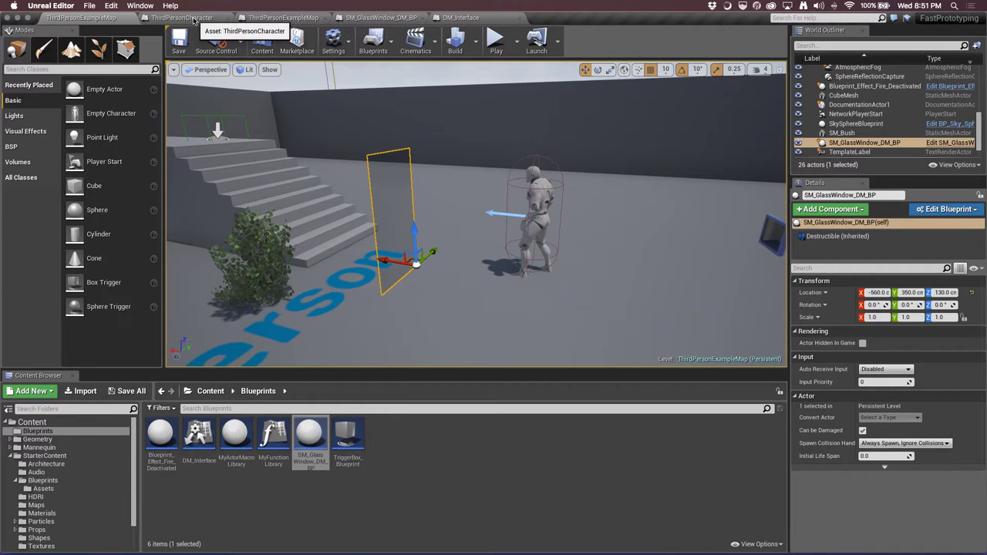
pyautogui.click(317, 18)
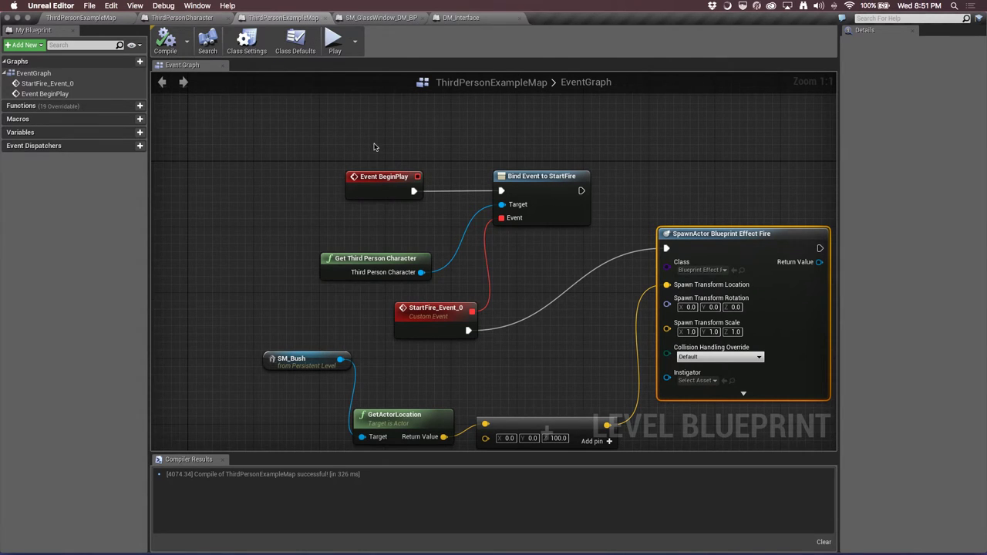
pyautogui.rightClick(466, 138)
pyautogui.press('Return')
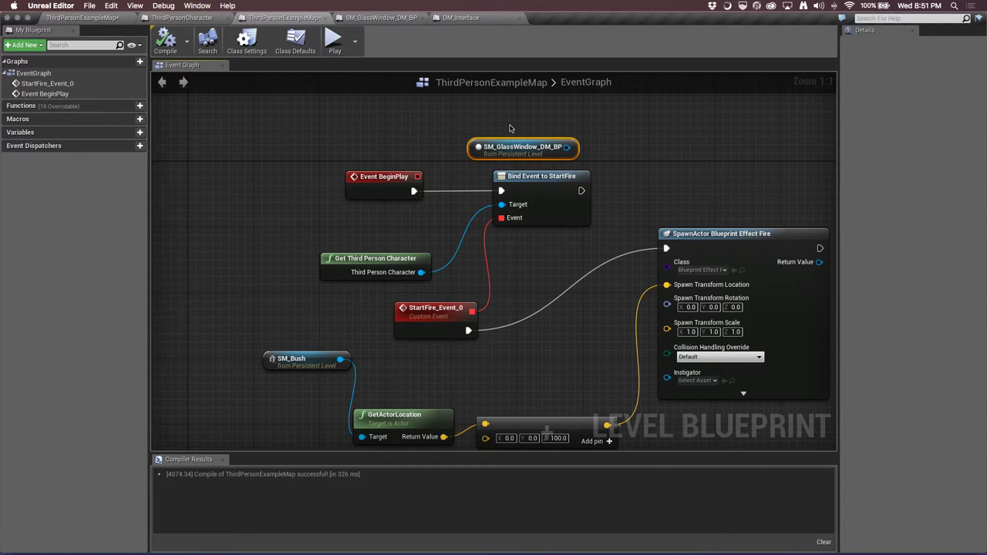
pyautogui.scroll(-1, 574, 248)
pyautogui.scroll(1, 574, 248)
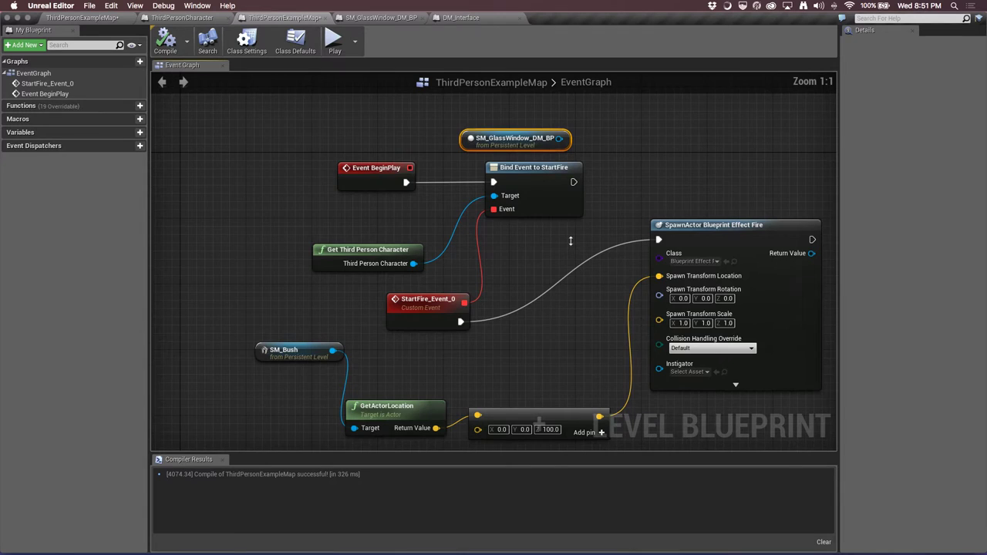
pyautogui.scroll(-3, 570, 241)
pyautogui.scroll(1, 570, 239)
pyautogui.scroll(-1, 571, 236)
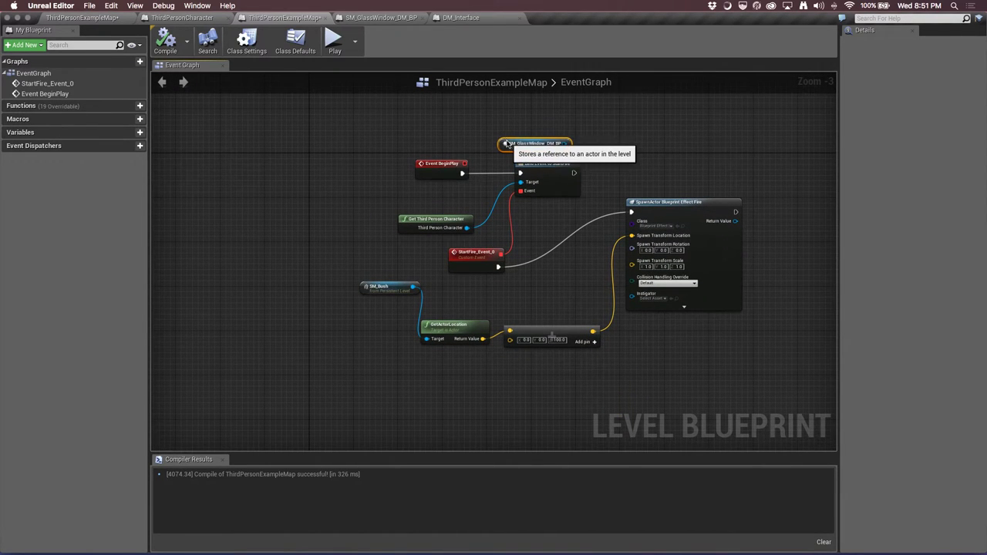
# Rearrange the window reference, SpawnActor, vector, GetActorLocation and BeginPlay nodes into a compact layout
pyautogui.moveTo(507, 142); pyautogui.dragTo(223, 291)
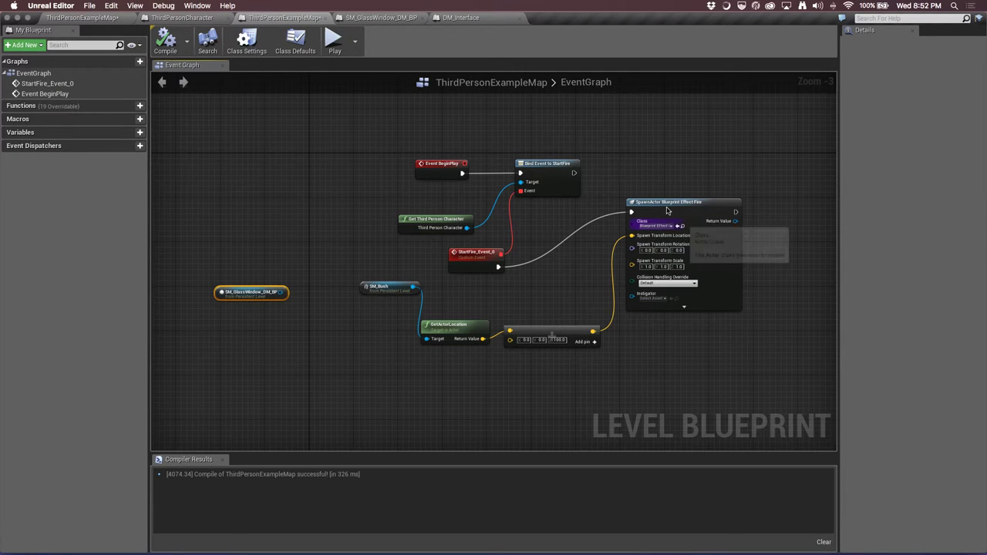
pyautogui.moveTo(668, 206); pyautogui.dragTo(668, 167)
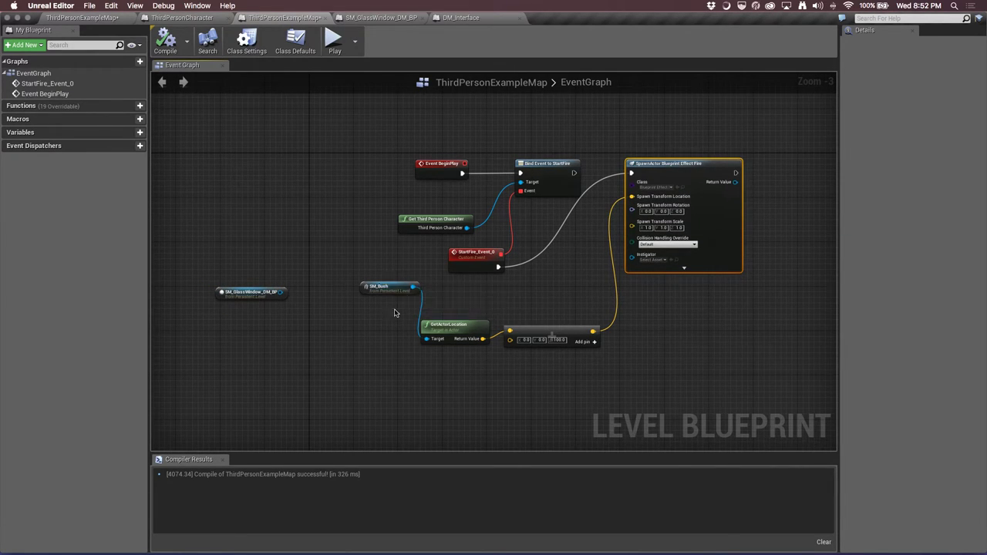
pyautogui.moveTo(572, 330); pyautogui.dragTo(588, 292)
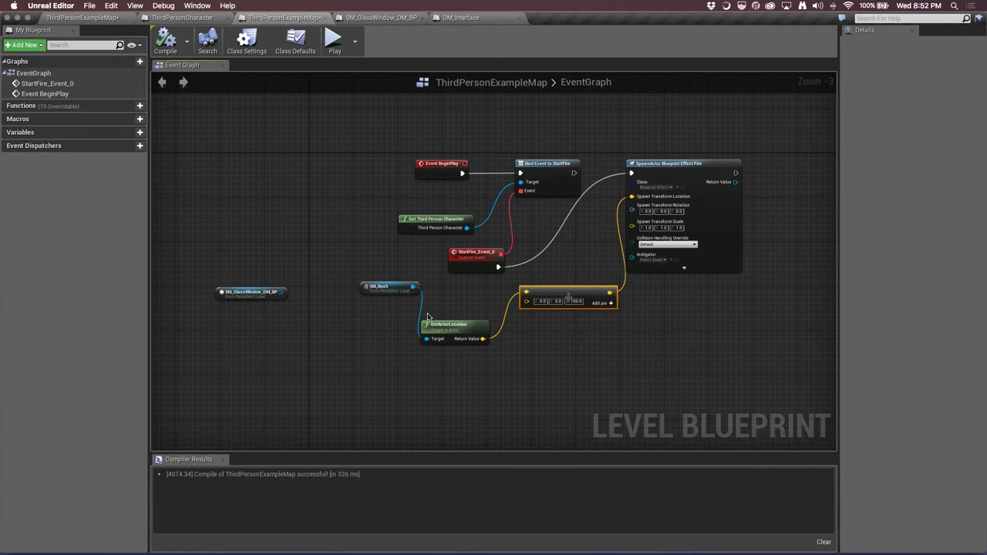
pyautogui.moveTo(456, 327); pyautogui.dragTo(472, 299)
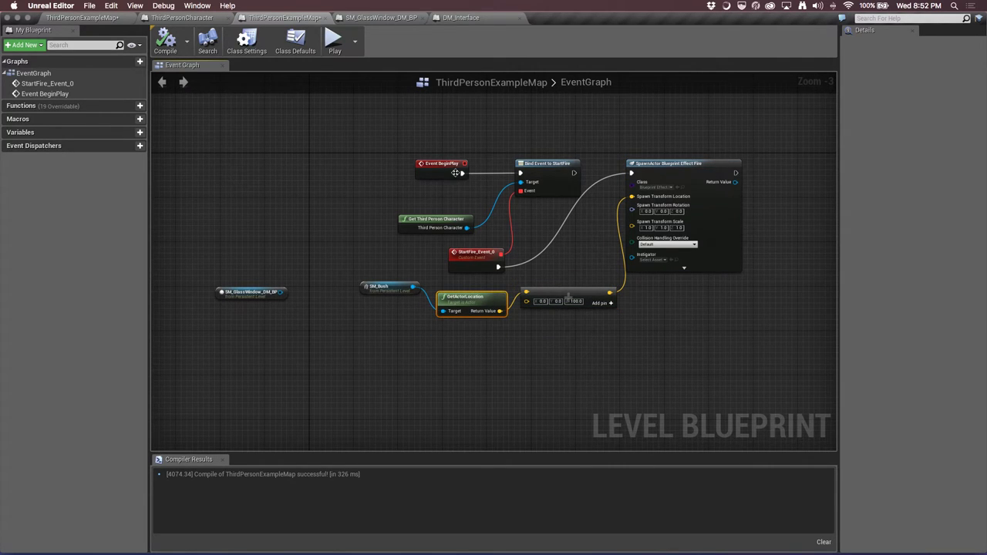
pyautogui.moveTo(426, 176); pyautogui.dragTo(298, 177)
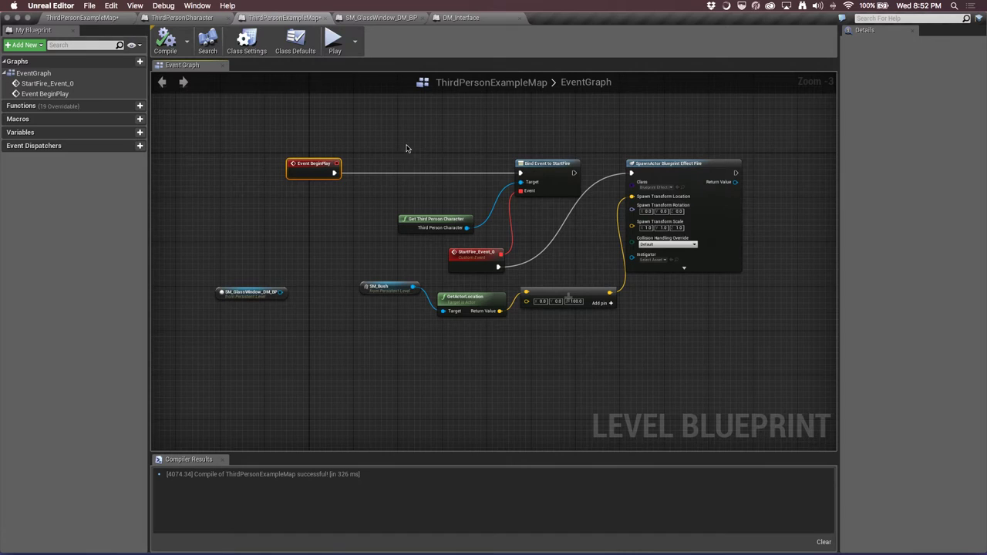
pyautogui.moveTo(380, 139); pyautogui.dragTo(786, 324)
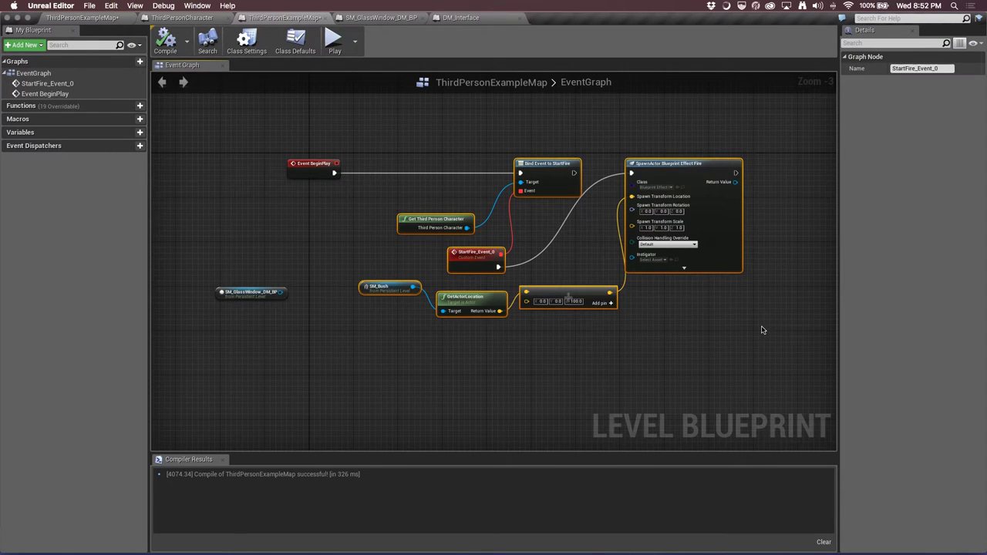
# Wrap the fire-spawning nodes in a 'Start Fire' comment, moving BeginPlay and the window reference outside
pyautogui.press('c')
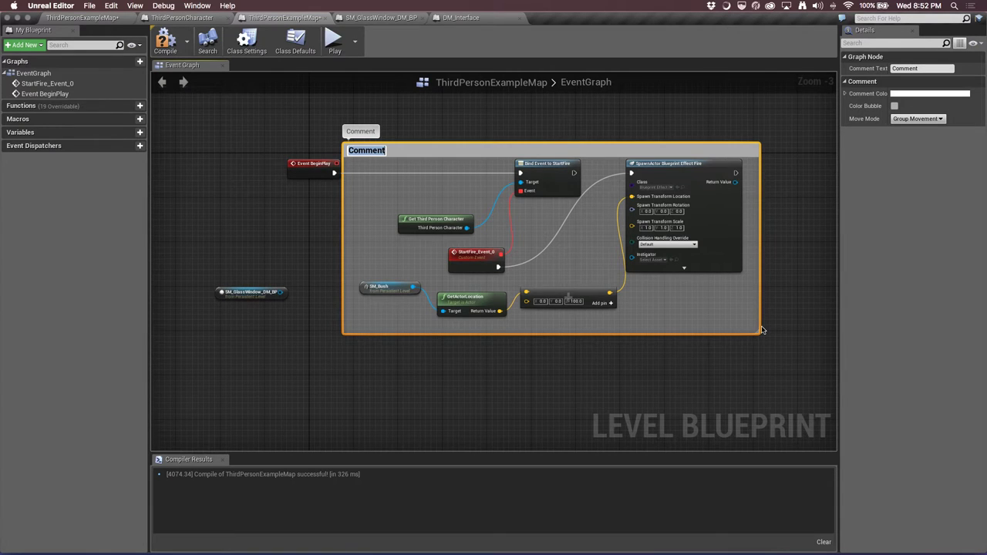
pyautogui.write('Start Fi')
pyautogui.write('re')
pyautogui.press('Return')
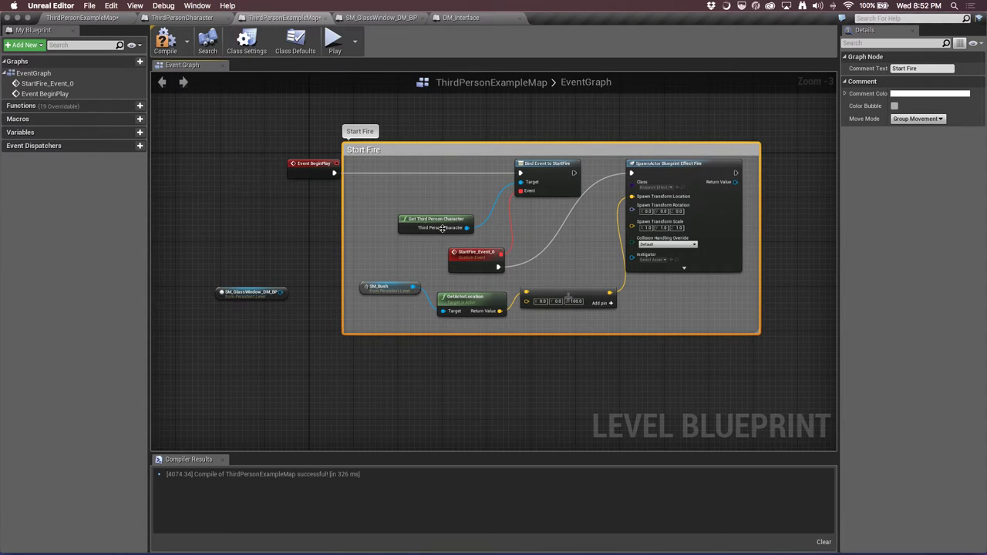
pyautogui.moveTo(307, 164); pyautogui.dragTo(258, 165)
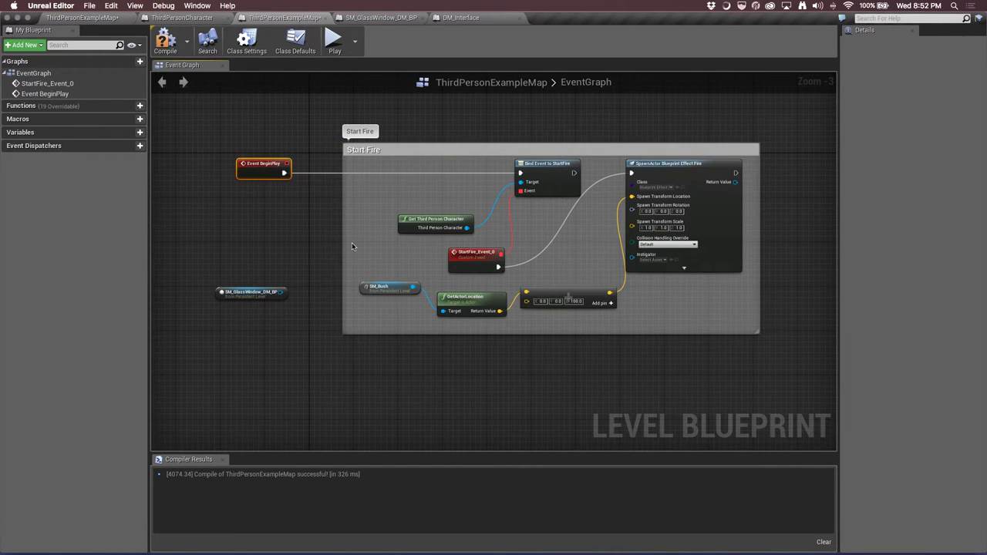
pyautogui.moveTo(243, 291)
pyautogui.mouseDown()
pyautogui.moveTo(375, 388)
pyautogui.moveTo(343, 383)
pyautogui.mouseUp()
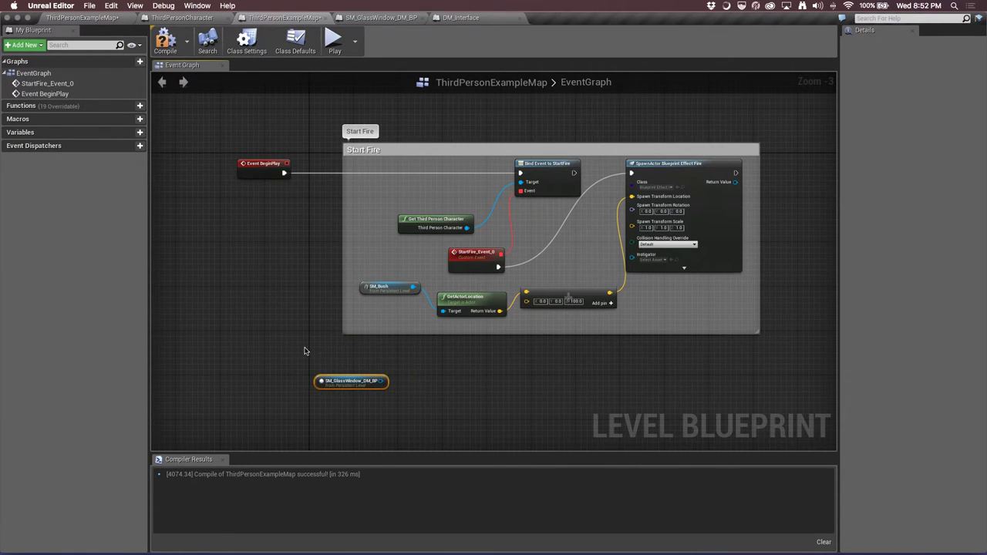
# Add a B key event whose Pressed output calls the Is Destructible? message
pyautogui.rightClick(434, 368)
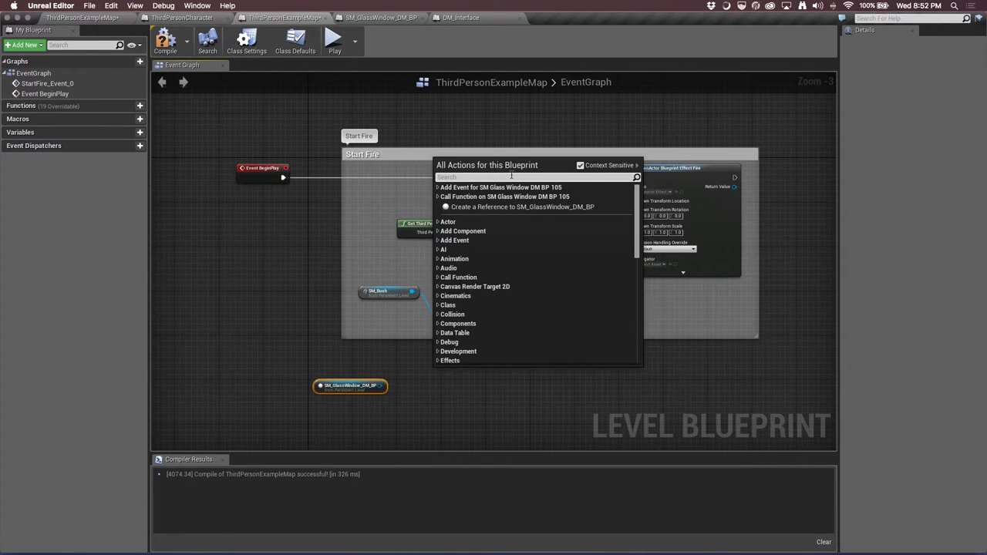
pyautogui.write('b')
pyautogui.press('Return')
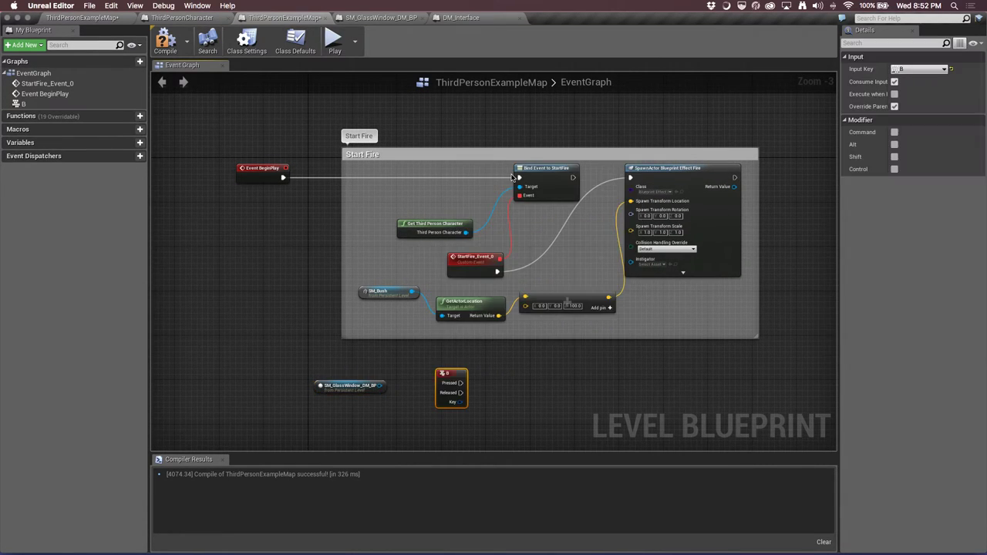
pyautogui.moveTo(461, 383); pyautogui.dragTo(568, 374)
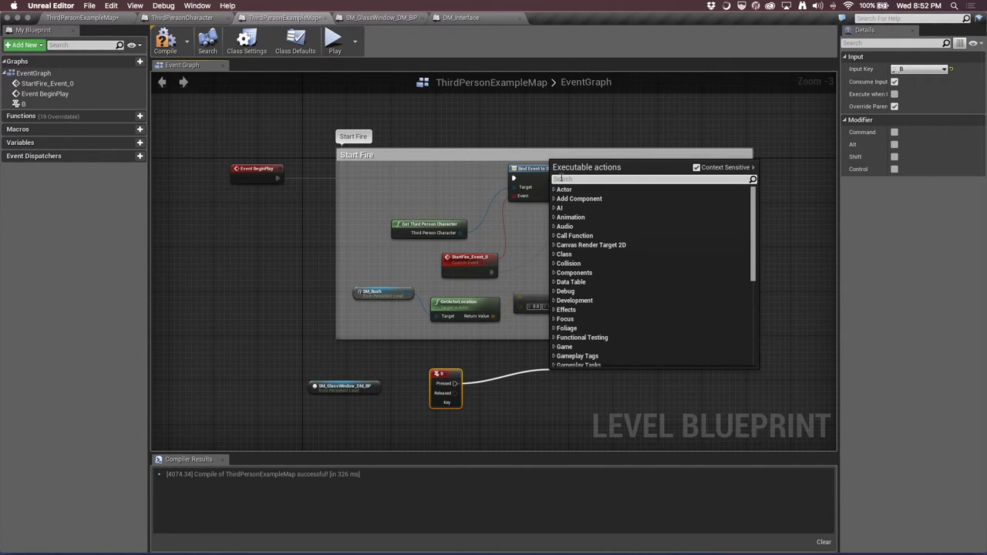
pyautogui.write('is')
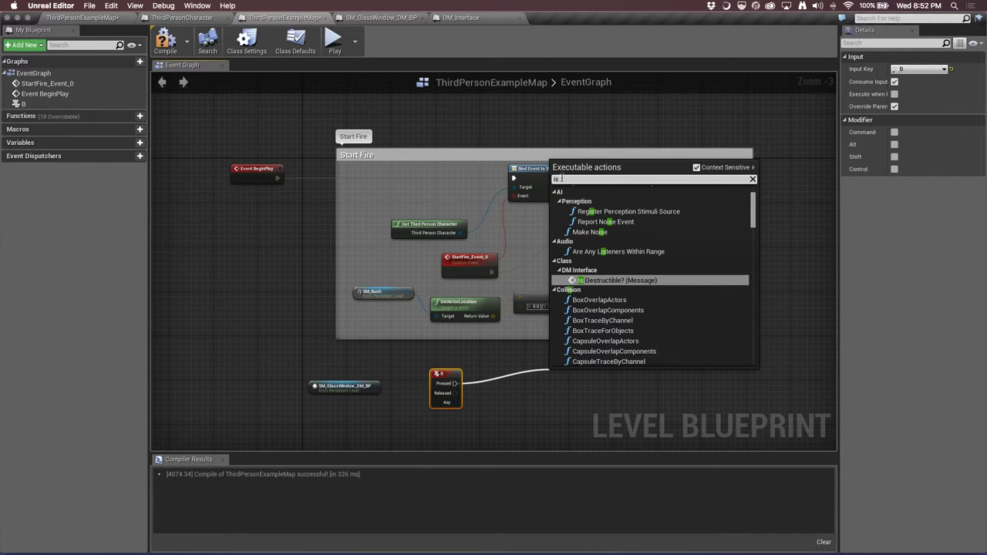
pyautogui.click(640, 280)
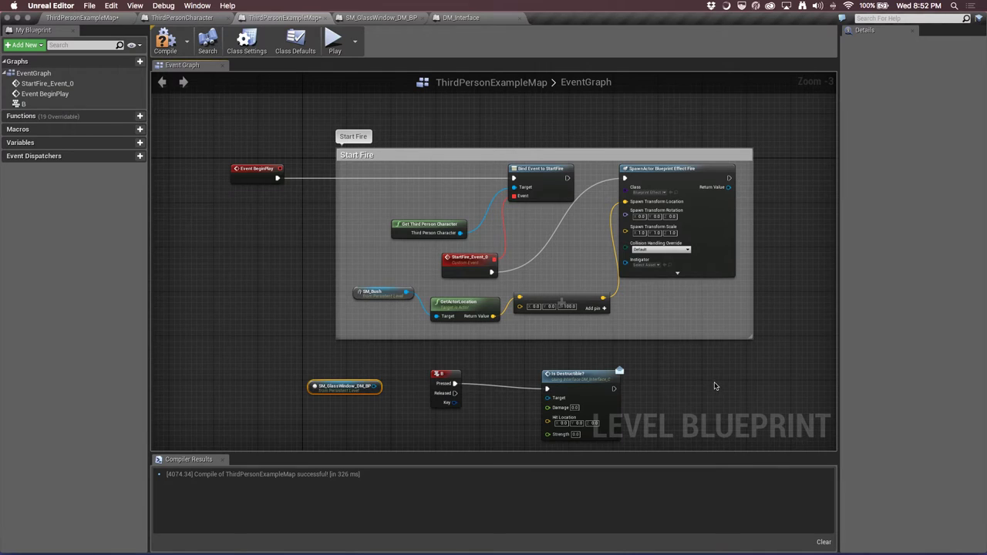
# Connect the SM_GlassWindow_DM_BP reference to Is Destructible?'s Target and compile
pyautogui.scroll(-5, 714, 381)
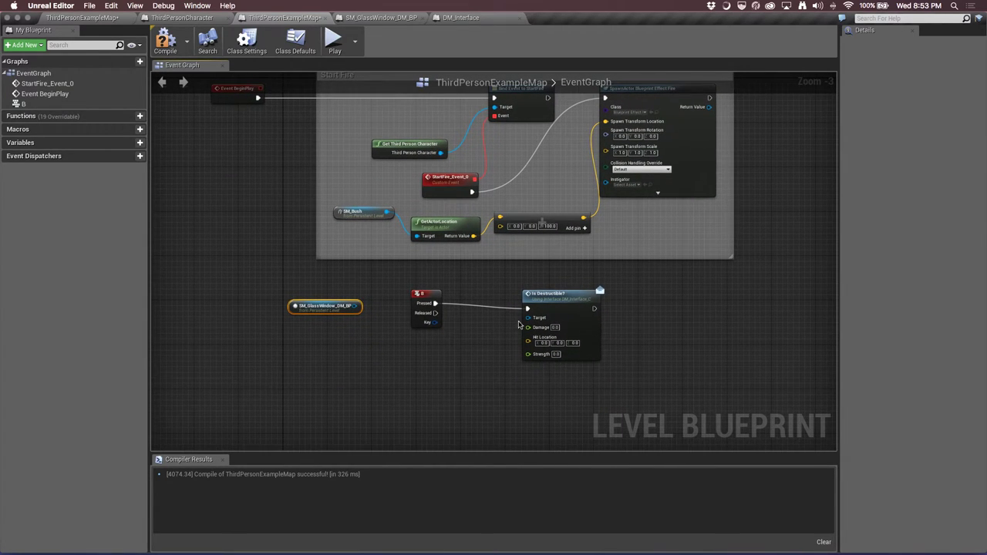
pyautogui.scroll(-1, 719, 370)
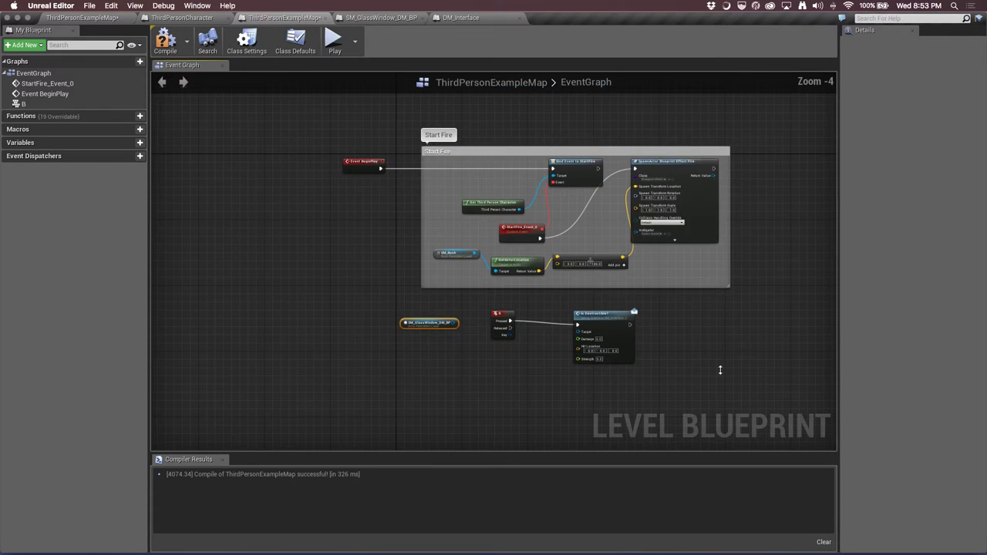
pyautogui.scroll(1, 719, 370)
pyautogui.scroll(3, 720, 370)
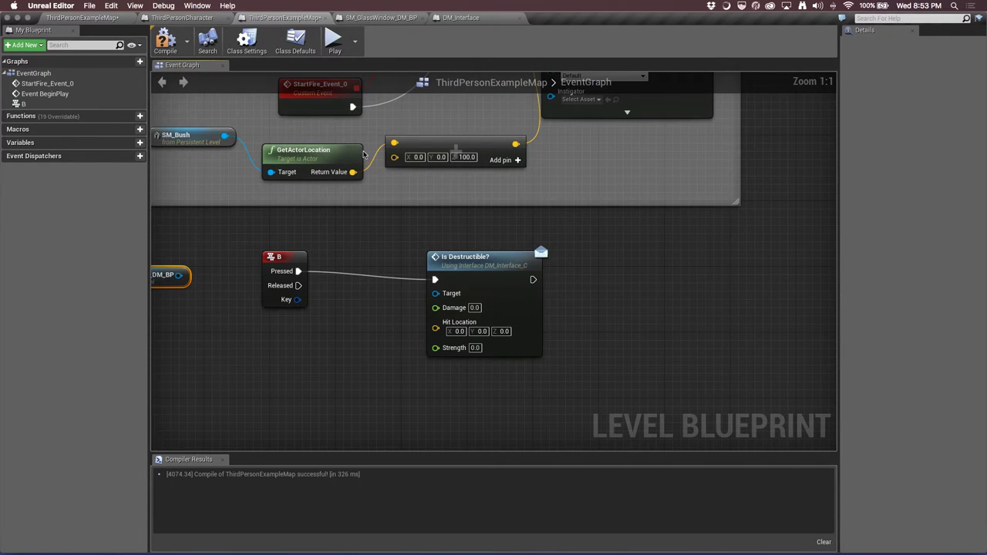
pyautogui.moveTo(462, 263); pyautogui.dragTo(419, 255)
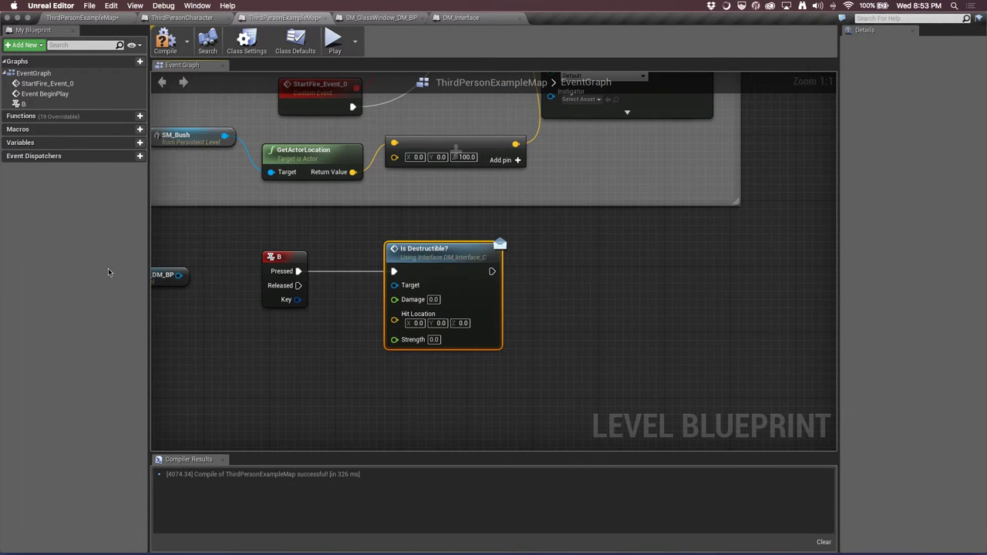
pyautogui.moveTo(179, 278); pyautogui.dragTo(332, 373)
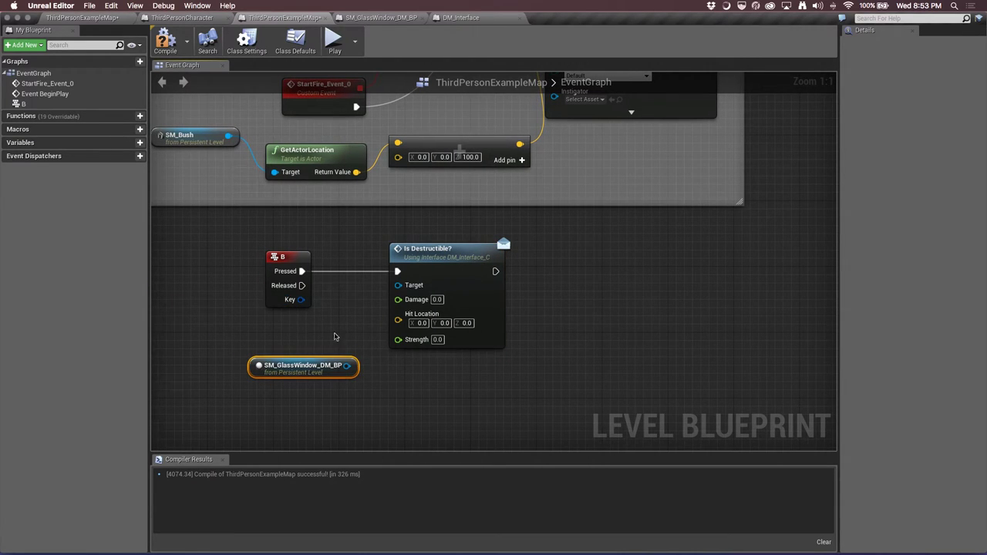
pyautogui.moveTo(348, 366)
pyautogui.mouseDown()
pyautogui.moveTo(351, 323)
pyautogui.moveTo(398, 285)
pyautogui.mouseUp()
pyautogui.press('F7')
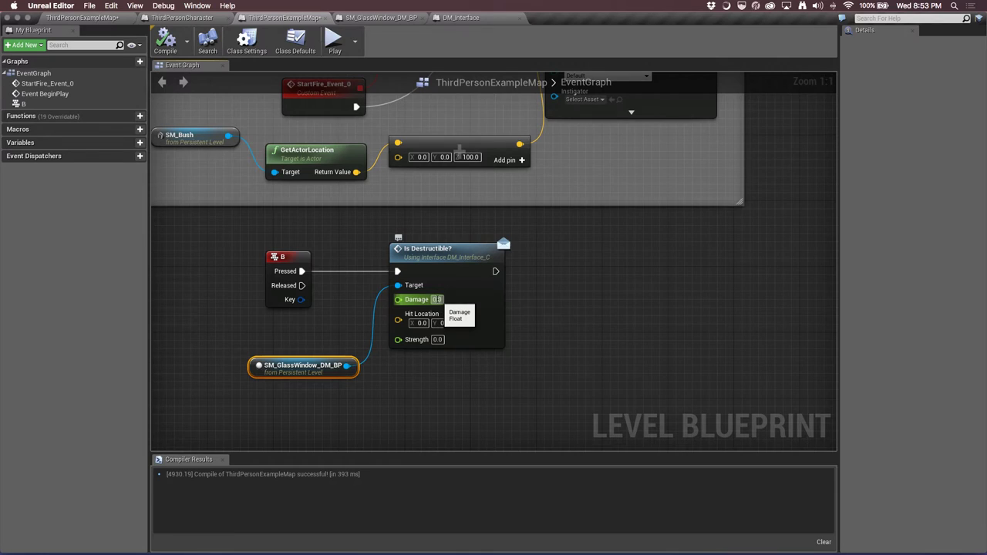
# Set Is Destructible?'s Damage to 100 and recompile the level blueprint
pyautogui.click(441, 300)
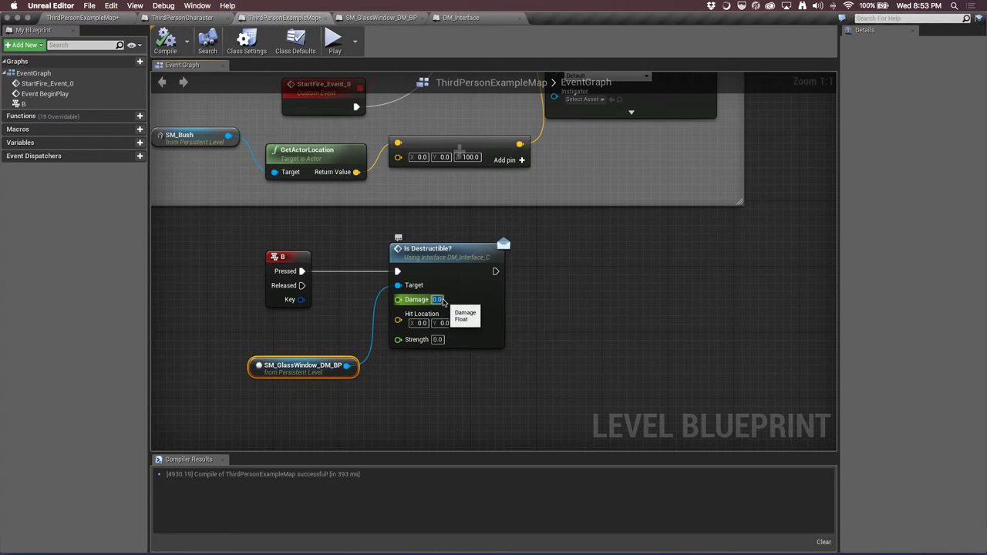
pyautogui.write('100')
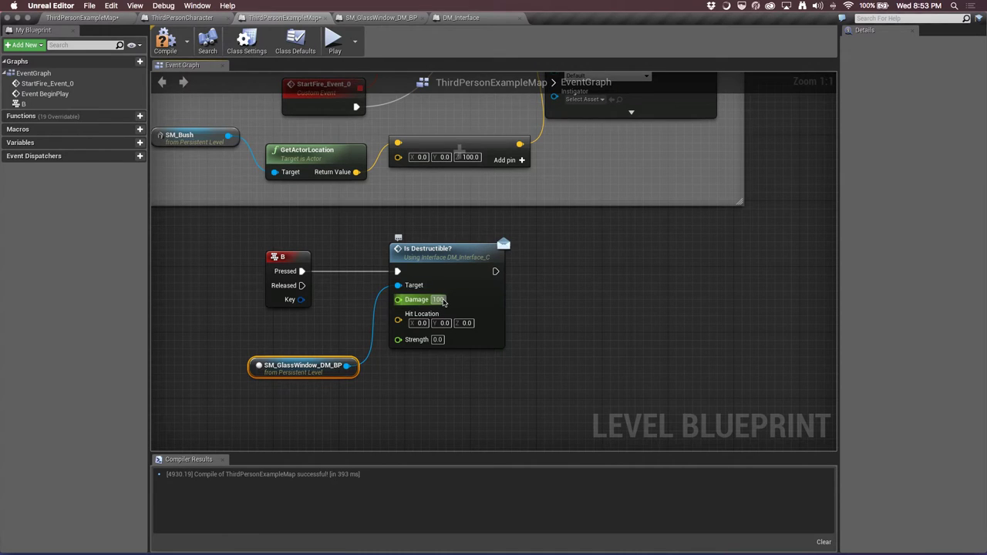
pyautogui.press('Return')
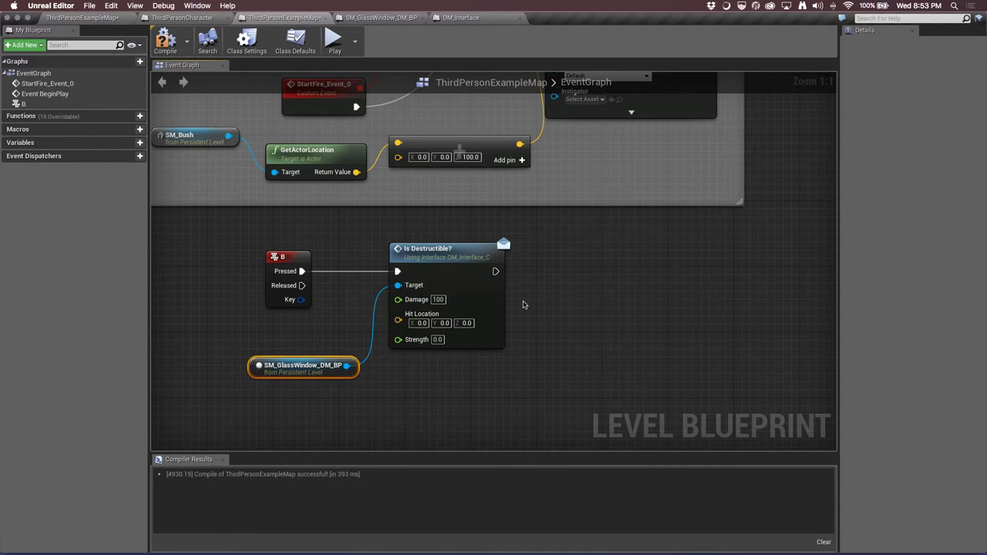
pyautogui.click(660, 314)
pyautogui.press('F7')
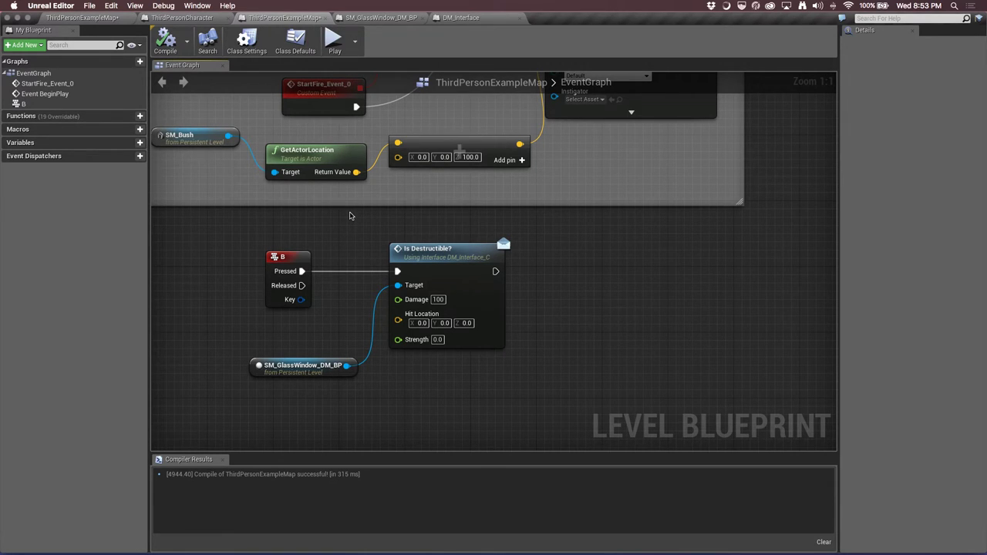
pyautogui.click(98, 21)
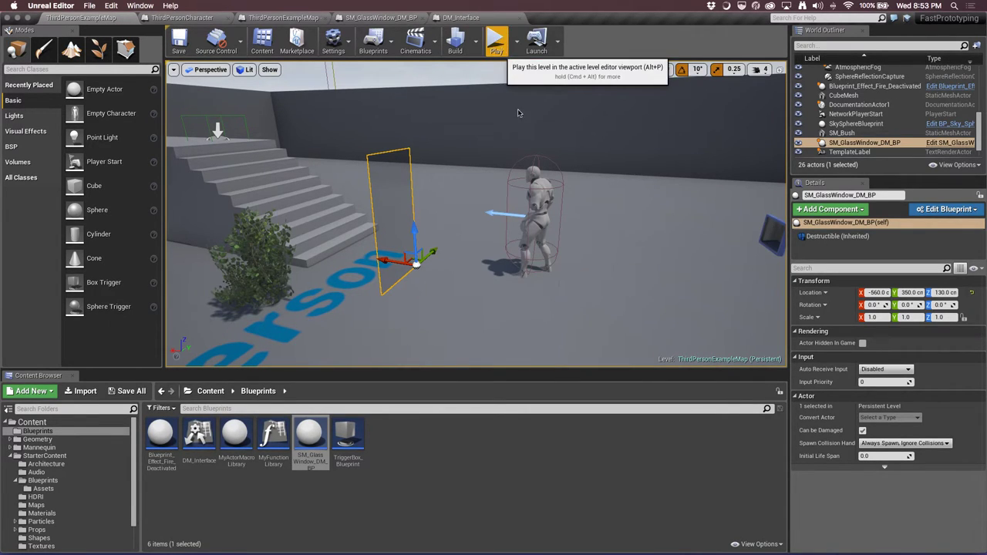
pyautogui.click(496, 40)
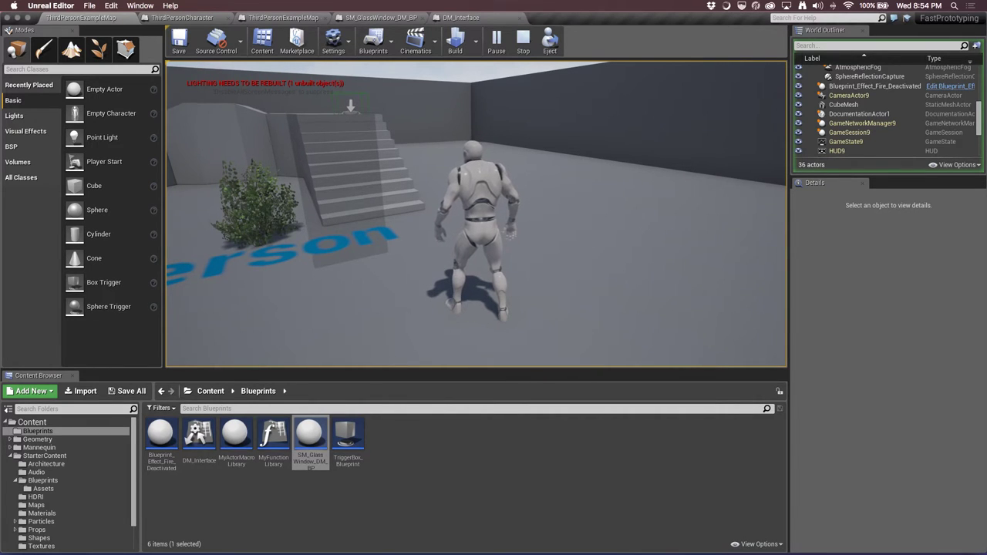
pyautogui.press('Escape')
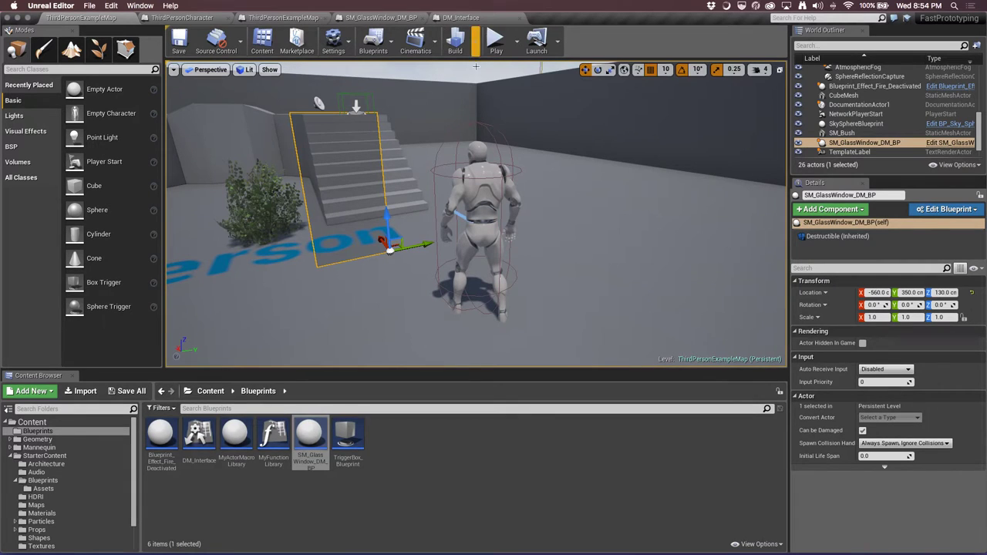
# Set the Is Destructible? message's Strength to 100 in the Level Blueprint
pyautogui.click(281, 17)
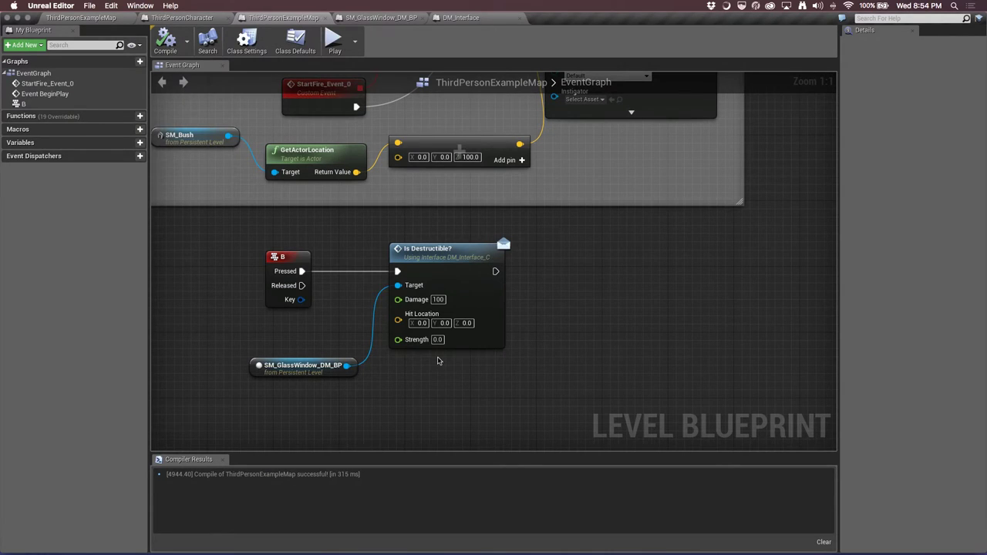
pyautogui.click(437, 339)
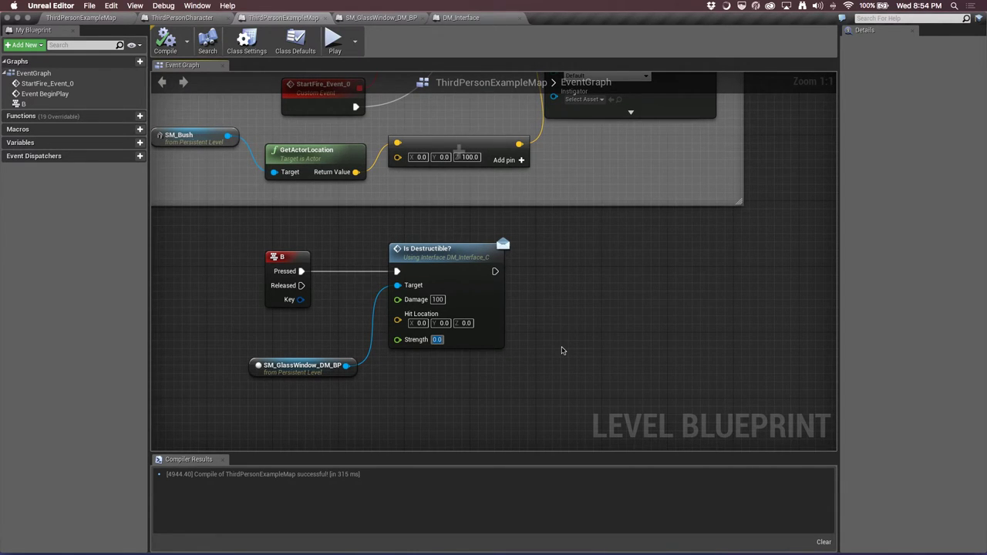
pyautogui.write('100')
pyautogui.press('Return')
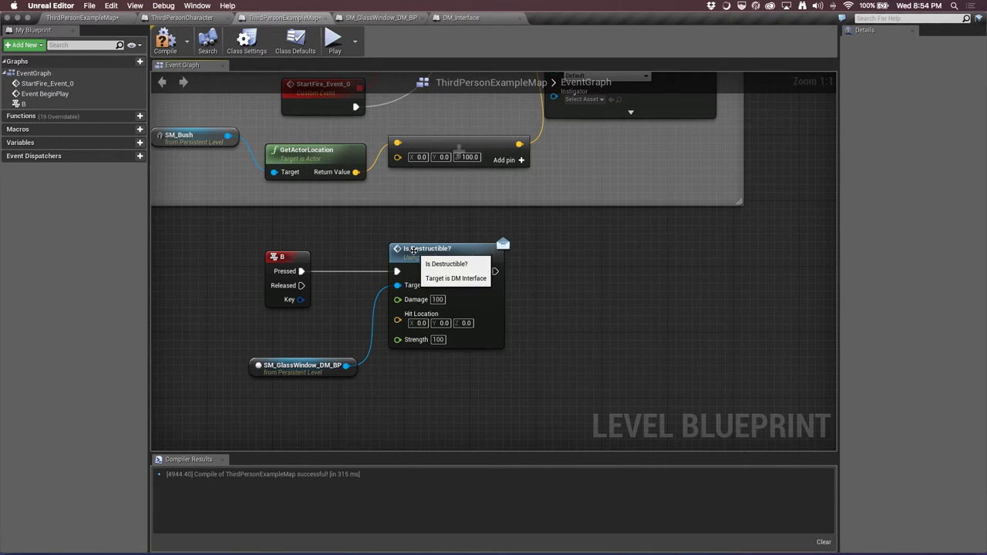
pyautogui.click(89, 18)
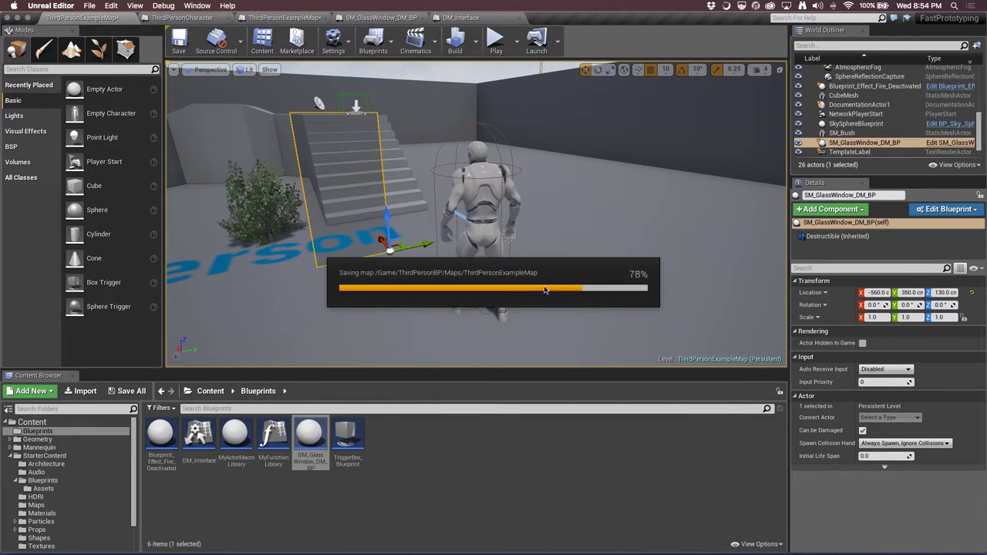
# Play-test ThirdPersonExampleMap, moving and looking down at the character, then bring up Window's Viewports list
pyautogui.click(492, 40)
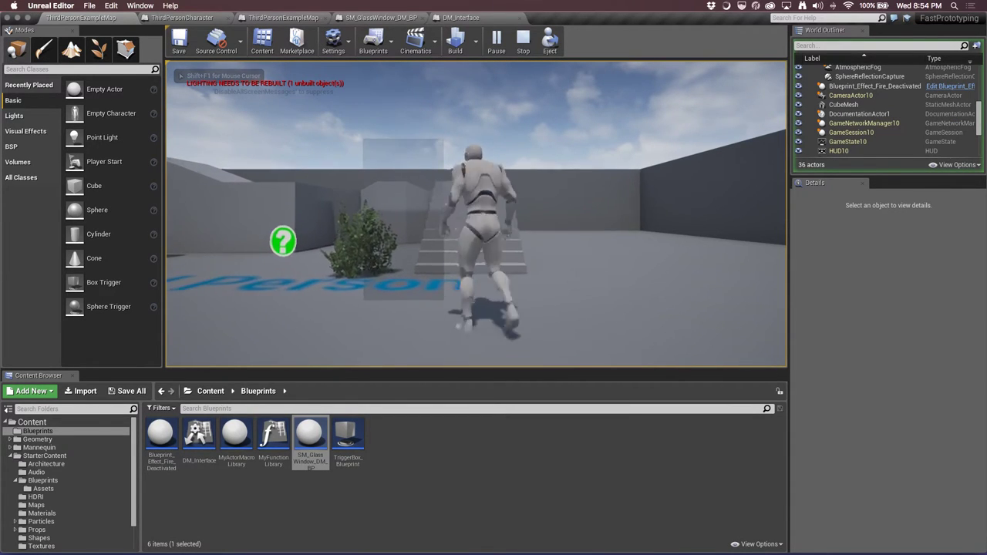
pyautogui.press('s')
pyautogui.moveTo(524, 192); pyautogui.dragTo(523, 242)
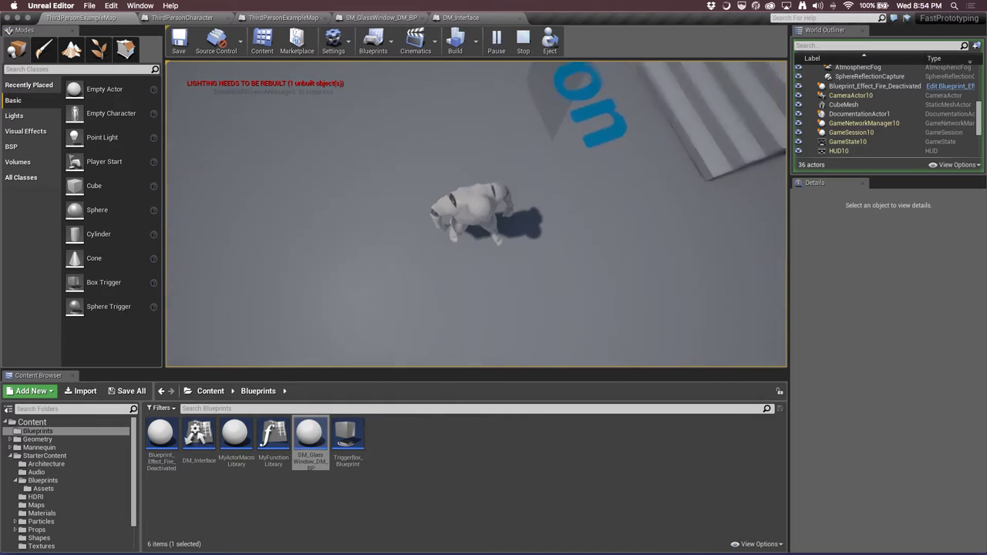
pyautogui.press('Escape')
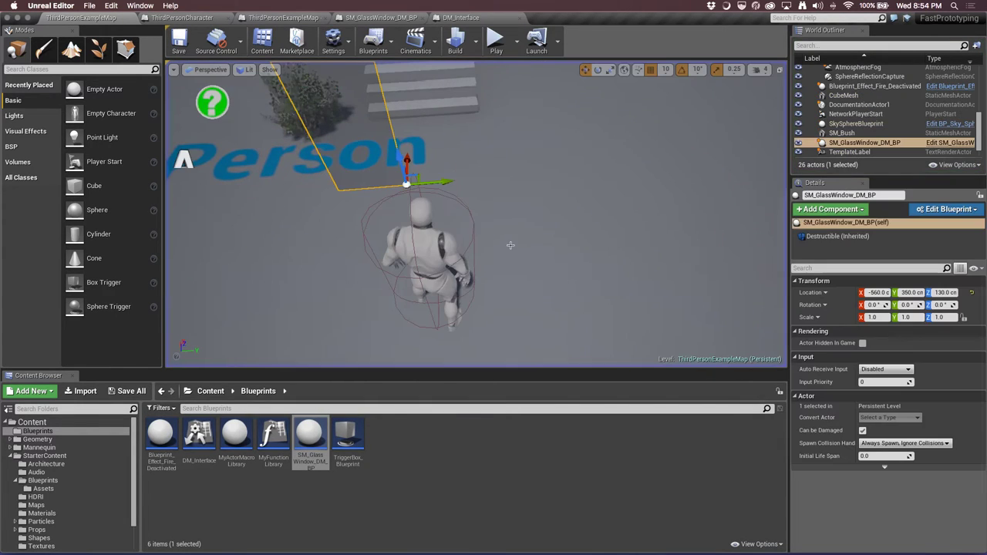
pyautogui.click(140, 5)
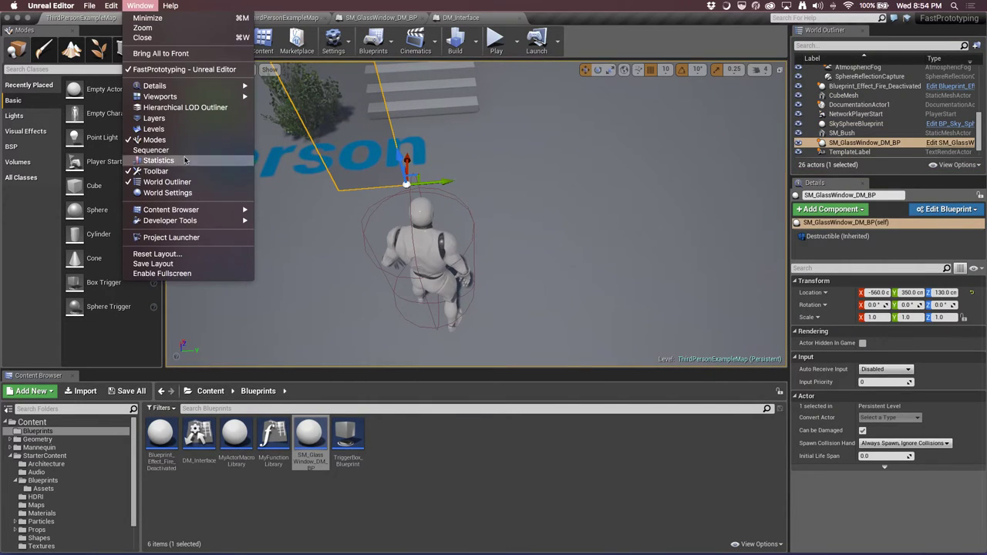
pyautogui.moveTo(185, 96)
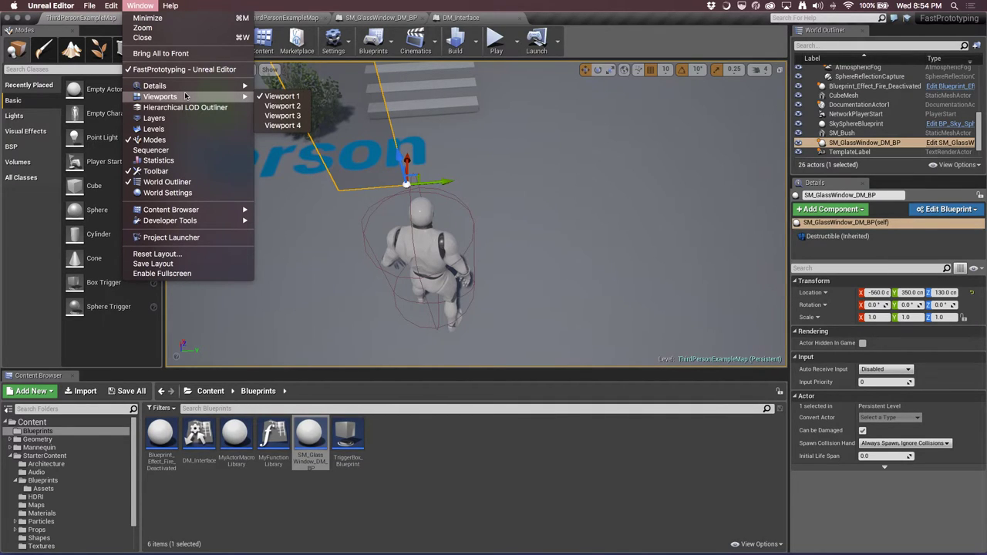
# Dismiss the Window menu, check the Level Blueprint, then open and close DM_Interface
pyautogui.moveTo(158, 85)
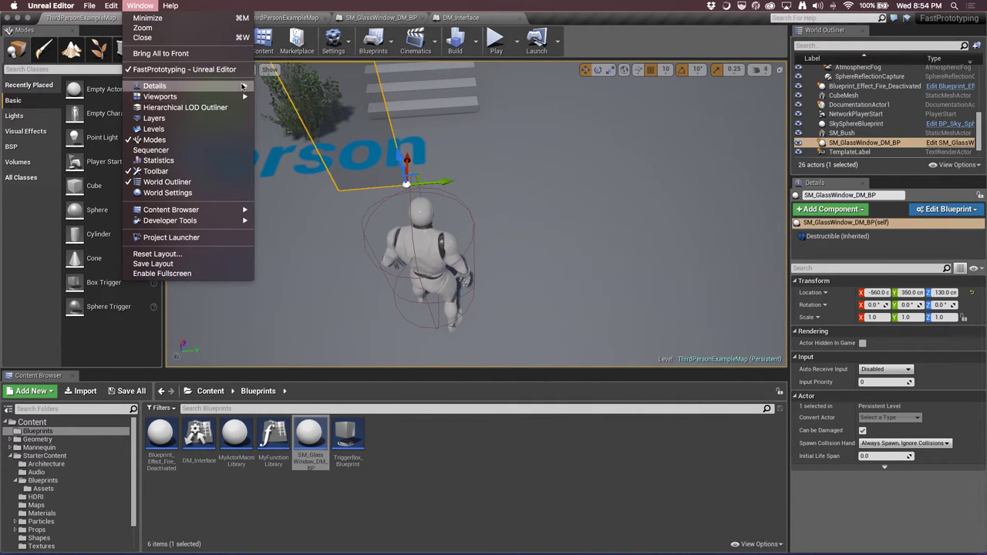
pyautogui.click(289, 24)
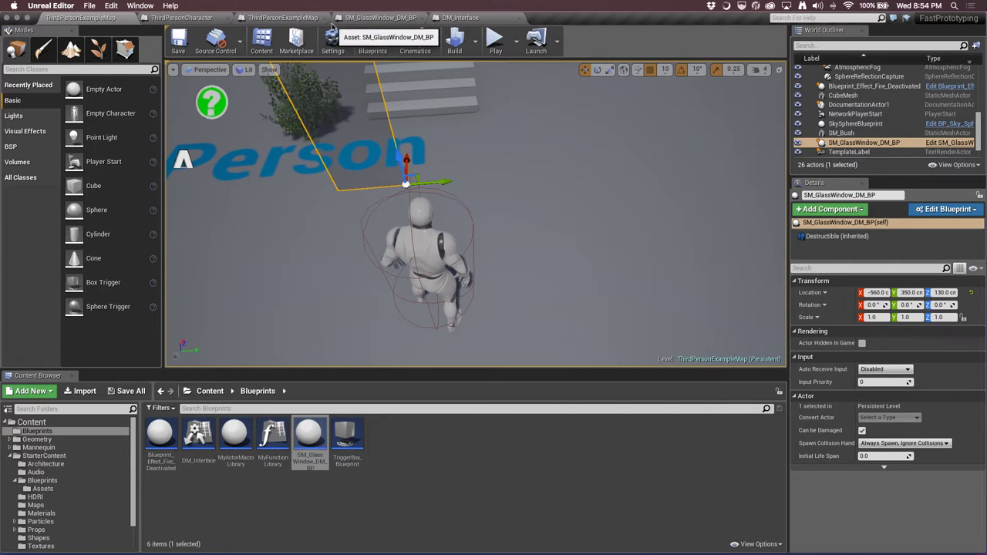
pyautogui.click(284, 19)
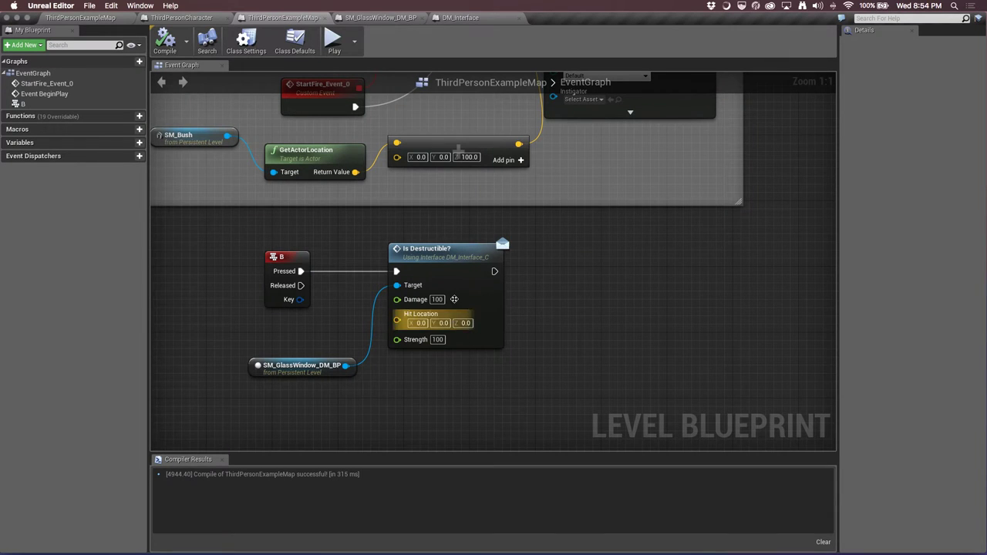
pyautogui.moveTo(336, 306)
pyautogui.mouseDown(button='right')
pyautogui.moveTo(316, 323)
pyautogui.moveTo(338, 302)
pyautogui.moveTo(315, 301)
pyautogui.mouseUp(button='right')
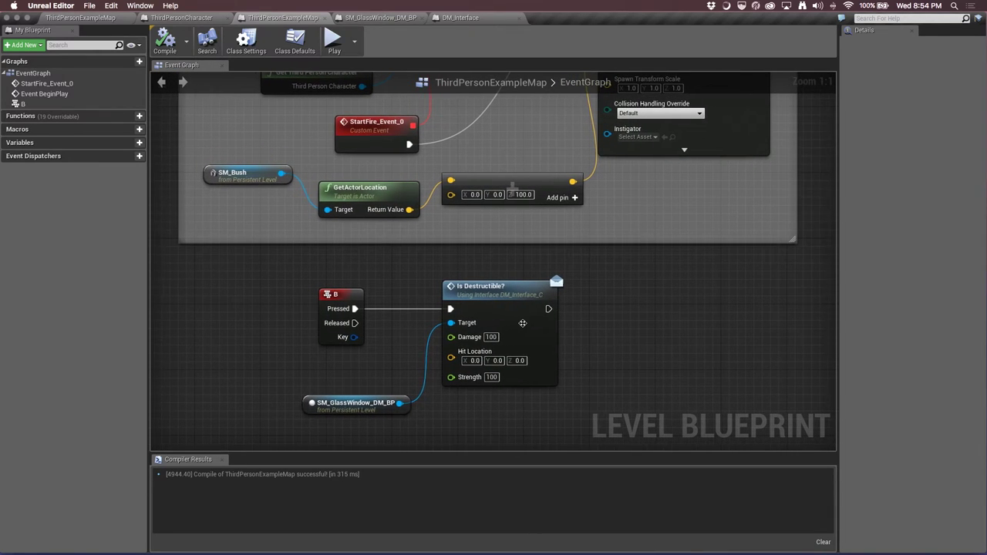
pyautogui.click(443, 22)
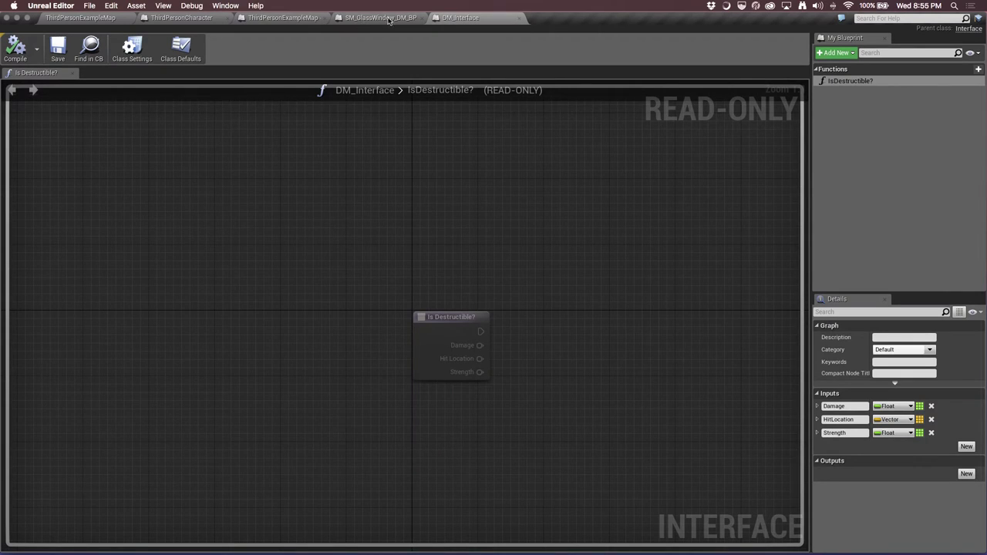
pyautogui.click(518, 17)
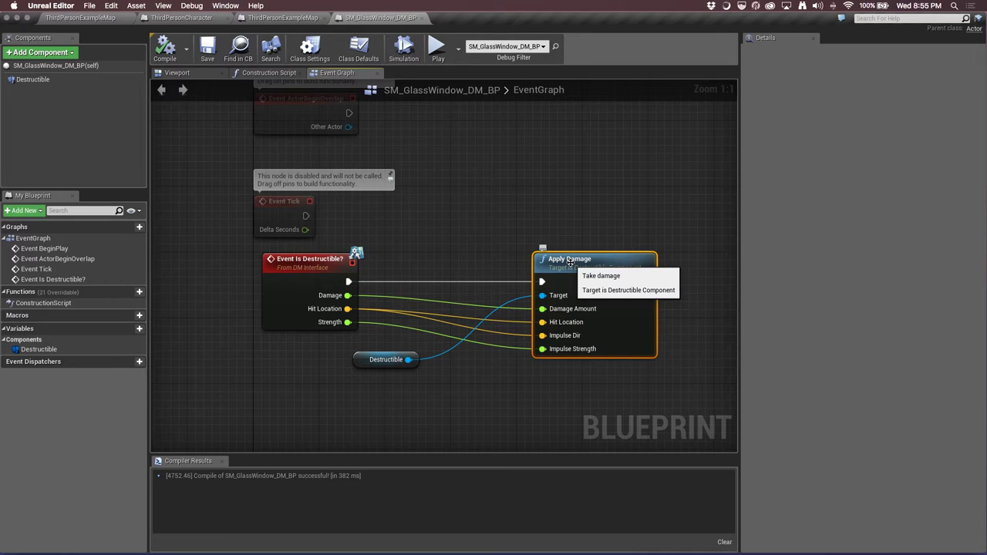
# Add breakpoints on the glass window's Apply Damage node and the level blueprint's Is Destructible? call
pyautogui.press('F9')
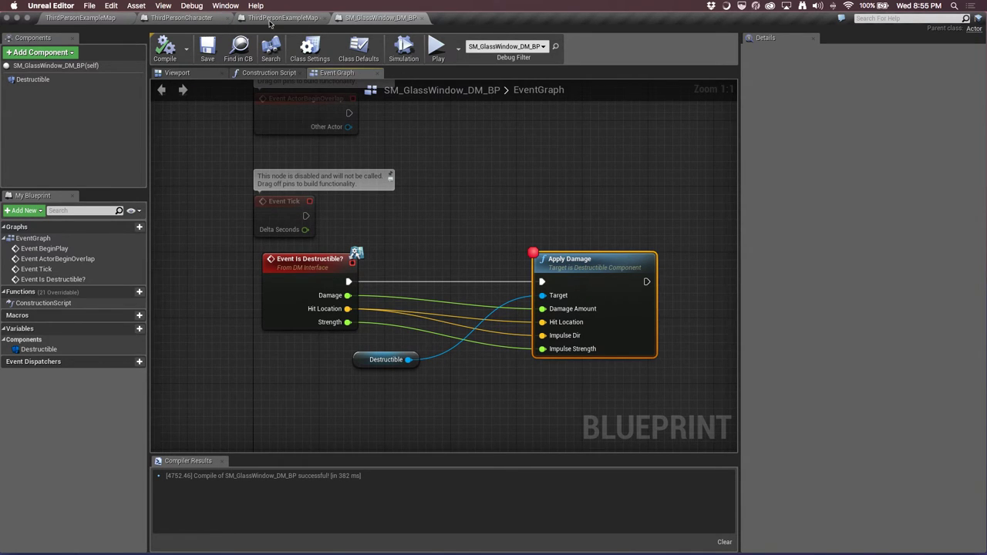
pyautogui.click(272, 18)
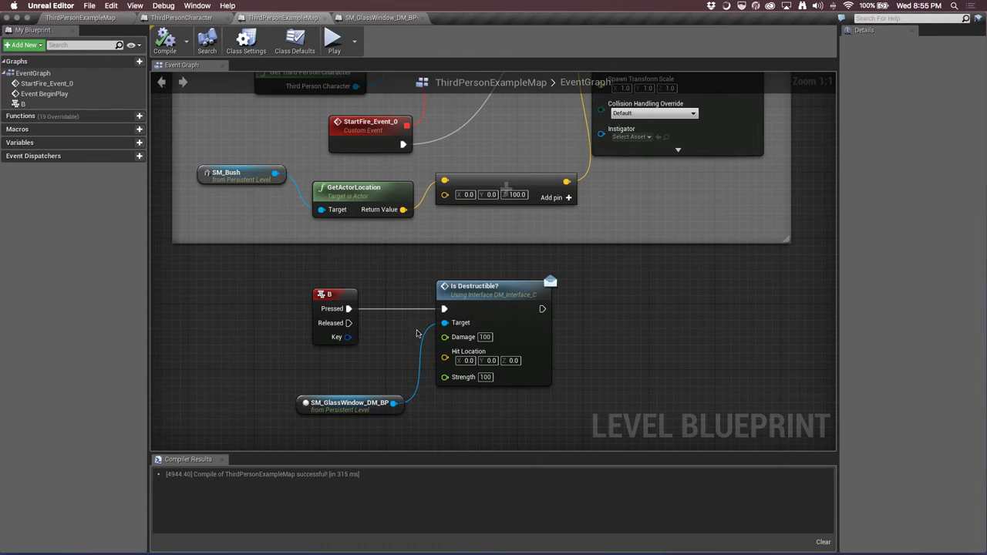
pyautogui.click(472, 289)
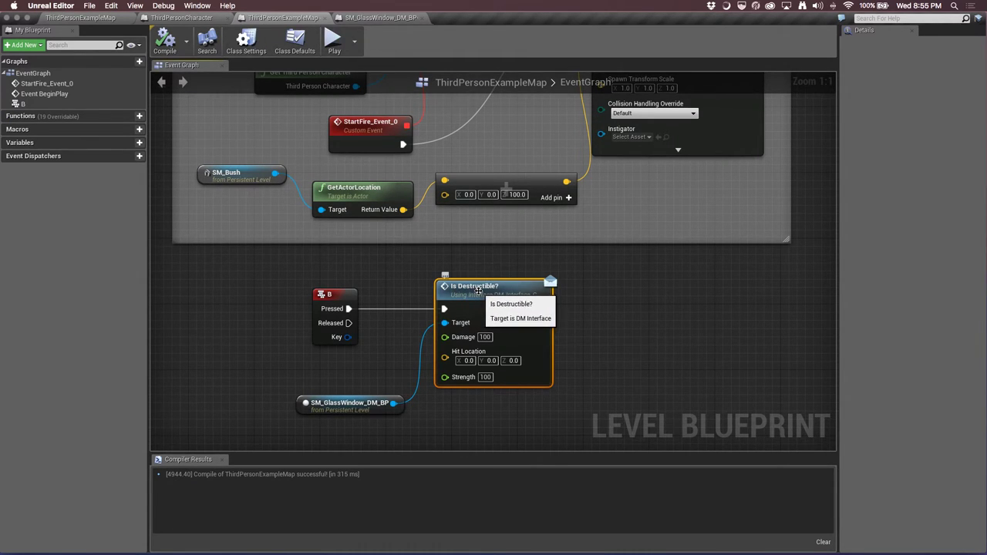
pyautogui.press('F9')
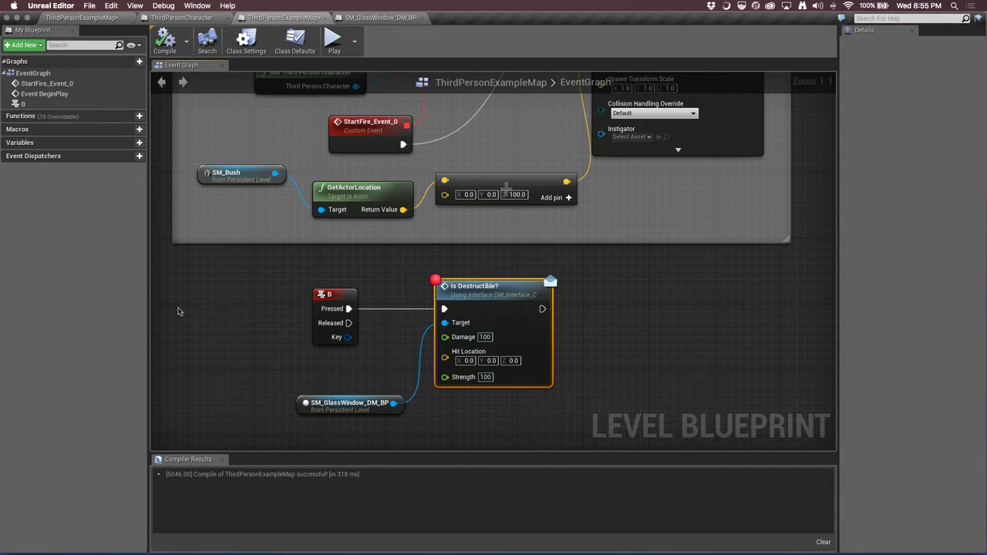
# Recompile the level blueprint, glance at the glass window graph, and come back
pyautogui.click(204, 309)
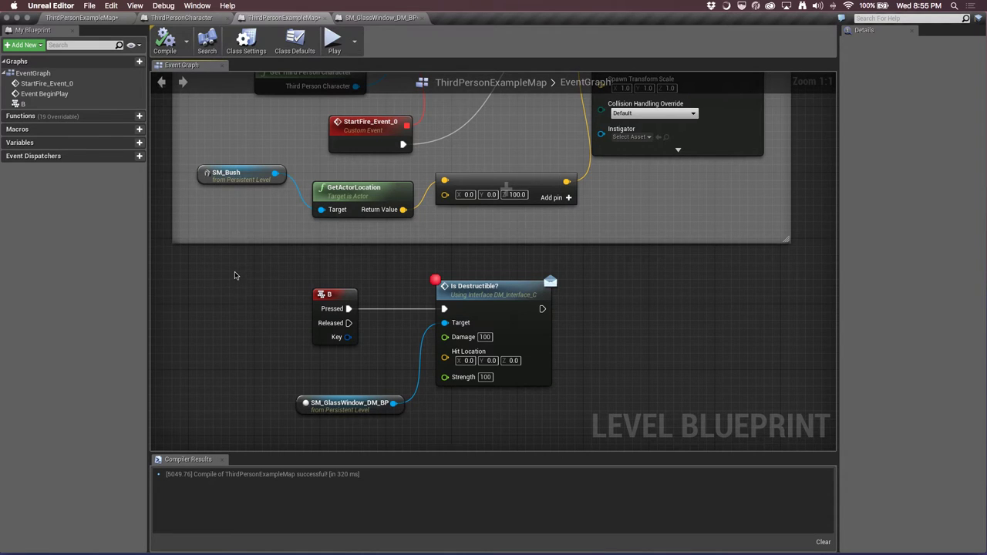
pyautogui.click(164, 38)
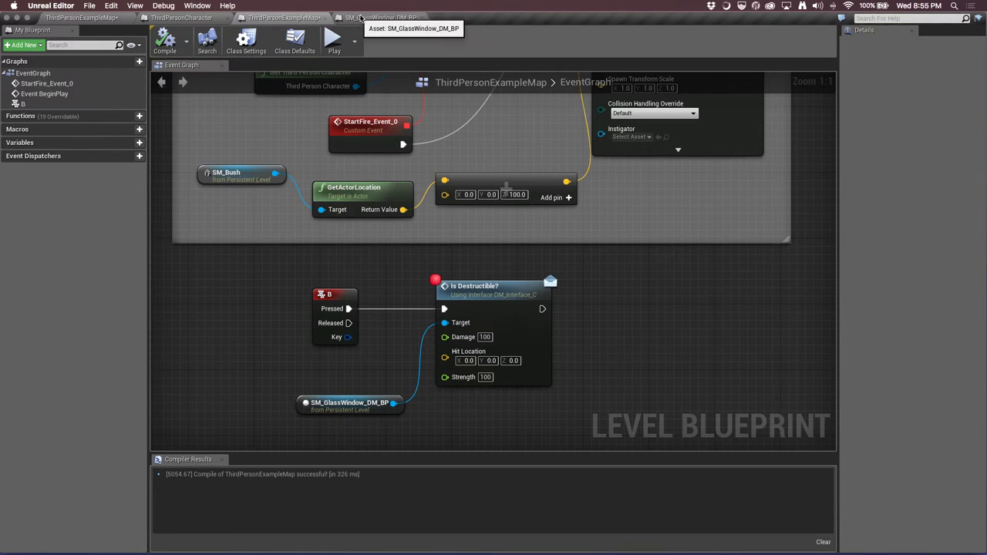
pyautogui.click(360, 17)
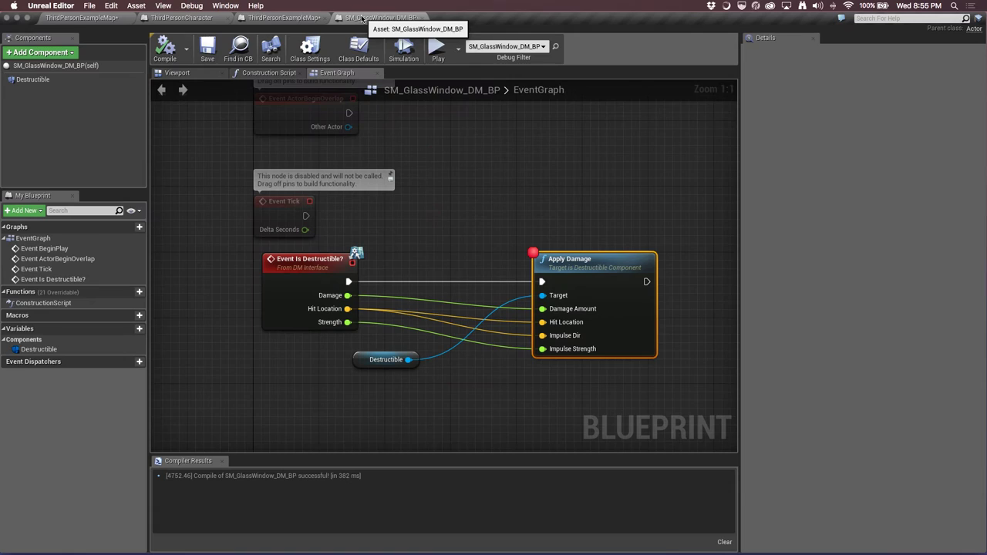
pyautogui.click(283, 17)
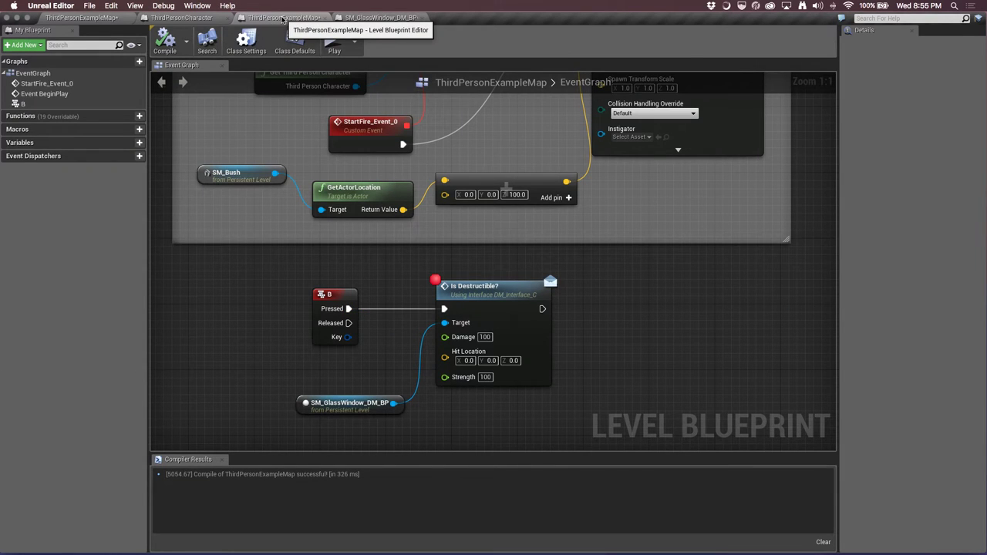
# Run a quick play test of the level, walking forward before exiting the preview
pyautogui.click(332, 38)
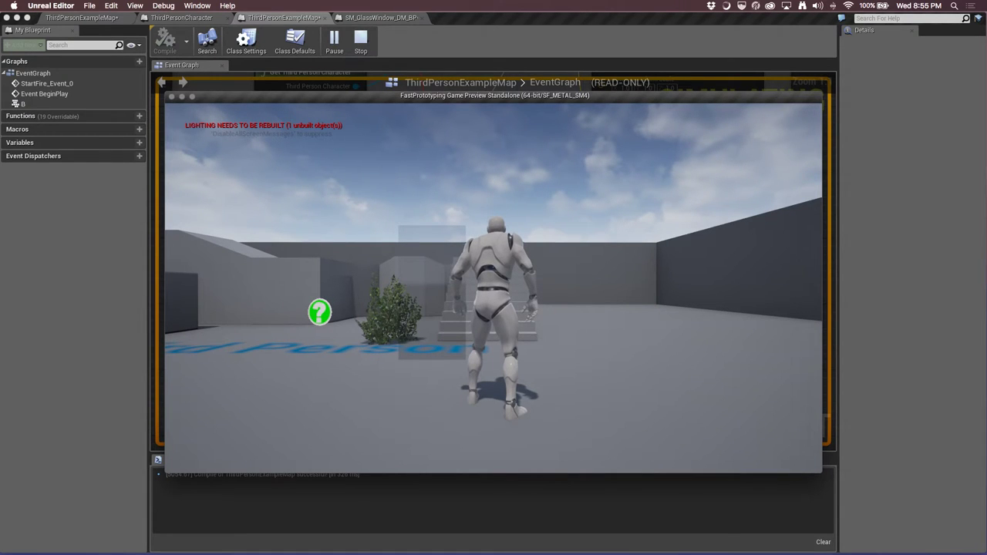
pyautogui.press('w')
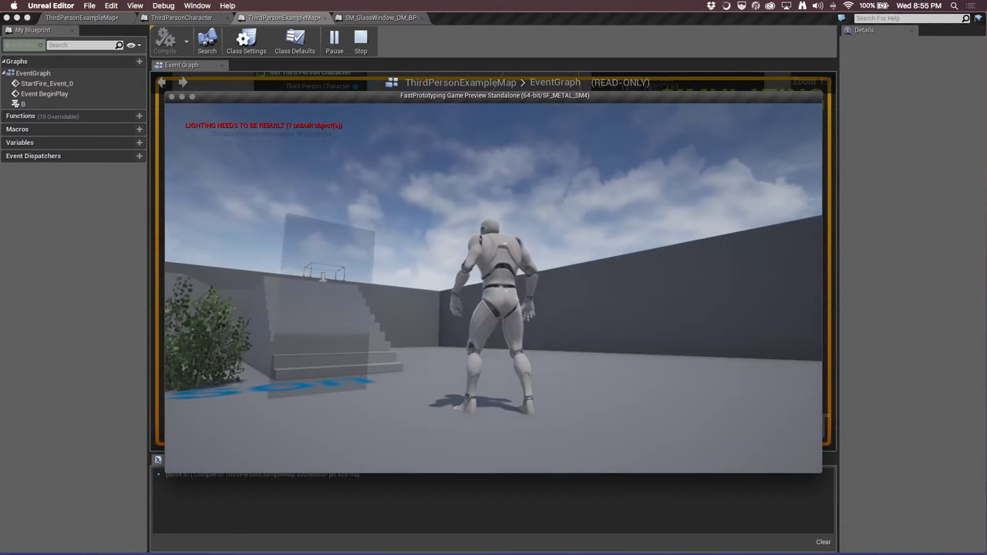
pyautogui.press('Escape')
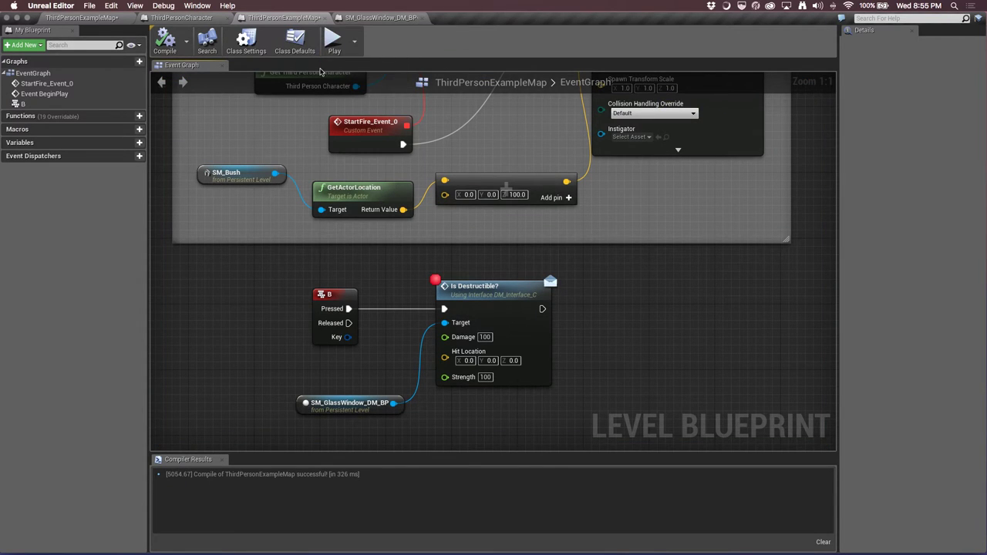
# Save SM_GlassWindow_DM_BP and the ThirdPersonExampleMap level
pyautogui.click(359, 16)
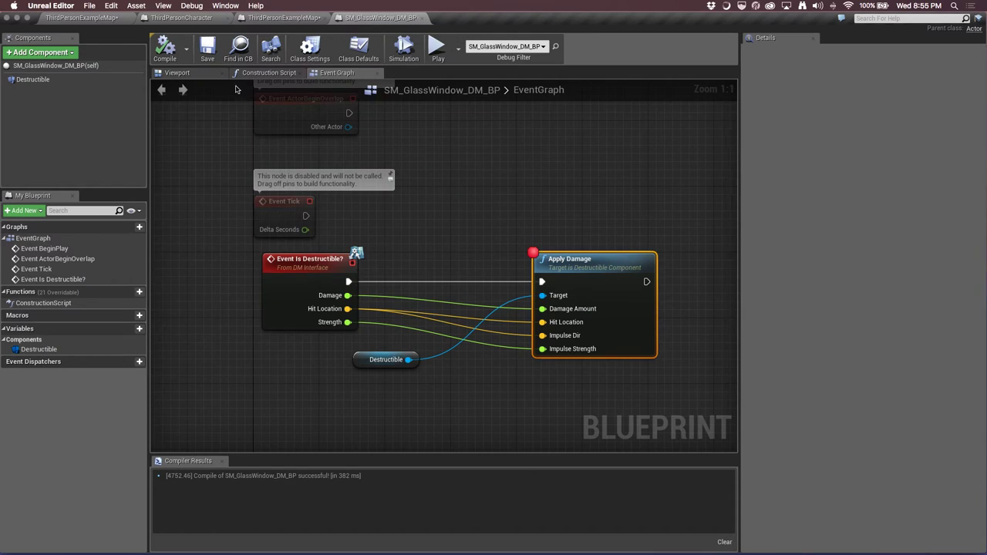
pyautogui.click(213, 54)
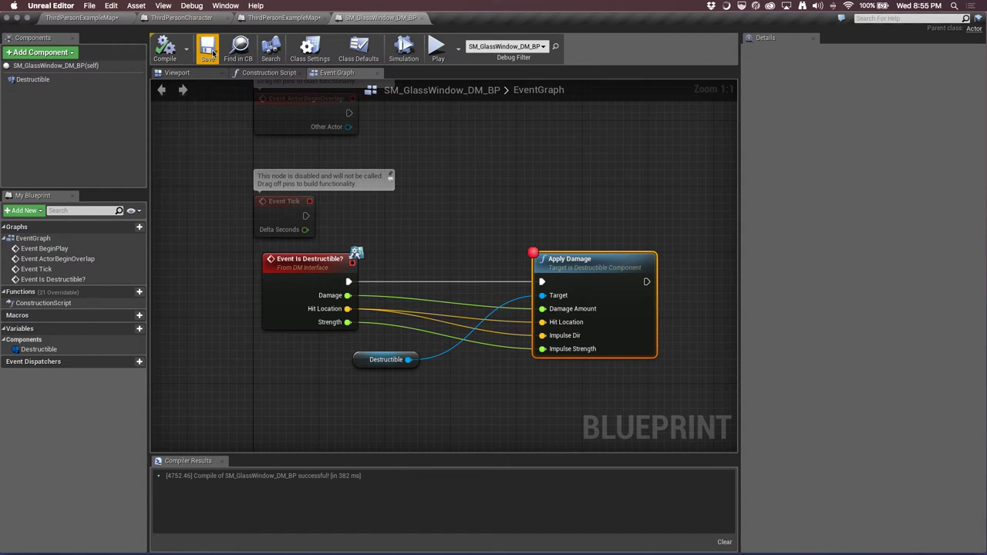
pyautogui.click(299, 17)
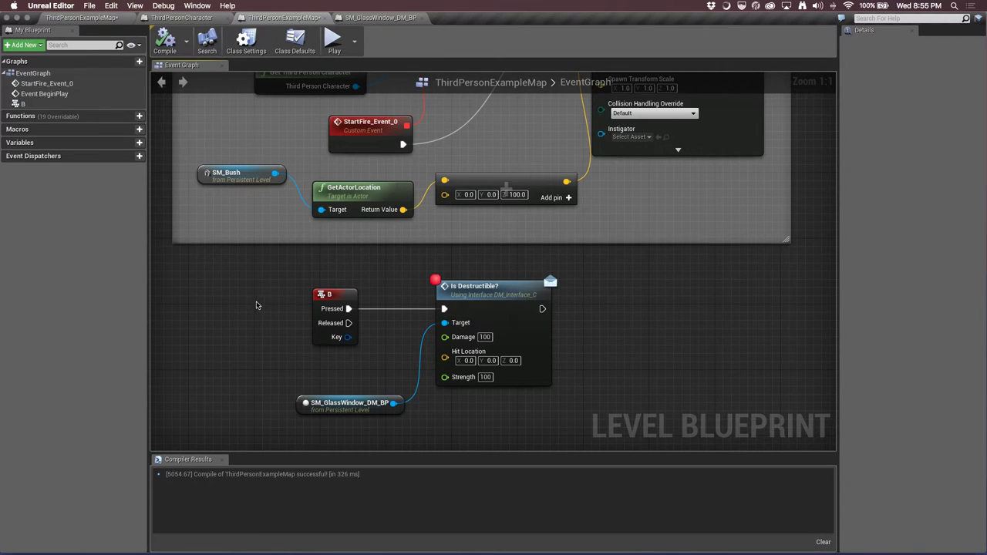
pyautogui.hotkey('ctrl', 's')
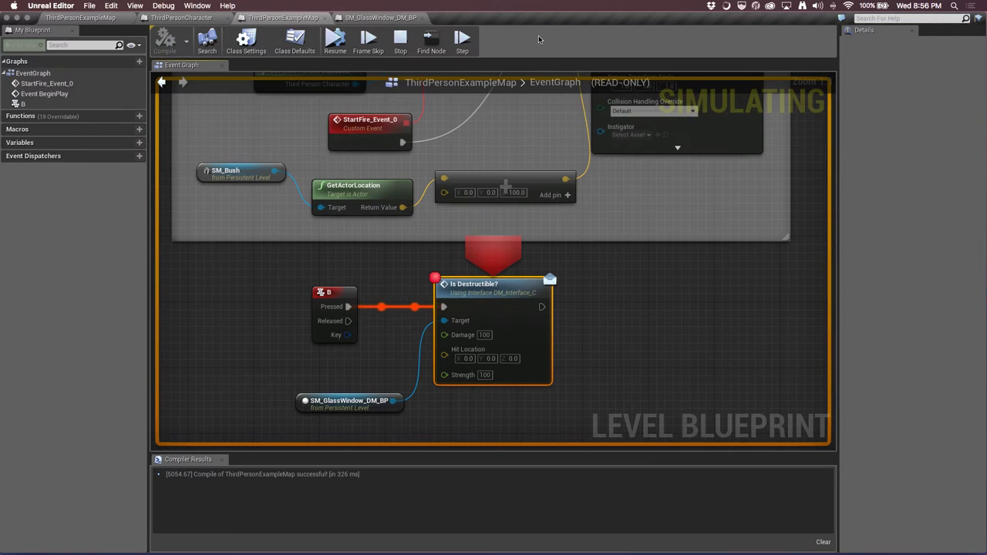
# Step execution from the Is Destructible? call into the glass window's Apply Damage node
pyautogui.click(461, 43)
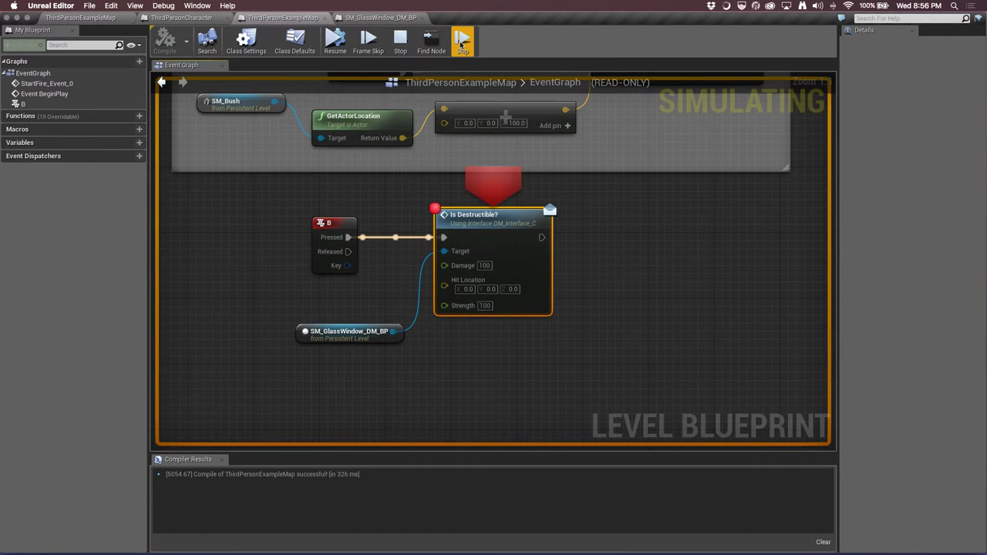
pyautogui.click(463, 45)
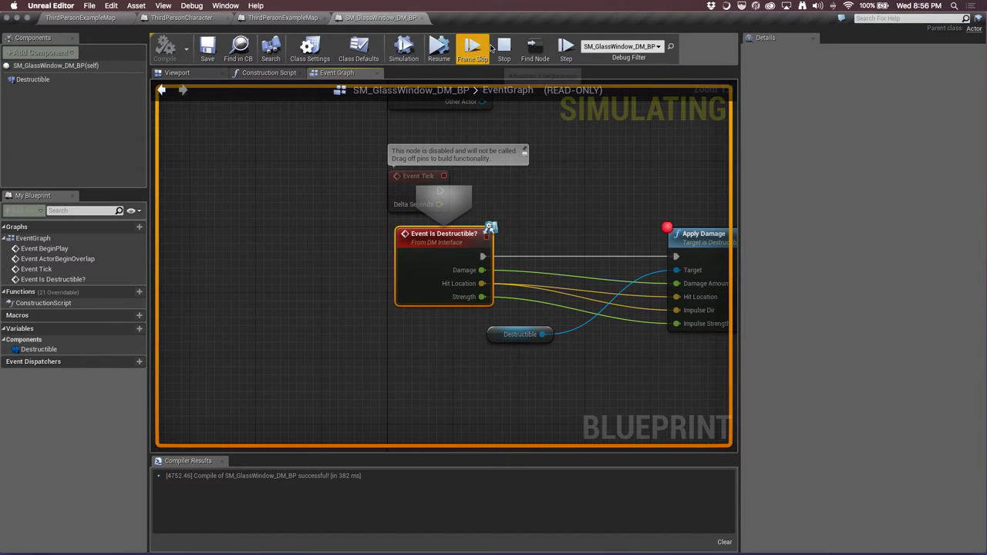
pyautogui.click(563, 50)
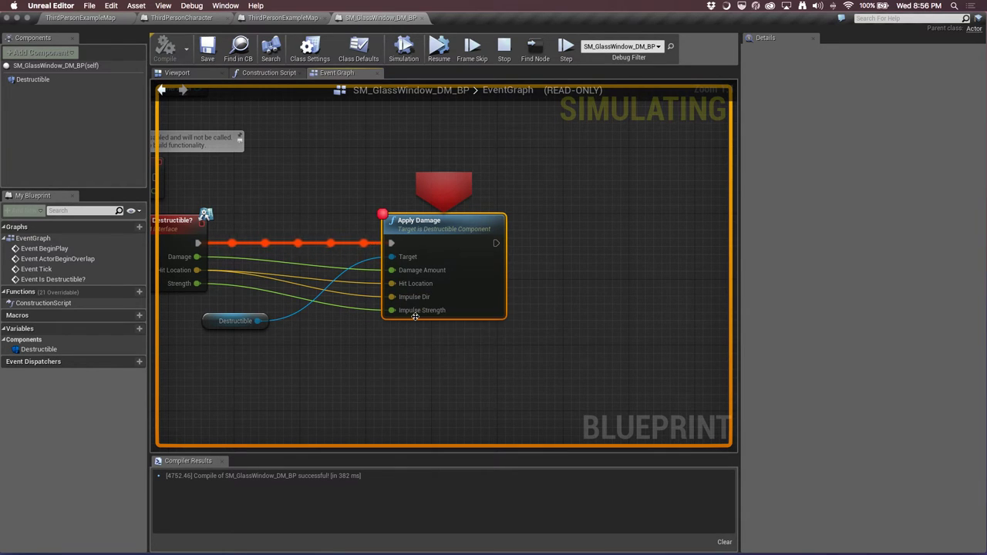
# Read the values on Apply Damage's input pins, then stop the simulation
pyautogui.moveTo(417, 303)
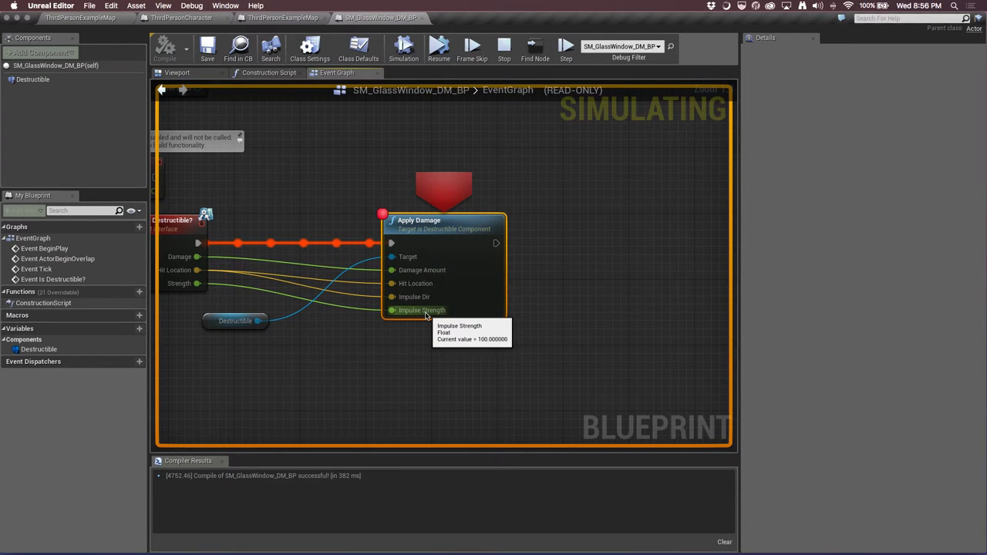
pyautogui.moveTo(398, 261)
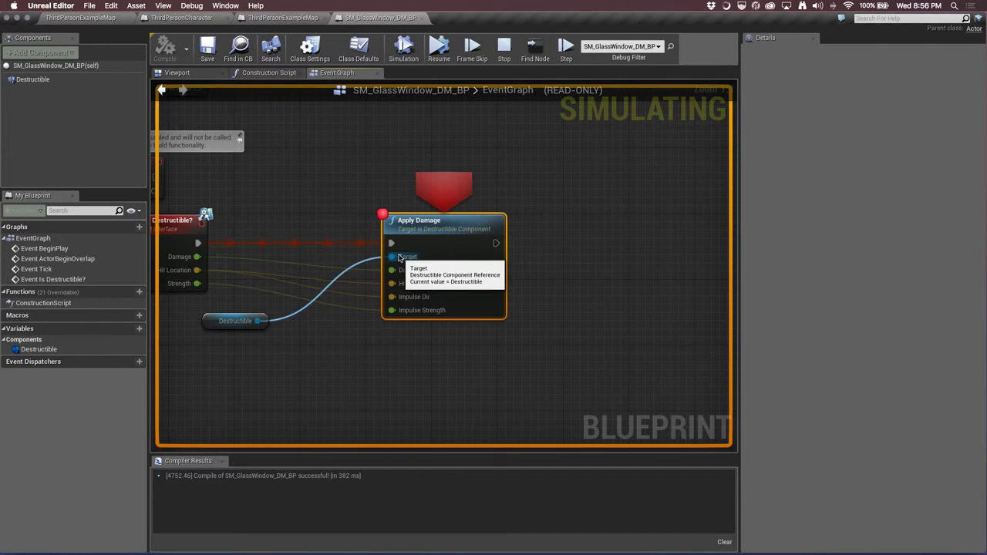
pyautogui.moveTo(382, 212)
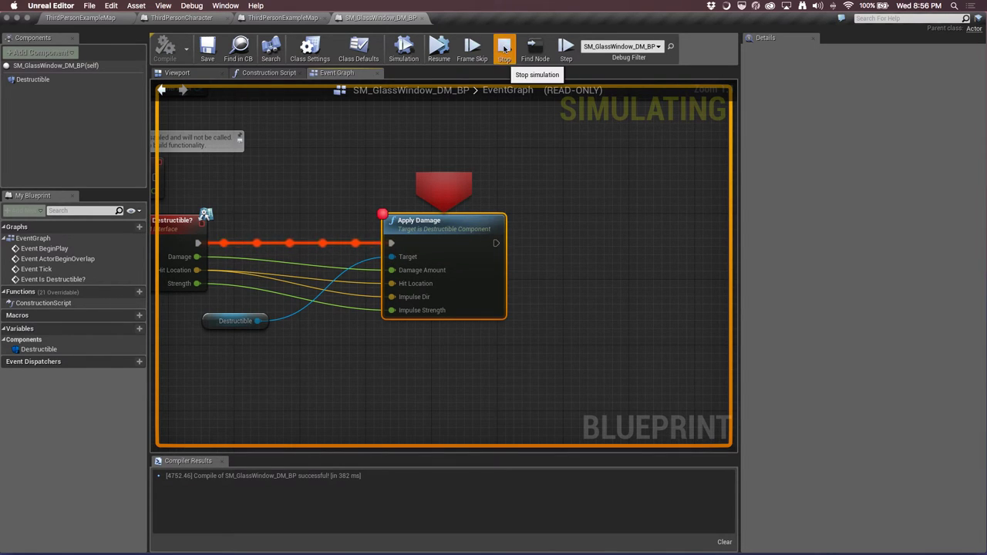
pyautogui.click(504, 48)
pyautogui.moveTo(382, 214)
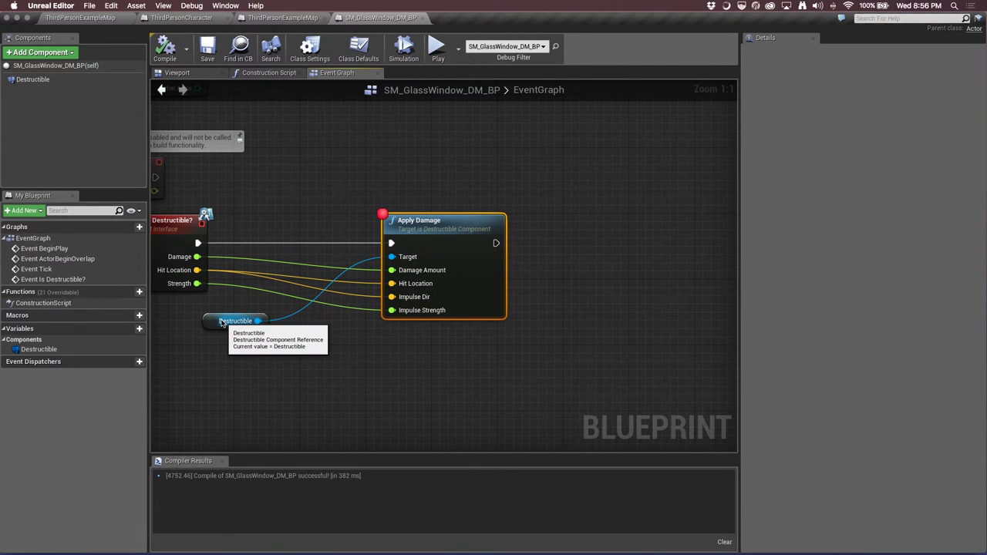
# Inspect the glass window's mesh and its Destructible component settings in the Viewport
pyautogui.moveTo(221, 322); pyautogui.dragTo(328, 324, button='right')
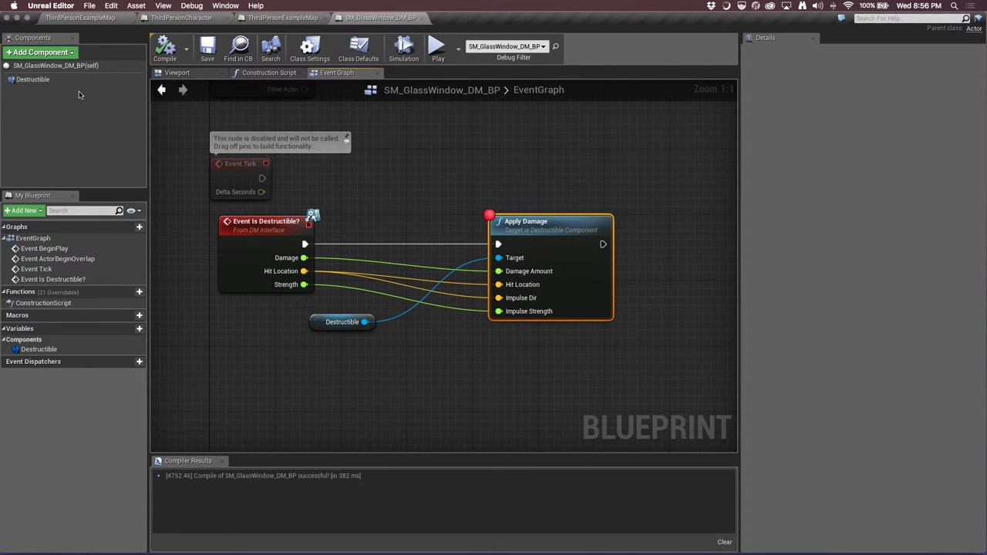
pyautogui.click(206, 74)
pyautogui.click(34, 79)
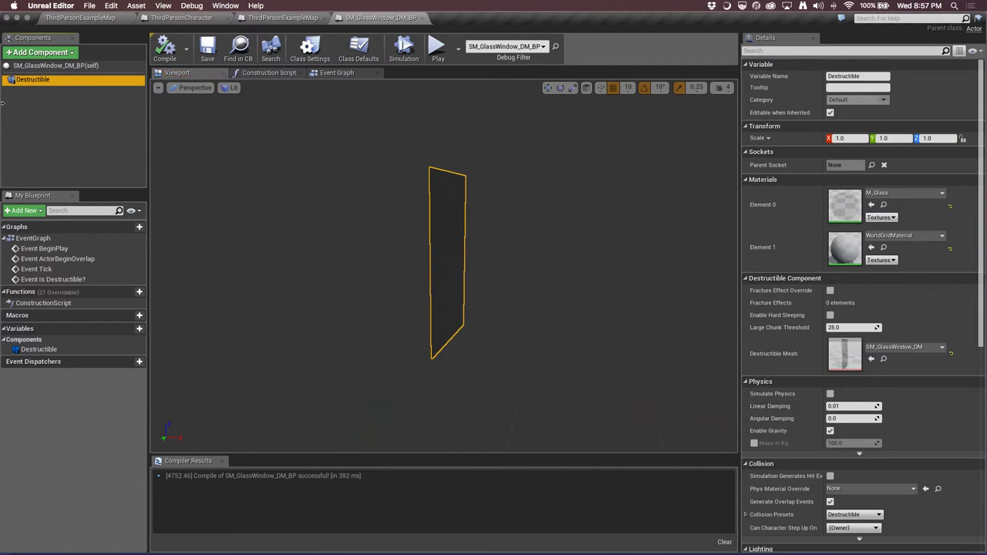
# Return to the glass window's event graph, then edit Is Destructible?'s Hit Location X in the level blueprint
pyautogui.click(364, 17)
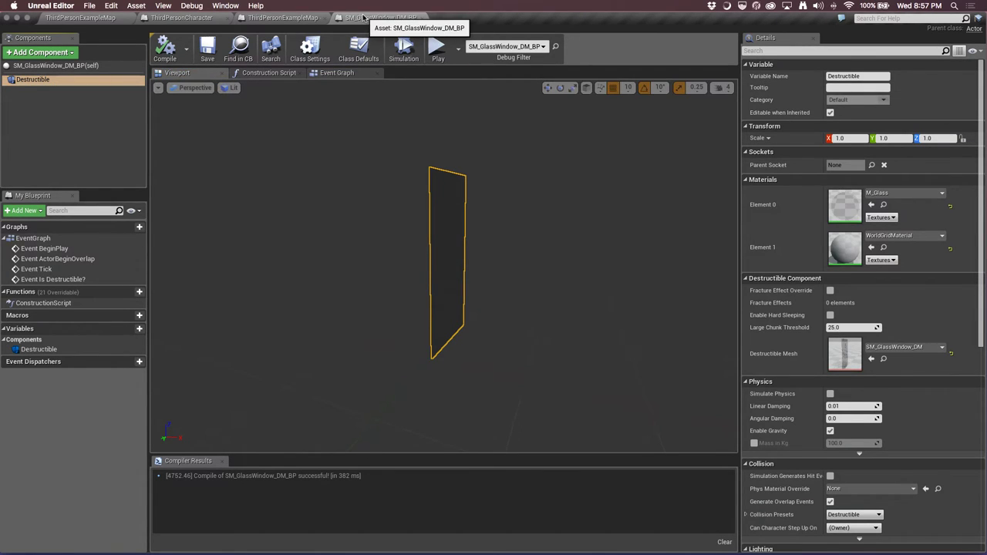
pyautogui.click(317, 74)
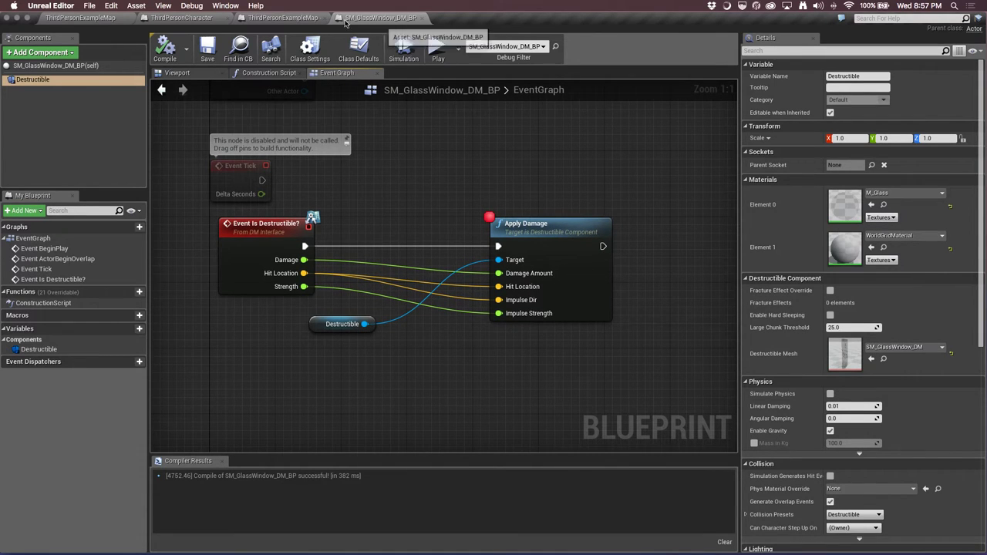
pyautogui.click(262, 19)
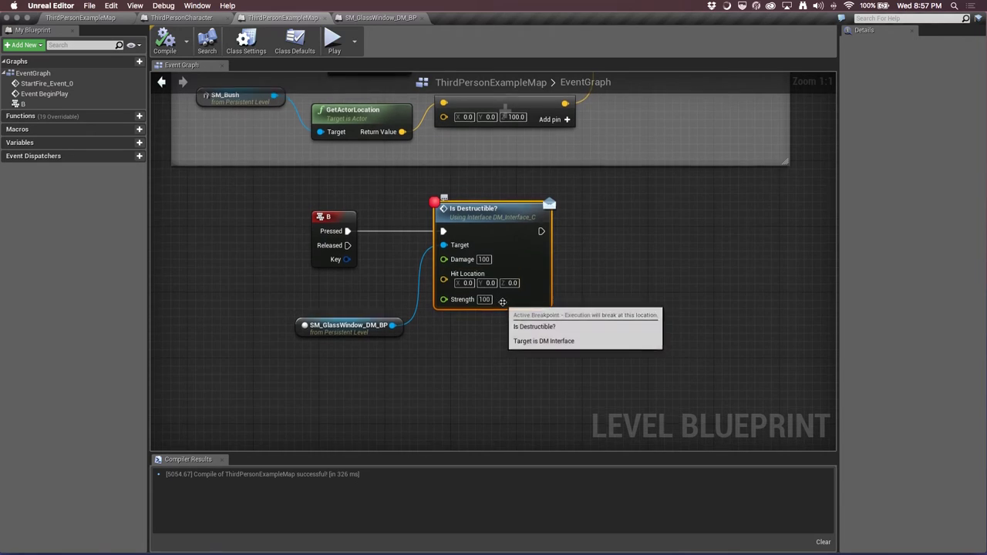
pyautogui.click(468, 283)
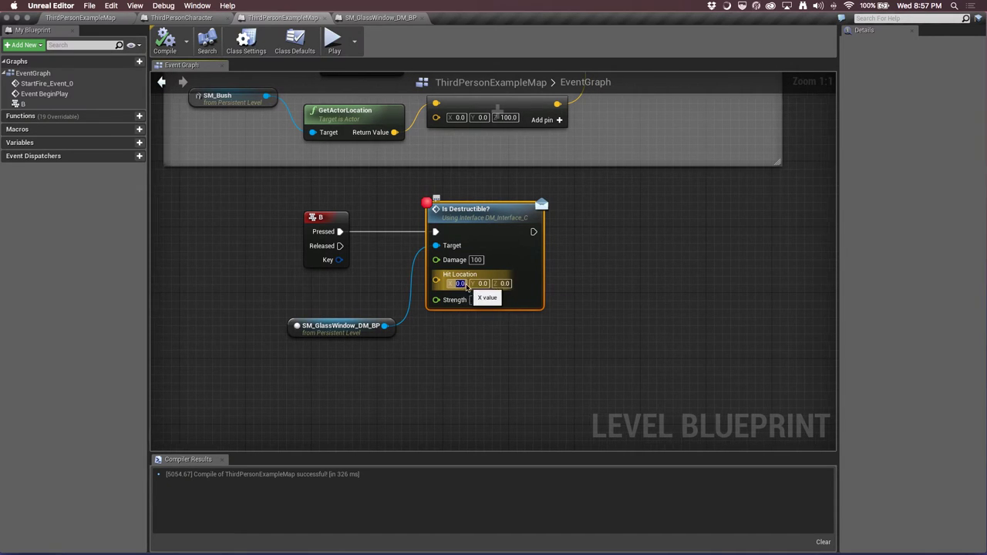
pyautogui.write('5')
# Enter 5 for Is Destructible?'s Hit Location Y and Z, after briefly opening and closing DM_Interface
pyautogui.doubleClick(466, 286)
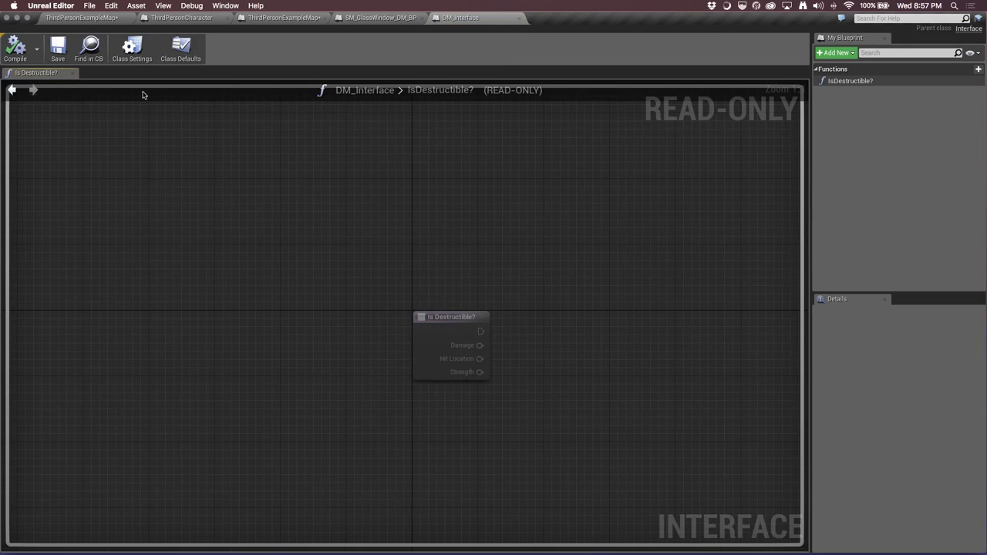
pyautogui.click(516, 20)
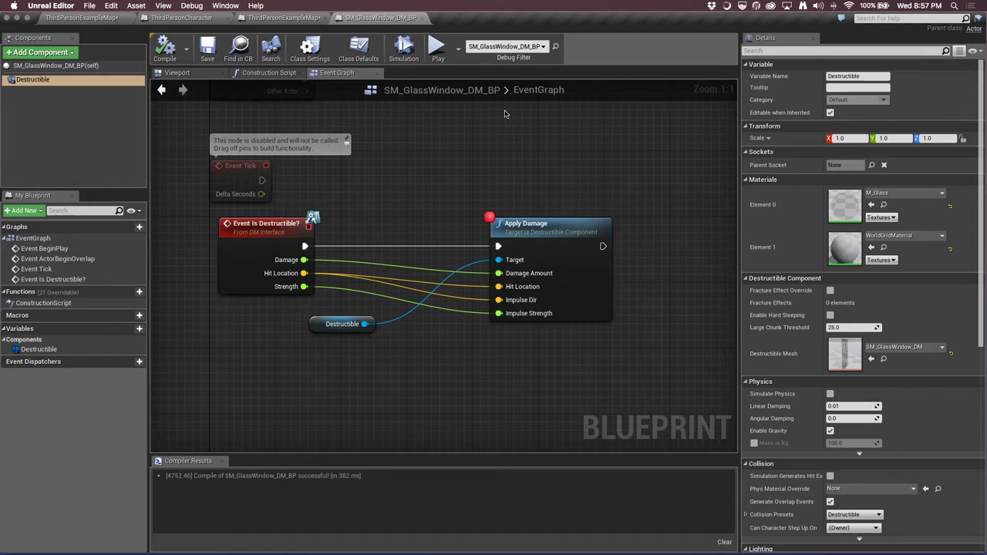
pyautogui.click(293, 17)
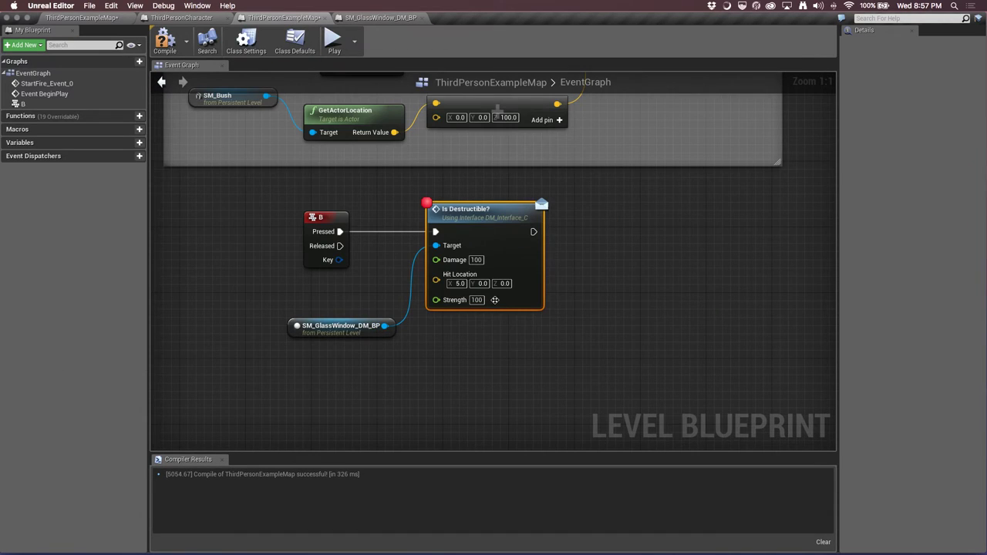
pyautogui.write('5')
pyautogui.click(500, 284)
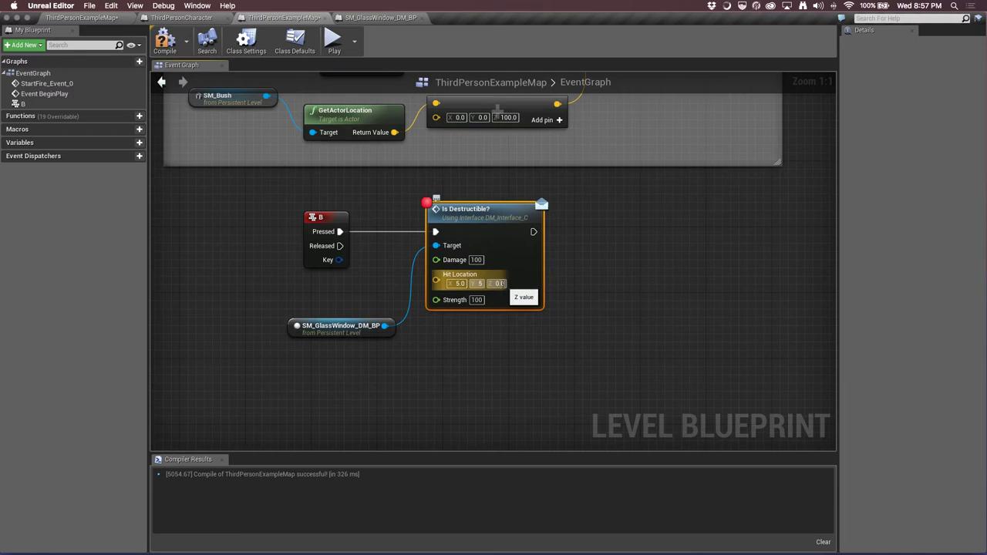
pyautogui.write('5')
pyautogui.press('Return')
pyautogui.click(670, 310)
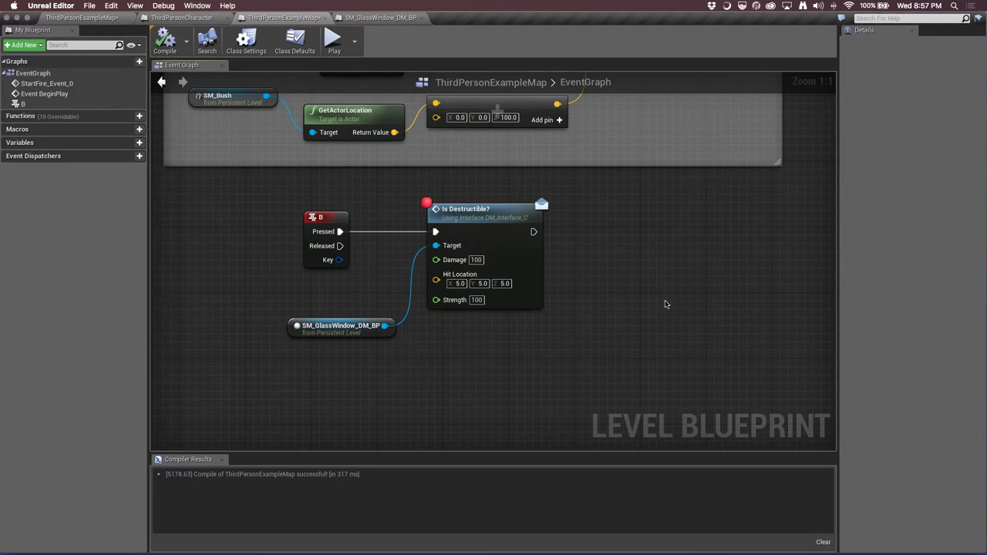
# Save the map and remove the breakpoint from the Is Destructible? call
pyautogui.press('super+s')
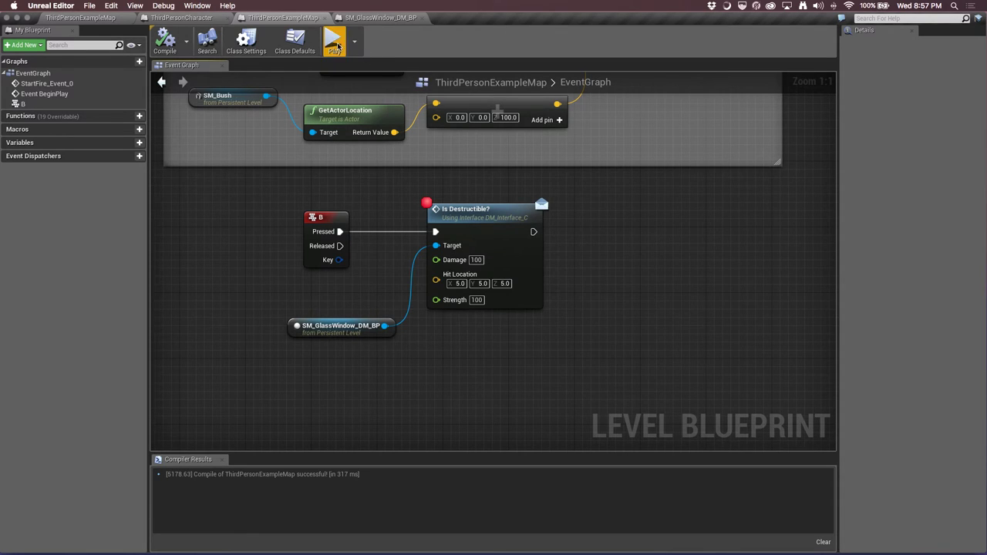
pyautogui.click(427, 203)
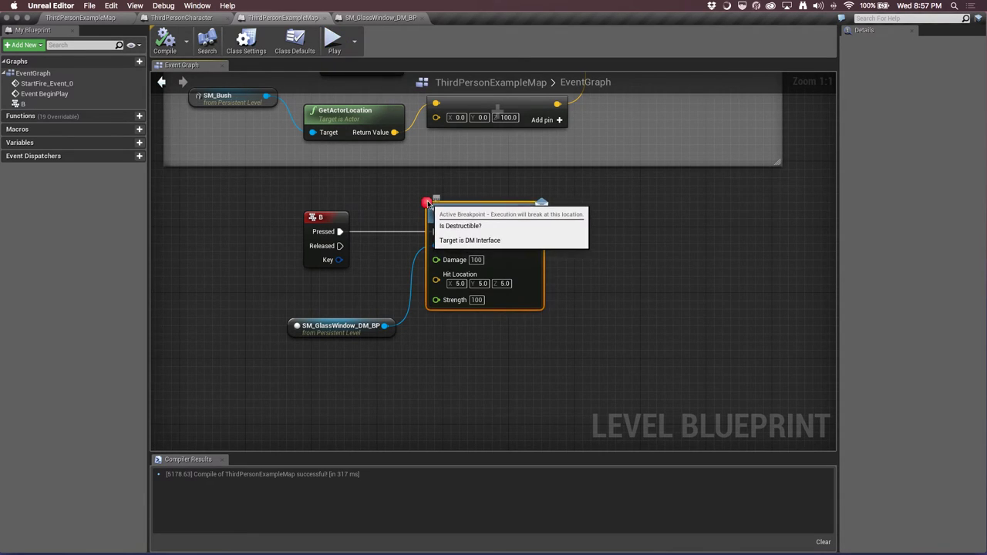
pyautogui.click(426, 203)
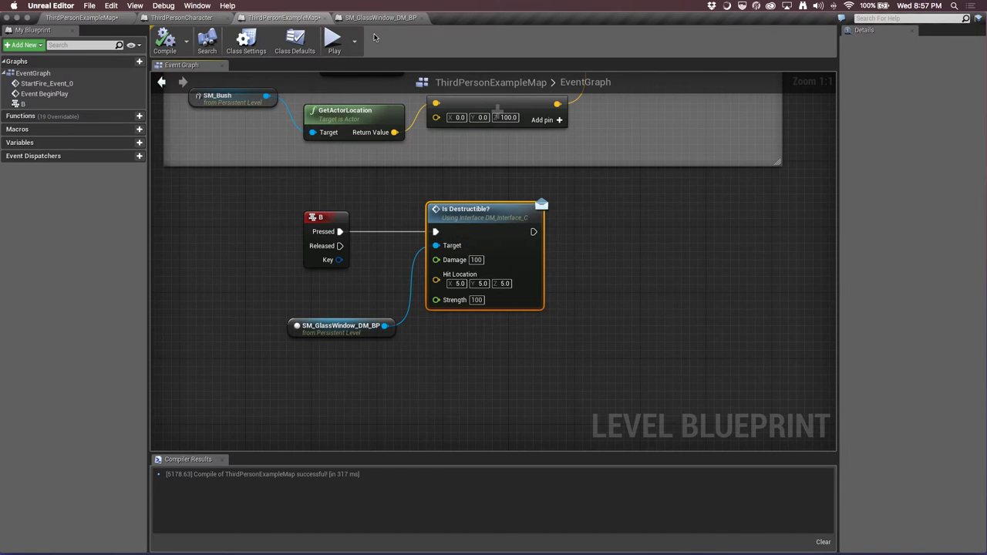
# Remove the Apply Damage breakpoint in SM_GlassWindow_DM_BP, then launch a play test from the level blueprint
pyautogui.click(380, 17)
pyautogui.click(554, 235)
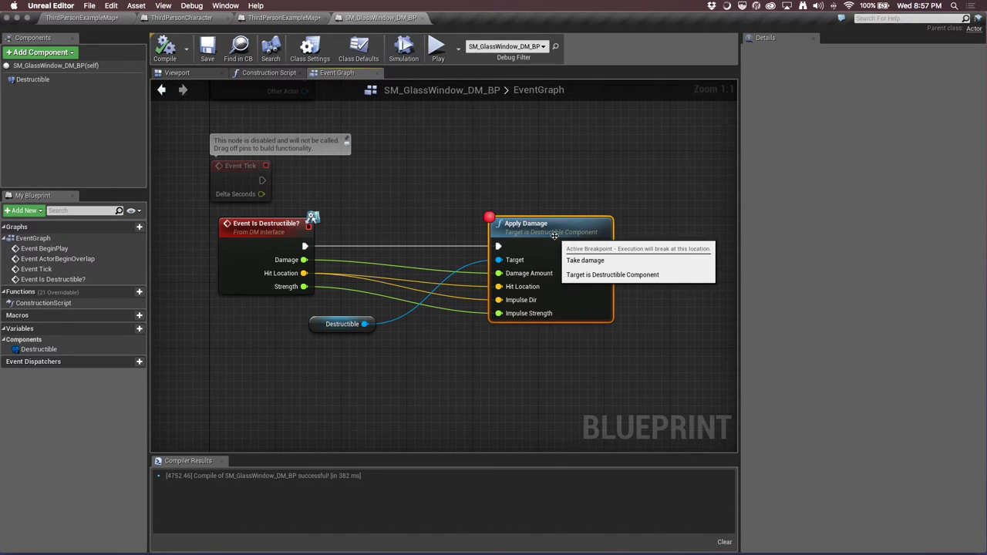
pyautogui.press('F9')
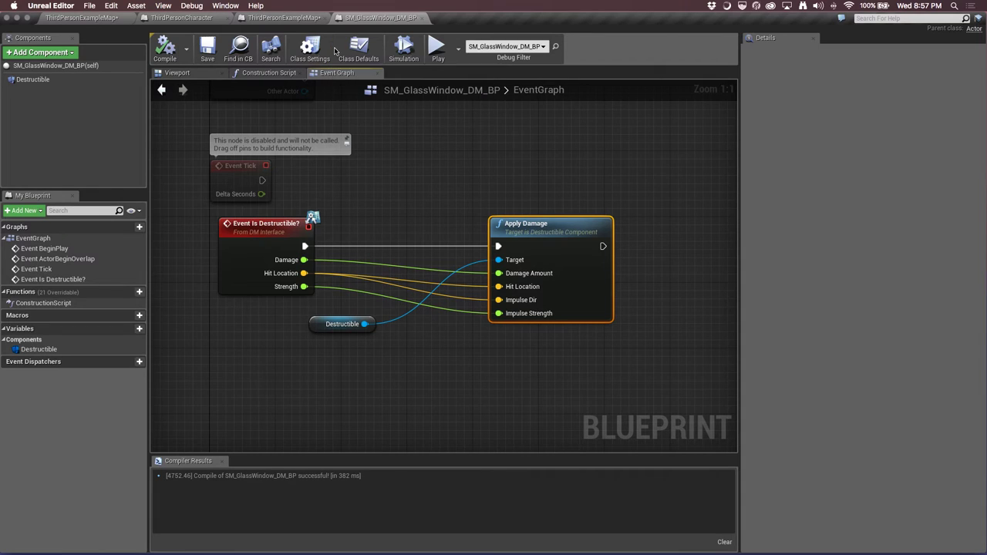
pyautogui.click(274, 17)
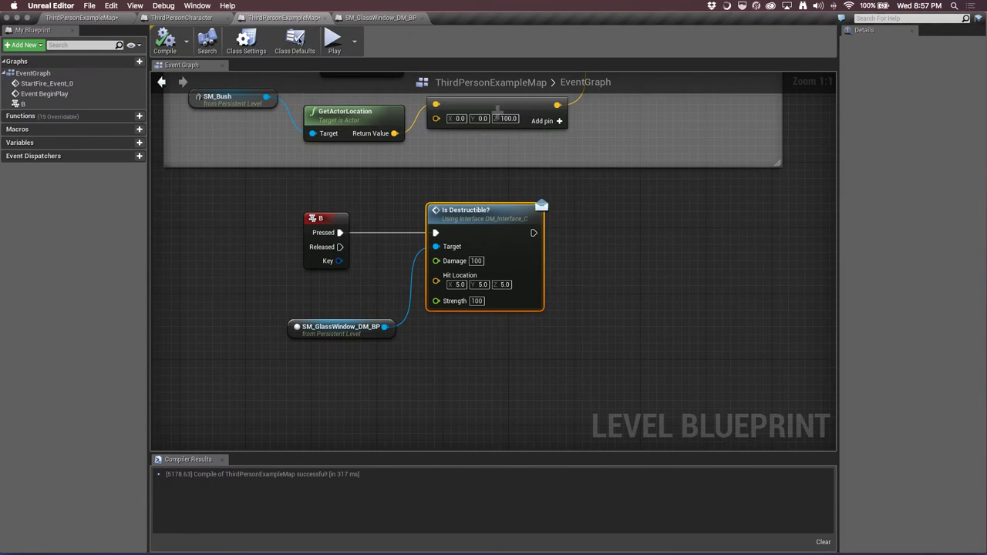
pyautogui.click(246, 286)
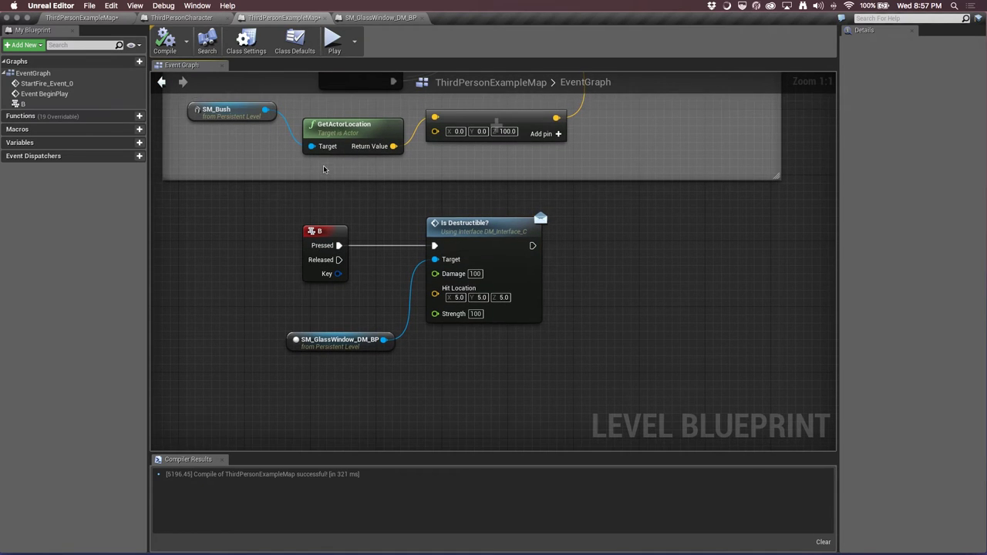
pyautogui.click(332, 39)
pyautogui.press('w')
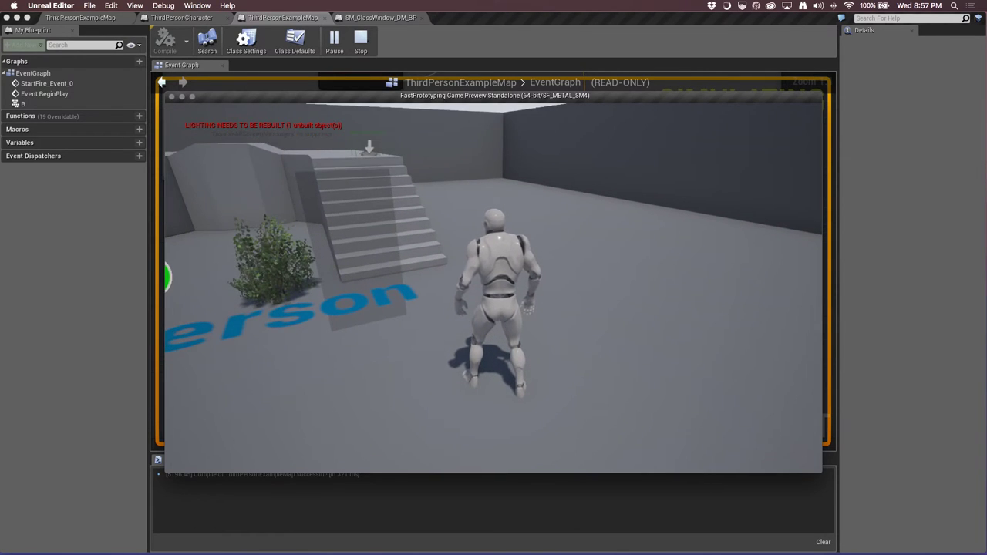
pyautogui.press('w')
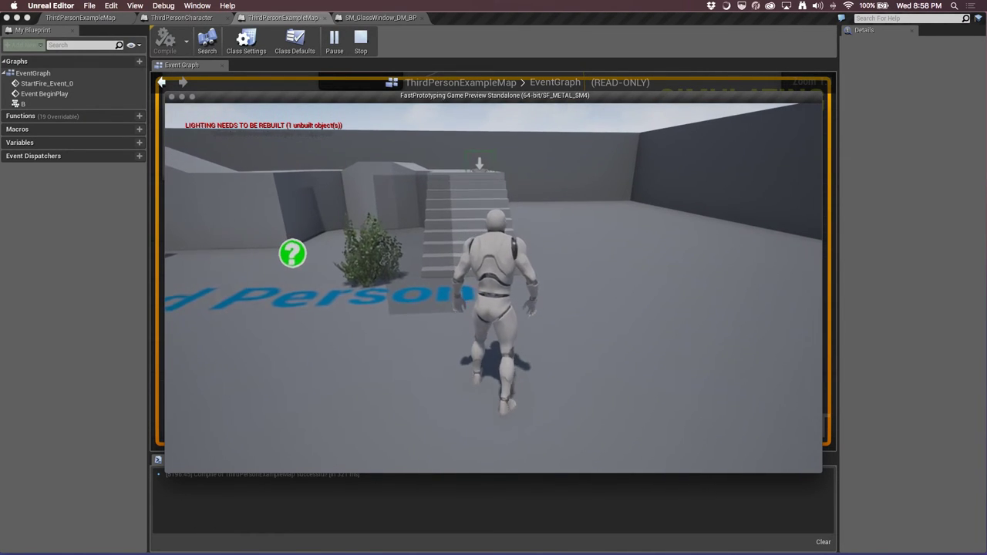
pyautogui.press('s')
pyautogui.press('d')
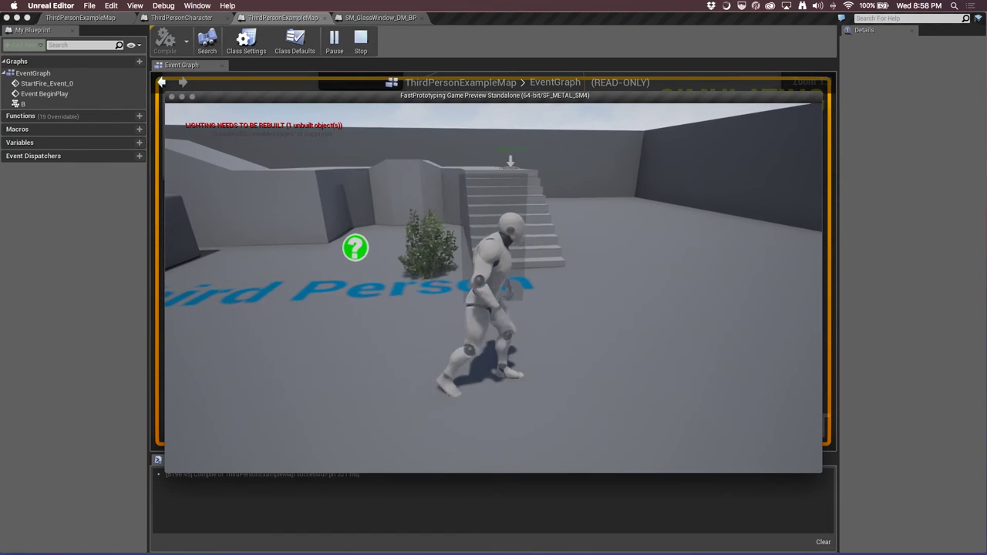
pyautogui.press('w')
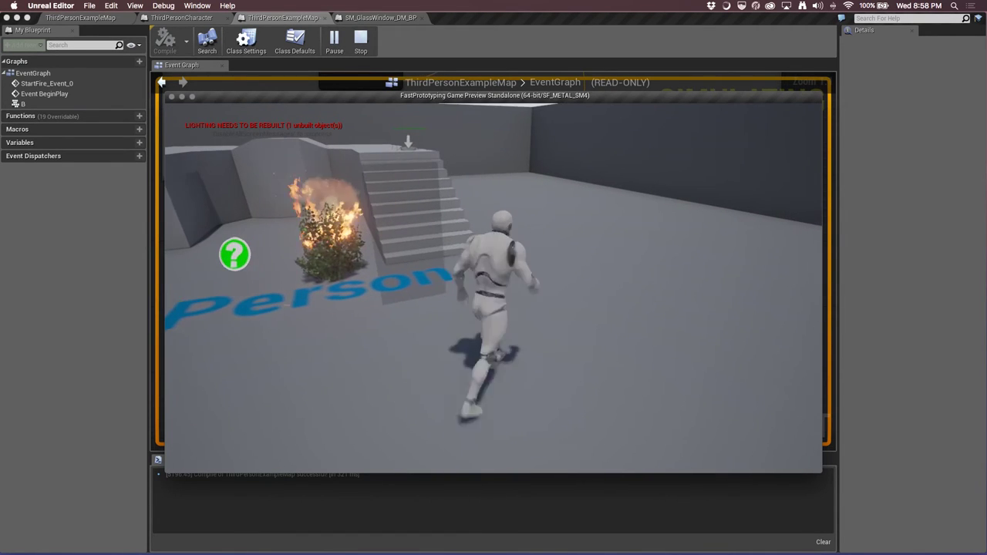
pyautogui.press('d')
pyautogui.press('s')
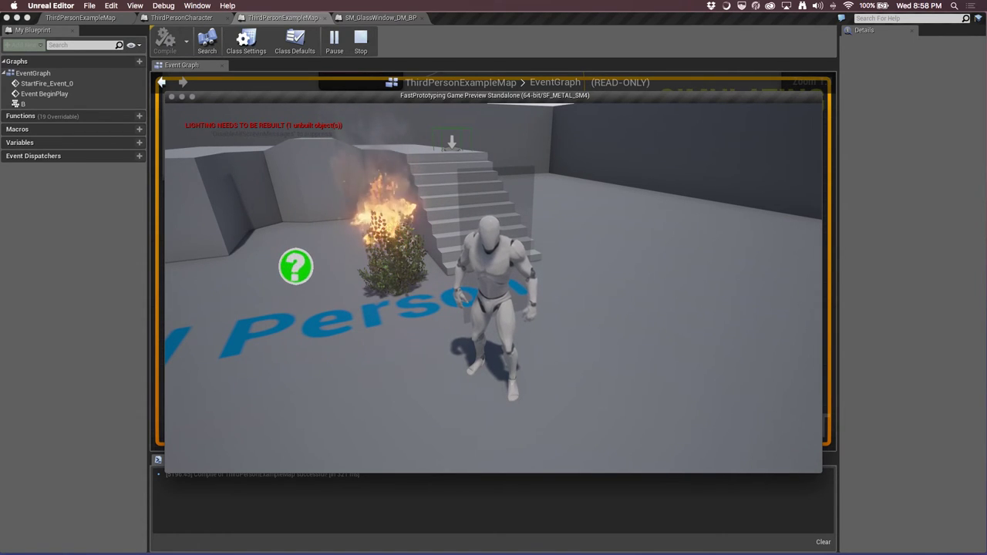
pyautogui.press('w')
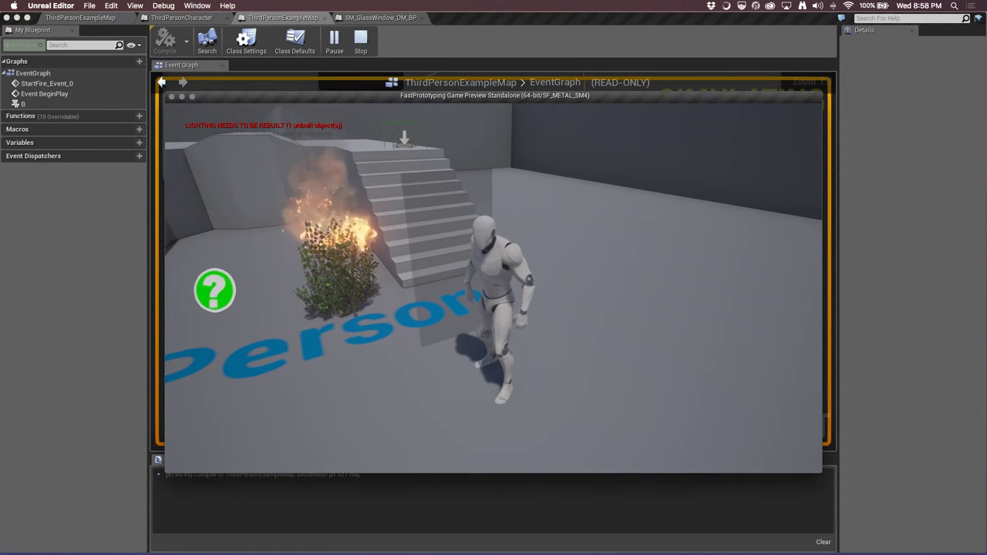
pyautogui.press('Escape')
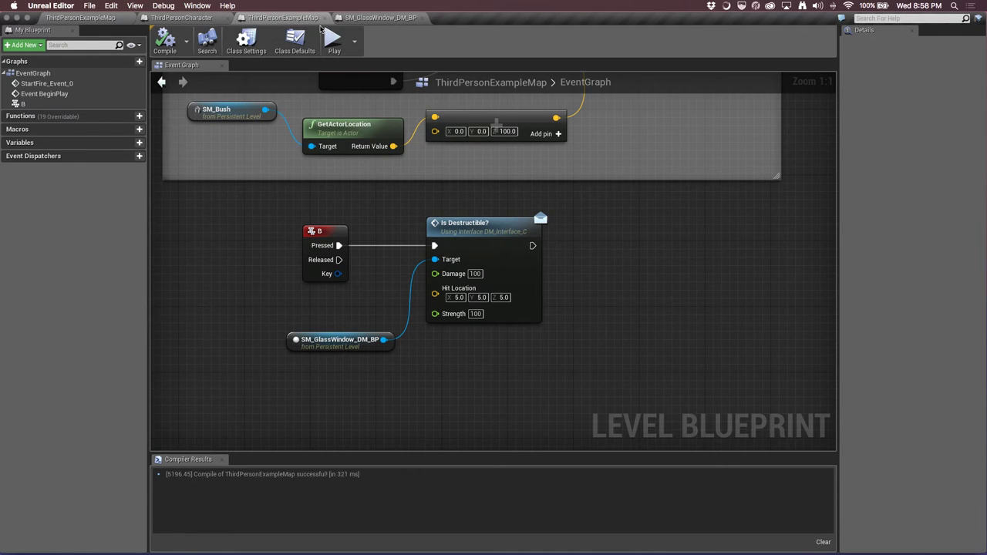
# In the map's level editor, orbit around to select SM_Bush, then go back to the level blueprint
pyautogui.click(155, 17)
pyautogui.click(101, 17)
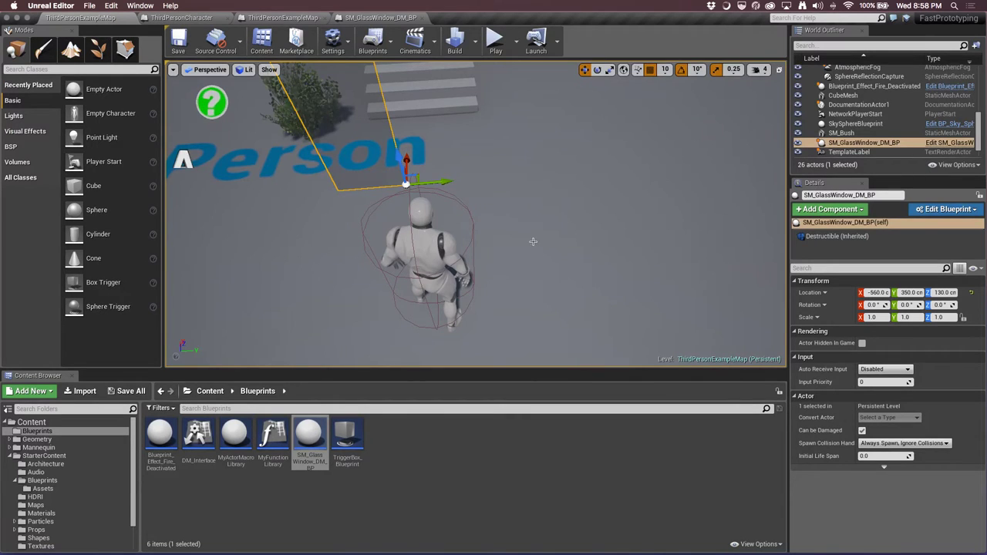
pyautogui.moveTo(533, 242)
pyautogui.mouseDown(button='right')
pyautogui.moveTo(432, 216)
pyautogui.moveTo(324, 220)
pyautogui.mouseUp(button='right')
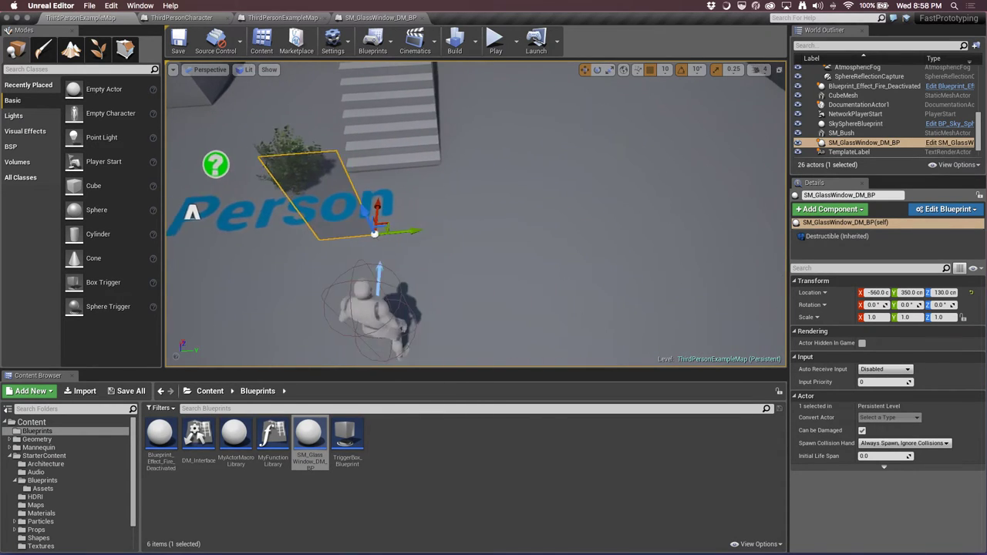
pyautogui.moveTo(540, 162); pyautogui.dragTo(465, 159, button='right')
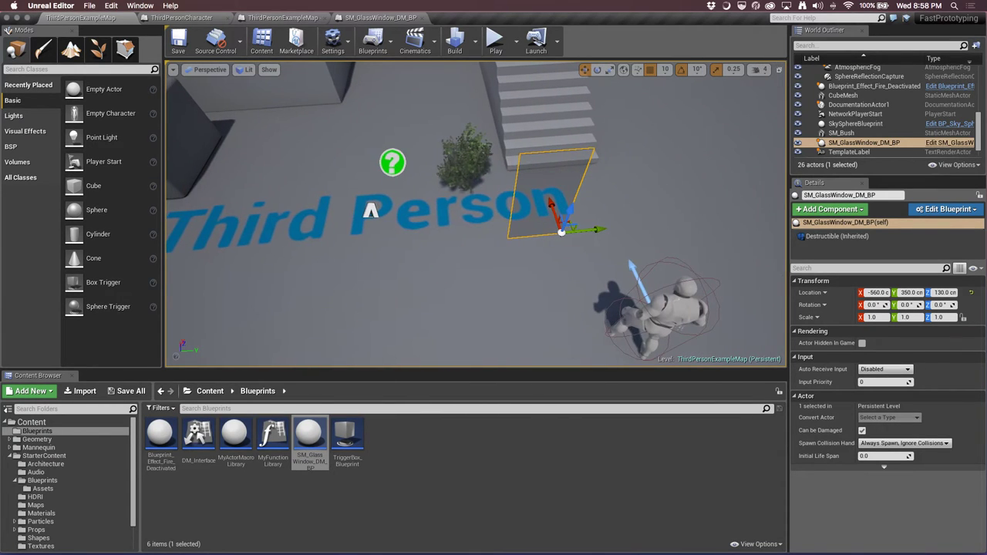
pyautogui.click(464, 157)
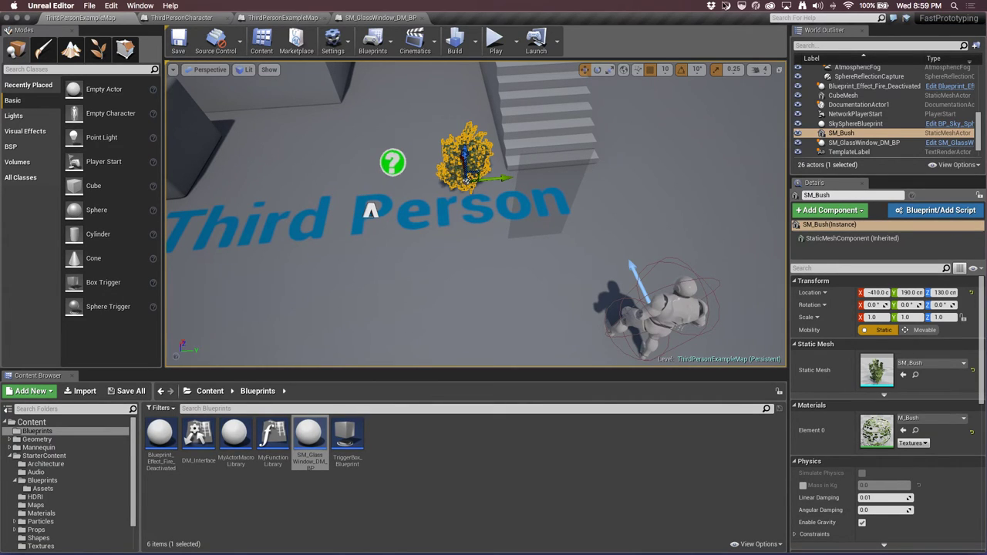
pyautogui.click(280, 18)
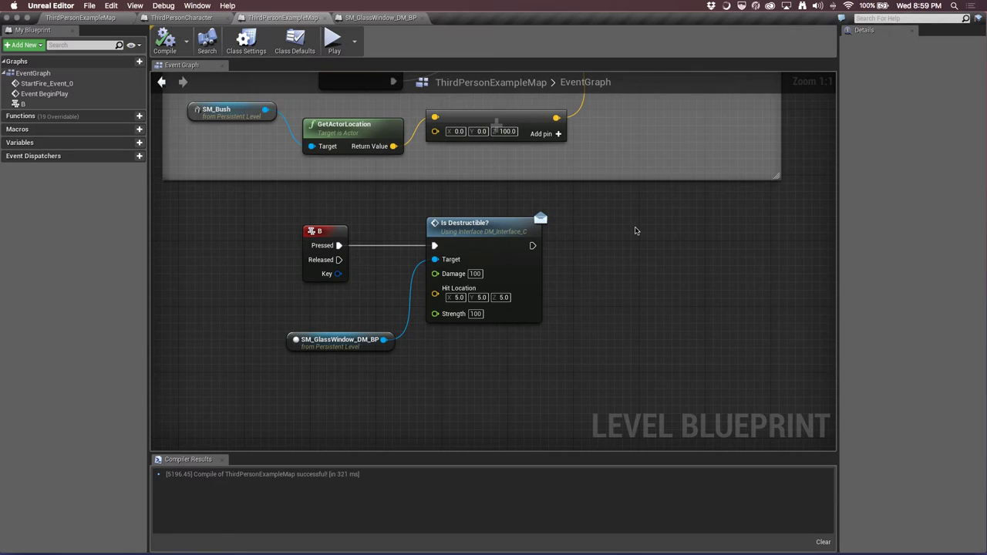
# Search 'getall' to place a Get All Actors with Interface node, then move it beside Is Destructible?
pyautogui.rightClick(636, 231)
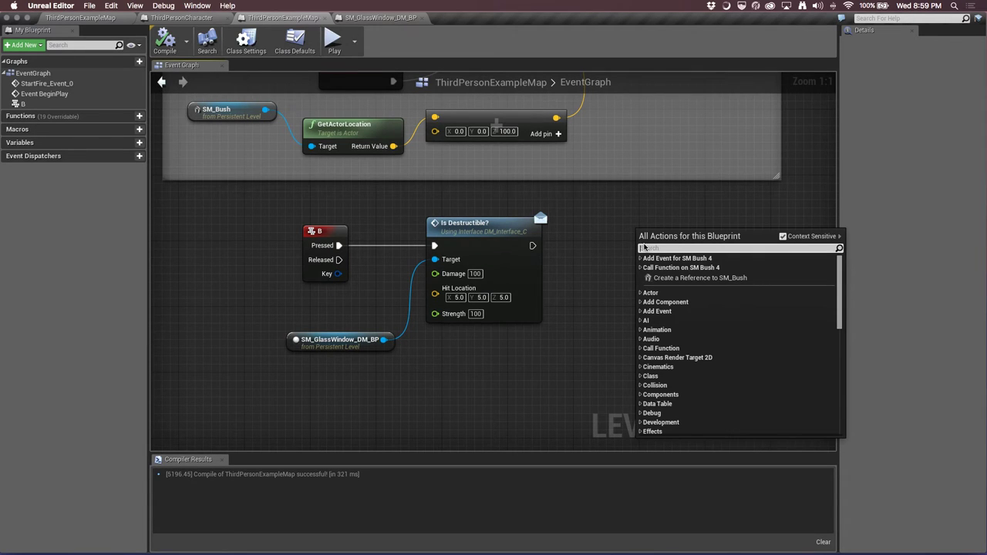
pyautogui.write('find')
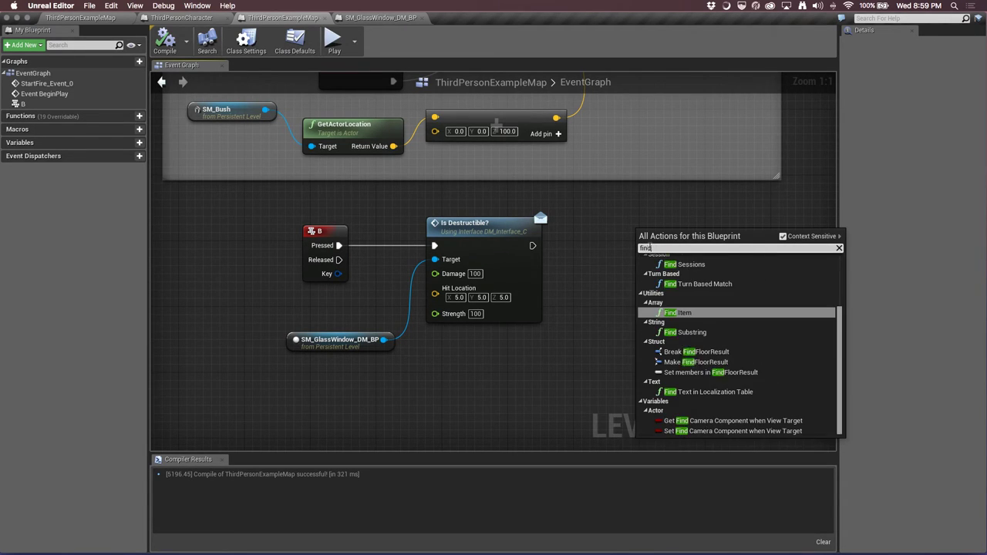
pyautogui.write(' acto')
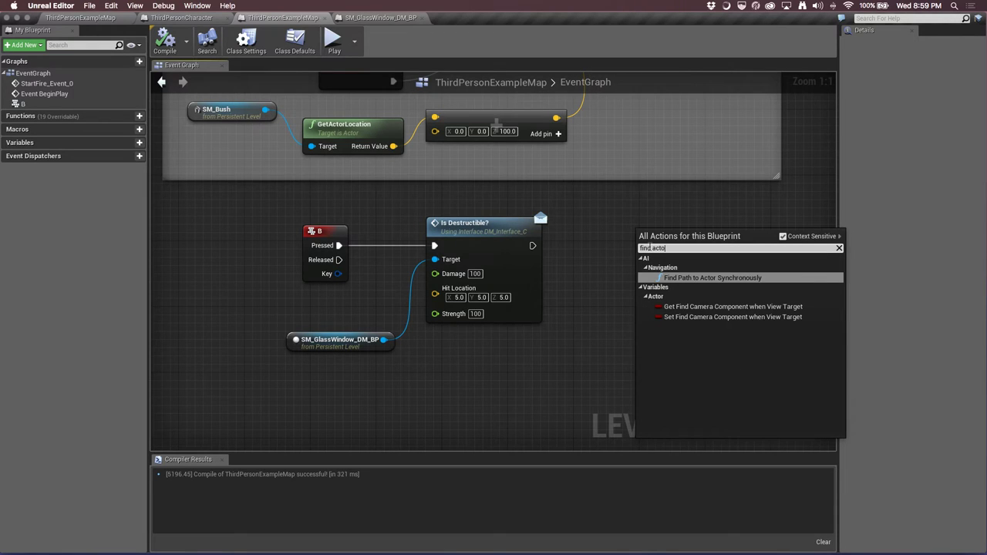
pyautogui.press('BackSpace')
pyautogui.press('BackSpace')
pyautogui.press('BackSpace')
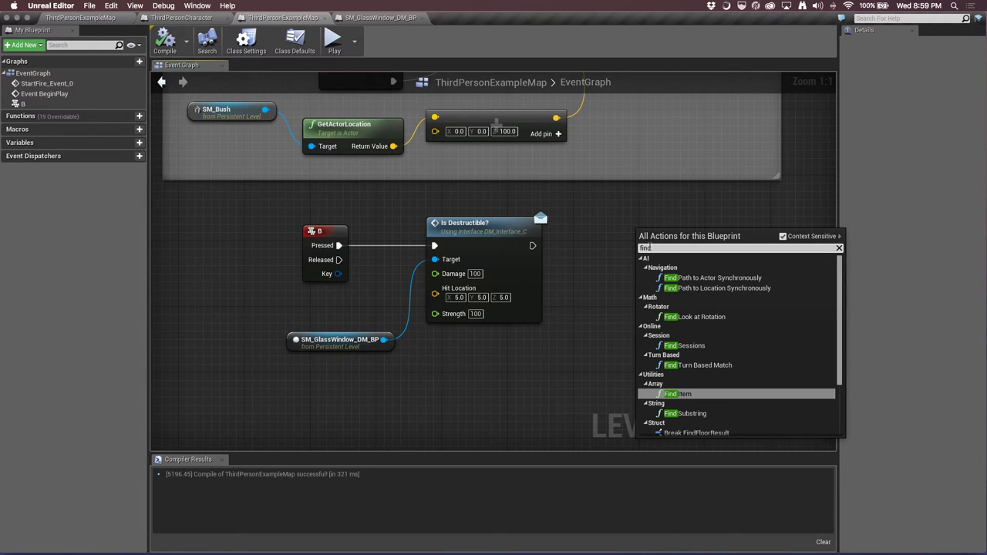
pyautogui.press('BackSpace')
pyautogui.press('BackSpace')
pyautogui.press('BackSpace')
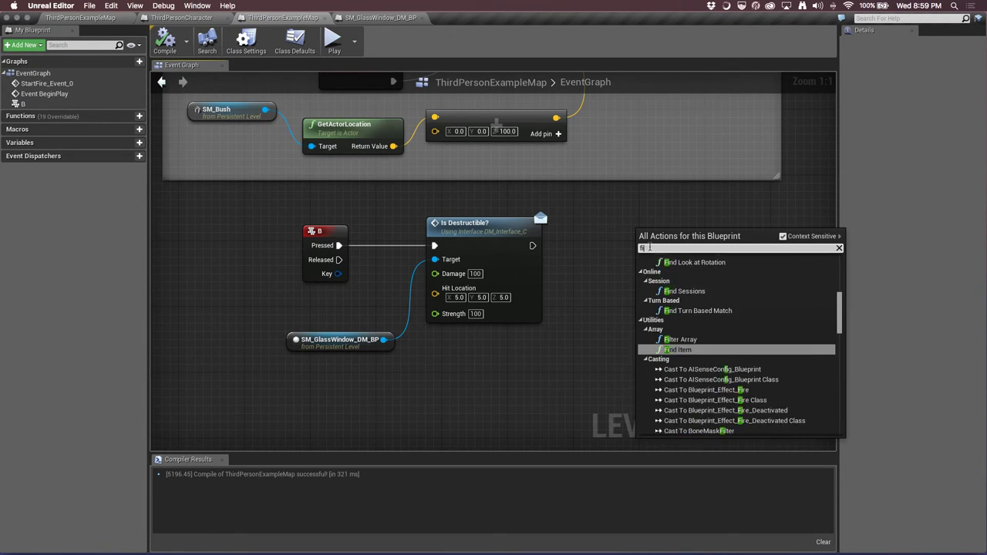
pyautogui.write('getall')
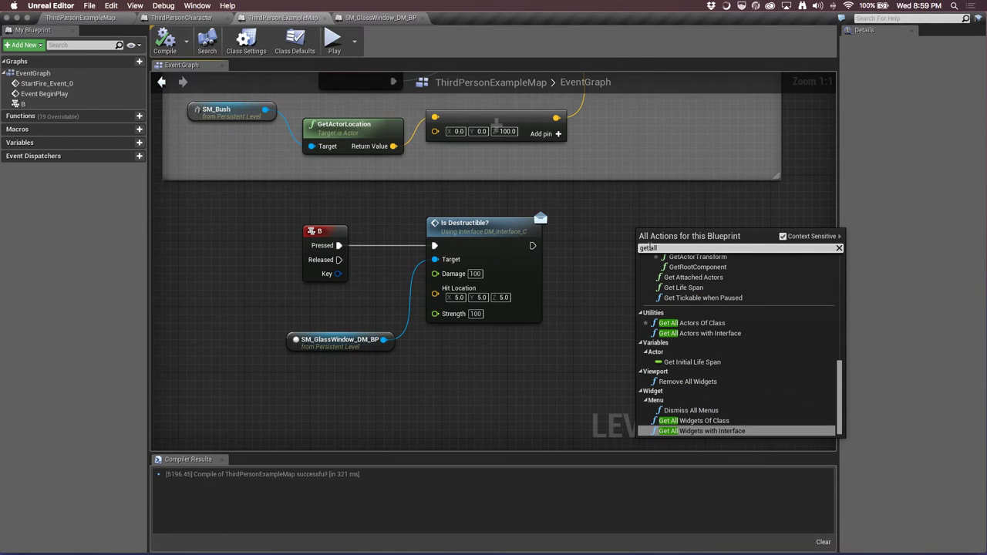
pyautogui.press('Up')
pyautogui.press('Up')
pyautogui.press('Up')
pyautogui.press('Up')
pyautogui.press('Up')
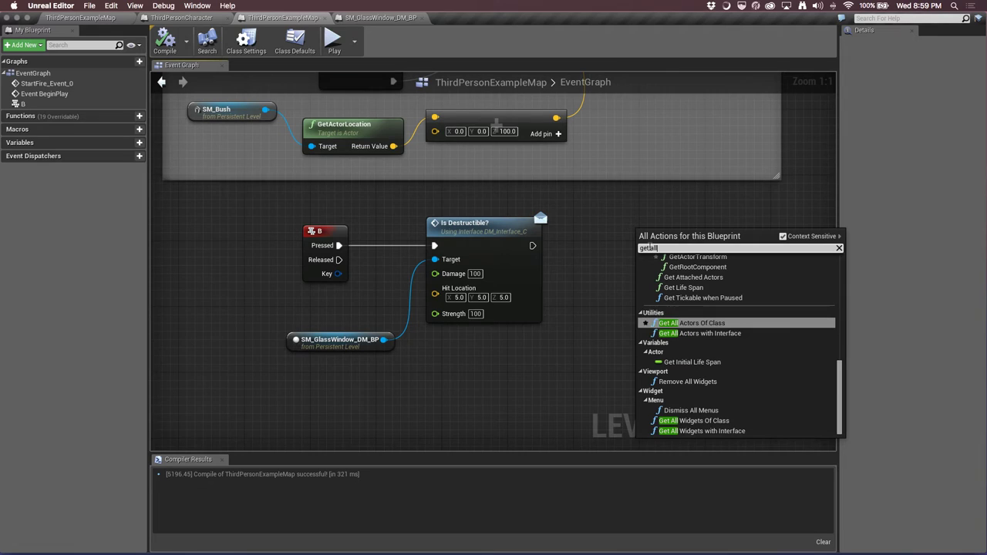
pyautogui.press('Down')
pyautogui.press('Return')
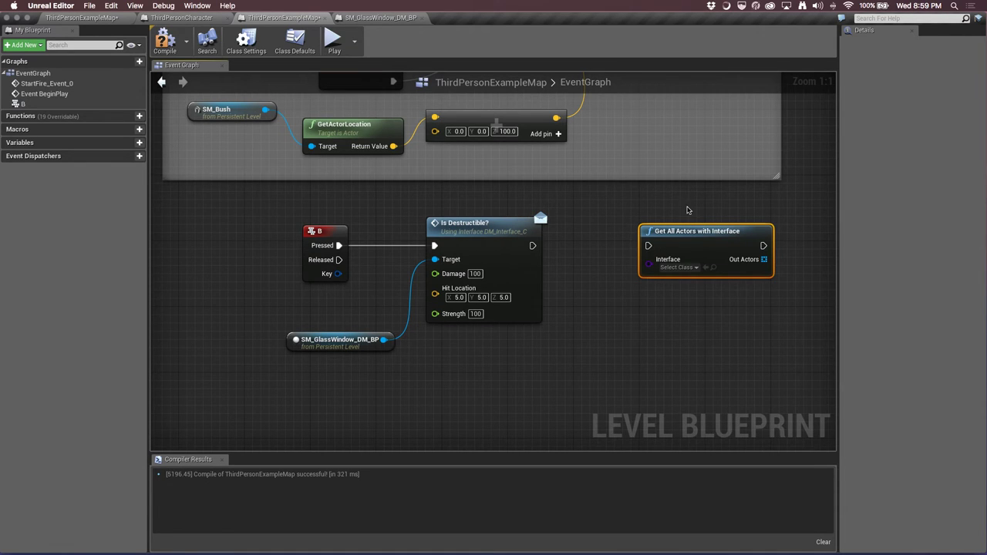
pyautogui.moveTo(693, 225); pyautogui.dragTo(657, 234)
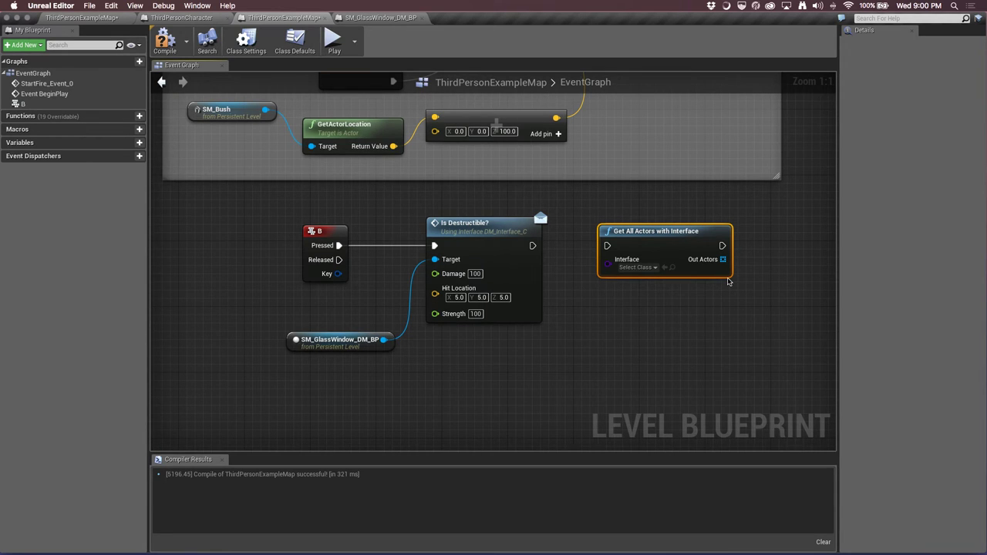
# Set the Get All Actors with Interface node's Interface class to DM_Interface
pyautogui.click(650, 267)
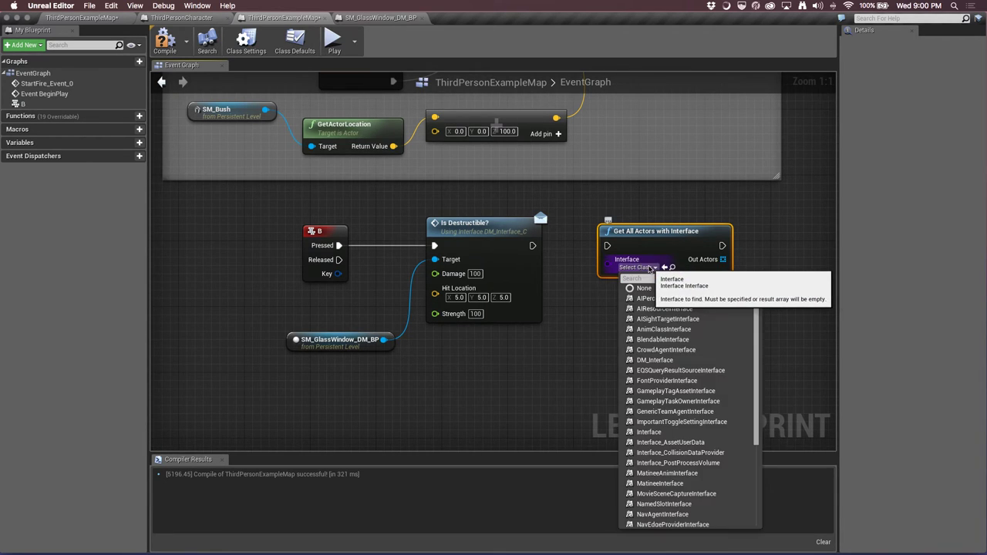
pyautogui.scroll(-5, 660, 431)
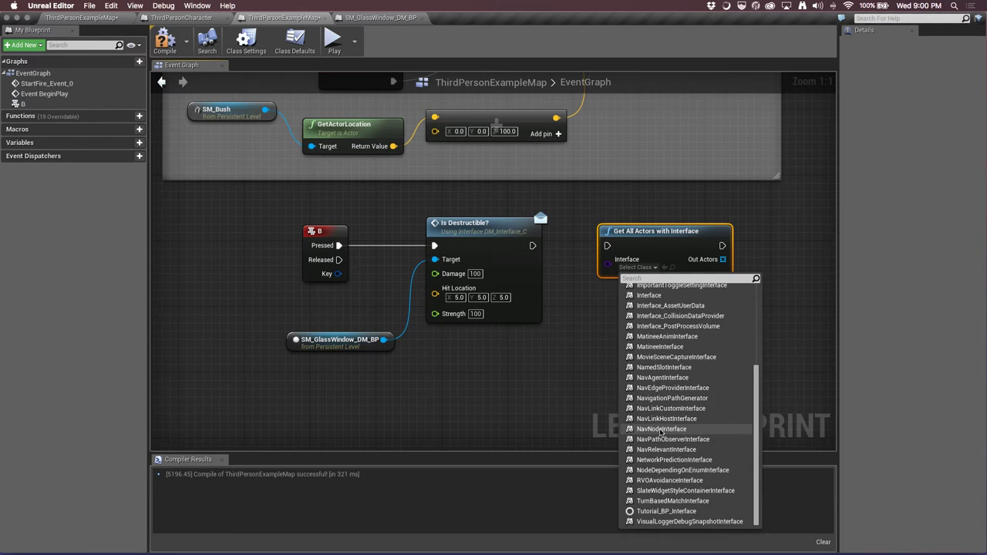
pyautogui.scroll(5, 660, 432)
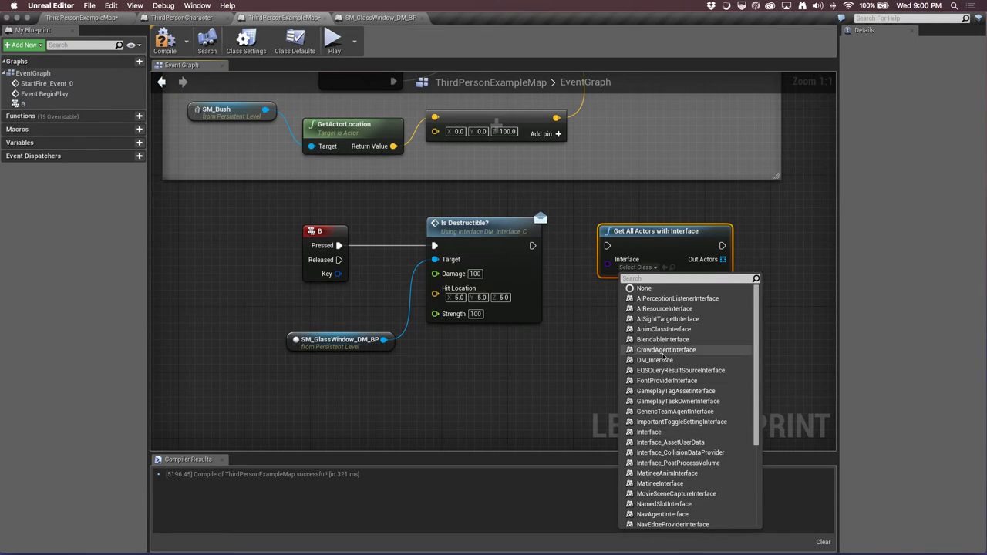
pyautogui.click(661, 360)
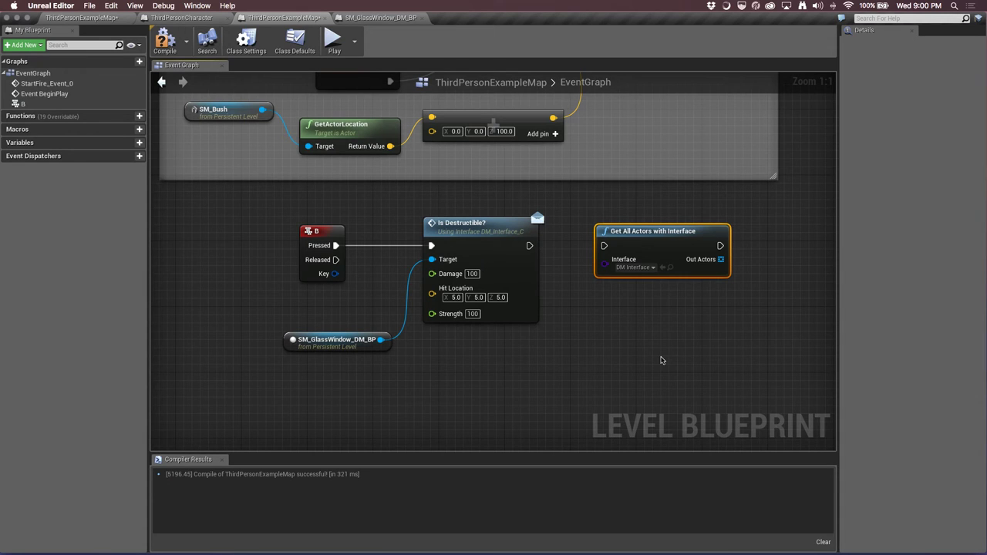
pyautogui.moveTo(661, 360); pyautogui.dragTo(684, 405, button='right')
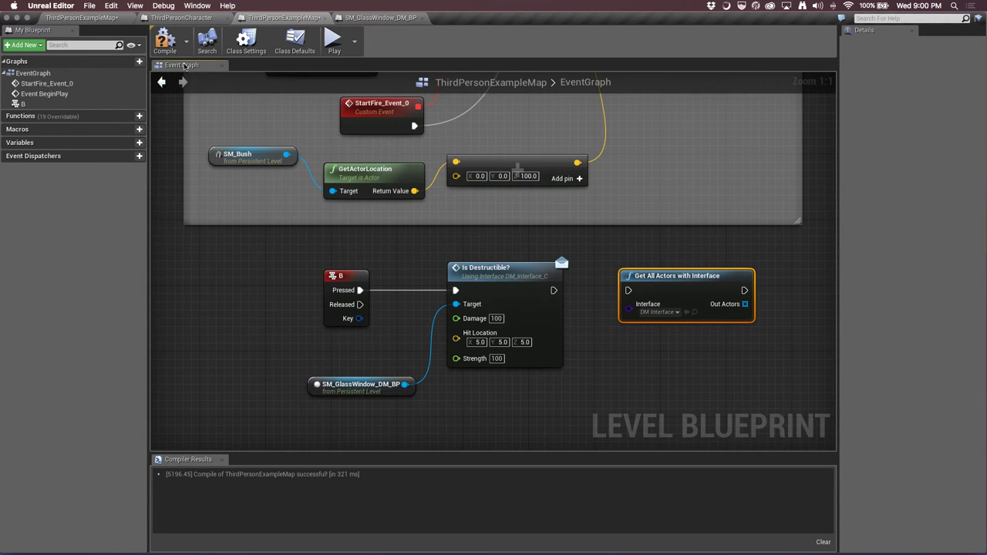
# Open the DM_Interface blueprint from the level editor and select its Is Destructible? function
pyautogui.click(81, 17)
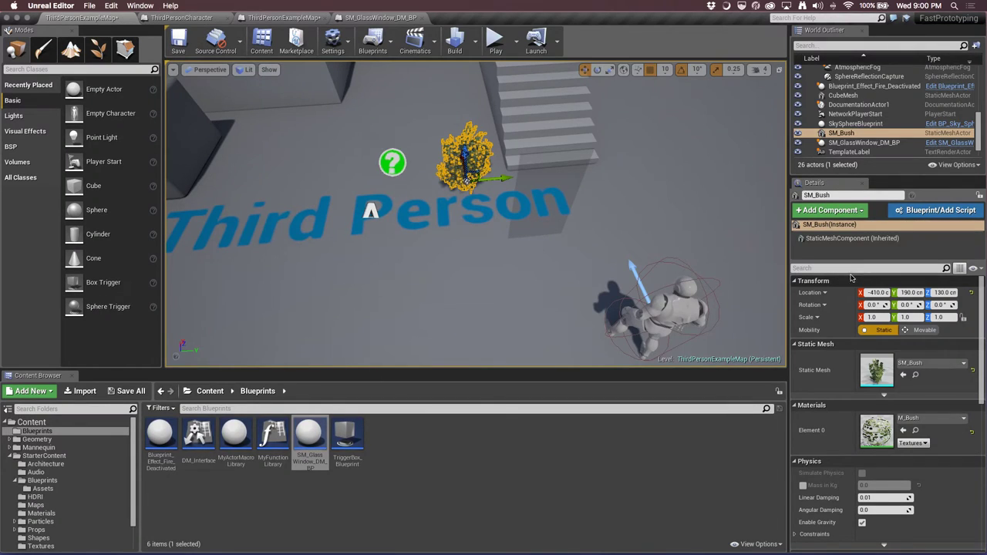
pyautogui.doubleClick(196, 436)
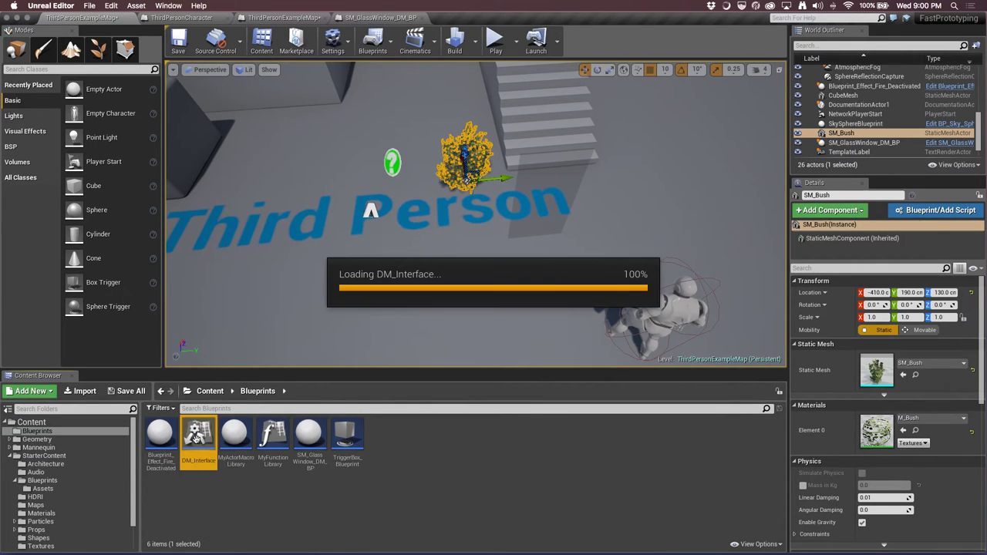
pyautogui.click(465, 318)
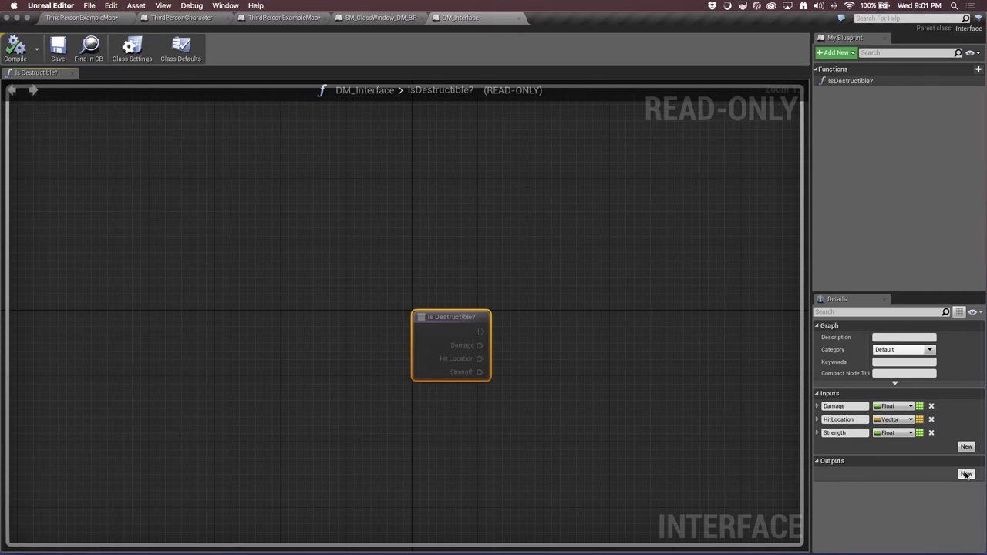
# Add a Float output named DamageOutput to the Is Destructible? function
pyautogui.click(966, 474)
pyautogui.click(887, 473)
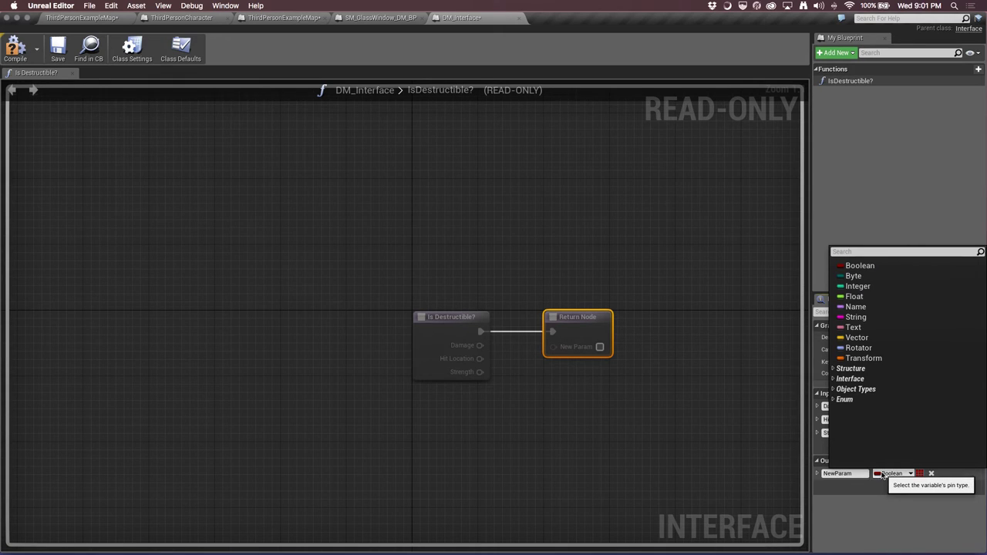
pyautogui.click(854, 296)
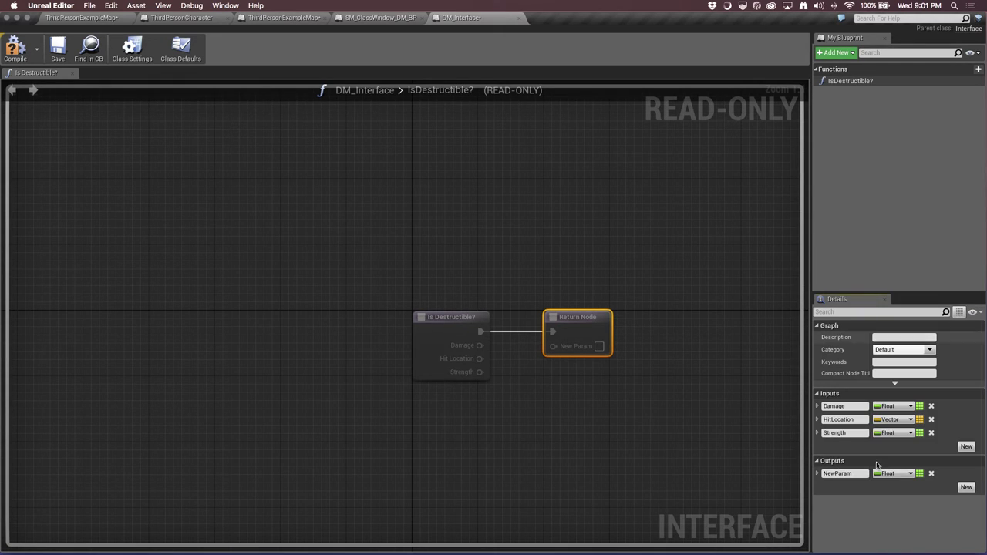
pyautogui.click(842, 473)
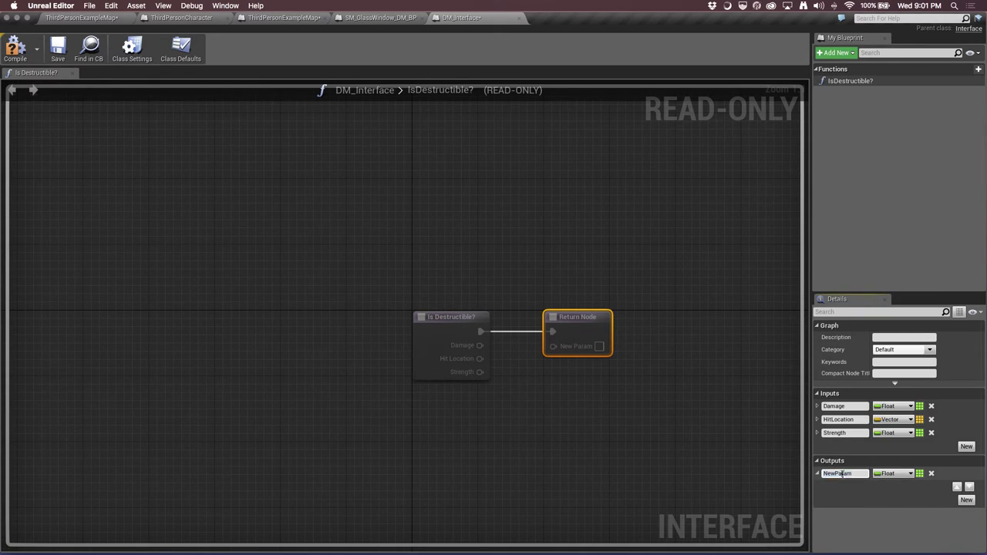
pyautogui.doubleClick(852, 473)
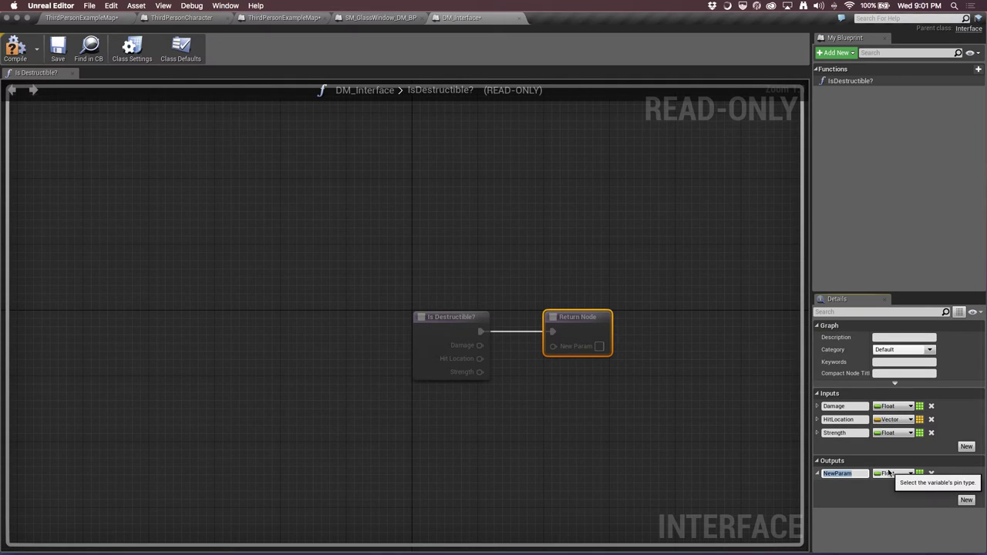
pyautogui.write('Damage')
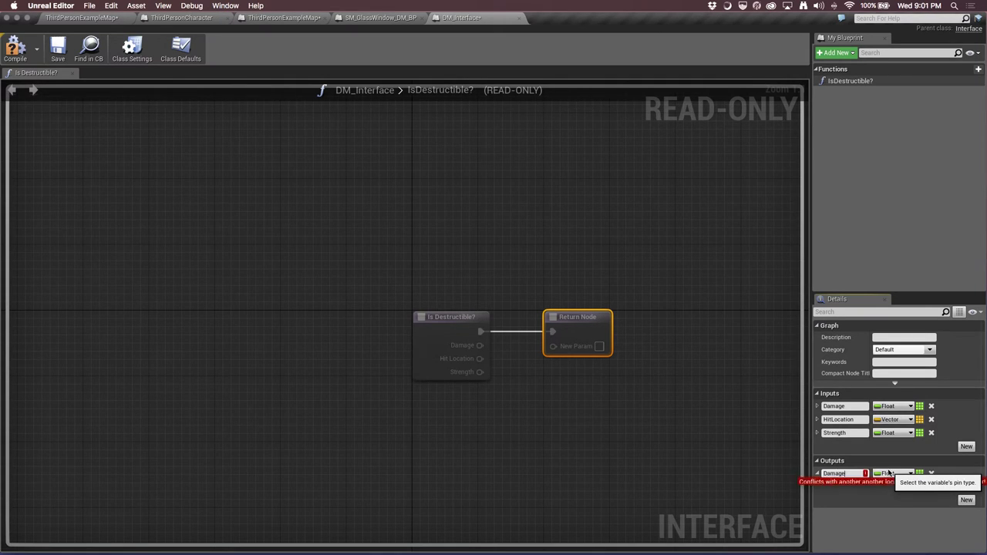
pyautogui.write('Output')
pyautogui.press('Return')
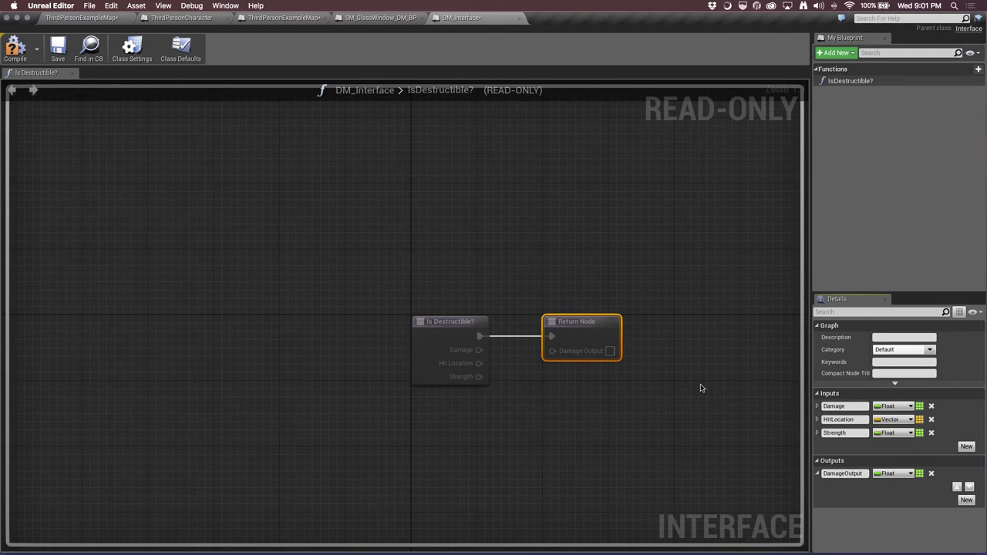
# Close DM_Interface, return to the ThirdPersonExampleMap Level Blueprint, and save with Ctrl+S
pyautogui.click(513, 18)
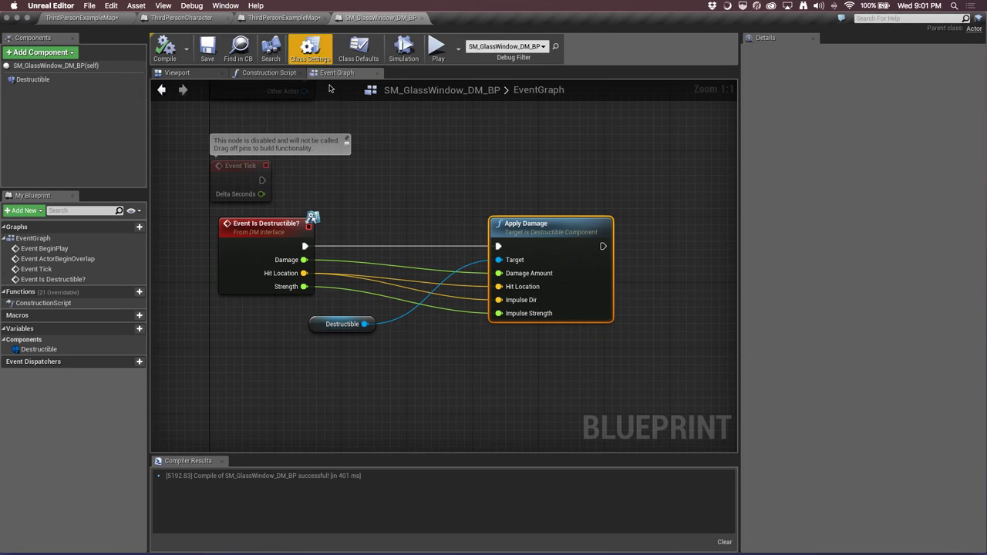
pyautogui.click(378, 178)
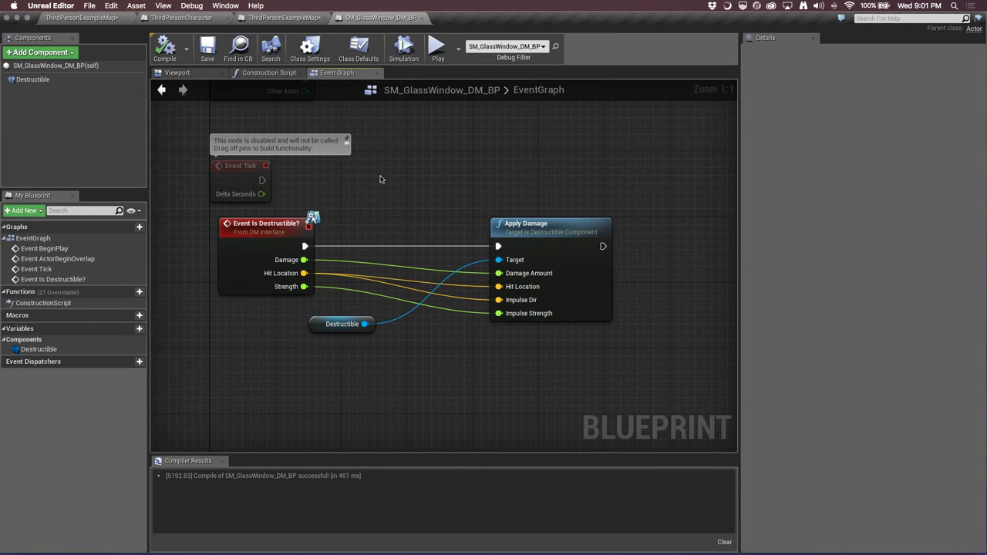
pyautogui.click(282, 19)
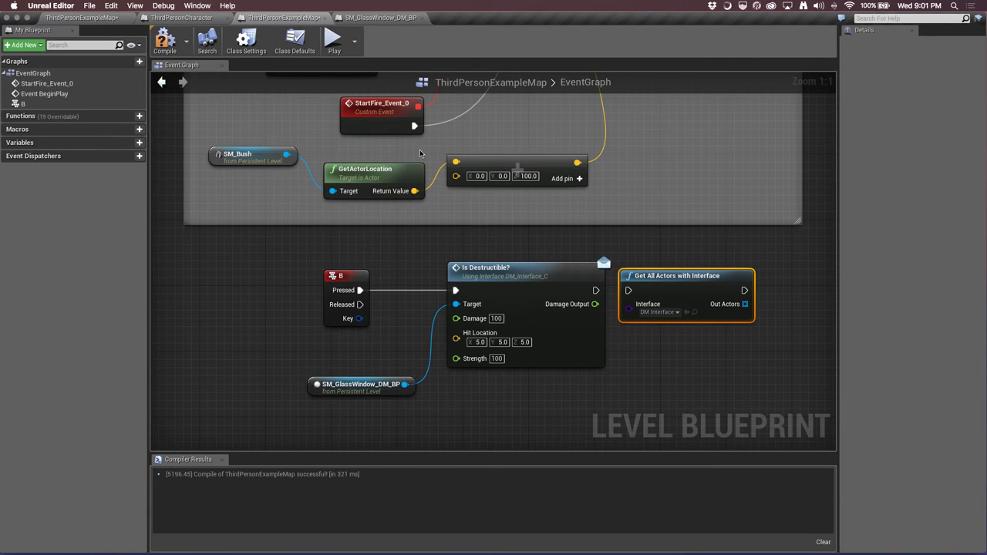
pyautogui.hotkey('ctrl', 's')
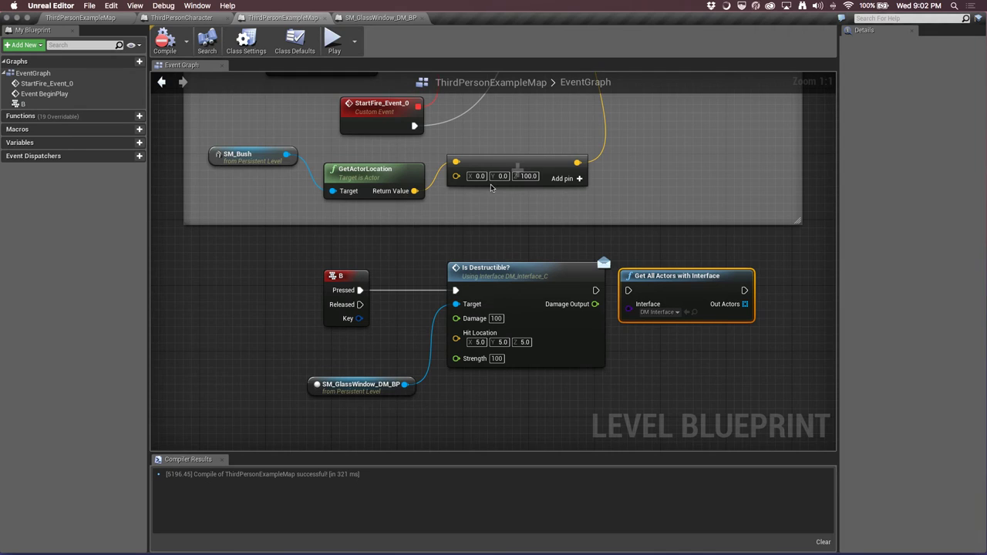
# Open Editor Preferences on the General > Keyboard Shortcuts page
pyautogui.click(68, 6)
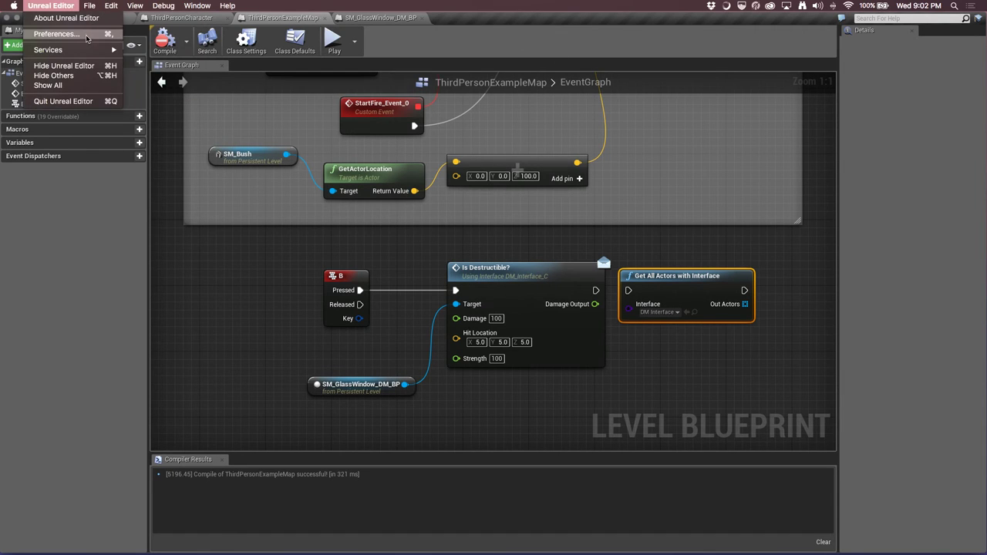
pyautogui.click(86, 34)
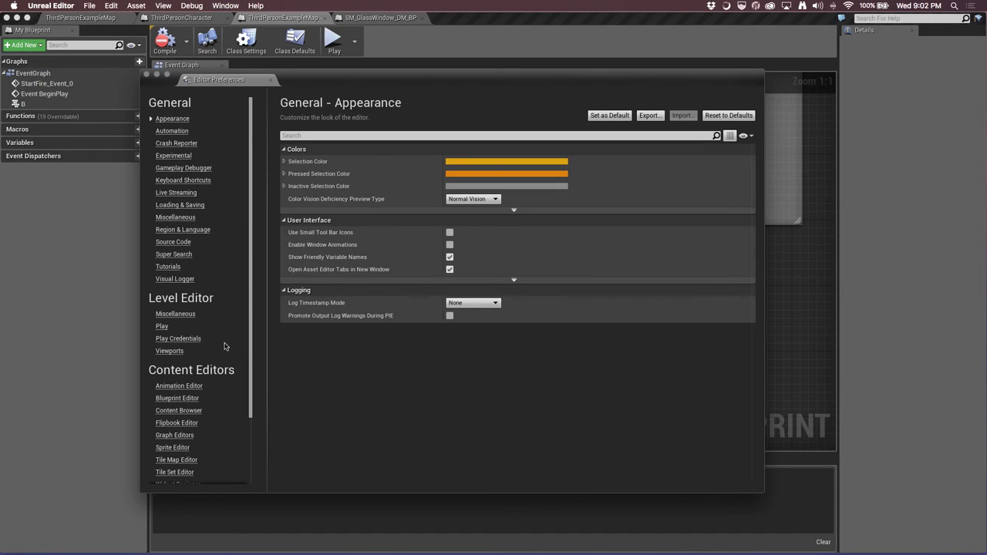
pyautogui.scroll(-5, 225, 346)
pyautogui.scroll(5, 225, 346)
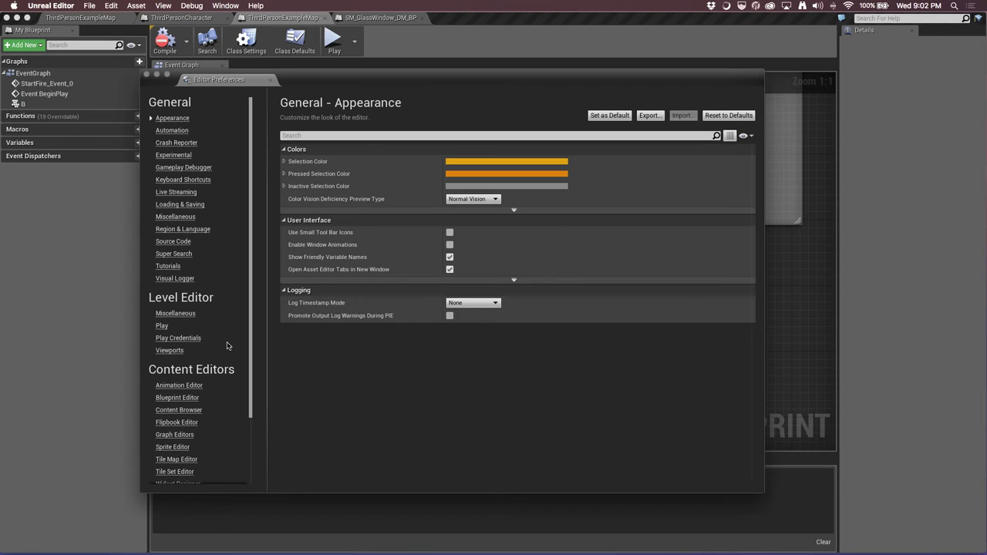
pyautogui.click(181, 179)
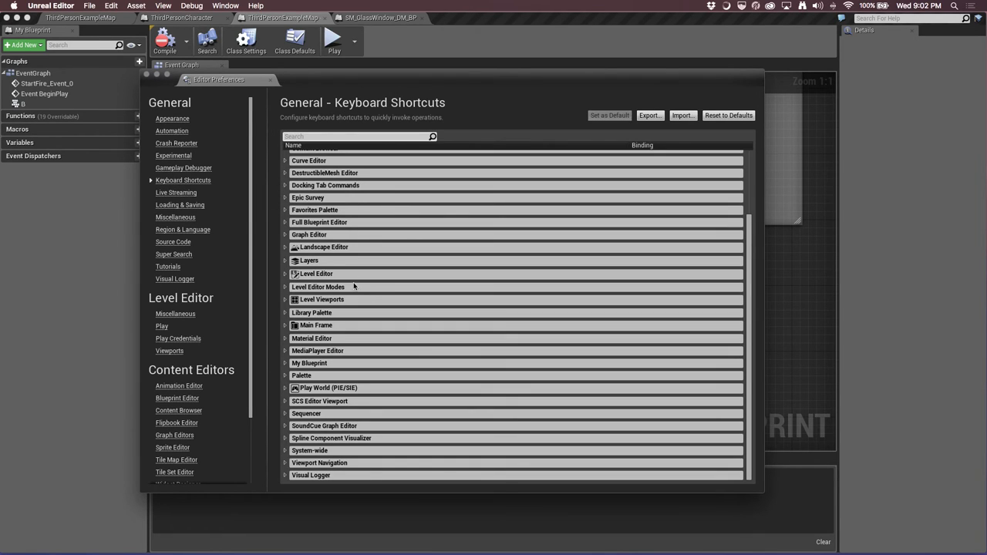
pyautogui.scroll(3, 367, 296)
pyautogui.scroll(2, 367, 295)
pyautogui.scroll(-5, 370, 281)
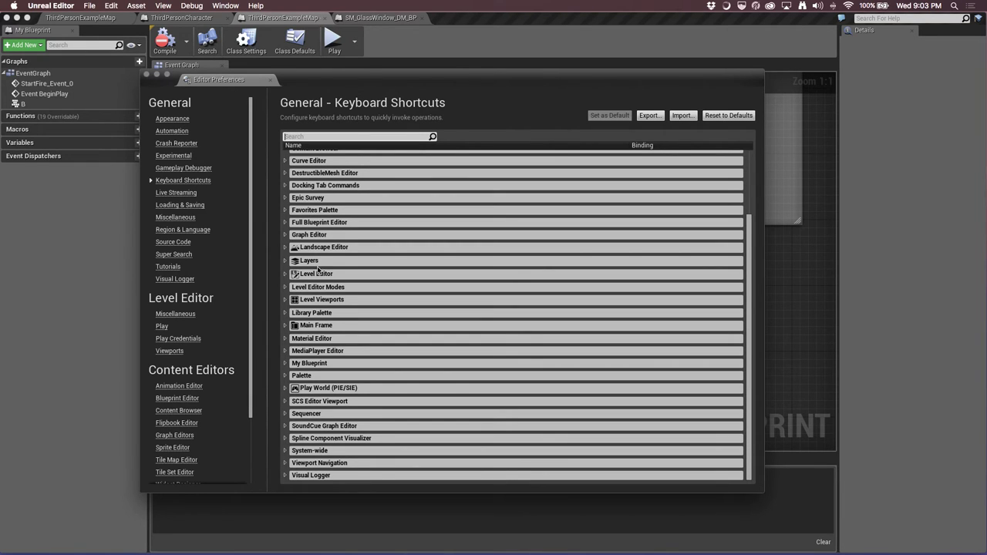
# Close the Editor Preferences shortcuts window and return to the level blueprint graph with nothing selected
pyautogui.click(147, 74)
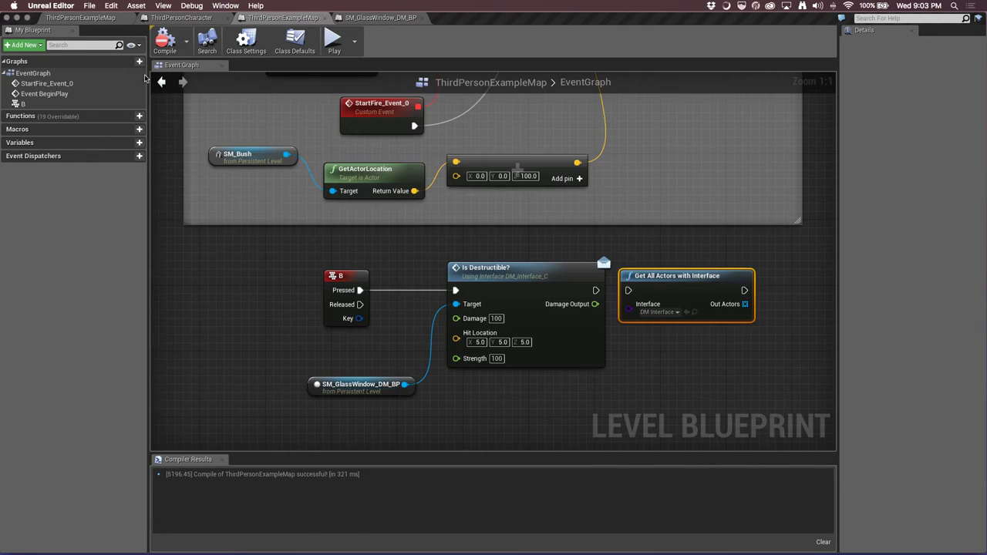
pyautogui.click(112, 7)
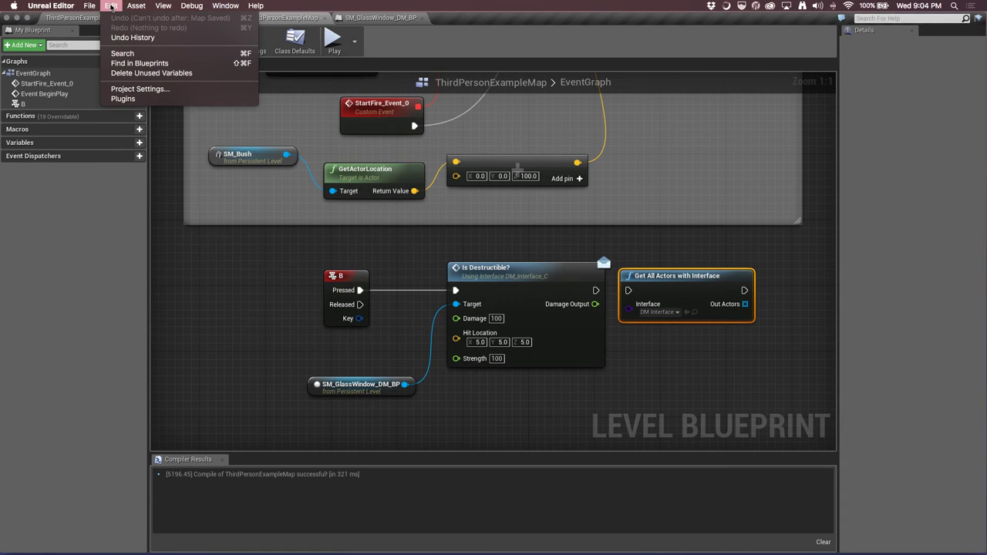
pyautogui.moveTo(91, 6)
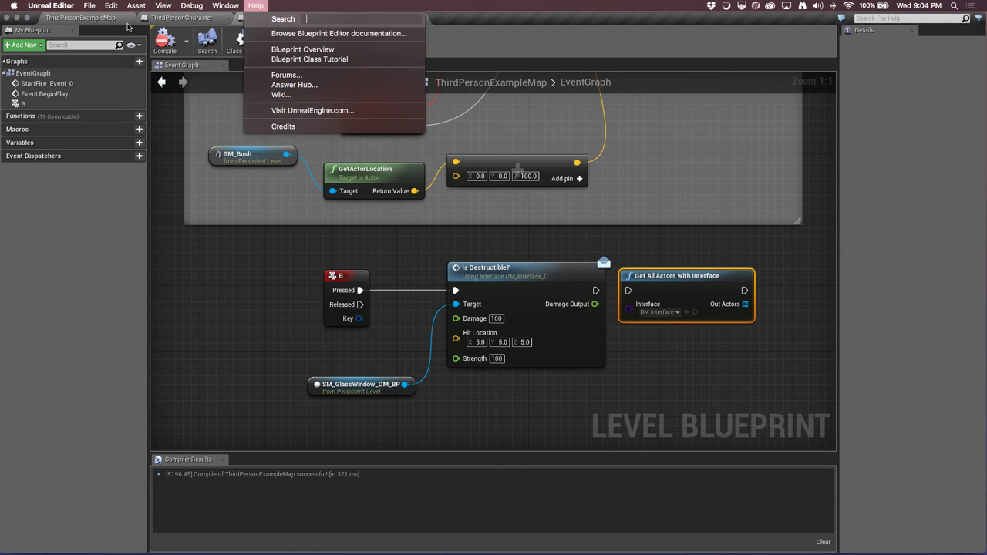
pyautogui.click(128, 24)
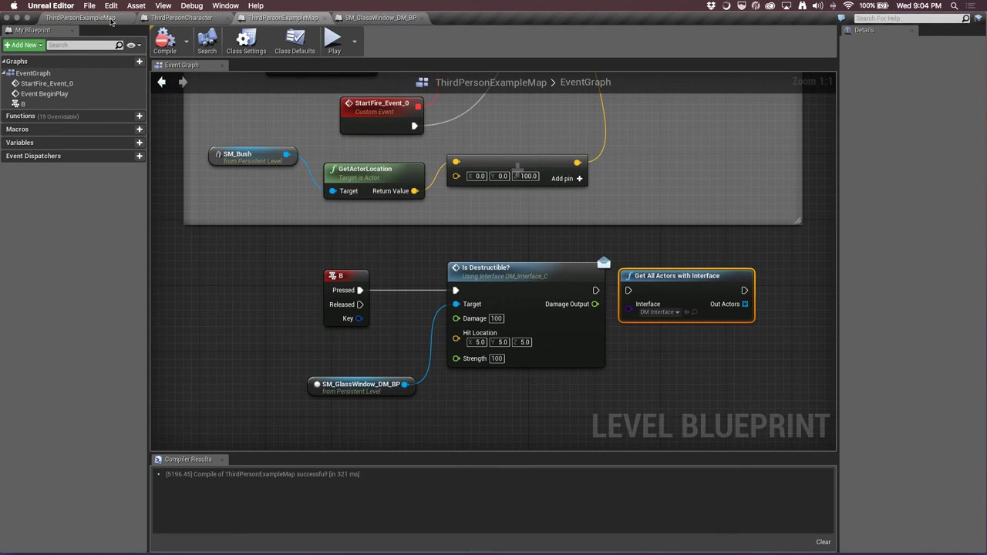
pyautogui.click(270, 333)
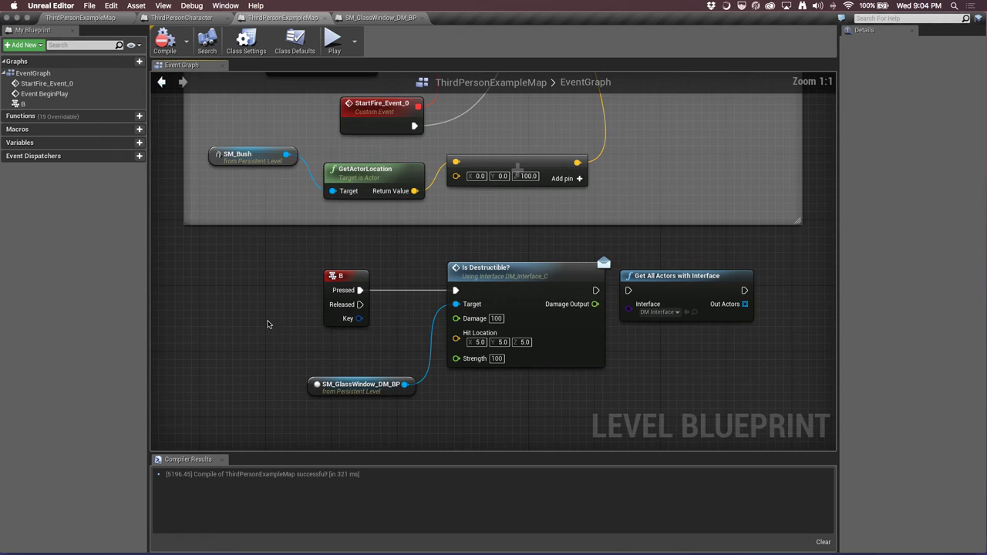
pyautogui.rightClick(267, 324)
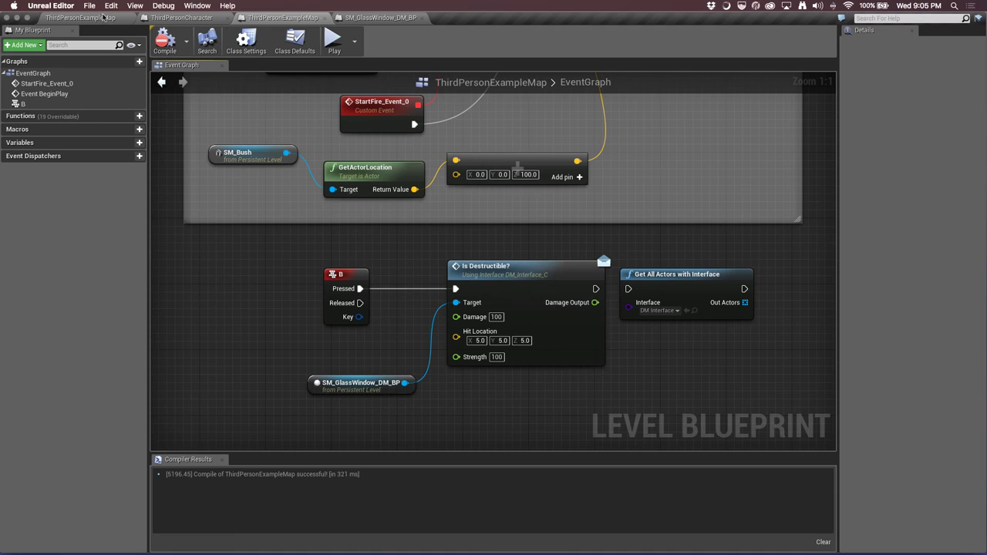
# Quit Unreal Editor with Cmd+Q
pyautogui.click(89, 6)
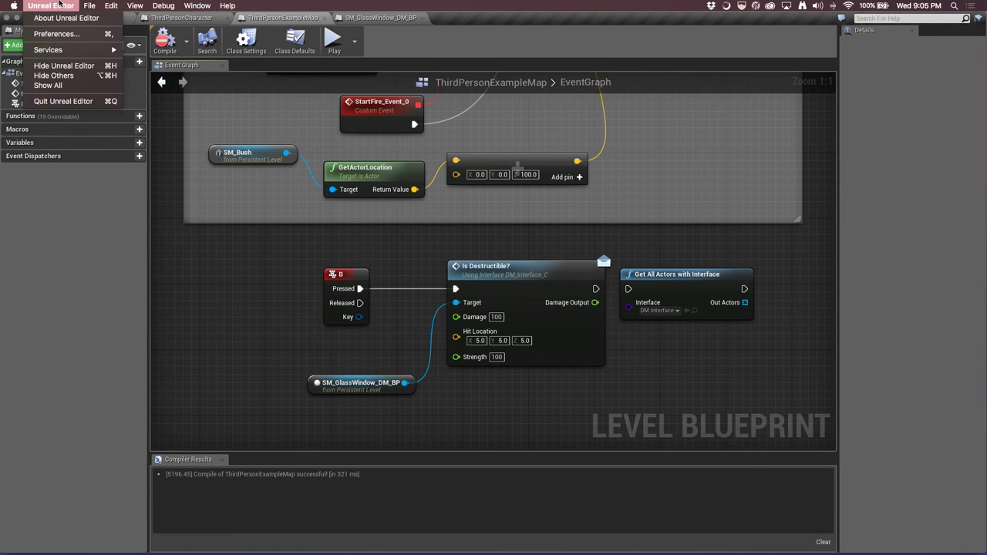
pyautogui.click(268, 304)
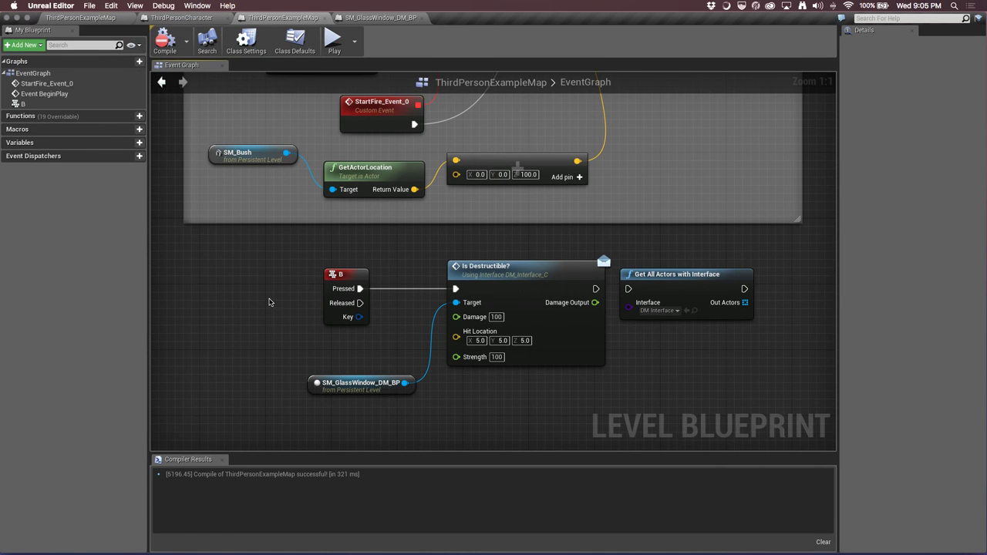
pyautogui.press('super+q')
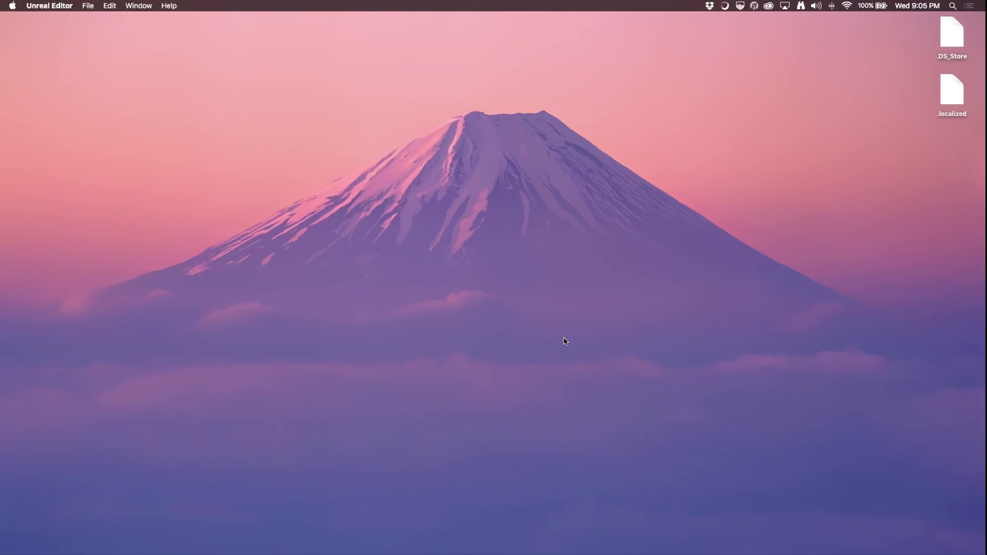
# Launch Unreal Engine 4.11.2 from the Epic Games Launcher
pyautogui.moveTo(655, 552)
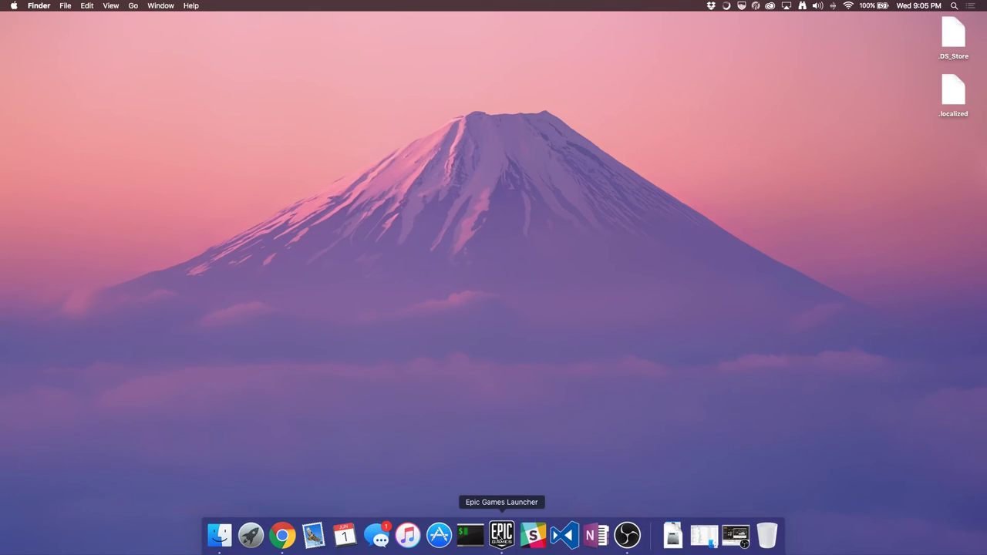
pyautogui.click(501, 537)
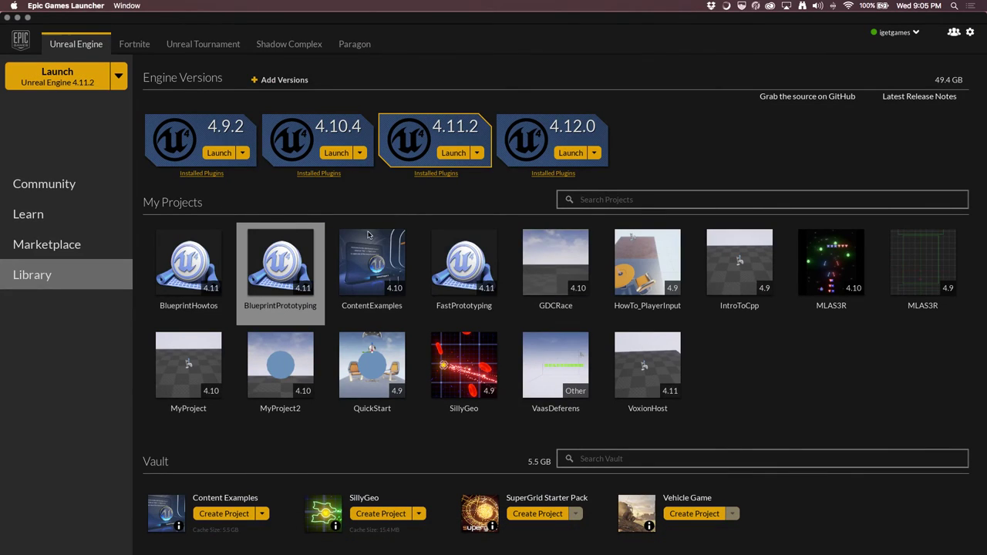
pyautogui.click(446, 155)
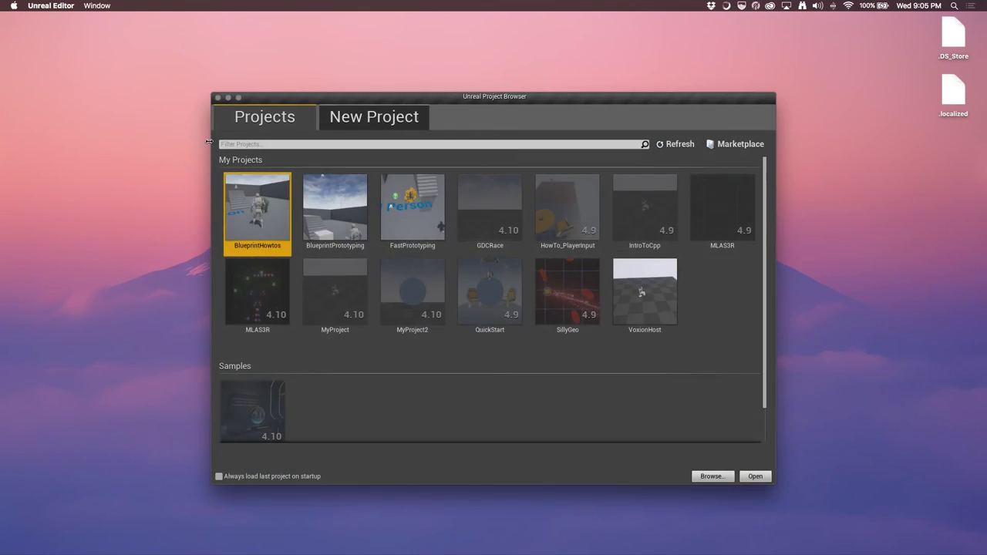
# Open FastPrototyping, bring up Edit > Project Settings, and restore last session's open assets
pyautogui.doubleClick(425, 215)
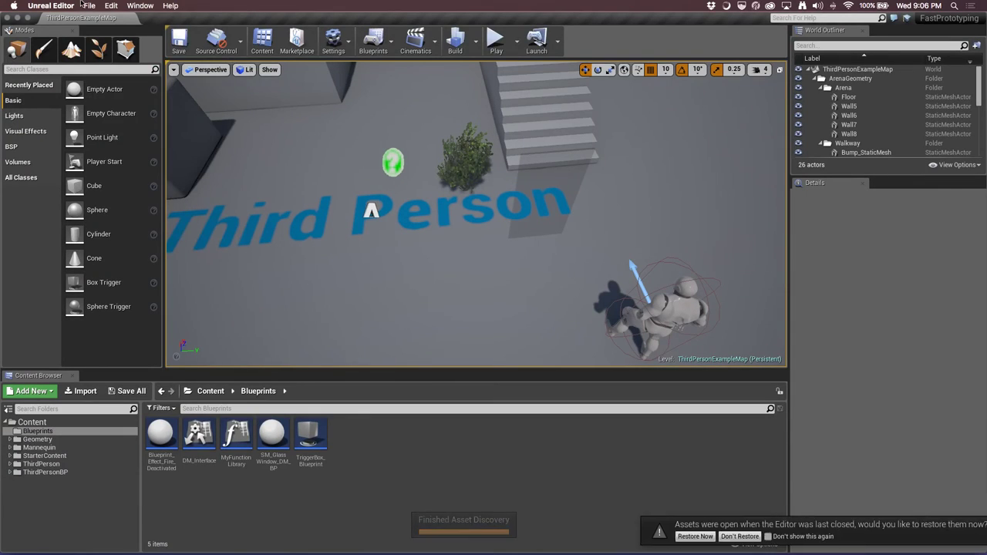
pyautogui.click(85, 5)
pyautogui.moveTo(102, 3)
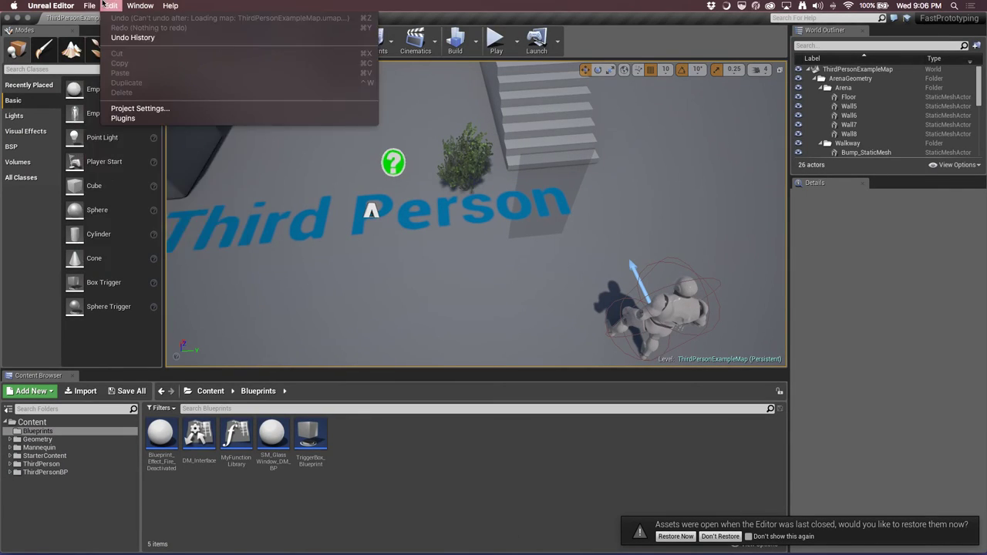
pyautogui.click(144, 110)
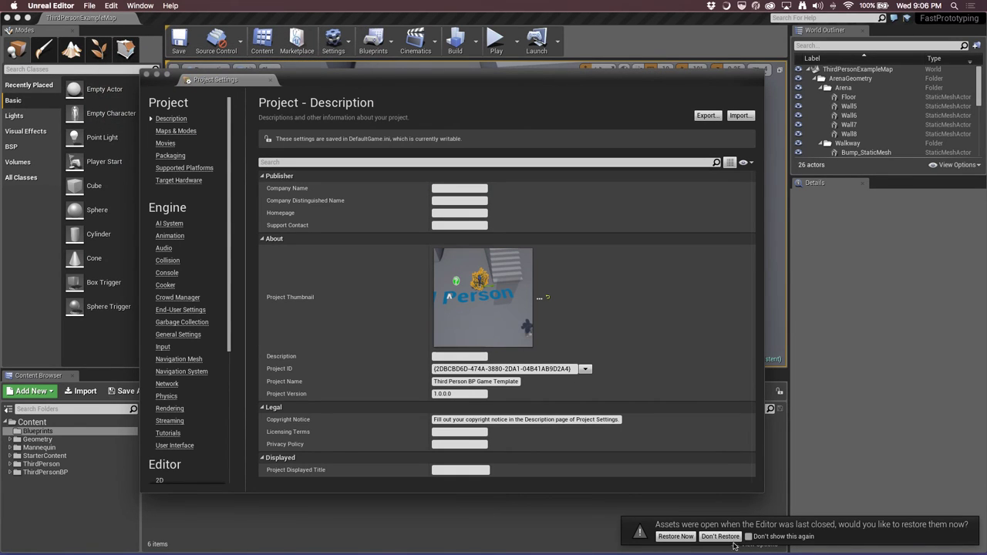
pyautogui.click(676, 536)
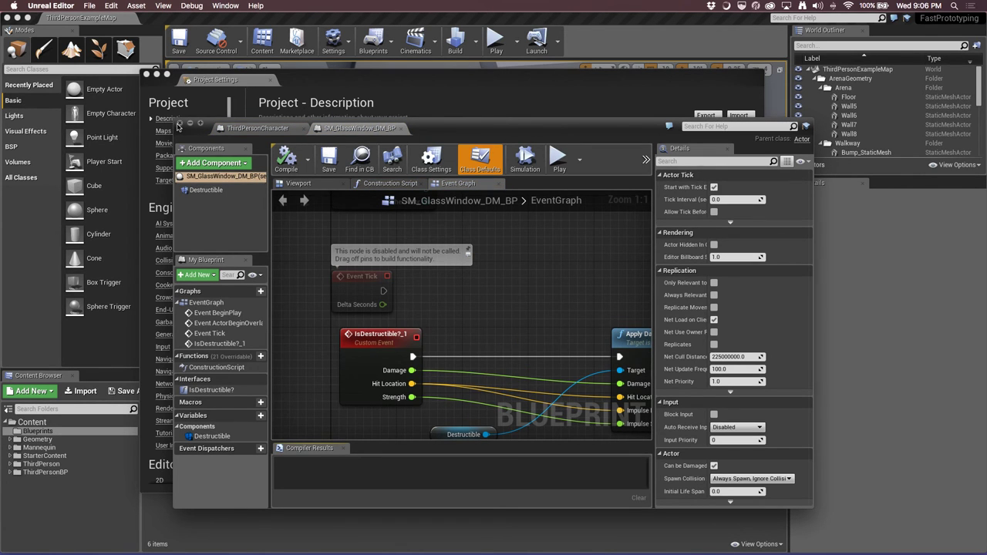
# Close the restored SM_GlassWindow_DM_BP and show the Input settings with Action Mappings expanded
pyautogui.click(180, 124)
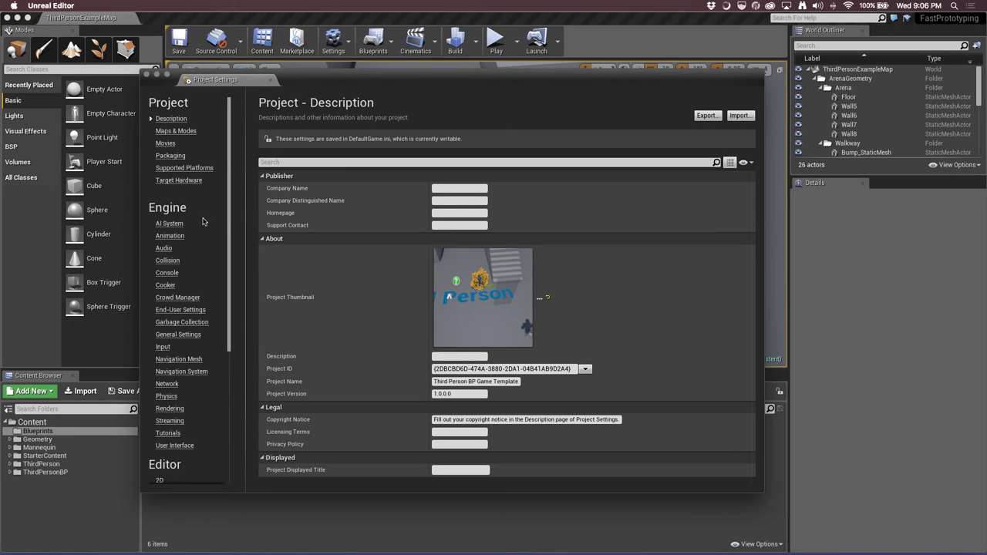
pyautogui.scroll(-4, 193, 222)
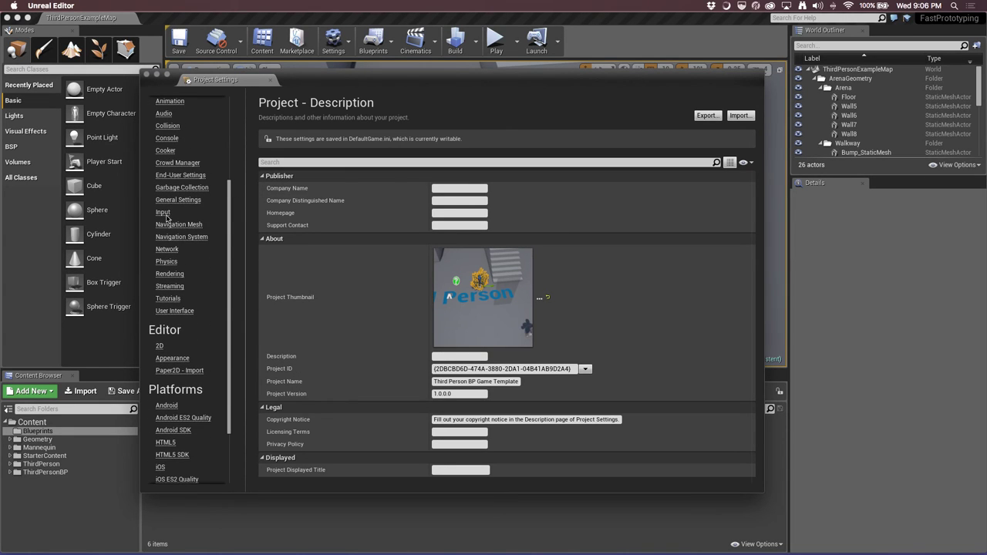
pyautogui.click(165, 215)
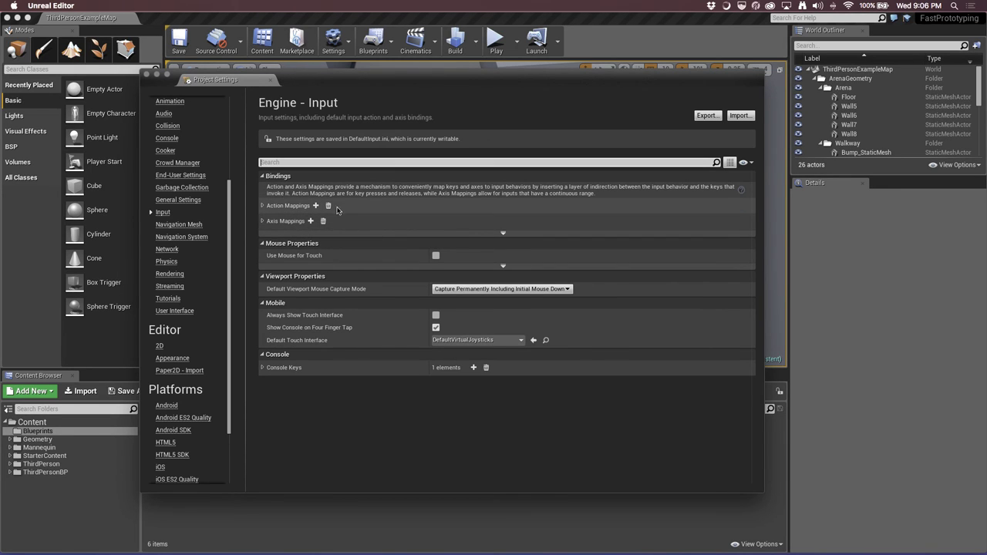
pyautogui.click(262, 206)
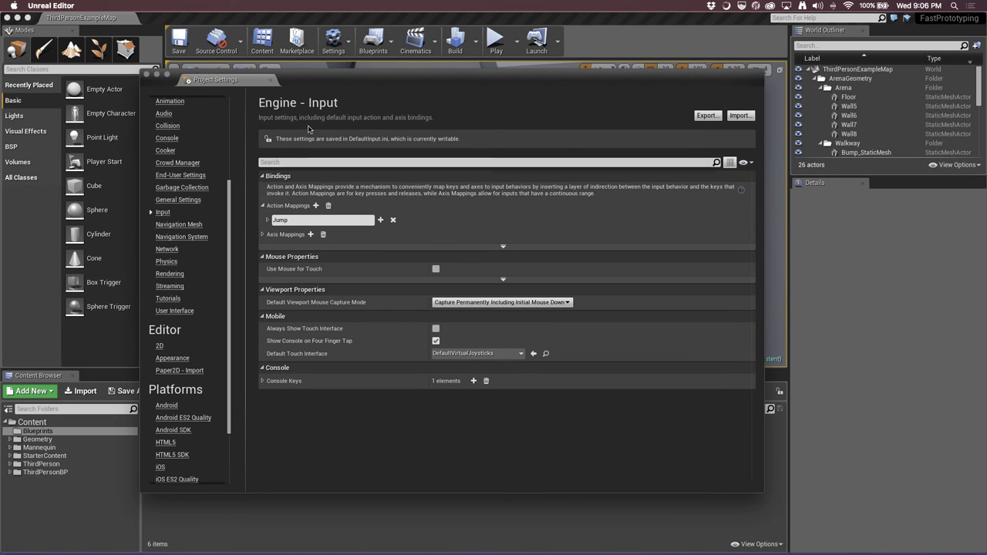
pyautogui.moveTo(369, 79); pyautogui.dragTo(450, 110)
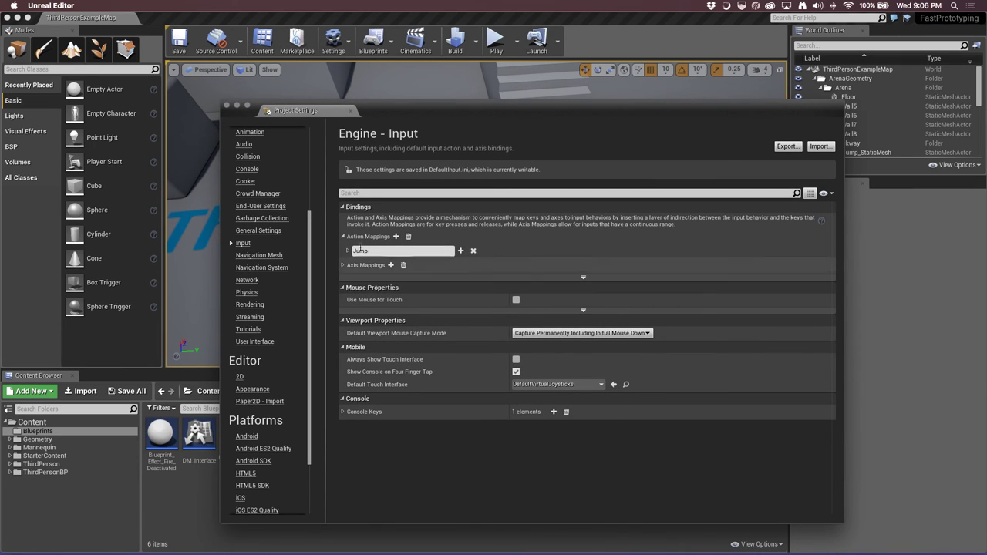
# Expand Axis Mappings to review MoveForward's key bindings, then close Project Settings
pyautogui.click(343, 264)
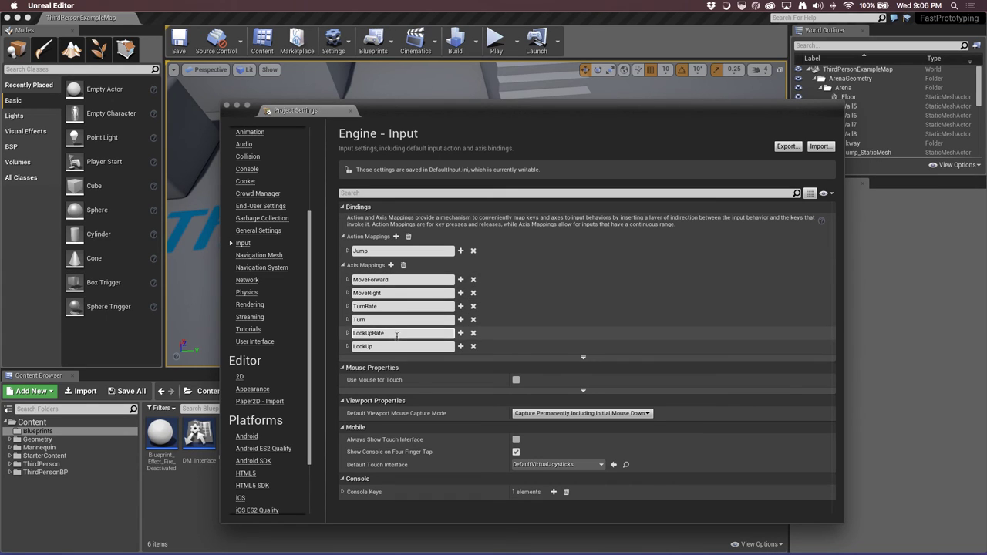
pyautogui.click(347, 279)
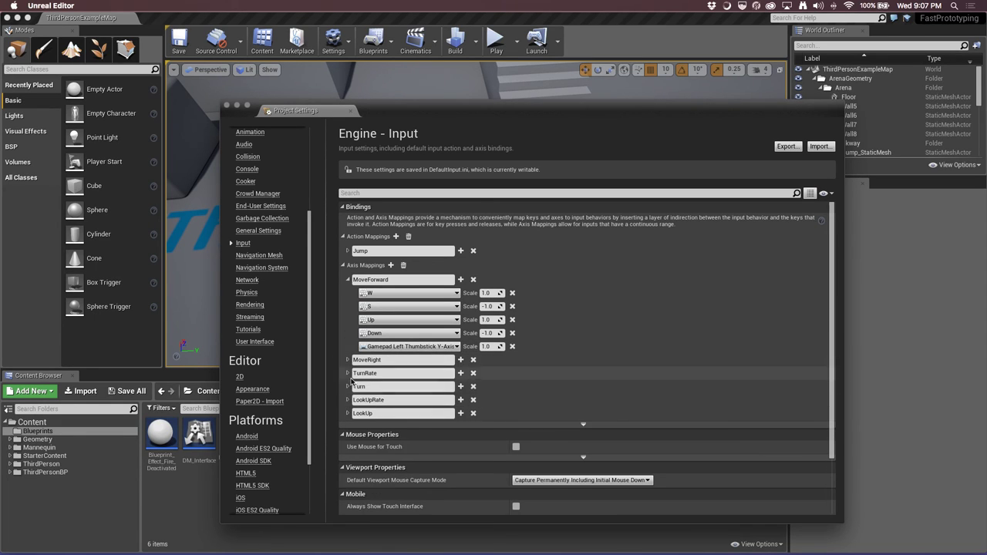
pyautogui.scroll(-1, 356, 382)
pyautogui.scroll(1, 358, 382)
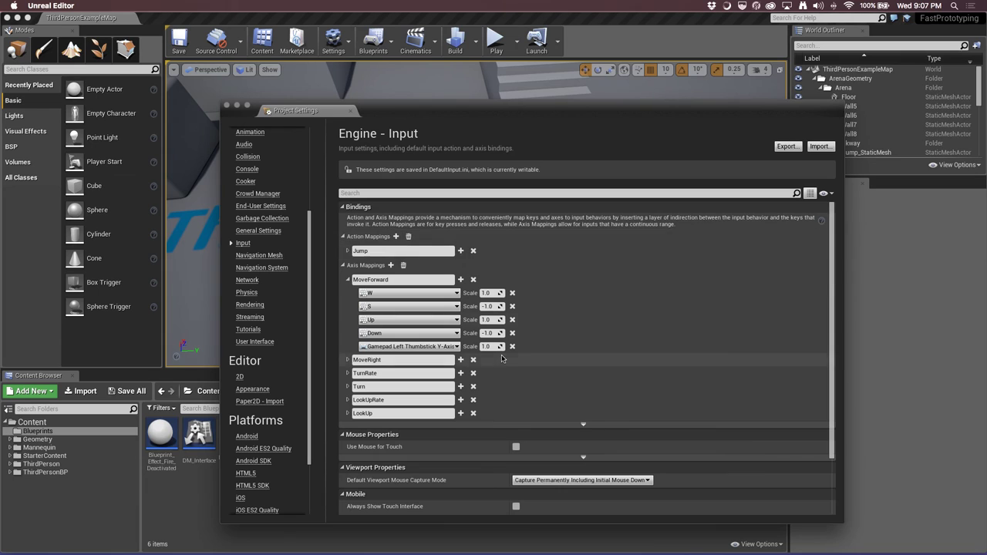
pyautogui.scroll(-1, 498, 348)
pyautogui.scroll(3, 490, 363)
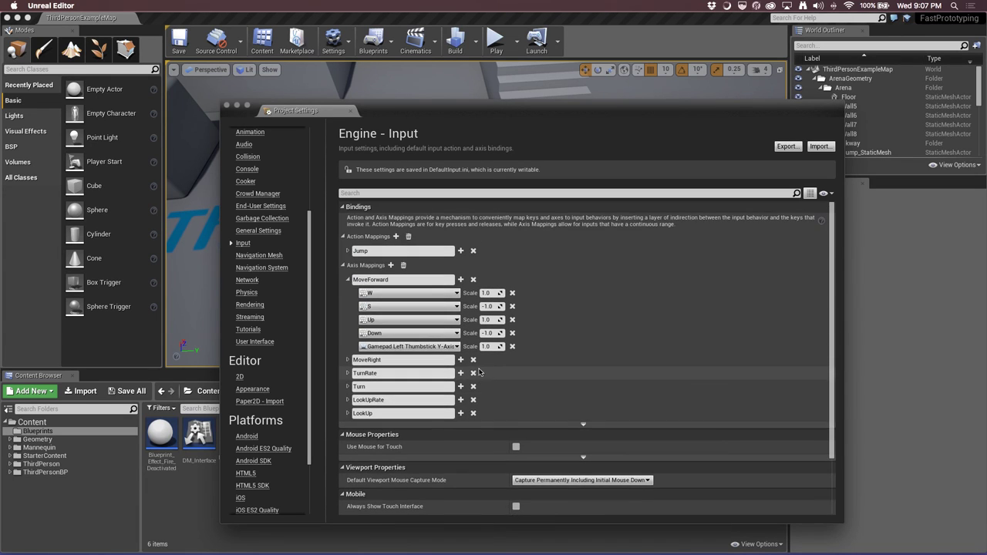
pyautogui.scroll(-3, 487, 369)
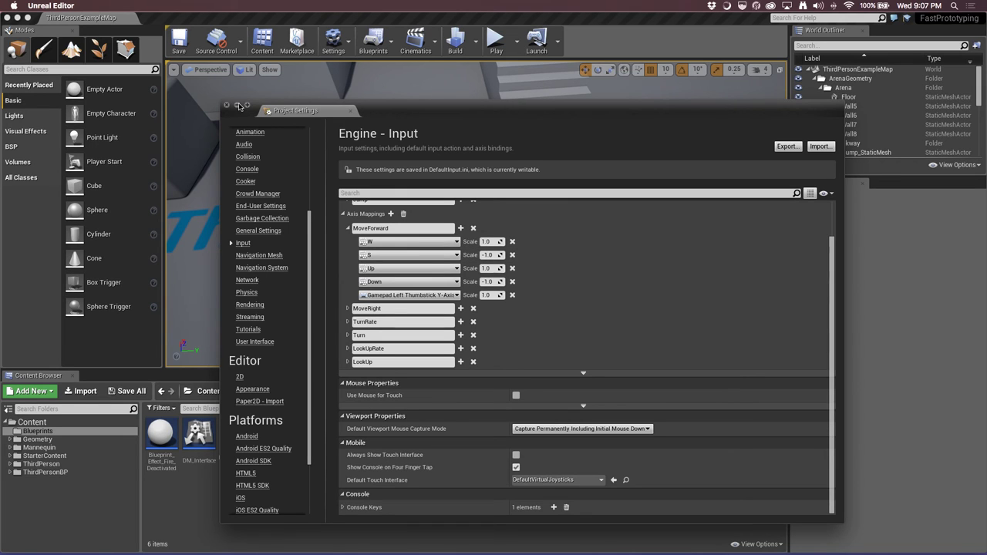
pyautogui.click(227, 107)
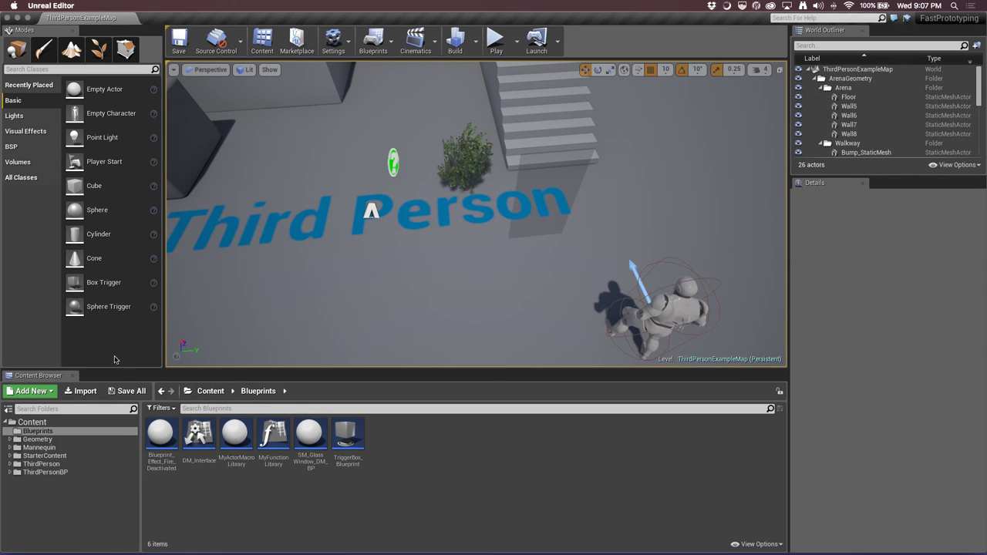
# Open ThirdPersonBP > Blueprints > ThirdPersonCharacter, inspect its F-to-Call StartFire graph, and return to the level
pyautogui.click(18, 472)
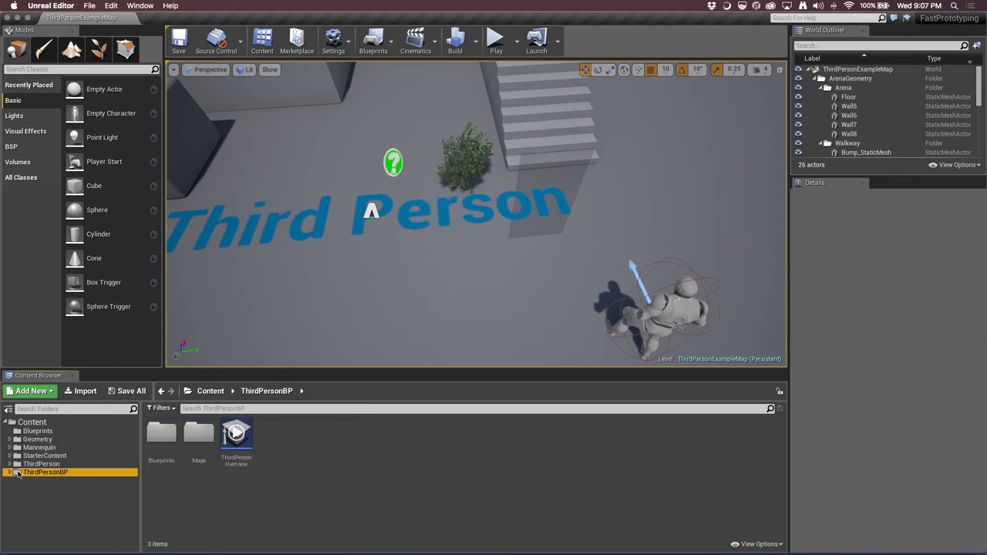
pyautogui.doubleClick(18, 471)
pyautogui.click(39, 480)
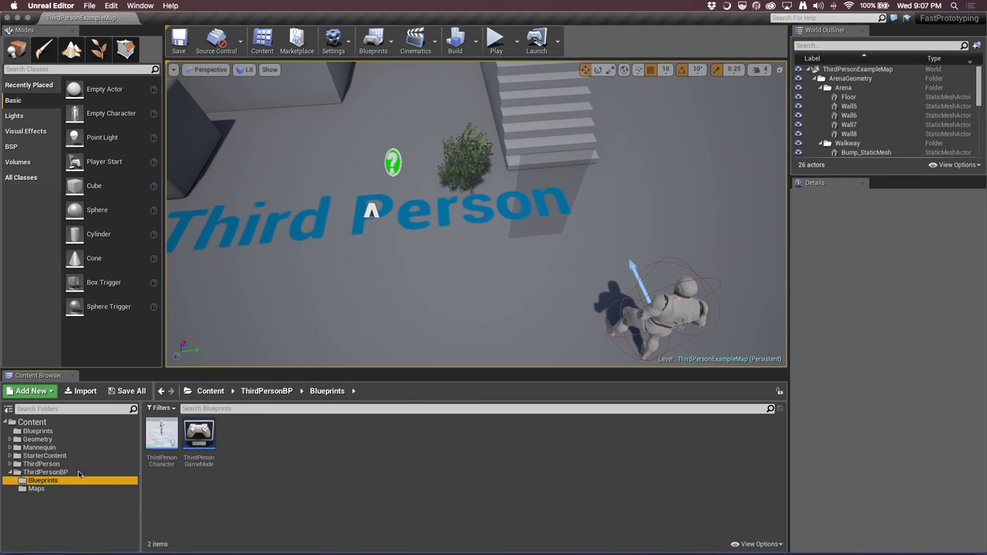
pyautogui.doubleClick(170, 433)
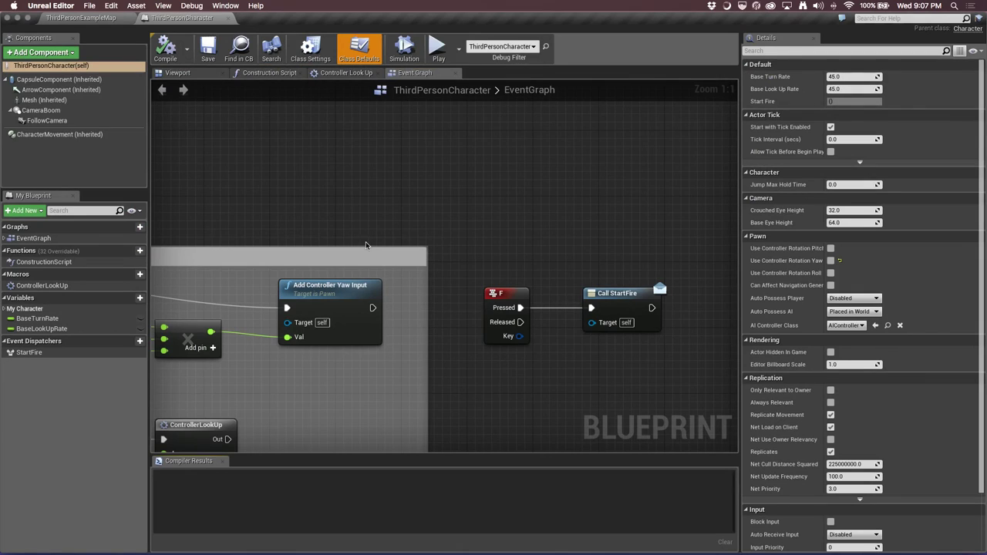
pyautogui.scroll(-1, 330, 182)
pyautogui.scroll(1, 330, 182)
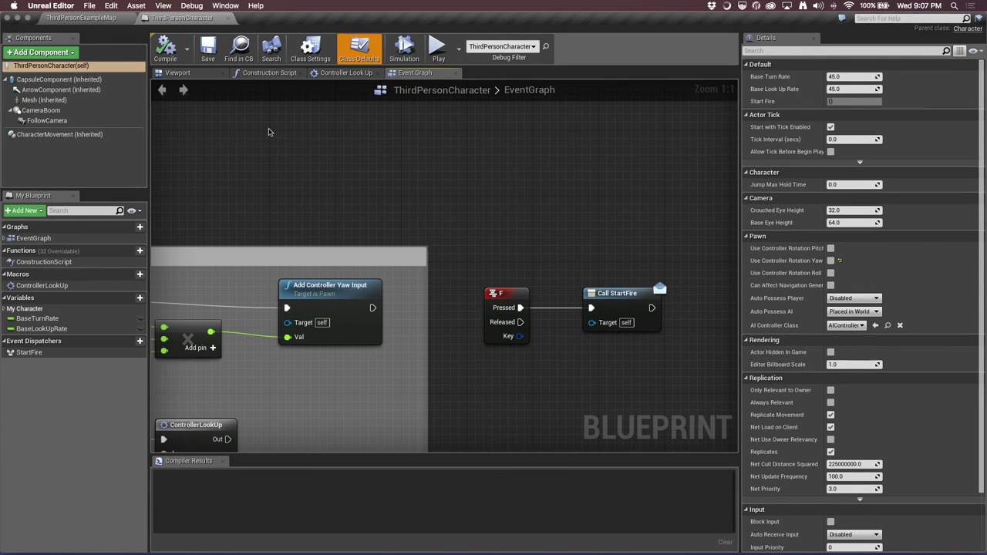
pyautogui.click(93, 6)
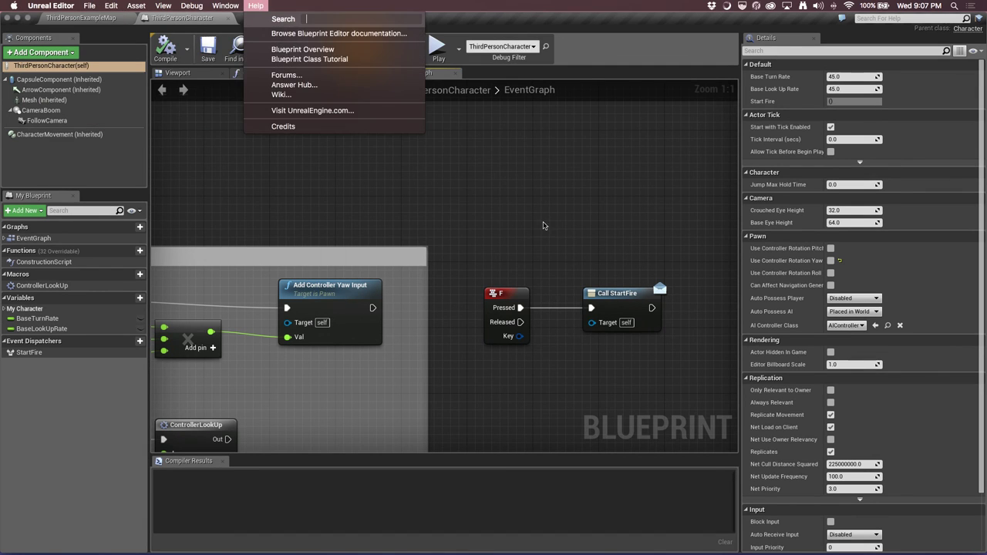
pyautogui.press('Escape')
pyautogui.click(85, 17)
# Add a new StartFire action mapping below Jump in Project Settings > Input
pyautogui.click(92, 6)
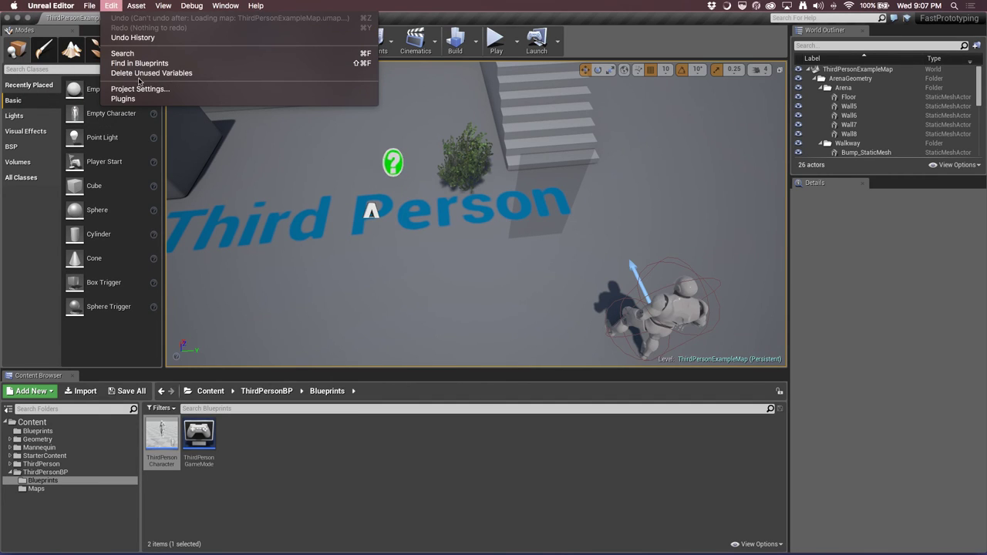
pyautogui.click(139, 89)
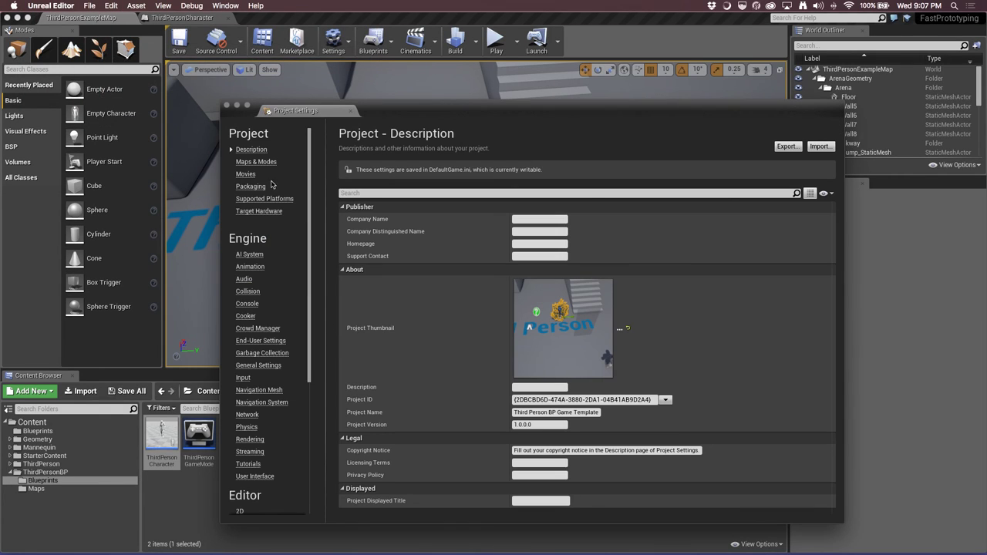
pyautogui.click(242, 377)
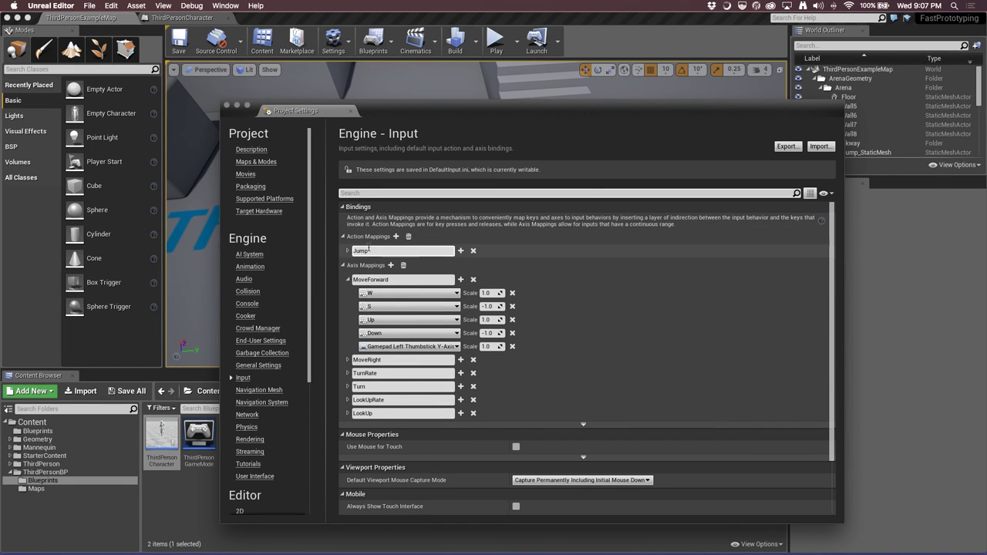
pyautogui.click(395, 236)
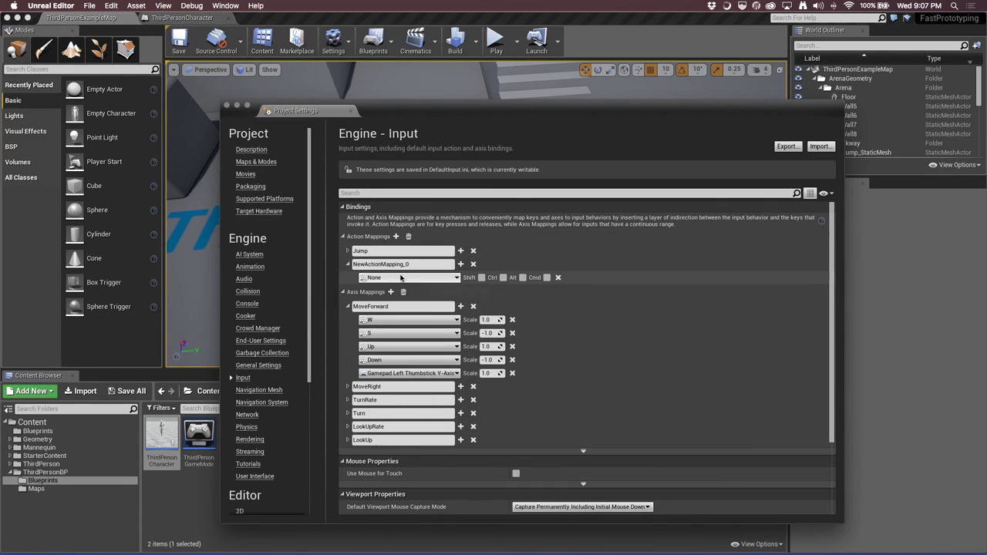
pyautogui.click(395, 263)
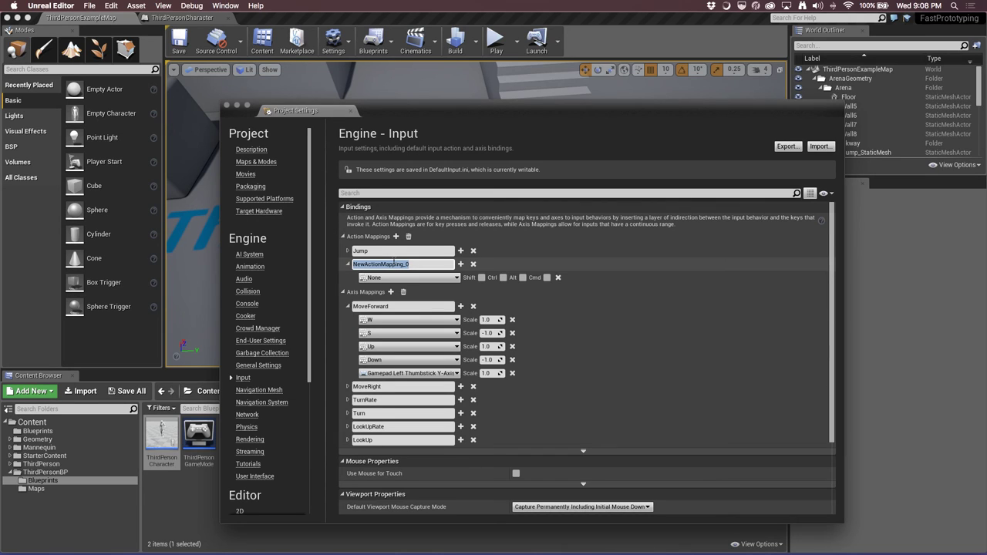
pyautogui.write('StartFire')
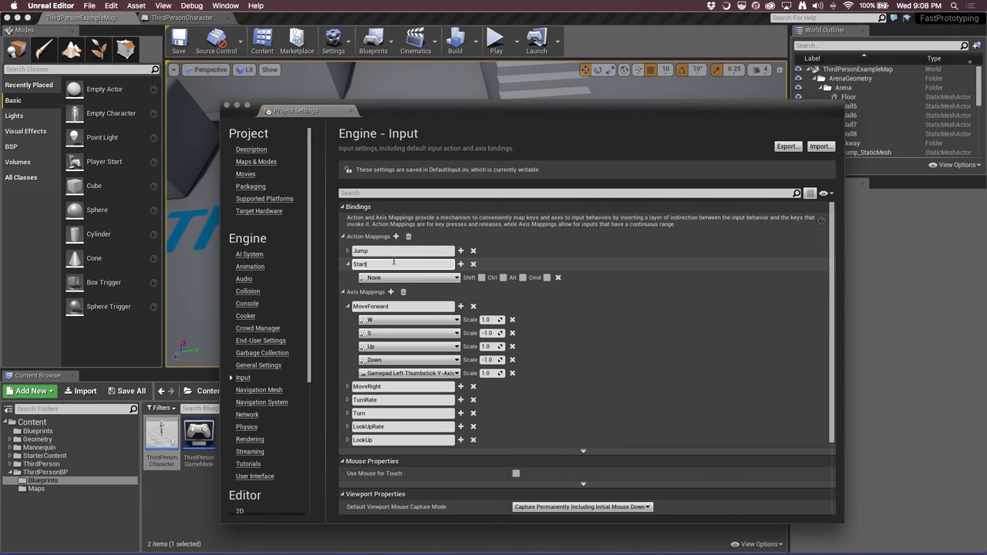
# Bind the F key to the StartFire mapping and close Project Settings
pyautogui.click(456, 277)
pyautogui.click(441, 281)
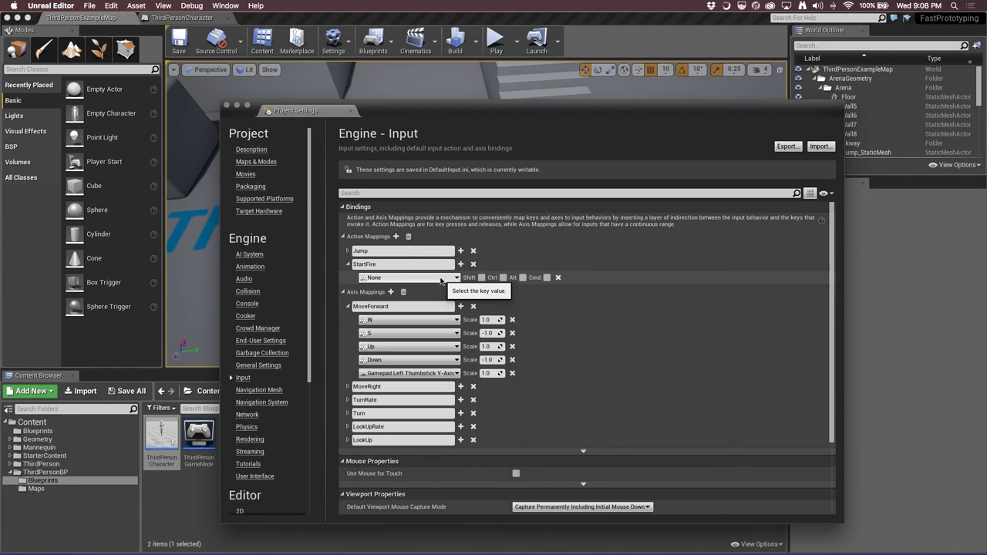
pyautogui.click(441, 279)
pyautogui.write('f')
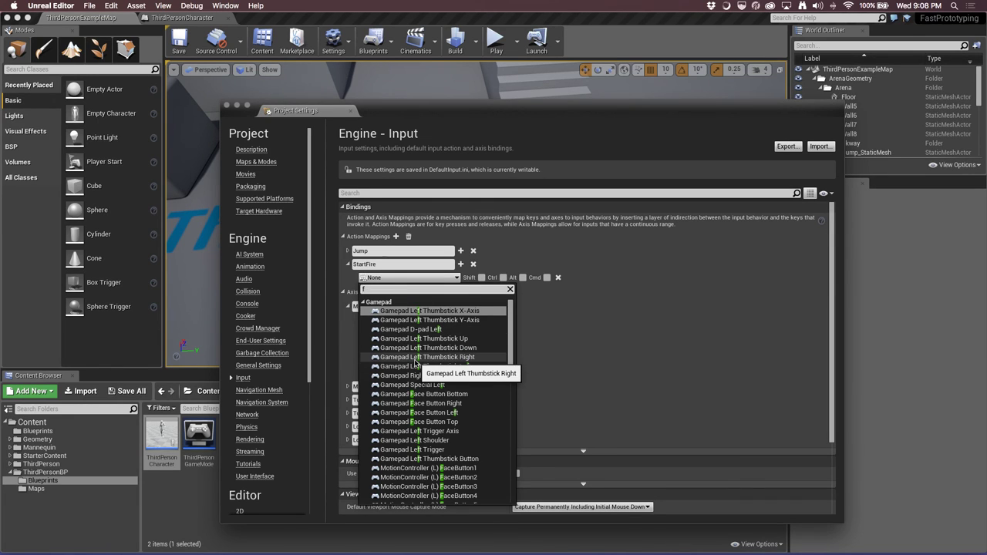
pyautogui.write('l')
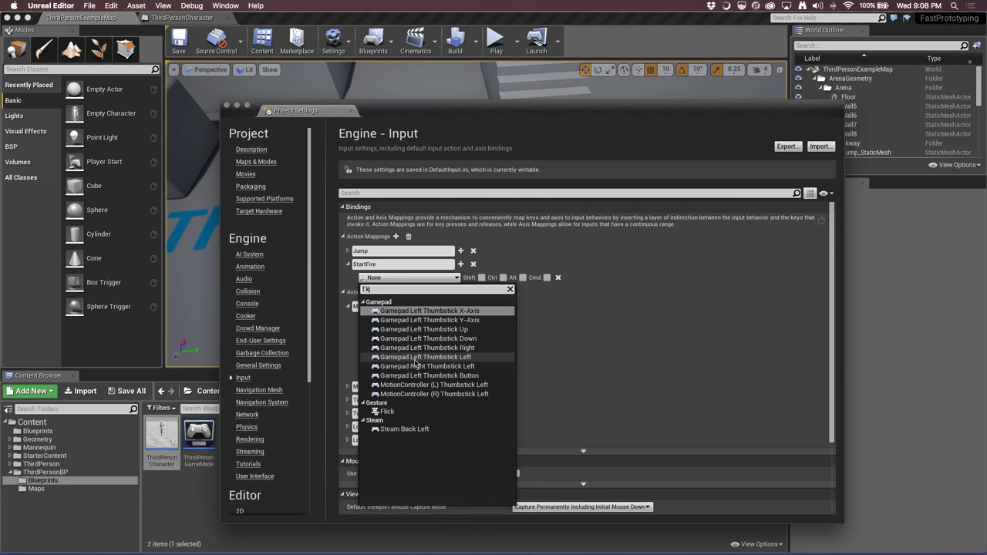
pyautogui.press('BackSpace')
pyautogui.press('BackSpace')
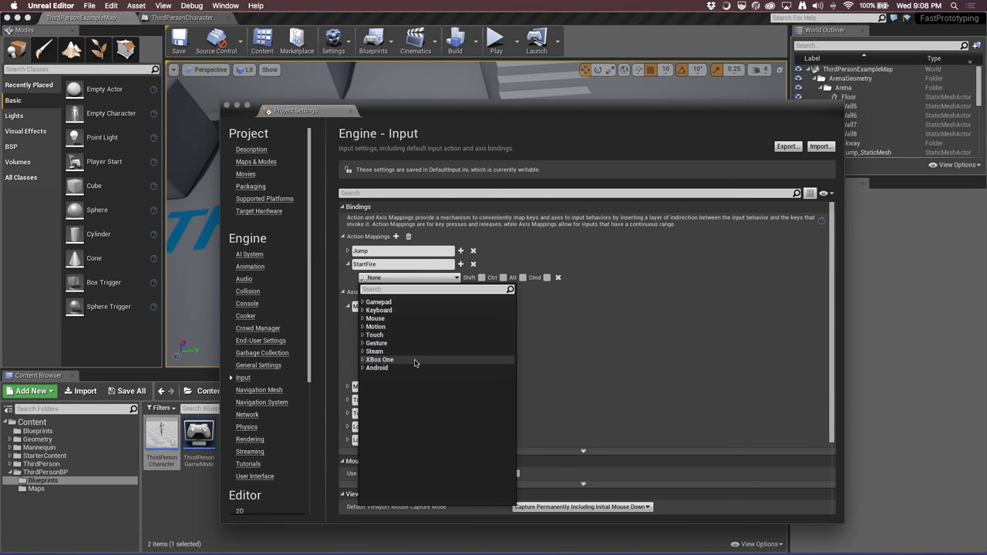
pyautogui.write('f')
pyautogui.scroll(-10, 463, 381)
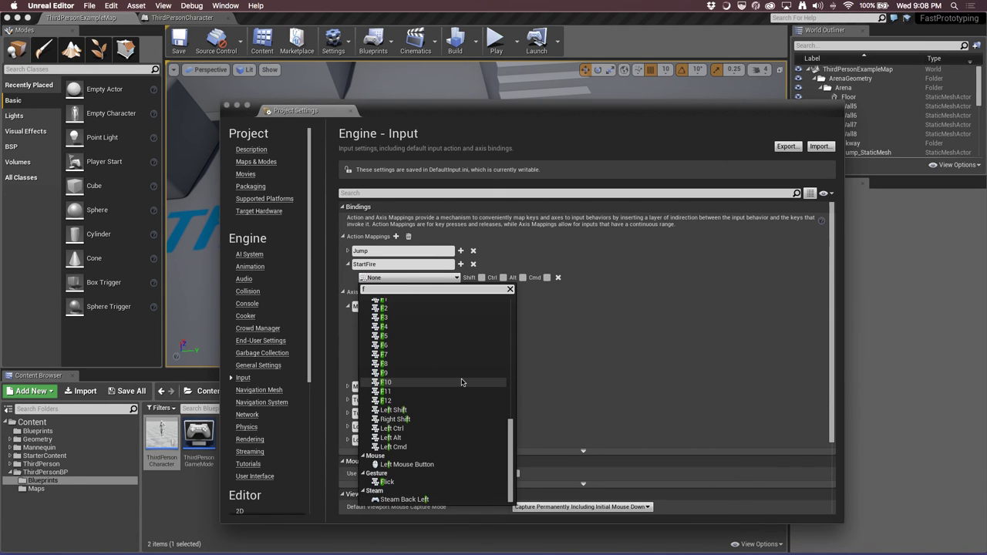
pyautogui.scroll(2, 428, 383)
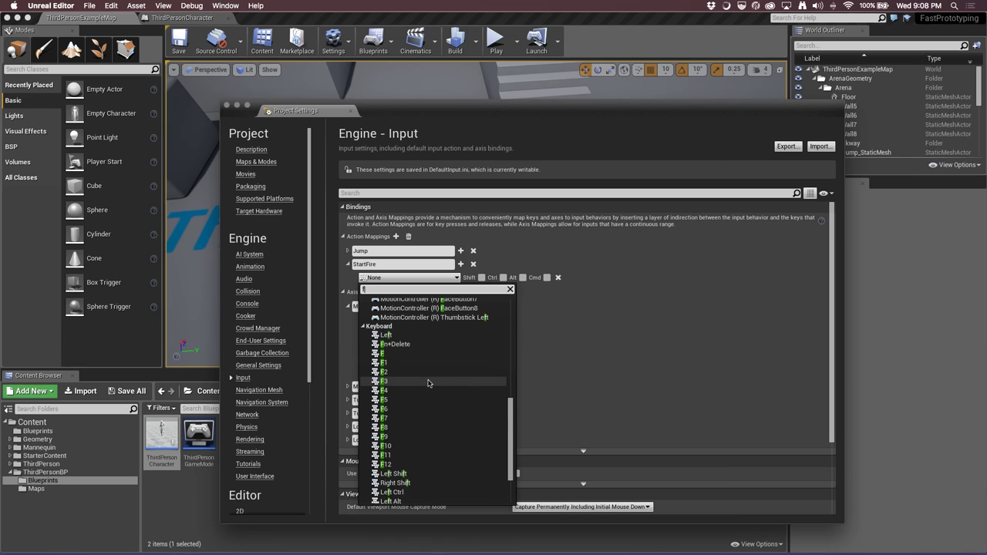
pyautogui.click(395, 356)
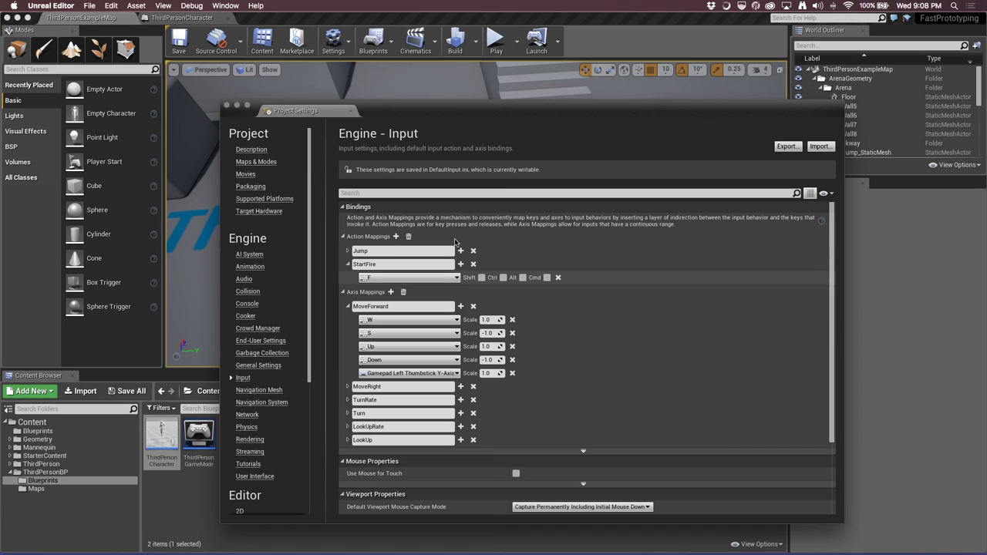
pyautogui.click(227, 105)
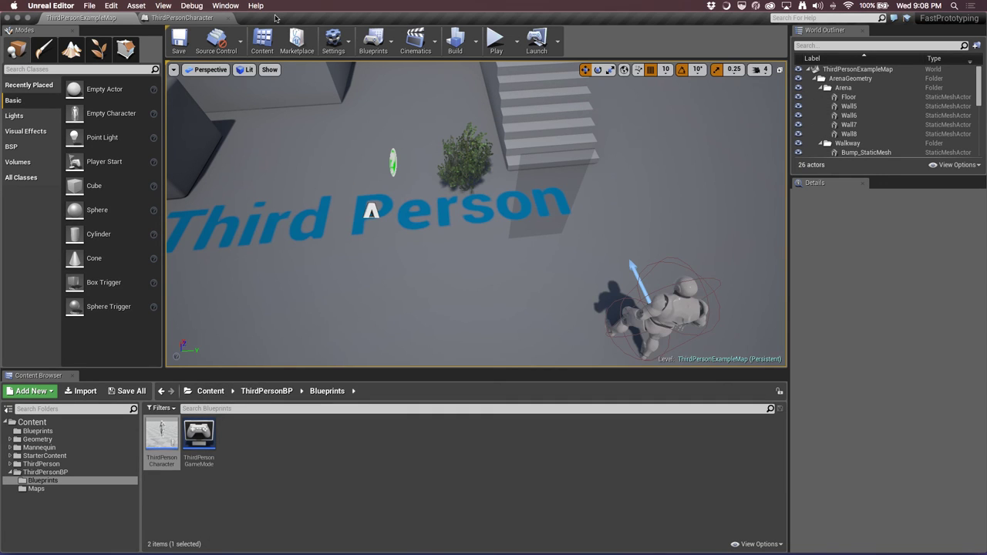
# Delete the old F key event node from the ThirdPersonCharacter event graph
pyautogui.click(185, 16)
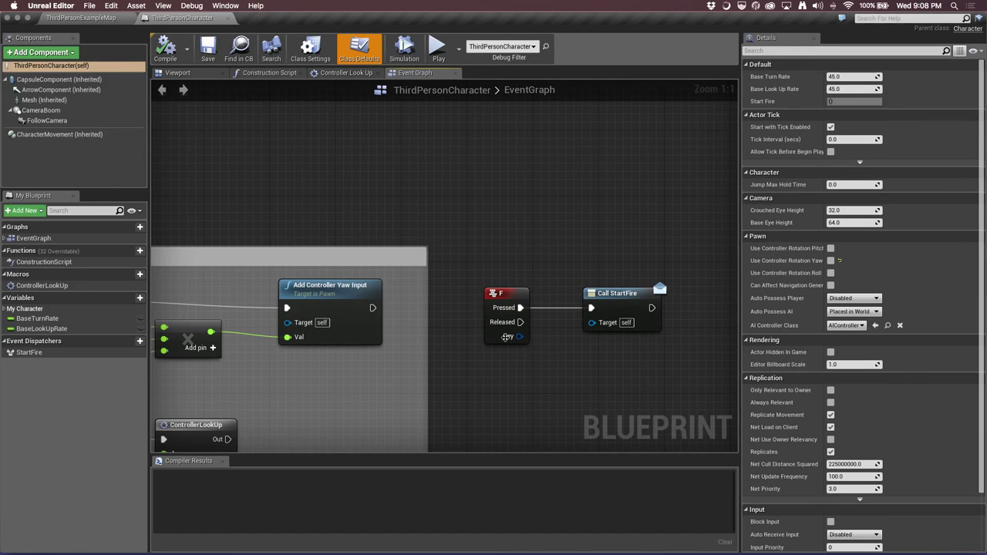
pyautogui.moveTo(483, 304); pyautogui.dragTo(515, 371)
pyautogui.press('Delete')
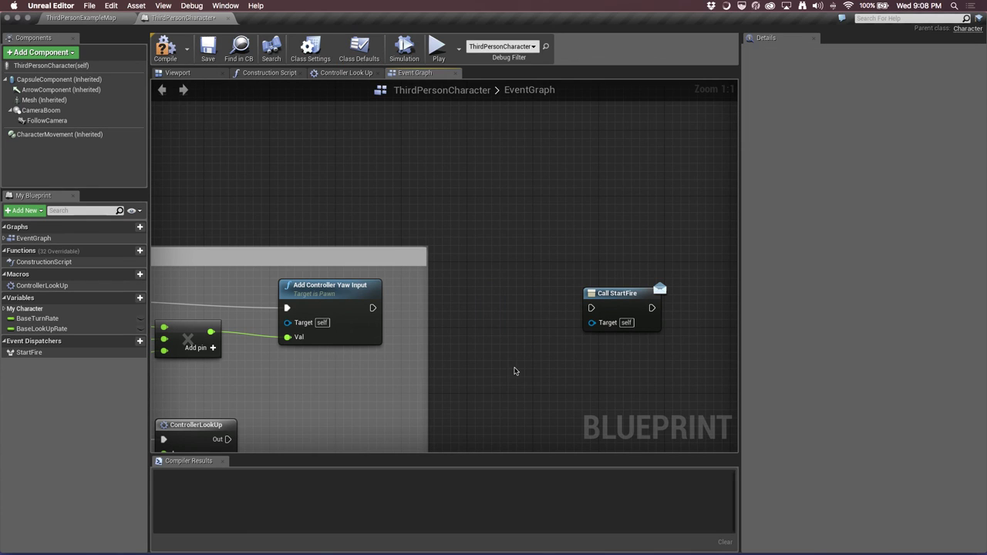
# Add an InputAction StartFire event, wire Pressed into Call StartFire, and compile with F7
pyautogui.rightClick(534, 242)
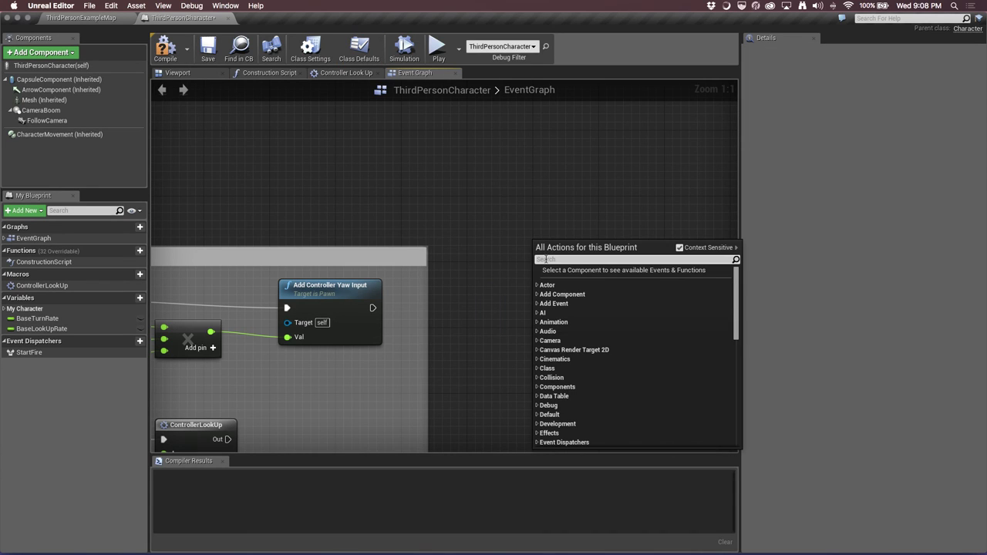
pyautogui.write('input')
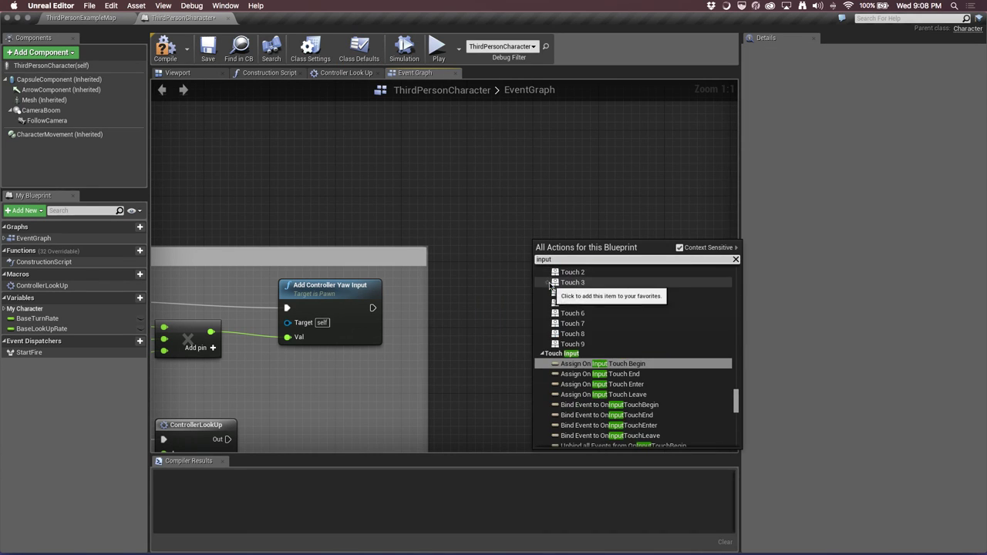
pyautogui.scroll(3, 549, 286)
pyautogui.scroll(-3, 550, 285)
pyautogui.press('BackSpace')
pyautogui.press('BackSpace')
pyautogui.press('BackSpace')
pyautogui.press('BackSpace')
pyautogui.press('BackSpace')
pyautogui.write('s')
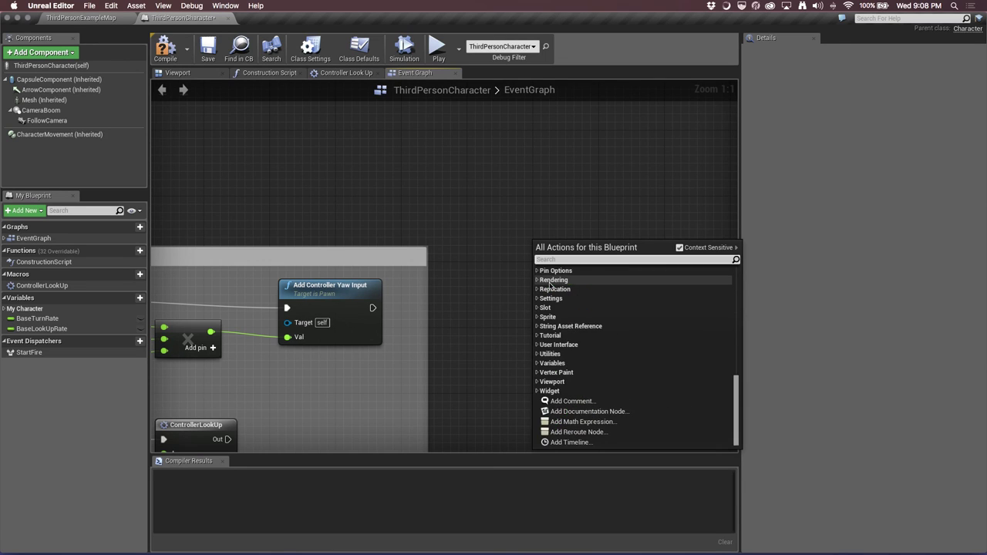
pyautogui.write('tart')
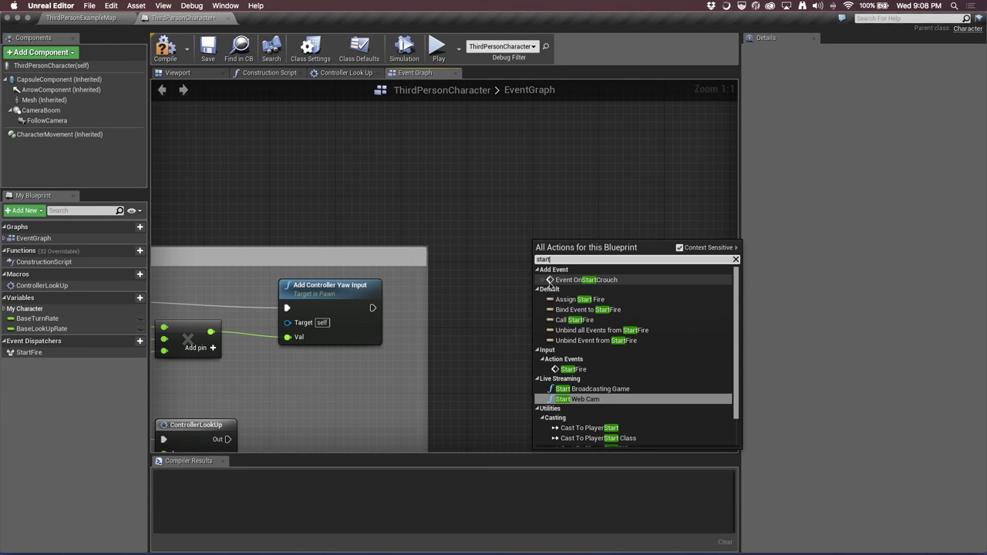
pyautogui.write('f')
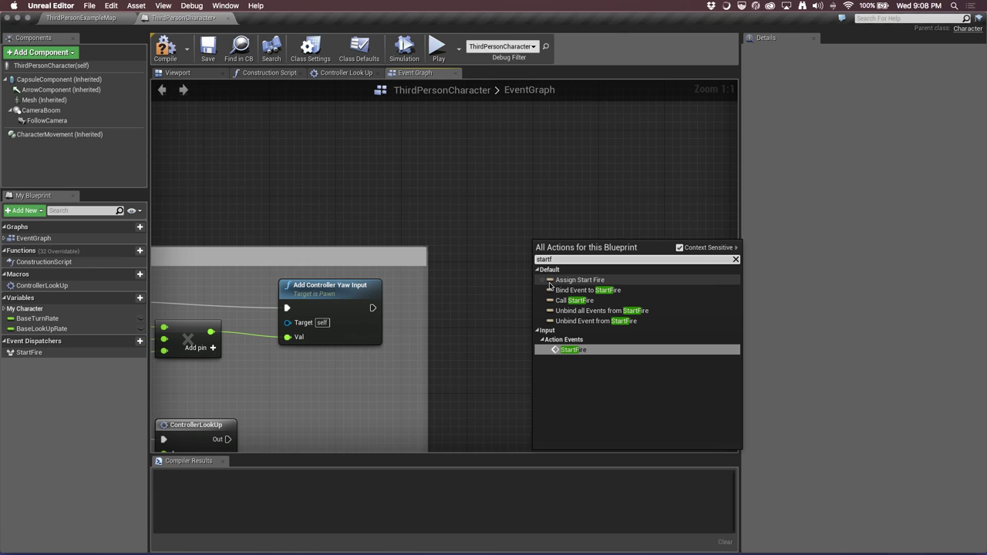
pyautogui.click(571, 349)
pyautogui.moveTo(574, 245)
pyautogui.mouseDown()
pyautogui.moveTo(500, 277)
pyautogui.moveTo(591, 305)
pyautogui.mouseUp()
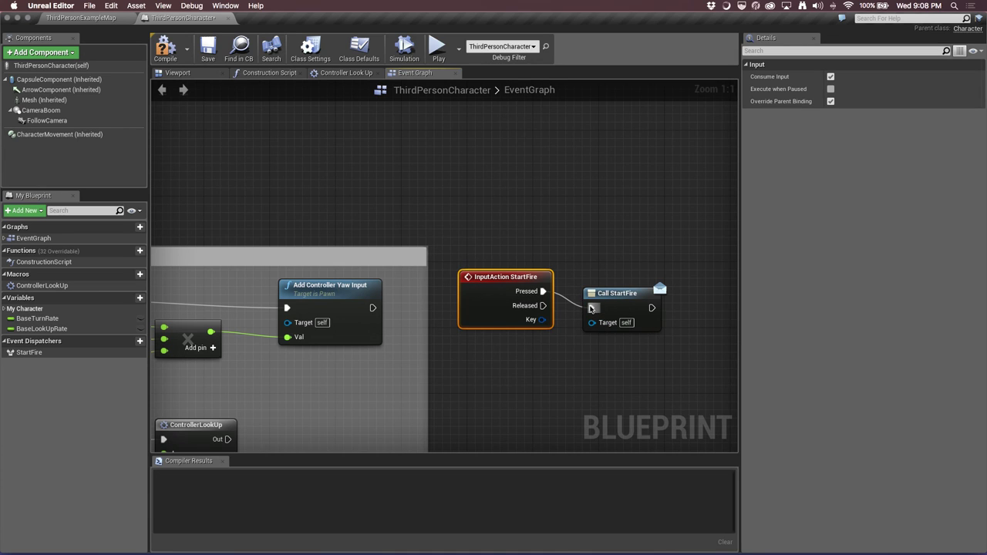
pyautogui.press('F7')
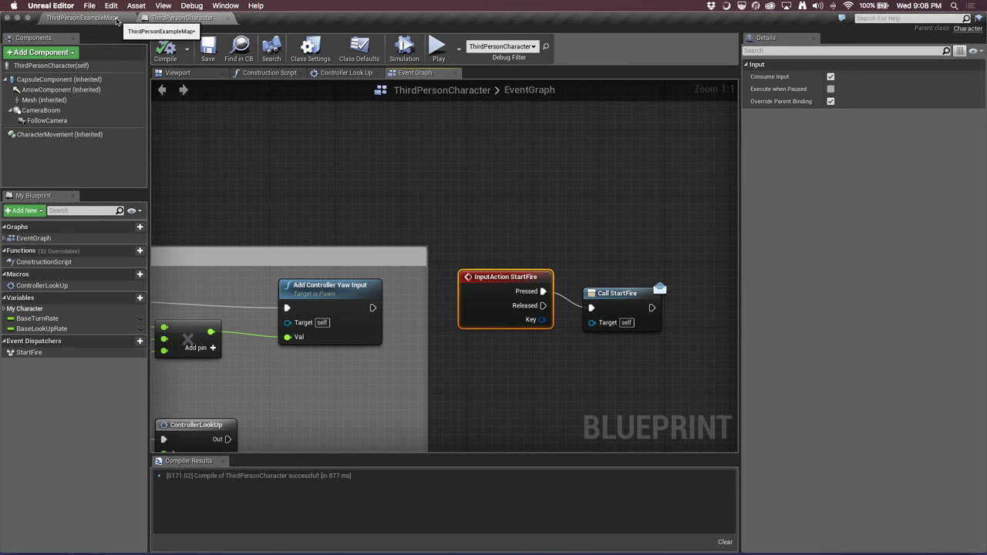
# Save the ThirdPersonExampleMap, then set an F9 breakpoint on the InputAction StartFire node
pyautogui.click(89, 5)
pyautogui.moveTo(50, 6)
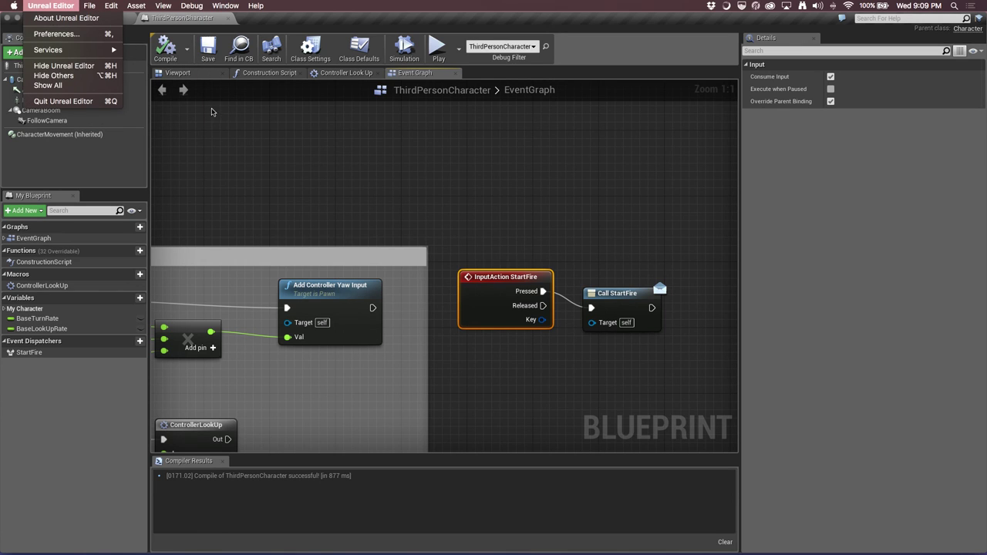
pyautogui.moveTo(107, 4)
pyautogui.moveTo(192, 6)
pyautogui.click(292, 99)
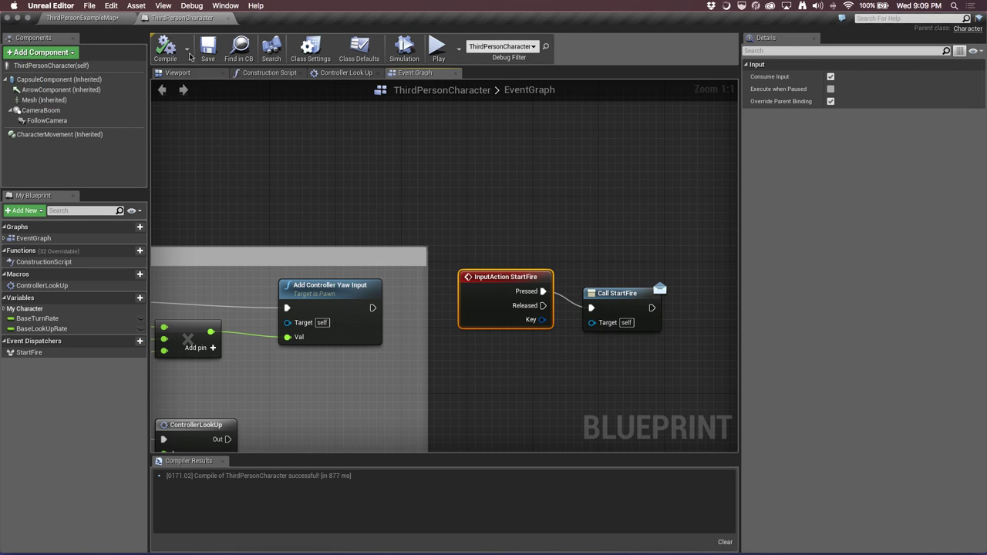
pyautogui.click(129, 21)
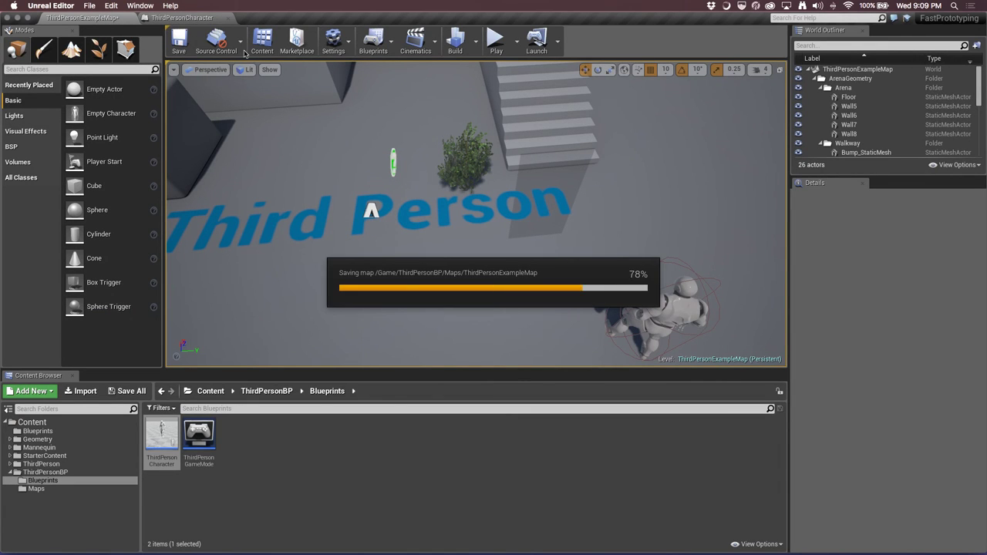
pyautogui.click(182, 17)
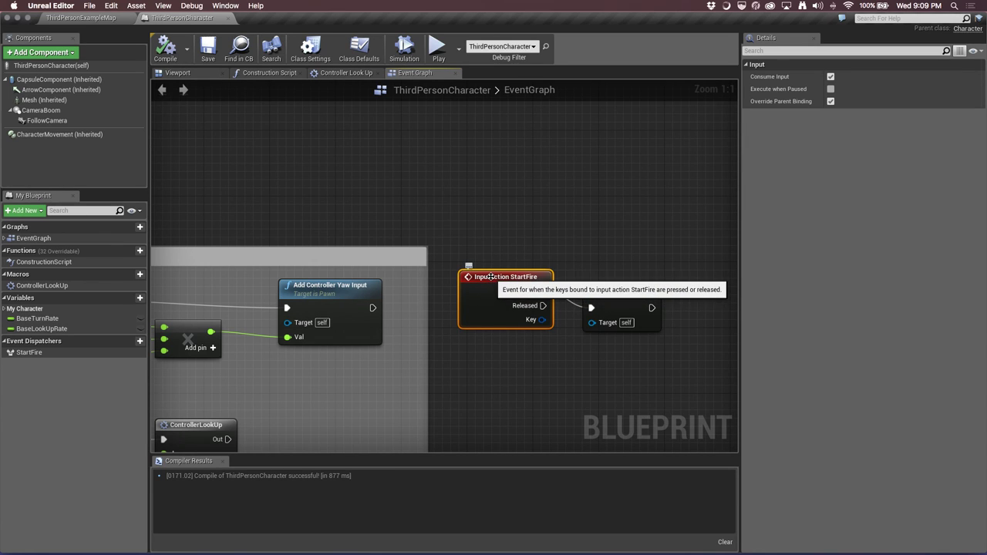
pyautogui.press('F9')
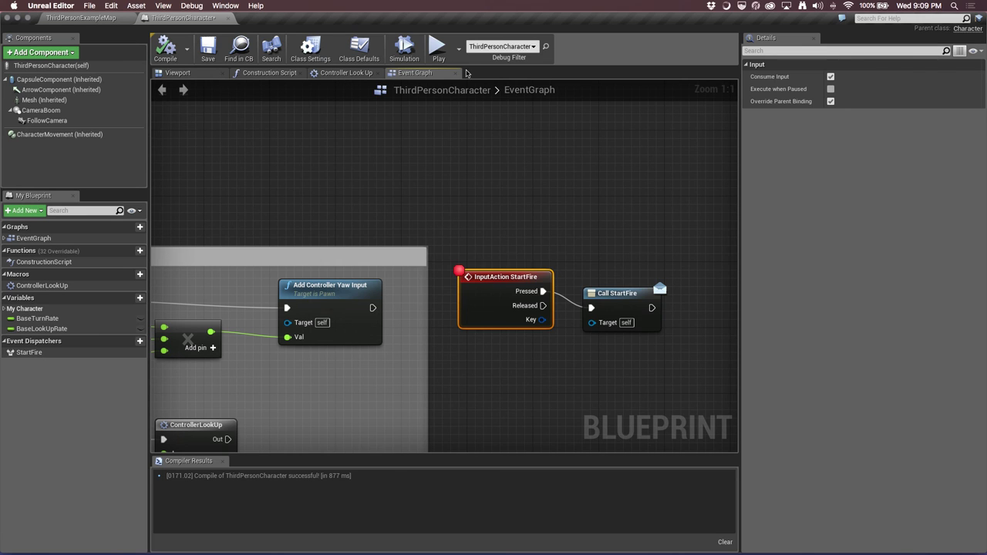
# Play the game in the editor preview and click into it to give it focus
pyautogui.click(437, 47)
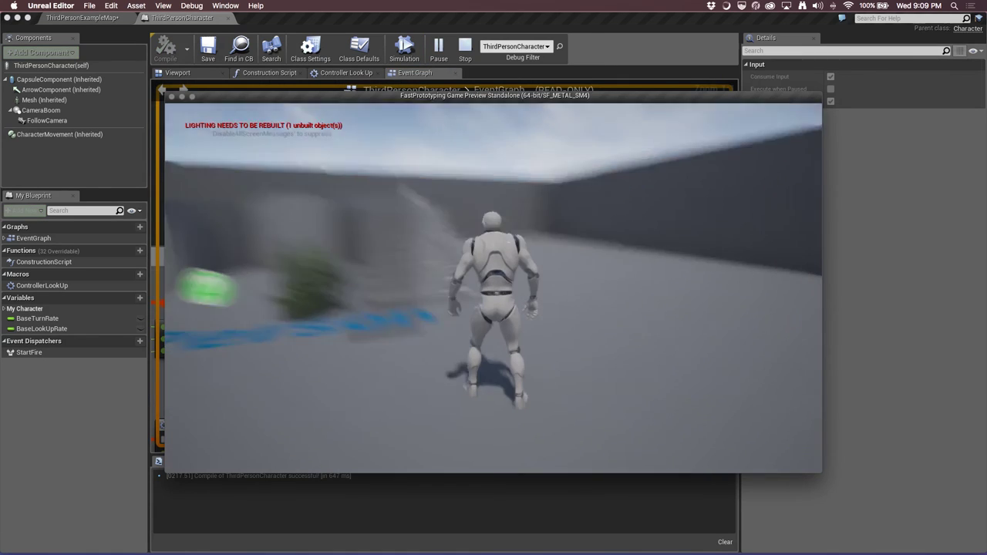
pyautogui.click(513, 169)
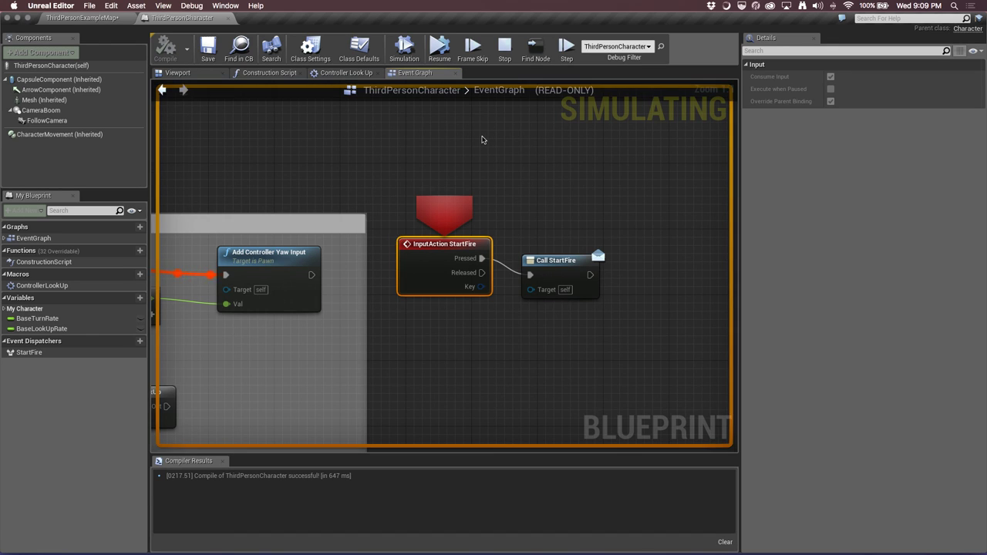
pyautogui.click(619, 185)
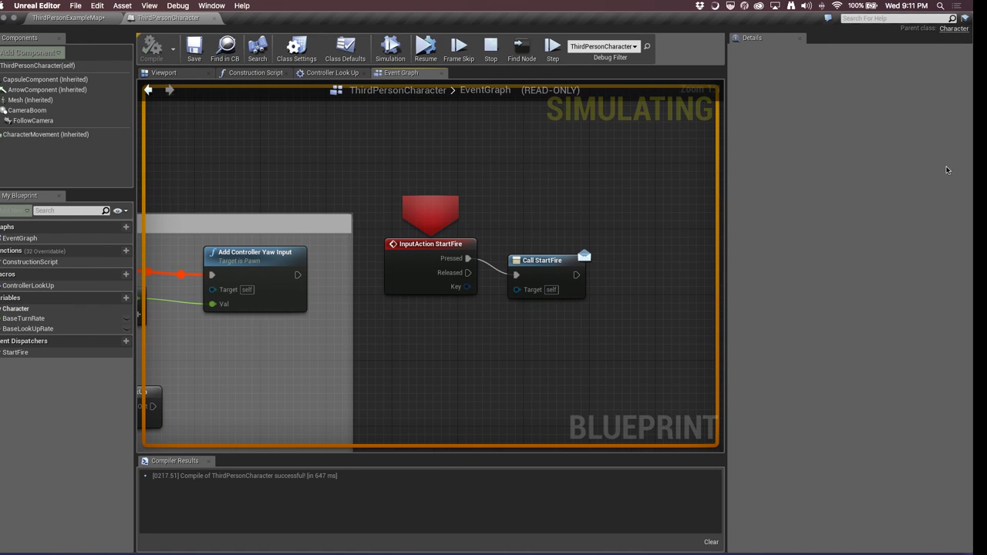
pyautogui.hotkey('ctrl', 'Left')
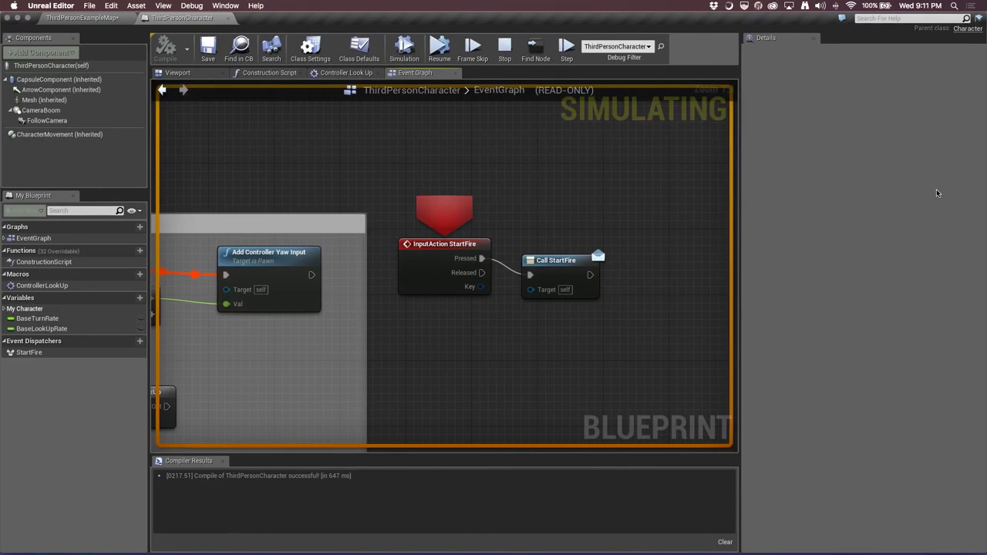